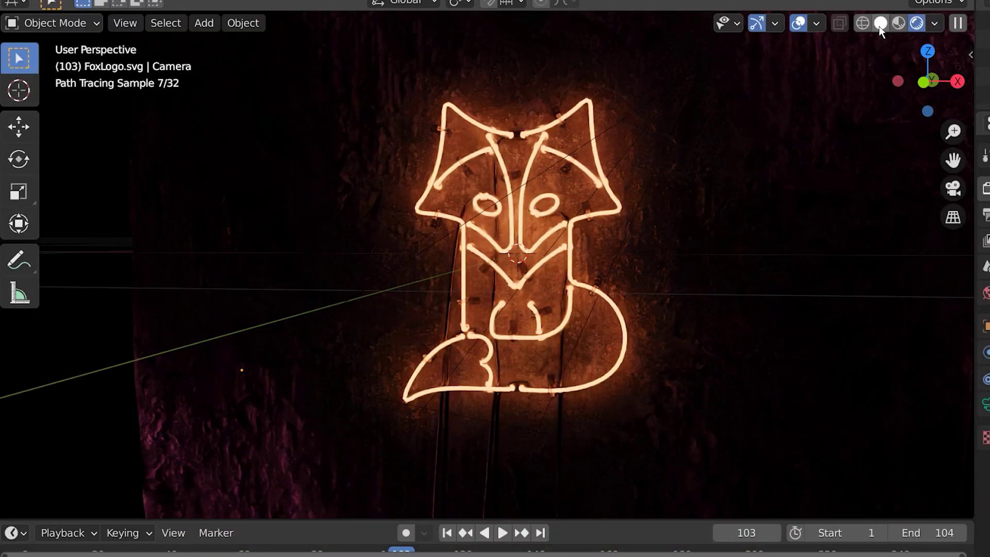
# Switch the viewport to solid shading and examine the neon fox sign's tubes, holders and cables
pyautogui.click(881, 23)
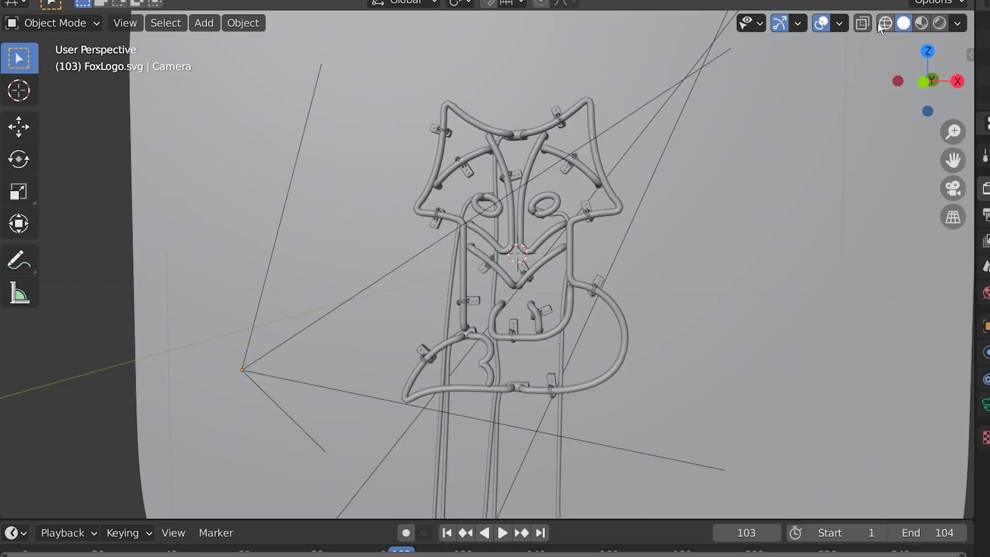
pyautogui.moveTo(645, 313); pyautogui.dragTo(624, 423, button='middle')
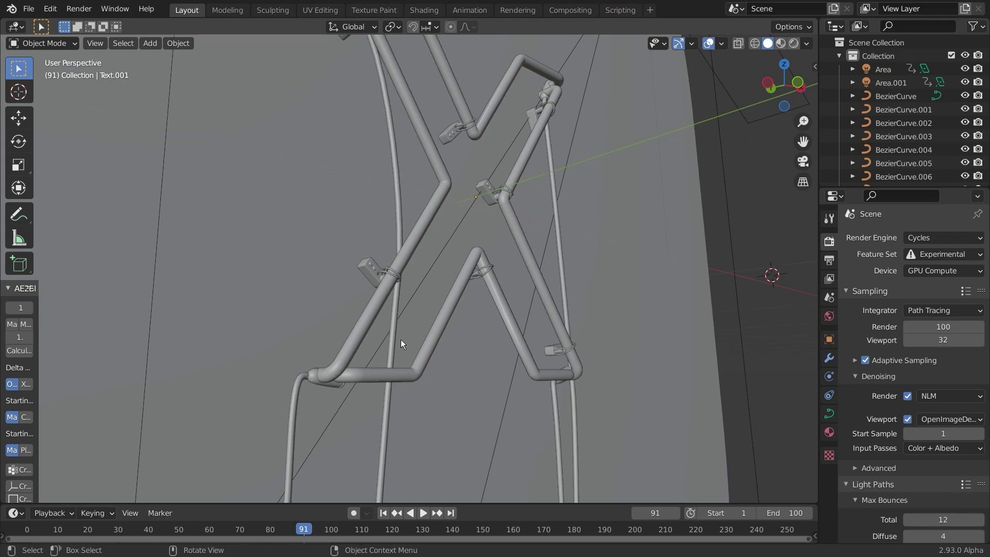
# Examine the individual tube segments, brackets and cables of the X-shaped neon sign from several angles
pyautogui.moveTo(401, 339); pyautogui.dragTo(446, 377, button='middle')
pyautogui.hotkey('shift', 'z')
pyautogui.click(401, 314)
pyautogui.moveTo(431, 344); pyautogui.dragTo(416, 342, button='middle')
pyautogui.click(390, 275)
pyautogui.moveTo(390, 277); pyautogui.dragTo(422, 320, button='middle')
pyautogui.click(422, 319)
pyautogui.click(500, 340)
pyautogui.click(557, 316)
pyautogui.moveTo(557, 315)
pyautogui.mouseDown(button='middle')
pyautogui.moveTo(514, 317)
pyautogui.moveTo(488, 267)
pyautogui.moveTo(320, 354)
pyautogui.mouseUp(button='middle')
pyautogui.hotkey('shift', 'z')
# Look at the whole X-shaped neon sign from the front view
pyautogui.press('KP_1')
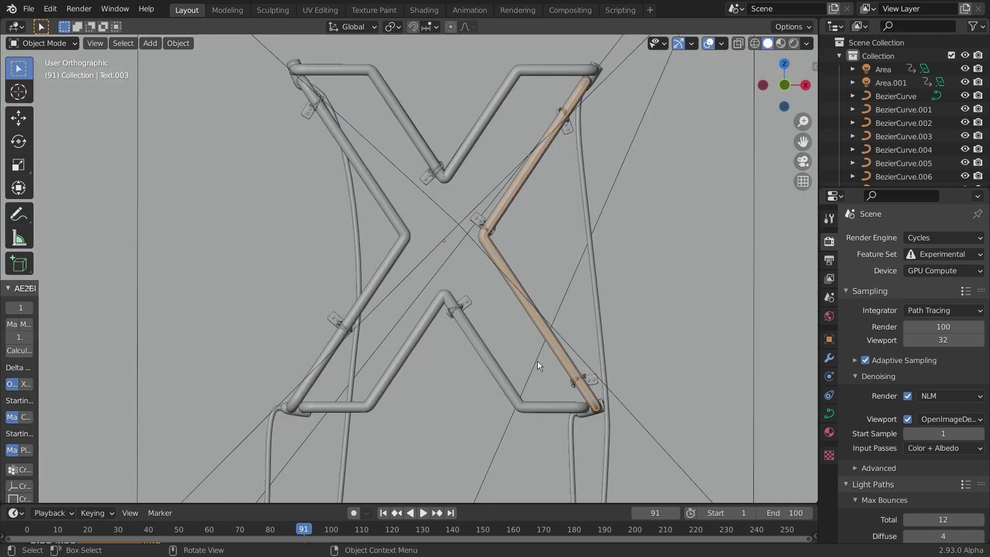
pyautogui.keyDown('shift'); pyautogui.moveTo(342, 362); pyautogui.dragTo(453, 318, button='middle'); pyautogui.keyUp('shift')
pyautogui.scroll(2, 377, 283)
pyautogui.scroll(-3, 457, 290)
pyautogui.scroll(-2, 450, 308)
pyautogui.press('KP_1')
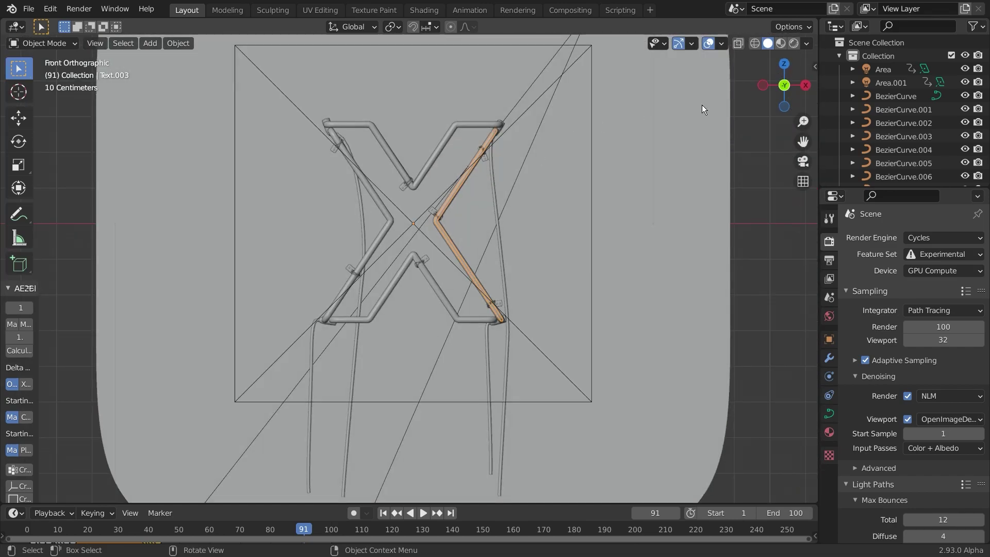
# Show the neon X in material preview, play its flicker animation from frame 1, and rewind to the start
pyautogui.click(781, 44)
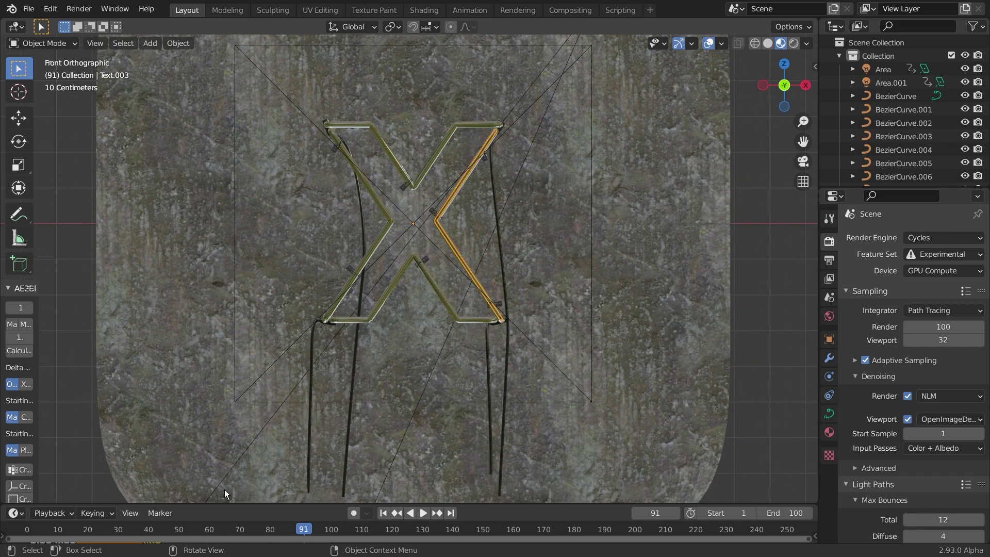
pyautogui.click(381, 513)
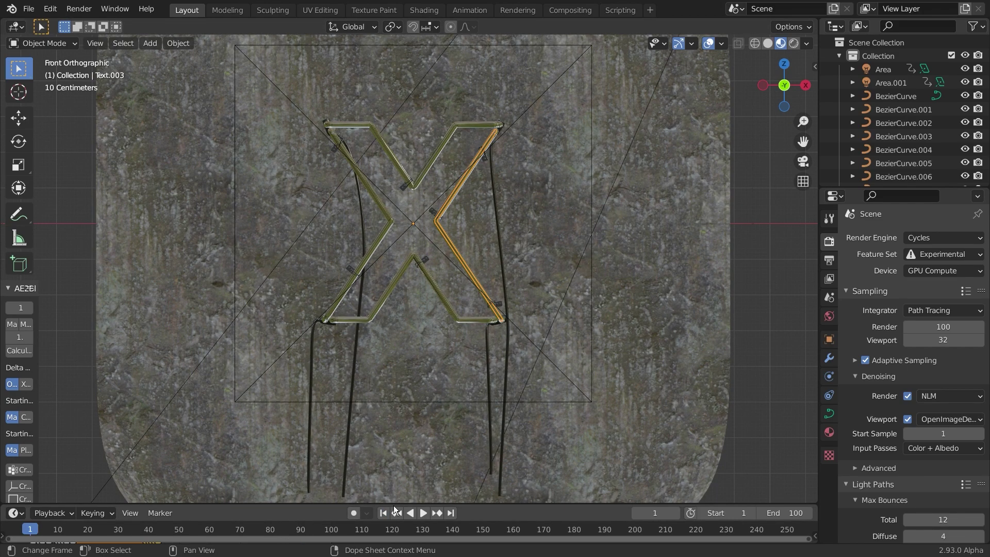
pyautogui.click(639, 329)
pyautogui.press('space')
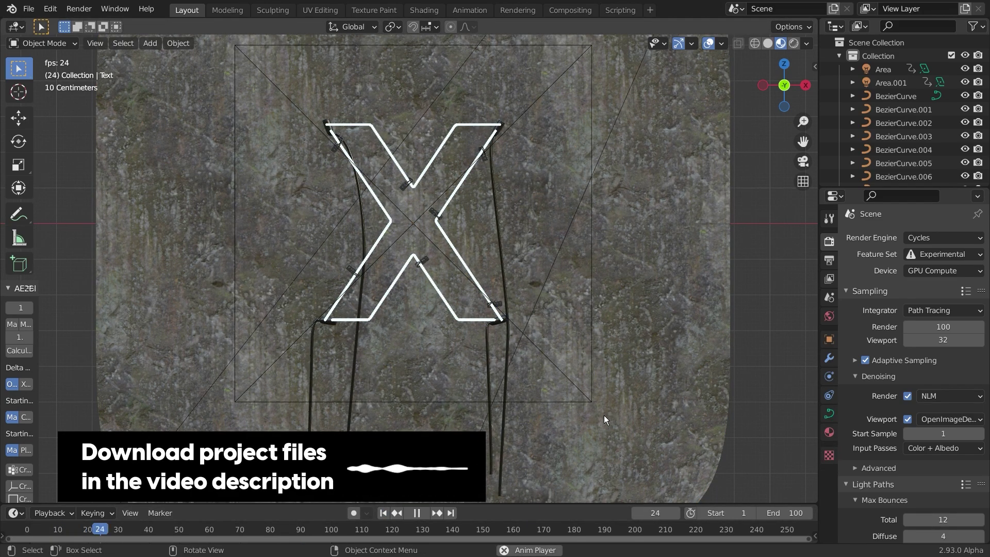
pyautogui.press('space')
pyautogui.click(385, 511)
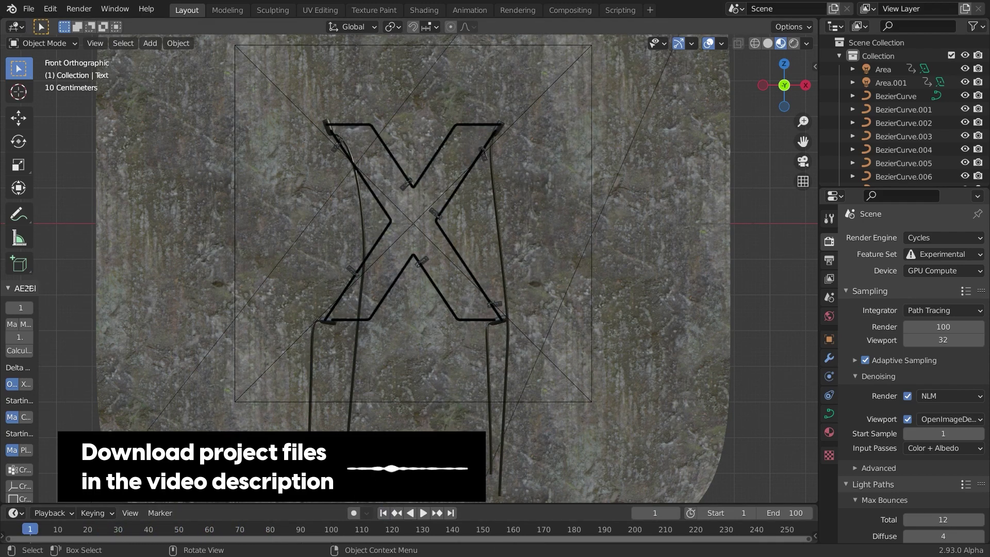
# Play the neon X animation through the scene camera, framed to fill the viewport
pyautogui.press('KP_0')
pyautogui.press('Home')
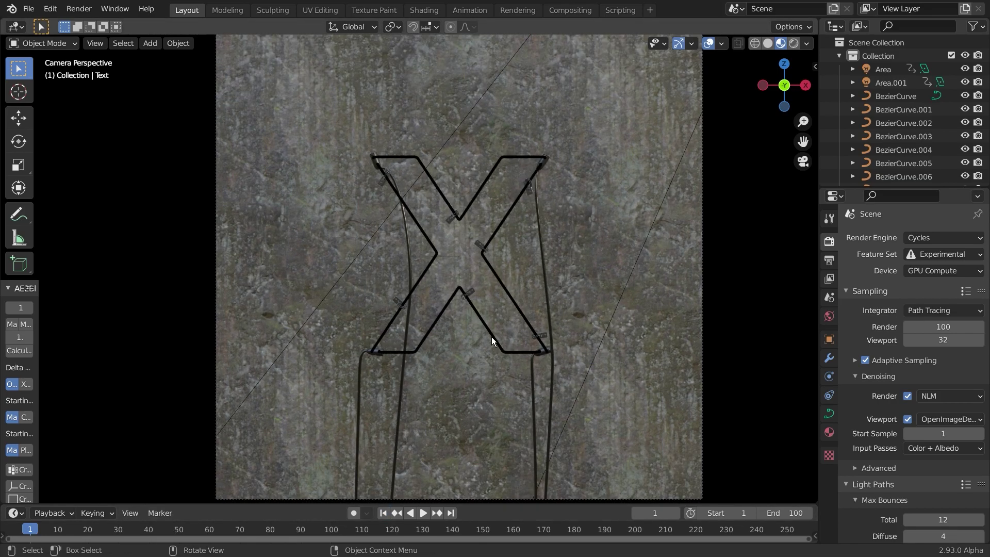
pyautogui.press('space')
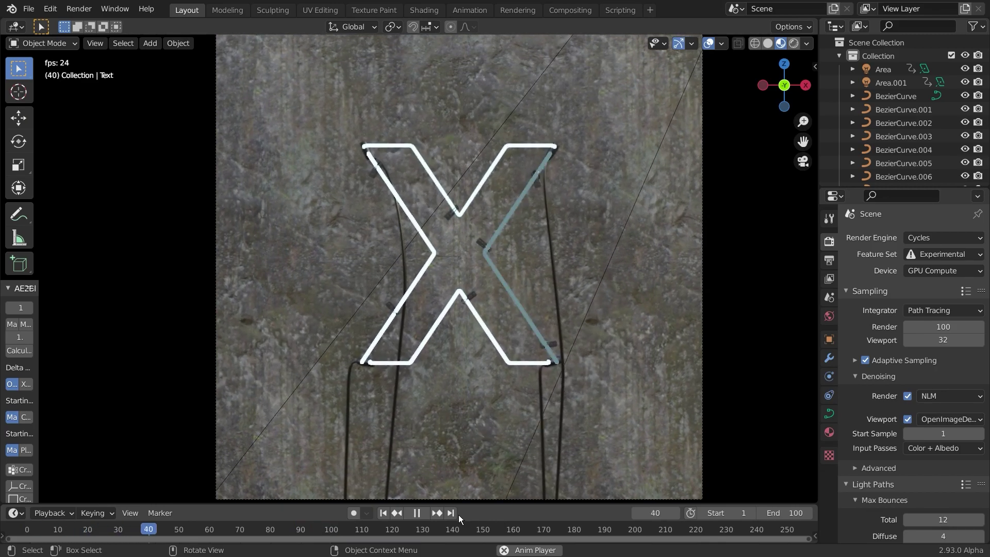
pyautogui.press('space')
pyautogui.moveTo(400, 396); pyautogui.dragTo(448, 392, button='middle')
pyautogui.press('KP_1')
pyautogui.scroll(6, 445, 279)
pyautogui.scroll(-1, 463, 280)
pyautogui.scroll(-2, 463, 280)
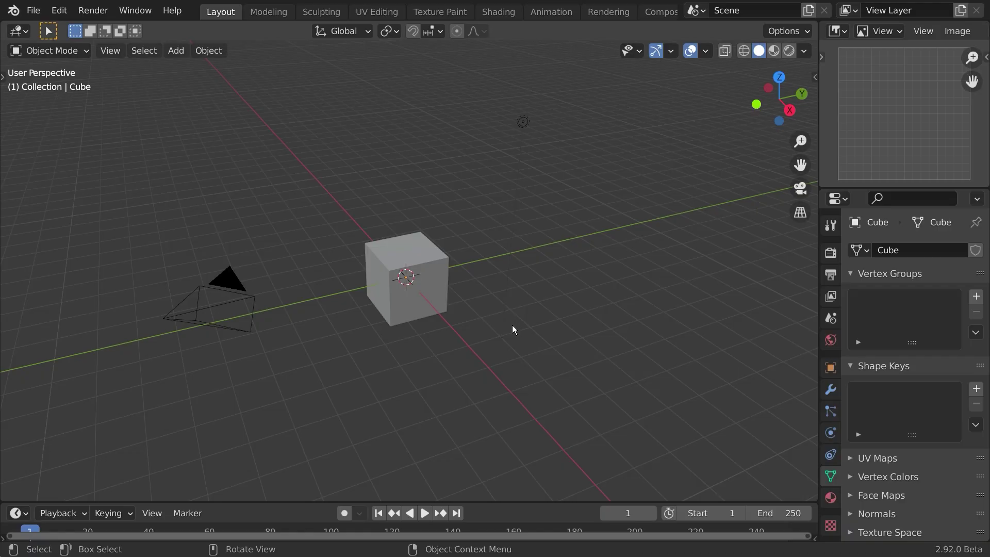
# Delete all default objects from the new scene and switch to the front view
pyautogui.press('a')
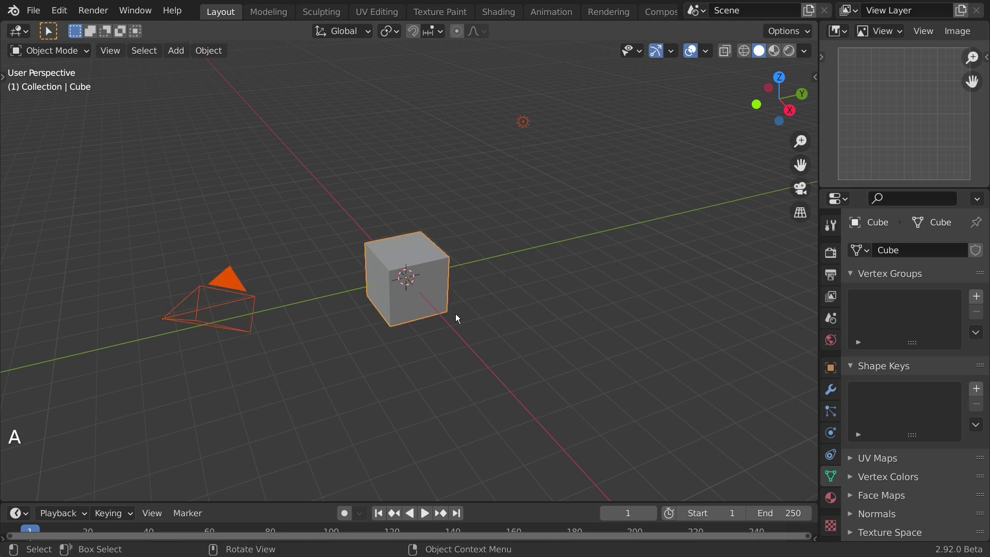
pyautogui.press('x')
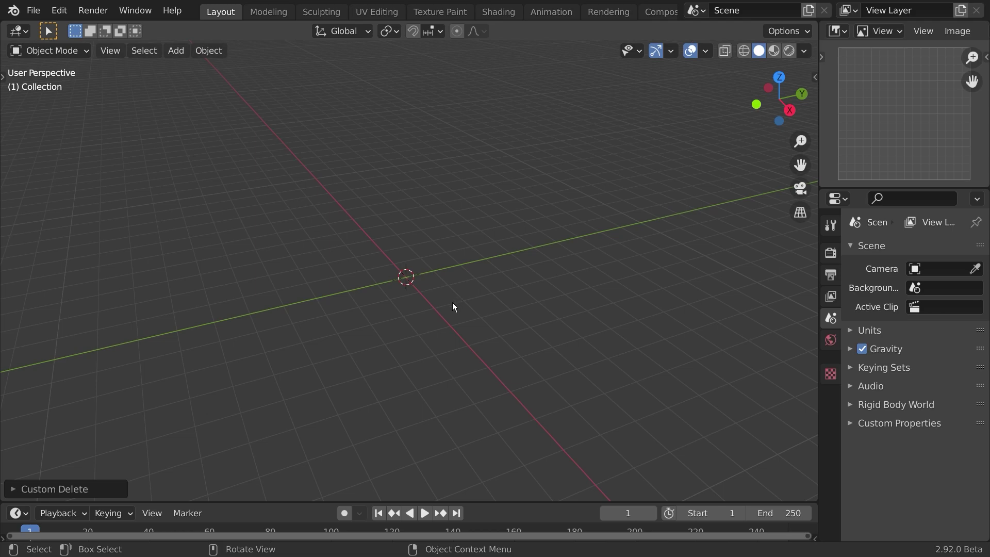
pyautogui.press('KP_1')
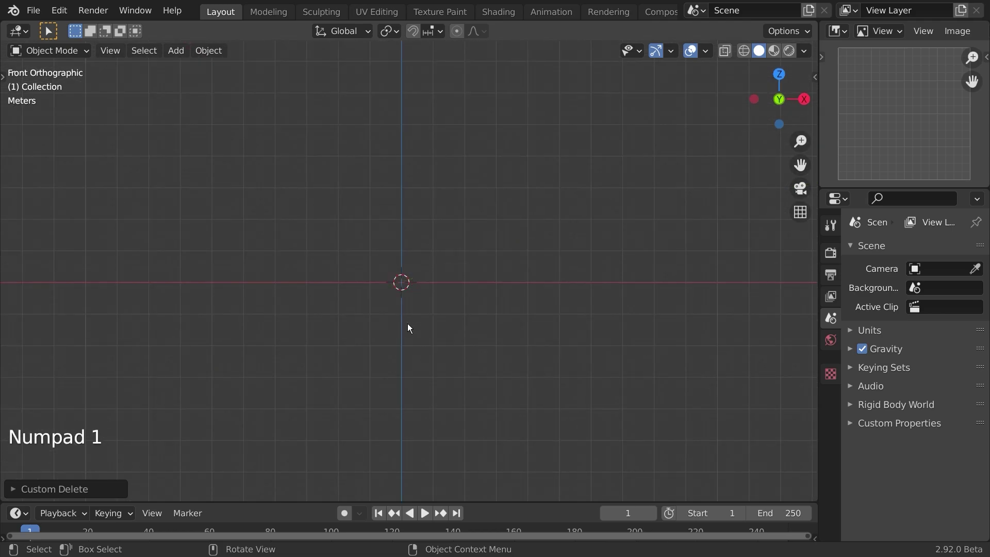
# Add a text object and rotate it 90° about the X axis so it faces the front view
pyautogui.scroll(2, 398, 323)
pyautogui.keyDown('shift'); pyautogui.moveTo(436, 305); pyautogui.dragTo(408, 312, button='middle'); pyautogui.keyUp('shift')
pyautogui.hotkey('shift', 'a')
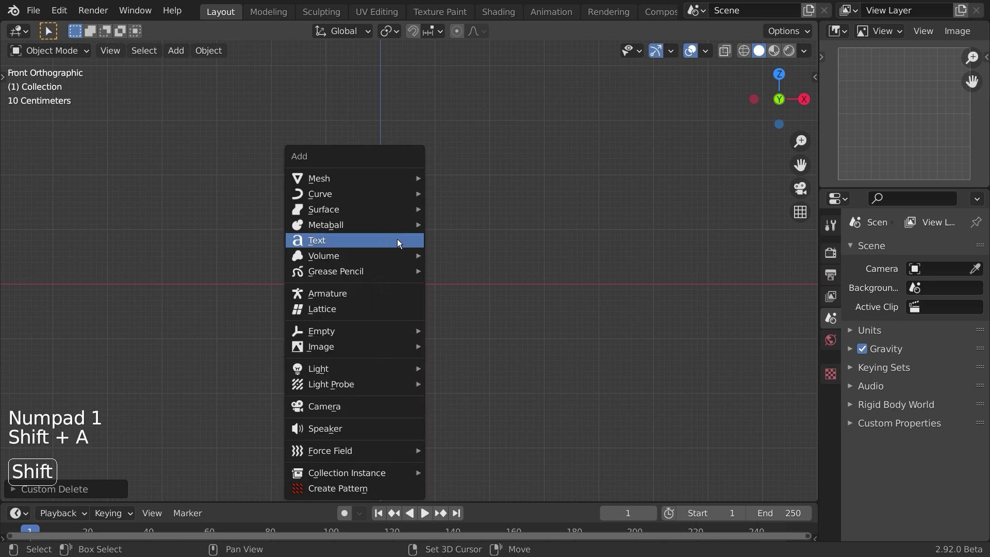
pyautogui.moveTo(359, 178)
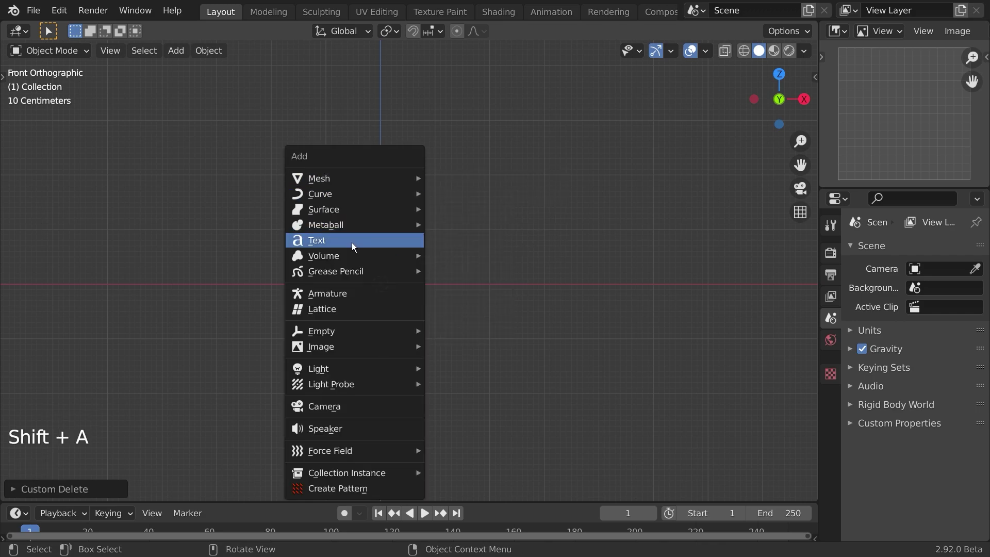
pyautogui.click(352, 240)
pyautogui.write('rx90')
pyautogui.click(571, 281)
pyautogui.scroll(5, 546, 302)
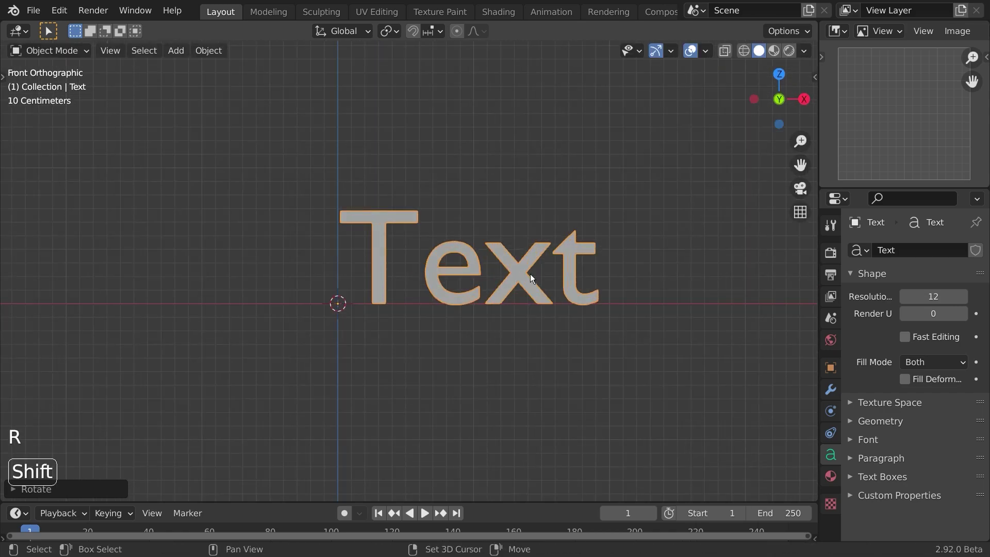
pyautogui.scroll(1, 493, 319)
pyautogui.keyDown('shift'); pyautogui.moveTo(529, 276); pyautogui.dragTo(504, 294, button='middle'); pyautogui.keyUp('shift')
pyautogui.scroll(2, 496, 322)
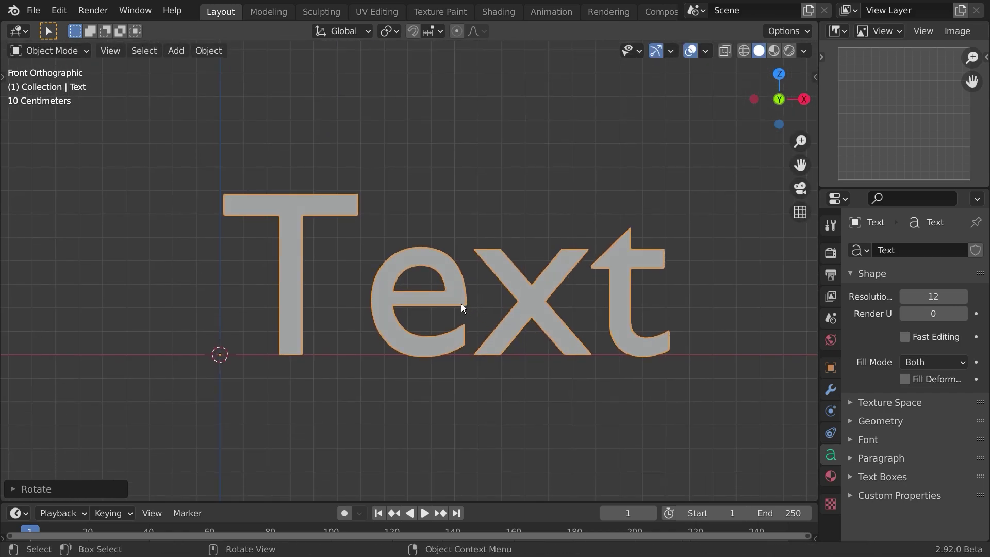
# Replace the text object's default content with a capital X
pyautogui.press('Tab')
pyautogui.press('BackSpace')
pyautogui.press('BackSpace')
pyautogui.press('BackSpace')
pyautogui.press('BackSpace')
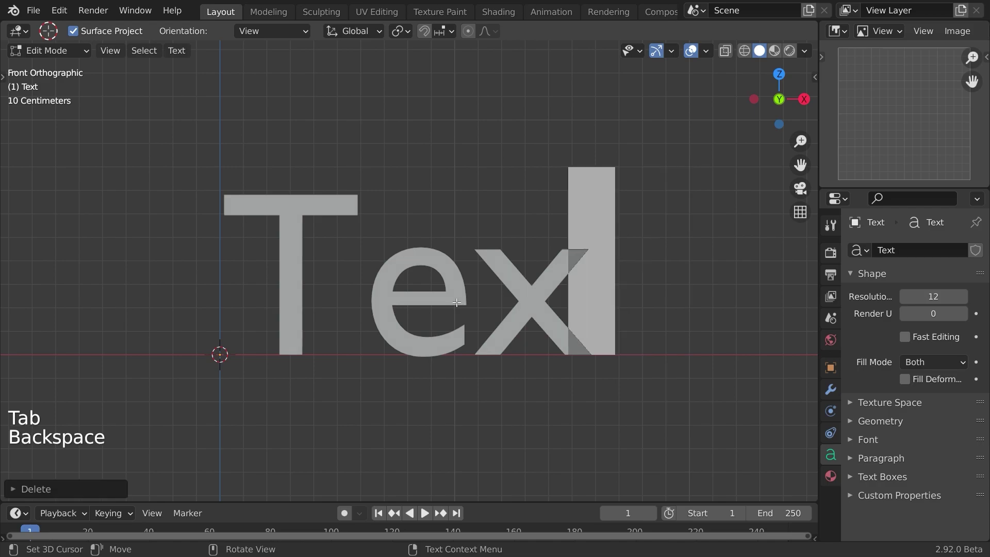
pyautogui.press('shift')
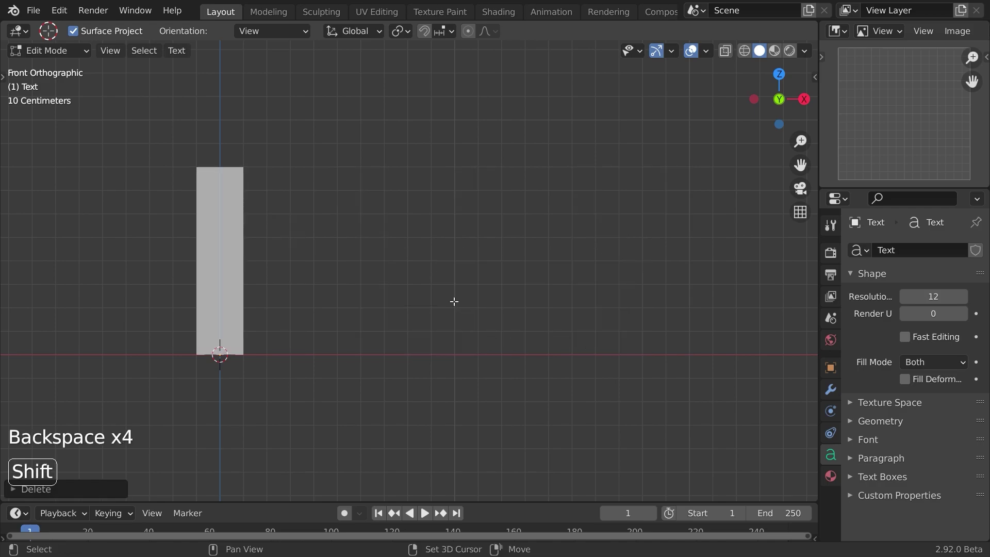
pyautogui.write('X')
pyautogui.press('Tab')
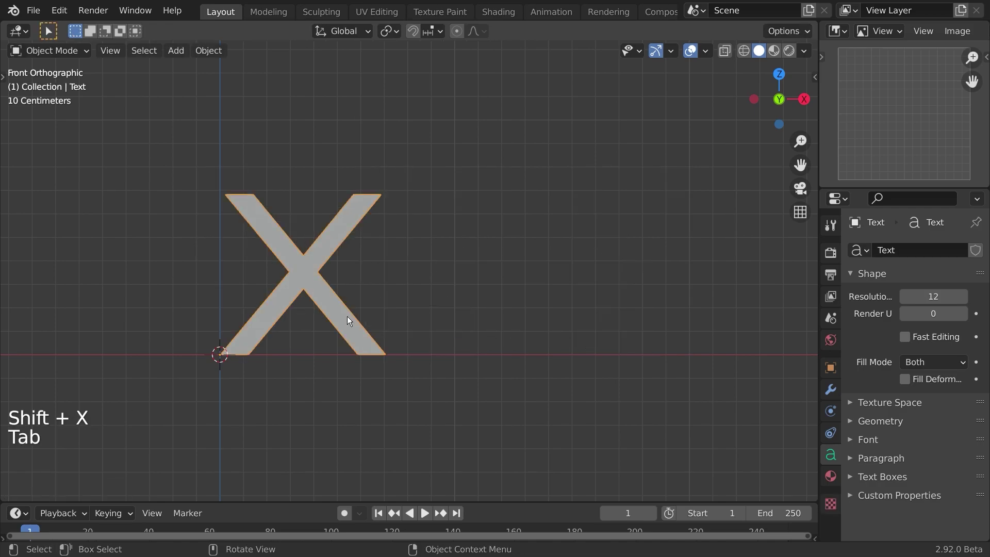
# Search the font files for "visby" and load VisbyCF-ExtraBold.otf as the text's regular font
pyautogui.click(893, 404)
pyautogui.click(886, 410)
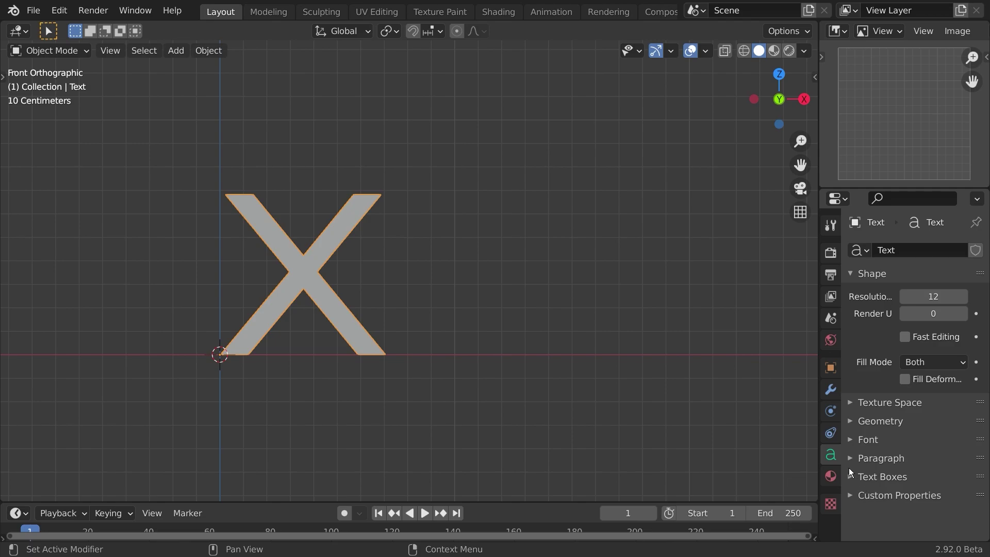
pyautogui.click(878, 425)
pyautogui.scroll(-5, 879, 447)
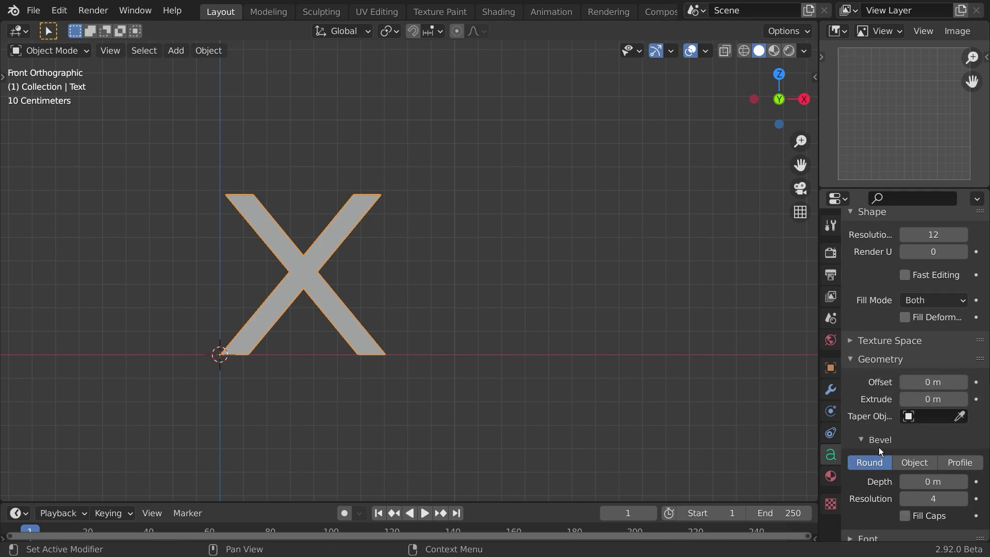
pyautogui.click(870, 476)
pyautogui.scroll(-6, 871, 470)
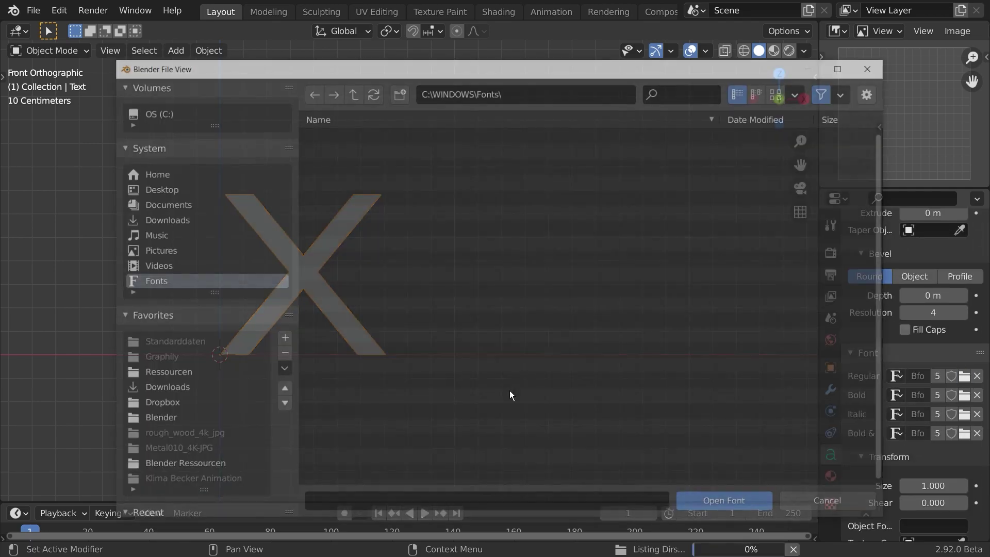
pyautogui.click(964, 376)
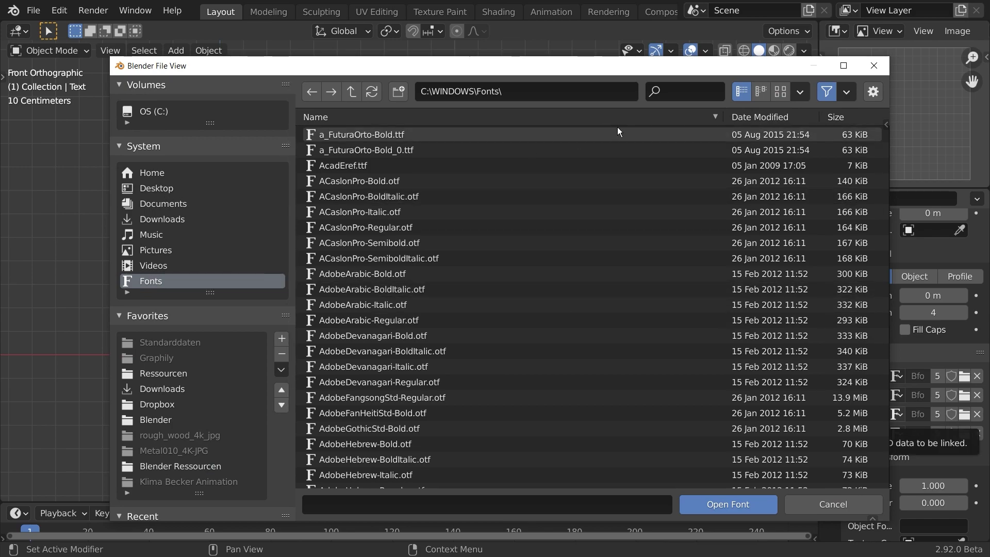
pyautogui.click(666, 97)
pyautogui.write('visby')
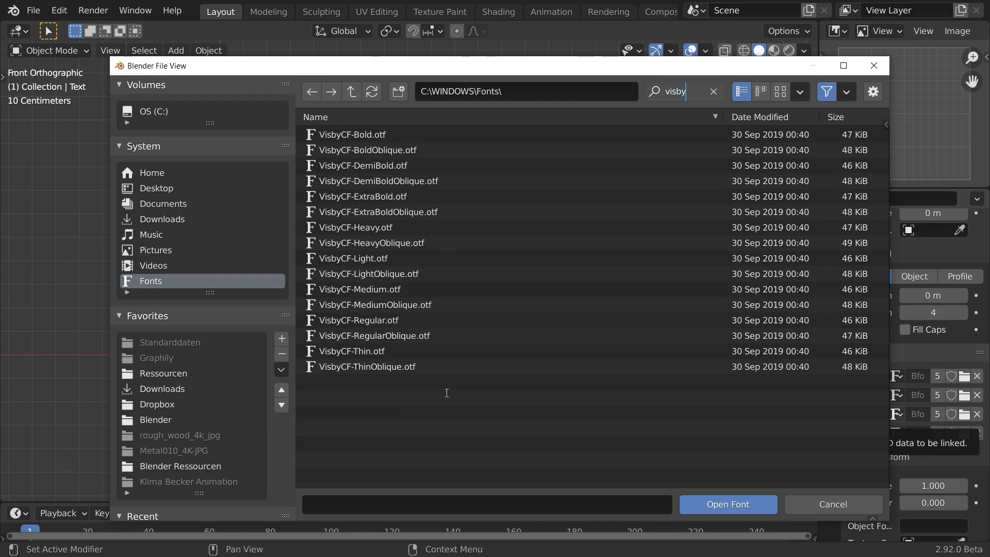
pyautogui.press('Return')
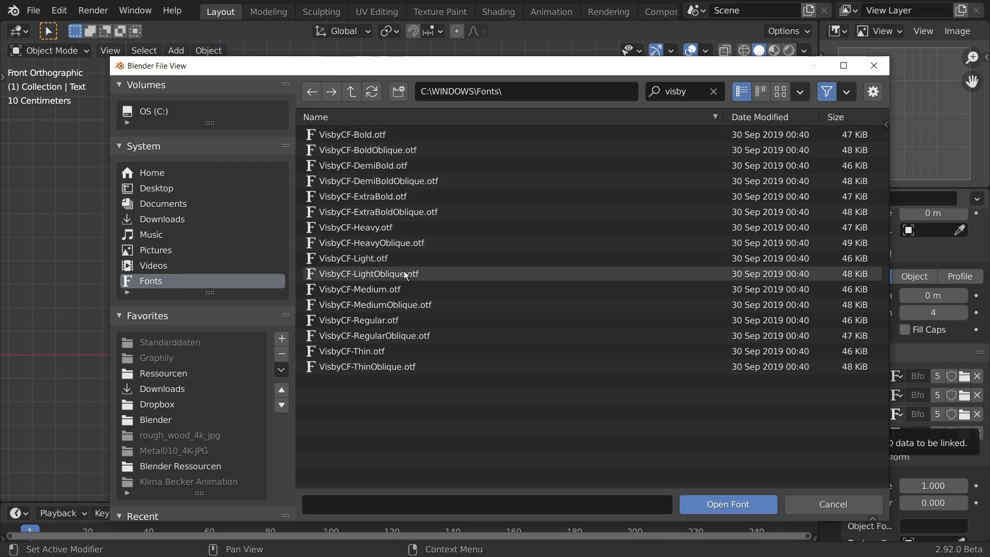
pyautogui.doubleClick(396, 199)
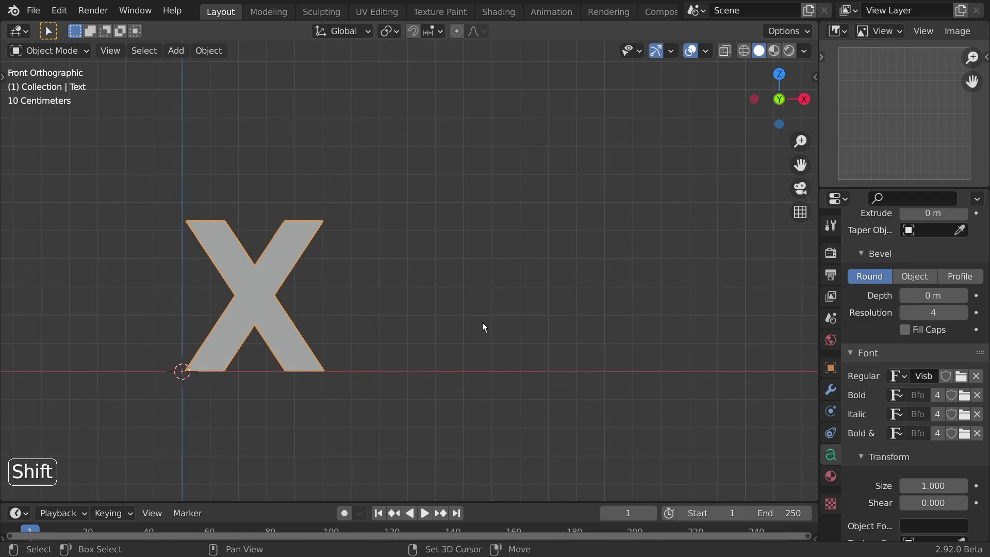
# Set the text's paragraph alignment to Center both horizontally and vertically
pyautogui.keyDown('shift'); pyautogui.moveTo(482, 323); pyautogui.dragTo(670, 330, button='middle'); pyautogui.keyUp('shift')
pyautogui.scroll(-5, 859, 441)
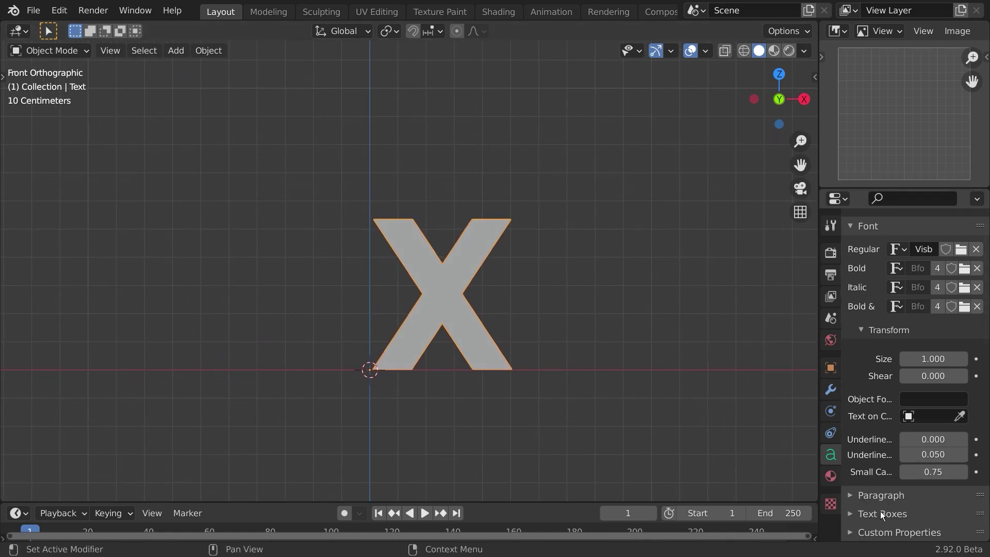
pyautogui.click(886, 494)
pyautogui.scroll(-4, 871, 488)
pyautogui.click(928, 412)
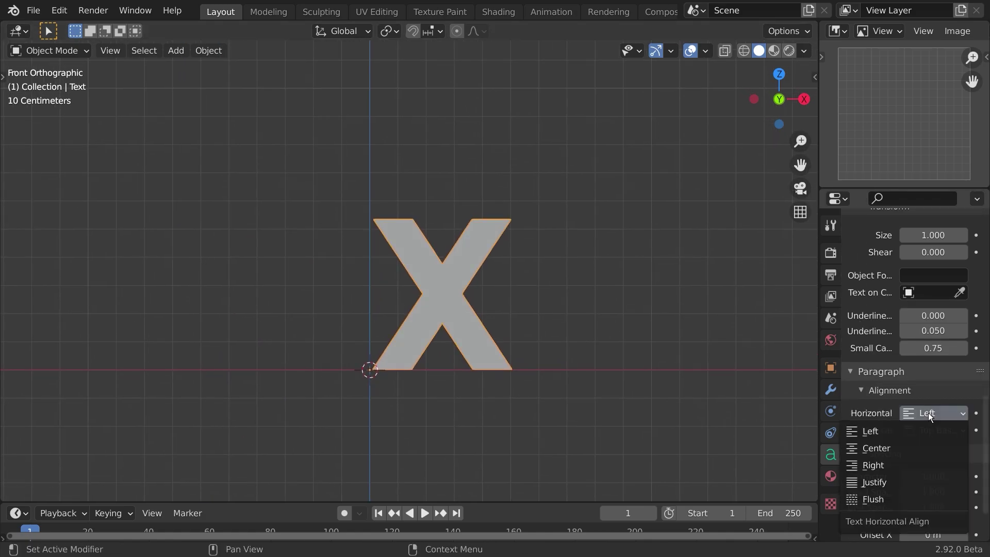
pyautogui.click(882, 447)
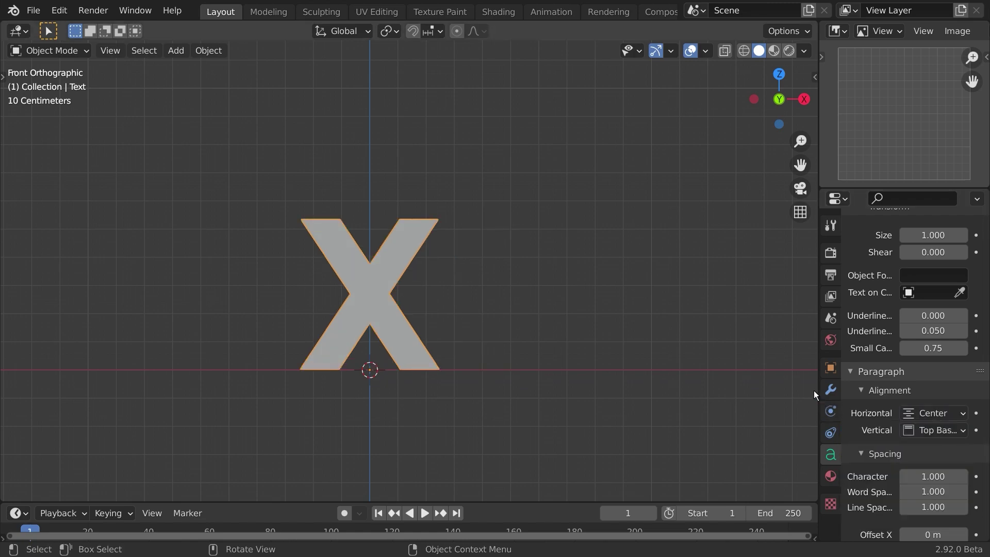
pyautogui.moveTo(815, 390); pyautogui.dragTo(776, 392)
pyautogui.click(908, 431)
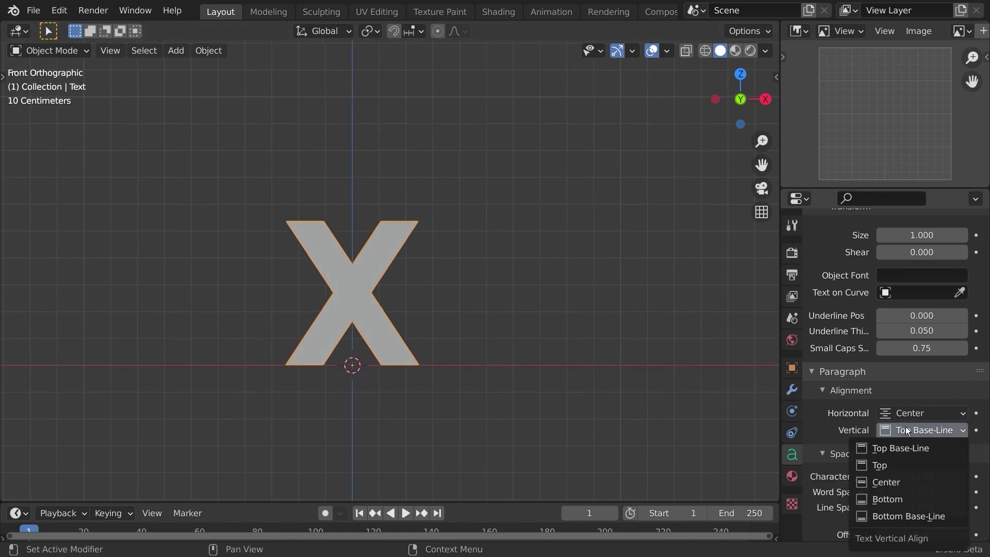
pyautogui.click(886, 482)
pyautogui.scroll(2, 419, 374)
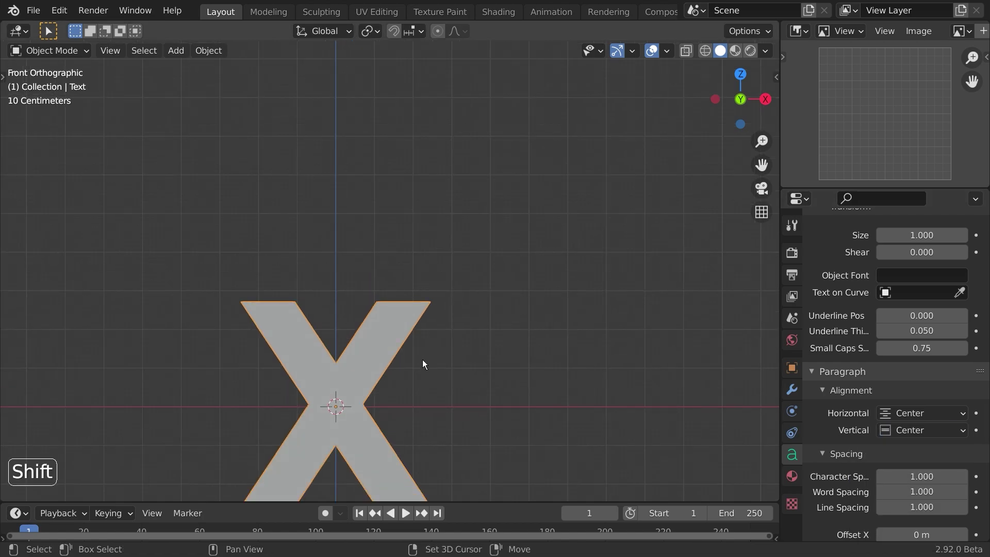
pyautogui.keyDown('shift'); pyautogui.moveTo(419, 375); pyautogui.dragTo(405, 209, button='middle'); pyautogui.keyUp('shift')
pyautogui.keyDown('shift'); pyautogui.moveTo(371, 304); pyautogui.dragTo(436, 299, button='middle'); pyautogui.keyUp('shift')
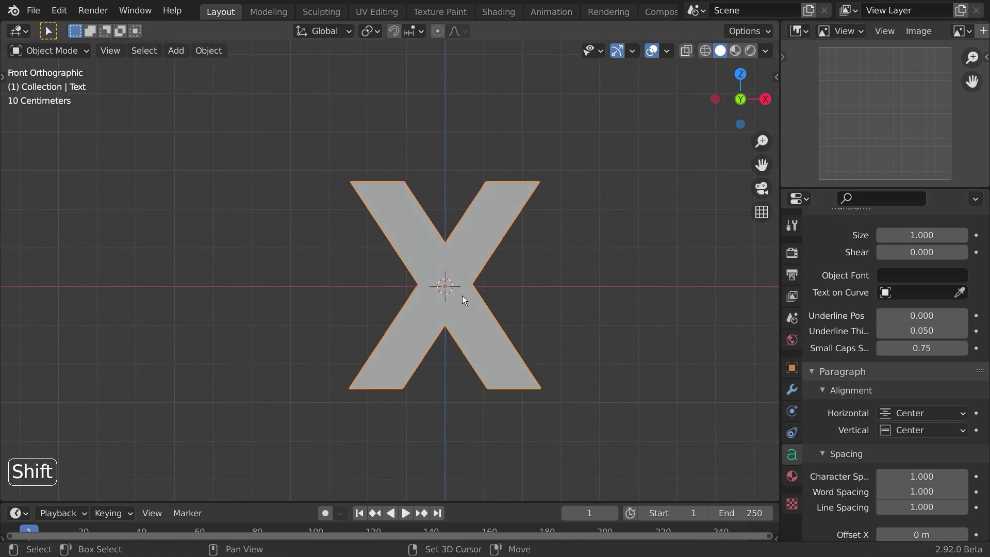
pyautogui.scroll(2, 496, 325)
pyautogui.keyDown('shift'); pyautogui.moveTo(496, 324); pyautogui.dragTo(447, 299, button='middle'); pyautogui.keyUp('shift')
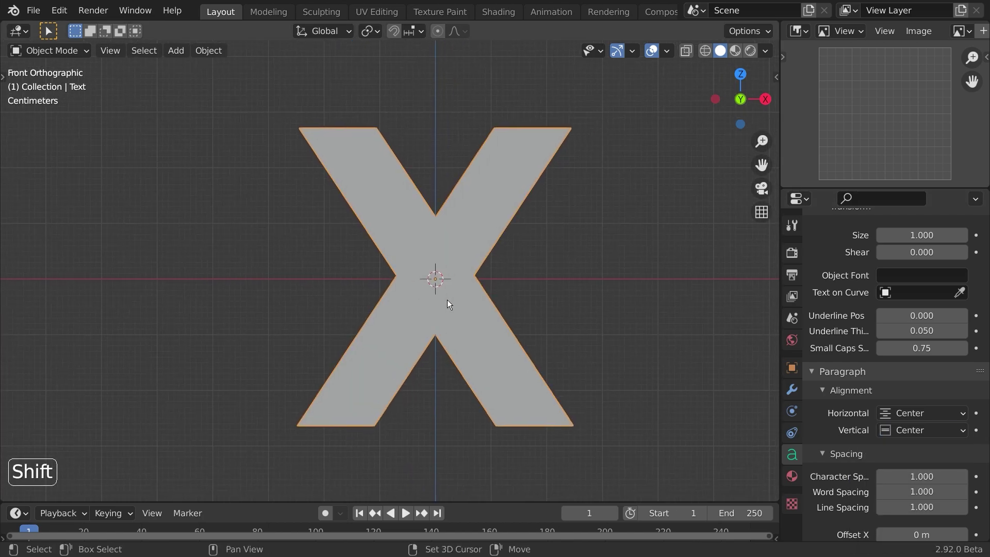
# Save the project and convert the X text object to a mesh
pyautogui.keyDown('shift'); pyautogui.moveTo(534, 307); pyautogui.dragTo(499, 290, button='middle'); pyautogui.keyUp('shift')
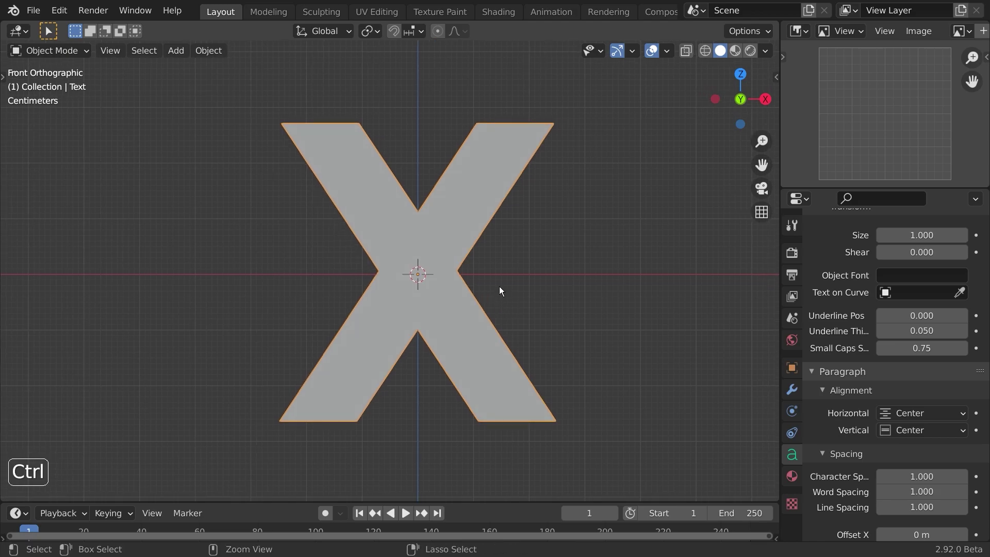
pyautogui.hotkey('ctrl', 's')
pyautogui.click(351, 93)
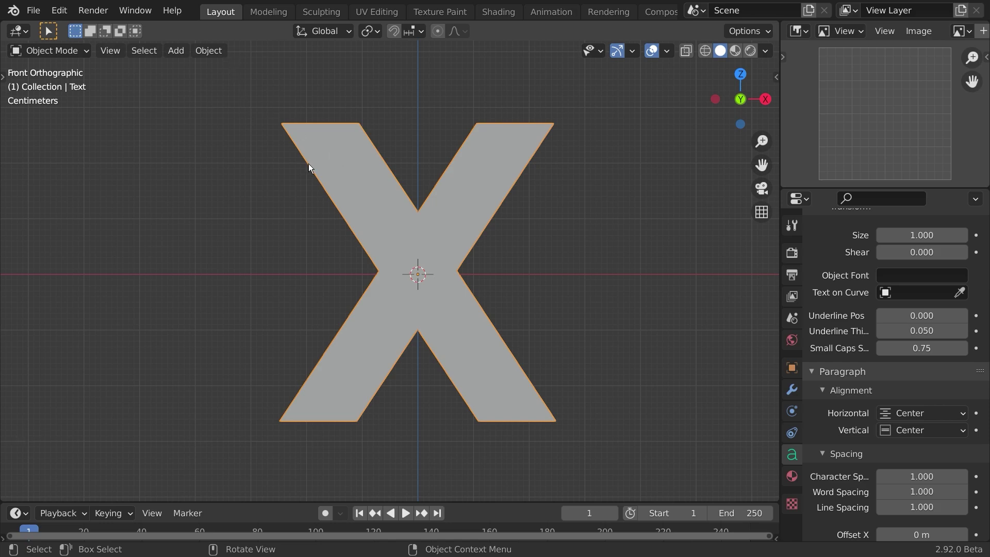
pyautogui.click(215, 53)
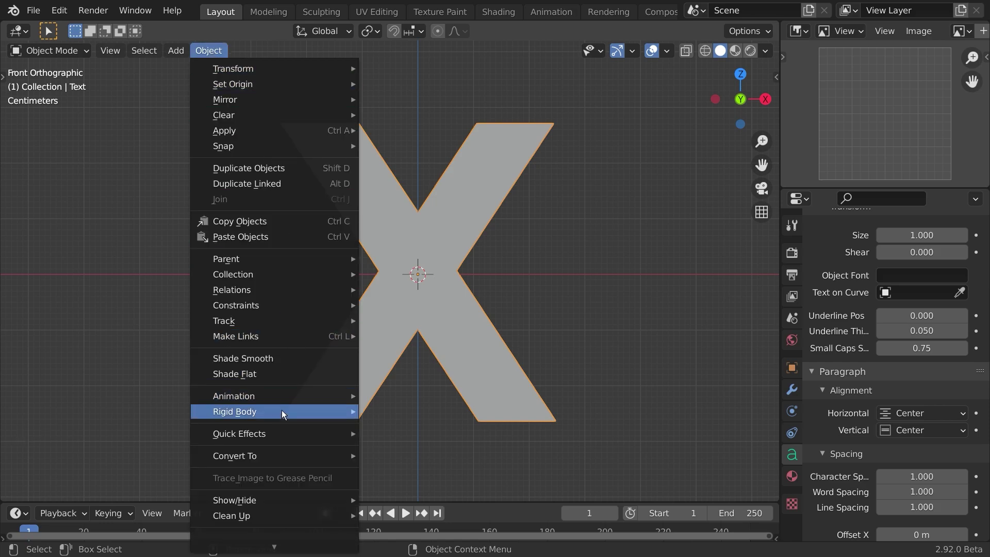
pyautogui.moveTo(283, 456)
pyautogui.click(407, 473)
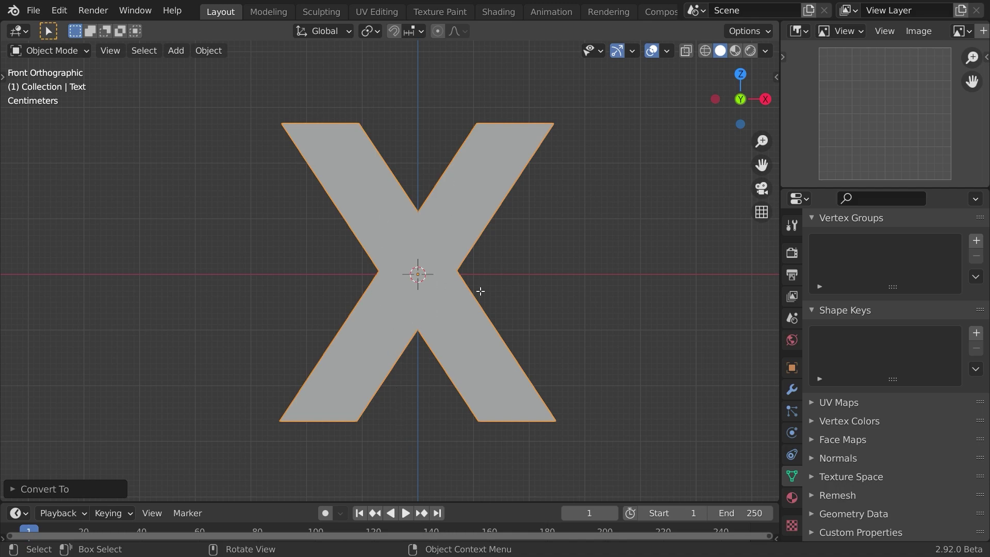
# Edit the X mesh in edge select mode and select all of its outer boundary edges
pyautogui.press('Tab')
pyautogui.scroll(3, 390, 248)
pyautogui.scroll(-3, 361, 207)
pyautogui.scroll(1, 318, 149)
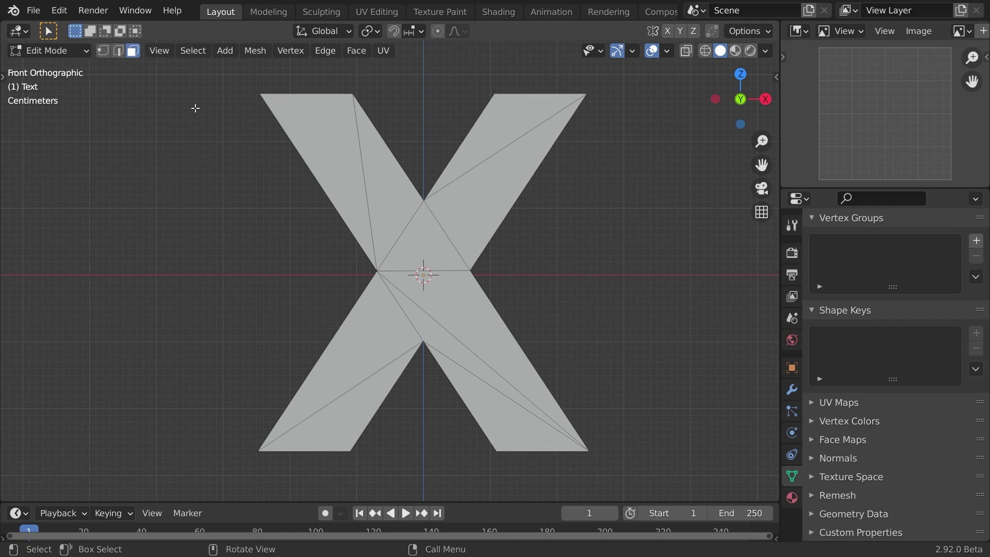
pyautogui.click(121, 56)
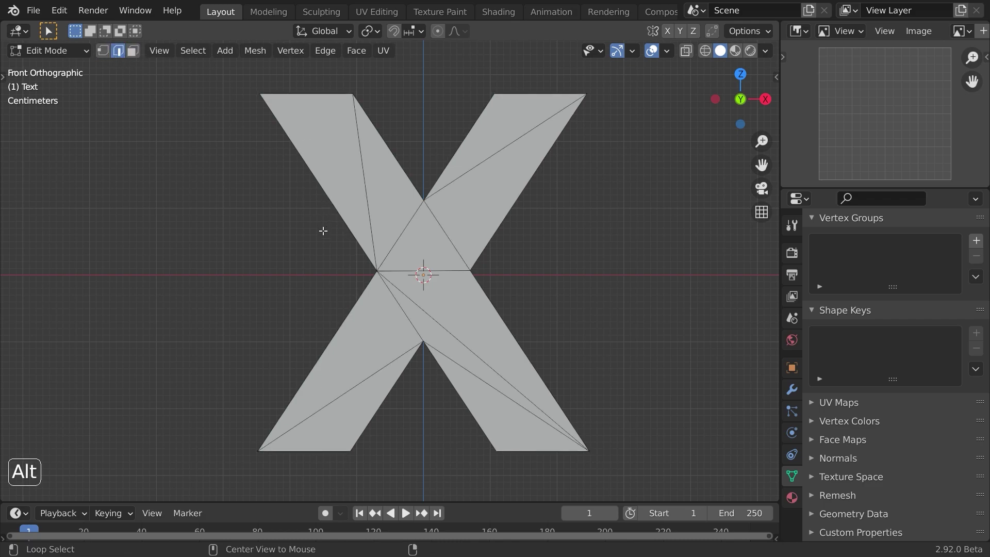
pyautogui.keyDown('alt'); pyautogui.click(323, 215); pyautogui.keyUp('alt')
pyautogui.keyDown('alt'); pyautogui.keyDown('shift'); pyautogui.click(357, 127); pyautogui.keyUp('shift'); pyautogui.keyUp('alt')
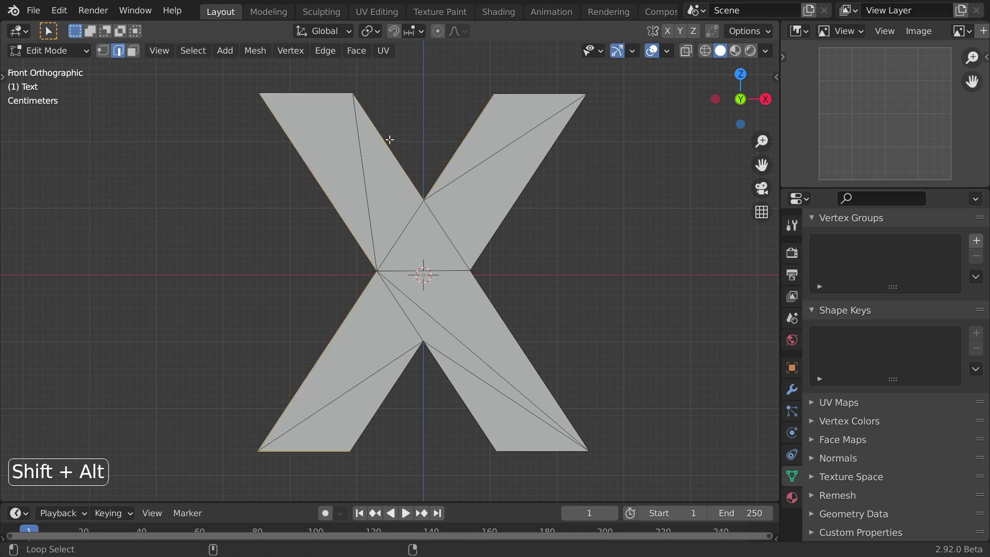
pyautogui.keyDown('alt'); pyautogui.keyDown('shift'); pyautogui.click(576, 149); pyautogui.keyUp('shift'); pyautogui.keyUp('alt')
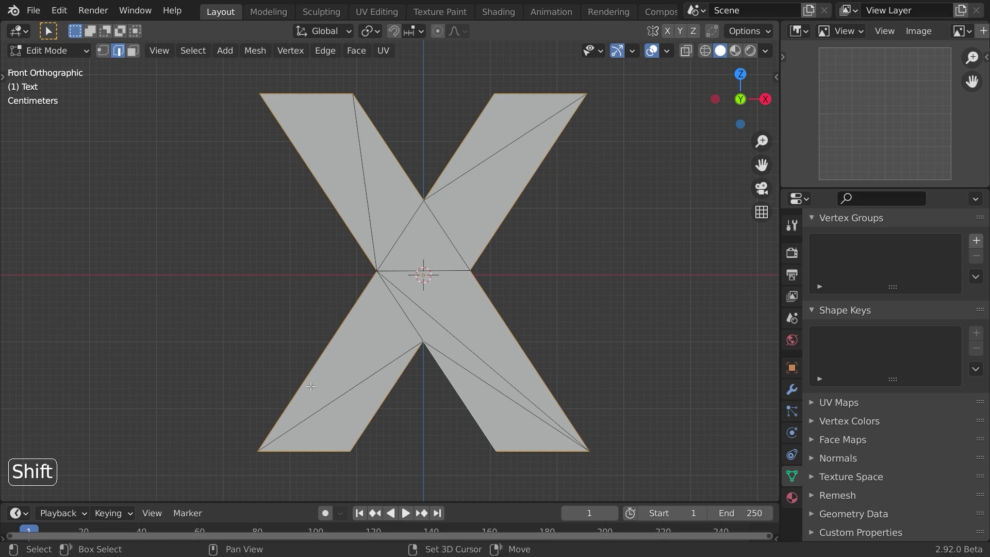
pyautogui.scroll(3, 353, 362)
pyautogui.scroll(-4, 353, 363)
pyautogui.press('g')
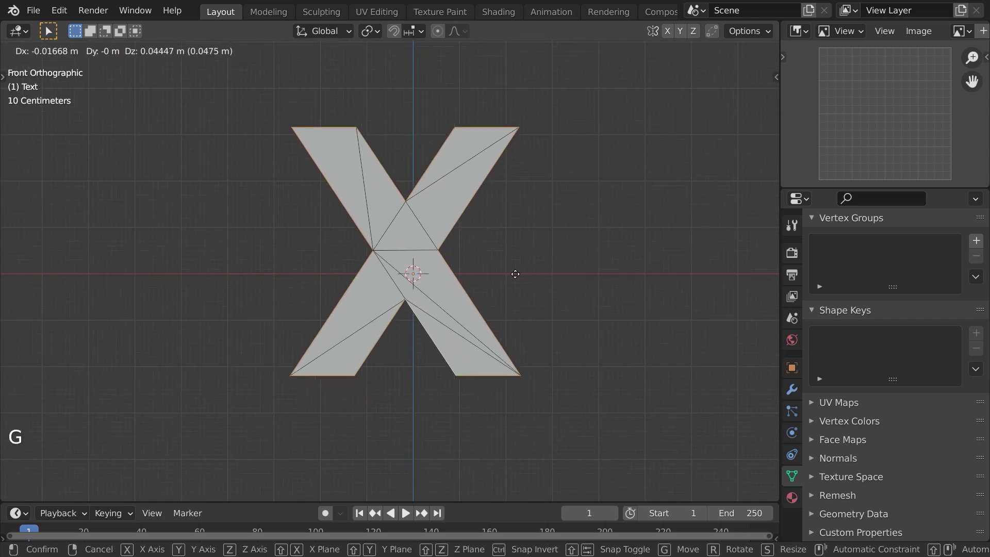
pyautogui.rightClick(488, 328)
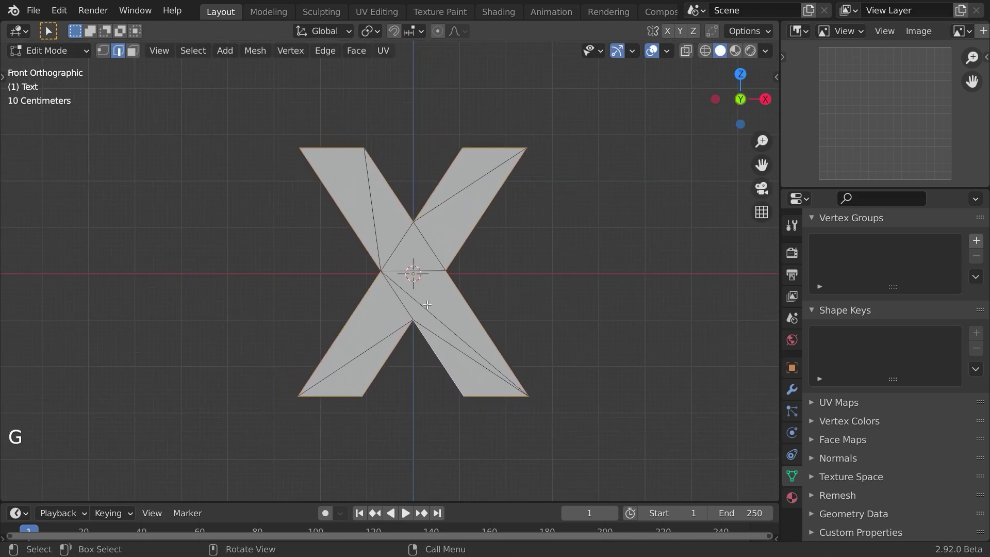
# Invert the selection and delete the interior edges, keeping only the outline of the X
pyautogui.press('ctrl')
pyautogui.hotkey('ctrl', 'i')
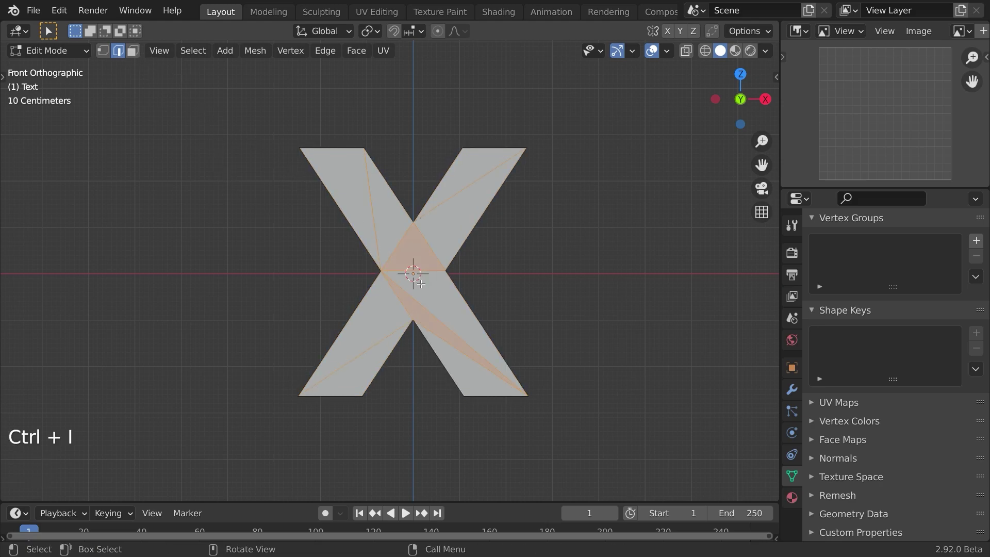
pyautogui.scroll(2, 421, 284)
pyautogui.keyDown('shift'); pyautogui.moveTo(420, 271); pyautogui.dragTo(420, 281, button='middle'); pyautogui.keyUp('shift')
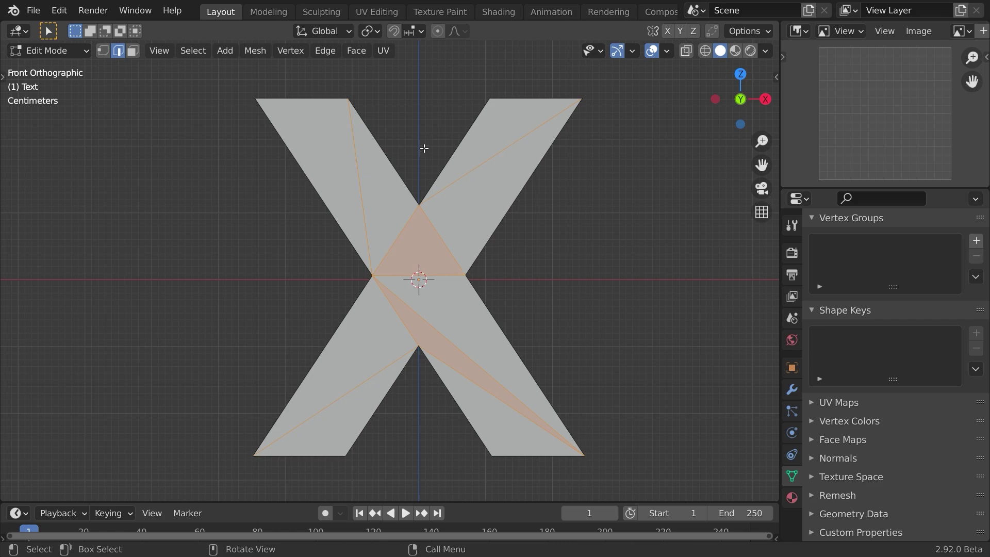
pyautogui.press('x')
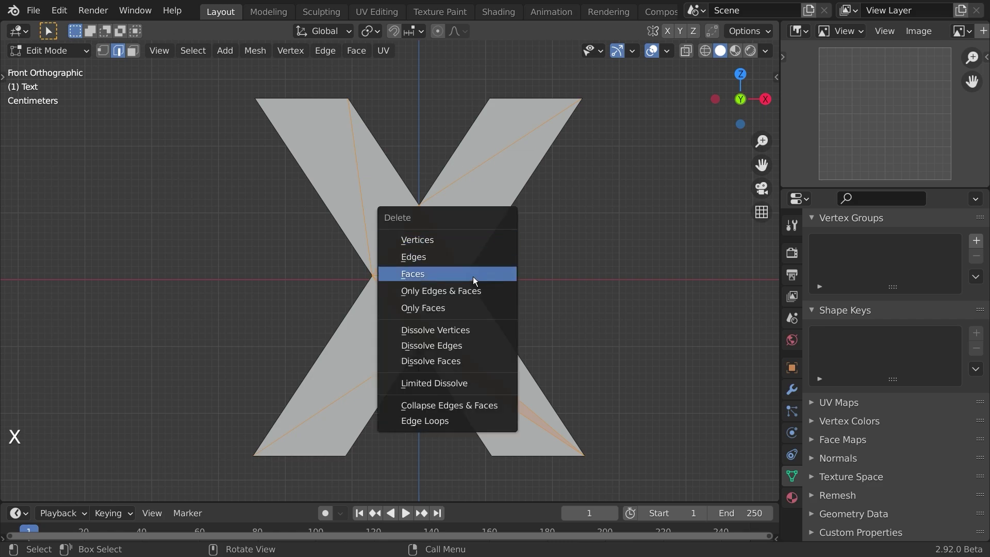
pyautogui.click(473, 261)
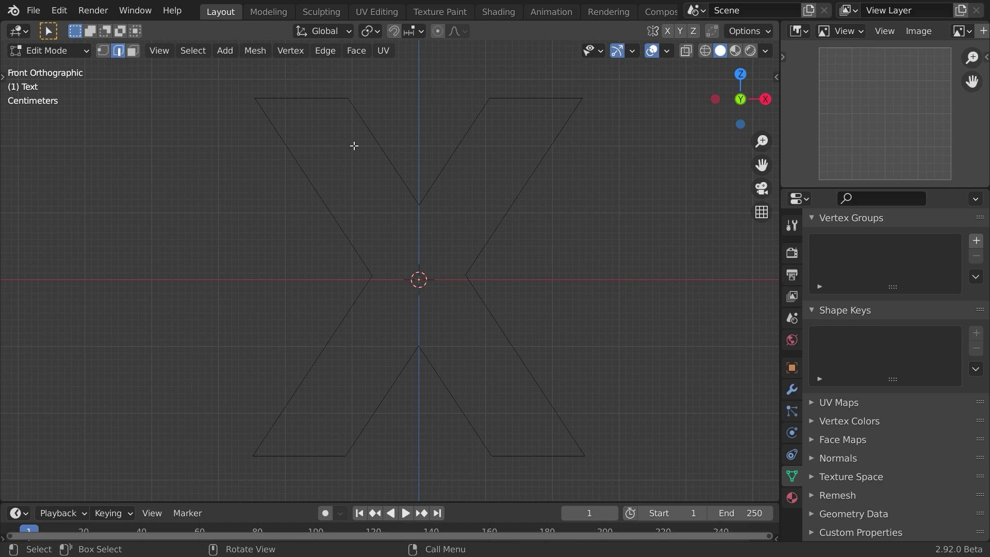
pyautogui.click(406, 374)
pyautogui.click(453, 395)
pyautogui.click(525, 458)
pyautogui.click(539, 388)
pyautogui.click(456, 276)
pyautogui.press('Tab')
pyautogui.keyDown('shift'); pyautogui.moveTo(520, 220); pyautogui.dragTo(515, 207, button='middle'); pyautogui.keyUp('shift')
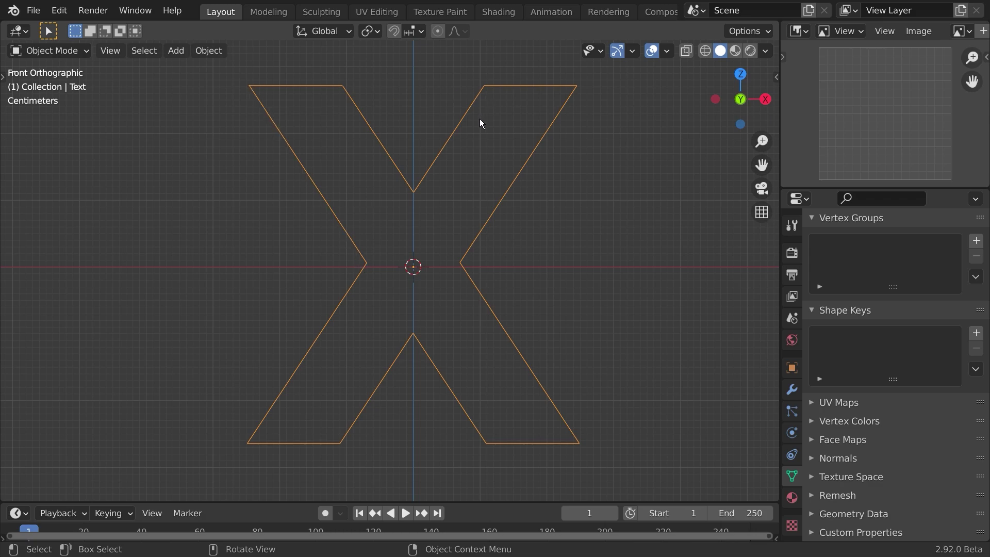
# Separate the two upper horizontal edges and the V-shaped notch between them into their own object
pyautogui.press('Tab')
pyautogui.click(297, 95)
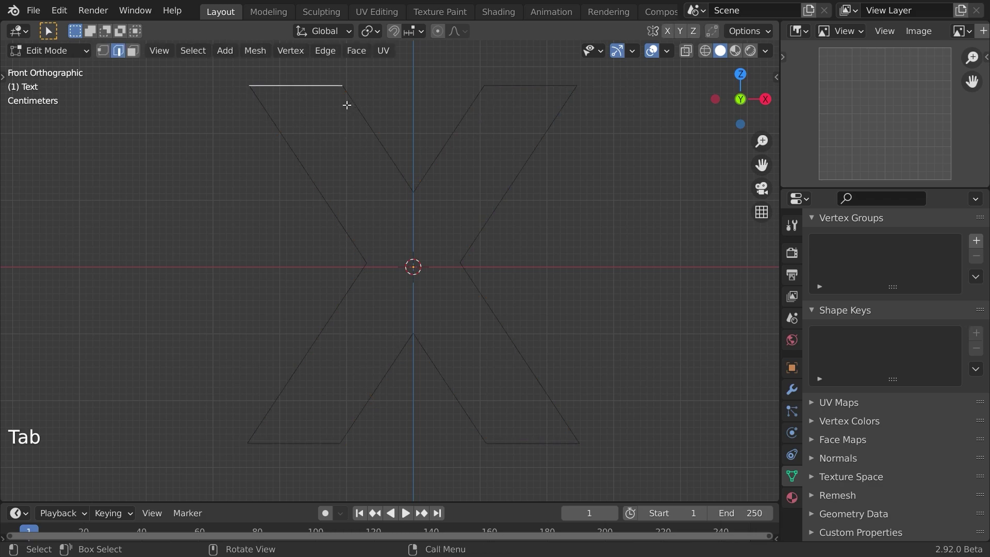
pyautogui.keyDown('shift'); pyautogui.click(360, 114); pyautogui.keyUp('shift')
pyautogui.keyDown('shift'); pyautogui.click(439, 137); pyautogui.keyUp('shift')
pyautogui.keyDown('shift'); pyautogui.click(509, 88); pyautogui.keyUp('shift')
pyautogui.keyDown('shift'); pyautogui.moveTo(498, 135); pyautogui.dragTo(447, 209, button='middle'); pyautogui.keyUp('shift')
pyautogui.scroll(2, 445, 165)
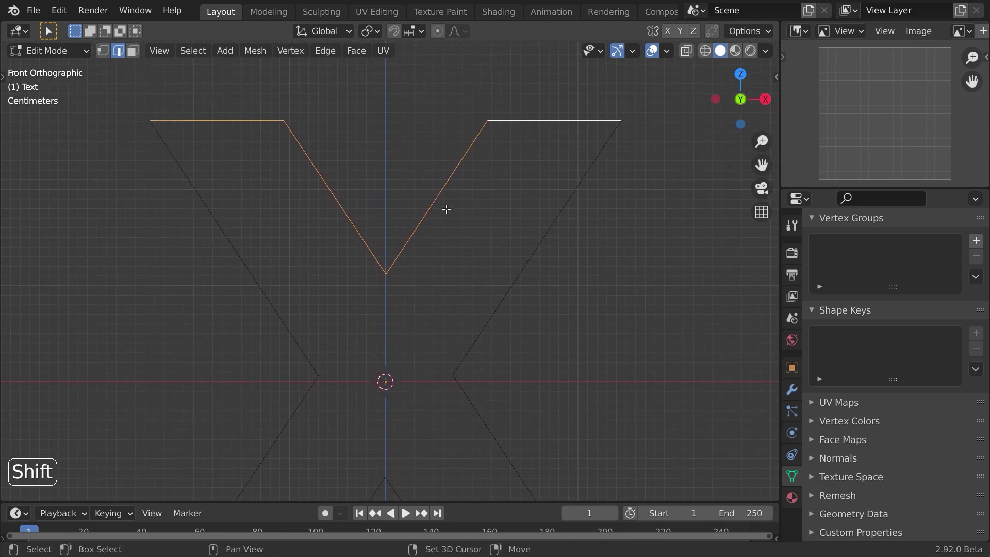
pyautogui.press('p')
pyautogui.click(450, 172)
pyautogui.press('Tab')
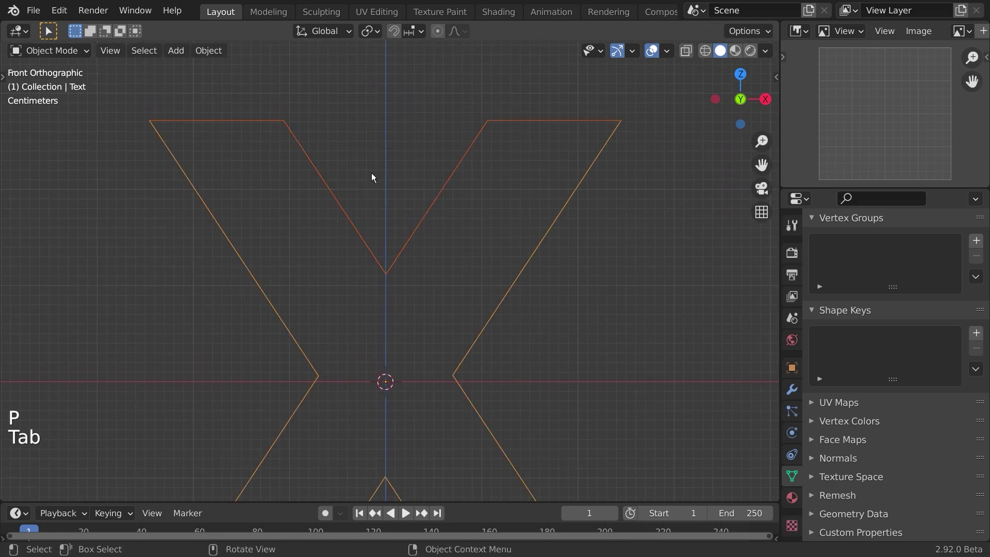
# Separate the two diagonal edges on the right side of the remaining outline into their own object
pyautogui.click(306, 154)
pyautogui.click(270, 285)
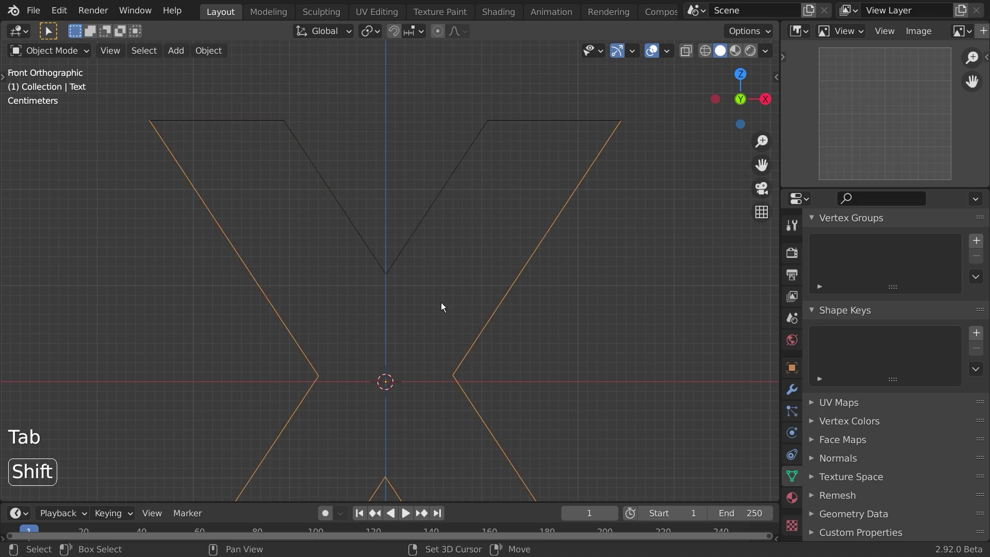
pyautogui.keyDown('shift'); pyautogui.moveTo(529, 324); pyautogui.dragTo(488, 195, button='middle'); pyautogui.keyUp('shift')
pyautogui.press('Tab')
pyautogui.scroll(-2, 488, 195)
pyautogui.click(447, 197)
pyautogui.keyDown('shift'); pyautogui.click(498, 394); pyautogui.keyUp('shift')
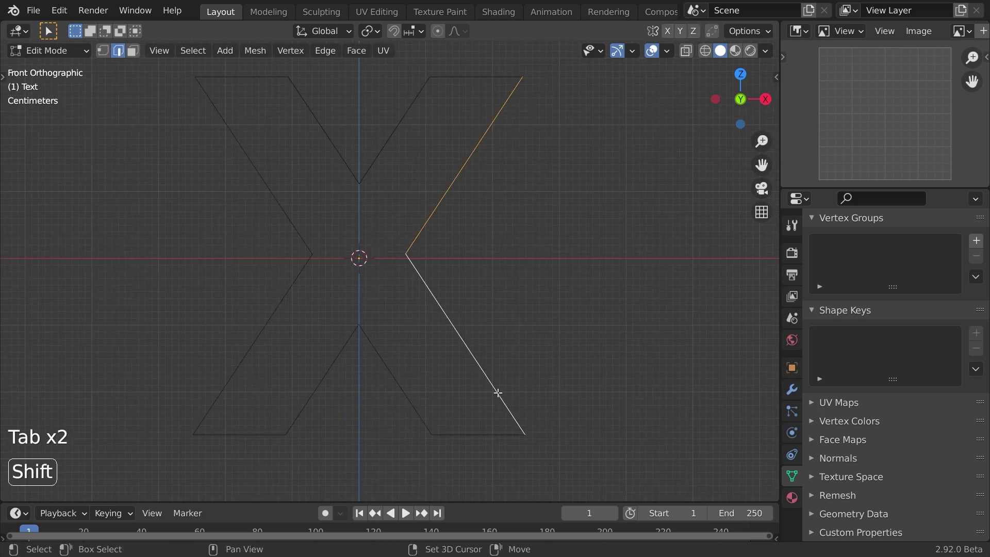
pyautogui.press('p')
pyautogui.click(458, 382)
pyautogui.press('Tab')
# Separate the two diagonal edges on the left side into their own object and return to Object Mode
pyautogui.keyDown('shift'); pyautogui.click(294, 227); pyautogui.keyUp('shift')
pyautogui.keyDown('shift'); pyautogui.click(294, 307); pyautogui.keyUp('shift')
pyautogui.press('p')
pyautogui.click(298, 310)
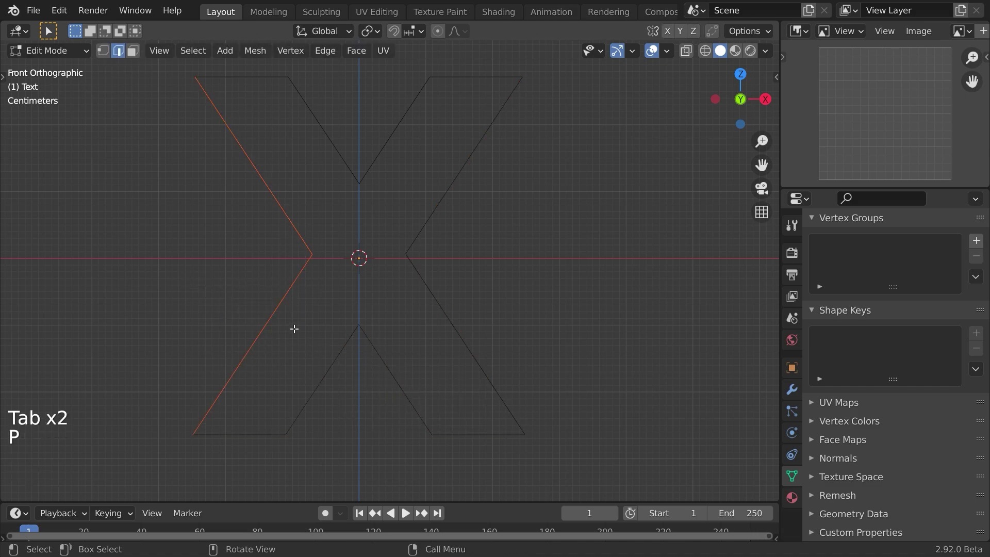
pyautogui.keyDown('shift'); pyautogui.click(314, 398); pyautogui.keyUp('shift')
pyautogui.press('Tab')
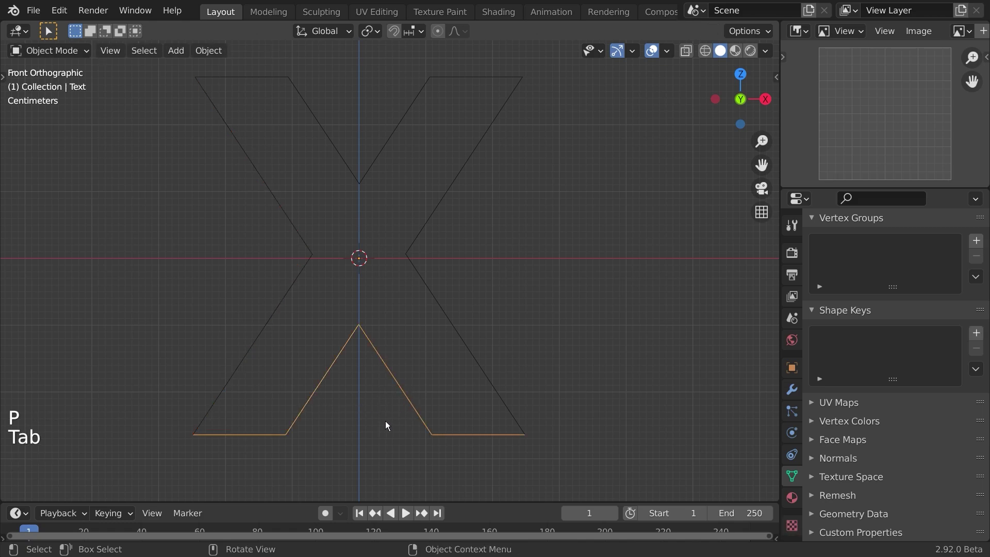
# Select the separated outline pieces one by one to check that each side of the X is its own object
pyautogui.click(269, 313)
pyautogui.click(331, 142)
pyautogui.click(425, 207)
pyautogui.click(430, 306)
pyautogui.scroll(2, 407, 327)
pyautogui.scroll(-2, 408, 327)
pyautogui.keyDown('shift'); pyautogui.moveTo(423, 312); pyautogui.dragTo(484, 339, button='middle'); pyautogui.keyUp('shift')
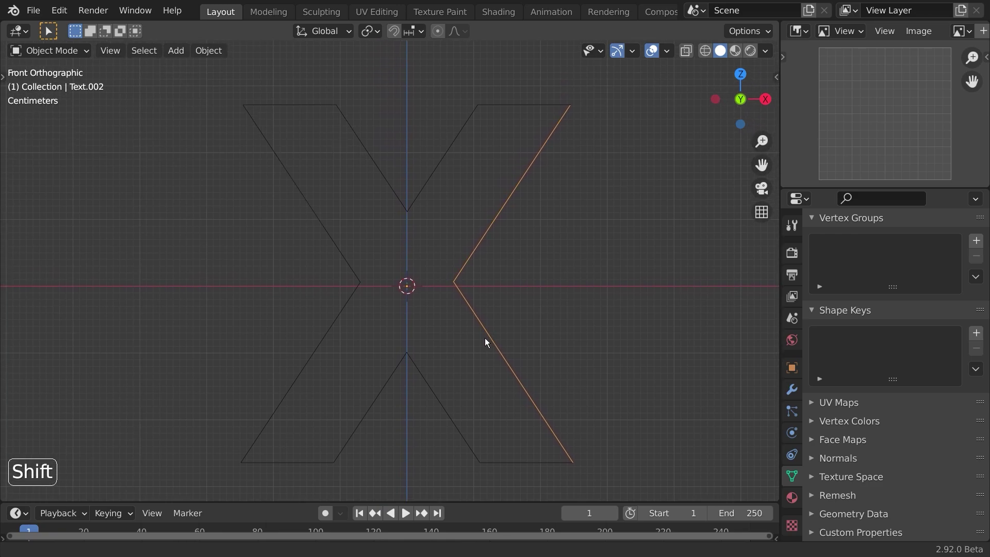
pyautogui.click(393, 202)
pyautogui.click(327, 250)
# Open all four outline pieces together in Edit Mode with vertex selection and select every vertex
pyautogui.press('Tab')
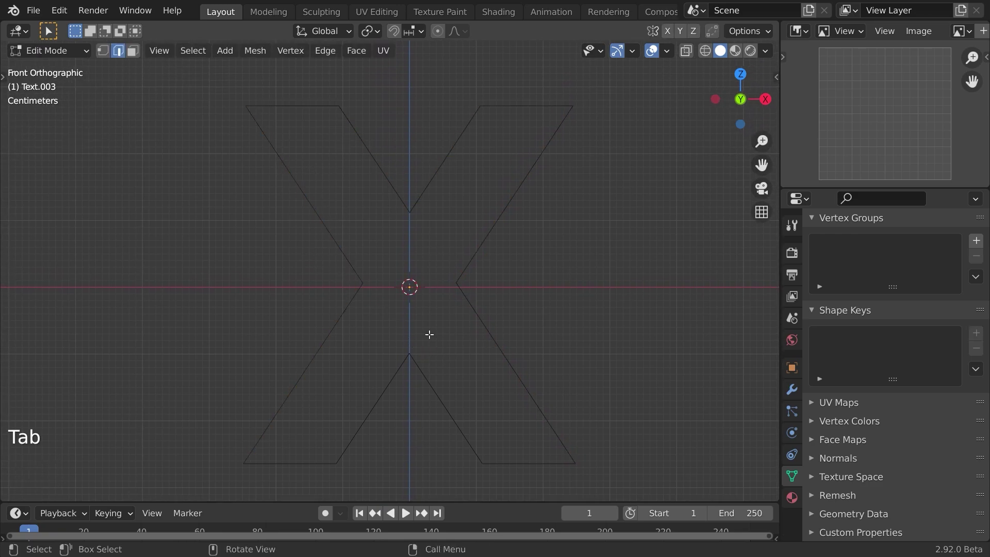
pyautogui.scroll(-1, 418, 336)
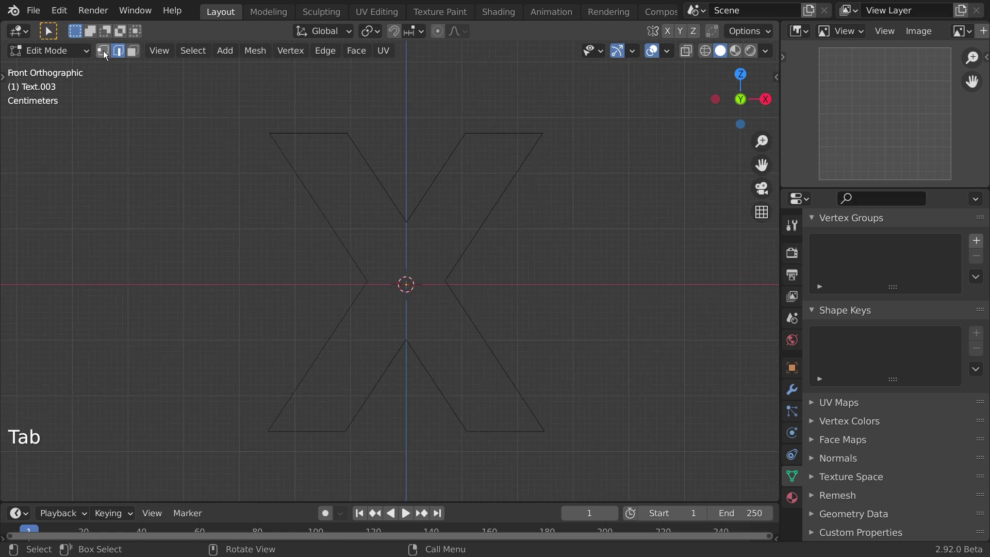
pyautogui.press('Tab')
pyautogui.keyDown('shift'); pyautogui.moveTo(255, 145); pyautogui.dragTo(532, 404); pyautogui.keyUp('shift')
pyautogui.press('Tab')
pyautogui.press('a')
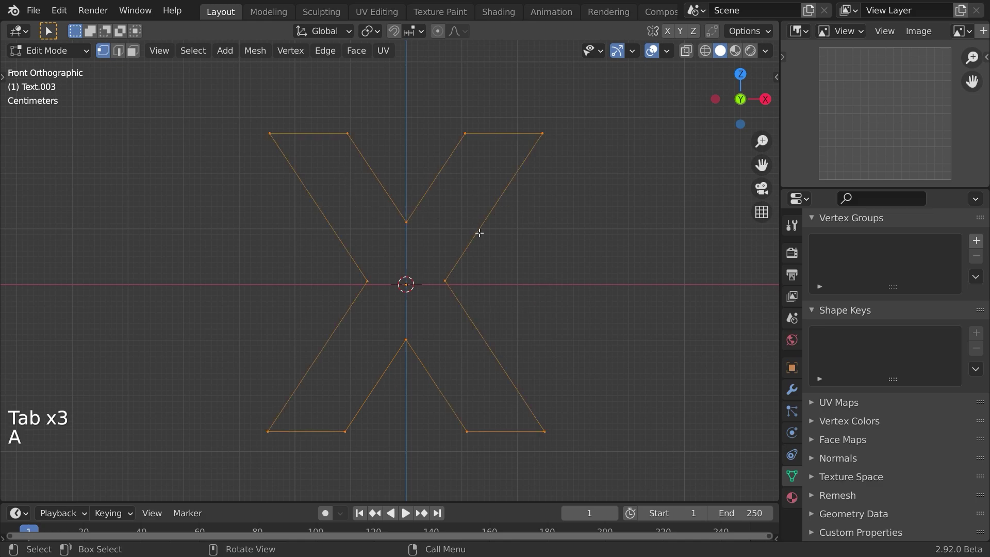
# Round the inner corners of all four pieces with a five-segment vertex bevel
pyautogui.scroll(1, 481, 234)
pyautogui.keyDown('shift'); pyautogui.moveTo(402, 262); pyautogui.dragTo(395, 259, button='middle'); pyautogui.keyUp('shift')
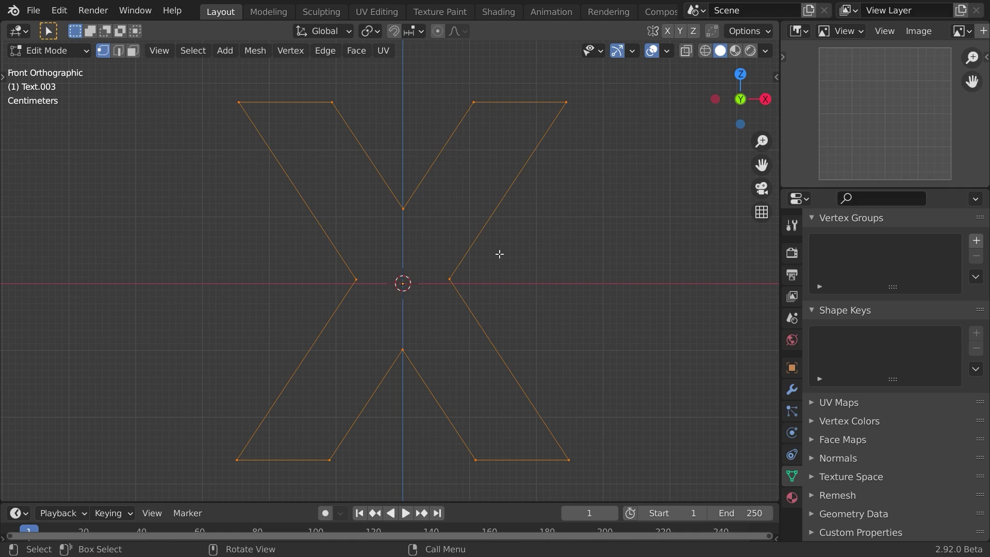
pyautogui.scroll(3, 462, 276)
pyautogui.keyDown('shift'); pyautogui.moveTo(498, 304); pyautogui.dragTo(444, 293, button='middle'); pyautogui.keyUp('shift')
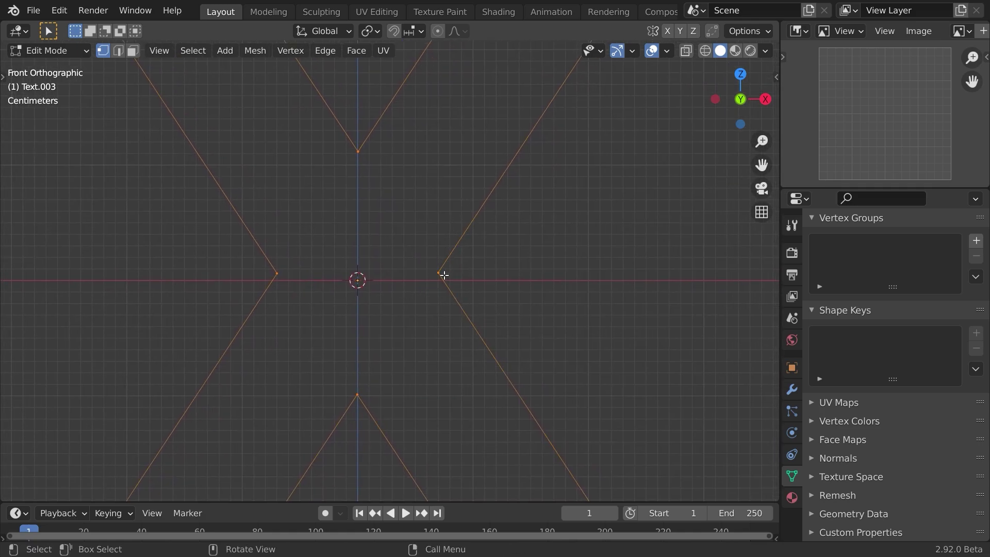
pyautogui.scroll(-3, 516, 338)
pyautogui.keyDown('shift'); pyautogui.moveTo(551, 317); pyautogui.dragTo(586, 323, button='middle'); pyautogui.keyUp('shift')
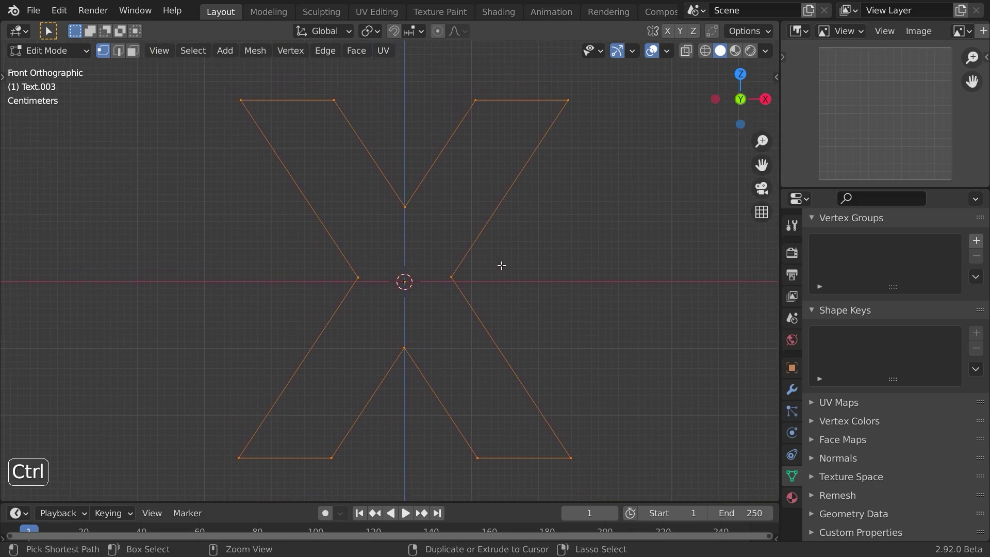
pyautogui.hotkey('ctrl', 'shift', 'b')
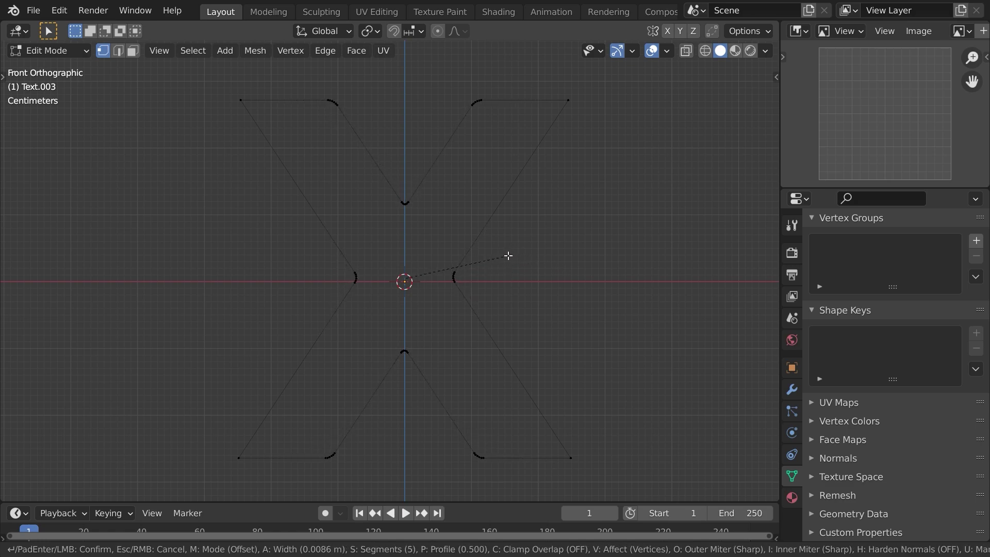
pyautogui.click(518, 262)
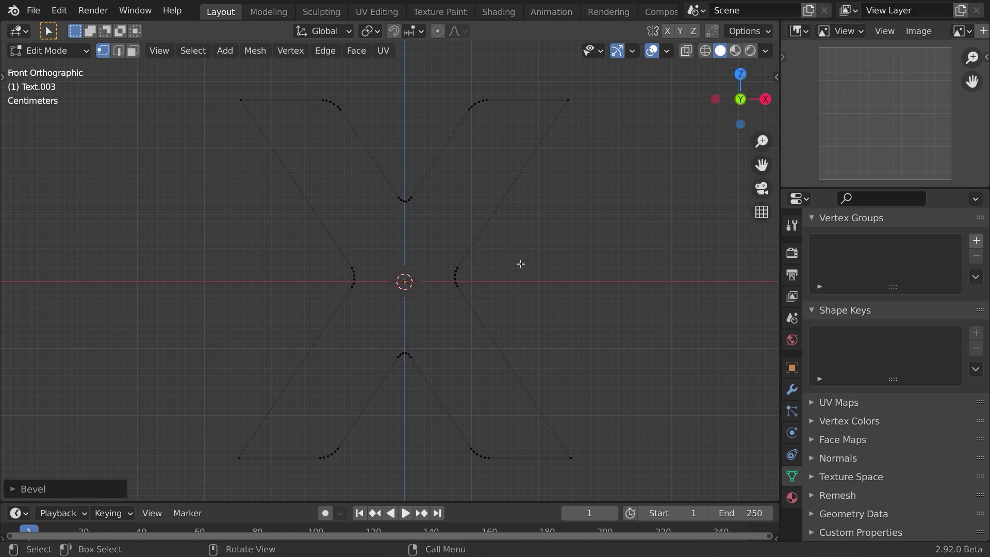
# Inspect the bevelled pieces individually, checking the rounded bends and the end points at the outer corners
pyautogui.press('Tab')
pyautogui.press('Tab')
pyautogui.press('Tab')
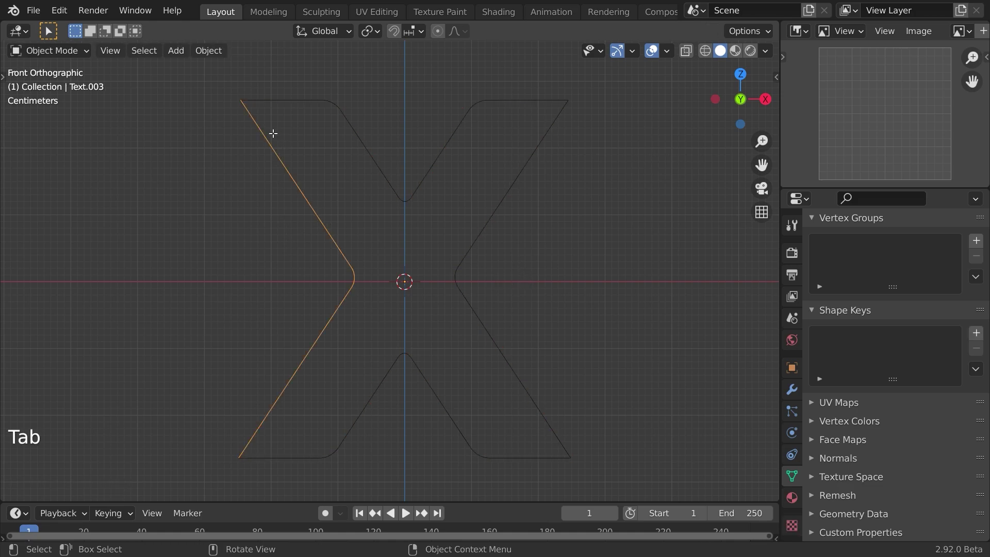
pyautogui.click(368, 150)
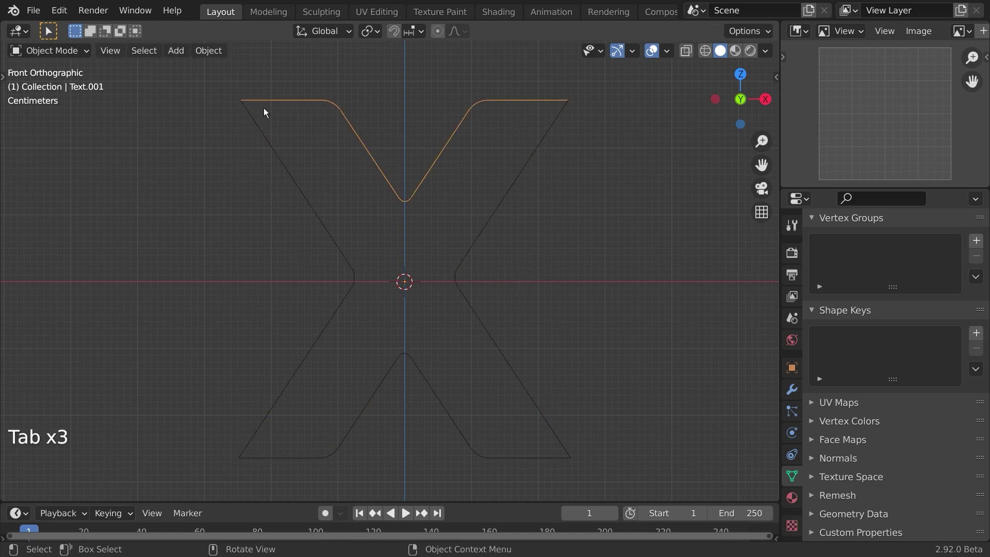
pyautogui.press('Tab')
pyautogui.press('Tab')
pyautogui.press('Tab')
pyautogui.click(557, 85)
pyautogui.press('Tab')
pyautogui.click(552, 159)
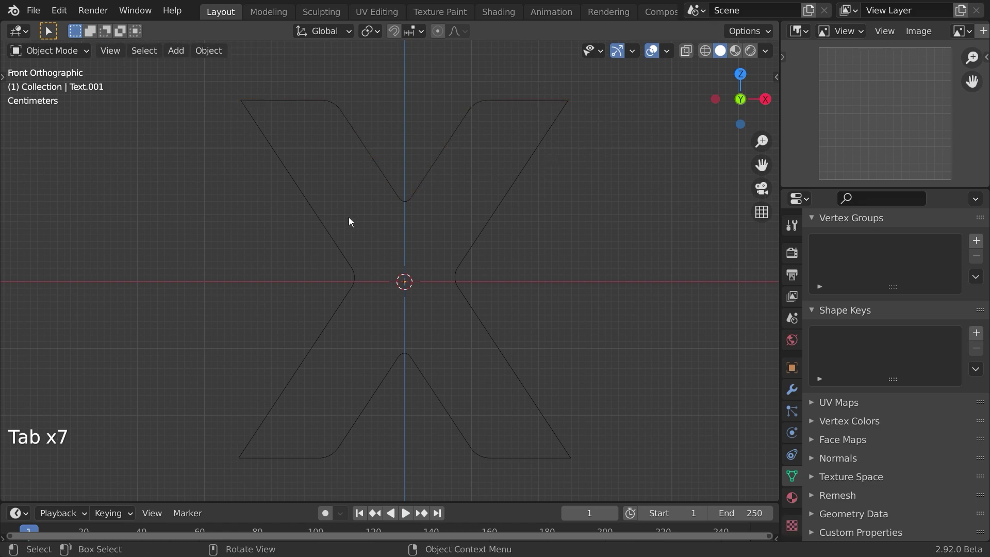
pyautogui.click(329, 221)
# In Edit Mode on all four pieces, vertex-slide both end points of the upper V-shaped piece inward by a factor of about 0.2
pyautogui.scroll(-1, 289, 175)
pyautogui.moveTo(229, 99); pyautogui.dragTo(552, 370)
pyautogui.press('Tab')
pyautogui.scroll(2, 278, 224)
pyautogui.click(212, 67)
pyautogui.keyDown('shift'); pyautogui.moveTo(314, 175); pyautogui.dragTo(300, 215, button='middle'); pyautogui.keyUp('shift')
pyautogui.keyDown('shift'); pyautogui.click(594, 124); pyautogui.keyUp('shift')
pyautogui.click(585, 124)
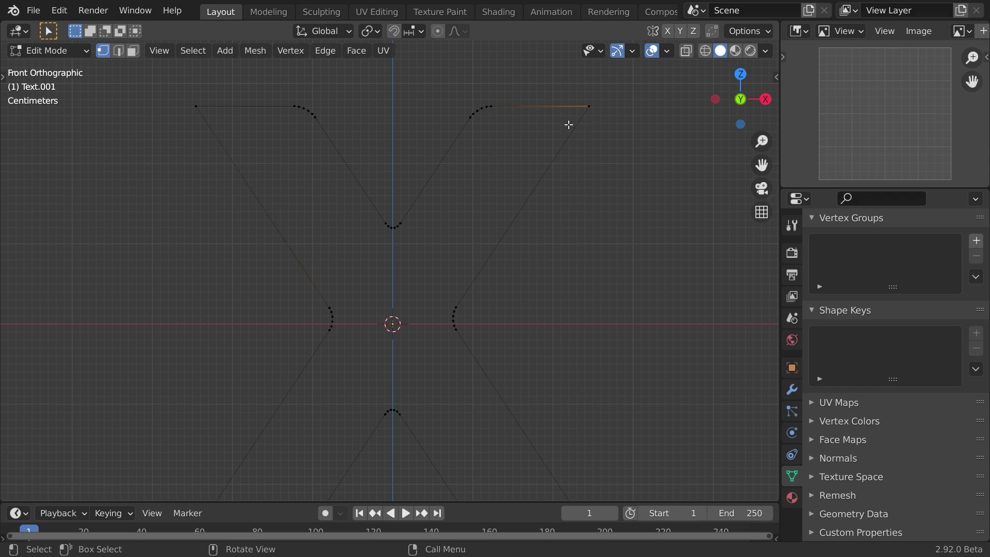
pyautogui.click(211, 107)
pyautogui.scroll(2, 221, 136)
pyautogui.keyDown('shift'); pyautogui.moveTo(203, 117); pyautogui.dragTo(305, 195, button='middle'); pyautogui.keyUp('shift')
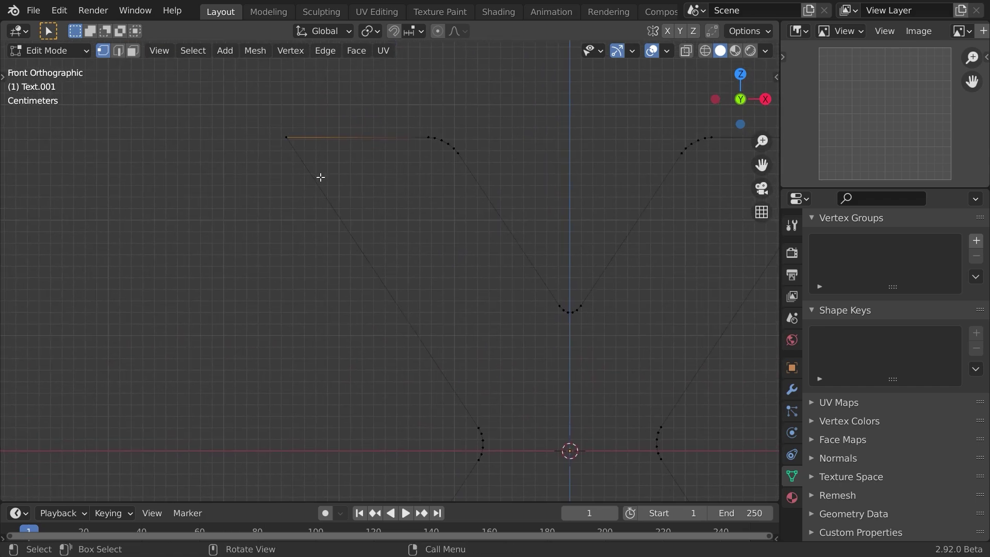
pyautogui.keyDown('shift'); pyautogui.moveTo(359, 169); pyautogui.dragTo(201, 194, button='middle'); pyautogui.keyUp('shift')
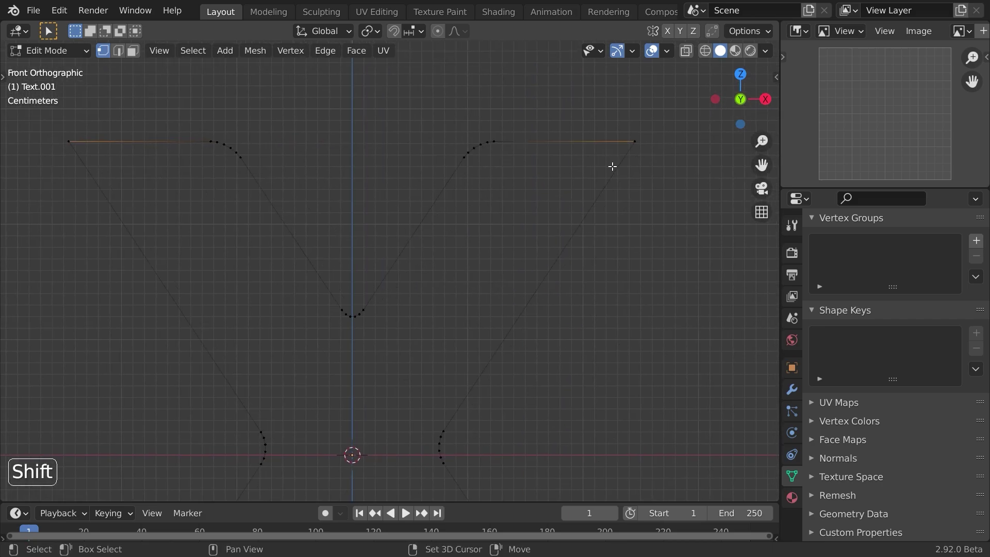
pyautogui.press('g')
pyautogui.press('g')
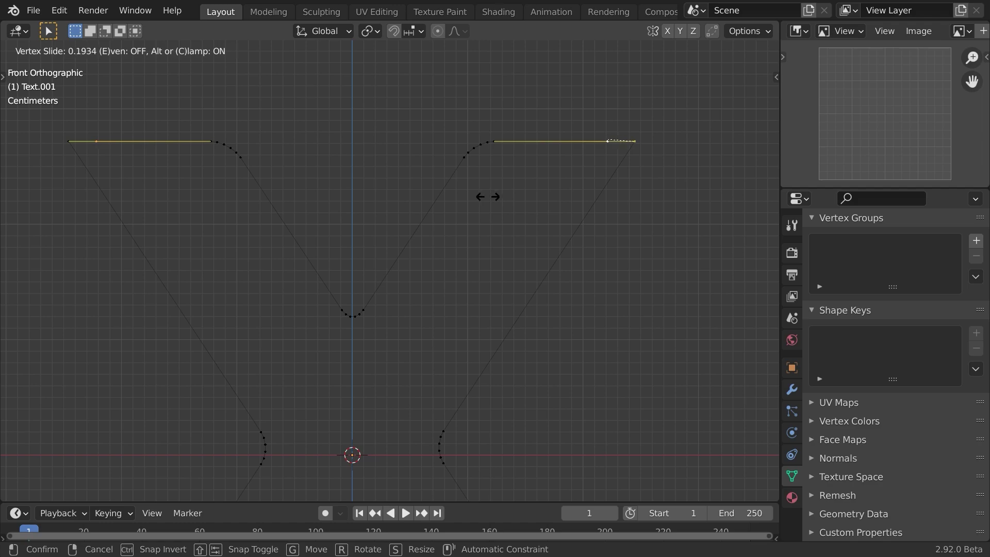
pyautogui.click(515, 199)
# Vertex-slide both end points of the lower piece inward by a factor of about 0.2 and return to Object Mode
pyautogui.scroll(-2, 510, 272)
pyautogui.keyDown('shift'); pyautogui.moveTo(456, 303); pyautogui.dragTo(433, 148, button='middle'); pyautogui.keyUp('shift')
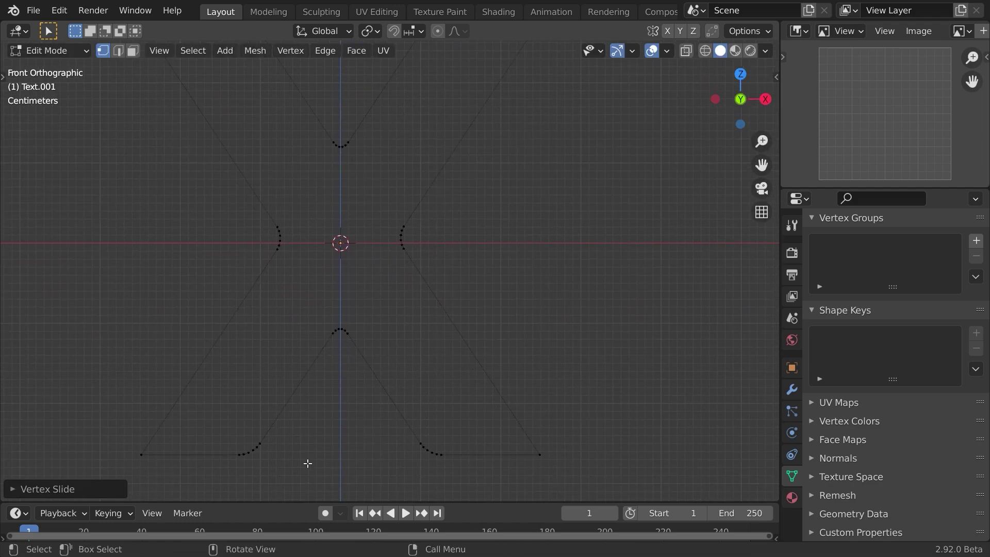
pyautogui.click(160, 459)
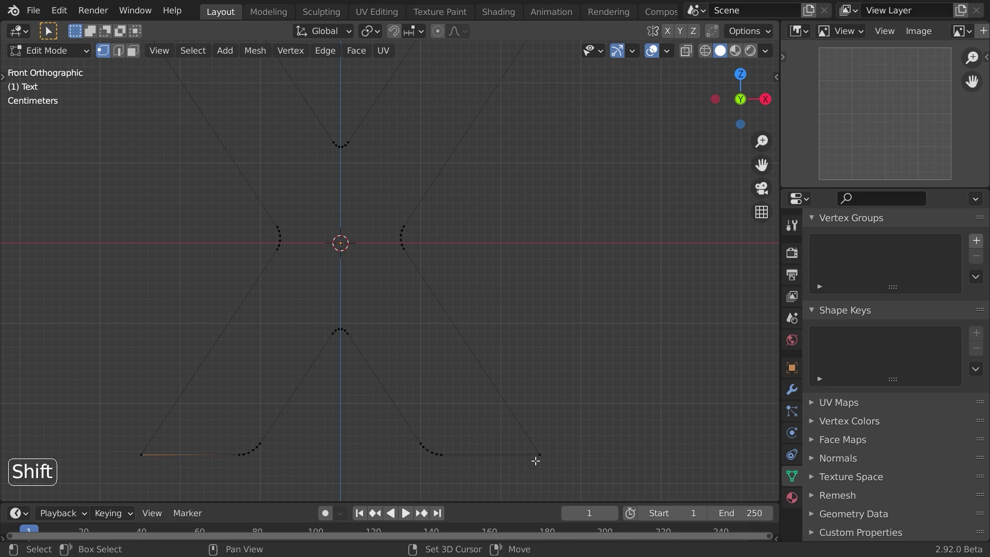
pyautogui.keyDown('shift'); pyautogui.moveTo(481, 439); pyautogui.dragTo(488, 407, button='middle'); pyautogui.keyUp('shift')
pyautogui.press('g')
pyautogui.press('g')
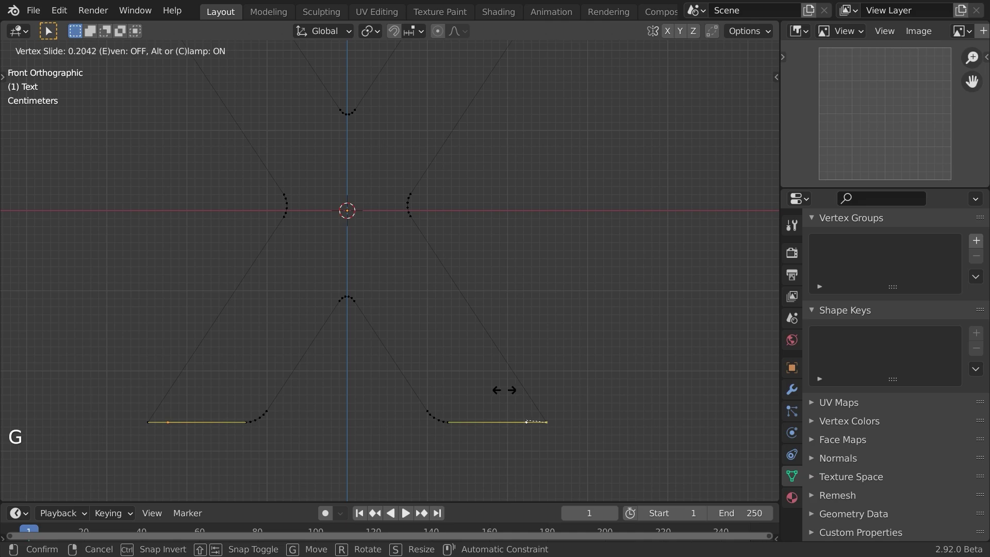
pyautogui.click(503, 390)
pyautogui.press('Tab')
# Vertex-slide both end points of the left side piece toward its middle bend by a factor of about 0.06
pyautogui.click(221, 309)
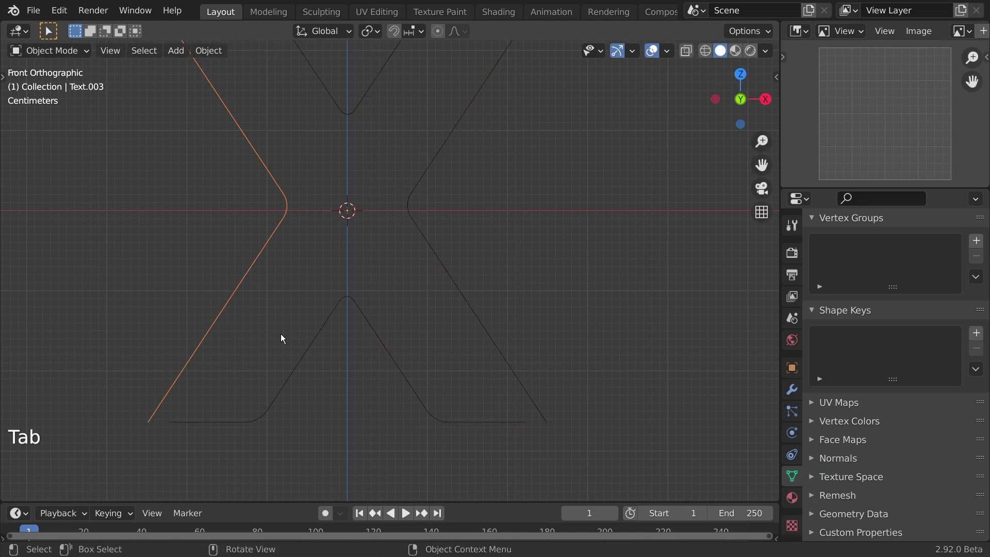
pyautogui.keyDown('shift'); pyautogui.moveTo(304, 346); pyautogui.dragTo(334, 420, button='middle'); pyautogui.keyUp('shift')
pyautogui.press('Tab')
pyautogui.keyDown('shift'); pyautogui.moveTo(267, 359); pyautogui.dragTo(308, 282, button='middle'); pyautogui.keyUp('shift')
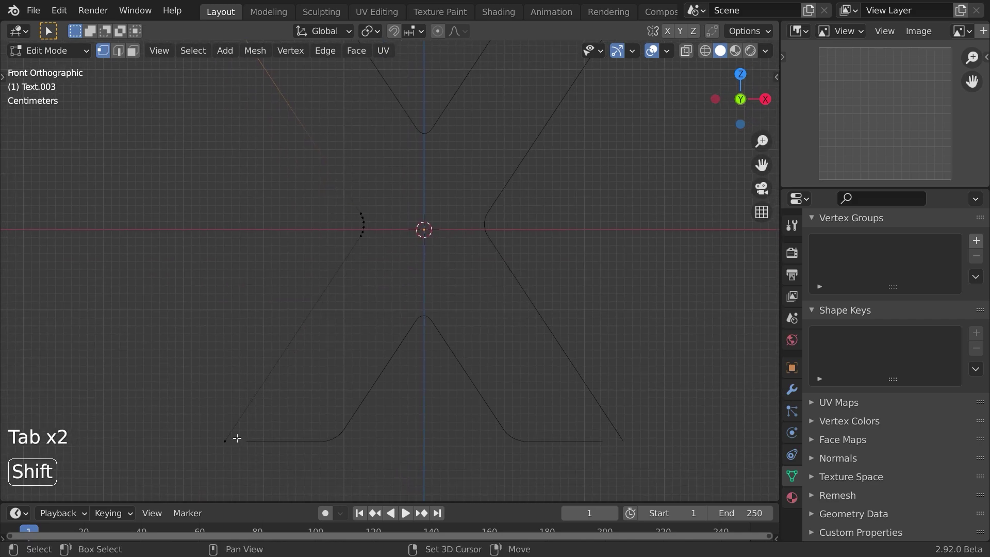
pyautogui.press('g')
pyautogui.press('g')
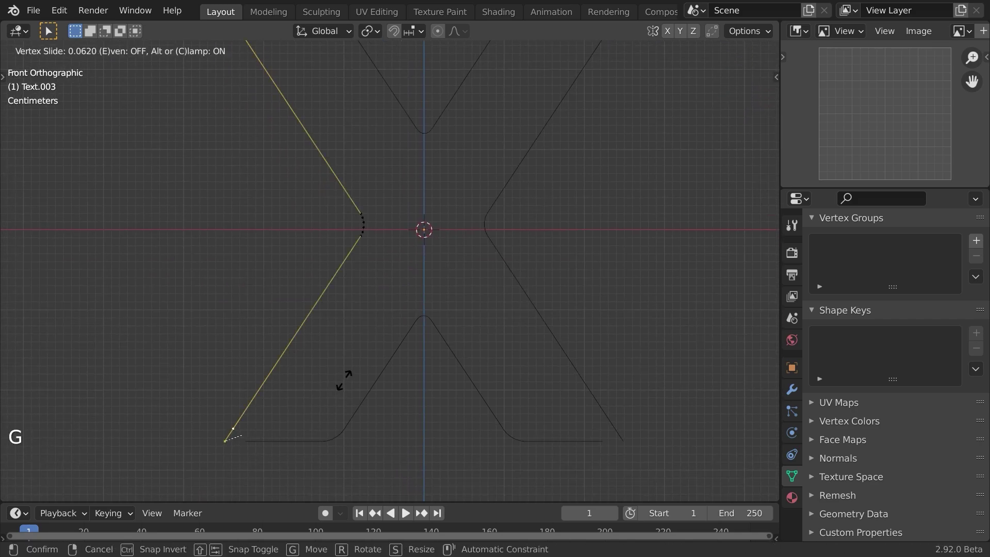
pyautogui.click(346, 379)
pyautogui.press('Tab')
# Vertex-slide both end points of the right side piece toward its middle bend by a factor of about 0.07
pyautogui.click(613, 430)
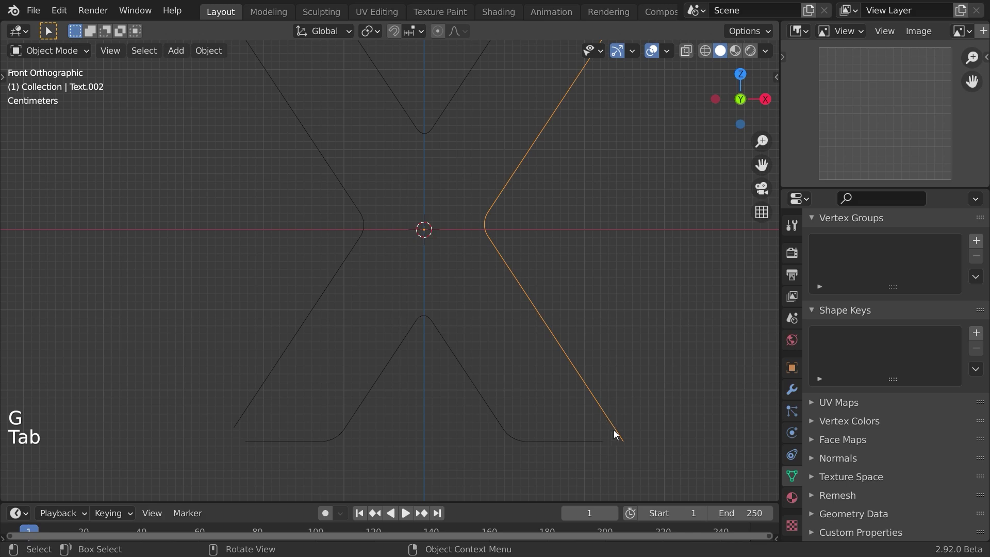
pyautogui.press('Tab')
pyautogui.click(633, 444)
pyautogui.keyDown('shift'); pyautogui.moveTo(570, 326); pyautogui.dragTo(434, 369, button='middle'); pyautogui.keyUp('shift')
pyautogui.keyDown('shift'); pyautogui.click(489, 65); pyautogui.keyUp('shift')
pyautogui.keyDown('shift'); pyautogui.moveTo(548, 345); pyautogui.dragTo(527, 323, button='middle'); pyautogui.keyUp('shift')
pyautogui.press('g')
pyautogui.press('g')
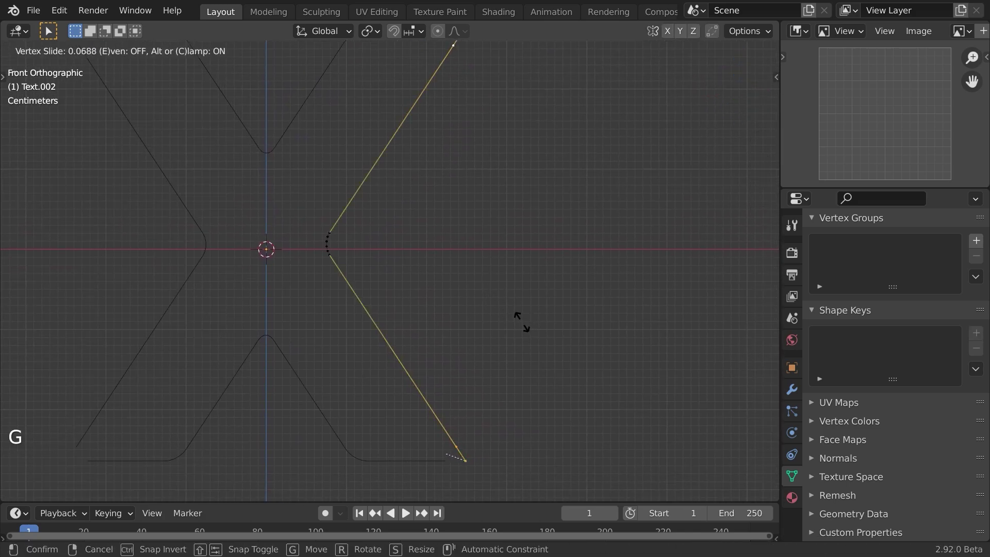
pyautogui.click(517, 321)
pyautogui.press('Tab')
# Deselect all the outline pieces and save the file
pyautogui.scroll(-4, 464, 360)
pyautogui.keyDown('shift'); pyautogui.moveTo(404, 380); pyautogui.dragTo(423, 396, button='middle'); pyautogui.keyUp('shift')
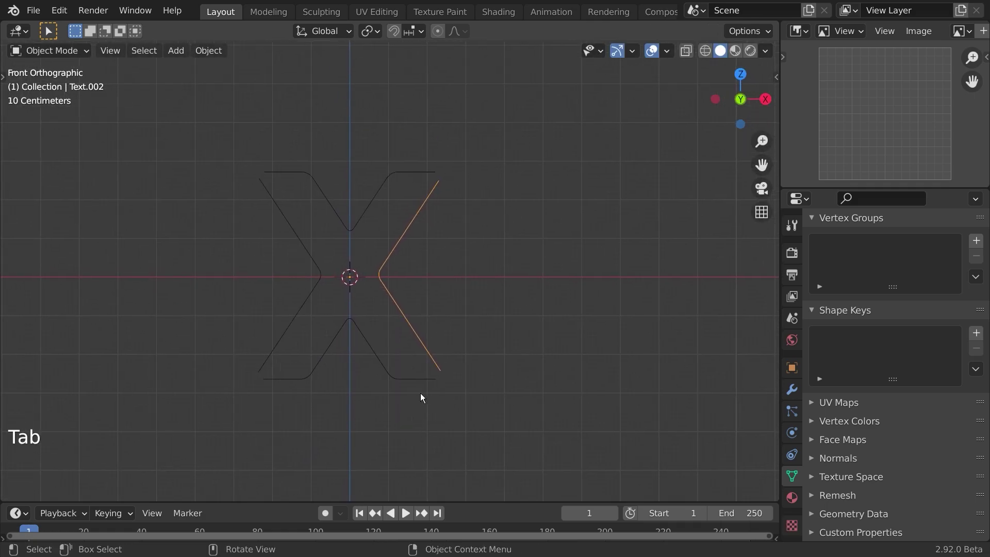
pyautogui.scroll(2, 410, 356)
pyautogui.press('a')
pyautogui.press('a')
pyautogui.scroll(1, 382, 258)
pyautogui.hotkey('ctrl', 's')
# Open all four pieces together in Edit Mode and select the eight end vertices at the X's outer corners
pyautogui.click(274, 295)
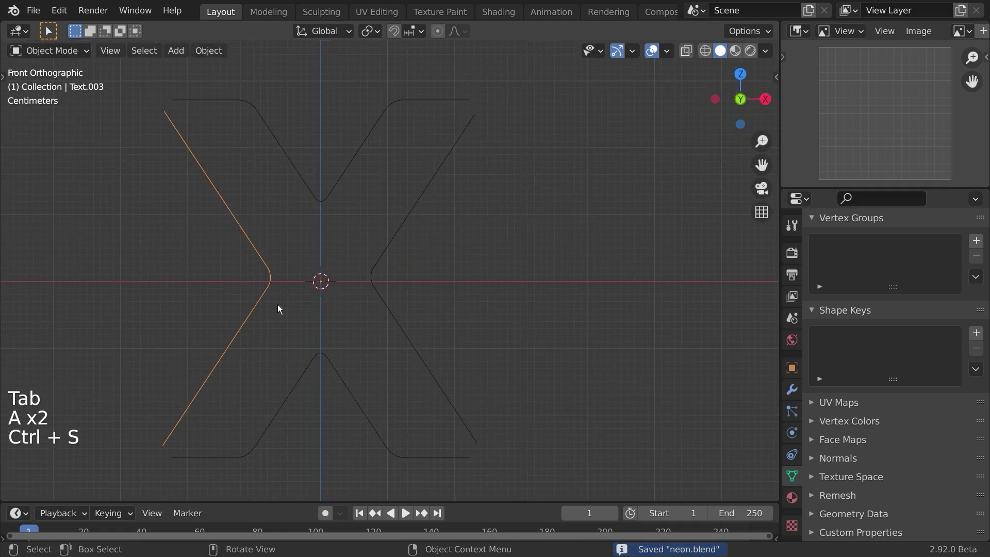
pyautogui.keyDown('shift'); pyautogui.moveTo(349, 343); pyautogui.dragTo(385, 356, button='middle'); pyautogui.keyUp('shift')
pyautogui.moveTo(168, 124); pyautogui.dragTo(521, 397)
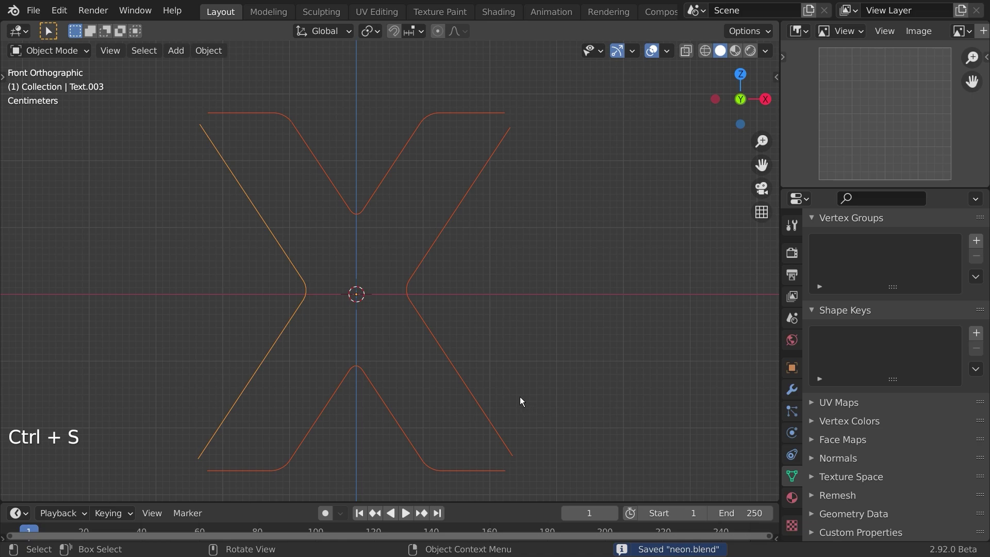
pyautogui.press('Tab')
pyautogui.press('a')
pyautogui.click(205, 125)
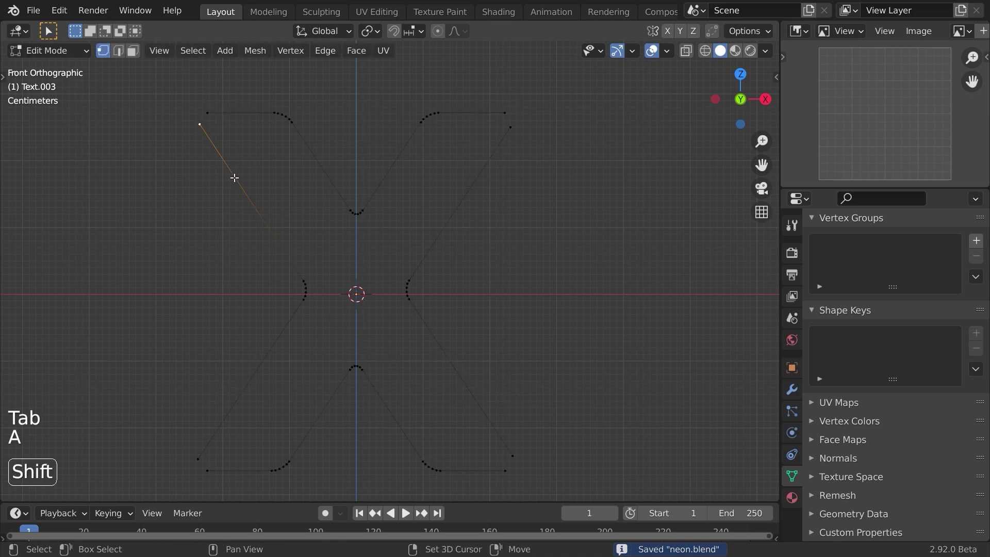
pyautogui.keyDown('shift'); pyautogui.click(511, 128); pyautogui.keyUp('shift')
pyautogui.keyDown('shift'); pyautogui.click(504, 112); pyautogui.keyUp('shift')
pyautogui.keyDown('shift'); pyautogui.moveTo(526, 461); pyautogui.dragTo(516, 395, button='middle'); pyautogui.keyUp('shift')
pyautogui.keyDown('shift'); pyautogui.click(494, 408); pyautogui.keyUp('shift')
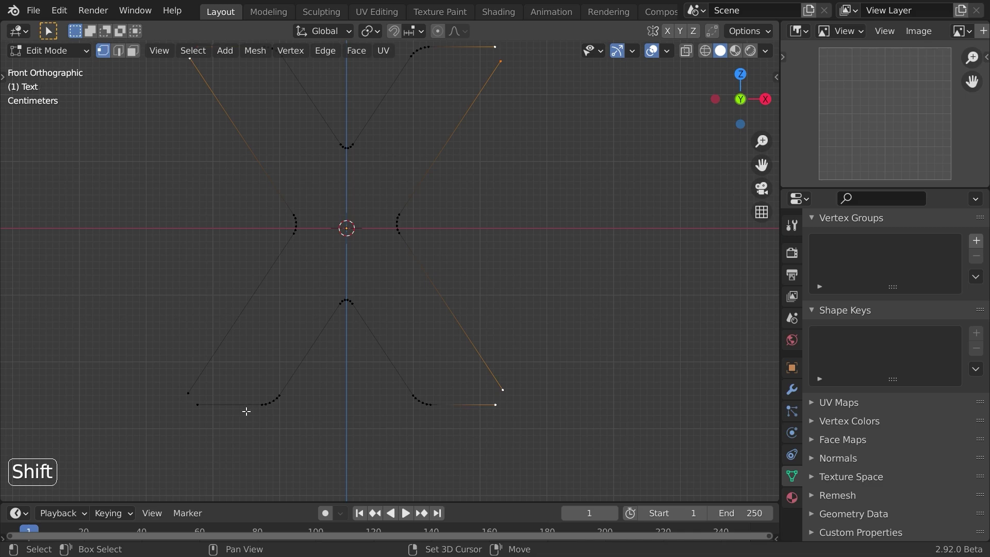
pyautogui.keyDown('shift'); pyautogui.click(185, 401); pyautogui.keyUp('shift')
# Extrude the selected end vertices backward along the global Y axis by about 0.024 m
pyautogui.moveTo(240, 382); pyautogui.dragTo(379, 369, button='middle')
pyautogui.scroll(2, 379, 369)
pyautogui.keyDown('shift'); pyautogui.moveTo(379, 369); pyautogui.dragTo(570, 359, button='middle'); pyautogui.keyUp('shift')
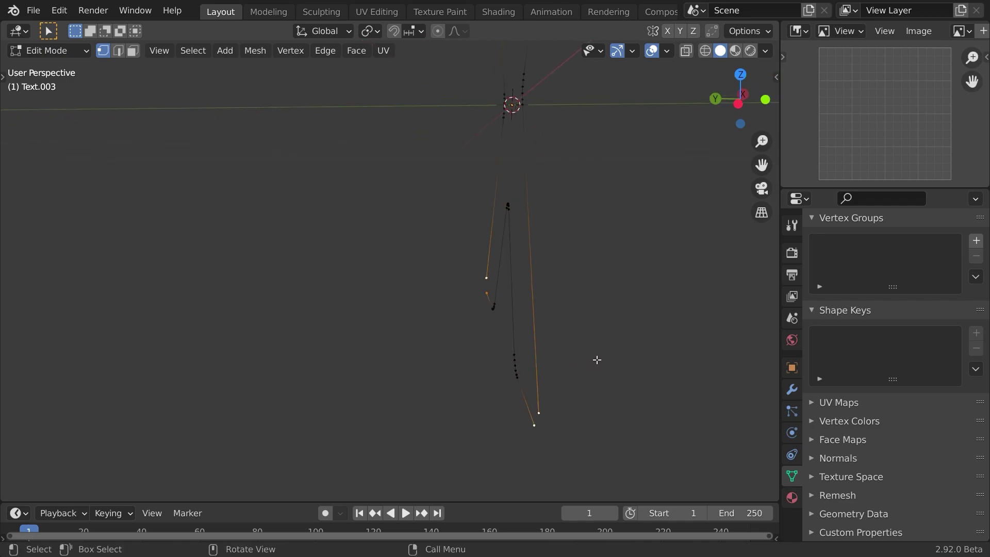
pyautogui.press('e')
pyautogui.middleClick(572, 361)
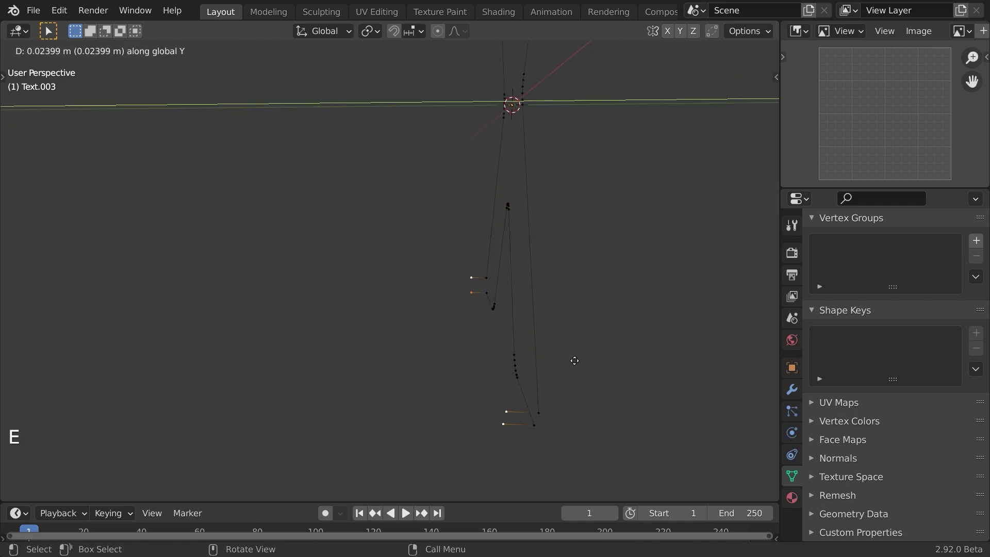
pyautogui.click(574, 382)
pyautogui.moveTo(575, 383); pyautogui.dragTo(456, 321, button='middle')
# Adjust the length of the extruded ends by moving their vertices along the global Y axis, and return to Object Mode
pyautogui.press('Tab')
pyautogui.press('Tab')
pyautogui.press('g')
pyautogui.middleClick(598, 328)
pyautogui.click(587, 326)
pyautogui.press('Tab')
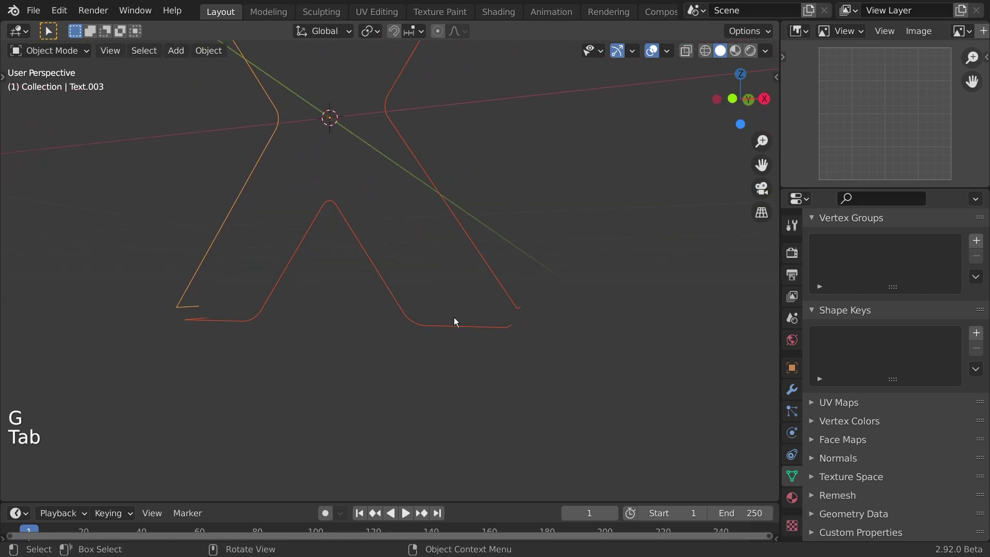
# From the front view in Edit Mode, select the eight outer corner vertices where the ends turn backward
pyautogui.press('KP_1')
pyautogui.press('Tab')
pyautogui.scroll(2, 310, 196)
pyautogui.scroll(-1, 267, 141)
pyautogui.click(267, 119)
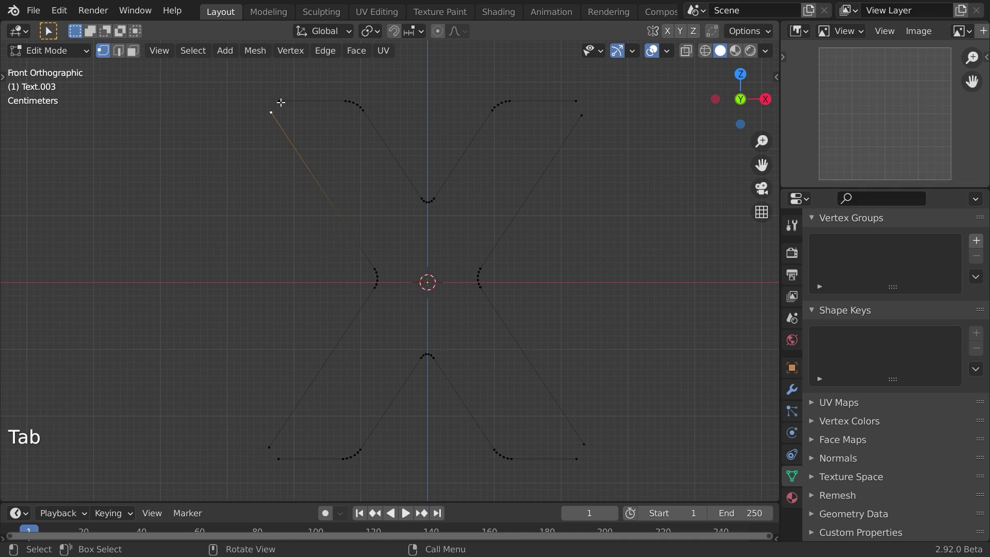
pyautogui.keyDown('shift'); pyautogui.click(279, 102); pyautogui.keyUp('shift')
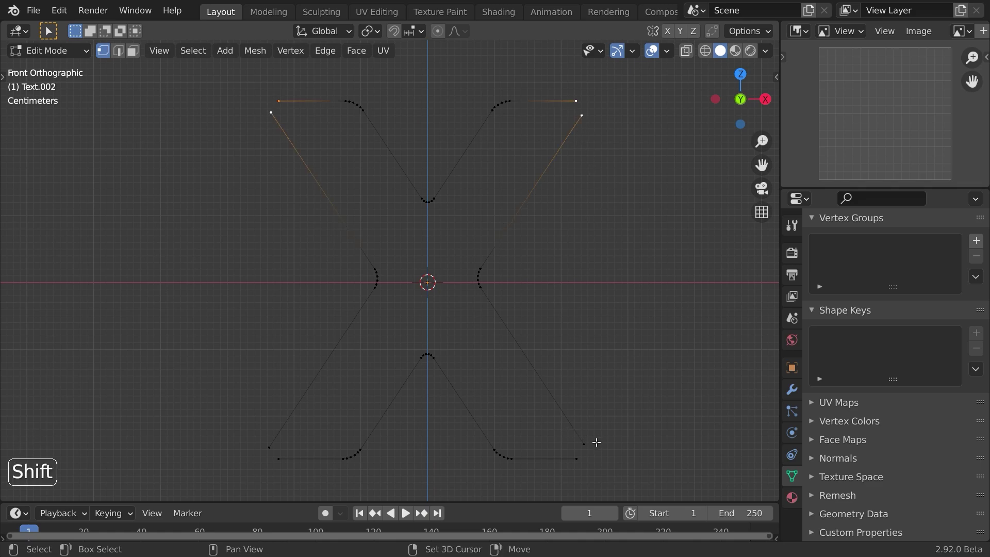
pyautogui.keyDown('shift'); pyautogui.click(572, 465); pyautogui.keyUp('shift')
pyautogui.keyDown('shift'); pyautogui.click(581, 462); pyautogui.keyUp('shift')
pyautogui.keyDown('shift'); pyautogui.click(270, 446); pyautogui.keyUp('shift')
# Round the backward-turning corners with a five-segment vertex bevel about 0.014 m wide
pyautogui.moveTo(356, 454); pyautogui.dragTo(449, 412, button='middle')
pyautogui.keyDown('shift'); pyautogui.moveTo(436, 438); pyautogui.dragTo(444, 345, button='middle'); pyautogui.keyUp('shift')
pyautogui.scroll(2, 442, 351)
pyautogui.keyDown('shift'); pyautogui.moveTo(432, 418); pyautogui.dragTo(444, 326, button='middle'); pyautogui.keyUp('shift')
pyautogui.scroll(2, 447, 327)
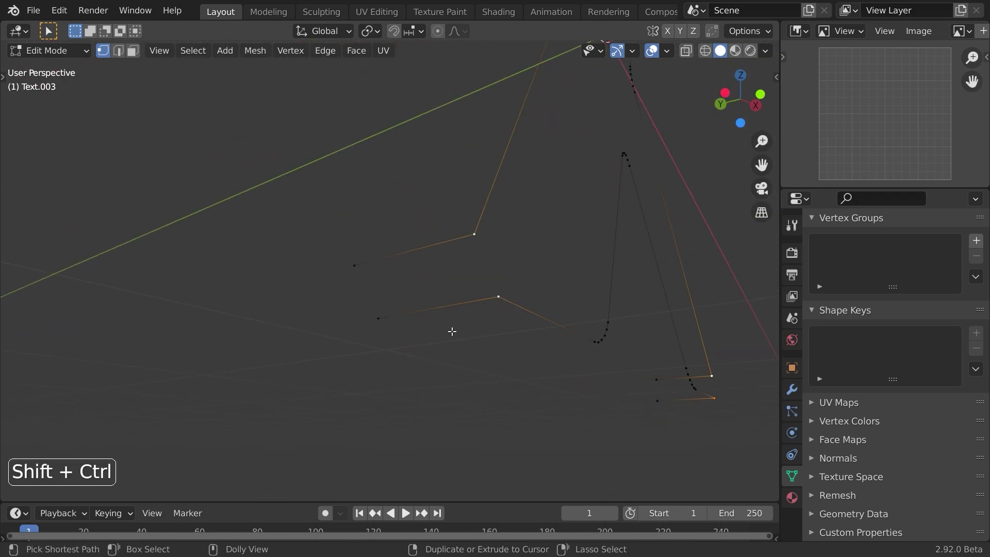
pyautogui.hotkey('ctrl', 'shift', 'b')
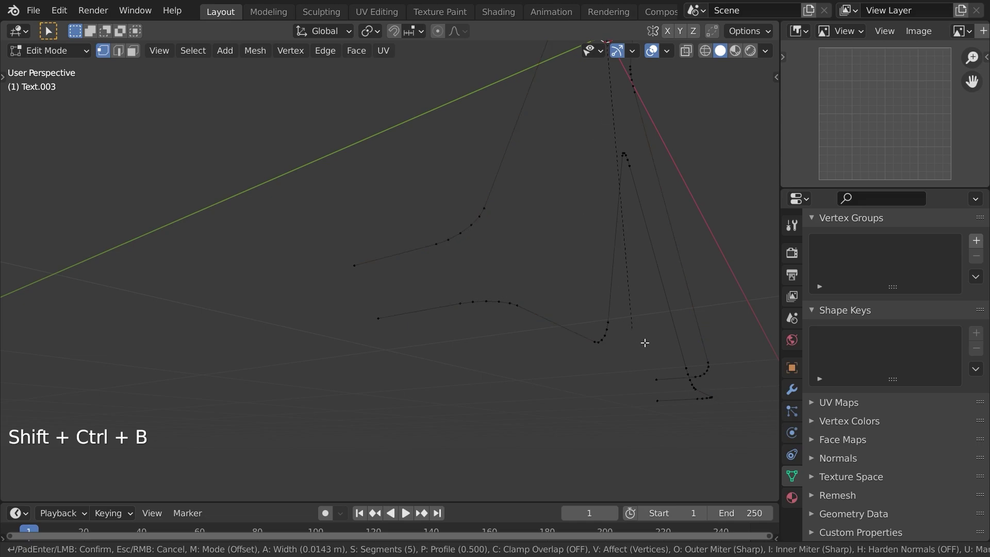
pyautogui.click(635, 322)
# Leave Edit Mode and examine the rounded ends and the complete X outline from an angle and from the front
pyautogui.scroll(-4, 633, 322)
pyautogui.moveTo(583, 332); pyautogui.dragTo(485, 428, button='middle')
pyautogui.press('Tab')
pyautogui.press('a')
pyautogui.press('KP_1')
pyautogui.press('KP_1')
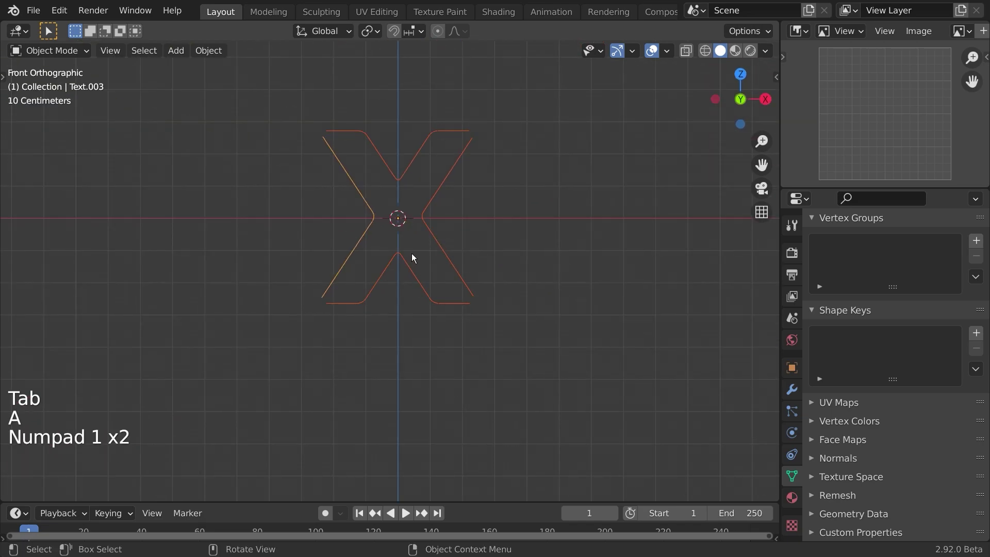
pyautogui.scroll(4, 397, 242)
pyautogui.press('a')
pyautogui.press('a')
pyautogui.keyDown('shift'); pyautogui.moveTo(381, 228); pyautogui.dragTo(429, 295, button='middle'); pyautogui.keyUp('shift')
pyautogui.click(451, 346)
pyautogui.press('a')
pyautogui.press('KP_1')
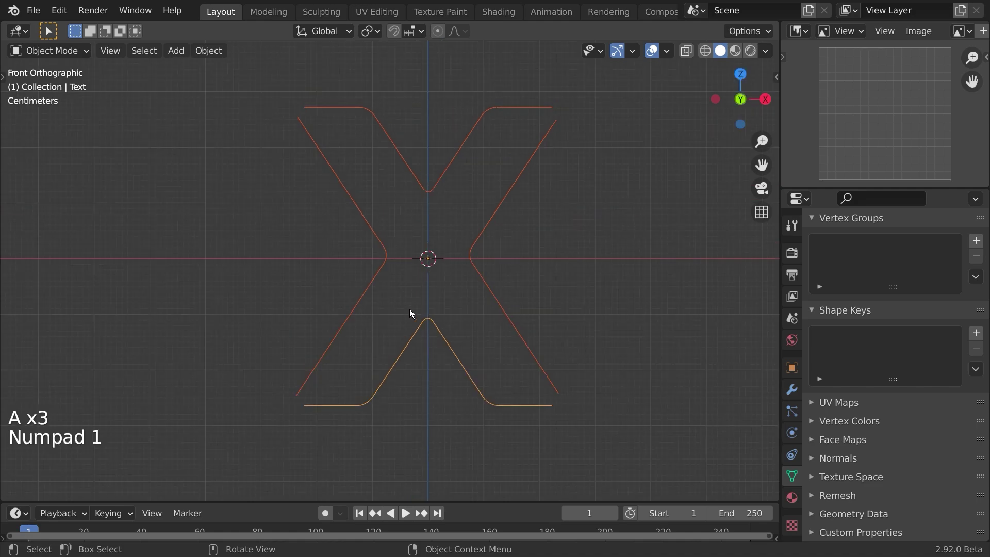
pyautogui.keyDown('shift'); pyautogui.moveTo(475, 310); pyautogui.dragTo(493, 323, button='middle'); pyautogui.keyUp('shift')
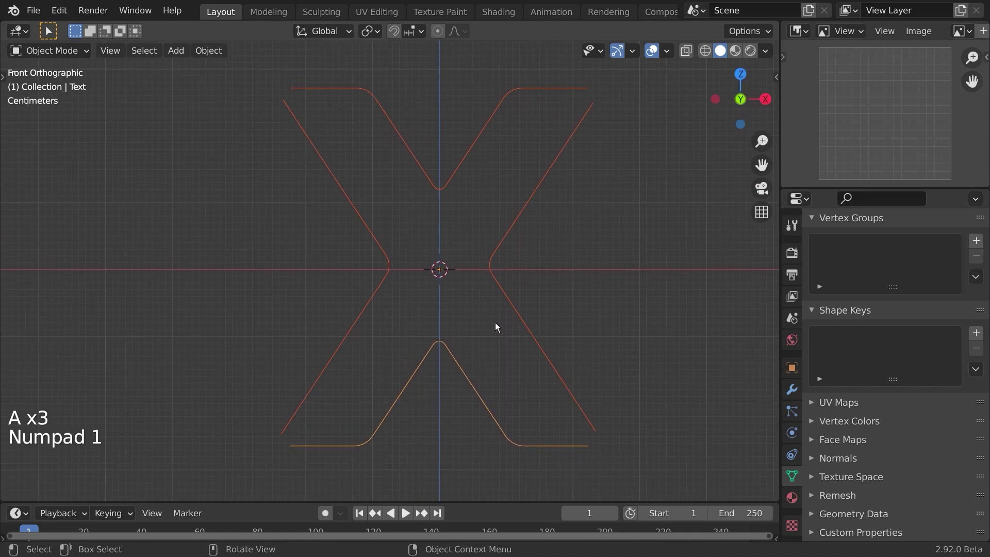
pyautogui.press('a')
pyautogui.press('a')
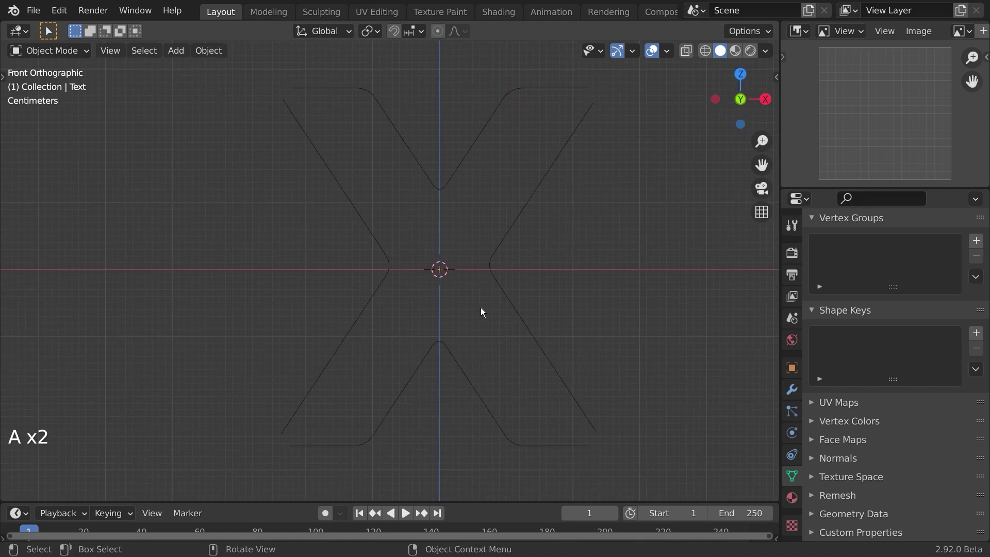
# Save the file and select the outline pieces one by one to check them
pyautogui.press('Tab')
pyautogui.press('Tab')
pyautogui.click(432, 356)
pyautogui.hotkey('ctrl', 's')
pyautogui.click(386, 302)
pyautogui.click(430, 183)
pyautogui.click(504, 298)
pyautogui.click(458, 378)
pyautogui.click(369, 214)
# Select all four outline pieces and convert them from meshes to curves
pyautogui.moveTo(307, 136); pyautogui.dragTo(574, 376)
pyautogui.click(209, 50)
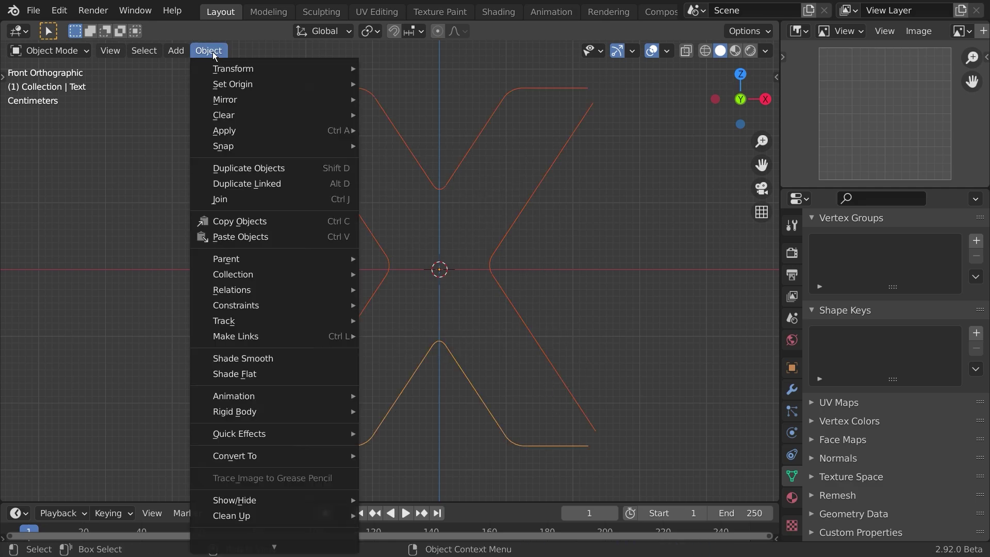
pyautogui.moveTo(287, 453)
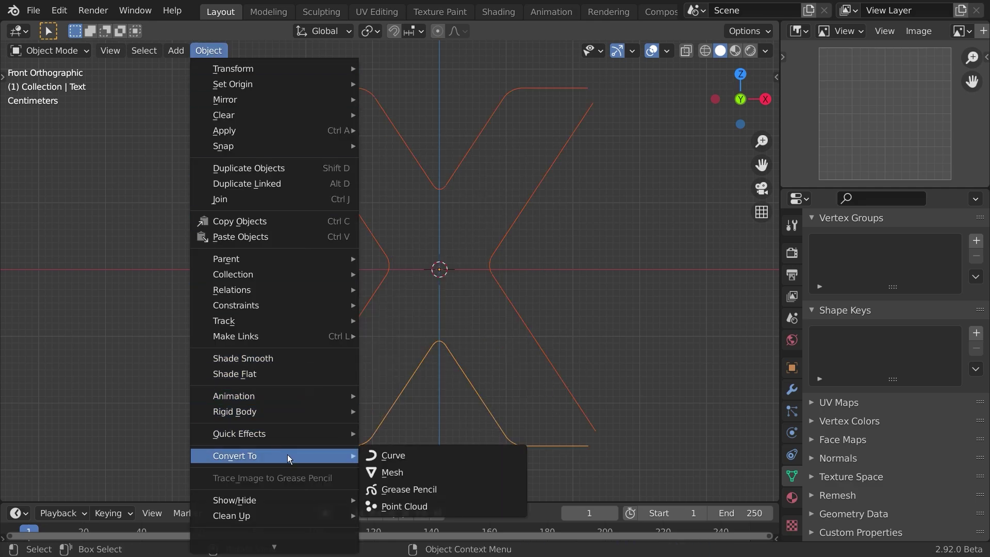
pyautogui.click(390, 460)
# Select the converted curves one by one and open them in Edit Mode to check their points
pyautogui.click(366, 435)
pyautogui.click(321, 367)
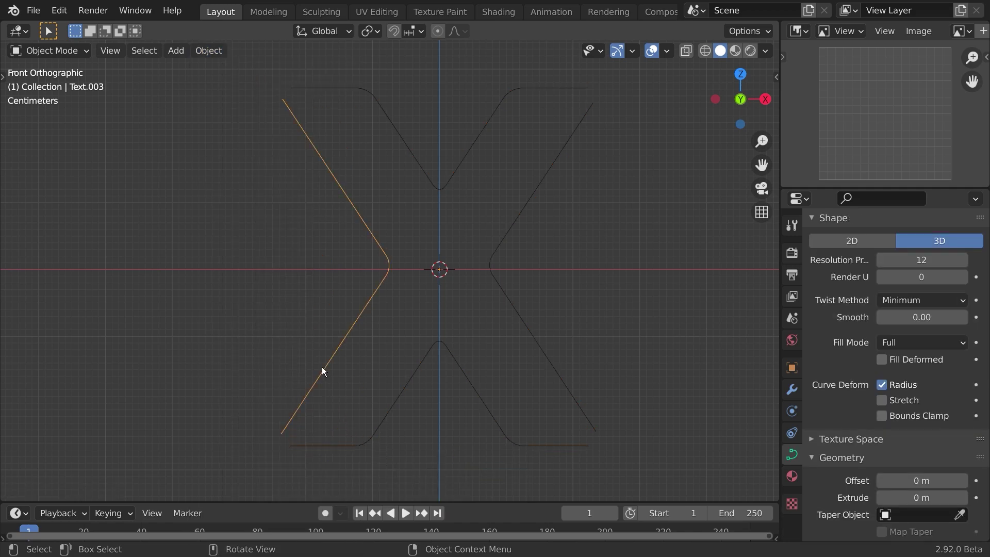
pyautogui.click(425, 176)
pyautogui.press('Tab')
pyautogui.press('Tab')
pyautogui.click(407, 268)
pyautogui.click(492, 310)
pyautogui.press('Tab')
pyautogui.press('Tab')
# Select all four curves and give the active right side curve a round bevel depth
pyautogui.moveTo(327, 161); pyautogui.dragTo(508, 327)
pyautogui.moveTo(259, 161); pyautogui.dragTo(548, 364)
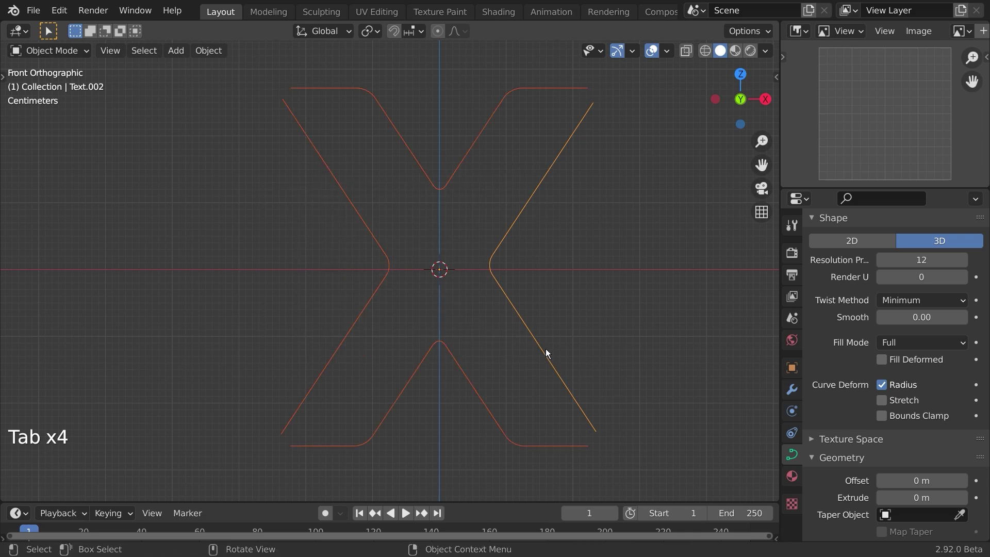
pyautogui.scroll(-5, 844, 428)
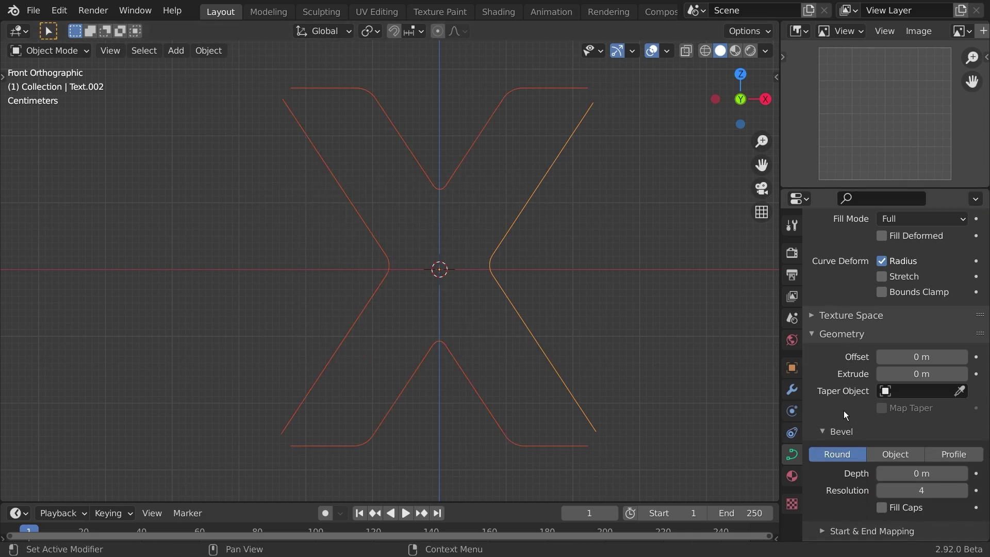
pyautogui.scroll(-6, 837, 407)
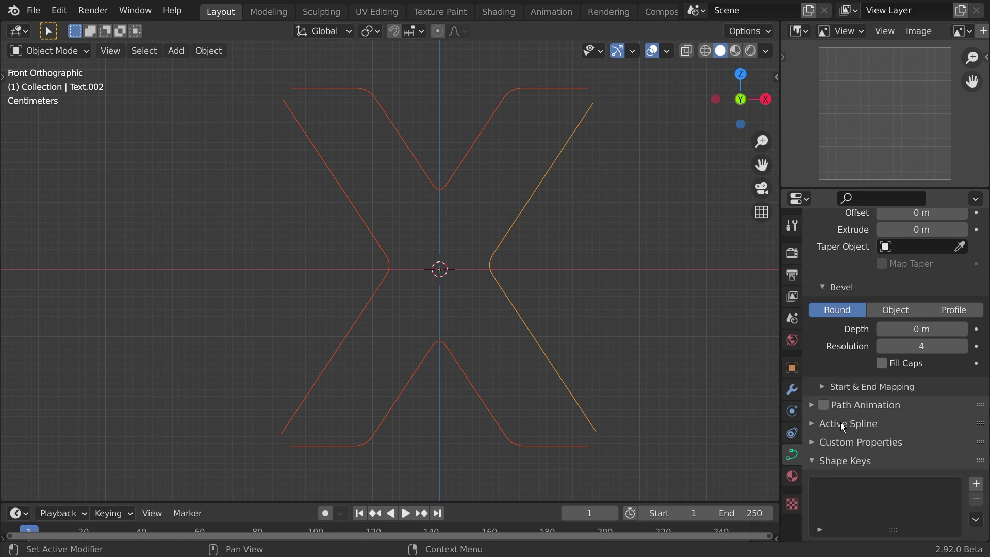
pyautogui.moveTo(908, 329)
pyautogui.mouseDown()
pyautogui.moveTo(923, 329)
pyautogui.moveTo(892, 329)
pyautogui.moveTo(901, 329)
pyautogui.mouseUp()
# Examine the right side tube from an angle and fine-tune its bevel depth to 0.014 m
pyautogui.moveTo(677, 376); pyautogui.dragTo(567, 328, button='middle')
pyautogui.press('a')
pyautogui.press('a')
pyautogui.scroll(5, 428, 373)
pyautogui.click(282, 311)
pyautogui.scroll(-5, 402, 335)
pyautogui.scroll(5, 509, 359)
pyautogui.moveTo(567, 328); pyautogui.dragTo(604, 307, button='middle')
pyautogui.keyDown('shift'); pyautogui.moveTo(936, 329); pyautogui.dragTo(938, 329); pyautogui.keyUp('shift')
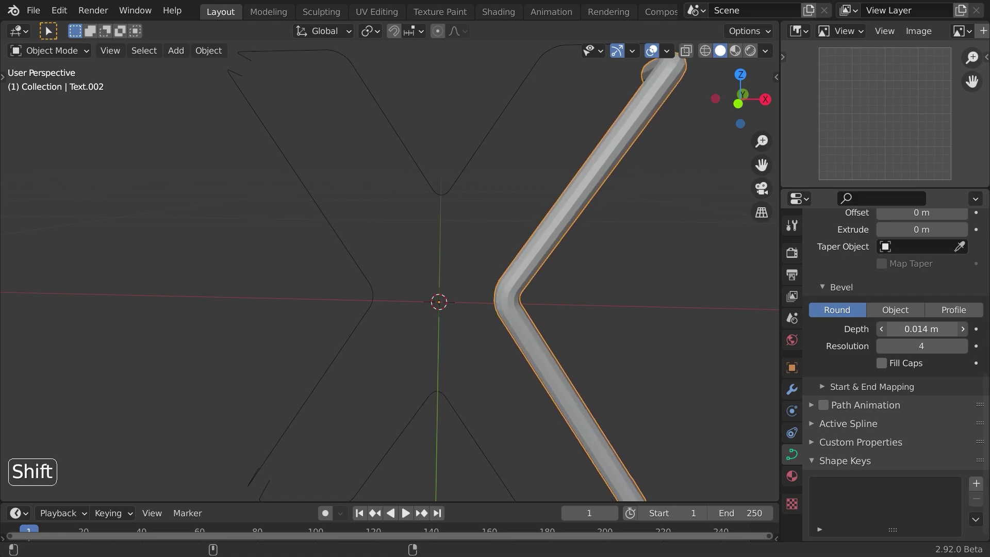
# Set the right side tube's bevel resolution to 10 and shade it smooth
pyautogui.scroll(-5, 557, 367)
pyautogui.keyDown('shift'); pyautogui.moveTo(595, 369); pyautogui.dragTo(517, 342, button='middle'); pyautogui.keyUp('shift')
pyautogui.scroll(2, 517, 343)
pyautogui.click(962, 346)
pyautogui.click(963, 346)
pyautogui.click(962, 346)
pyautogui.scroll(3, 320, 259)
pyautogui.moveTo(321, 259); pyautogui.dragTo(471, 287, button='middle')
pyautogui.click(964, 348)
pyautogui.click(963, 347)
pyautogui.click(963, 348)
pyautogui.rightClick(342, 249)
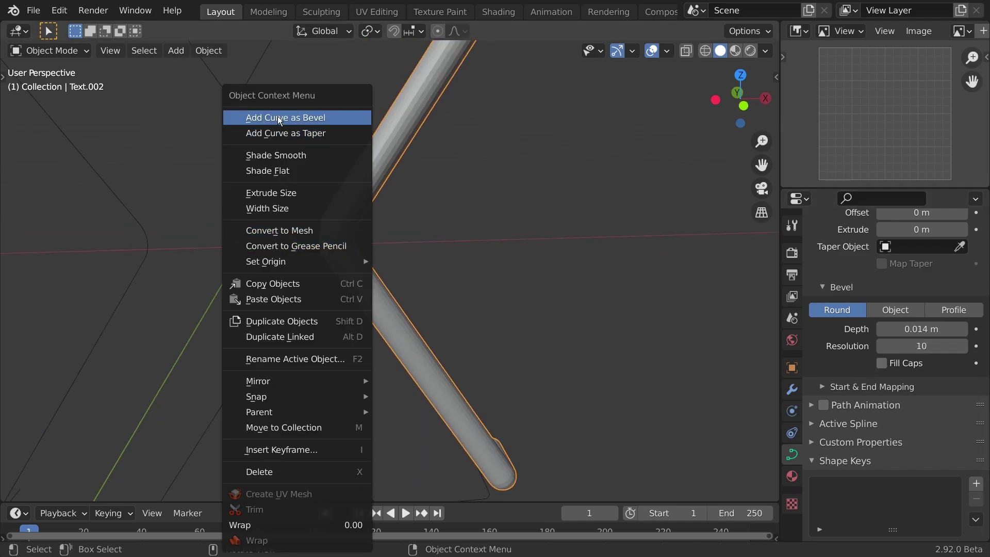
pyautogui.moveTo(438, 329); pyautogui.dragTo(446, 345, button='middle')
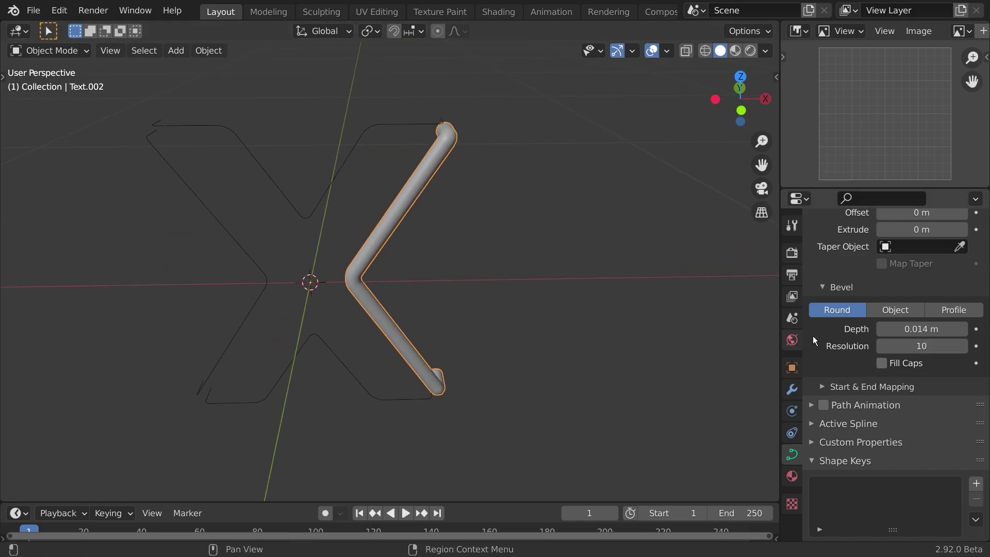
# Set the right side curve's preview resolution to 15 and return to the front view
pyautogui.scroll(16, 852, 314)
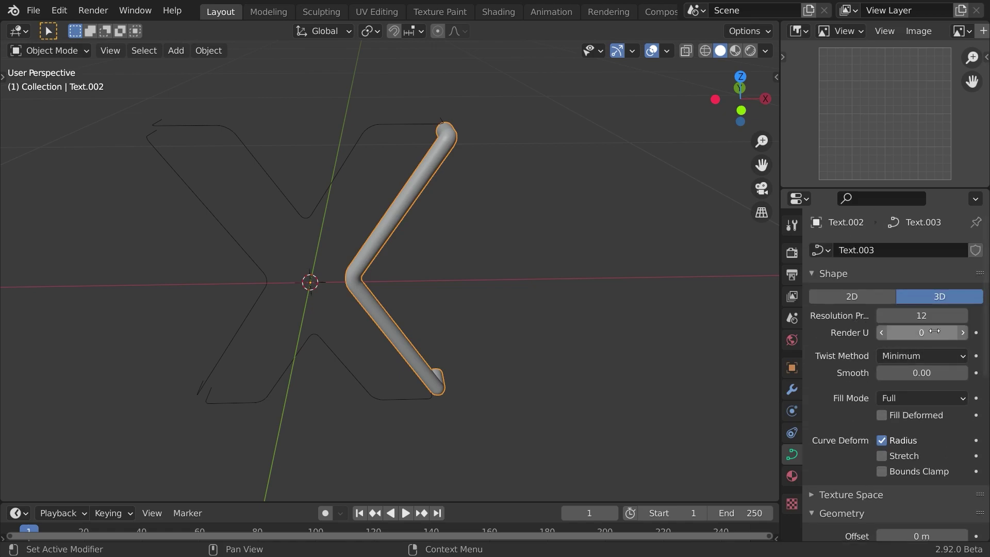
pyautogui.scroll(-4, 451, 232)
pyautogui.moveTo(453, 230); pyautogui.dragTo(431, 236, button='middle')
pyautogui.press('KP_1')
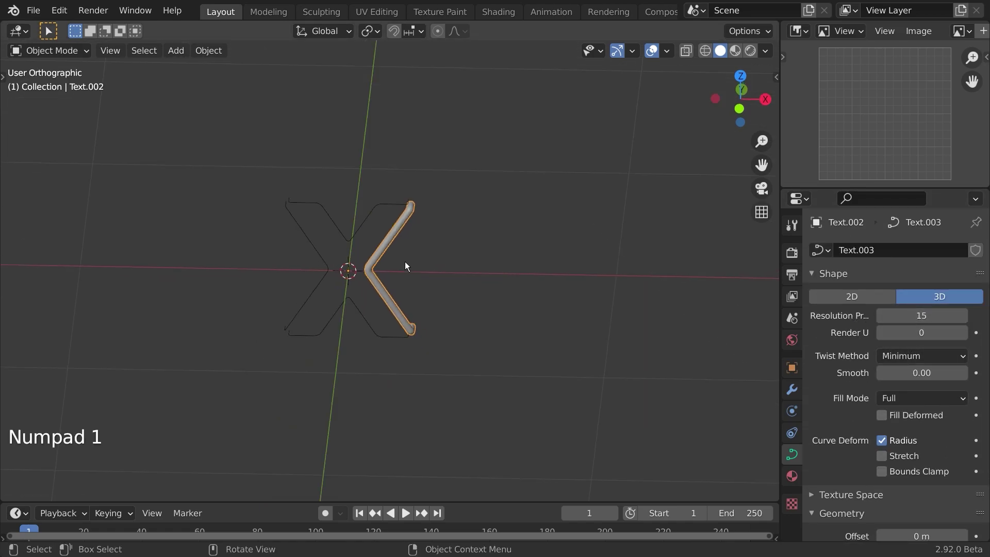
pyautogui.scroll(3, 369, 308)
pyautogui.keyDown('shift'); pyautogui.moveTo(402, 337); pyautogui.dragTo(452, 362, button='middle'); pyautogui.keyUp('shift')
pyautogui.scroll(2, 448, 361)
# Give the bottom curve the right tube's bevel depth of 0.014 m and a bevel resolution of 12
pyautogui.click(402, 359)
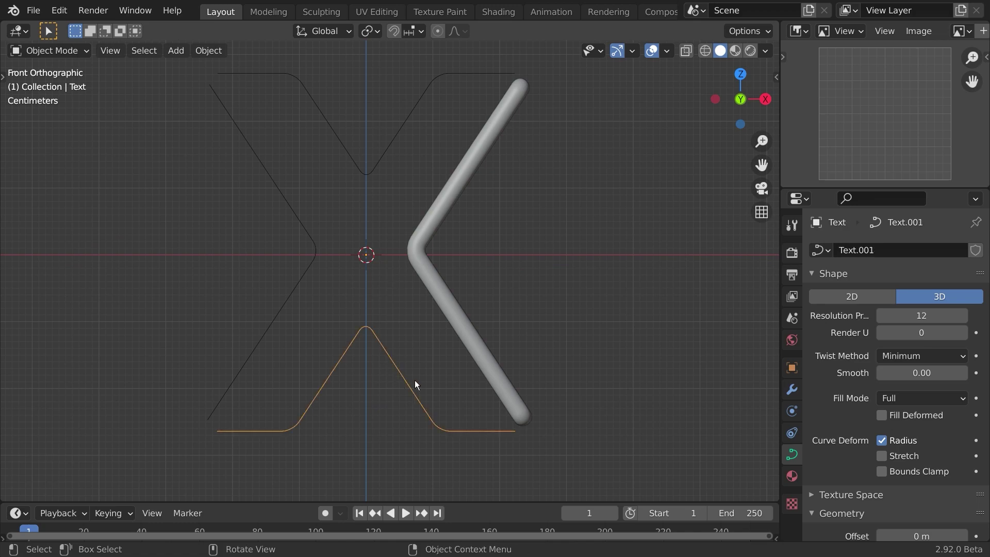
pyautogui.click(445, 315)
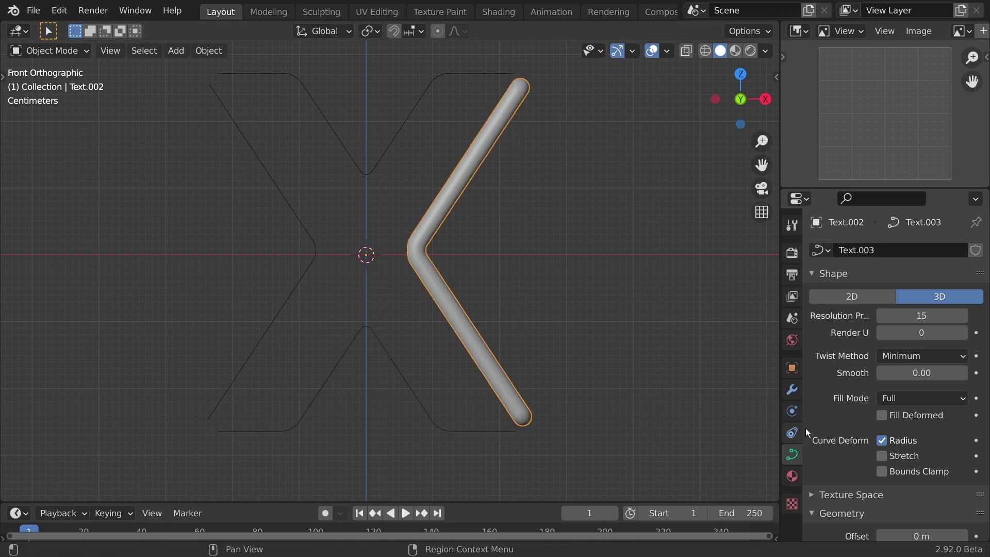
pyautogui.scroll(-5, 825, 422)
pyautogui.scroll(-3, 828, 432)
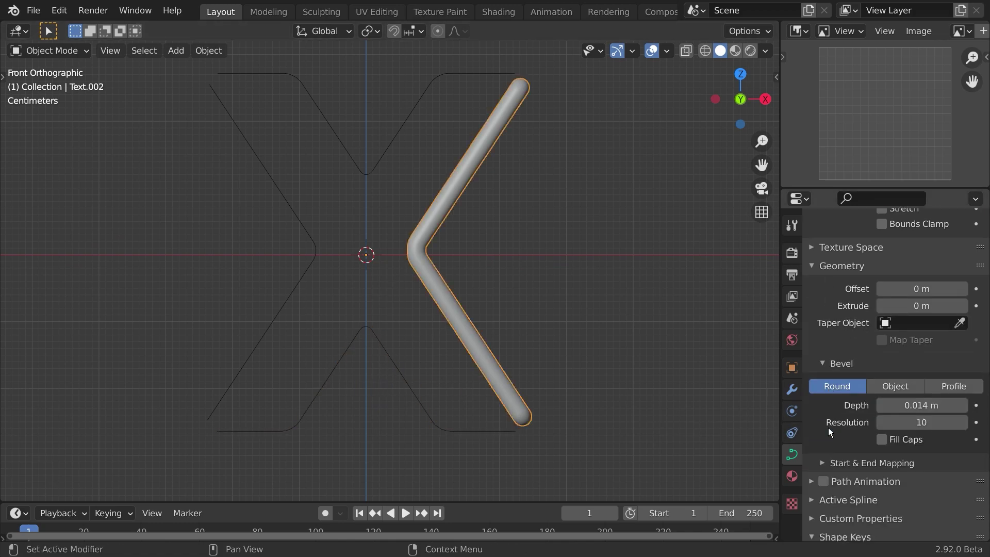
pyautogui.click(384, 383)
pyautogui.write('0.014 m')
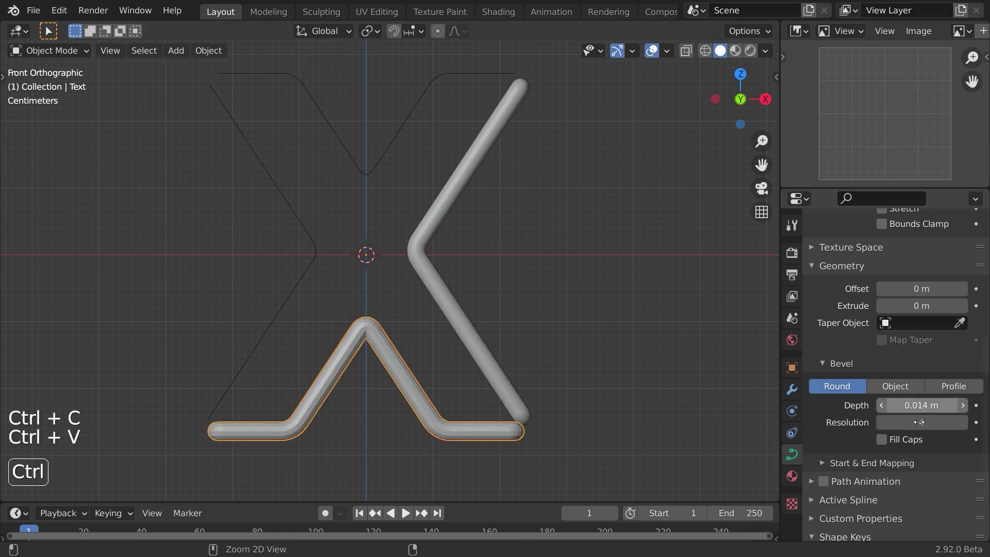
pyautogui.click(881, 426)
pyautogui.write('12')
# Give the left side and top curves a bevel depth of 0.014 m and a bevel resolution of 12
pyautogui.click(257, 329)
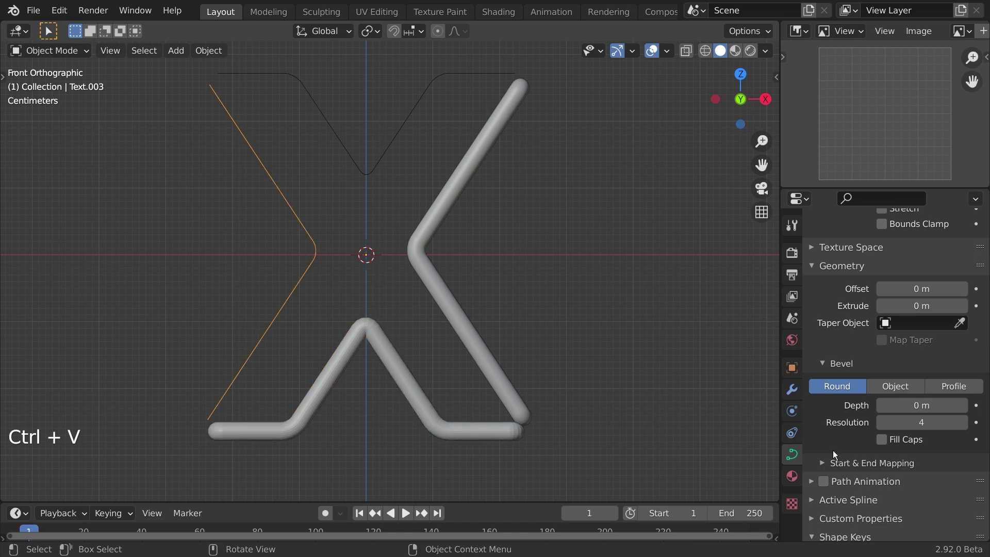
pyautogui.write('0.014 m')
pyautogui.press('Return')
pyautogui.click(358, 161)
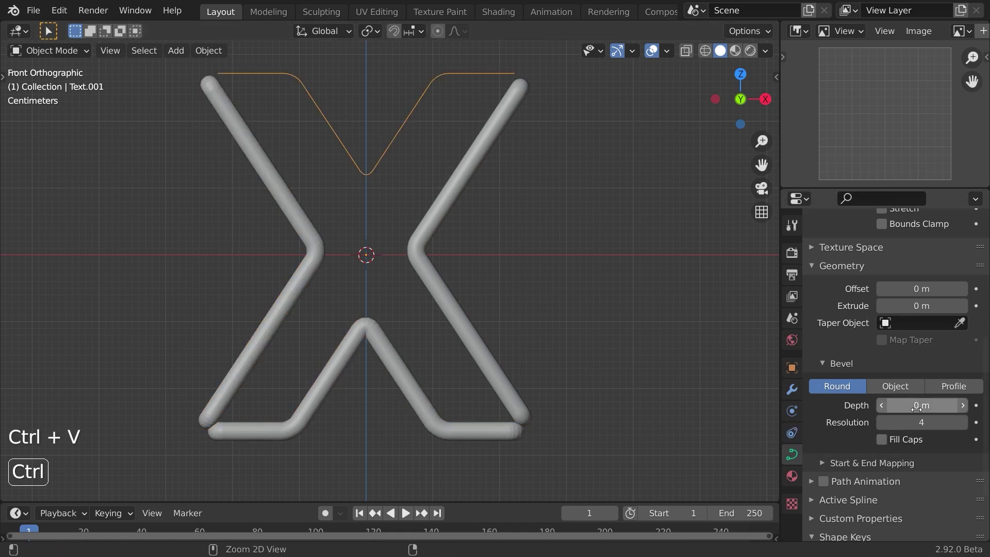
pyautogui.write('0.014 m')
# Select all four tubes, shade them smooth and clear the selection
pyautogui.moveTo(587, 453); pyautogui.dragTo(201, 114)
pyautogui.rightClick(344, 159)
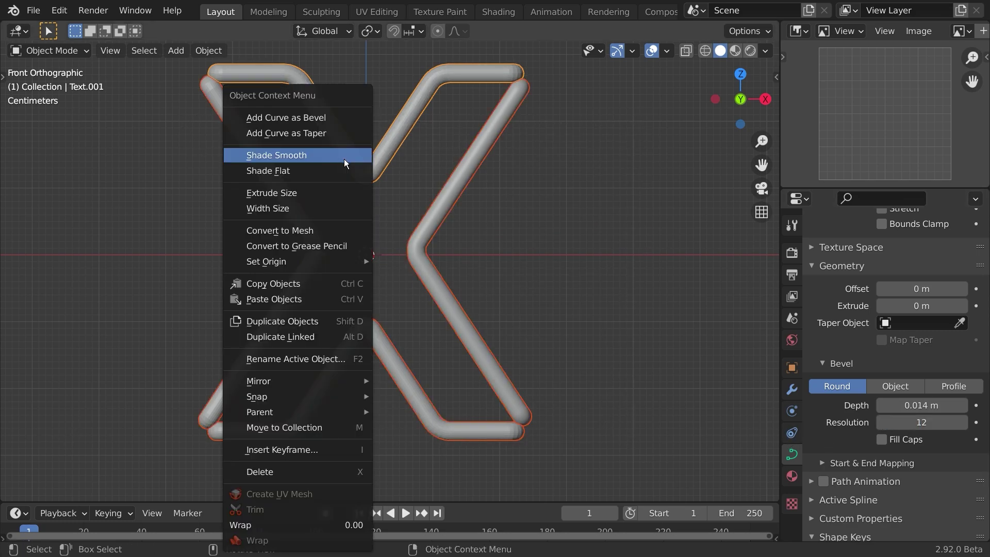
pyautogui.click(290, 152)
pyautogui.scroll(-1, 436, 269)
pyautogui.press('a')
pyautogui.press('a')
pyautogui.scroll(2, 466, 314)
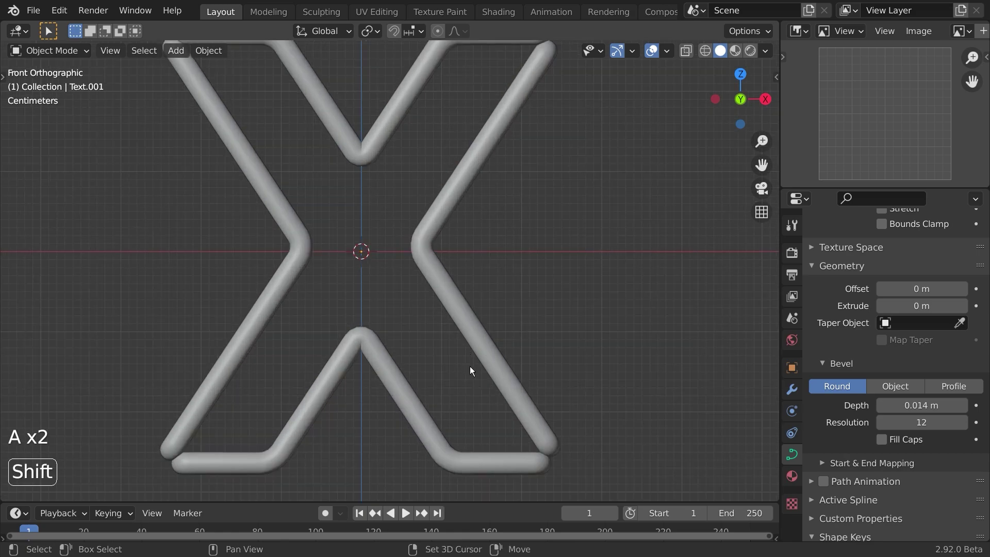
# Reduce the top tube's bevel depth to 0.009 m and copy that value
pyautogui.keyDown('shift'); pyautogui.moveTo(483, 377); pyautogui.dragTo(540, 423, button='middle'); pyautogui.keyUp('shift')
pyautogui.keyDown('shift'); pyautogui.moveTo(229, 95); pyautogui.dragTo(334, 293, button='middle'); pyautogui.keyUp('shift')
pyautogui.scroll(4, 321, 187)
pyautogui.click(323, 182)
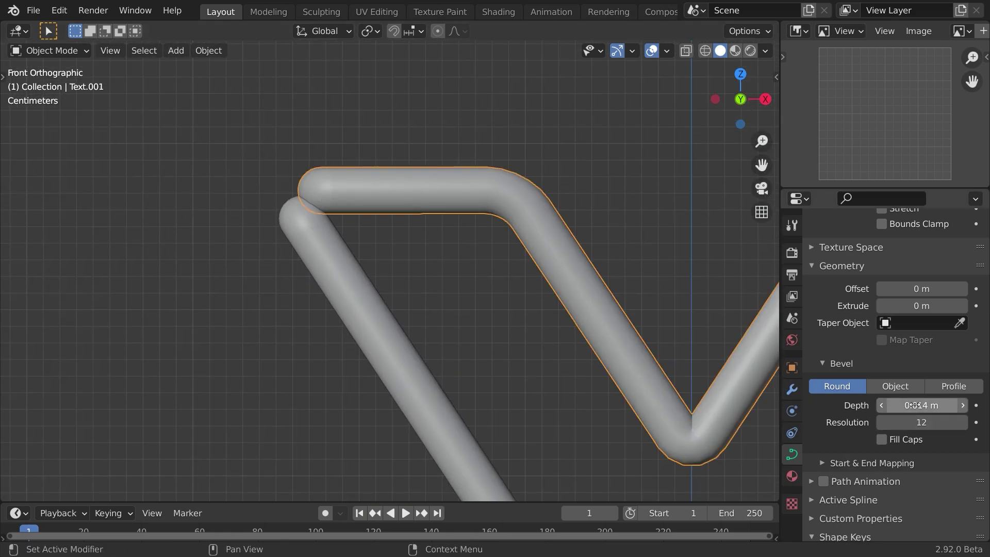
pyautogui.moveTo(922, 405)
pyautogui.keyDown('shift'); pyautogui.mouseDown()
pyautogui.moveTo(940, 405)
pyautogui.moveTo(888, 405)
pyautogui.moveTo(909, 406)
pyautogui.mouseUp(); pyautogui.keyUp('shift')
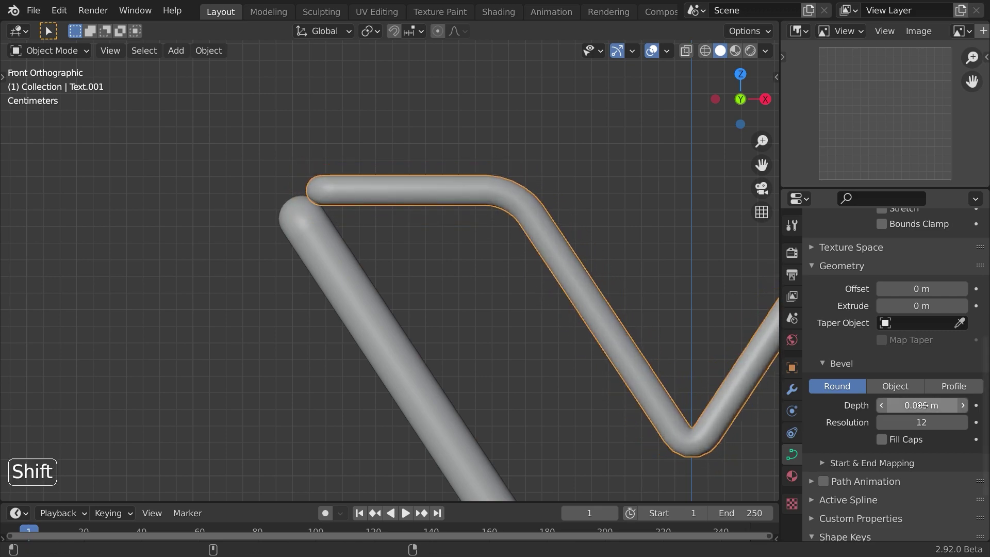
pyautogui.hotkey('ctrl', 'c')
# Apply the copied 0.009 m bevel depth to the left, right and bottom tubes
pyautogui.click(354, 317)
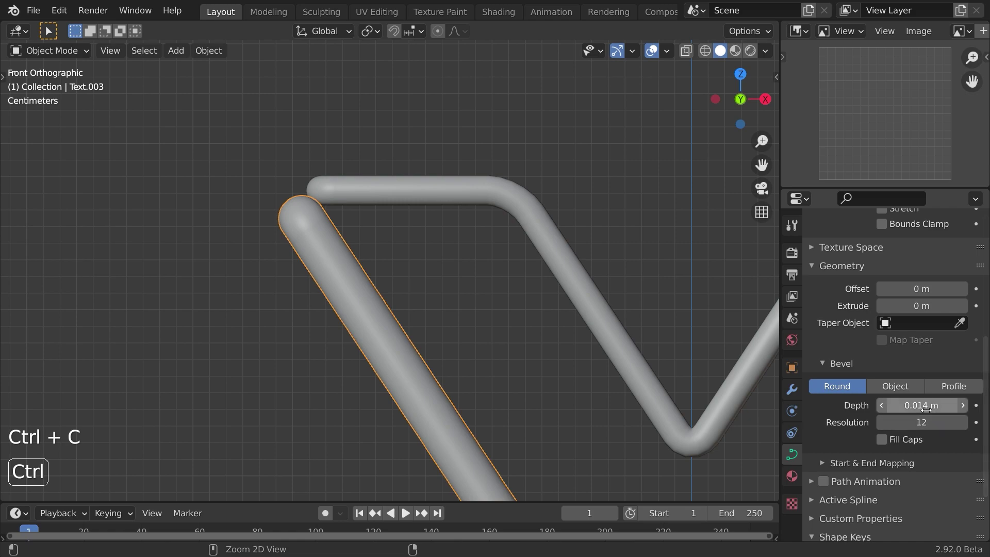
pyautogui.hotkey('ctrl', 'v')
pyautogui.click(508, 333)
pyautogui.scroll(-2, 495, 335)
pyautogui.keyDown('shift'); pyautogui.moveTo(402, 353); pyautogui.dragTo(50, 297, button='middle'); pyautogui.keyUp('shift')
pyautogui.click(477, 288)
pyautogui.hotkey('ctrl', 'v')
pyautogui.keyDown('shift'); pyautogui.moveTo(475, 350); pyautogui.dragTo(416, 74, button='middle'); pyautogui.keyUp('shift')
pyautogui.click(258, 400)
pyautogui.hotkey('ctrl', 'v')
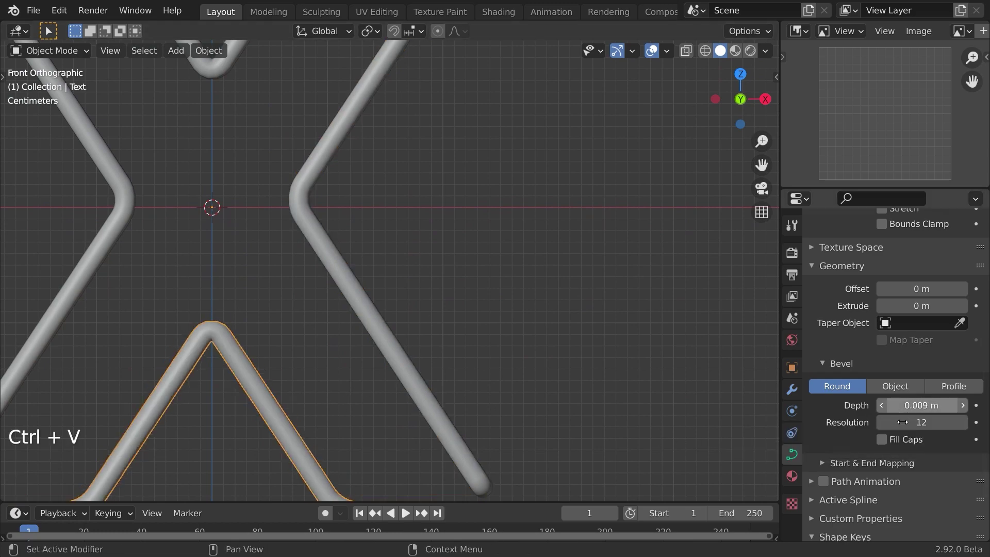
# Examine the thinner tubes up close, especially the gaps between neighbouring tube ends, and as a whole X
pyautogui.scroll(5, 901, 422)
pyautogui.scroll(-3, 464, 368)
pyautogui.press('a')
pyautogui.press('a')
pyautogui.keyDown('shift'); pyautogui.moveTo(260, 151); pyautogui.dragTo(346, 247, button='middle'); pyautogui.keyUp('shift')
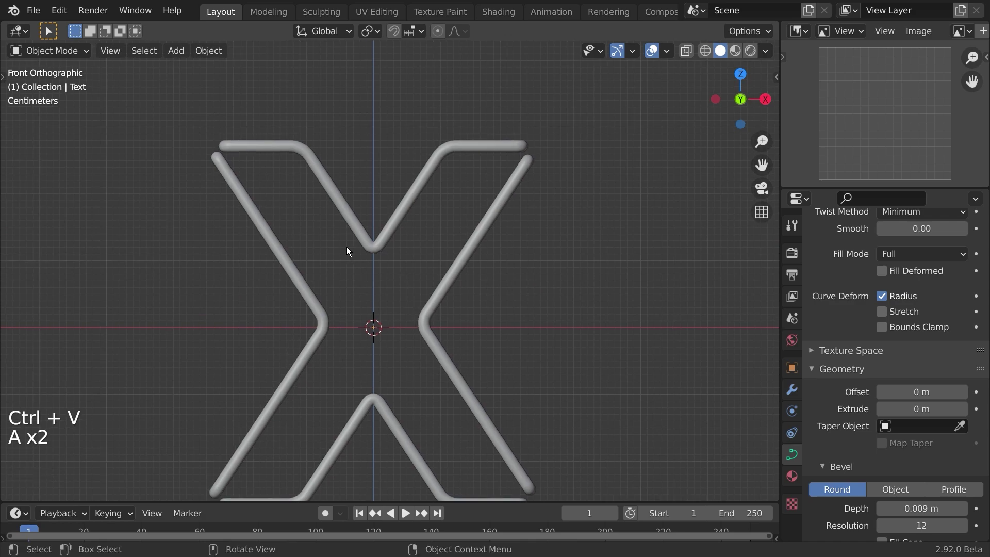
pyautogui.scroll(8, 346, 247)
pyautogui.keyDown('shift'); pyautogui.moveTo(335, 200); pyautogui.dragTo(380, 284, button='middle'); pyautogui.keyUp('shift')
pyautogui.moveTo(311, 179); pyautogui.dragTo(425, 310)
pyautogui.scroll(-6, 433, 330)
pyautogui.press('a')
pyautogui.press('a')
pyautogui.scroll(-5, 434, 333)
pyautogui.keyDown('shift'); pyautogui.moveTo(527, 414); pyautogui.dragTo(501, 334, button='middle'); pyautogui.keyUp('shift')
# Save the file and review the X from an angle and from the front
pyautogui.hotkey('ctrl', 's')
pyautogui.moveTo(425, 305); pyautogui.dragTo(565, 394, button='middle')
pyautogui.press('KP_1')
pyautogui.scroll(3, 441, 336)
pyautogui.keyDown('shift'); pyautogui.moveTo(341, 296); pyautogui.dragTo(453, 346, button='middle'); pyautogui.keyUp('shift')
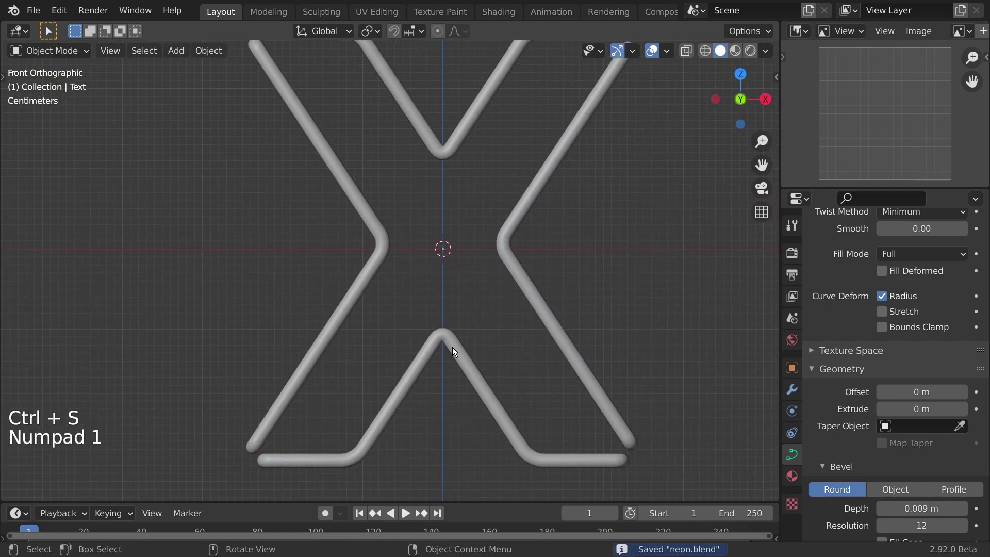
pyautogui.scroll(1, 373, 375)
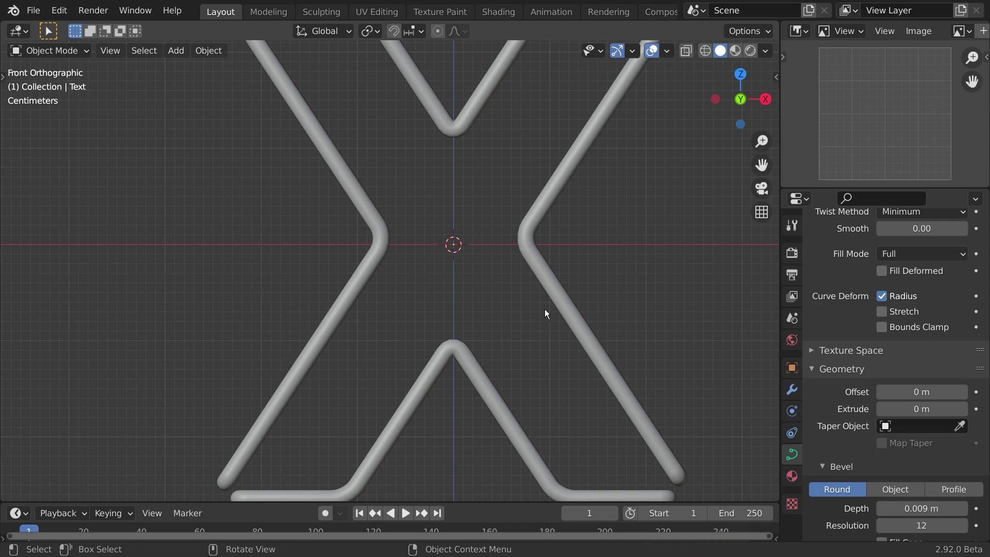
pyautogui.scroll(-2, 495, 394)
pyautogui.keyDown('shift'); pyautogui.moveTo(500, 407); pyautogui.dragTo(442, 391, button='middle'); pyautogui.keyUp('shift')
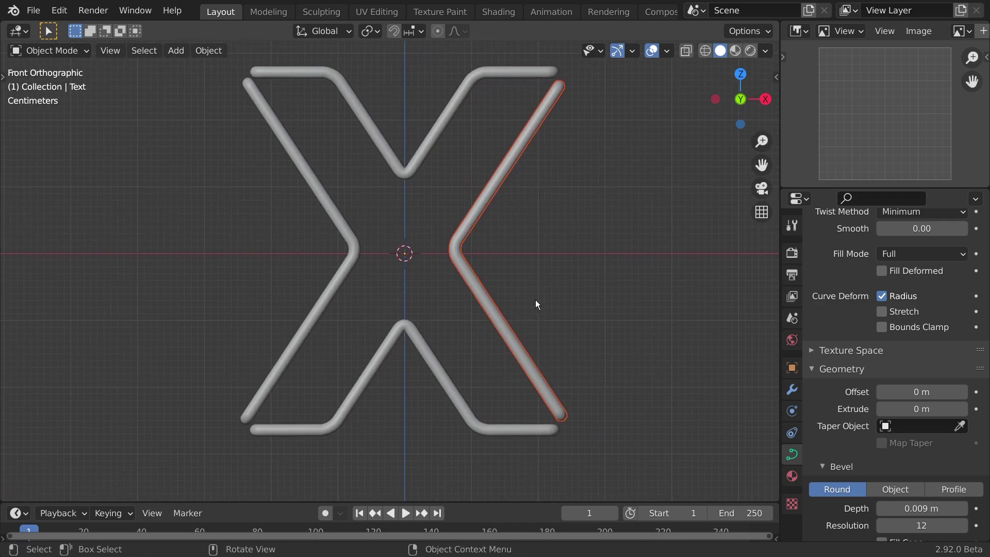
# Switch to wireframe display and duplicate the right side tube in place
pyautogui.scroll(3, 535, 299)
pyautogui.keyDown('shift'); pyautogui.moveTo(732, 266); pyautogui.dragTo(540, 267, button='middle'); pyautogui.keyUp('shift')
pyautogui.keyDown('shift'); pyautogui.moveTo(313, 369); pyautogui.dragTo(358, 335, button='middle'); pyautogui.keyUp('shift')
pyautogui.press('z')
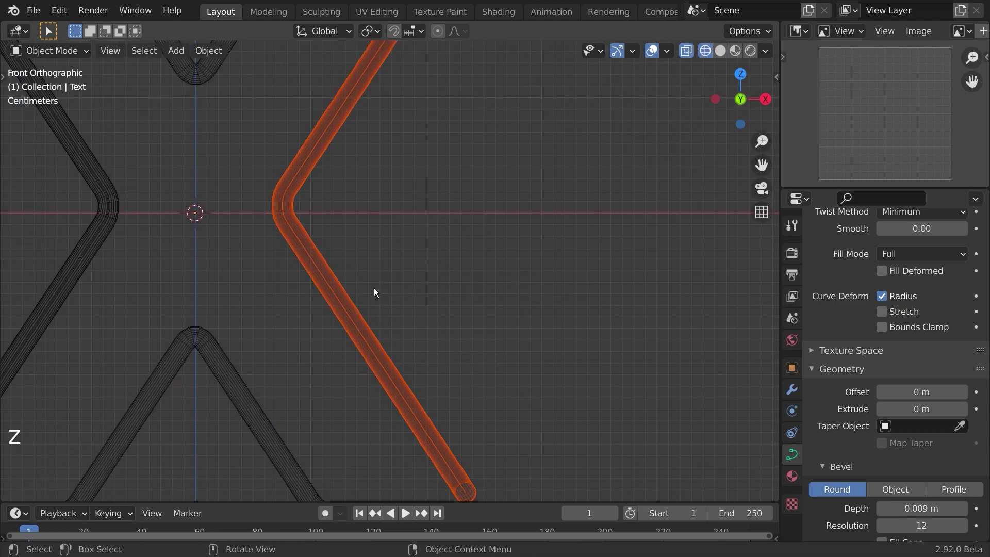
pyautogui.keyDown('shift'); pyautogui.moveTo(382, 271); pyautogui.dragTo(399, 272, button='middle'); pyautogui.keyUp('shift')
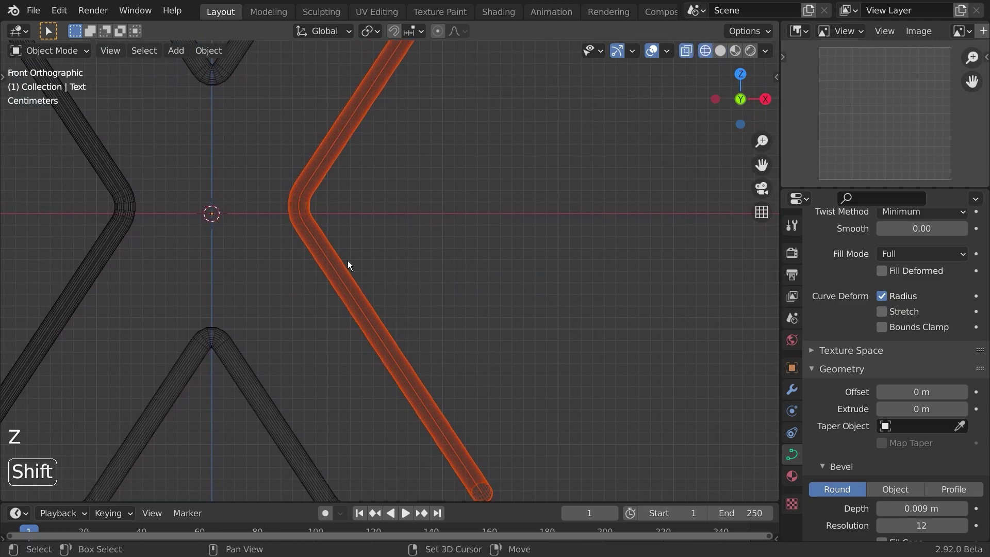
pyautogui.hotkey('shift', 'd')
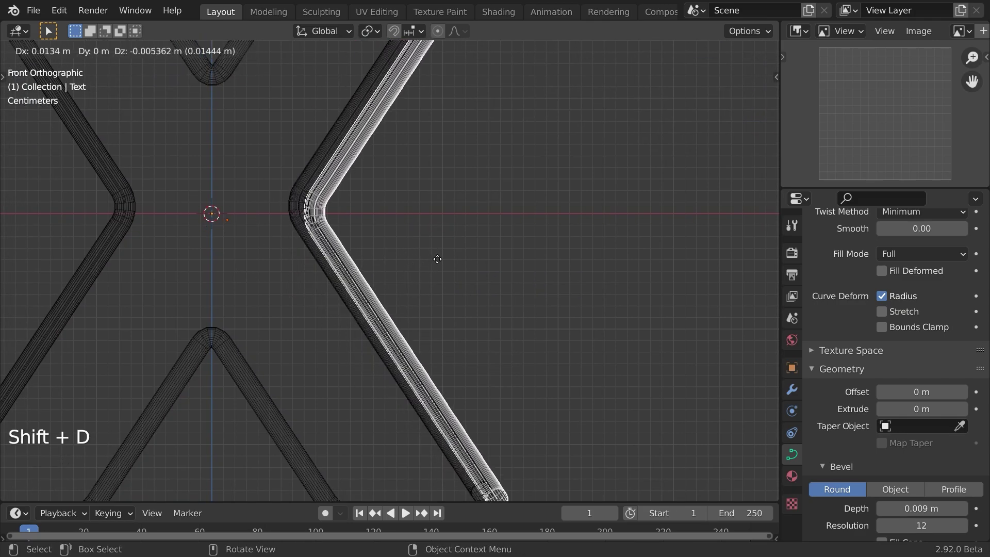
pyautogui.rightClick(440, 260)
pyautogui.keyDown('shift'); pyautogui.moveTo(394, 235); pyautogui.dragTo(466, 253, button='middle'); pyautogui.keyUp('shift')
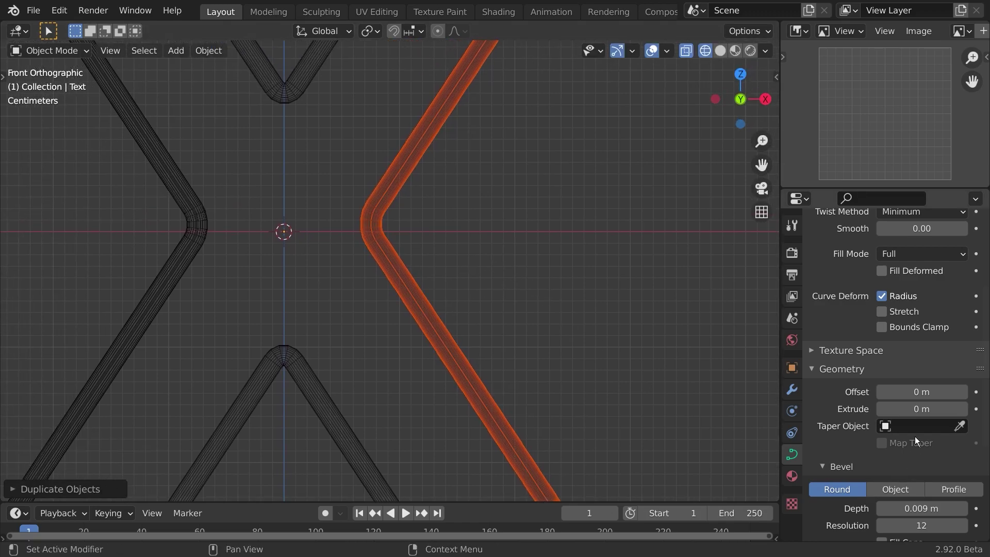
# Undo the depth change made on the bottom tube and set the right duplicate's bevel depth to 0.004 m
pyautogui.scroll(-2, 916, 446)
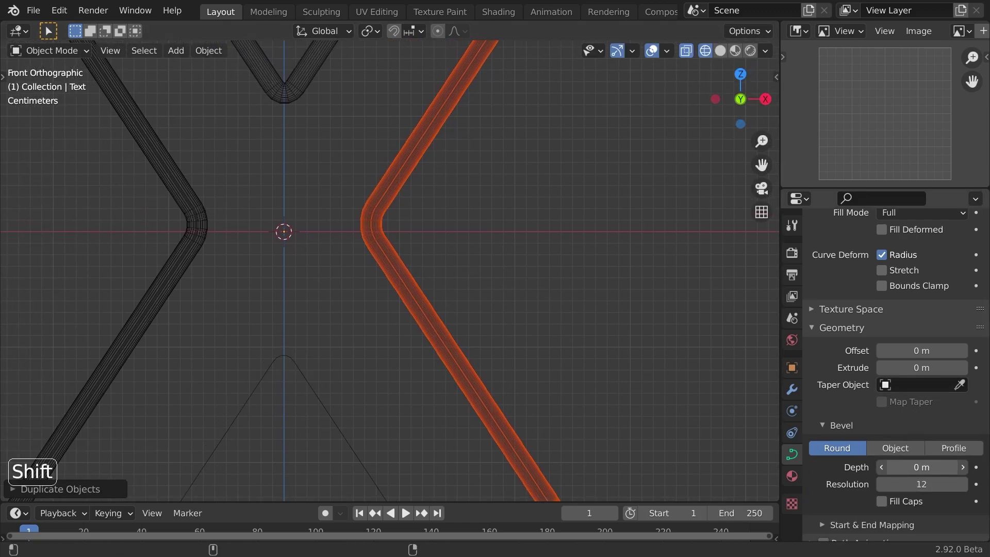
pyautogui.hotkey('ctrl', 'z')
pyautogui.click(480, 392)
pyautogui.click(478, 389)
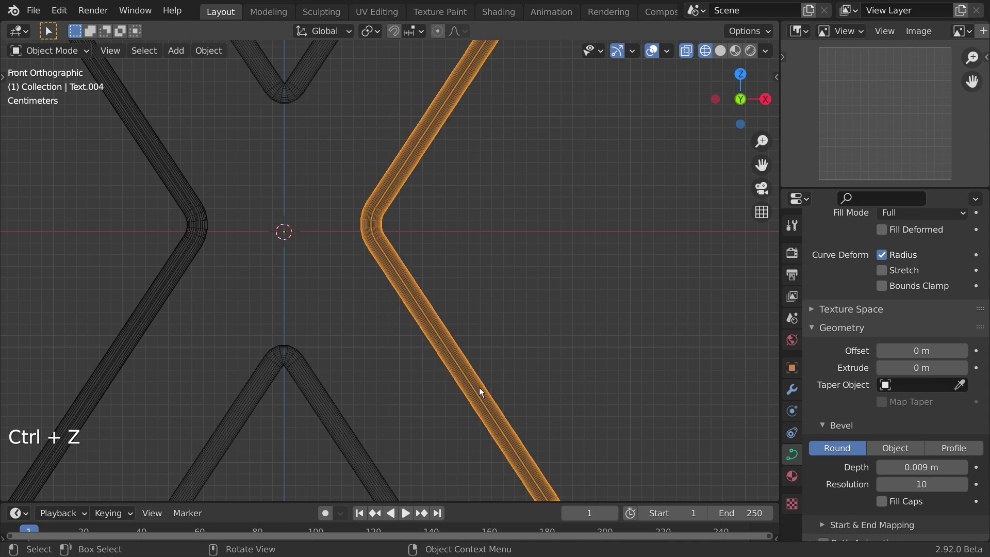
pyautogui.moveTo(922, 467)
pyautogui.keyDown('shift'); pyautogui.mouseDown()
pyautogui.moveTo(898, 467)
pyautogui.moveTo(909, 467)
pyautogui.mouseUp(); pyautogui.keyUp('shift')
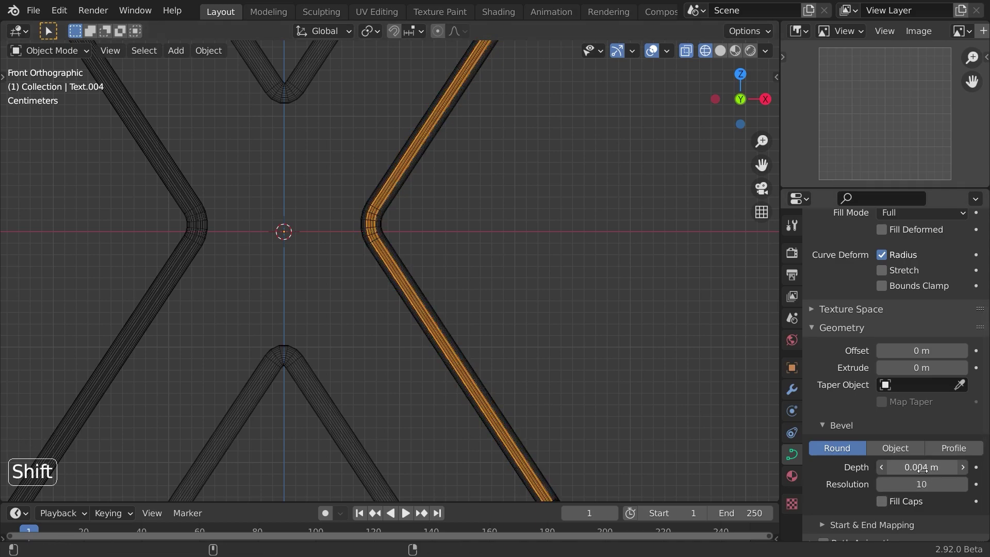
# Duplicate the bottom tube in place and give the copy the right inner tube's bevel depth of 0.004 m
pyautogui.scroll(-5, 376, 342)
pyautogui.keyDown('shift'); pyautogui.moveTo(456, 344); pyautogui.dragTo(416, 332, button='middle'); pyautogui.keyUp('shift')
pyautogui.scroll(2, 376, 327)
pyautogui.click(305, 360)
pyautogui.keyDown('shift'); pyautogui.moveTo(340, 292); pyautogui.dragTo(453, 303, button='middle'); pyautogui.keyUp('shift')
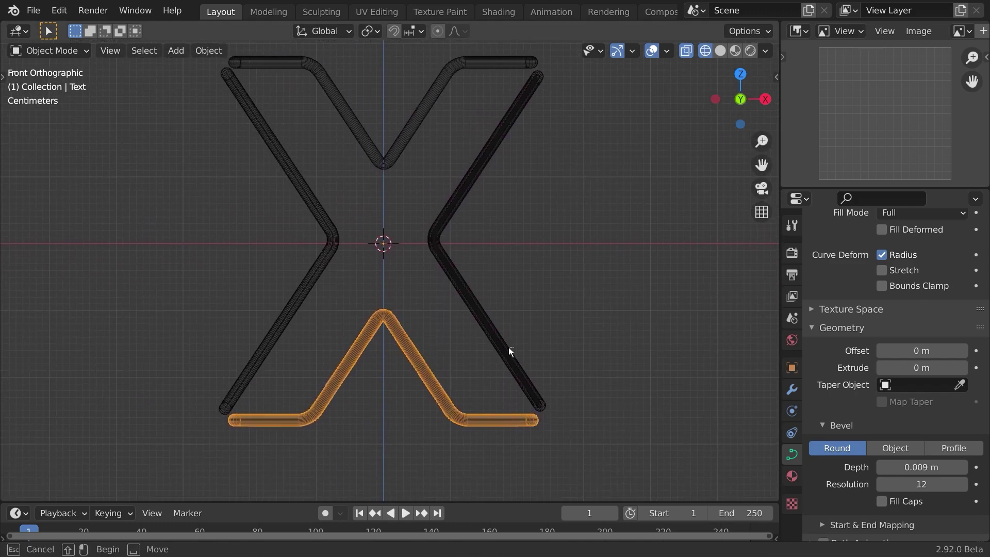
pyautogui.click(511, 361)
pyautogui.click(511, 363)
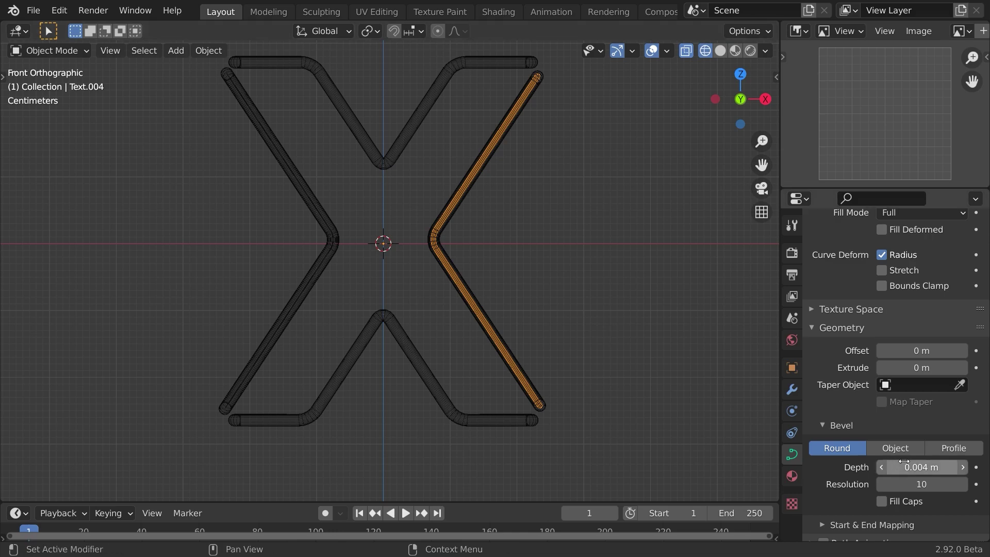
pyautogui.hotkey('ctrl', 'c')
pyautogui.click(450, 421)
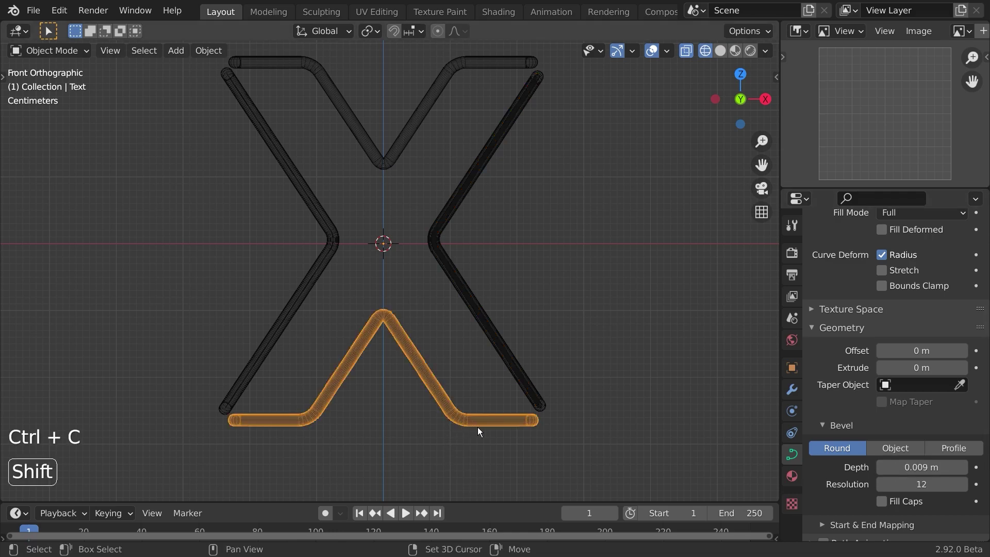
pyautogui.hotkey('shift', 'd')
pyautogui.rightClick(503, 430)
pyautogui.hotkey('ctrl', 'v')
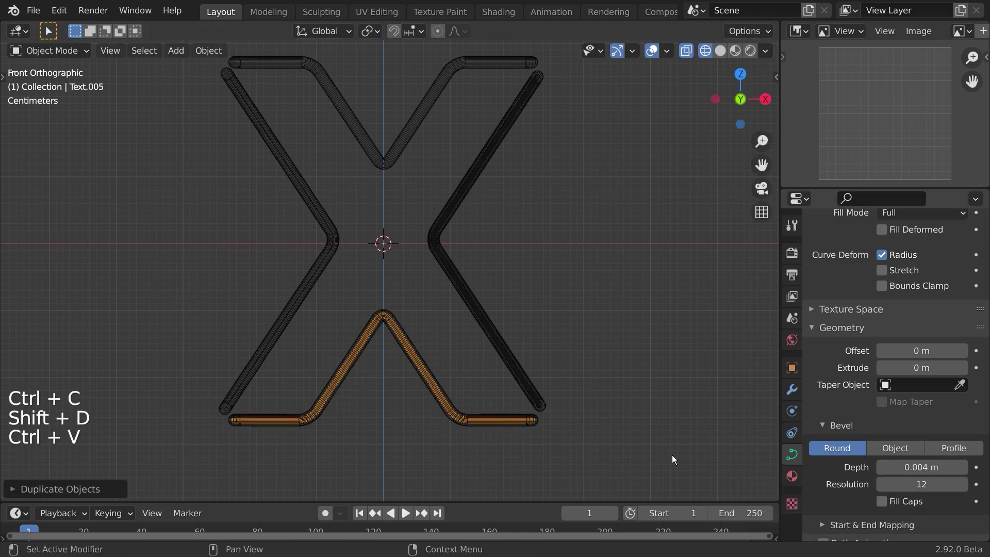
# Duplicate the left side tube in place and set the copy's bevel depth to 0.004 m
pyautogui.click(294, 308)
pyautogui.hotkey('shift', 'd')
pyautogui.rightClick(483, 365)
pyautogui.hotkey('ctrl', 'v')
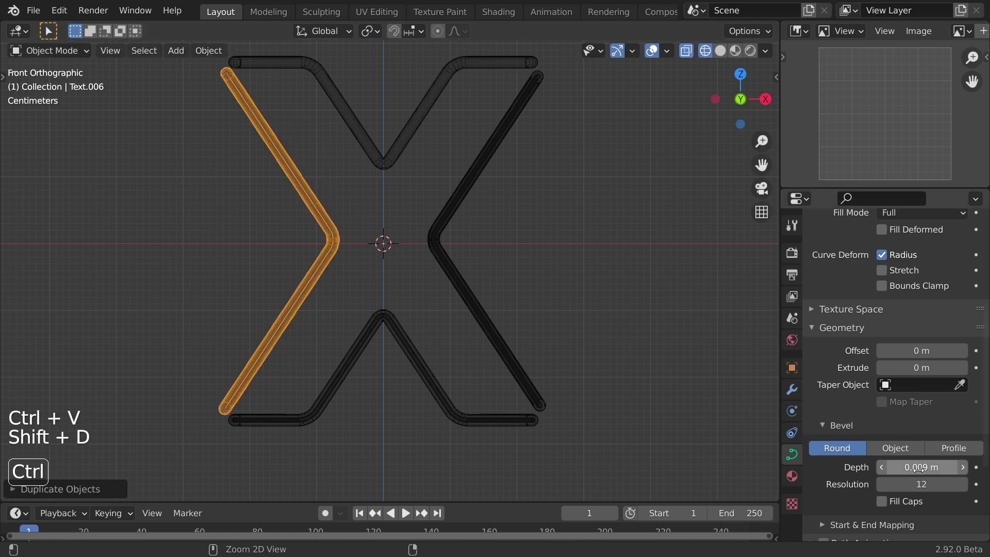
# Duplicate the top tube in place, set the copy's bevel depth to 0.004 m and clear the selection
pyautogui.click(389, 156)
pyautogui.hotkey('shift', 'd')
pyautogui.rightClick(470, 226)
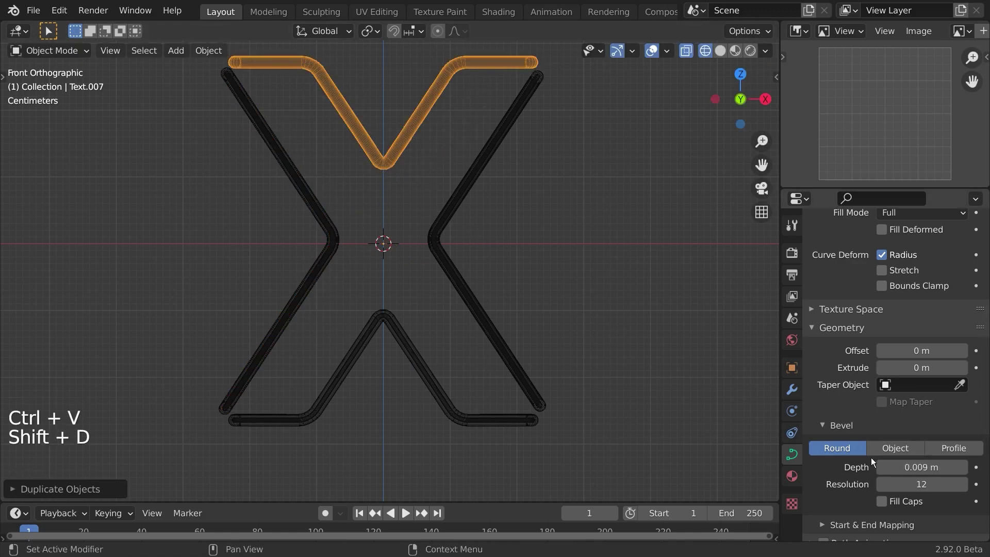
pyautogui.hotkey('ctrl', 'v')
pyautogui.press('a')
pyautogui.press('a')
# Save the file and return to solid shading in the front view
pyautogui.moveTo(333, 380); pyautogui.dragTo(374, 312, button='middle')
pyautogui.scroll(1, 390, 278)
pyautogui.moveTo(378, 366)
pyautogui.keyDown('shift'); pyautogui.mouseDown(button='middle')
pyautogui.moveTo(406, 327)
pyautogui.moveTo(334, 316)
pyautogui.mouseUp(button='middle'); pyautogui.keyUp('shift')
pyautogui.hotkey('ctrl', 's')
pyautogui.press('z')
pyautogui.scroll(-1, 416, 335)
pyautogui.press('KP_1')
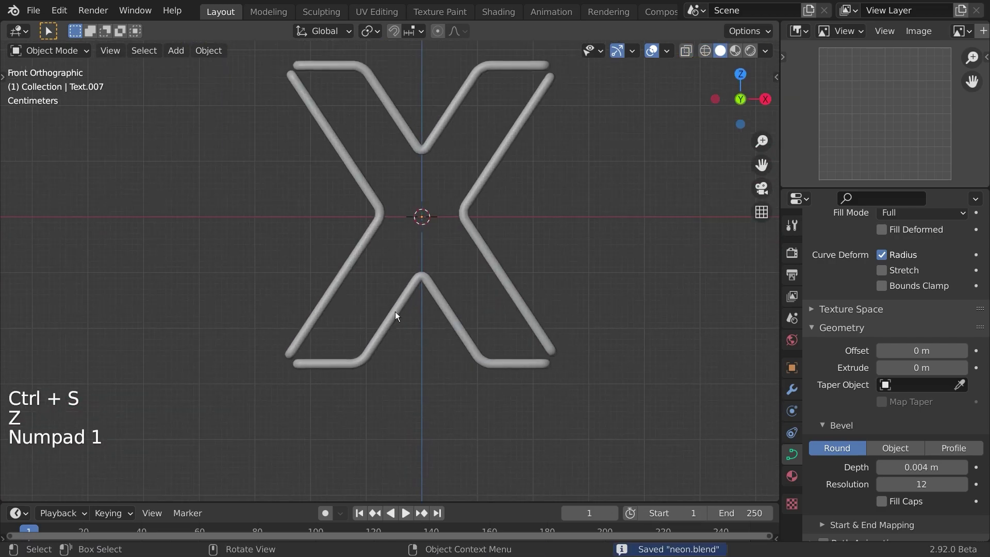
pyautogui.keyDown('shift'); pyautogui.moveTo(403, 295); pyautogui.dragTo(428, 329, button='middle'); pyautogui.keyUp('shift')
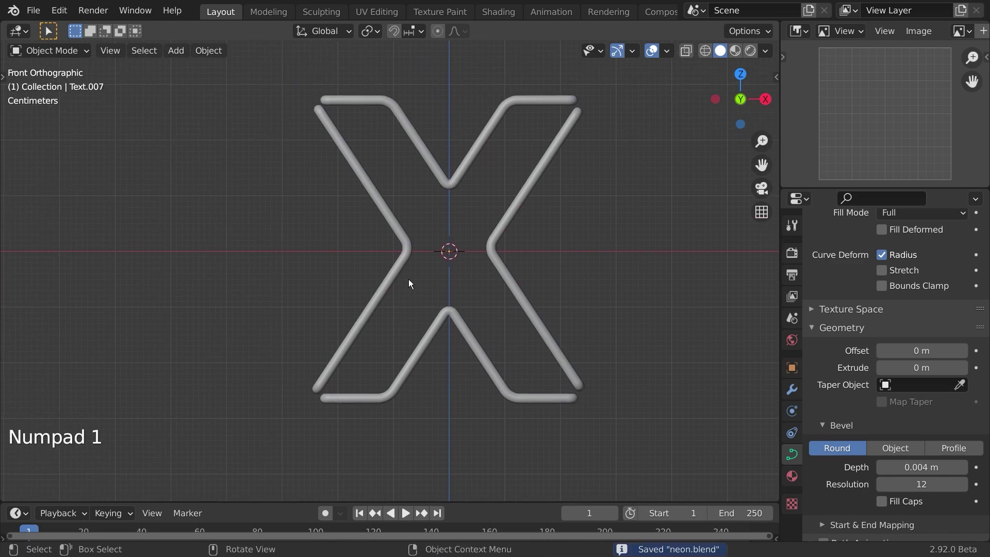
# Add a mesh plane at the X's centre and rotate it 90° about the X axis so it stands upright
pyautogui.hotkey('shift', 'a')
pyautogui.moveTo(357, 140)
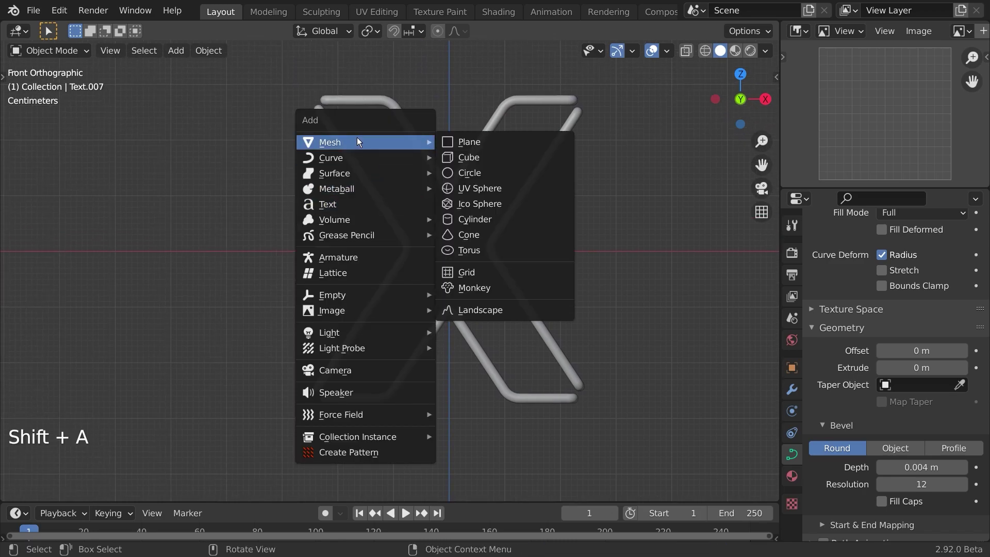
pyautogui.click(498, 144)
pyautogui.scroll(-4, 497, 221)
pyautogui.write('rx')
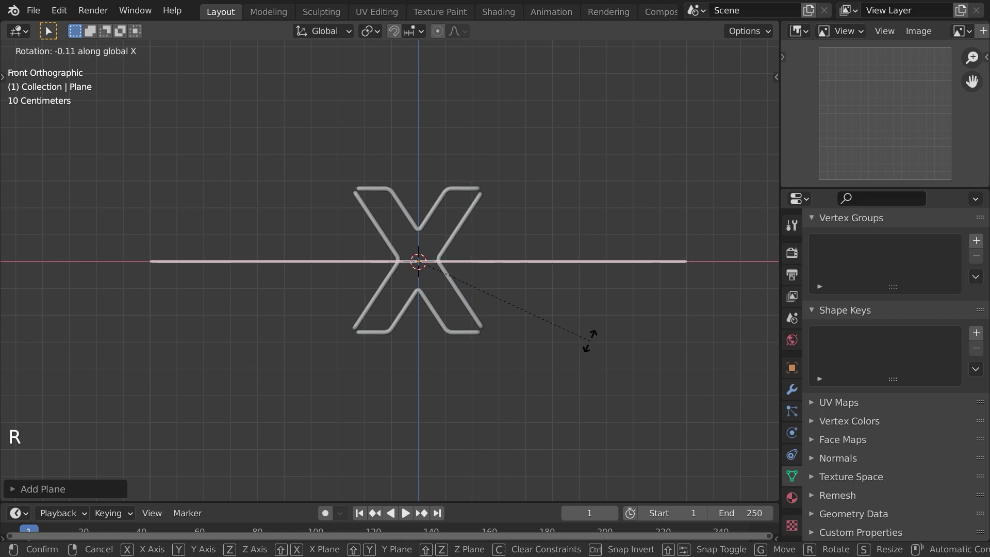
pyautogui.write('90')
pyautogui.press('Return')
pyautogui.moveTo(590, 354); pyautogui.dragTo(500, 343, button='middle')
pyautogui.press('KP_1')
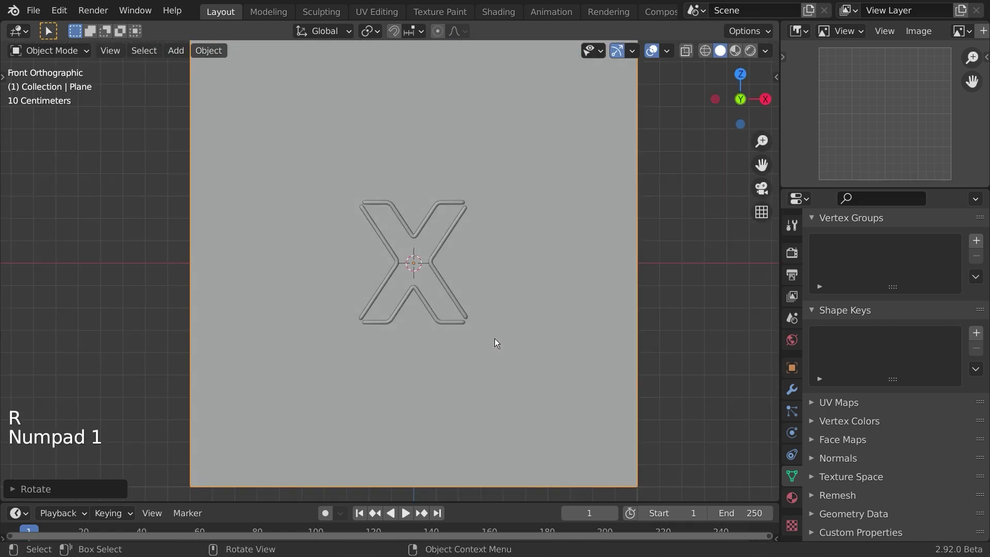
# Move the plane back along Y to near the ends of the bent tubes, clear the selection and save the file
pyautogui.press('KP_3')
pyautogui.scroll(4, 408, 326)
pyautogui.keyDown('shift'); pyautogui.moveTo(295, 266); pyautogui.dragTo(326, 292, button='middle'); pyautogui.keyUp('shift')
pyautogui.scroll(3, 273, 250)
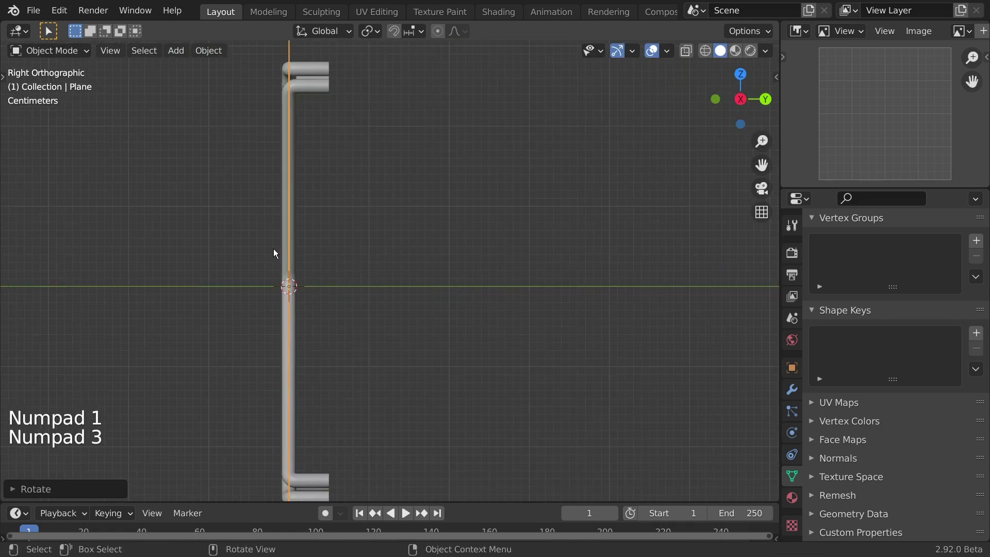
pyautogui.press('g')
pyautogui.keyDown('shift'); pyautogui.click(311, 243); pyautogui.keyUp('shift')
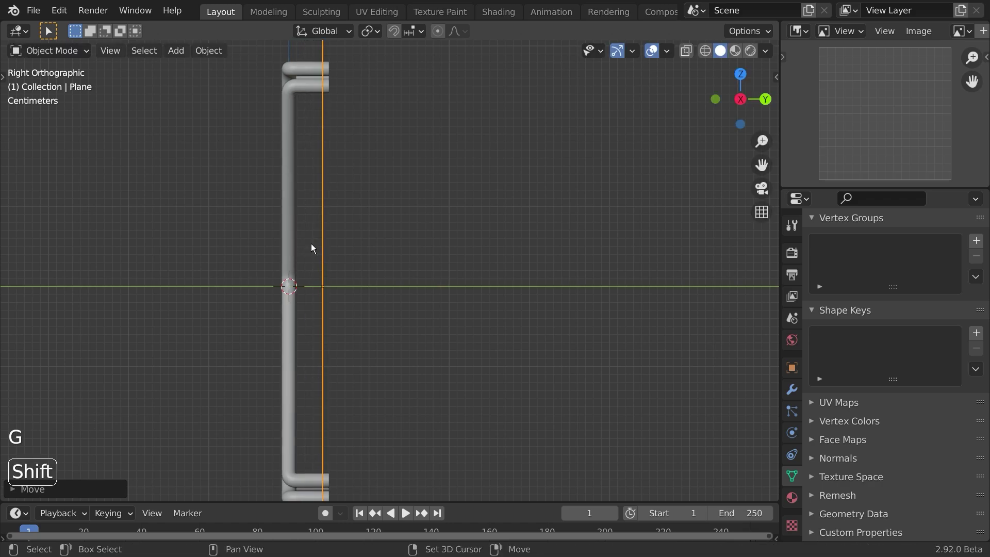
pyautogui.press('a')
pyautogui.press('a')
pyautogui.scroll(-5, 299, 295)
pyautogui.hotkey('ctrl', 's')
# Inspect the tubes against the backing plane from an angle and from the front, saving the file again
pyautogui.moveTo(299, 295); pyautogui.dragTo(455, 322, button='middle')
pyautogui.press('KP_1')
pyautogui.moveTo(392, 256); pyautogui.dragTo(448, 364, button='middle')
pyautogui.press('KP_1')
pyautogui.scroll(4, 462, 367)
pyautogui.hotkey('ctrl', 's')
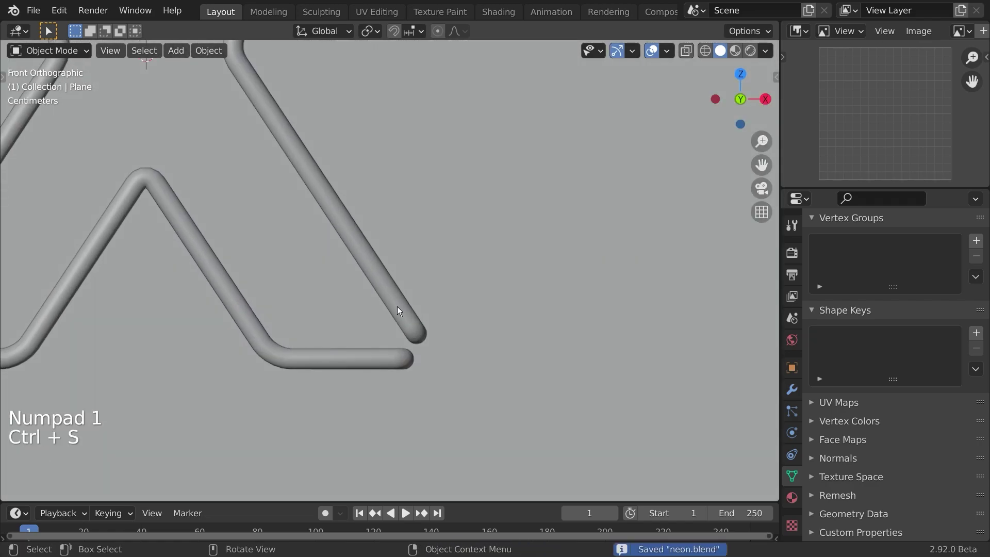
pyautogui.scroll(-4, 355, 202)
pyautogui.moveTo(347, 304); pyautogui.dragTo(387, 313, button='middle')
pyautogui.press('KP_1')
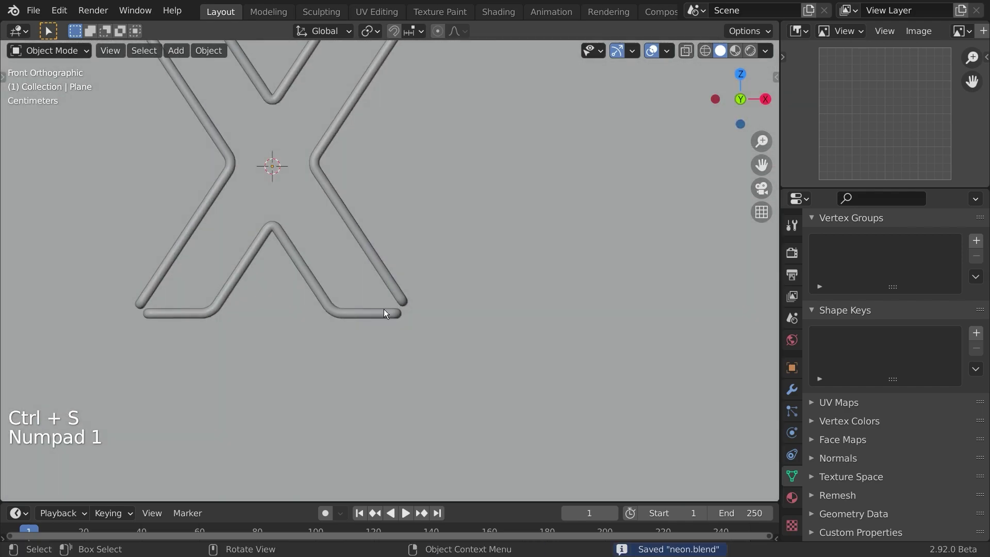
# Snap the 3D cursor to the end point of the right side tube's lower bent end
pyautogui.keyDown('shift'); pyautogui.moveTo(232, 184); pyautogui.dragTo(268, 237, button='middle'); pyautogui.keyUp('shift')
pyautogui.keyDown('shift'); pyautogui.moveTo(297, 177); pyautogui.dragTo(354, 240, button='middle'); pyautogui.keyUp('shift')
pyautogui.scroll(1, 304, 222)
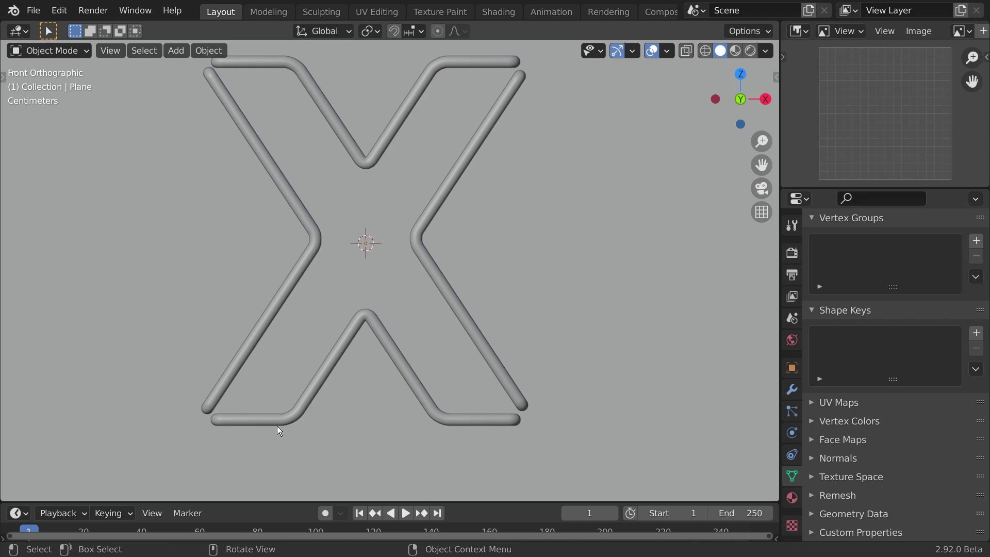
pyautogui.keyDown('shift'); pyautogui.moveTo(363, 336); pyautogui.dragTo(261, 174, button='middle'); pyautogui.keyUp('shift')
pyautogui.scroll(2, 432, 283)
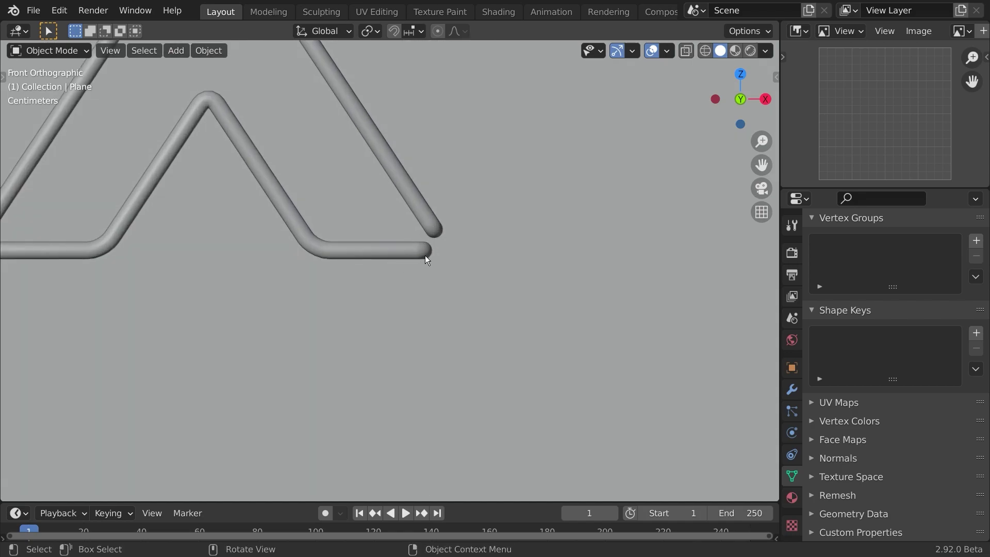
pyautogui.keyDown('shift'); pyautogui.moveTo(397, 285); pyautogui.dragTo(344, 243, button='middle'); pyautogui.keyUp('shift')
pyautogui.click(406, 244)
pyautogui.scroll(1, 384, 307)
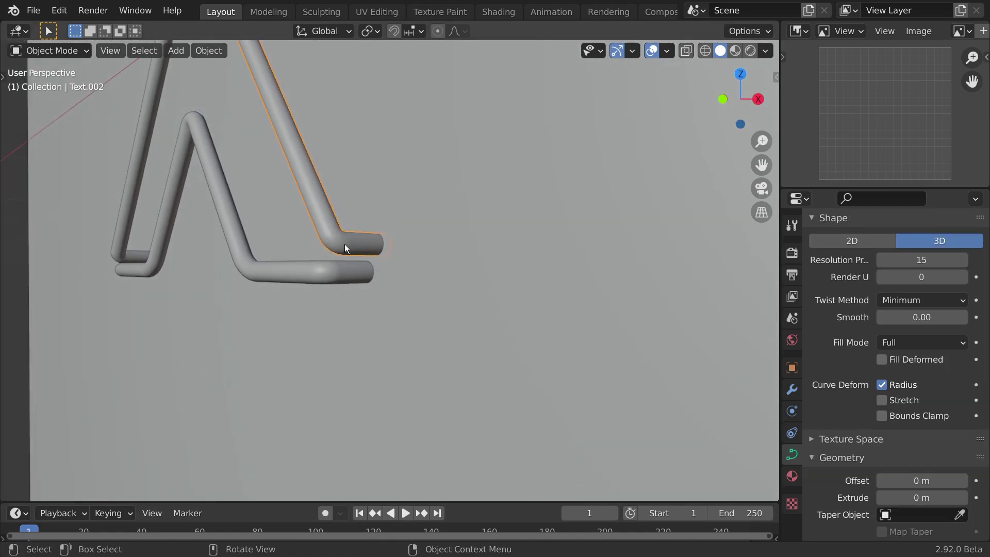
pyautogui.press('Tab')
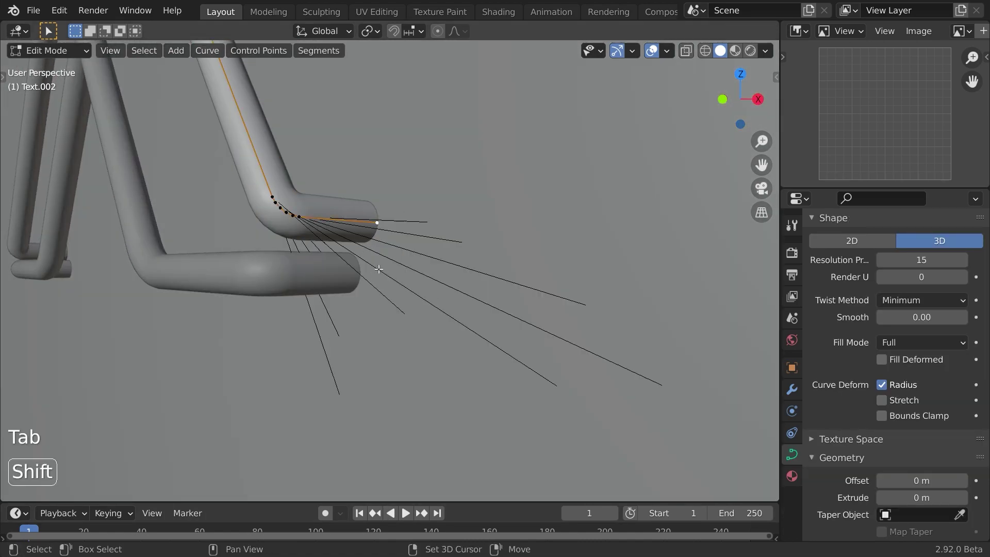
pyautogui.hotkey('shift', 's')
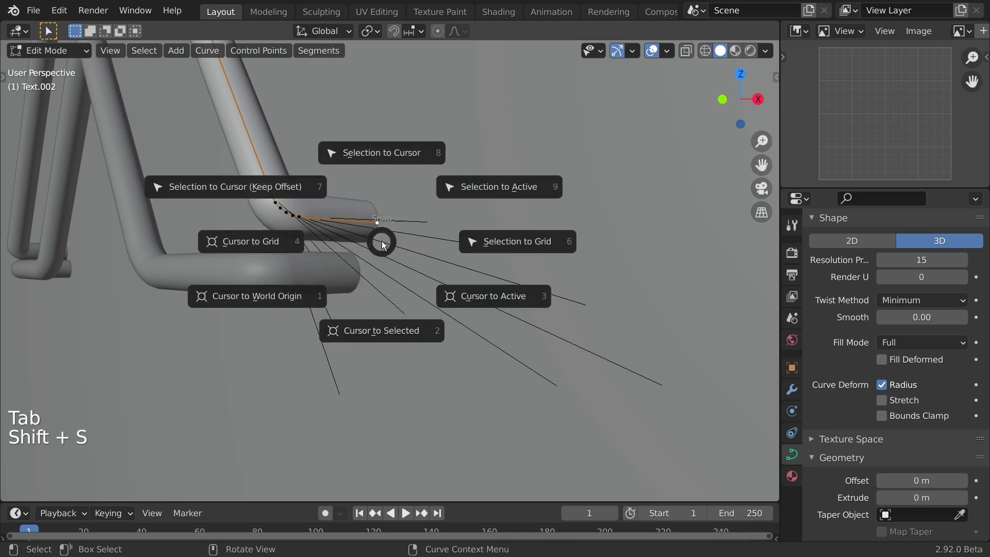
pyautogui.click(366, 333)
pyautogui.press('Tab')
# Add a mesh circle with 8 vertices at the 3D cursor
pyautogui.hotkey('shift', 'a')
pyautogui.moveTo(339, 195)
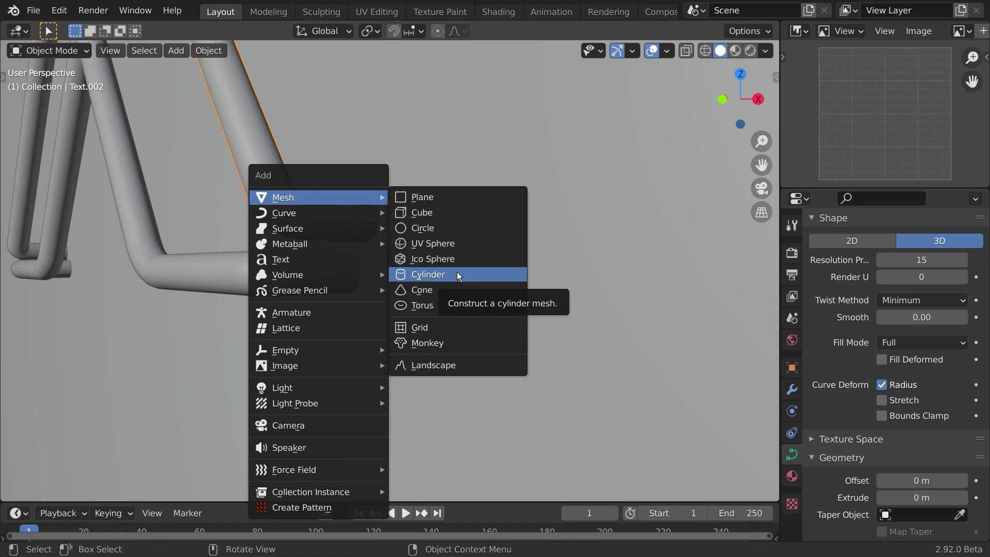
pyautogui.click(441, 234)
pyautogui.click(15, 491)
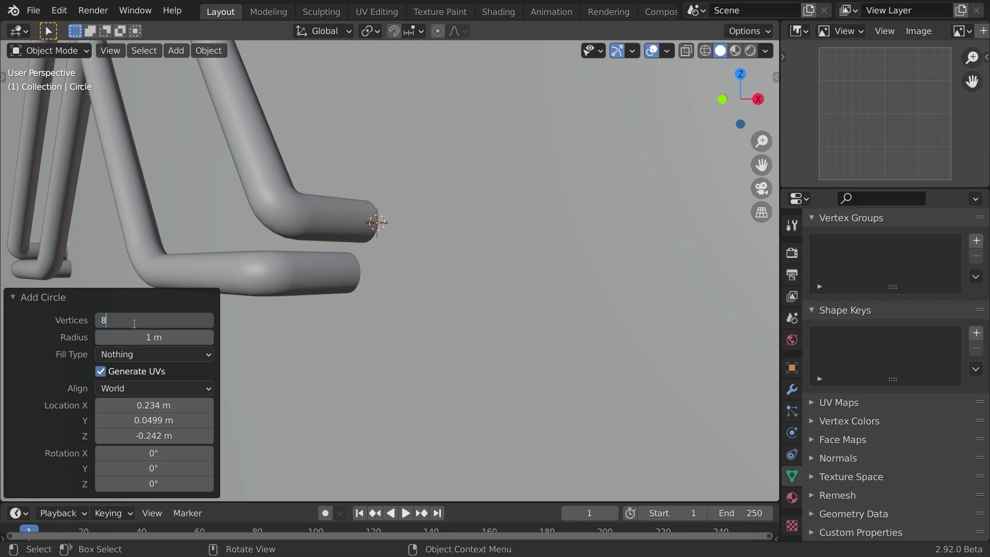
# Scale the circle down to roughly twice the tube's width and move it about 0.073 m along X, clear of the tube end
pyautogui.press('KP_1')
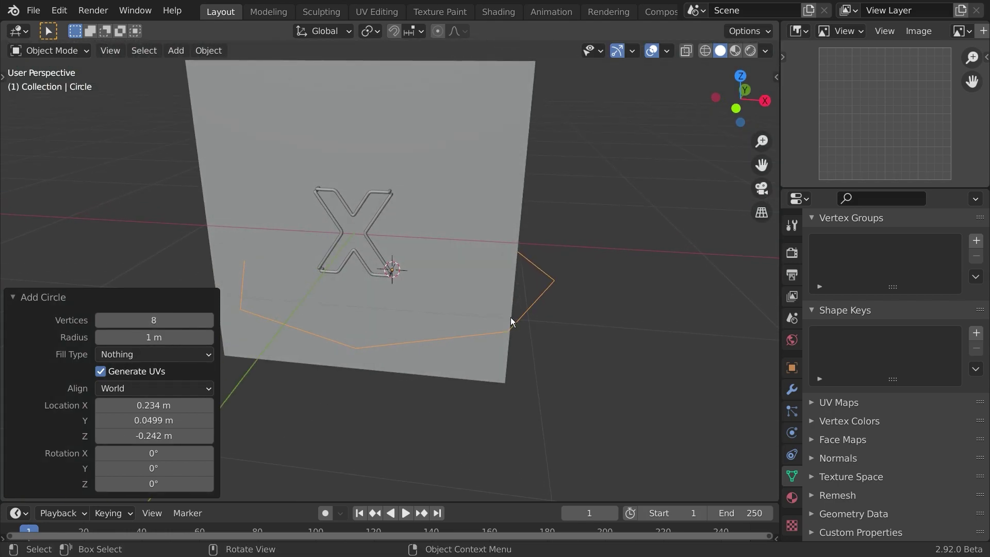
pyautogui.press('s')
pyautogui.click(451, 281)
pyautogui.scroll(5, 626, 298)
pyautogui.press('s')
pyautogui.click(468, 274)
pyautogui.scroll(4, 455, 287)
pyautogui.keyDown('shift'); pyautogui.moveTo(456, 287); pyautogui.dragTo(252, 273, button='middle'); pyautogui.keyUp('shift')
pyautogui.press('g')
pyautogui.press('y')
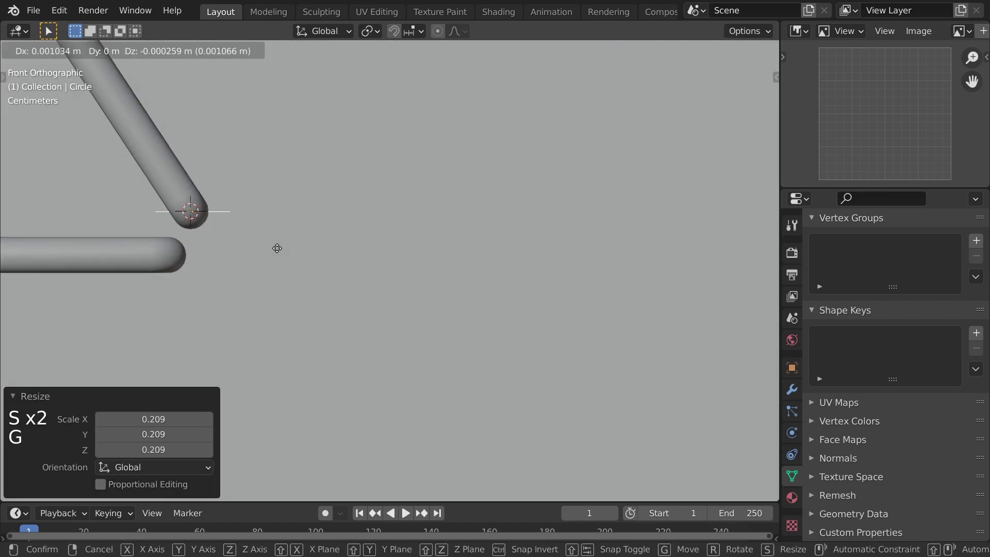
pyautogui.click(382, 247)
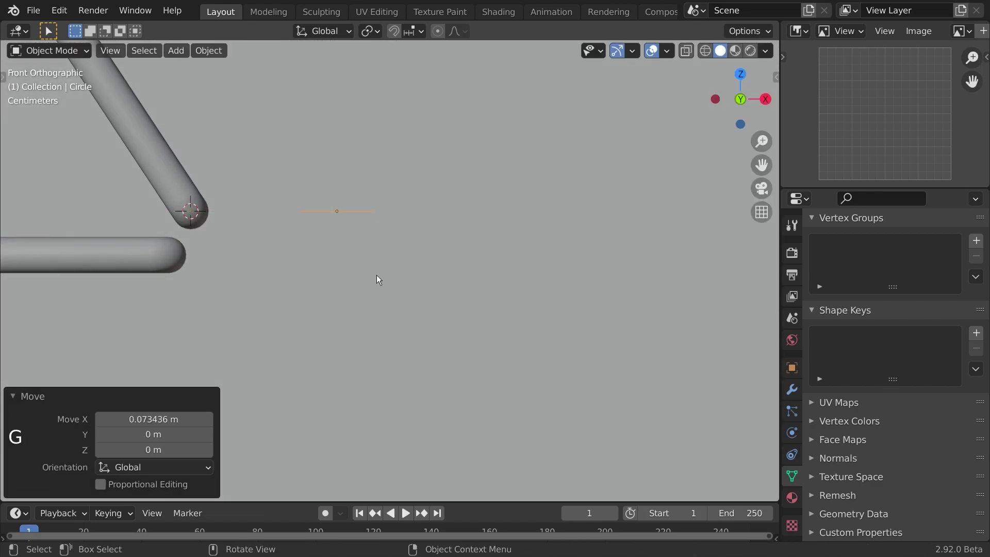
# Isolate the circle in local view, extrude it about 0.089 m down along Z and adjust the bottom ring's height
pyautogui.press('KP_Divide')
pyautogui.moveTo(362, 272); pyautogui.dragTo(388, 346, button='middle')
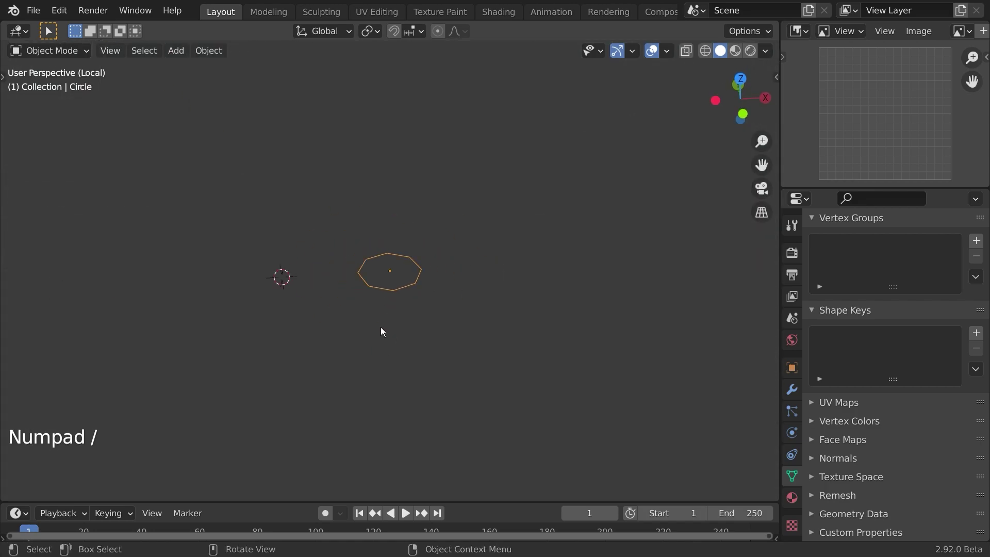
pyautogui.press('KP_1')
pyautogui.press('Tab')
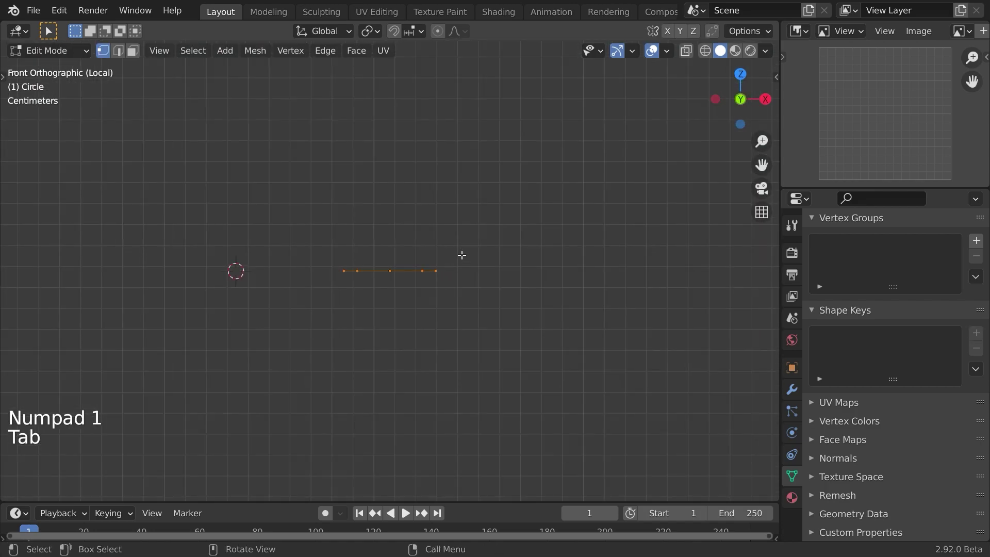
pyautogui.press('e')
pyautogui.press('z')
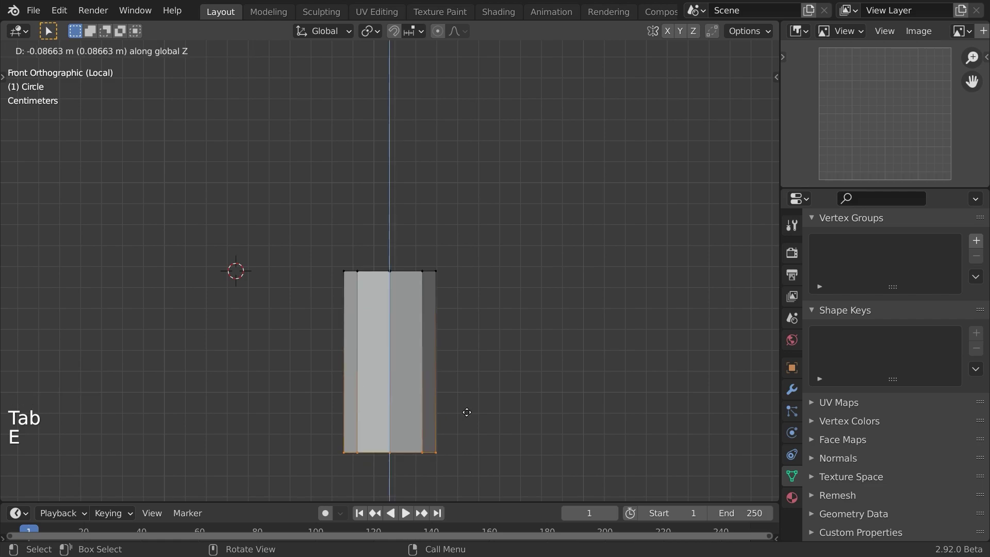
pyautogui.click(467, 412)
pyautogui.keyDown('shift'); pyautogui.moveTo(464, 422); pyautogui.dragTo(454, 382, button='middle'); pyautogui.keyUp('shift')
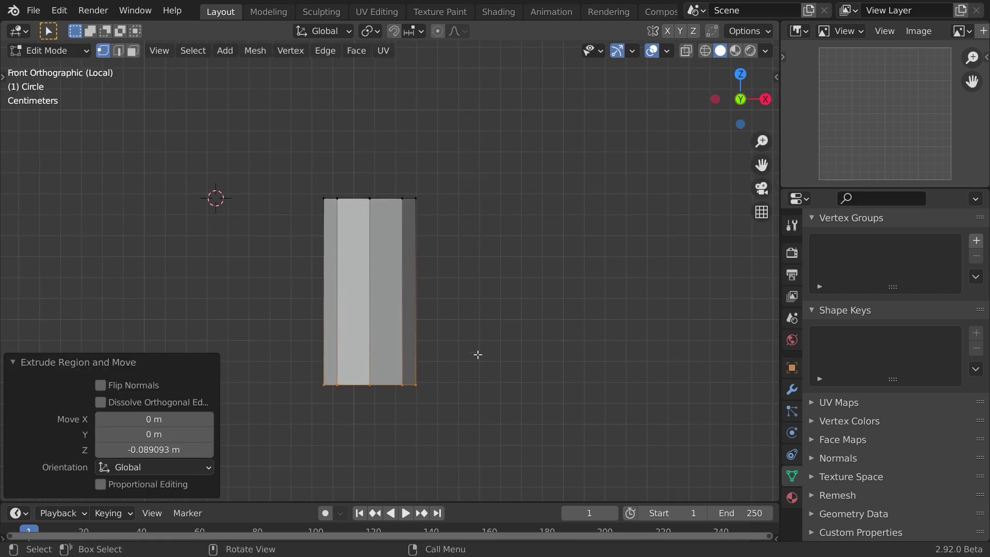
pyautogui.press('g')
pyautogui.press('z')
pyautogui.click(451, 332)
# Extrude the cylinder's top edge loop upward and scale the new ring to about 0.67 to start a rounded cap
pyautogui.keyDown('alt'); pyautogui.click(391, 198); pyautogui.keyUp('alt')
pyautogui.moveTo(391, 196); pyautogui.dragTo(461, 343, button='middle')
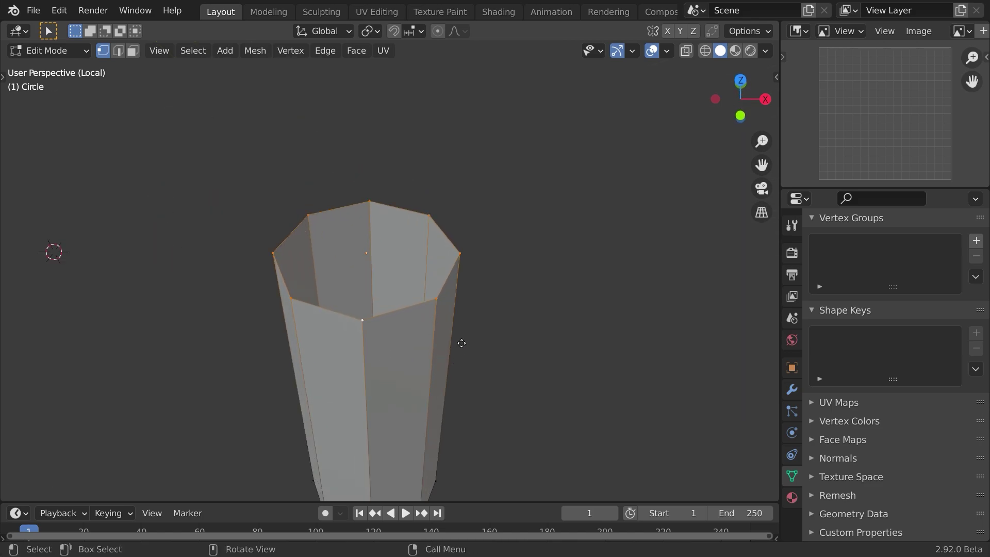
pyautogui.press('e')
pyautogui.click(460, 326)
pyautogui.press('s')
pyautogui.click(452, 319)
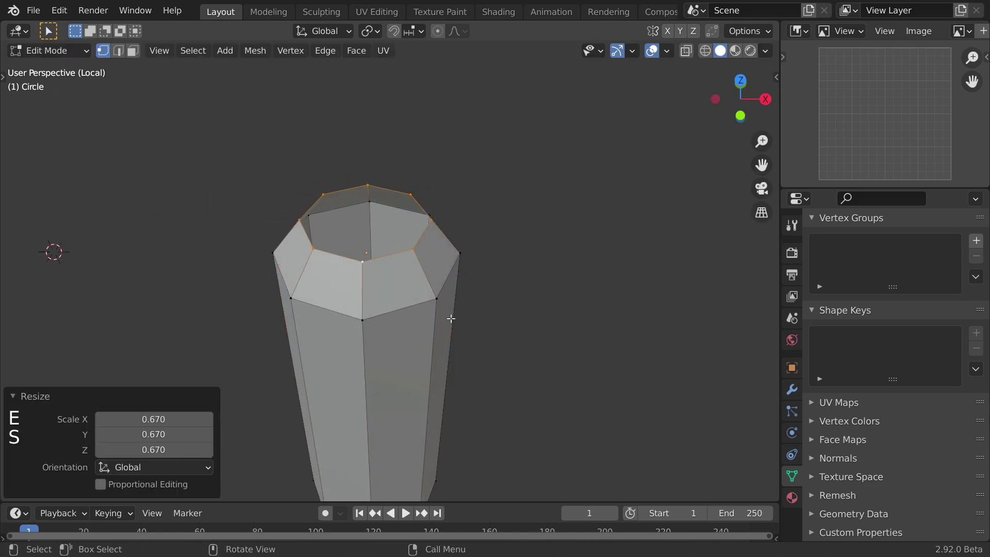
# Extrude a second, smaller ring on the top cap and adjust its height along Z
pyautogui.moveTo(451, 319); pyautogui.dragTo(508, 362, button='middle')
pyautogui.press('e')
pyautogui.click(495, 331)
pyautogui.press('s')
pyautogui.click(463, 335)
pyautogui.press('g')
pyautogui.press('z')
pyautogui.click(459, 366)
# Extrude and shrink a last ring on the top cap, adjust it along Z and merge its vertices at centre
pyautogui.press('e')
pyautogui.click(491, 347)
pyautogui.press('s')
pyautogui.click(395, 320)
pyautogui.press('g')
pyautogui.press('z')
pyautogui.click(411, 315)
pyautogui.press('m')
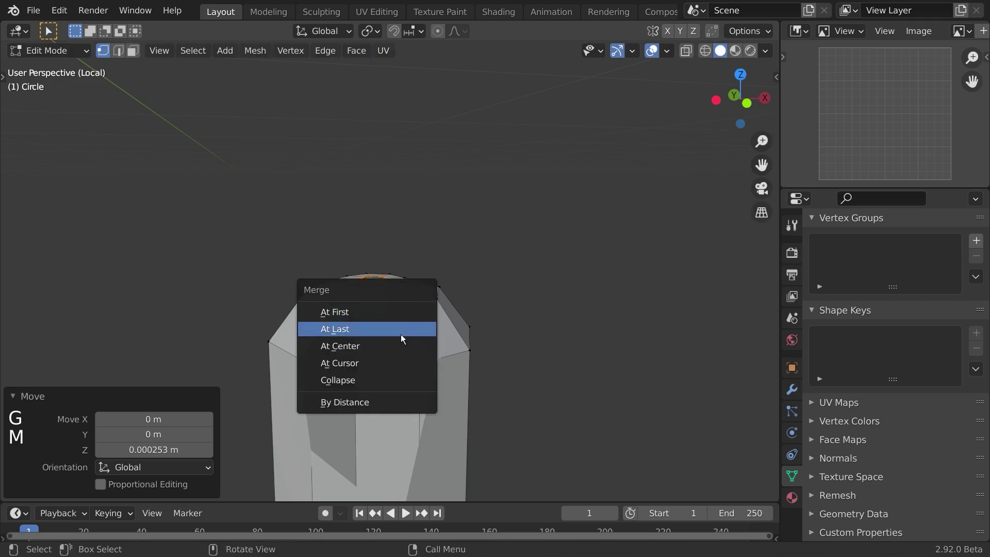
pyautogui.click(391, 343)
# Extrude the cylinder's bottom edge loop, scale the new ring down and move it down along Z to form a taper
pyautogui.press('KP_1')
pyautogui.scroll(-5, 404, 361)
pyautogui.keyDown('shift'); pyautogui.moveTo(422, 309); pyautogui.dragTo(450, 52, button='middle'); pyautogui.keyUp('shift')
pyautogui.scroll(3, 444, 234)
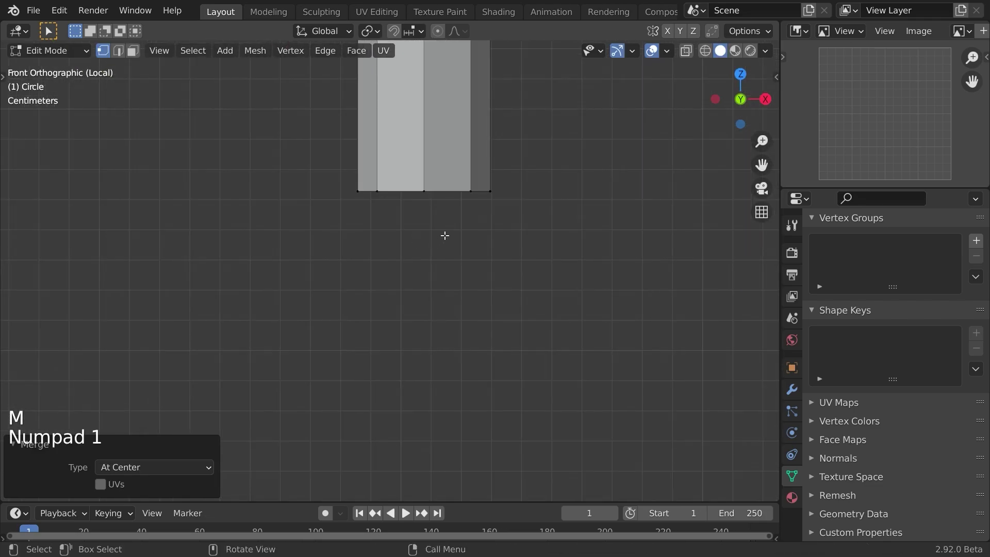
pyautogui.keyDown('alt'); pyautogui.click(420, 196); pyautogui.keyUp('alt')
pyautogui.keyDown('shift'); pyautogui.moveTo(457, 217); pyautogui.dragTo(402, 356, button='middle'); pyautogui.keyUp('shift')
pyautogui.keyDown('shift'); pyautogui.moveTo(447, 238); pyautogui.dragTo(448, 198, button='middle'); pyautogui.keyUp('shift')
pyautogui.press('e')
pyautogui.rightClick(521, 321)
pyautogui.press('s')
pyautogui.click(456, 315)
pyautogui.press('g')
pyautogui.press('z')
pyautogui.click(455, 358)
# Extrude a second ring about 0.014 m below the taper, adjust its size and fine-tune its height along Z
pyautogui.keyDown('shift'); pyautogui.moveTo(455, 330); pyautogui.dragTo(444, 253, button='middle'); pyautogui.keyUp('shift')
pyautogui.press('e')
pyautogui.click(453, 343)
pyautogui.press('s')
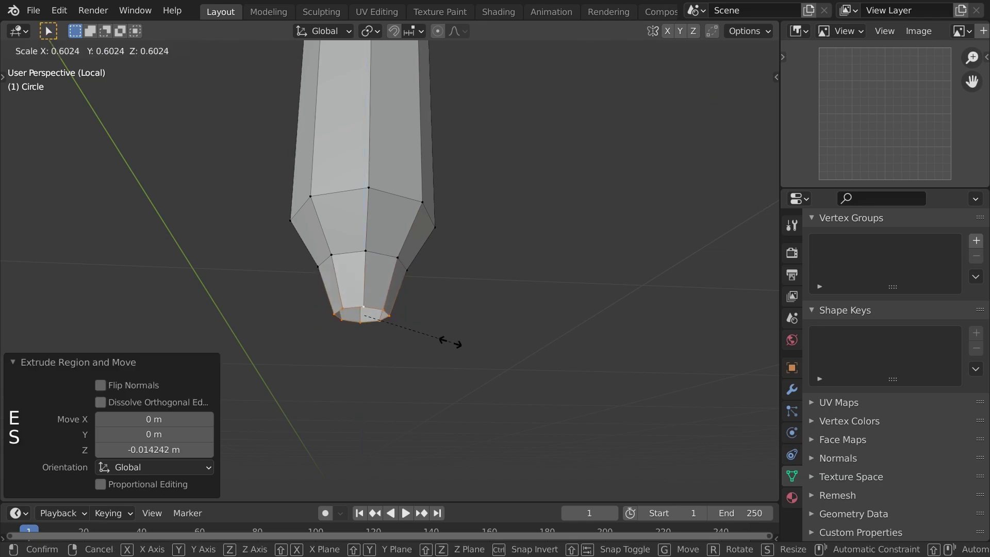
pyautogui.click(459, 350)
pyautogui.press('s')
pyautogui.click(482, 355)
pyautogui.press('g')
pyautogui.press('z')
pyautogui.click(459, 344)
# Extrude the bottom rim inward at a scale of 0.787 and extrude it about 0.015 m up along Z inside the opening
pyautogui.press('e')
pyautogui.press('s')
pyautogui.click(458, 332)
pyautogui.moveTo(458, 332); pyautogui.dragTo(445, 365, button='middle')
pyautogui.press('e')
pyautogui.press('y')
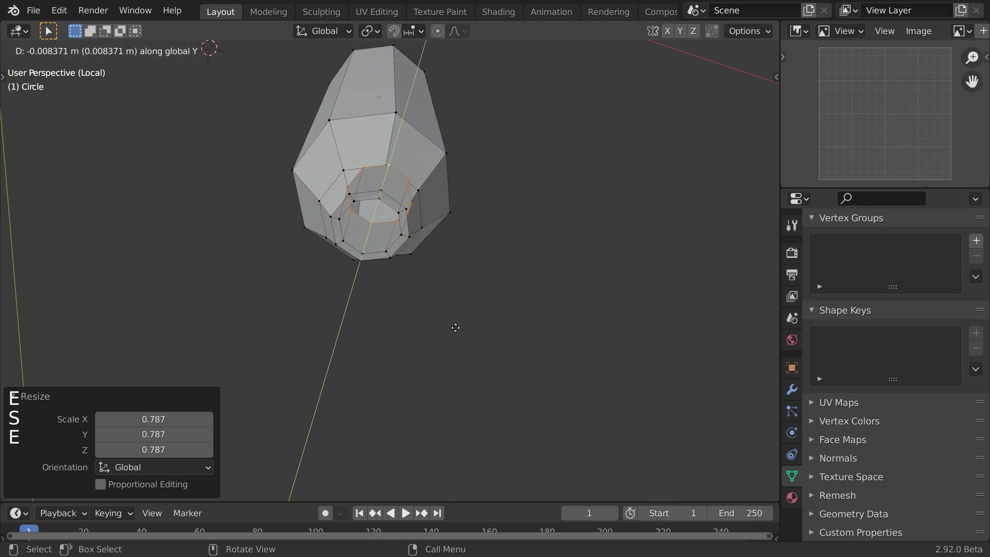
pyautogui.press('z')
pyautogui.press('Escape')
# Extrude and shrink the inner ring twice, merge its vertices to close the recess and leave Edit Mode
pyautogui.press('e')
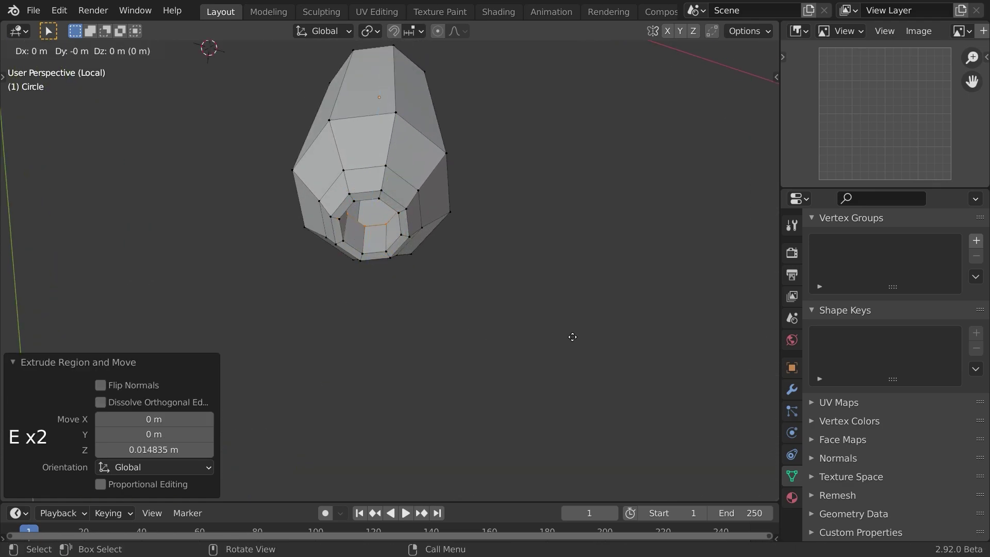
pyautogui.press('s')
pyautogui.click(493, 283)
pyautogui.moveTo(494, 283); pyautogui.dragTo(533, 261, button='middle')
pyautogui.press('e')
pyautogui.press('s')
pyautogui.click(464, 229)
pyautogui.press('m')
pyautogui.click(462, 228)
pyautogui.press('Tab')
# Add one loop cut around the middle of the capsule body and scale it outward slightly
pyautogui.moveTo(462, 228); pyautogui.dragTo(348, 277, button='middle')
pyautogui.press('KP_1')
pyautogui.keyDown('shift'); pyautogui.moveTo(398, 212); pyautogui.dragTo(396, 284, button='middle'); pyautogui.keyUp('shift')
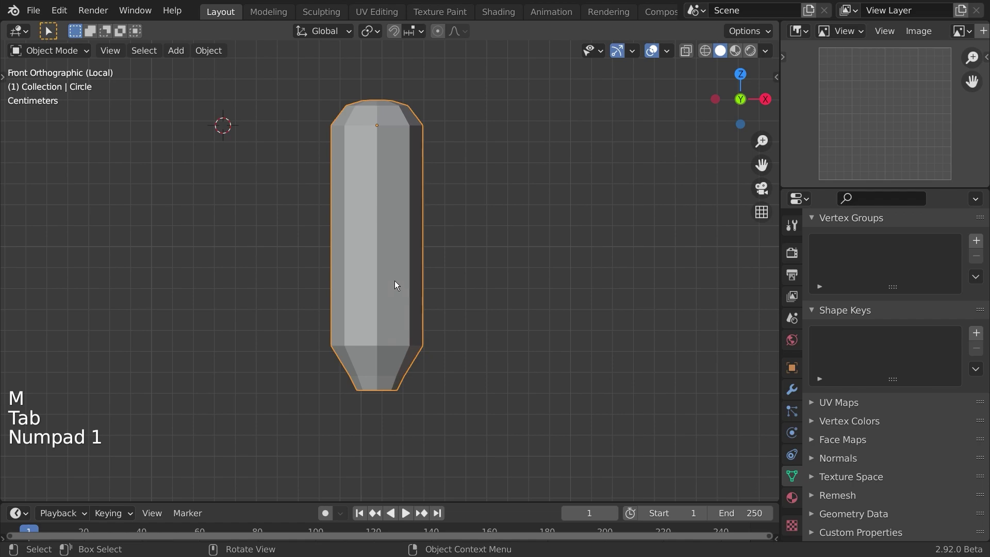
pyautogui.press('Tab')
pyautogui.press('s')
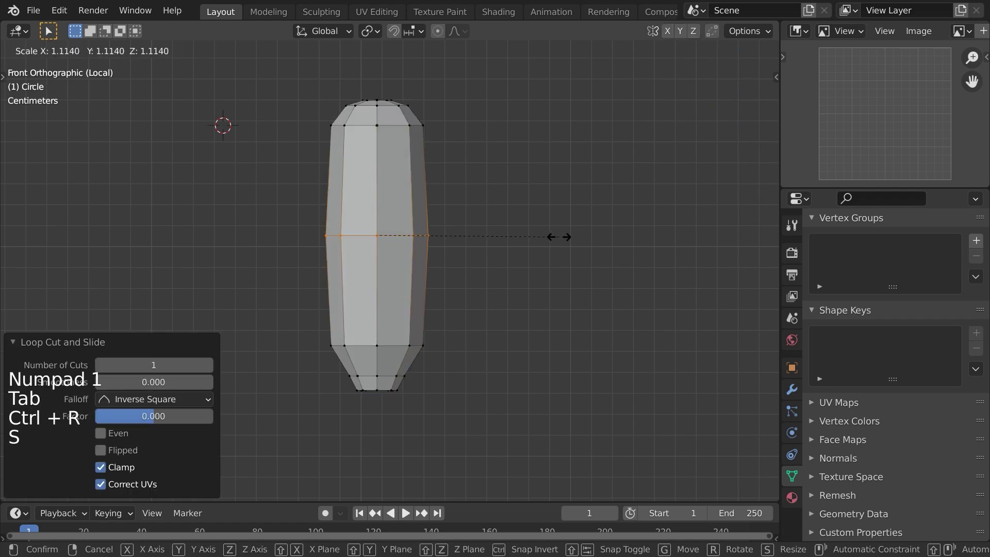
pyautogui.click(567, 237)
# Return to Object Mode and shade the capsule smooth
pyautogui.press('Tab')
pyautogui.rightClick(396, 239)
pyautogui.click(393, 224)
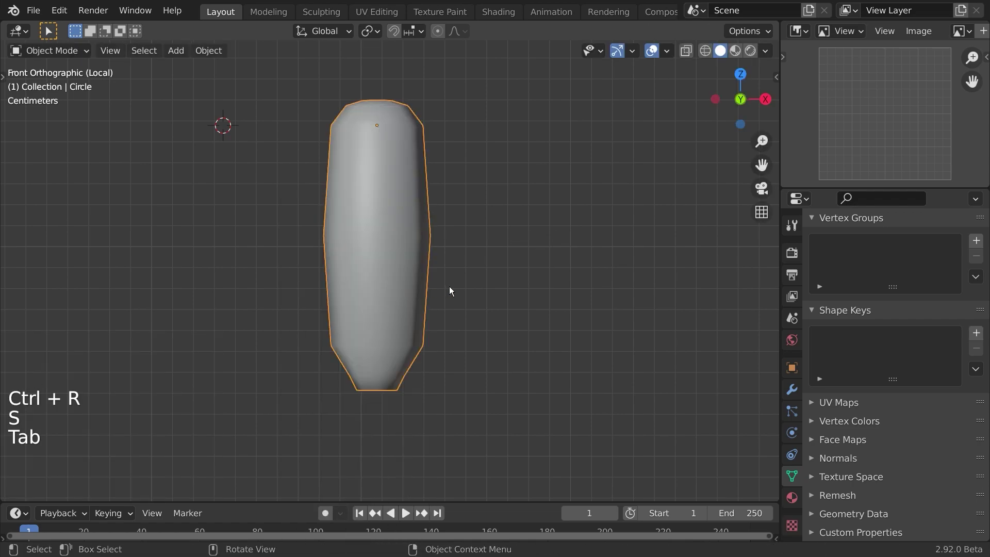
# Add a Subdivision Surface modifier to the capsule with the viewport level set to 2
pyautogui.scroll(-4, 446, 289)
pyautogui.press('a')
pyautogui.press('a')
pyautogui.click(425, 307)
pyautogui.click(791, 389)
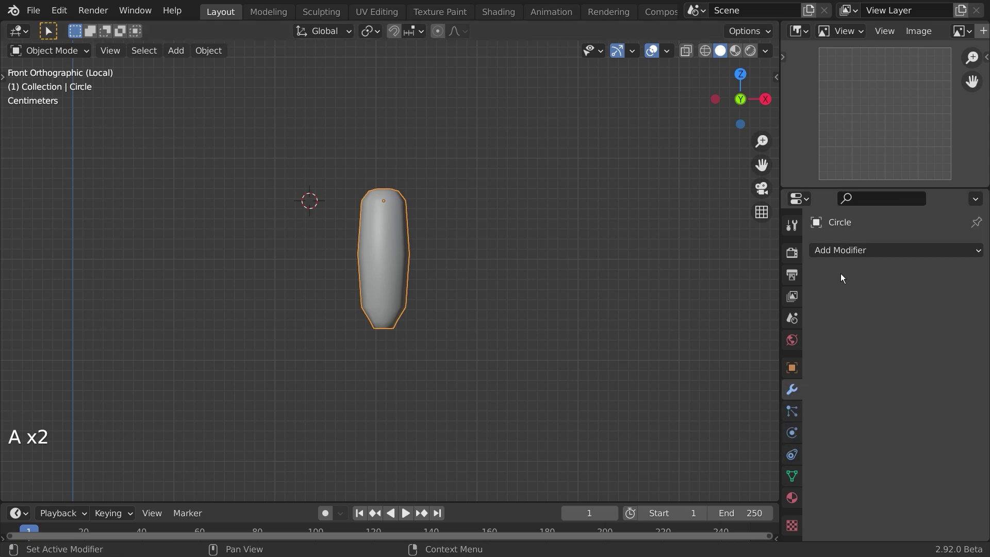
pyautogui.click(846, 251)
pyautogui.click(673, 531)
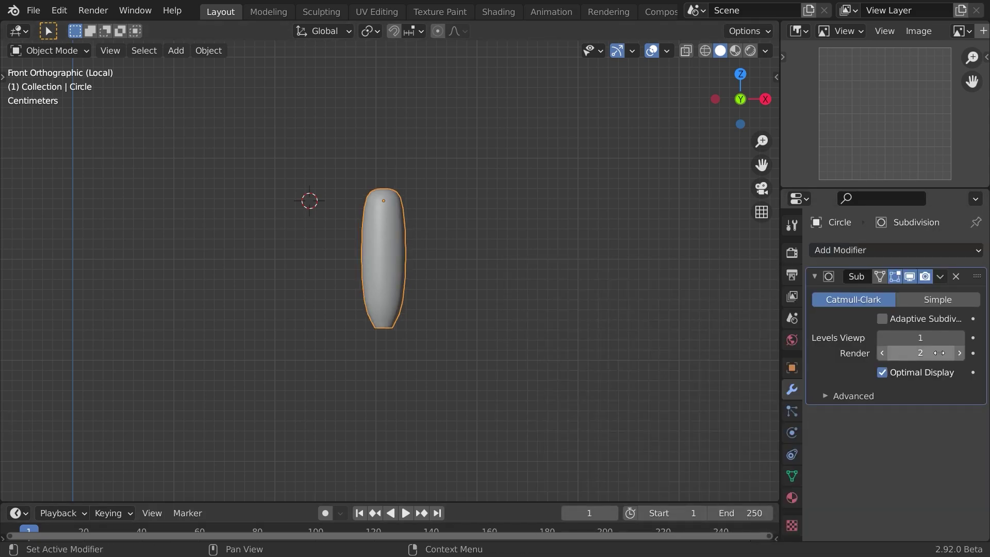
# Bevel the edge loop where the capsule's lower taper begins, using 2 segments and a width of about 0.022 m
pyautogui.scroll(4, 516, 324)
pyautogui.keyDown('shift'); pyautogui.moveTo(444, 289); pyautogui.dragTo(454, 316, button='middle'); pyautogui.keyUp('shift')
pyautogui.press('Tab')
pyautogui.scroll(2, 396, 376)
pyautogui.keyDown('shift'); pyautogui.moveTo(360, 424); pyautogui.dragTo(443, 312, button='middle'); pyautogui.keyUp('shift')
pyautogui.scroll(2, 412, 330)
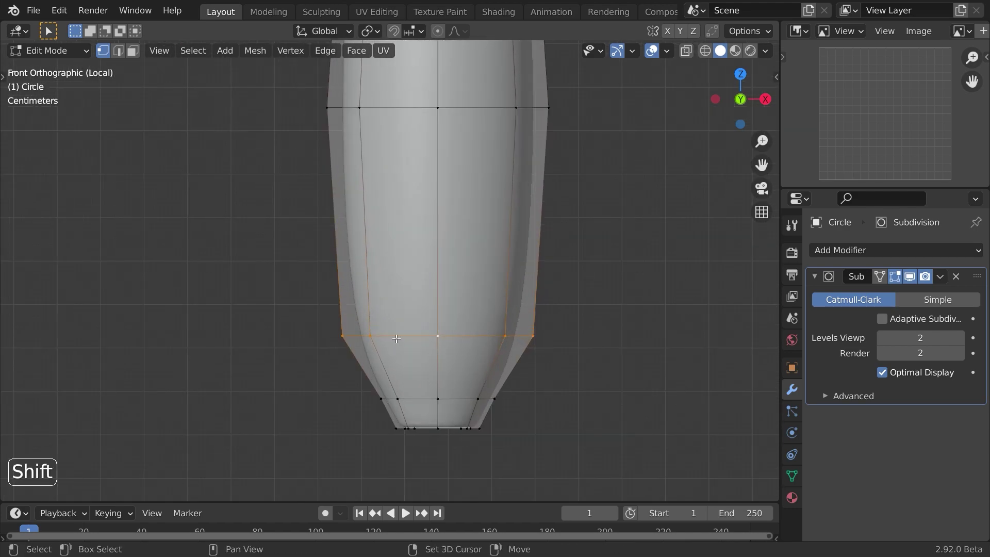
pyautogui.keyDown('shift'); pyautogui.moveTo(521, 354); pyautogui.dragTo(493, 345, button='middle'); pyautogui.keyUp('shift')
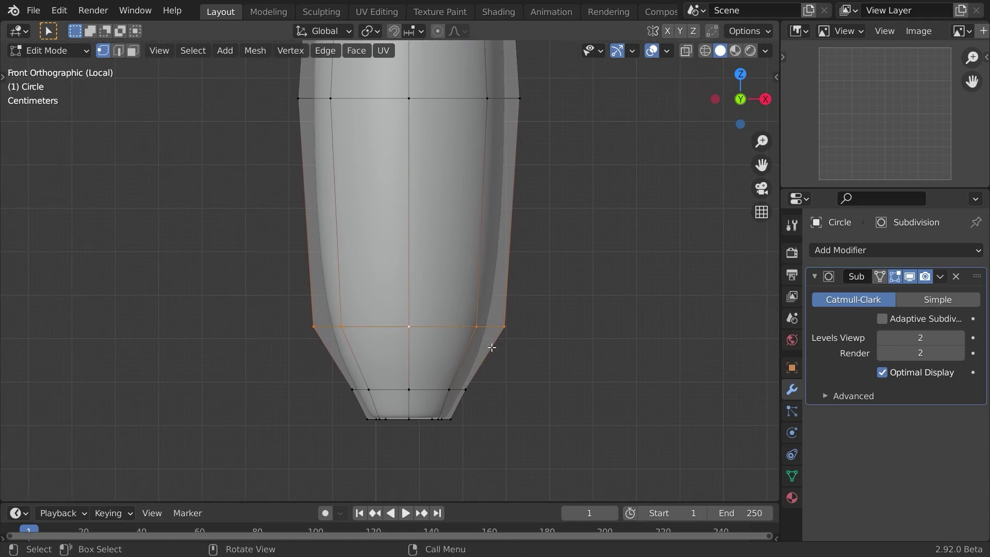
pyautogui.hotkey('ctrl', 'b')
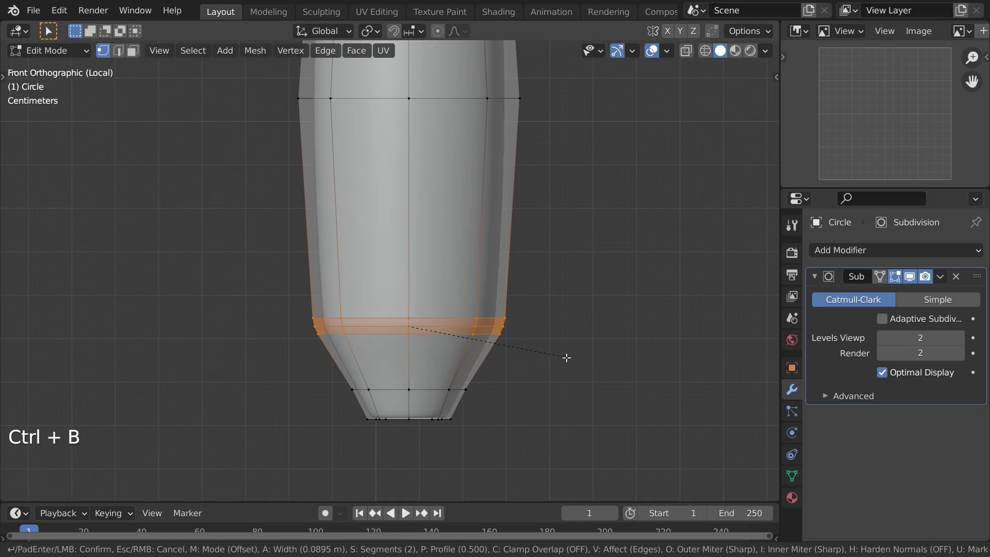
pyautogui.click(550, 360)
pyautogui.scroll(-1, 484, 221)
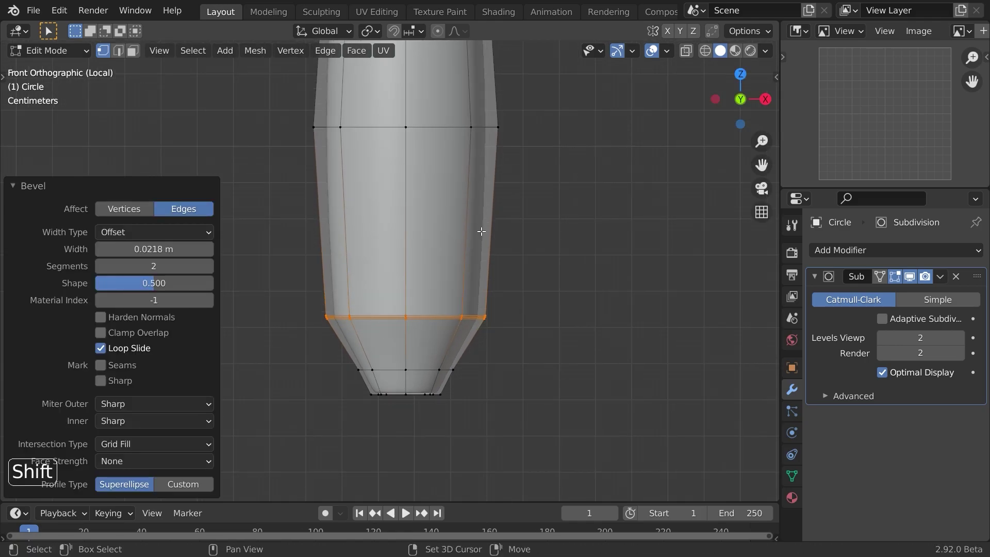
# Bevel the edge loop just below the capsule's rounded top with a narrow two-segment bevel
pyautogui.keyDown('shift'); pyautogui.moveTo(484, 221); pyautogui.dragTo(480, 323, button='middle'); pyautogui.keyUp('shift')
pyautogui.keyDown('shift'); pyautogui.moveTo(383, 60); pyautogui.dragTo(370, 188, button='middle'); pyautogui.keyUp('shift')
pyautogui.keyDown('alt'); pyautogui.click(371, 189); pyautogui.keyUp('alt')
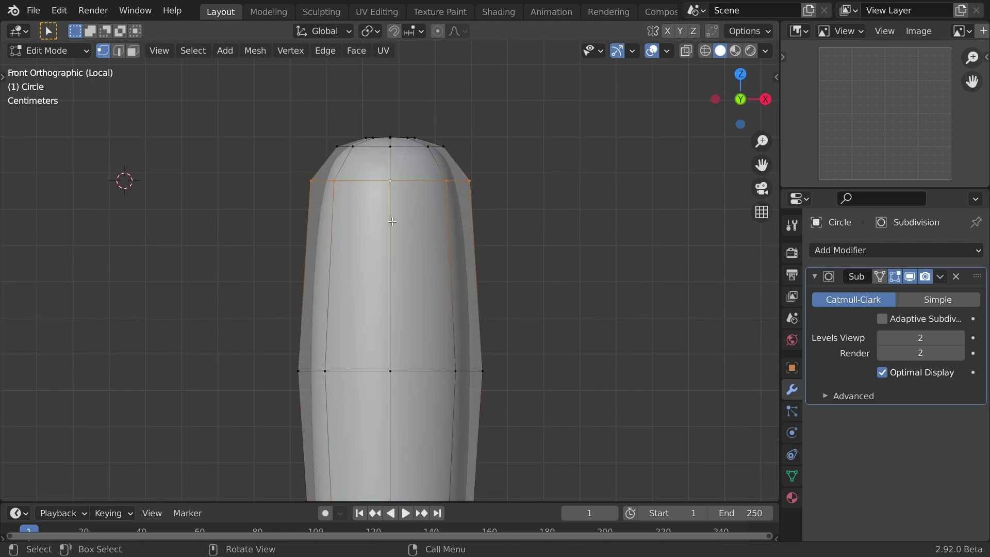
pyautogui.press('Tab')
pyautogui.scroll(-4, 433, 331)
pyautogui.keyDown('shift'); pyautogui.moveTo(450, 446); pyautogui.dragTo(442, 391, button='middle'); pyautogui.keyUp('shift')
pyautogui.press('a')
pyautogui.press('a')
pyautogui.moveTo(481, 365); pyautogui.dragTo(361, 284, button='middle')
pyautogui.press('KP_1')
pyautogui.press('Tab')
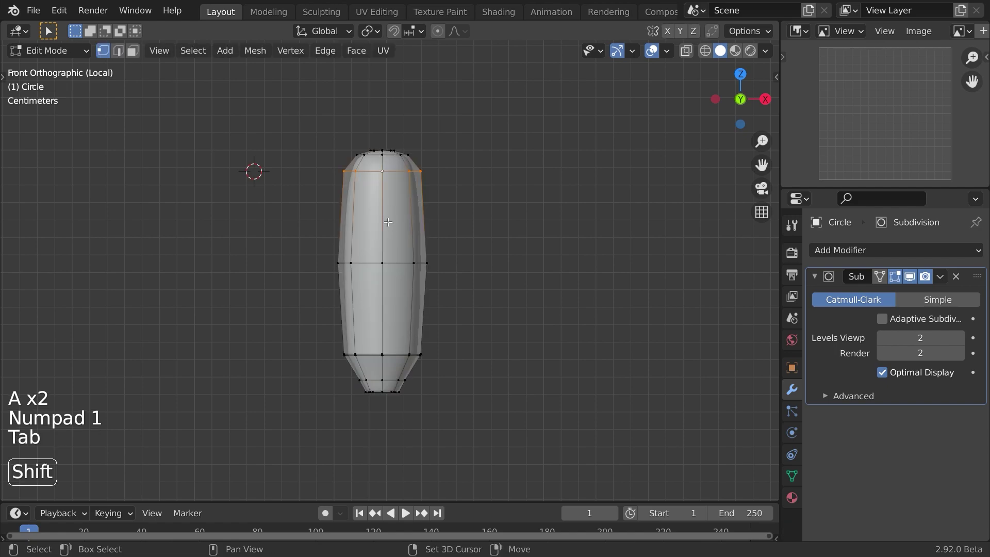
pyautogui.keyDown('shift'); pyautogui.moveTo(381, 191); pyautogui.dragTo(383, 246, button='middle'); pyautogui.keyUp('shift')
pyautogui.scroll(3, 383, 246)
pyautogui.hotkey('ctrl', 'b')
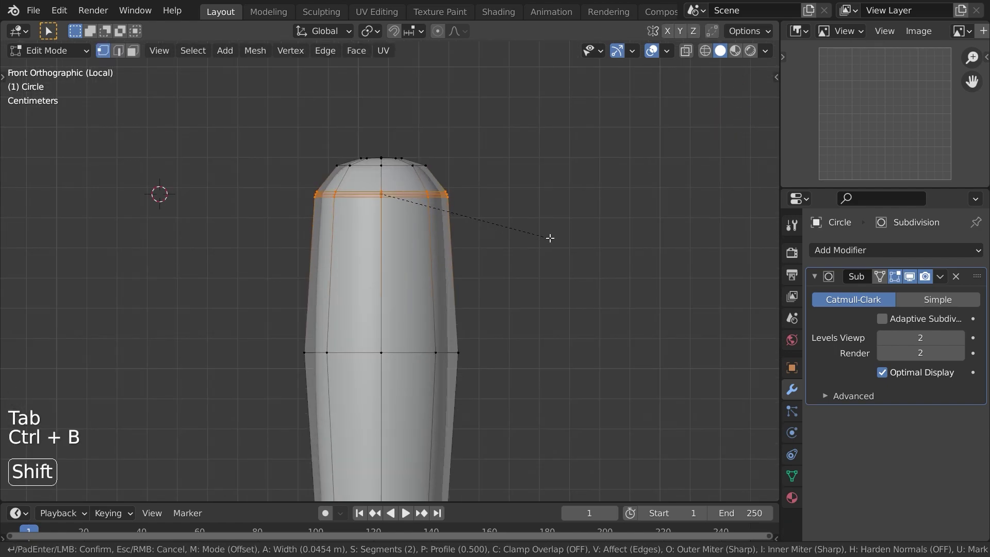
pyautogui.click(538, 235)
pyautogui.press('Tab')
pyautogui.scroll(-2, 538, 249)
# Rescale the bevelled upper loop slightly, return to Object Mode and save the file
pyautogui.press('Tab')
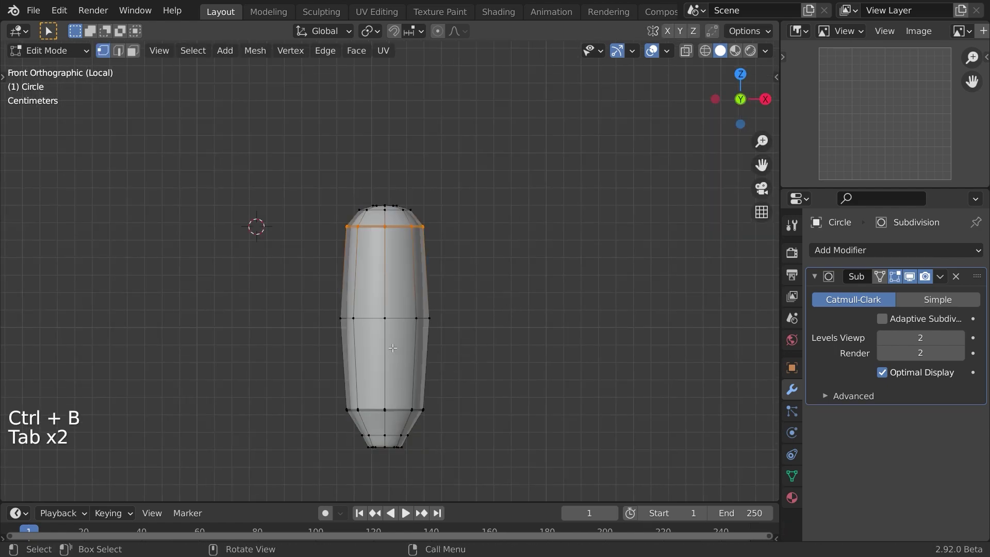
pyautogui.press('s')
pyautogui.click(497, 335)
pyautogui.press('Tab')
pyautogui.moveTo(497, 335); pyautogui.dragTo(472, 384, button='middle')
pyautogui.press('KP_1')
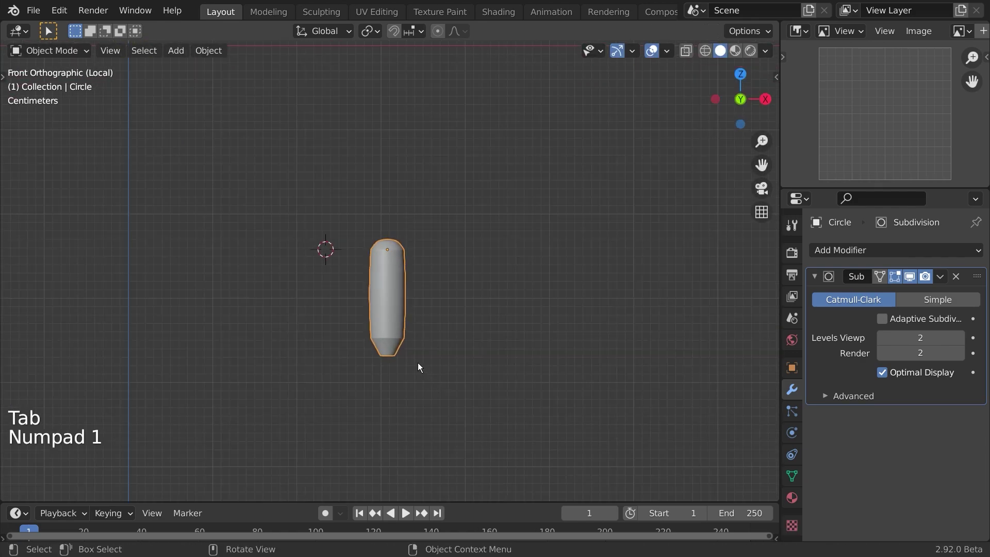
pyautogui.scroll(5, 417, 335)
pyautogui.moveTo(413, 298)
pyautogui.keyDown('shift'); pyautogui.mouseDown(button='middle')
pyautogui.moveTo(400, 263)
pyautogui.moveTo(405, 173)
pyautogui.moveTo(449, 190)
pyautogui.moveTo(431, 386)
pyautogui.moveTo(407, 305)
pyautogui.mouseUp(button='middle'); pyautogui.keyUp('shift')
pyautogui.scroll(-2, 465, 293)
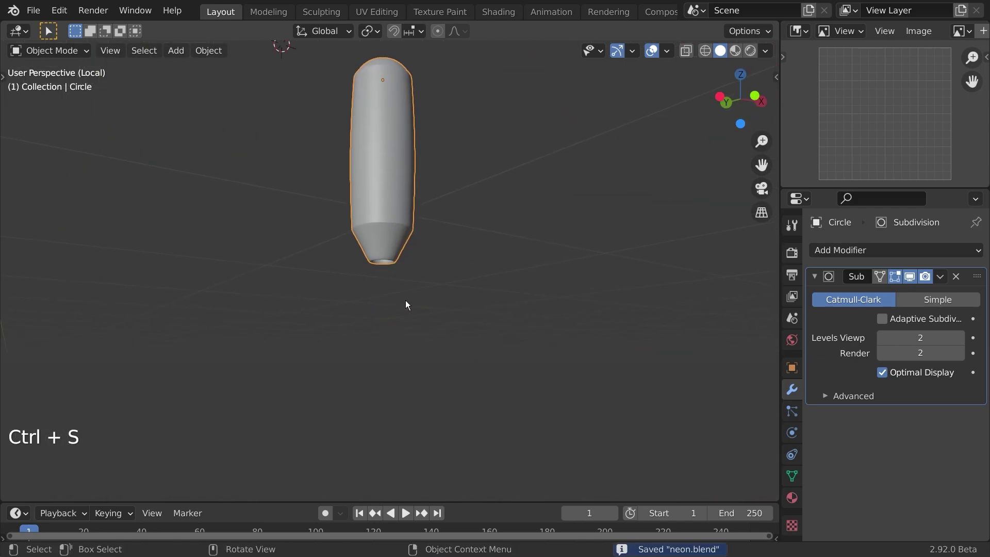
# Leave the isolated local view and shrink the capsule to suit the neon tubes
pyautogui.press('KP_Divide')
pyautogui.press('KP_1')
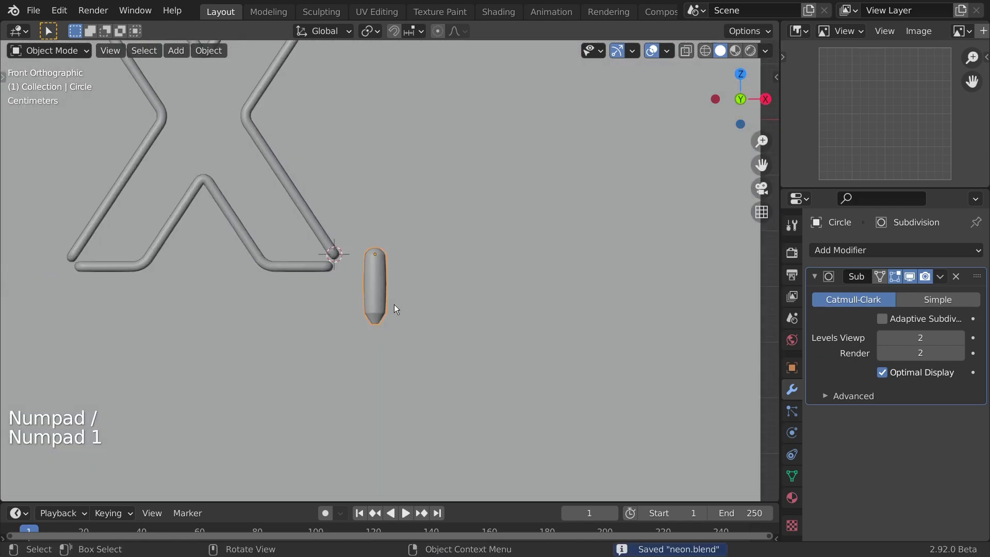
pyautogui.scroll(3, 330, 351)
pyautogui.keyDown('shift'); pyautogui.moveTo(330, 352); pyautogui.dragTo(490, 337, button='middle'); pyautogui.keyUp('shift')
pyautogui.press('s')
pyautogui.click(413, 273)
# Move the capsule over the tube ends at the X's lower right corner and tilt it to span both
pyautogui.scroll(1, 400, 275)
pyautogui.press('g')
pyautogui.click(369, 283)
pyautogui.press('r')
pyautogui.click(454, 350)
# Scale the capsule uniformly by 0.920
pyautogui.scroll(4, 330, 255)
pyautogui.keyDown('shift'); pyautogui.moveTo(373, 250); pyautogui.dragTo(609, 387, button='middle'); pyautogui.keyUp('shift')
pyautogui.scroll(3, 491, 303)
pyautogui.press('s')
pyautogui.click(579, 322)
pyautogui.scroll(-1, 562, 296)
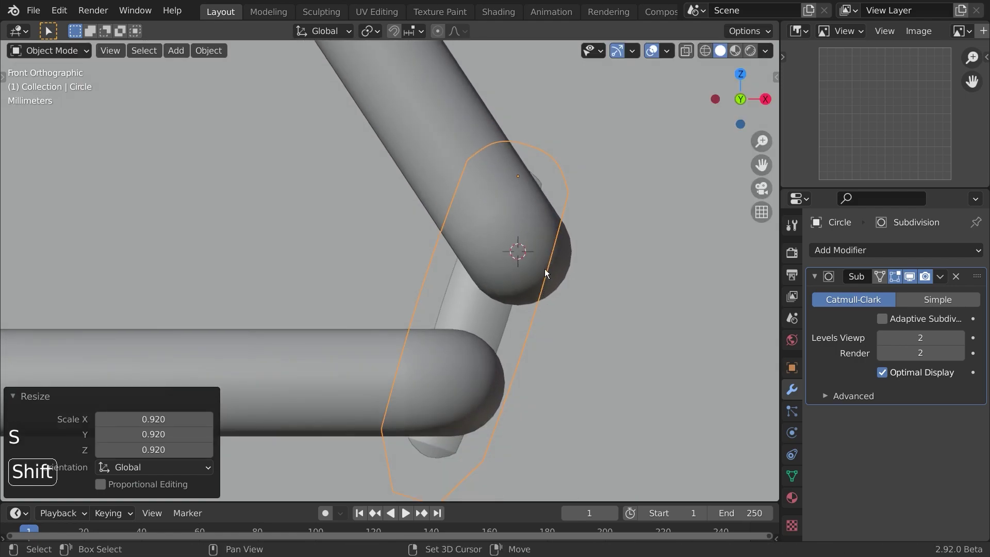
# Reposition the capsule over the two tube ends, rotate it a further 8° and nudge it into line
pyautogui.keyDown('shift'); pyautogui.moveTo(546, 271); pyautogui.dragTo(517, 177, button='middle'); pyautogui.keyUp('shift')
pyautogui.press('g')
pyautogui.click(556, 273)
pyautogui.press('r')
pyautogui.click(540, 383)
pyautogui.press('g')
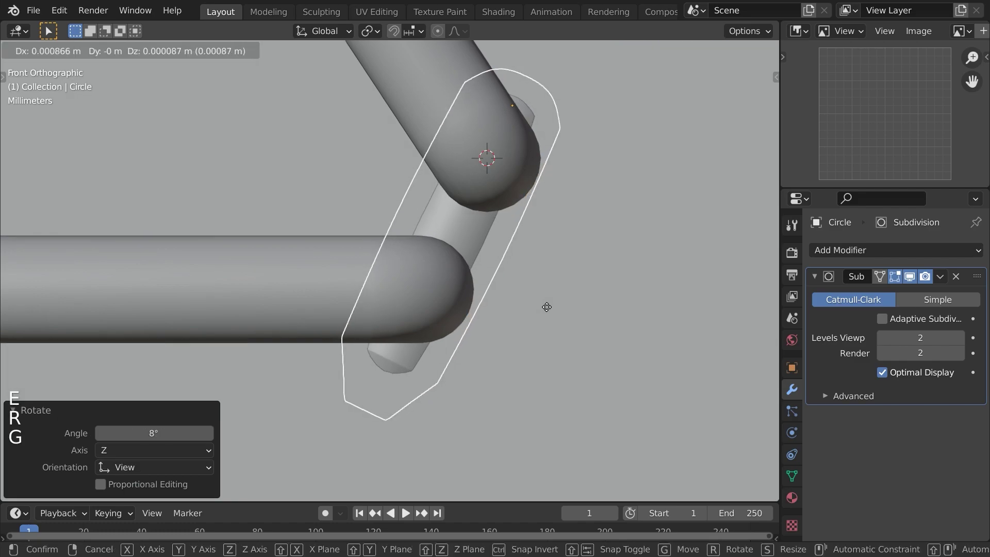
pyautogui.click(548, 313)
# Move the capsule along the Y axis onto the tube ends in the right side view
pyautogui.press('KP_3')
pyautogui.scroll(1, 310, 285)
pyautogui.keyDown('shift'); pyautogui.moveTo(301, 284); pyautogui.dragTo(595, 349, button='middle'); pyautogui.keyUp('shift')
pyautogui.press('g')
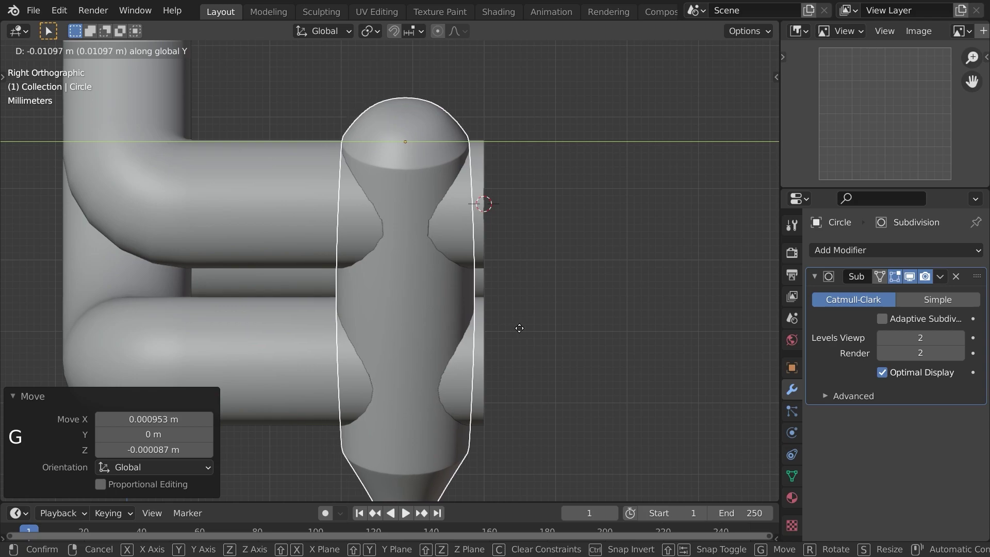
pyautogui.click(470, 346)
# Reselect the capsule in a perspective view and fine-tune its position along Y around the tube ends
pyautogui.moveTo(469, 345); pyautogui.dragTo(610, 348, button='middle')
pyautogui.press('a')
pyautogui.press('a')
pyautogui.scroll(-5, 577, 318)
pyautogui.moveTo(516, 260); pyautogui.dragTo(487, 232, button='middle')
pyautogui.click(402, 288)
pyautogui.scroll(5, 411, 319)
pyautogui.moveTo(431, 317)
pyautogui.mouseDown(button='middle')
pyautogui.moveTo(528, 298)
pyautogui.moveTo(425, 306)
pyautogui.mouseUp(button='middle')
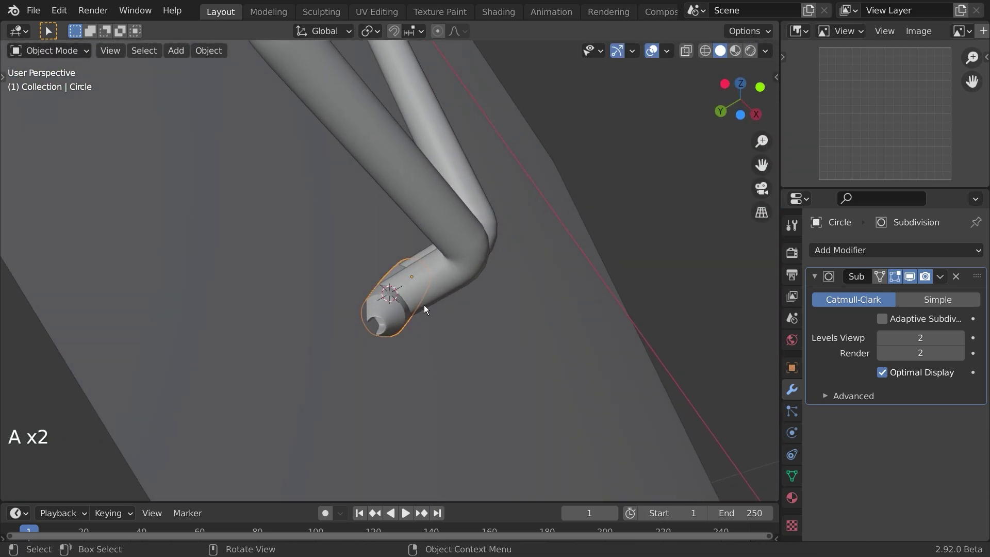
pyautogui.press('g')
pyautogui.click(419, 306)
pyautogui.moveTo(419, 306); pyautogui.dragTo(404, 377, button='middle')
pyautogui.press('y')
pyautogui.click(463, 335)
pyautogui.press('a')
pyautogui.press('a')
# Scale the capsule down slightly to about 0.97 in the front view
pyautogui.press('KP_1')
pyautogui.scroll(-7, 418, 364)
pyautogui.scroll(11, 391, 298)
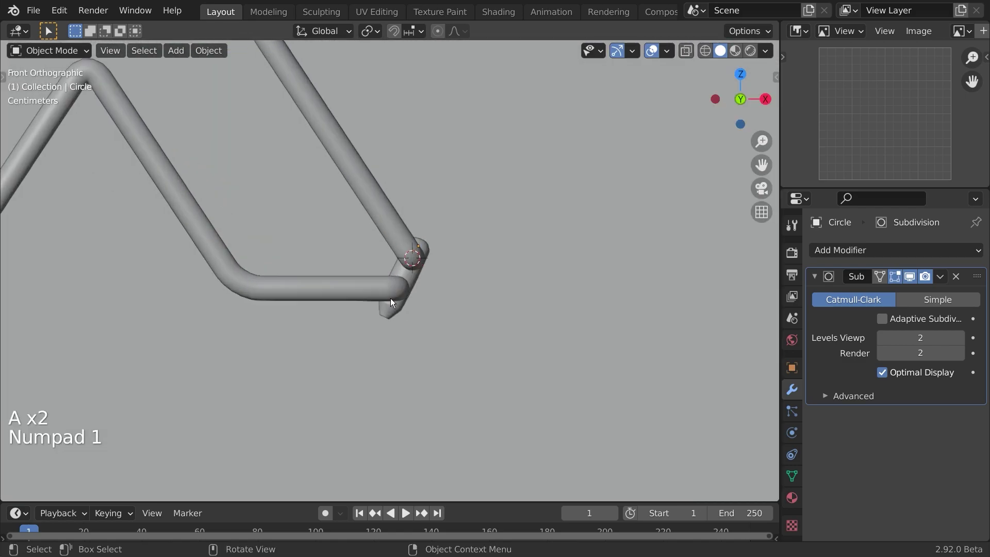
pyautogui.click(417, 286)
pyautogui.scroll(-7, 432, 329)
pyautogui.scroll(7, 432, 329)
pyautogui.press('s')
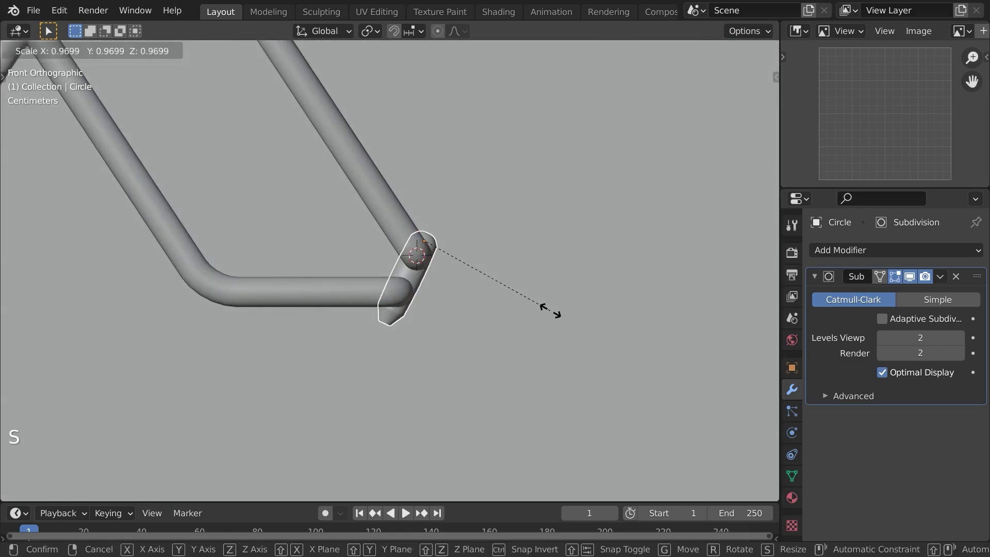
pyautogui.click(549, 311)
# Examine how the capsule fits the tube ends and the overall sign from the front
pyautogui.press('a')
pyautogui.press('a')
pyautogui.click(394, 314)
pyautogui.scroll(-2, 395, 352)
pyautogui.keyDown('shift'); pyautogui.moveTo(395, 351); pyautogui.dragTo(462, 265, button='middle'); pyautogui.keyUp('shift')
pyautogui.scroll(5, 462, 265)
pyautogui.keyDown('shift'); pyautogui.moveTo(516, 131); pyautogui.dragTo(410, 228, button='middle'); pyautogui.keyUp('shift')
pyautogui.scroll(-7, 410, 228)
pyautogui.scroll(5, 393, 323)
pyautogui.scroll(-4, 448, 228)
pyautogui.keyDown('shift'); pyautogui.moveTo(420, 355); pyautogui.dragTo(402, 312, button='middle'); pyautogui.keyUp('shift')
pyautogui.scroll(4, 403, 313)
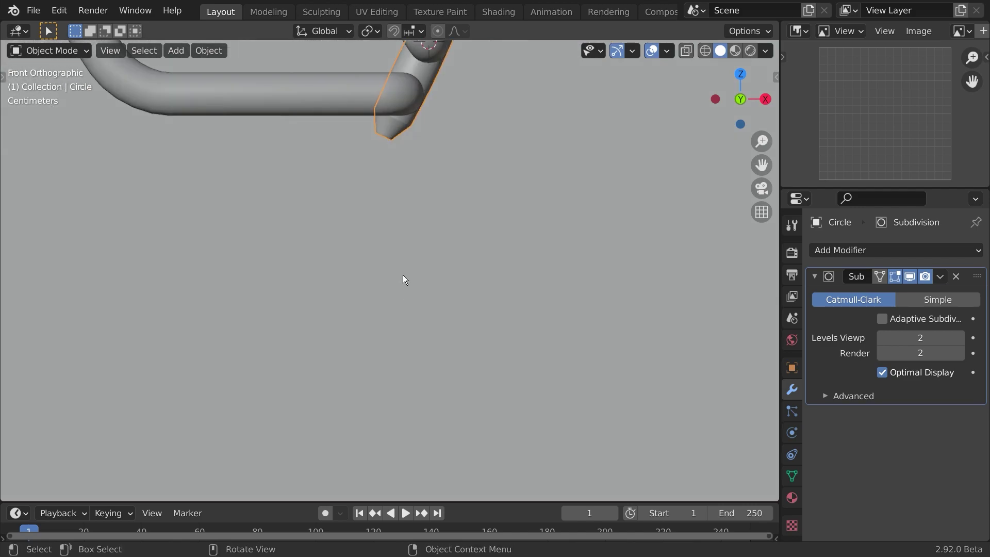
# Select the edge ring at the capsule's open tip, snap the 3D cursor to it and leave Edit Mode
pyautogui.press('Tab')
pyautogui.keyDown('alt'); pyautogui.click(383, 136); pyautogui.keyUp('alt')
pyautogui.moveTo(459, 147); pyautogui.dragTo(516, 104, button='middle')
pyautogui.scroll(4, 395, 157)
pyautogui.keyDown('alt'); pyautogui.scroll(1, 396, 157); pyautogui.keyUp('alt')
pyautogui.scroll(-1, 428, 100)
pyautogui.keyDown('shift'); pyautogui.moveTo(432, 101); pyautogui.dragTo(407, 231, button='middle'); pyautogui.keyUp('shift')
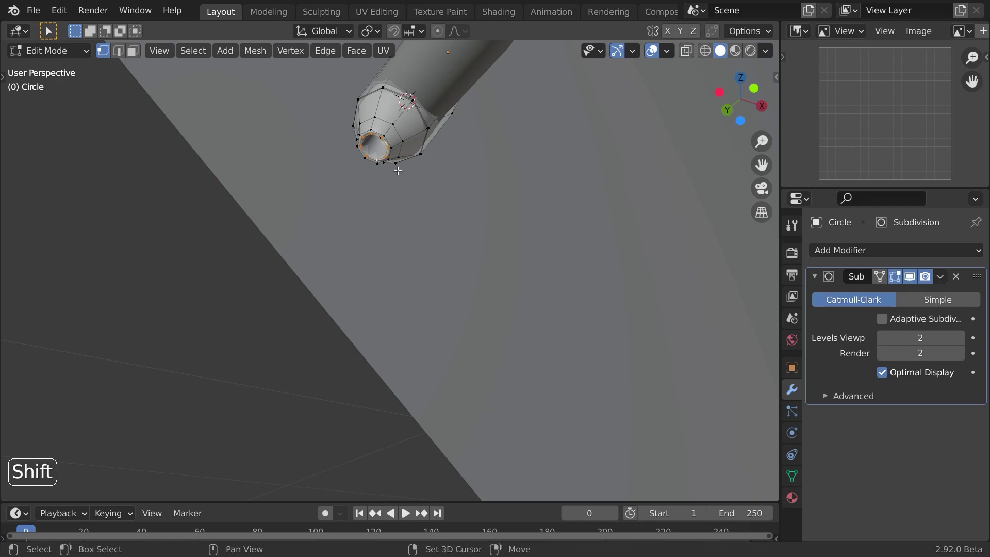
pyautogui.click(396, 251)
pyautogui.press('Tab')
pyautogui.scroll(-5, 396, 252)
# Add a Bezier curve at the 3D cursor in front view and switch the viewport to wireframe shading
pyautogui.press('KP_1')
pyautogui.scroll(4, 408, 268)
pyautogui.hotkey('shift', 'a')
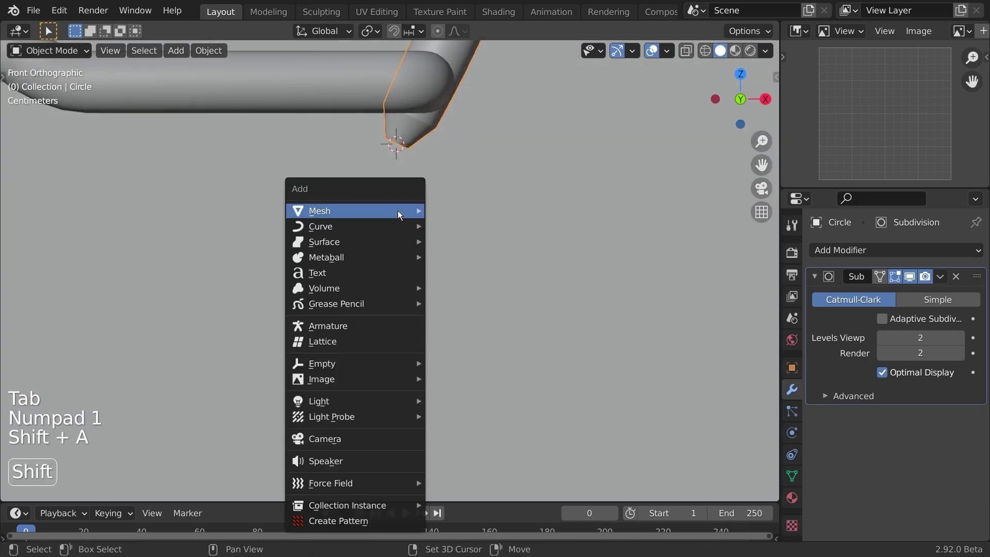
pyautogui.moveTo(385, 224)
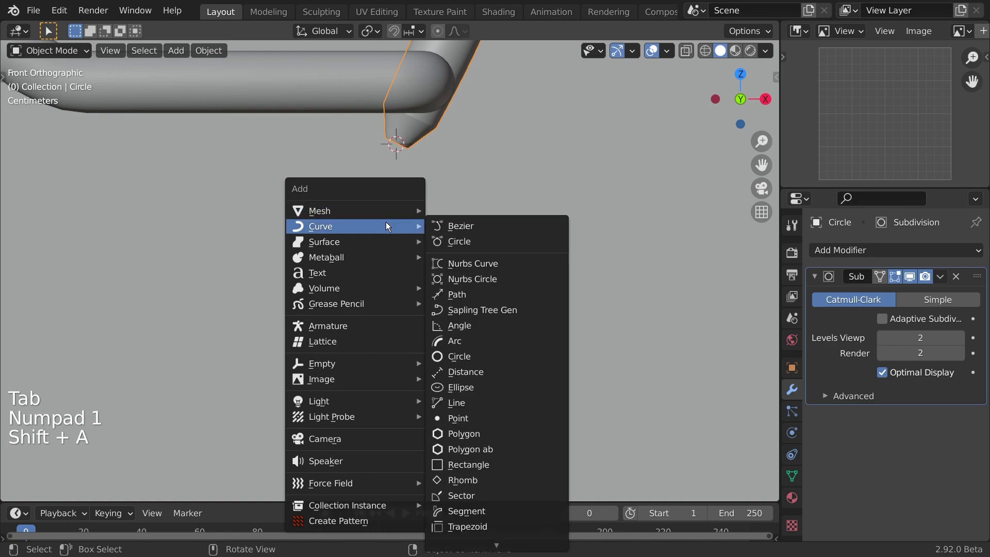
pyautogui.click(484, 226)
pyautogui.scroll(-3, 464, 237)
pyautogui.scroll(-9, 460, 243)
pyautogui.scroll(3, 469, 258)
pyautogui.press('z')
pyautogui.click(333, 267)
# Enter Edit Mode on the curve and move its left end point to the 3D cursor at the capsule tip
pyautogui.scroll(3, 413, 274)
pyautogui.press('Tab')
pyautogui.scroll(-1, 256, 319)
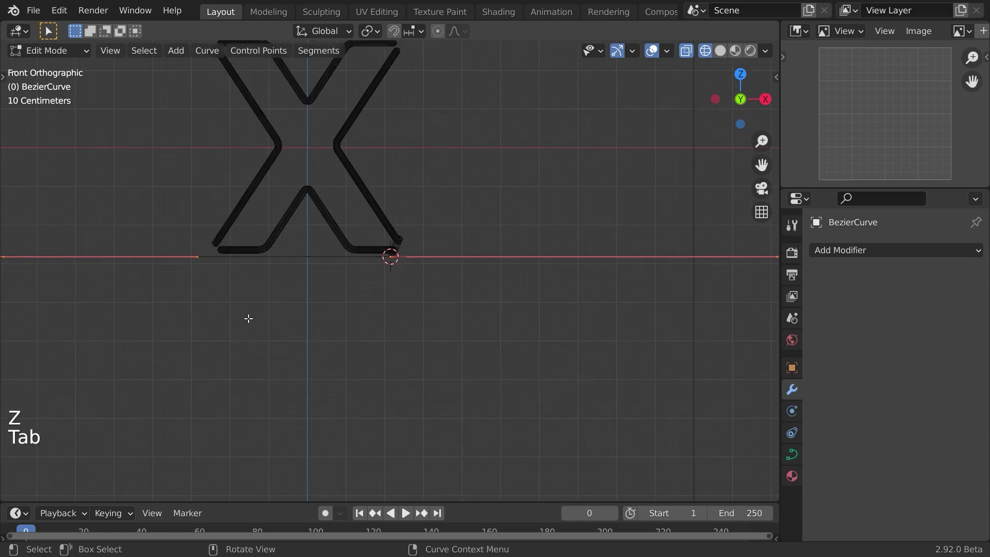
pyautogui.scroll(-3, 108, 271)
pyautogui.scroll(4, 147, 257)
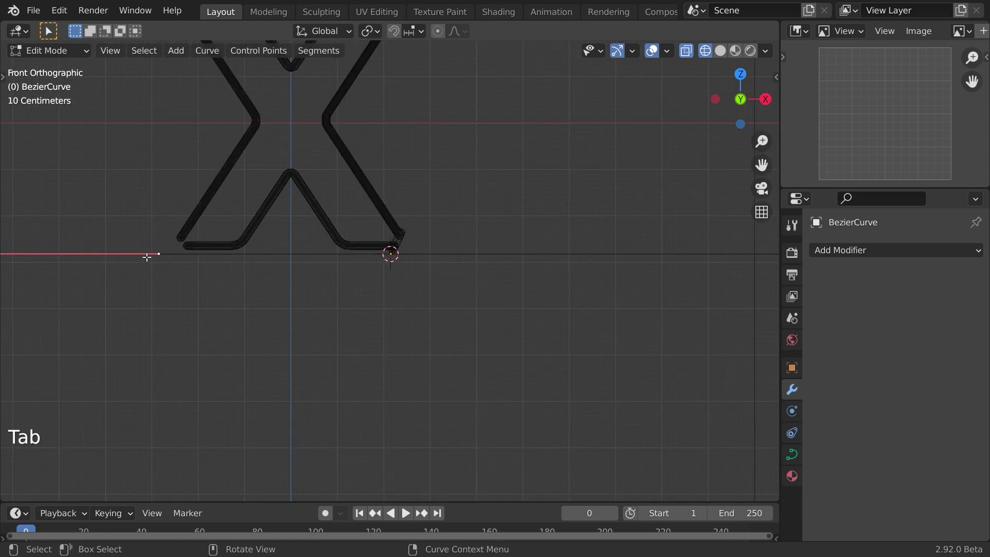
pyautogui.press('g')
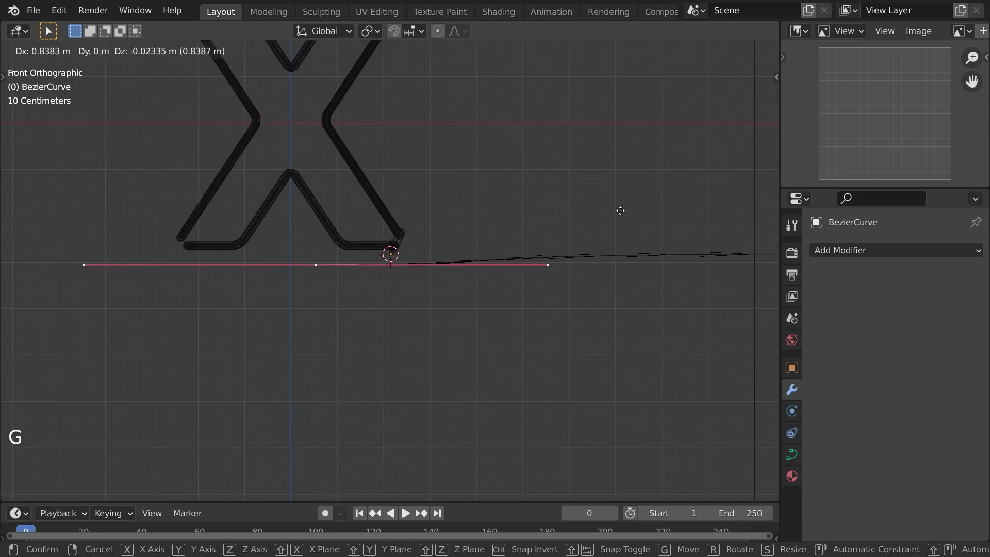
pyautogui.click(674, 201)
# Move the curve's other end point down below the sign and rotate its handles 86.7°
pyautogui.scroll(-3, 515, 268)
pyautogui.keyDown('shift'); pyautogui.moveTo(468, 294); pyautogui.dragTo(398, 243, button='middle'); pyautogui.keyUp('shift')
pyautogui.click(598, 304)
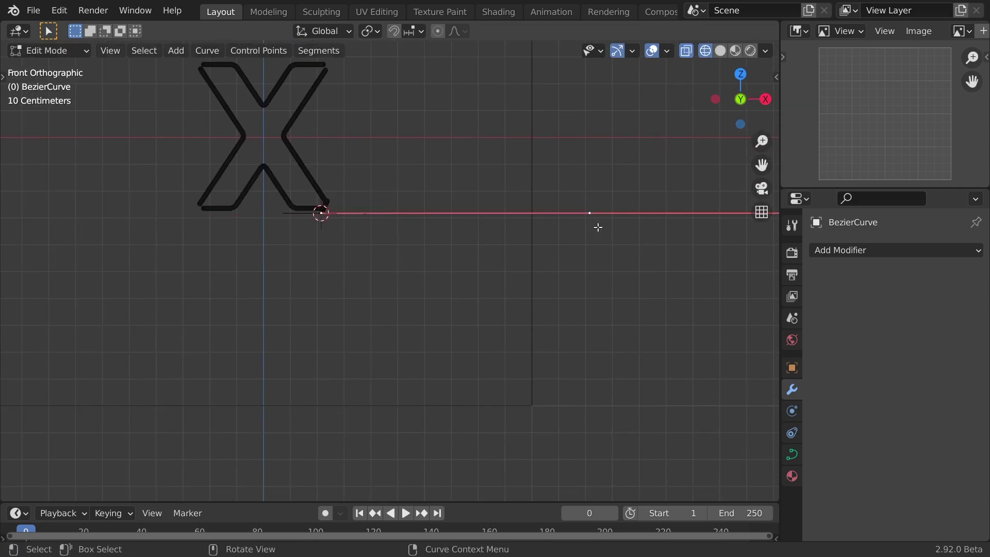
pyautogui.press('g')
pyautogui.click(322, 427)
pyautogui.press('r')
pyautogui.click(375, 482)
# Rescale the lower end point's handles and reposition the point below the capsule
pyautogui.press('g')
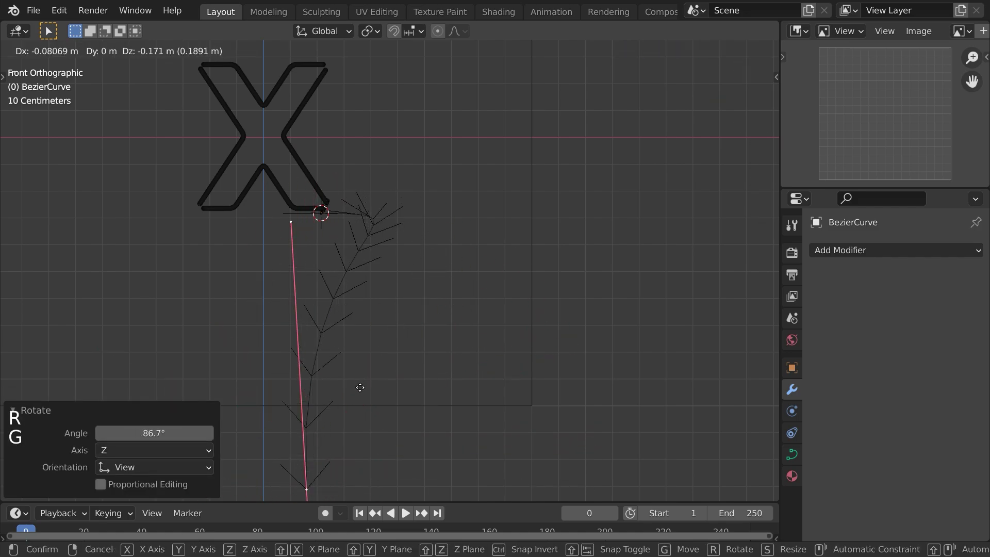
pyautogui.click(335, 418)
pyautogui.press('s')
pyautogui.click(331, 419)
pyautogui.press('g')
pyautogui.click(398, 363)
# Rotate the handles of the curve's start point 100° and shrink them so the cable leaves the capsule downward
pyautogui.scroll(6, 380, 283)
pyautogui.keyDown('shift'); pyautogui.moveTo(380, 283); pyautogui.dragTo(440, 402, button='middle'); pyautogui.keyUp('shift')
pyautogui.press('Tab')
pyautogui.scroll(4, 245, 261)
pyautogui.press('Tab')
pyautogui.keyDown('shift'); pyautogui.moveTo(226, 247); pyautogui.dragTo(404, 258, button='middle'); pyautogui.keyUp('shift')
pyautogui.scroll(-4, 310, 273)
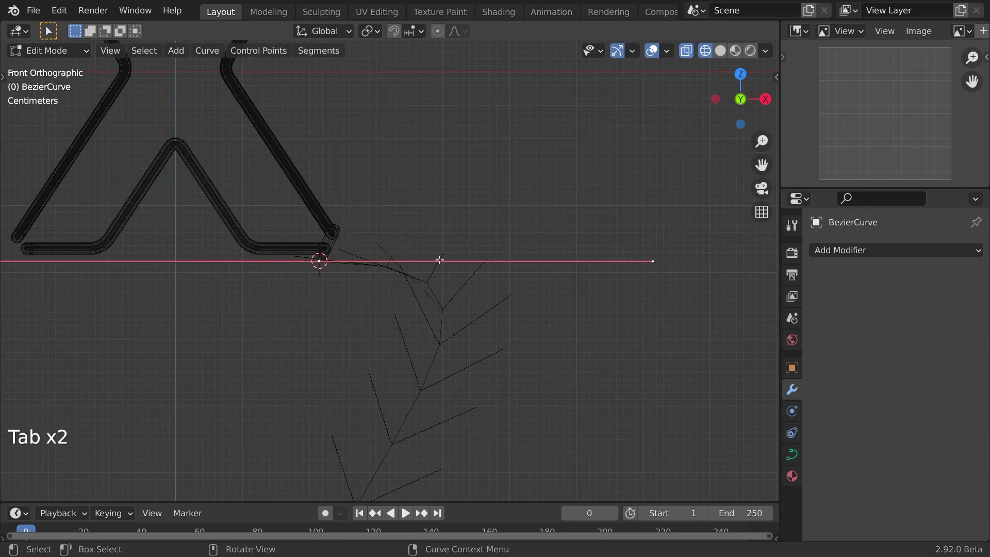
pyautogui.press('r')
pyautogui.click(270, 409)
pyautogui.press('s')
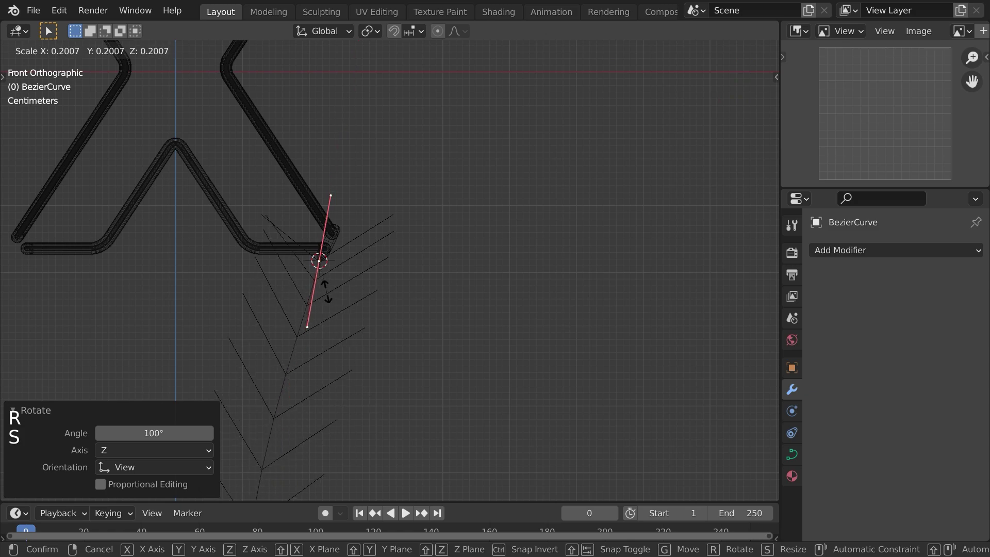
pyautogui.click(362, 320)
# Return to Object Mode and save the file
pyautogui.press('Tab')
pyautogui.keyDown('shift'); pyautogui.moveTo(287, 345); pyautogui.dragTo(340, 302, button='middle'); pyautogui.keyUp('shift')
pyautogui.scroll(2, 339, 302)
pyautogui.hotkey('ctrl', 's')
pyautogui.scroll(2, 368, 131)
pyautogui.keyDown('shift'); pyautogui.moveTo(368, 132); pyautogui.dragTo(427, 307, button='middle'); pyautogui.keyUp('shift')
pyautogui.scroll(4, 426, 307)
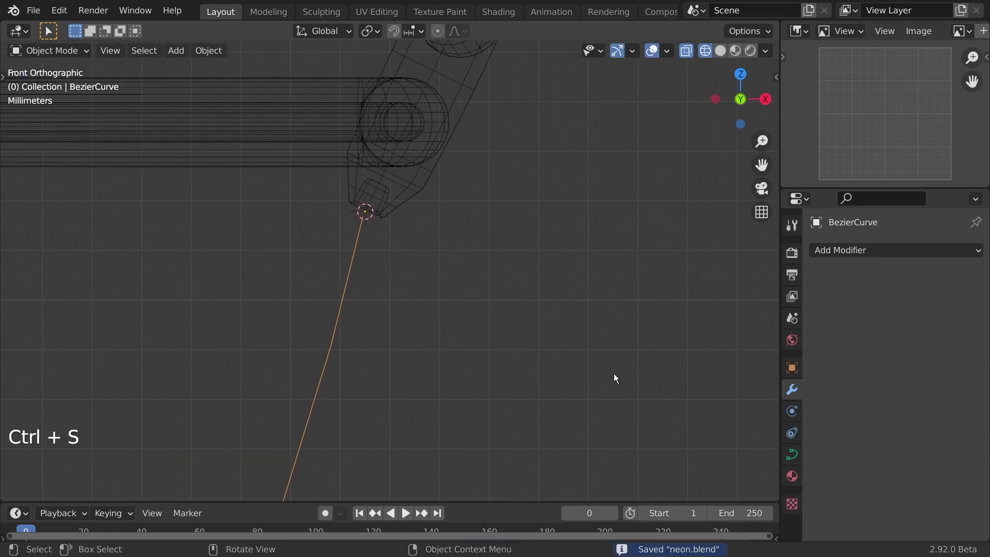
# Set the cable curve's bevel depth to 0.001 m and switch the viewport to solid shading
pyautogui.click(792, 454)
pyautogui.scroll(-8, 846, 439)
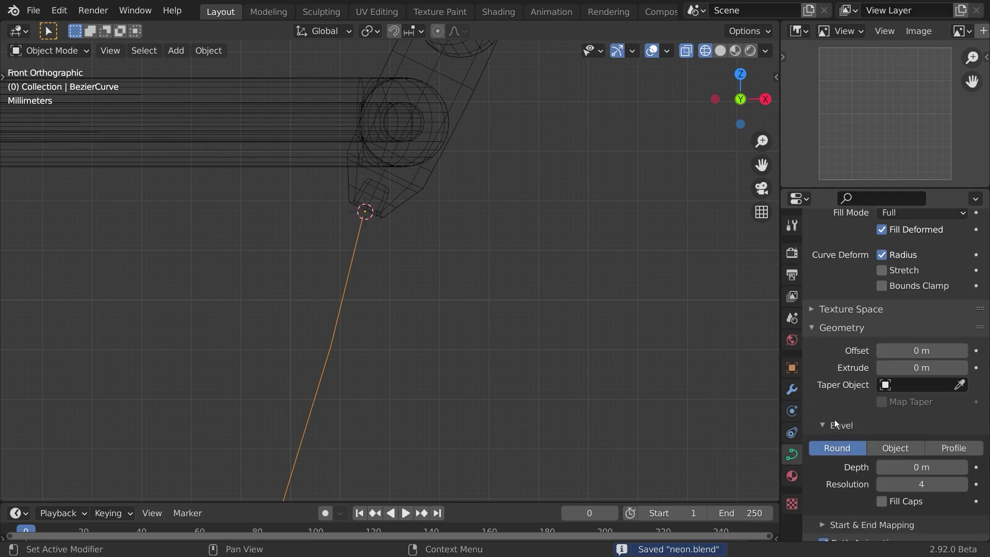
pyautogui.scroll(-6, 837, 438)
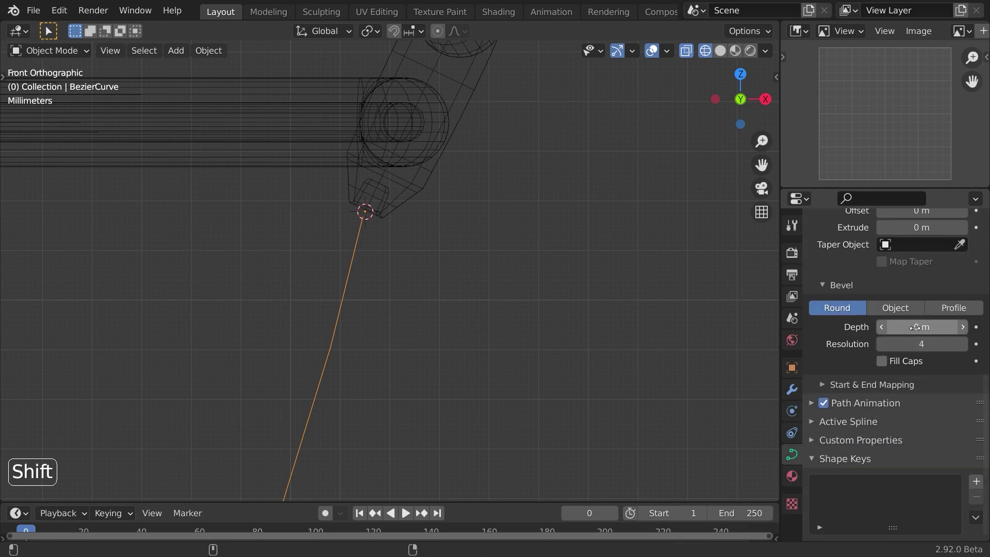
pyautogui.keyDown('shift'); pyautogui.moveTo(921, 327); pyautogui.dragTo(908, 327); pyautogui.keyUp('shift')
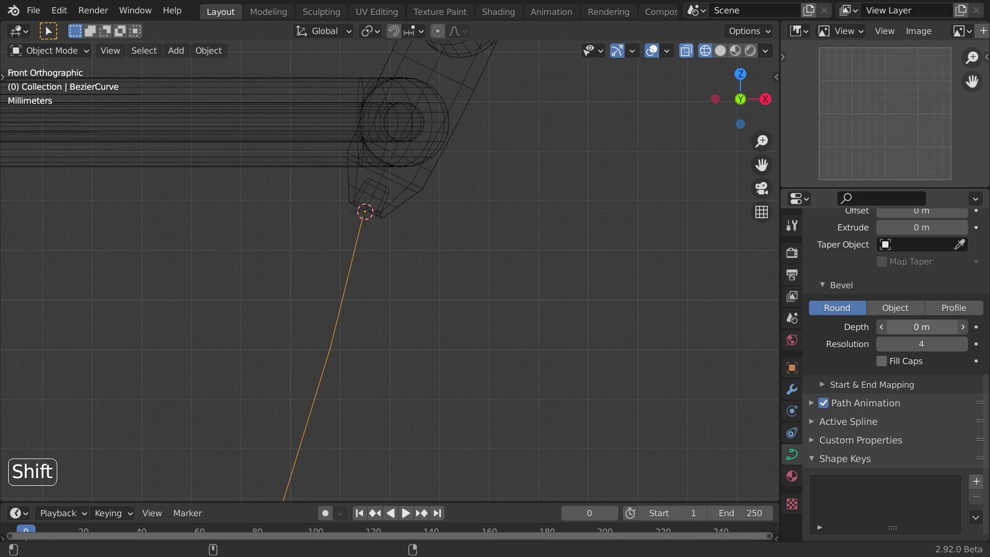
pyautogui.press('z')
pyautogui.moveTo(501, 352)
pyautogui.mouseDown(button='middle')
pyautogui.moveTo(506, 228)
pyautogui.moveTo(504, 309)
pyautogui.moveTo(400, 303)
pyautogui.moveTo(506, 267)
pyautogui.mouseUp(button='middle')
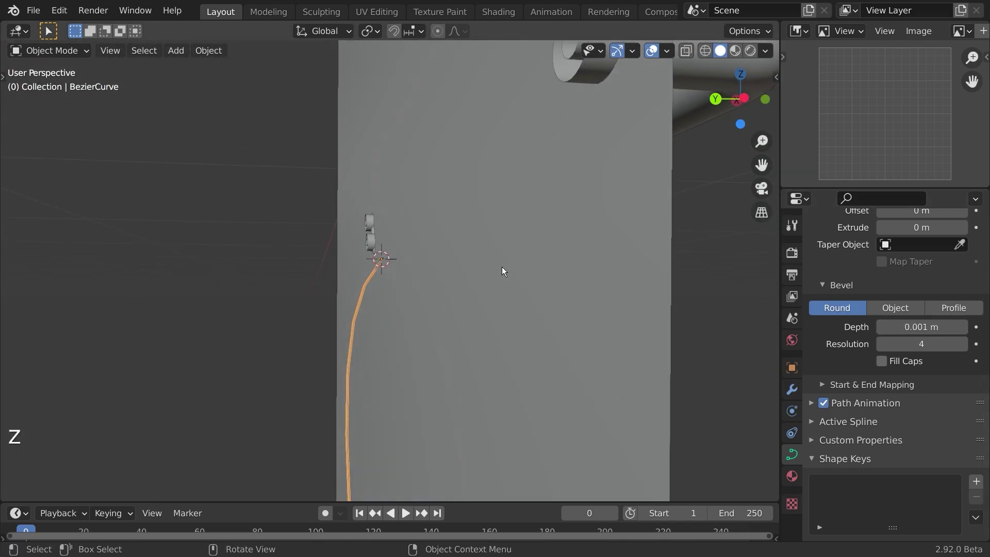
# In the right side view, rotate the handles of the cable's start point so the cable leaves the capsule downward
pyautogui.press('Tab')
pyautogui.moveTo(423, 373); pyautogui.dragTo(444, 364, button='middle')
pyautogui.press('KP_3')
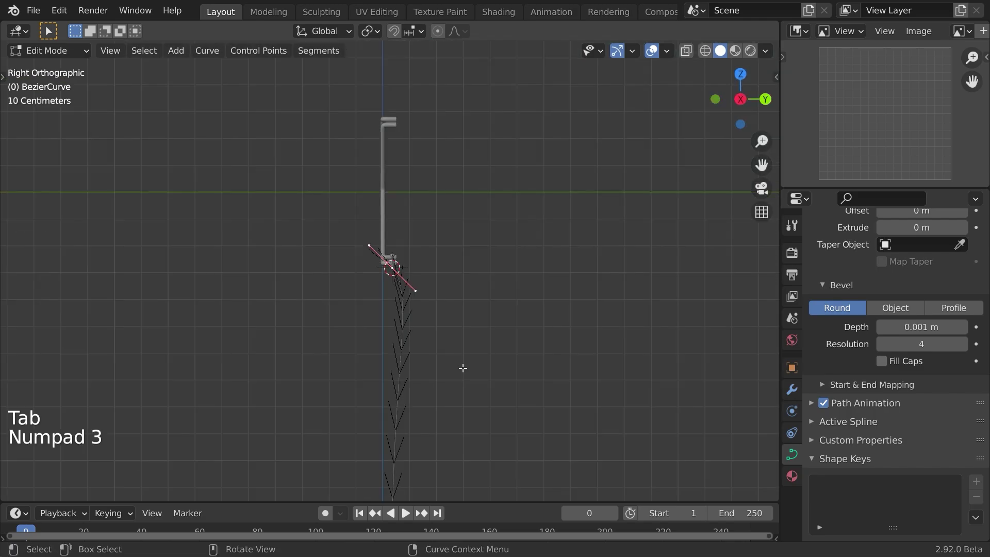
pyautogui.scroll(2, 466, 359)
pyautogui.press('r')
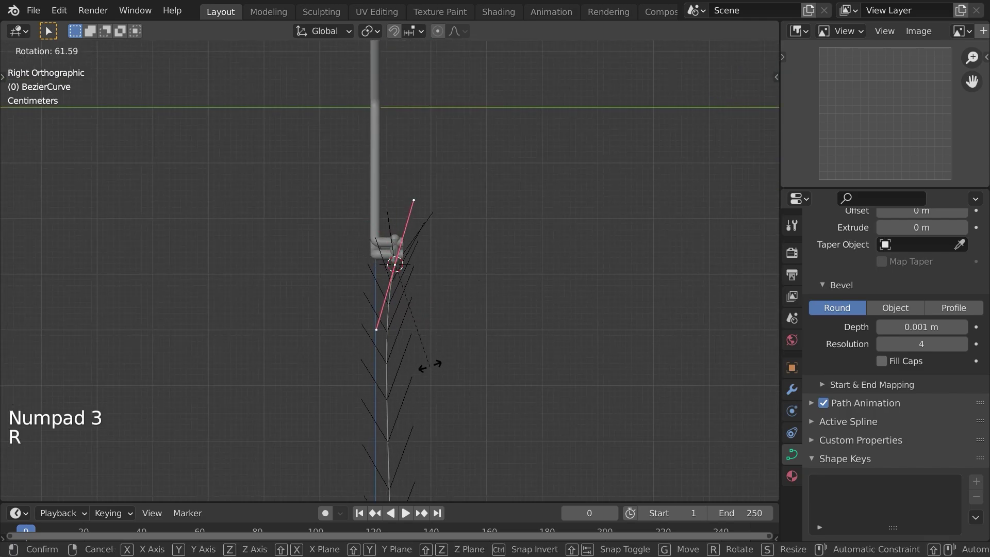
pyautogui.click(448, 366)
pyautogui.scroll(6, 446, 288)
pyautogui.press('Tab')
# Thicken the cable by setting its bevel depth to 0.003 m
pyautogui.moveTo(444, 259); pyautogui.dragTo(363, 284, button='middle')
pyautogui.press('a')
pyautogui.press('a')
pyautogui.click(394, 308)
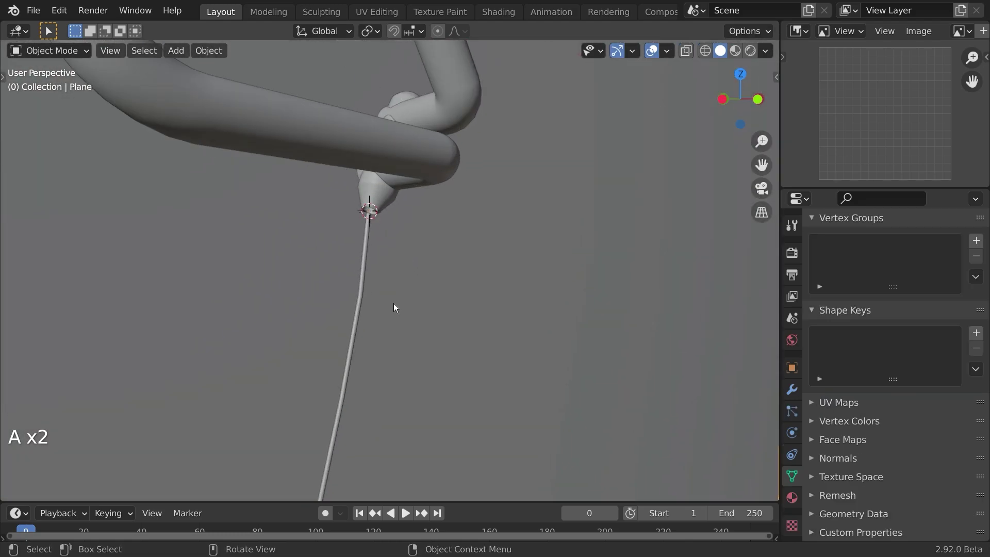
pyautogui.click(358, 309)
pyautogui.scroll(-5, 869, 484)
pyautogui.moveTo(917, 453)
pyautogui.keyDown('shift'); pyautogui.mouseDown()
pyautogui.moveTo(943, 453)
pyautogui.moveTo(931, 452)
pyautogui.mouseUp(); pyautogui.keyUp('shift')
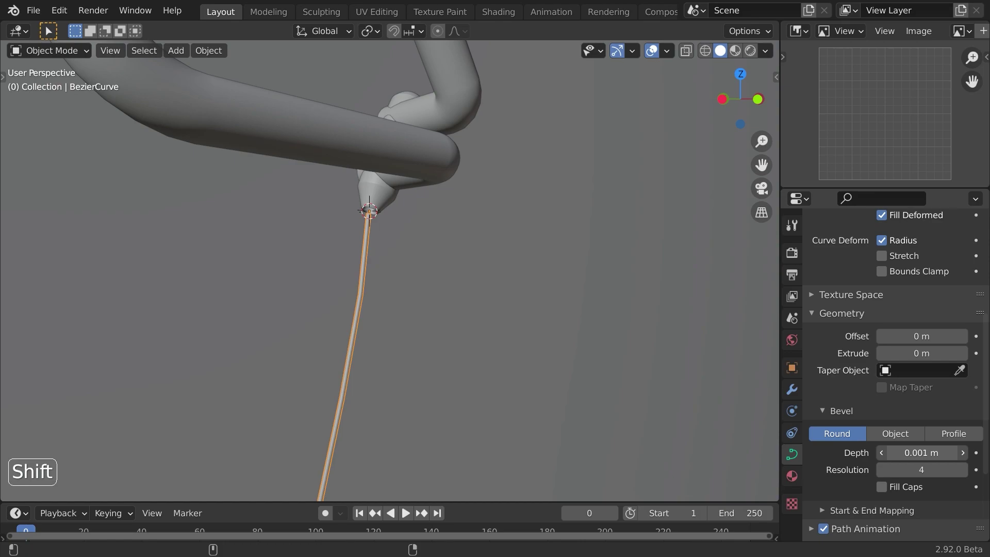
# Move the cable's start point about 4 mm up into the capsule tip and rotate its handles to align with the capsule
pyautogui.scroll(5, 289, 194)
pyautogui.press('Tab')
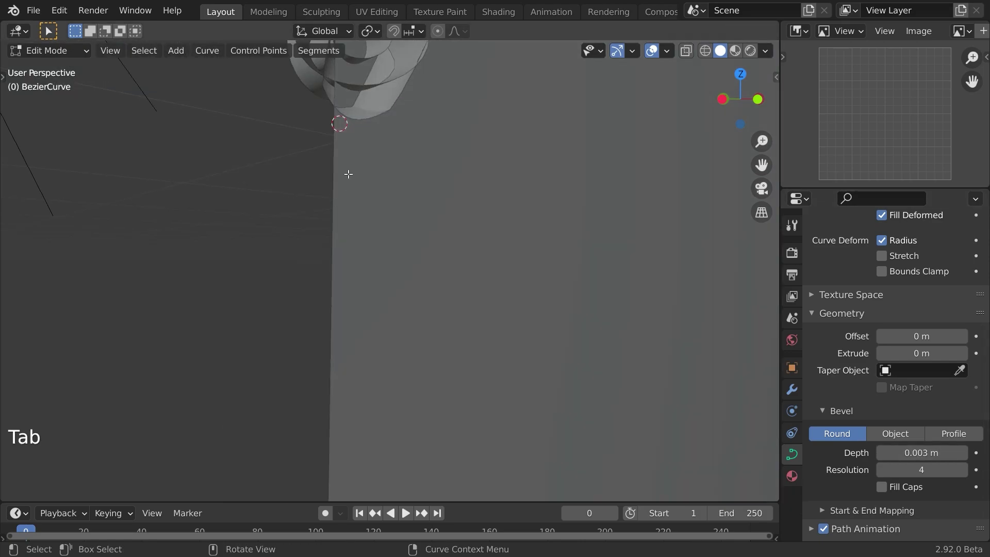
pyautogui.scroll(-4, 347, 173)
pyautogui.moveTo(347, 172); pyautogui.dragTo(301, 187, button='middle')
pyautogui.scroll(1, 346, 192)
pyautogui.scroll(2, 346, 191)
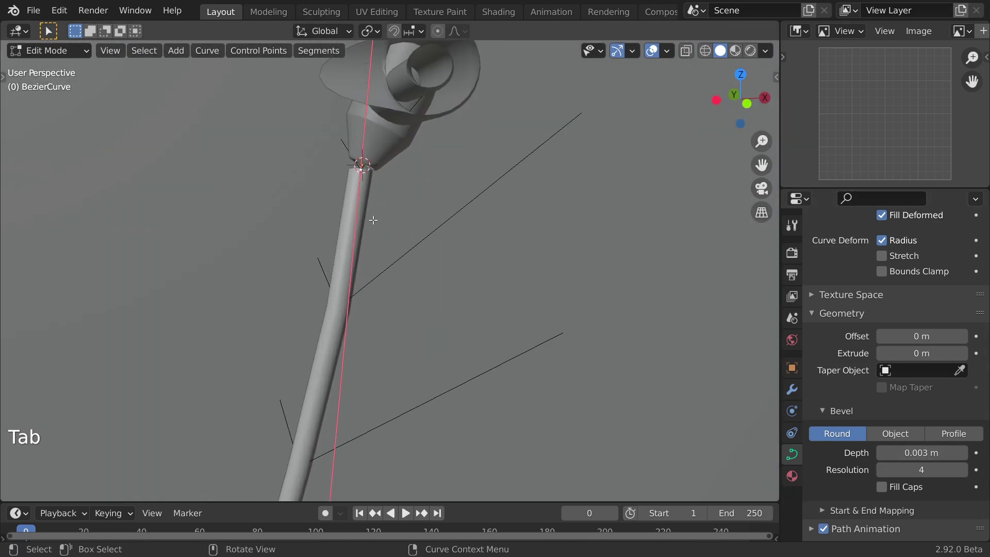
pyautogui.press('g')
pyautogui.click(395, 216)
pyautogui.scroll(-2, 397, 270)
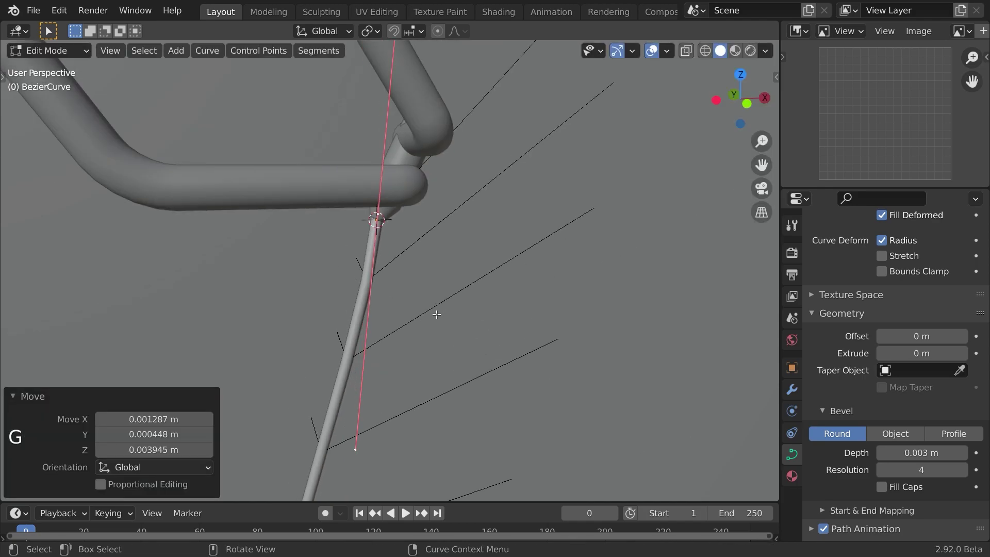
pyautogui.press('r')
pyautogui.click(393, 262)
pyautogui.press('Tab')
pyautogui.scroll(-5, 410, 258)
pyautogui.press('a')
# In the front view, shift the cable's lower end point beneath the capsule and rotate its handles 2.62°
pyautogui.press('KP_1')
pyautogui.scroll(-4, 414, 280)
pyautogui.keyDown('shift'); pyautogui.moveTo(391, 242); pyautogui.dragTo(387, 92, button='middle'); pyautogui.keyUp('shift')
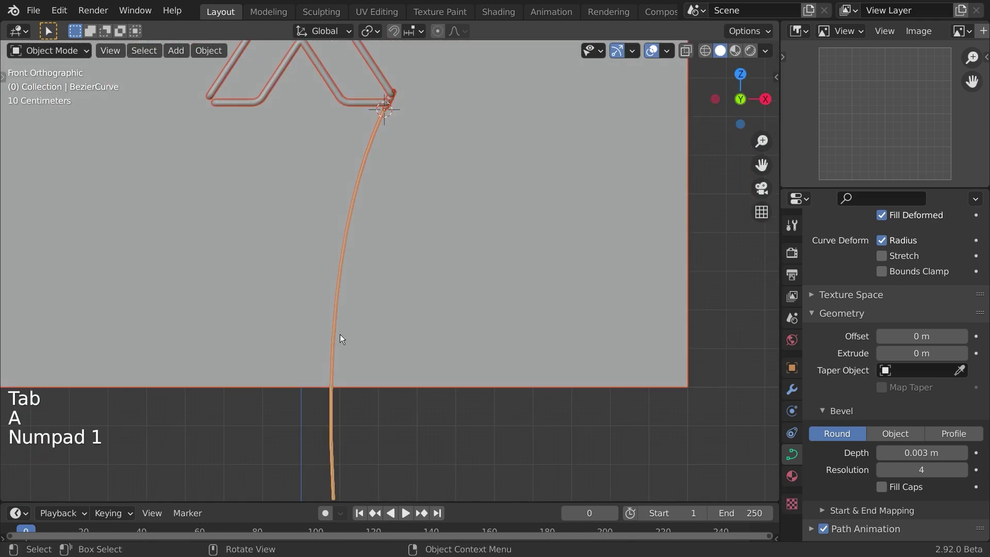
pyautogui.click(330, 351)
pyautogui.click(332, 359)
pyautogui.press('Tab')
pyautogui.keyDown('shift'); pyautogui.moveTo(336, 268); pyautogui.dragTo(302, 97, button='middle'); pyautogui.keyUp('shift')
pyautogui.keyDown('shift'); pyautogui.moveTo(332, 199); pyautogui.dragTo(329, 309, button='middle'); pyautogui.keyUp('shift')
pyautogui.press('g')
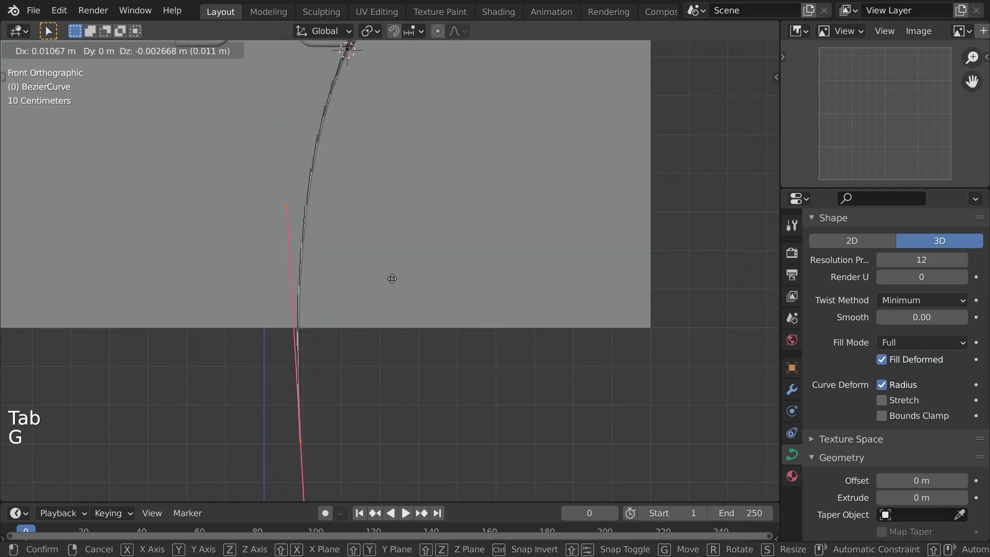
pyautogui.click(430, 286)
pyautogui.press('r')
pyautogui.click(504, 317)
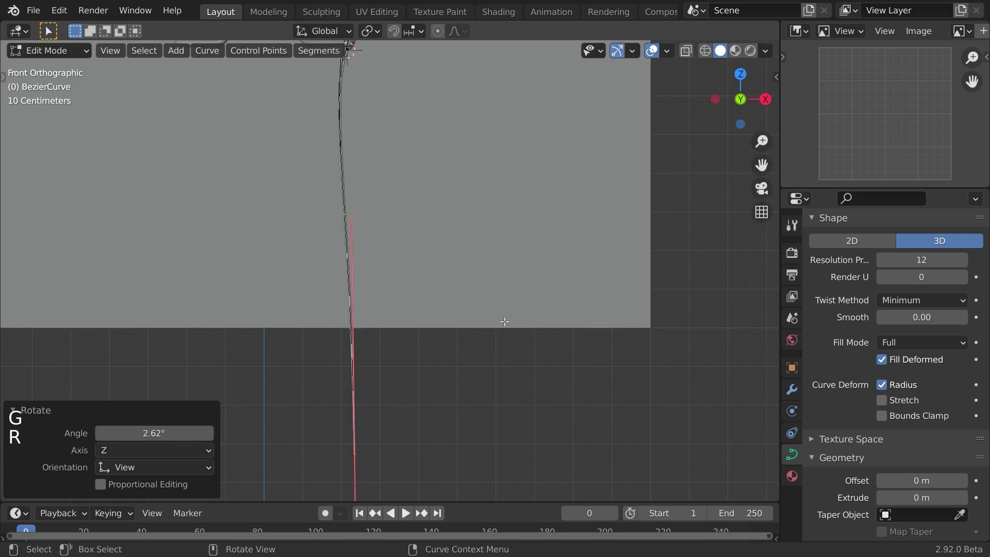
pyautogui.press('Tab')
# In the right side view, reposition the cable's lower end point relative to the wall and return to Object Mode
pyautogui.press('a')
pyautogui.scroll(-3, 395, 249)
pyautogui.press('a')
pyautogui.scroll(3, 394, 248)
pyautogui.scroll(2, 392, 238)
pyautogui.keyDown('shift'); pyautogui.moveTo(375, 122); pyautogui.dragTo(557, 246, button='middle'); pyautogui.keyUp('shift')
pyautogui.press('Tab')
pyautogui.keyDown('shift'); pyautogui.moveTo(444, 396); pyautogui.dragTo(466, 370, button='middle'); pyautogui.keyUp('shift')
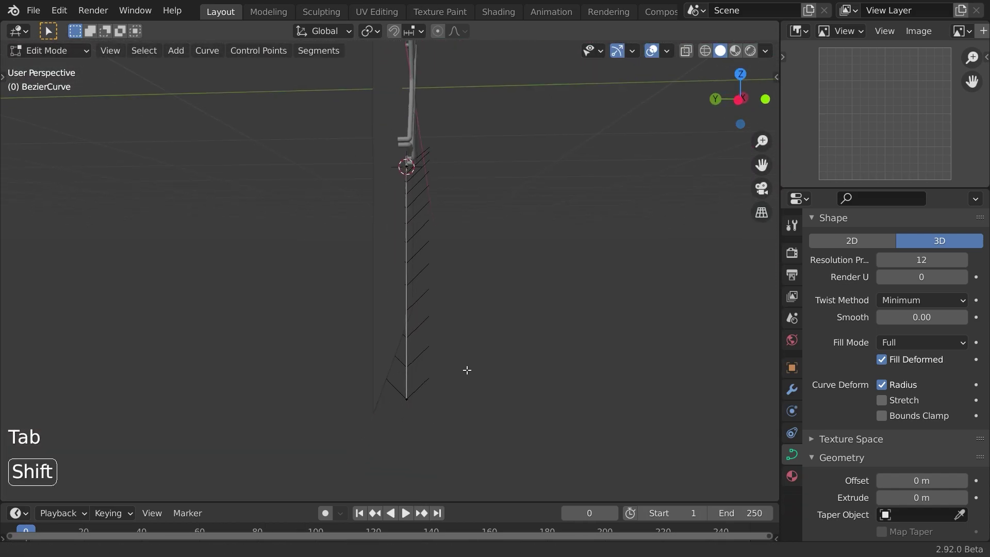
pyautogui.press('KP_1')
pyautogui.press('KP_3')
pyautogui.scroll(-3, 371, 454)
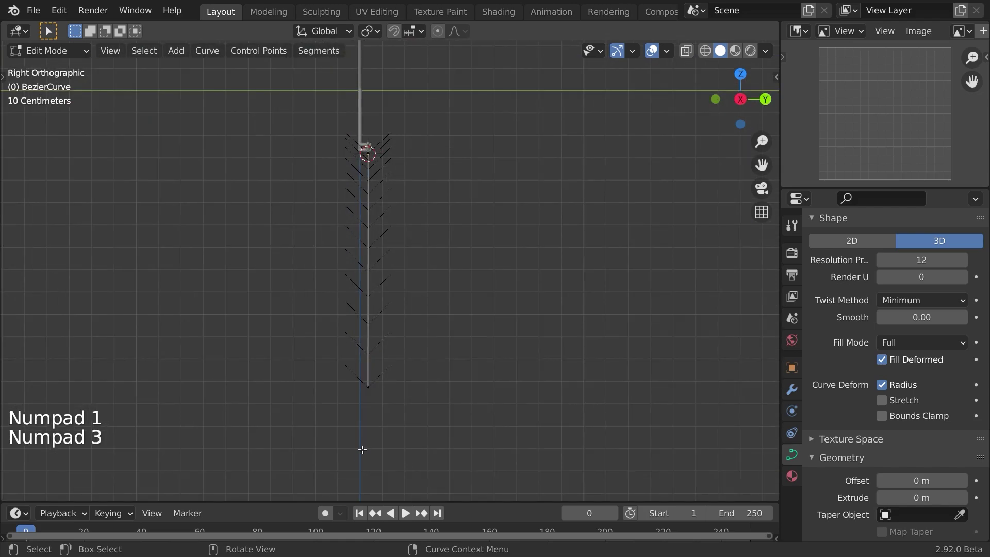
pyautogui.scroll(4, 408, 397)
pyautogui.press('g')
pyautogui.click(444, 323)
pyautogui.press('Tab')
# Move the cable's lower end point along the global Y axis to bring the cable out in front of the wall
pyautogui.scroll(-4, 305, 339)
pyautogui.moveTo(287, 339); pyautogui.dragTo(401, 338, button='middle')
pyautogui.scroll(-3, 401, 339)
pyautogui.press('a')
pyautogui.press('a')
pyautogui.press('KP_1')
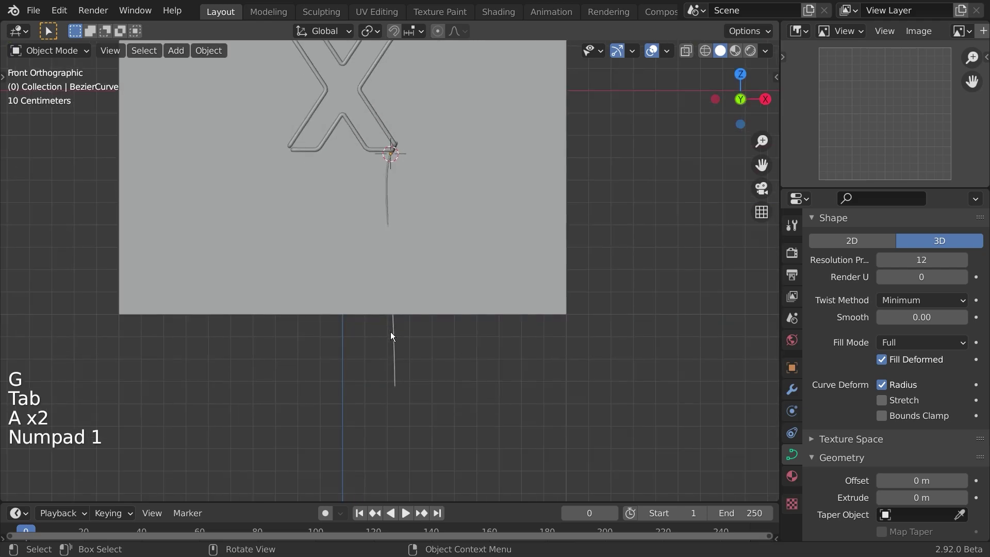
pyautogui.press('Tab')
pyautogui.moveTo(419, 393); pyautogui.dragTo(495, 378, button='middle')
pyautogui.press('g')
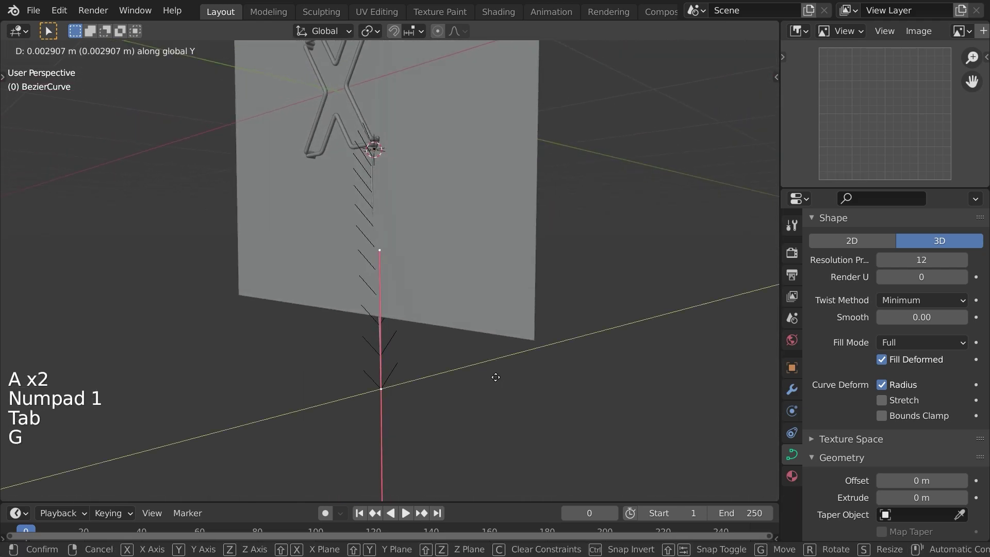
pyautogui.click(467, 386)
pyautogui.press('Tab')
pyautogui.press('a')
pyautogui.press('a')
# Examine how the cable hangs in front of the wall and how it joins the capsule
pyautogui.moveTo(351, 298); pyautogui.dragTo(567, 302, button='middle')
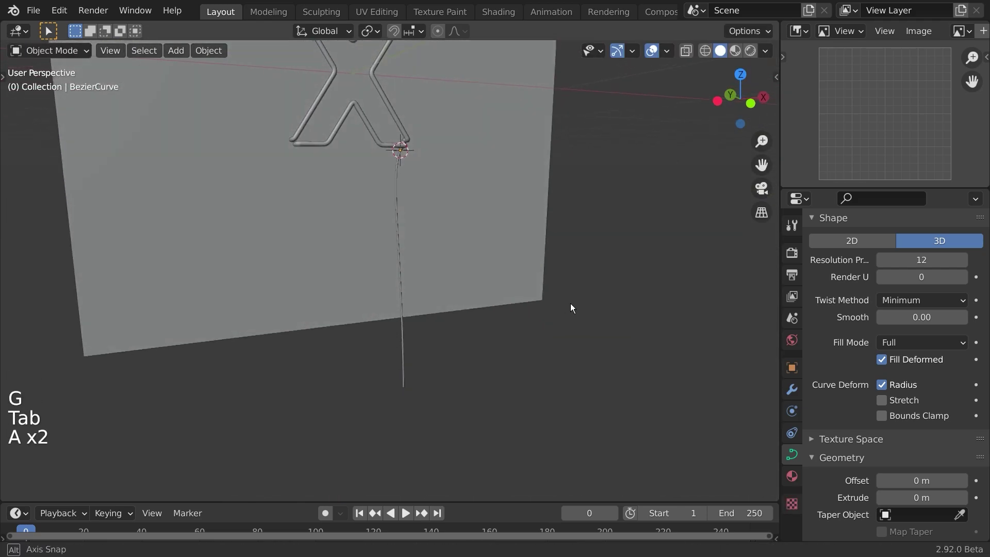
pyautogui.press('KP_1')
pyautogui.scroll(5, 395, 172)
pyautogui.keyDown('shift'); pyautogui.moveTo(401, 122); pyautogui.dragTo(454, 356, button='middle'); pyautogui.keyUp('shift')
pyautogui.scroll(6, 455, 356)
pyautogui.keyDown('shift'); pyautogui.moveTo(578, 65); pyautogui.dragTo(434, 305, button='middle'); pyautogui.keyUp('shift')
pyautogui.scroll(1, 447, 271)
pyautogui.press('a')
pyautogui.press('a')
pyautogui.scroll(-12, 508, 407)
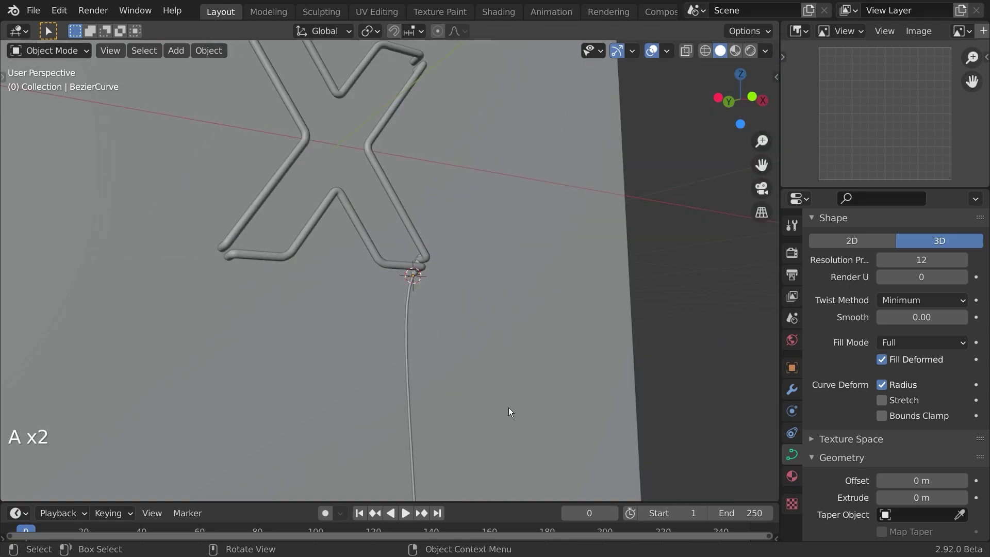
# Move the lower handle of the cable's start point so the cable bends more gently below the capsule
pyautogui.press('KP_1')
pyautogui.scroll(5, 444, 408)
pyautogui.click(391, 364)
pyautogui.press('Tab')
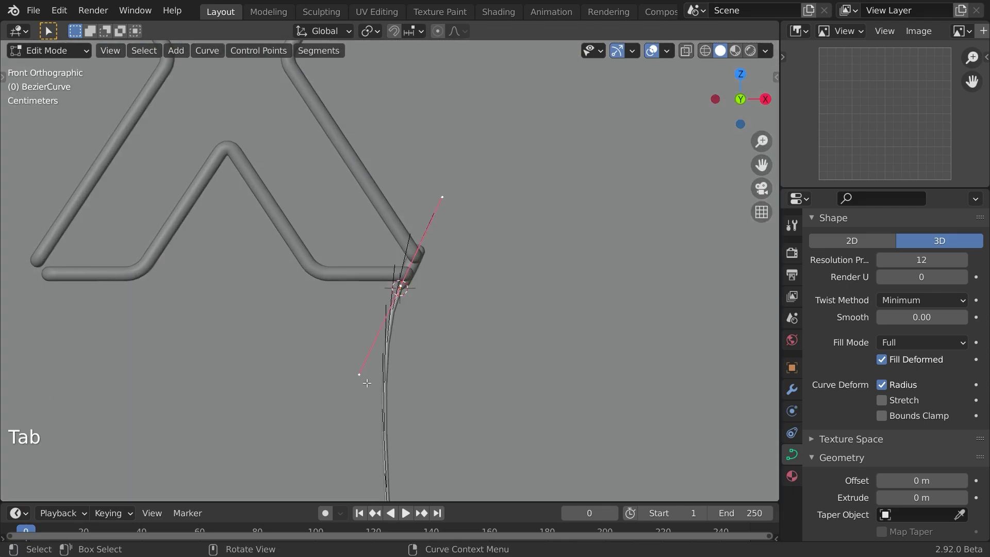
pyautogui.press('g')
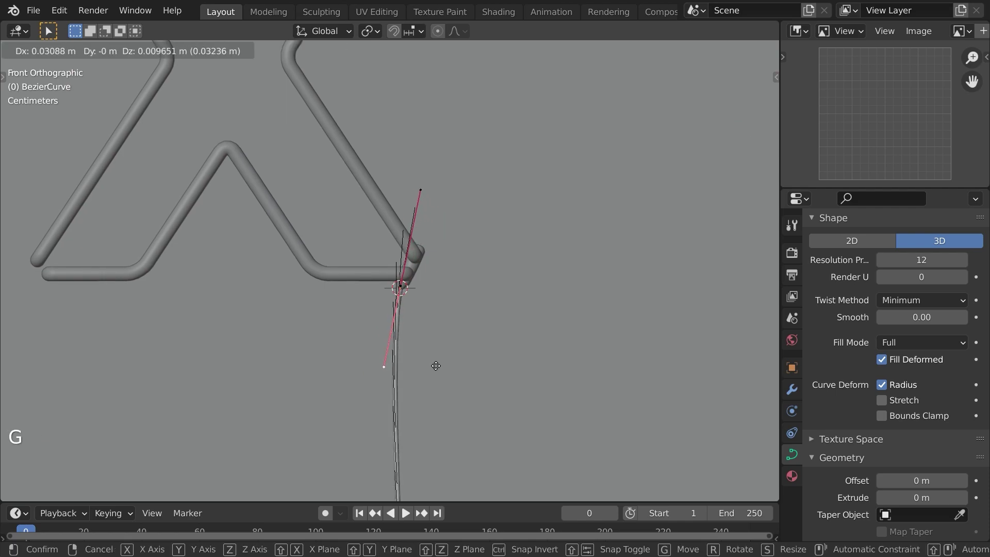
pyautogui.click(436, 315)
pyautogui.press('Tab')
# Smooth the cable by setting its preview resolution to 18
pyautogui.scroll(3, 355, 314)
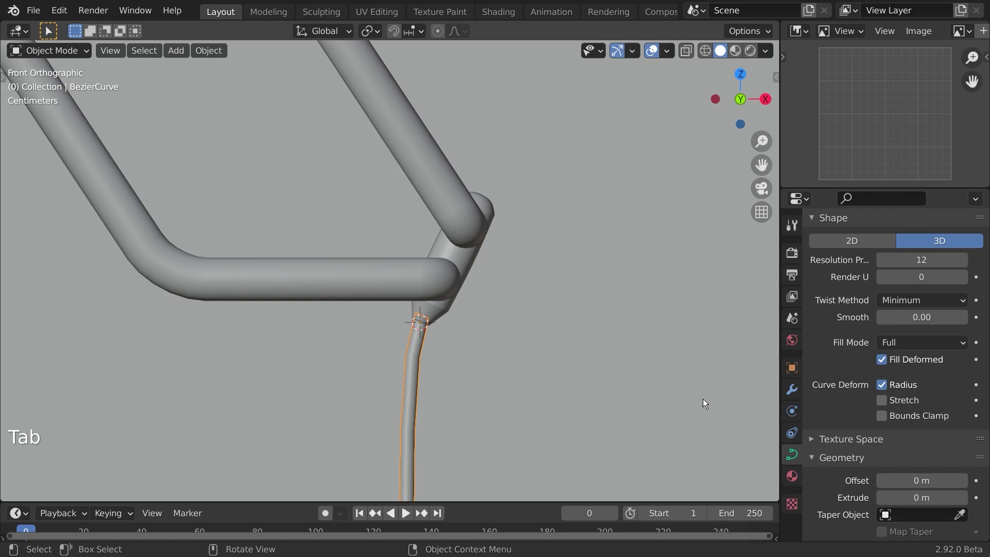
pyautogui.click(963, 260)
pyautogui.click(963, 260)
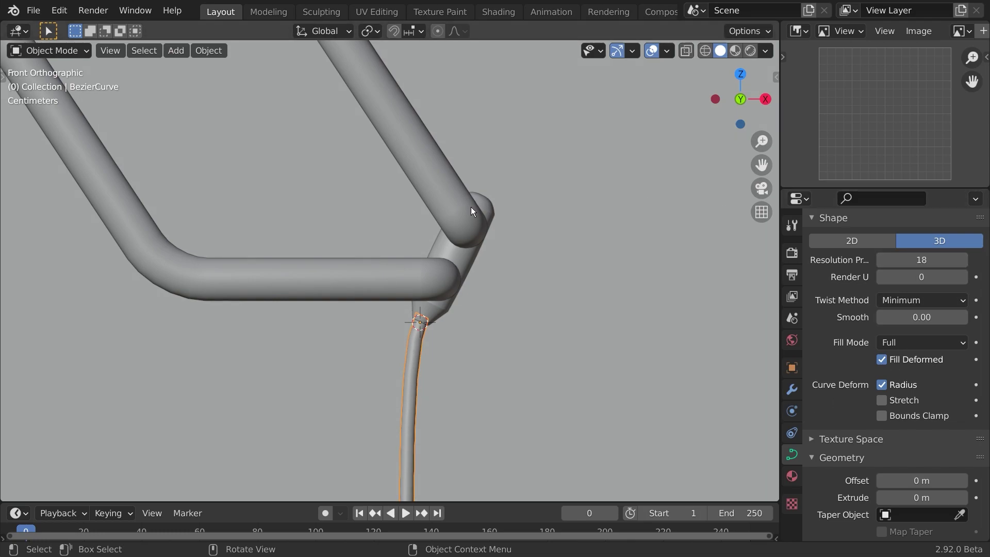
pyautogui.press('a')
pyautogui.press('a')
pyautogui.scroll(-5, 432, 305)
pyautogui.click(400, 383)
pyautogui.press('a')
pyautogui.press('a')
# Select the capsule together with its cable and duplicate them up beside the X's upper-right tube ends
pyautogui.moveTo(414, 416); pyautogui.dragTo(349, 355, button='middle')
pyautogui.scroll(4, 481, 295)
pyautogui.click(460, 333)
pyautogui.click(456, 339)
pyautogui.keyDown('shift'); pyautogui.click(522, 290); pyautogui.keyUp('shift')
pyautogui.press('KP_1')
pyautogui.keyDown('shift'); pyautogui.moveTo(432, 308); pyautogui.dragTo(438, 364, button='middle'); pyautogui.keyUp('shift')
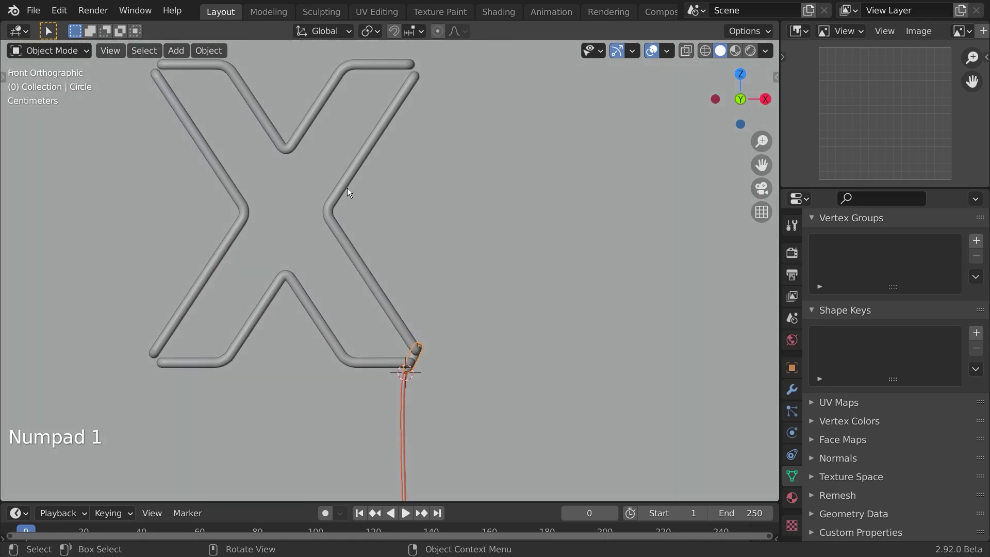
pyautogui.keyDown('shift'); pyautogui.moveTo(348, 193); pyautogui.dragTo(426, 224, button='middle'); pyautogui.keyUp('shift')
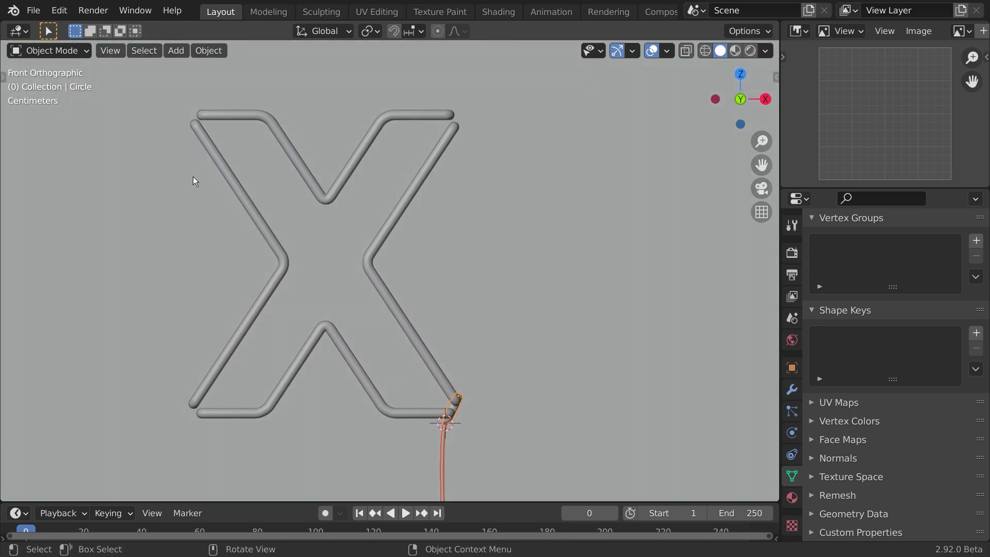
pyautogui.hotkey('shift', 'd')
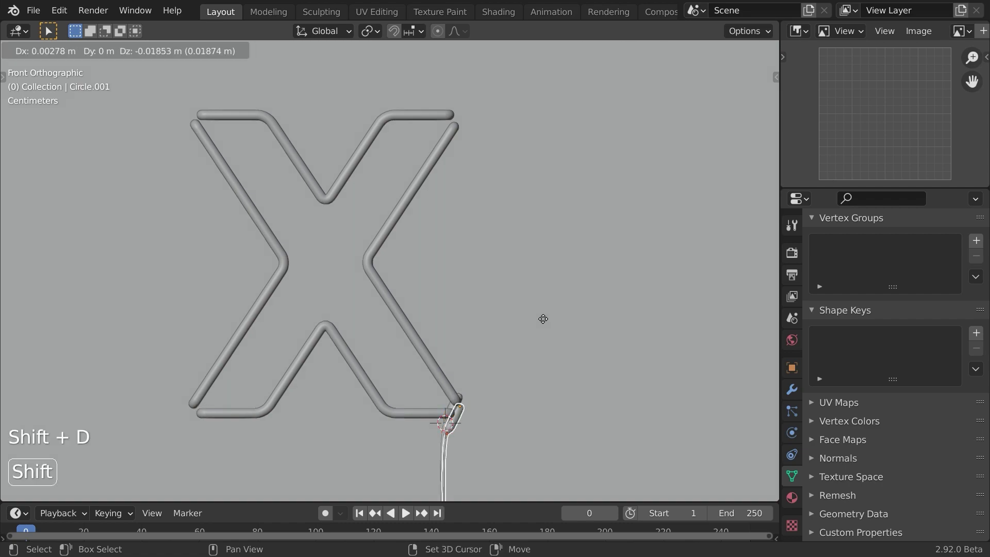
pyautogui.click(513, 128)
# Rotate the duplicated capsule and cable -58.2° and position the capsule over the two upper-right tube ends
pyautogui.scroll(4, 461, 277)
pyautogui.keyDown('shift'); pyautogui.moveTo(459, 273); pyautogui.dragTo(413, 407, button='middle'); pyautogui.keyUp('shift')
pyautogui.scroll(4, 413, 408)
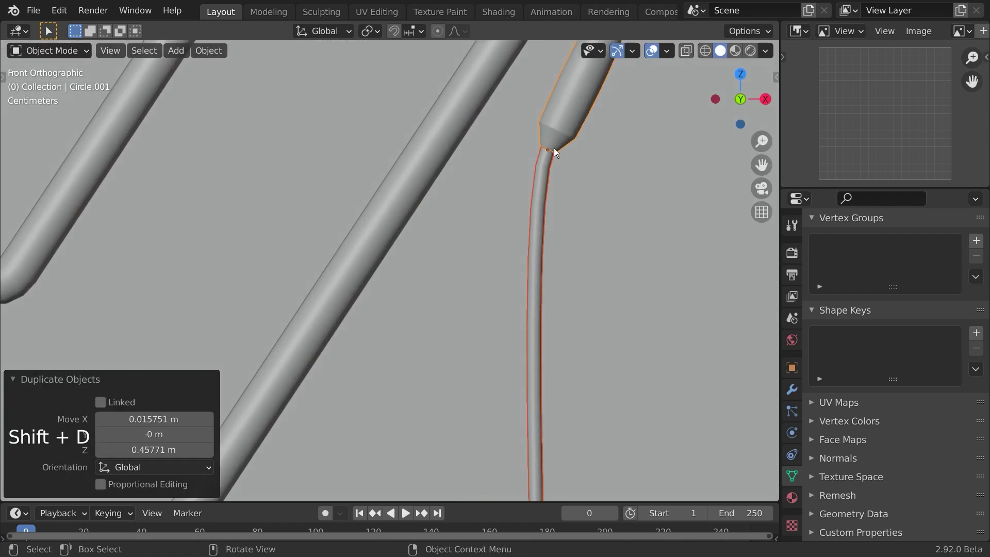
pyautogui.keyDown('shift'); pyautogui.moveTo(550, 153); pyautogui.dragTo(388, 368, button='middle'); pyautogui.keyUp('shift')
pyautogui.press('g')
pyautogui.click(466, 204)
pyautogui.press('r')
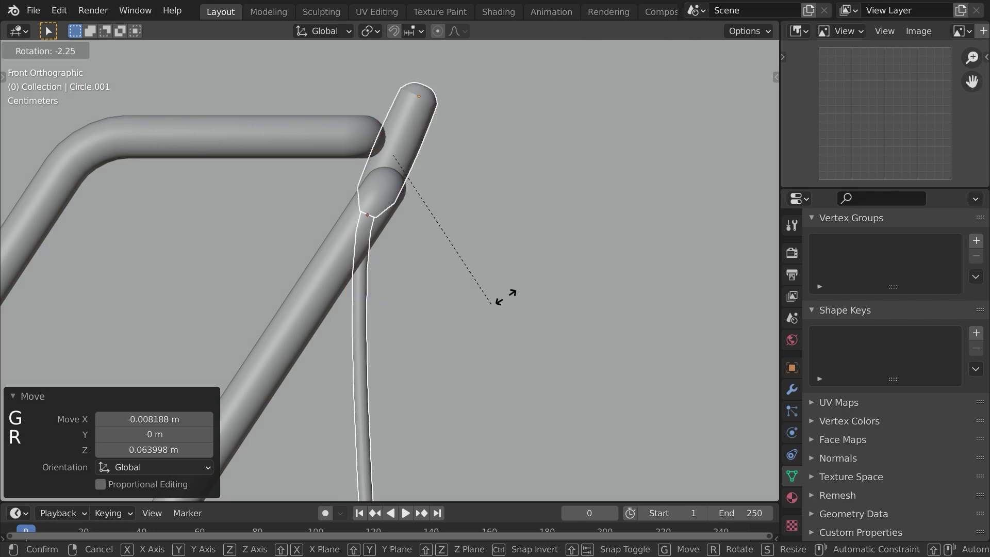
pyautogui.click(567, 163)
pyautogui.press('g')
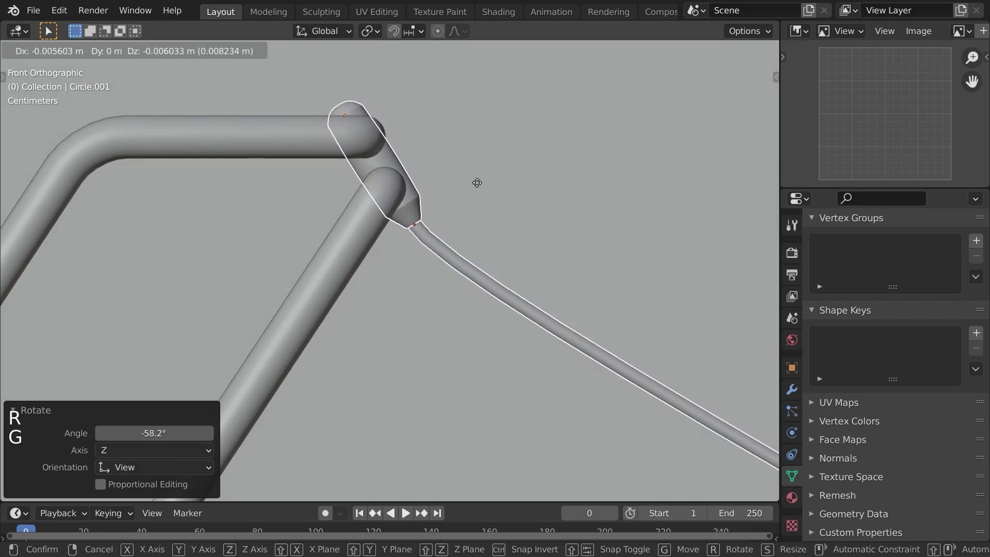
pyautogui.click(475, 184)
# Move the duplicated cable's far end point about 0.66 m toward negative X and 0.85 m down, below the sign
pyautogui.press('Tab')
pyautogui.press('Tab')
pyautogui.click(432, 245)
pyautogui.press('Tab')
pyautogui.scroll(-6, 462, 318)
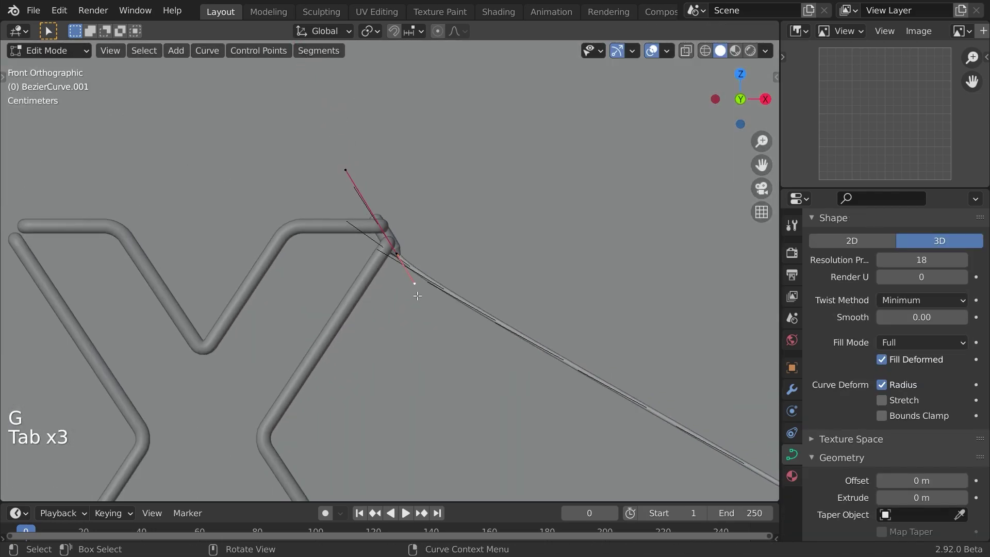
pyautogui.scroll(-7, 470, 395)
pyautogui.keyDown('shift'); pyautogui.moveTo(560, 428); pyautogui.dragTo(397, 260, button='middle'); pyautogui.keyUp('shift')
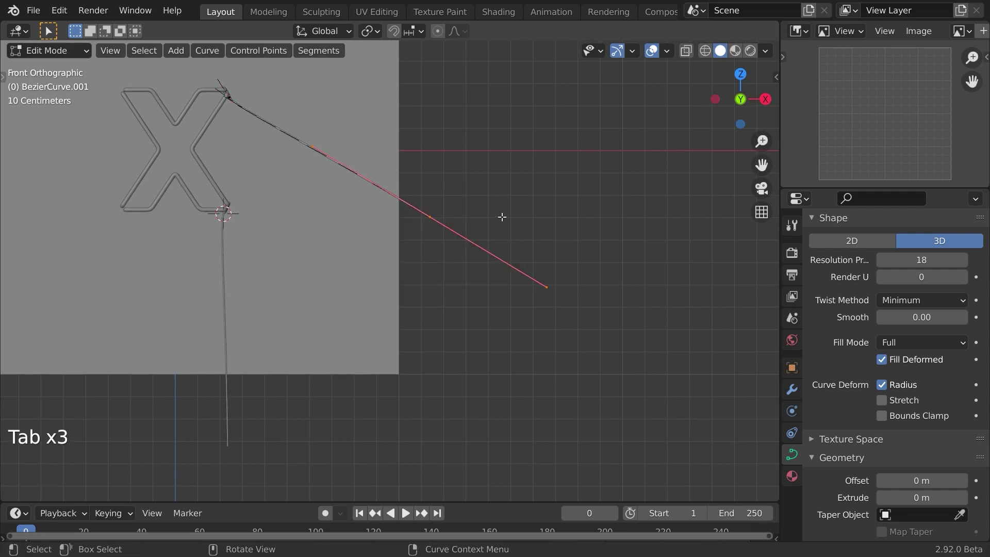
pyautogui.press('g')
pyautogui.click(330, 429)
# Rotate the duplicated cable's lower end handles toward vertical and shift the point about 0.15 m toward negative X and 0.04 m down
pyautogui.press('r')
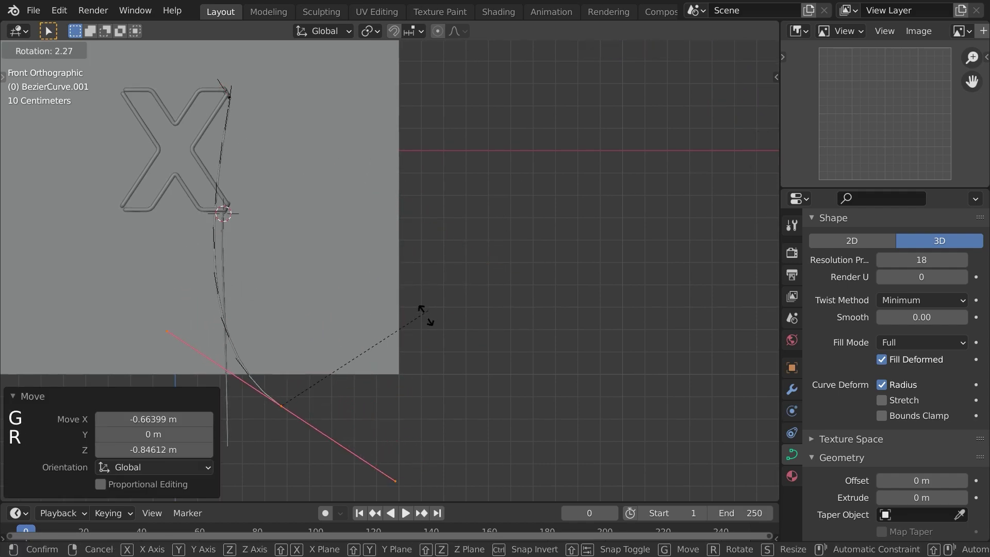
pyautogui.click(351, 428)
pyautogui.press('g')
pyautogui.click(343, 442)
pyautogui.scroll(5, 217, 140)
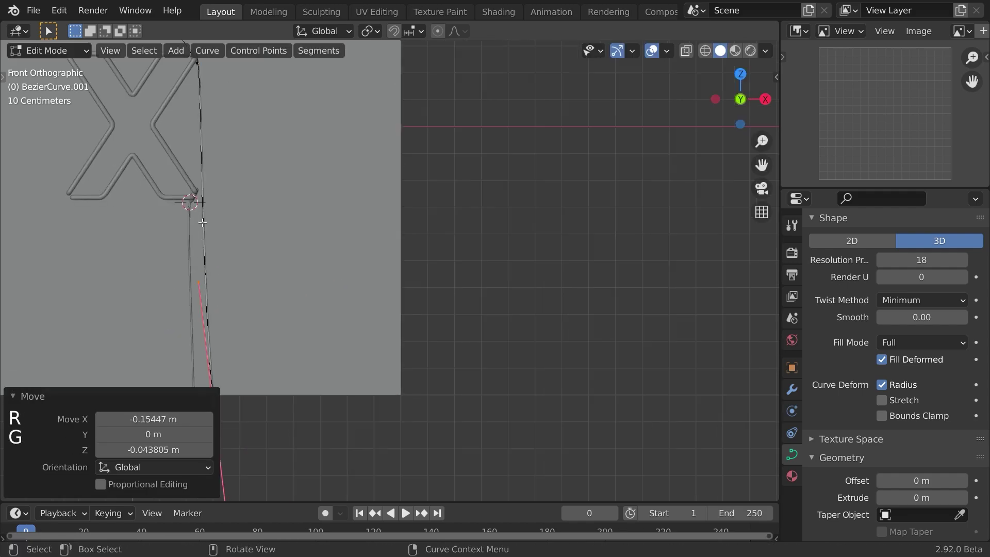
pyautogui.keyDown('shift'); pyautogui.moveTo(217, 151); pyautogui.dragTo(403, 110, button='middle'); pyautogui.keyUp('shift')
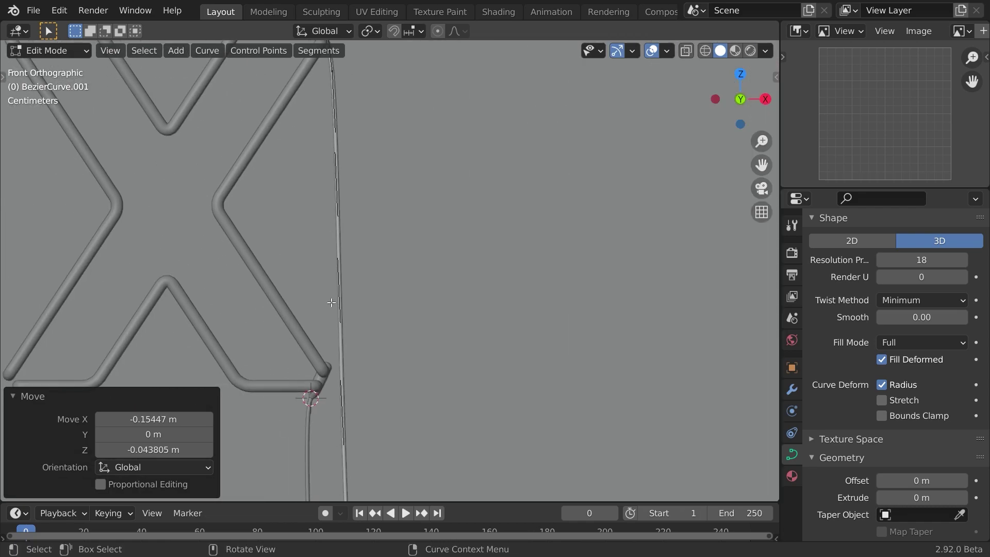
# Nudge the lower end point of the upper-right capsule's cable below the sign and leave curve editing
pyautogui.keyDown('shift'); pyautogui.moveTo(354, 362); pyautogui.dragTo(368, 376, button='middle'); pyautogui.keyUp('shift')
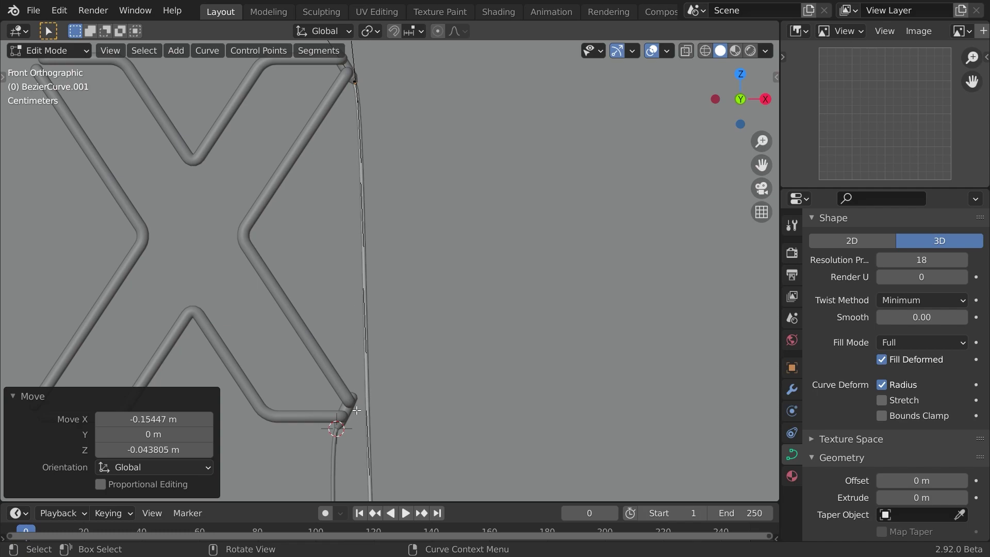
pyautogui.keyDown('shift'); pyautogui.moveTo(357, 412); pyautogui.dragTo(425, 260, button='middle'); pyautogui.keyUp('shift')
pyautogui.press('g')
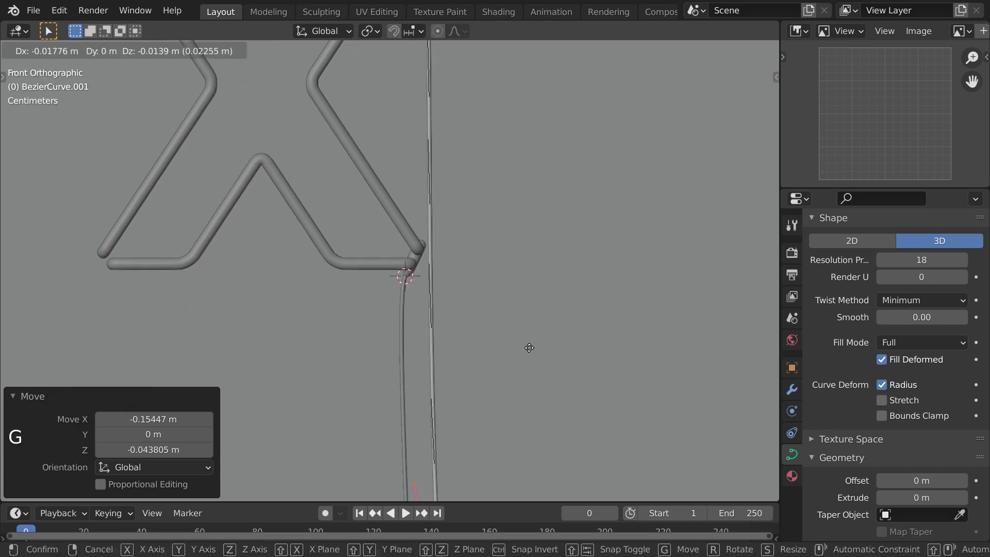
pyautogui.click(526, 348)
pyautogui.scroll(5, 500, 191)
pyautogui.keyDown('shift'); pyautogui.moveTo(506, 182); pyautogui.dragTo(490, 278, button='middle'); pyautogui.keyUp('shift')
pyautogui.scroll(-1, 480, 290)
pyautogui.scroll(-5, 484, 287)
pyautogui.keyDown('shift'); pyautogui.moveTo(453, 199); pyautogui.dragTo(438, 343, button='middle'); pyautogui.keyUp('shift')
pyautogui.scroll(3, 417, 128)
pyautogui.press('Tab')
# Adjust the top of the upper-right cable just below its capsule and set the curve's preview resolution to 30
pyautogui.press('a')
pyautogui.press('a')
pyautogui.click(404, 100)
pyautogui.scroll(4, 412, 135)
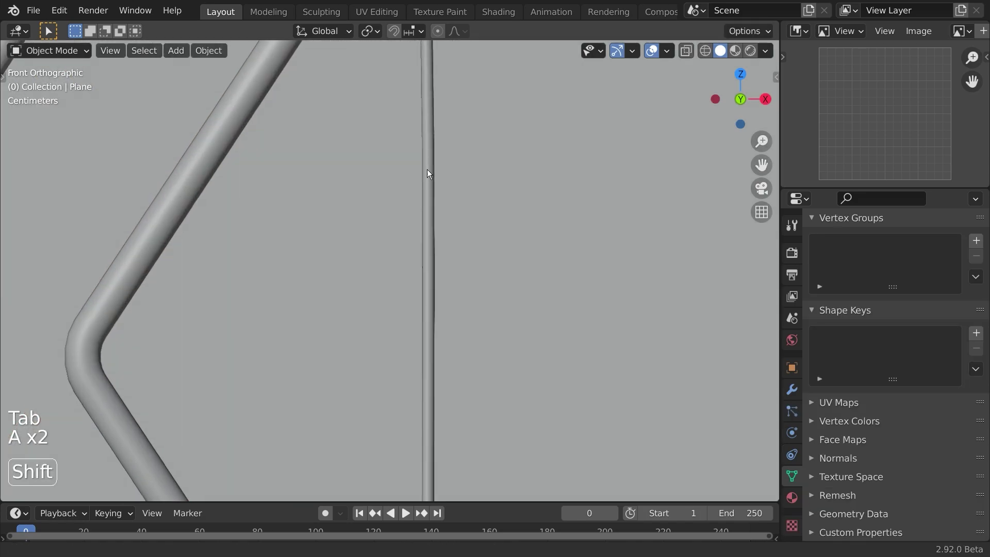
pyautogui.keyDown('shift'); pyautogui.moveTo(427, 169); pyautogui.dragTo(391, 368, button='middle'); pyautogui.keyUp('shift')
pyautogui.click(383, 119)
pyautogui.press('Tab')
pyautogui.click(419, 129)
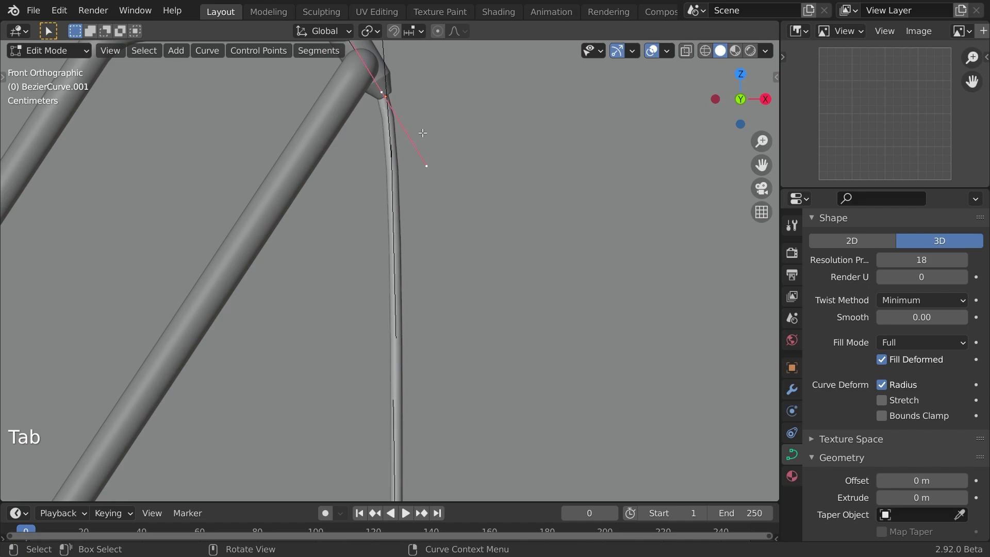
pyautogui.press('g')
pyautogui.click(433, 128)
pyautogui.press('Tab')
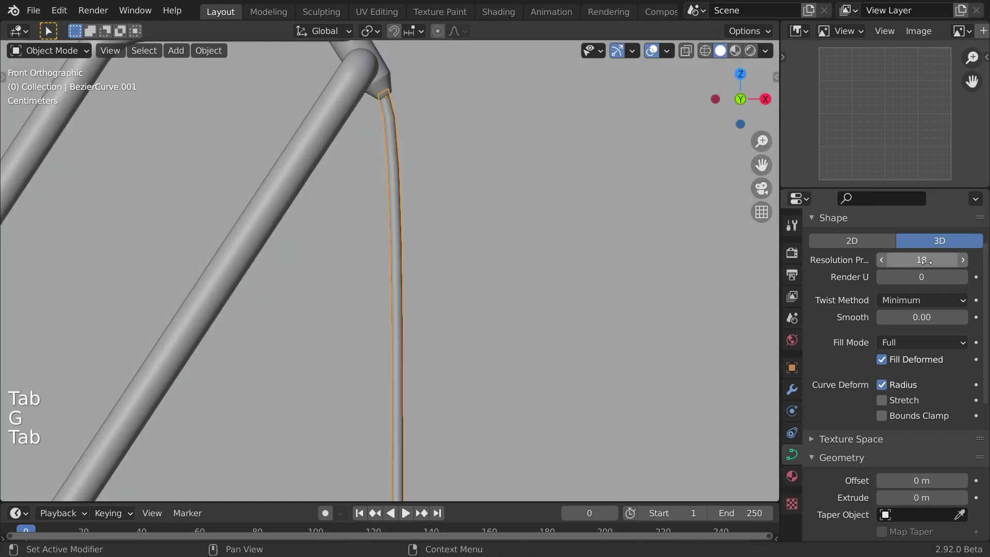
pyautogui.press('a')
pyautogui.press('a')
# Rotate the upper-right cable's lower end handles about 28.6° and move the point about 0.13 m toward negative X and 0.05 m down
pyautogui.scroll(-7, 490, 279)
pyautogui.keyDown('shift'); pyautogui.moveTo(465, 339); pyautogui.dragTo(494, 129, button='middle'); pyautogui.keyUp('shift')
pyautogui.keyDown('shift'); pyautogui.moveTo(495, 265); pyautogui.dragTo(509, 47, button='middle'); pyautogui.keyUp('shift')
pyautogui.keyDown('shift'); pyautogui.moveTo(459, 361); pyautogui.dragTo(433, 91, button='middle'); pyautogui.keyUp('shift')
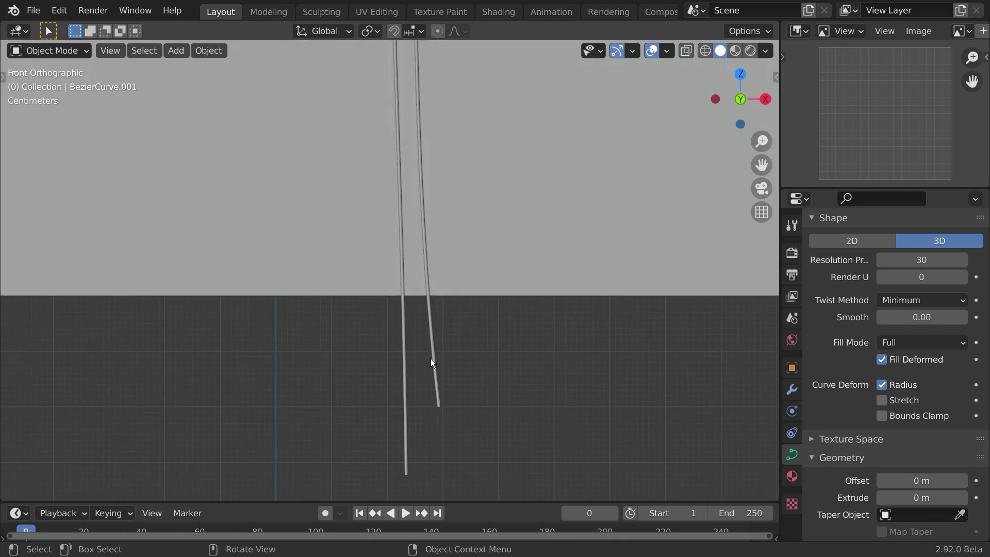
pyautogui.click(431, 358)
pyautogui.press('Tab')
pyautogui.press('r')
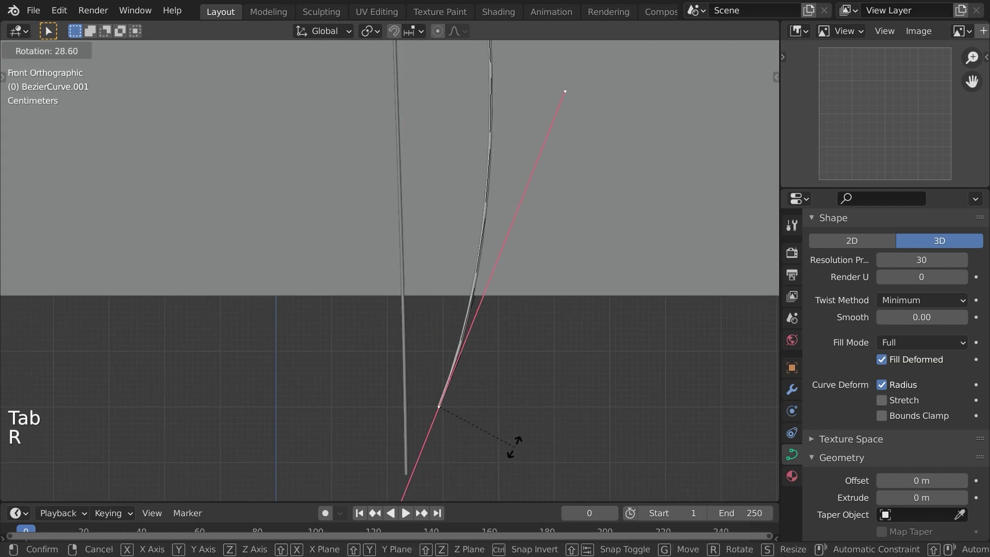
pyautogui.click(517, 447)
pyautogui.keyDown('shift'); pyautogui.moveTo(550, 255); pyautogui.dragTo(473, 405, button='middle'); pyautogui.keyUp('shift')
pyautogui.press('g')
pyautogui.click(437, 349)
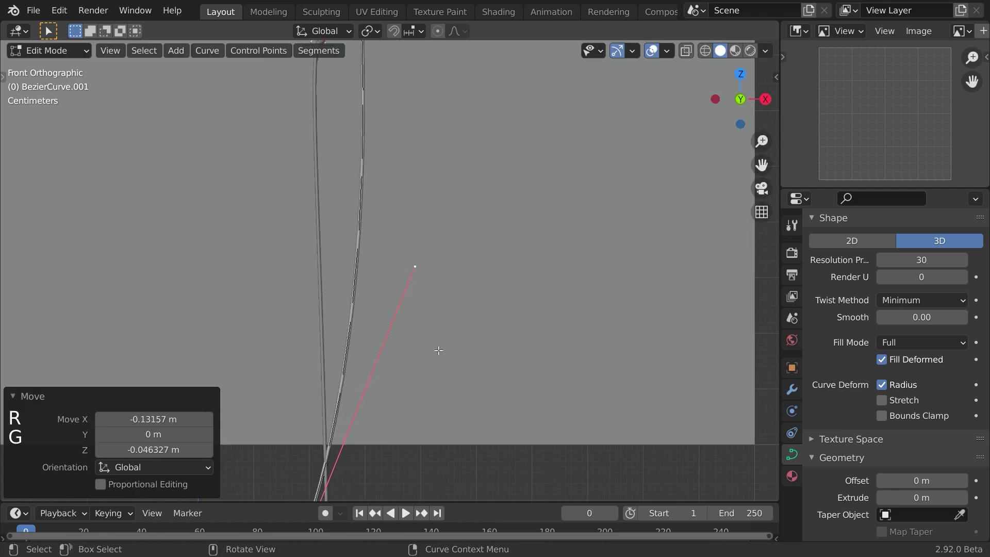
pyautogui.press('Tab')
pyautogui.scroll(-3, 425, 335)
pyautogui.moveTo(425, 334); pyautogui.dragTo(423, 350, button='middle')
pyautogui.press('a')
pyautogui.press('a')
pyautogui.scroll(-1, 422, 342)
pyautogui.press('KP_1')
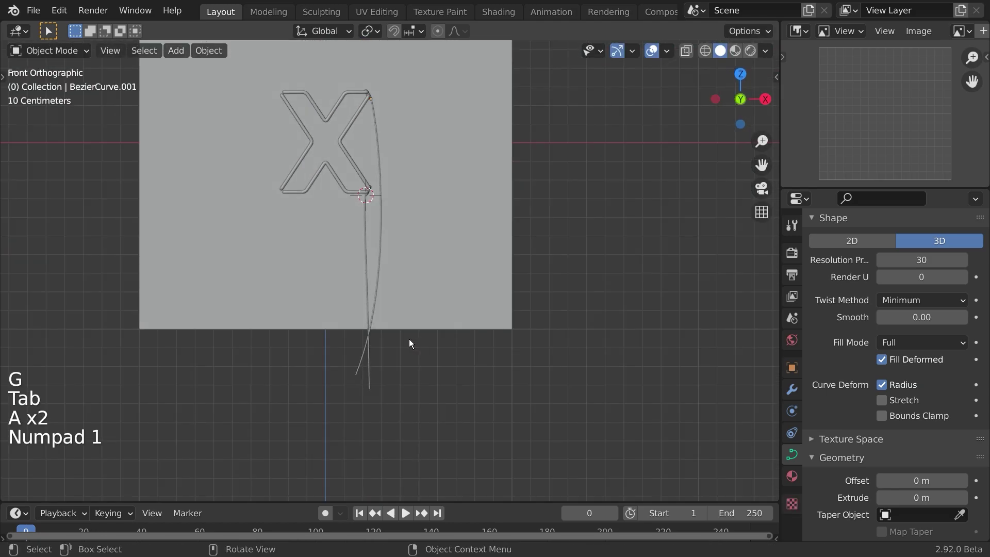
# Rotate the upper-right cable's lower end handles again and move the point about 0.03 m toward positive X and 0.01 m down
pyautogui.scroll(3, 408, 338)
pyautogui.click(368, 334)
pyautogui.press('Tab')
pyautogui.press('Tab')
pyautogui.click(344, 435)
pyautogui.press('Tab')
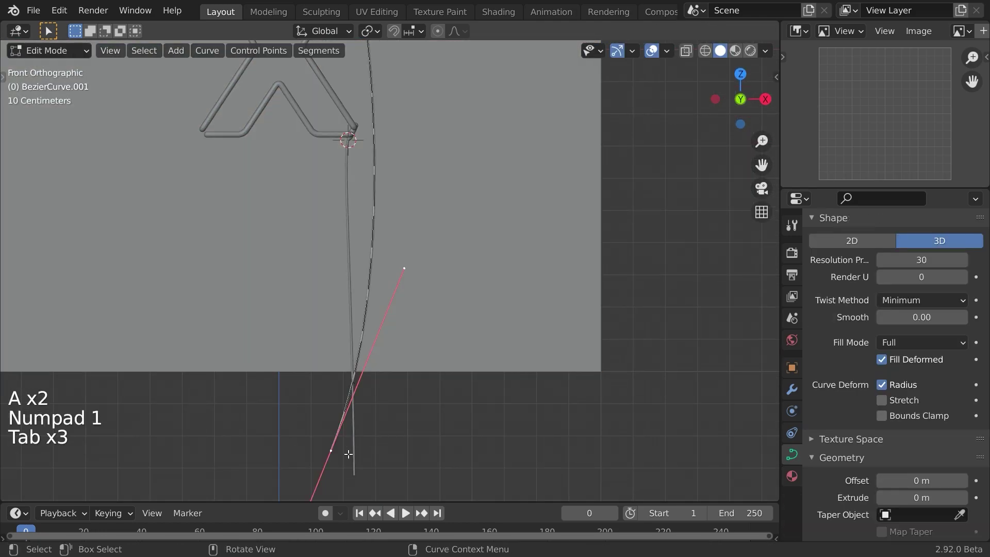
pyautogui.press('r')
pyautogui.click(407, 458)
pyautogui.press('g')
pyautogui.keyDown('shift'); pyautogui.click(475, 414); pyautogui.keyUp('shift')
# Shift the upper-right cable's lower end slightly along Y relative to the wall, return to the front view and save the file
pyautogui.moveTo(475, 414); pyautogui.dragTo(384, 332, button='middle')
pyautogui.scroll(4, 347, 333)
pyautogui.press('g')
pyautogui.press('y')
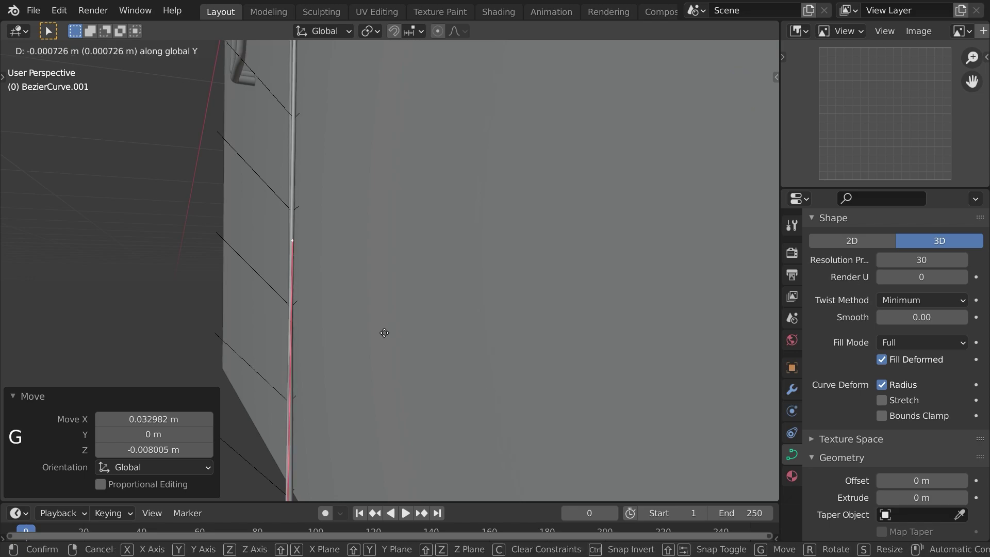
pyautogui.keyDown('shift'); pyautogui.click(375, 335); pyautogui.keyUp('shift')
pyautogui.press('Tab')
pyautogui.keyDown('shift'); pyautogui.moveTo(357, 392); pyautogui.dragTo(410, 307, button='middle'); pyautogui.keyUp('shift')
pyautogui.press('a')
pyautogui.press('a')
pyautogui.press('KP_1')
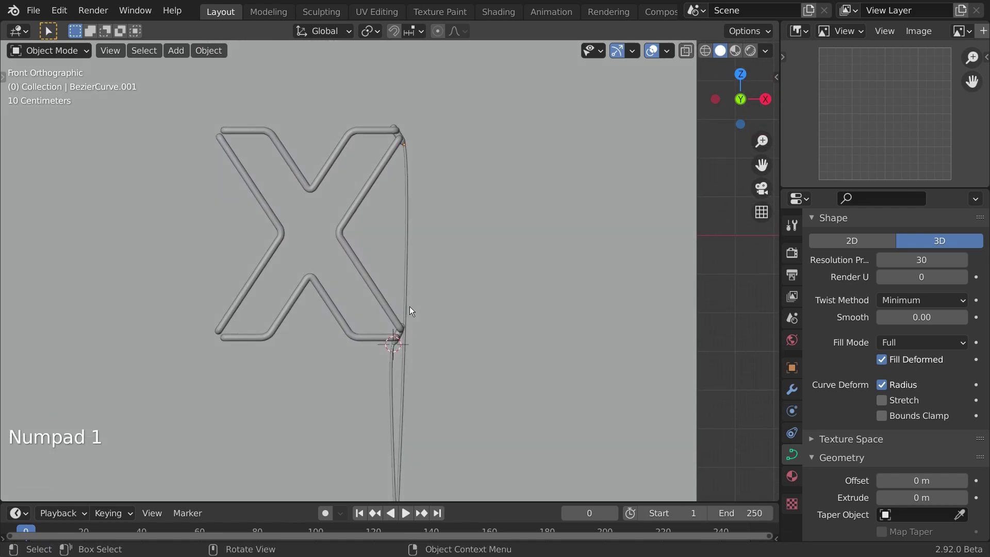
pyautogui.hotkey('ctrl', 's')
# Duplicate the lower-right capsule with its cable about 0.47 m toward negative X, beside the X's lower-left tube ends
pyautogui.press('a')
pyautogui.press('a')
pyautogui.scroll(3, 404, 297)
pyautogui.click(400, 401)
pyautogui.keyDown('shift'); pyautogui.click(396, 424); pyautogui.keyUp('shift')
pyautogui.keyDown('shift'); pyautogui.moveTo(397, 425); pyautogui.dragTo(493, 357, button='middle'); pyautogui.keyUp('shift')
pyautogui.hotkey('shift', 'd')
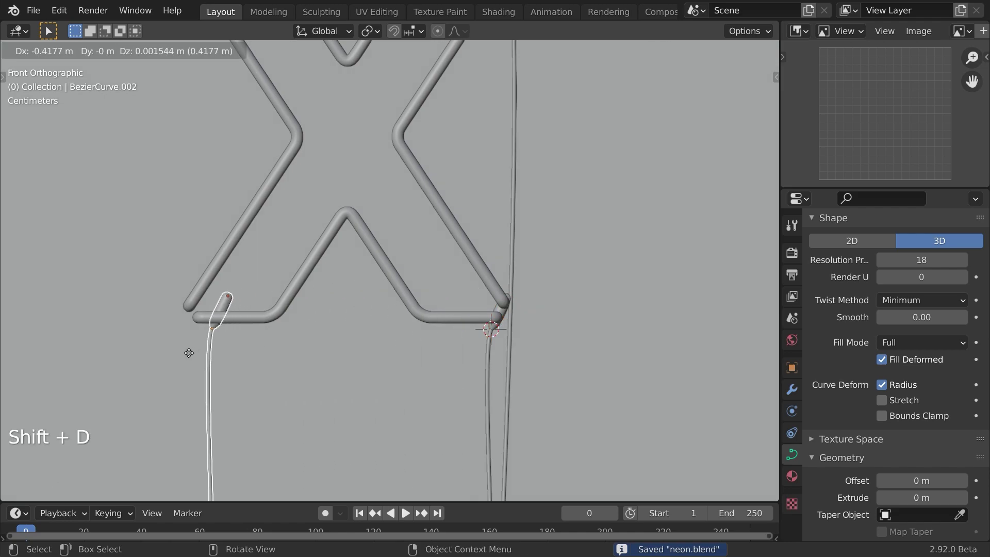
pyautogui.click(155, 357)
# Rotate the duplicated capsule and cable -63.6° and position the capsule over the two lower-left tube ends
pyautogui.scroll(3, 180, 355)
pyautogui.keyDown('shift'); pyautogui.moveTo(250, 264); pyautogui.dragTo(485, 156, button='middle'); pyautogui.keyUp('shift')
pyautogui.press('r')
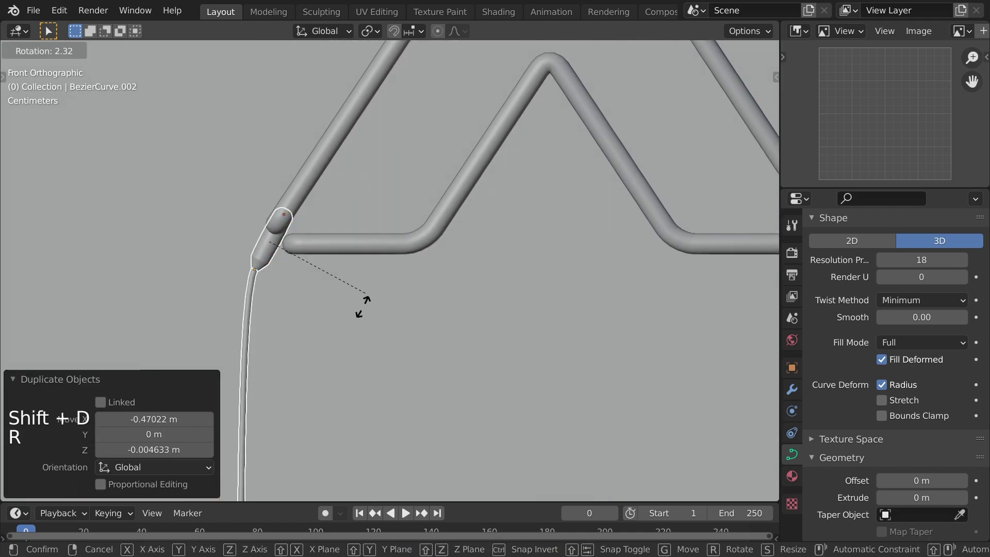
pyautogui.click(299, 222)
pyautogui.press('g')
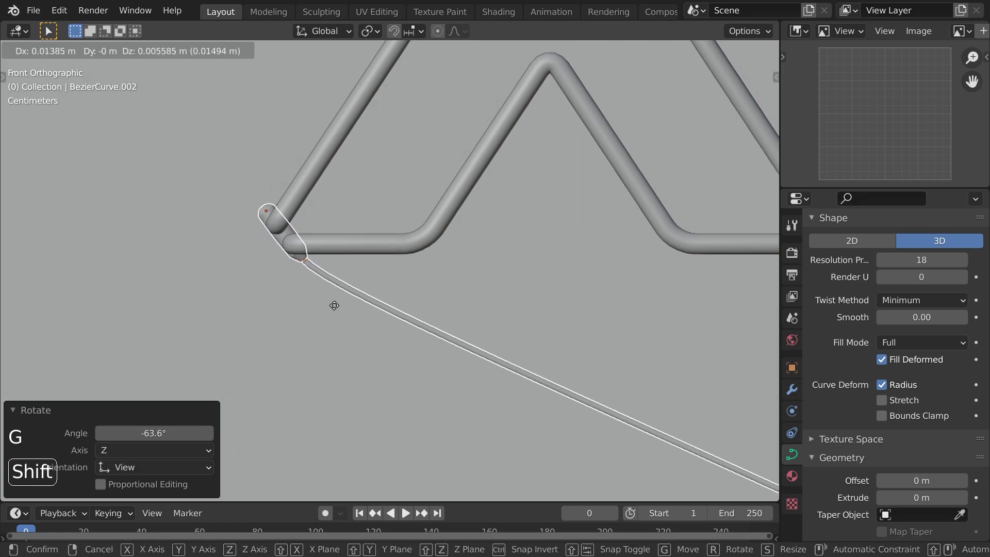
pyautogui.click(335, 289)
# Move the lower-left cable's far end point about 0.70 m toward negative X and 0.46 m down, below the wall
pyautogui.scroll(-5, 339, 314)
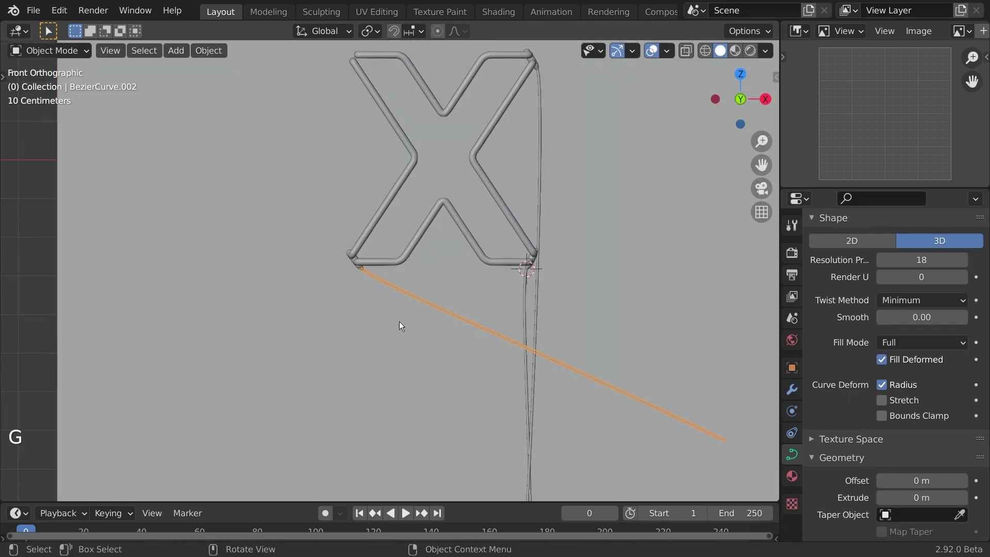
pyautogui.press('Tab')
pyautogui.keyDown('shift'); pyautogui.moveTo(398, 345); pyautogui.dragTo(294, 179, button='middle'); pyautogui.keyUp('shift')
pyautogui.press('g')
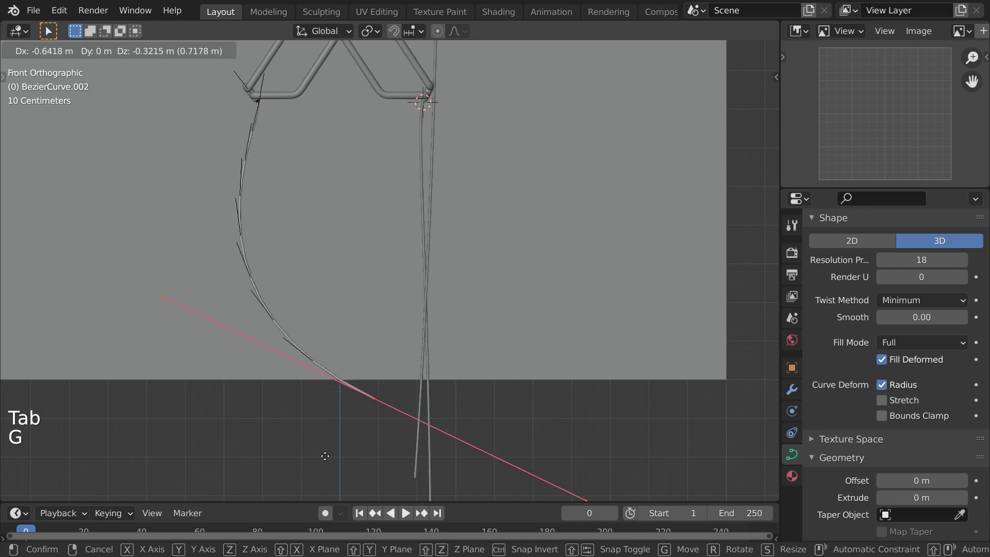
pyautogui.click(340, 490)
# Rotate the lower-left cable's end handles to near vertical and shift the point toward negative X so the cable hangs below its capsule
pyautogui.press('r')
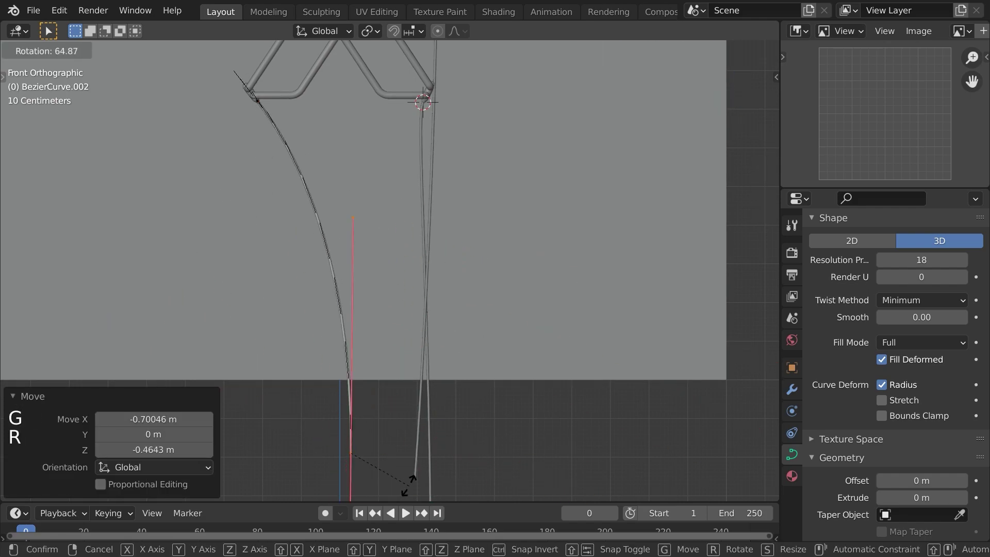
pyautogui.click(394, 436)
pyautogui.press('g')
pyautogui.click(338, 434)
pyautogui.press('Tab')
pyautogui.scroll(2, 246, 239)
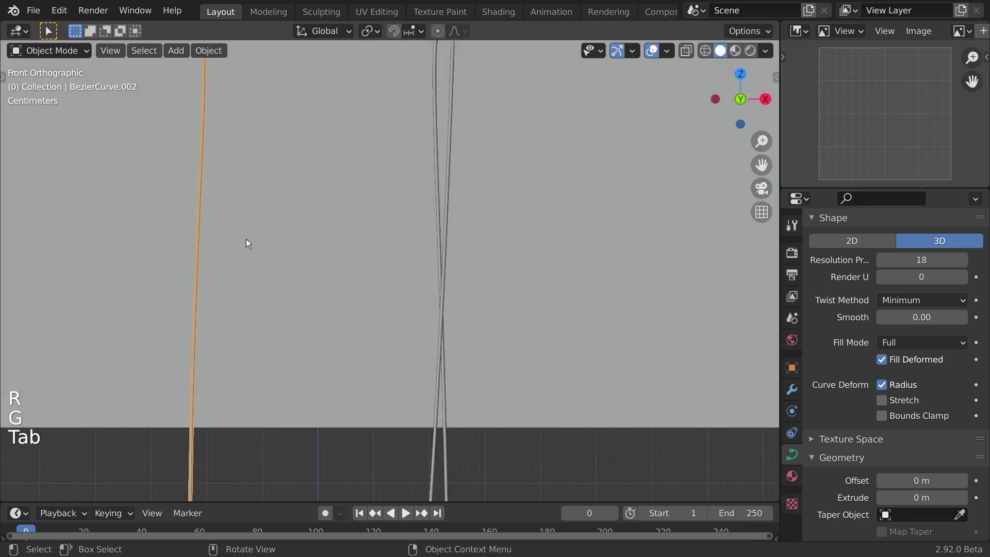
pyautogui.keyDown('shift'); pyautogui.moveTo(256, 135); pyautogui.dragTo(358, 301, button='middle'); pyautogui.keyUp('shift')
pyautogui.press('a')
pyautogui.press('a')
pyautogui.scroll(4, 302, 183)
pyautogui.scroll(-2, 299, 185)
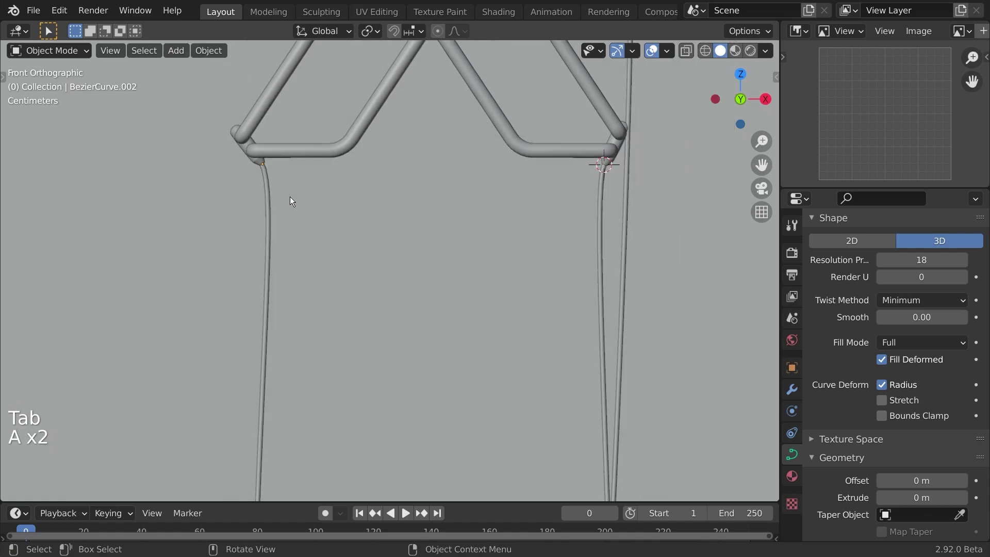
# Select the lower-left capsule with its cable and duplicate them about 0.51 m up to the X's upper-left tube ends
pyautogui.click(265, 218)
pyautogui.keyDown('shift'); pyautogui.moveTo(315, 219); pyautogui.dragTo(348, 415, button='middle'); pyautogui.keyUp('shift')
pyautogui.keyDown('shift'); pyautogui.click(280, 304); pyautogui.keyUp('shift')
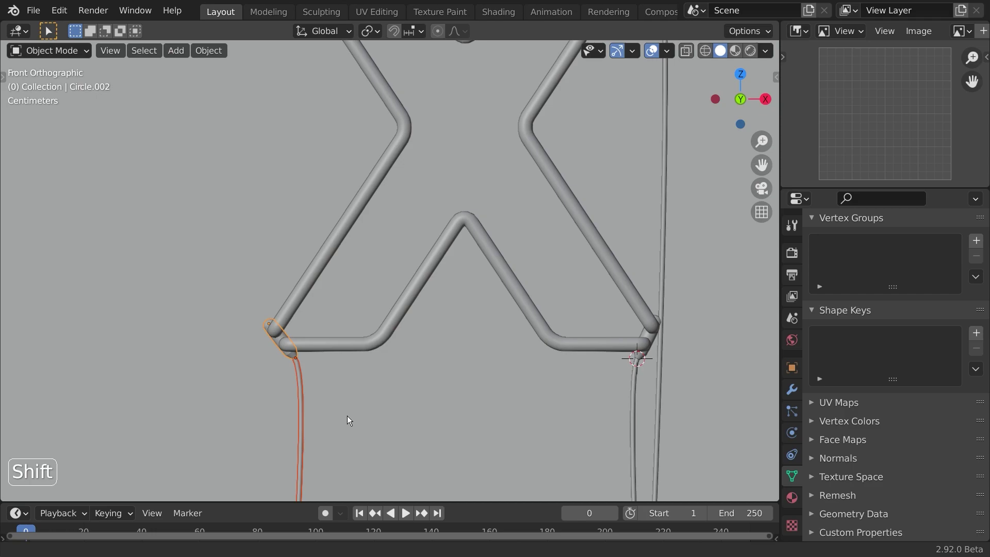
pyautogui.scroll(-3, 349, 402)
pyautogui.keyDown('shift'); pyautogui.moveTo(353, 298); pyautogui.dragTo(364, 350, button='middle'); pyautogui.keyUp('shift')
pyautogui.hotkey('shift', 'd')
pyautogui.click(366, 102)
# Rotate the duplicated capsule and cable -456°, position the capsule over the two upper-left tube ends and fine-tune its angle
pyautogui.scroll(7, 355, 155)
pyautogui.keyDown('shift'); pyautogui.moveTo(390, 266); pyautogui.dragTo(464, 500, button='middle'); pyautogui.keyUp('shift')
pyautogui.keyDown('shift'); pyautogui.moveTo(352, 60); pyautogui.dragTo(398, 322, button='middle'); pyautogui.keyUp('shift')
pyautogui.press('r')
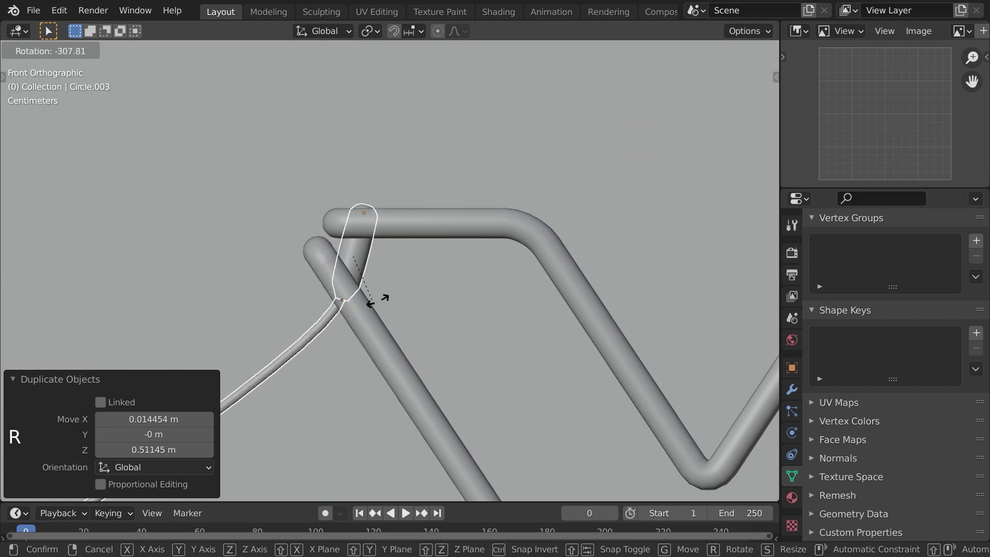
pyautogui.click(384, 219)
pyautogui.press('g')
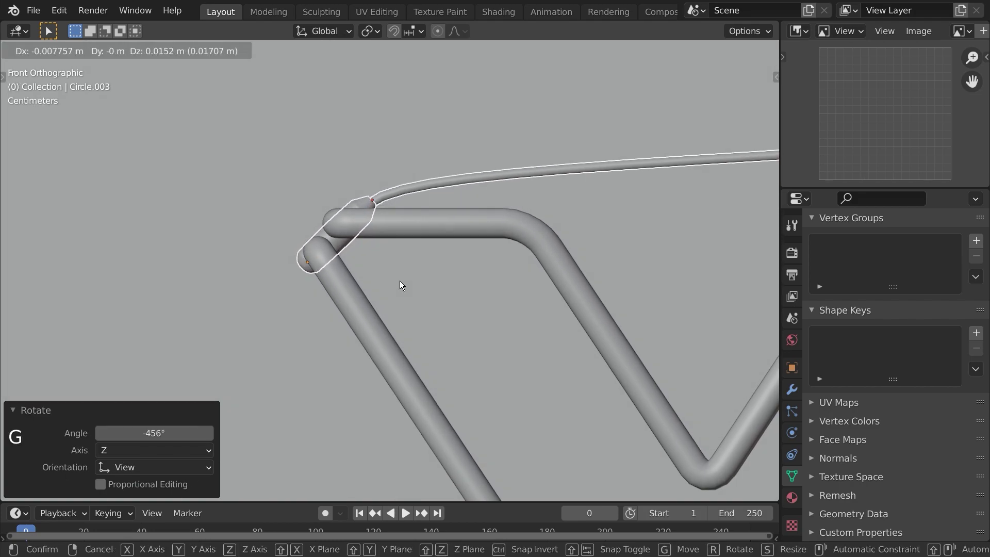
pyautogui.click(401, 284)
pyautogui.press('r')
pyautogui.click(480, 263)
pyautogui.press('Tab')
pyautogui.scroll(-6, 406, 199)
pyautogui.press('Tab')
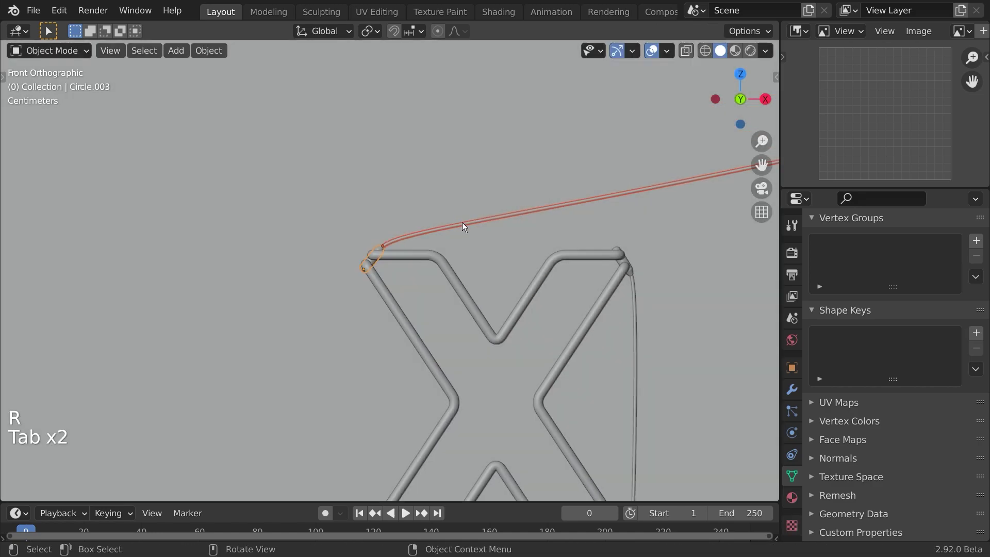
# Move the upper-left cable's far end point about 0.51 m toward negative X and 0.79 m down
pyautogui.click(462, 224)
pyautogui.press('Tab')
pyautogui.scroll(-3, 477, 270)
pyautogui.keyDown('shift'); pyautogui.moveTo(443, 268); pyautogui.dragTo(337, 218, button='middle'); pyautogui.keyUp('shift')
pyautogui.moveTo(517, 115); pyautogui.dragTo(642, 227)
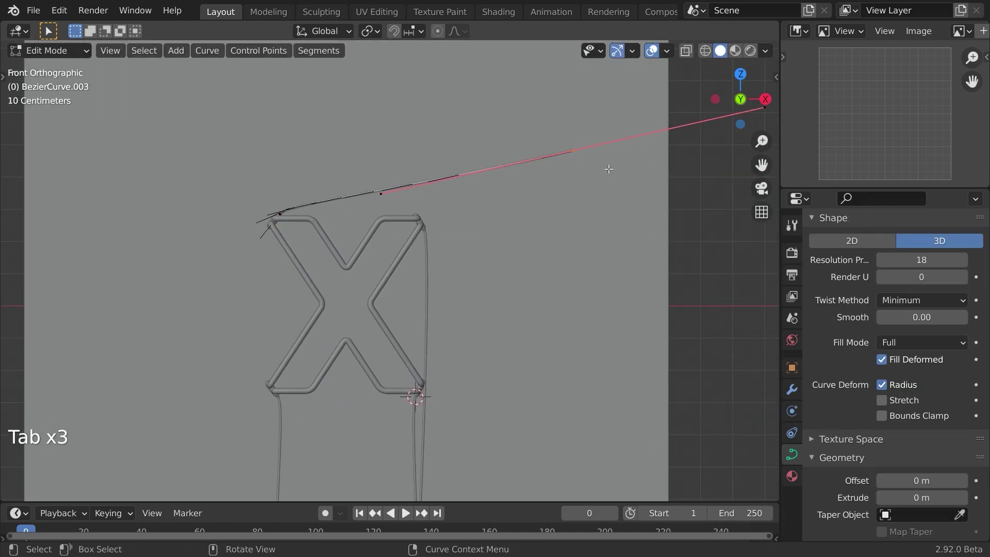
pyautogui.press('g')
pyautogui.click(378, 84)
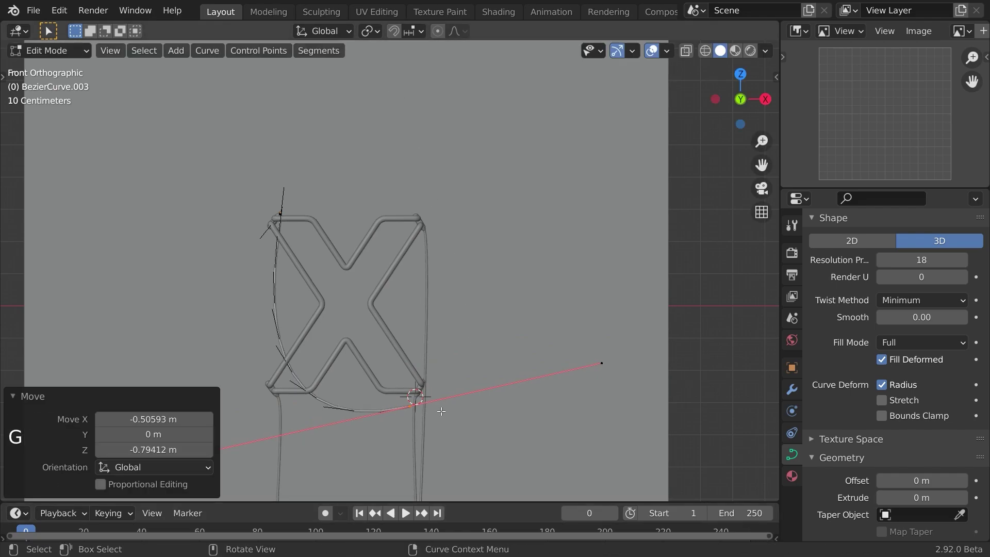
# Rotate the upper-left cable's end handles toward vertical and move the point about 0.23 m toward negative X and 0.67 m down
pyautogui.scroll(-4, 442, 414)
pyautogui.keyDown('shift'); pyautogui.moveTo(453, 431); pyautogui.dragTo(459, 330, button='middle'); pyautogui.keyUp('shift')
pyautogui.press('r')
pyautogui.click(389, 345)
pyautogui.press('g')
pyautogui.click(497, 413)
# Rotate the upper-left cable's lower end handles 11.9° and save the file
pyautogui.press('r')
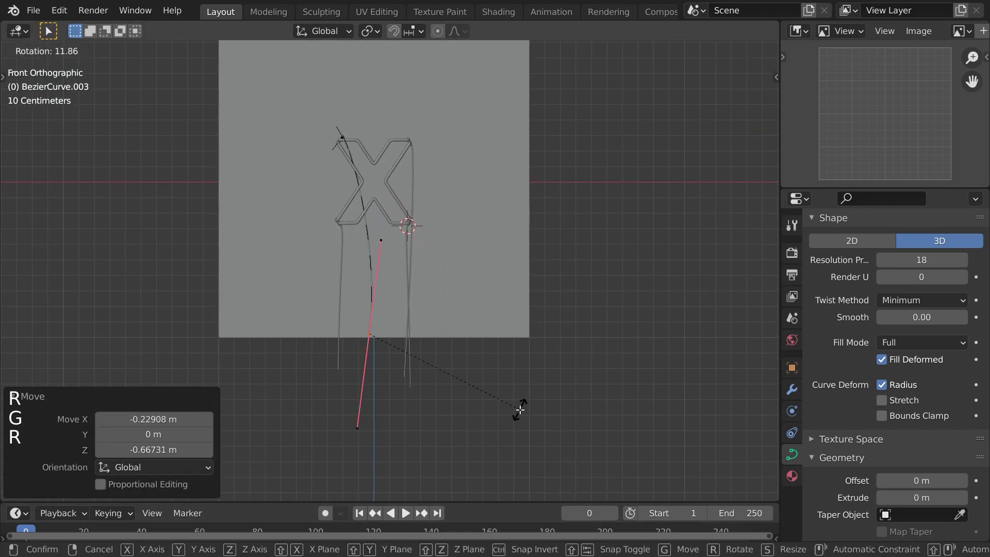
pyautogui.click(521, 409)
pyautogui.hotkey('ctrl', 's')
# Move the upper-left cable's lower end point toward negative X so the cable hangs alongside the lower-left cable
pyautogui.scroll(4, 407, 315)
pyautogui.press('g')
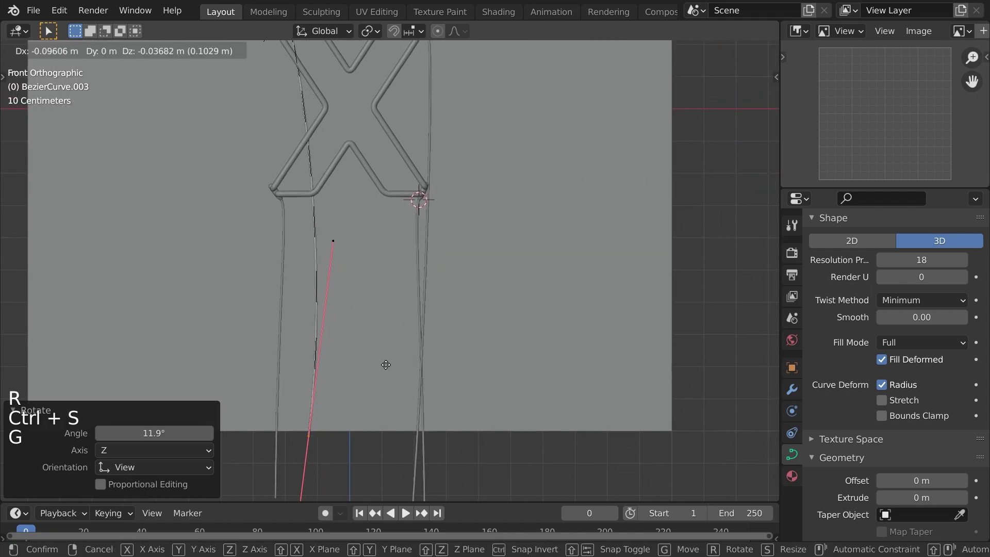
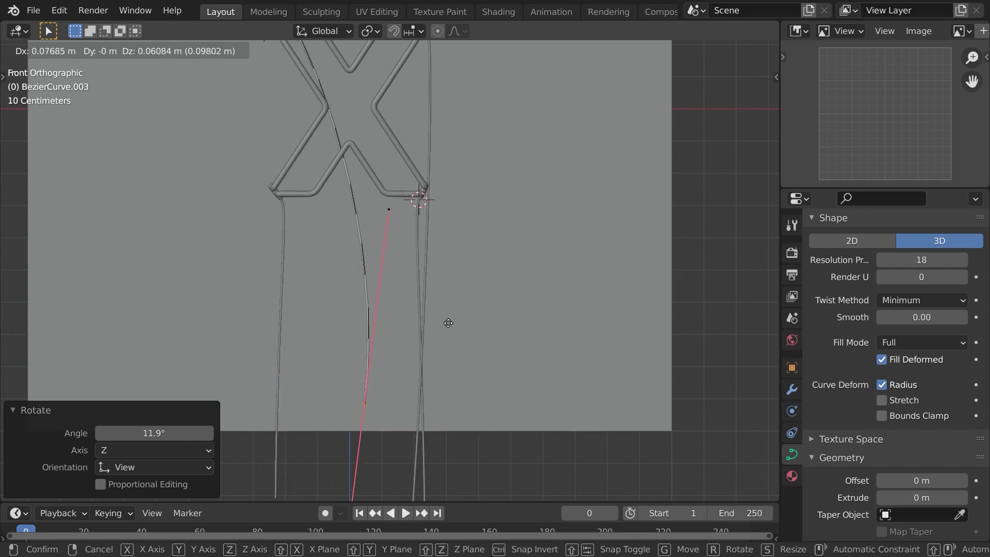
pyautogui.click(347, 351)
pyautogui.scroll(3, 315, 371)
pyautogui.scroll(-1, 302, 378)
pyautogui.keyDown('shift'); pyautogui.moveTo(356, 353); pyautogui.dragTo(374, 449, button='middle'); pyautogui.keyUp('shift')
pyautogui.press('Tab')
pyautogui.scroll(-1, 408, 216)
pyautogui.keyDown('shift'); pyautogui.moveTo(411, 190); pyautogui.dragTo(386, 356, button='middle'); pyautogui.keyUp('shift')
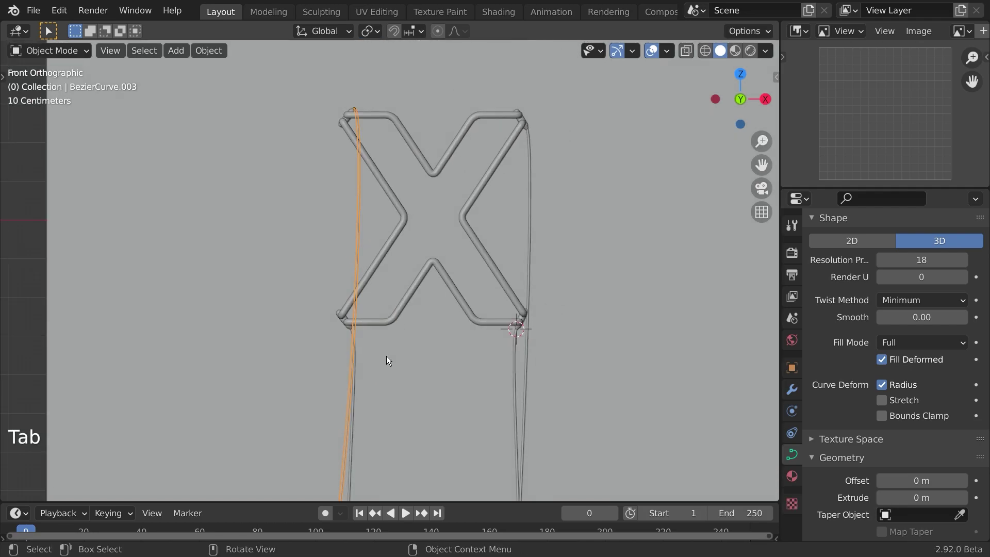
# Select all control points of the upper-left cable curve and subdivide it
pyautogui.press('a')
pyautogui.press('a')
pyautogui.scroll(1, 375, 119)
pyautogui.scroll(3, 374, 81)
pyautogui.keyDown('shift'); pyautogui.moveTo(374, 82); pyautogui.dragTo(404, 296, button='middle'); pyautogui.keyUp('shift')
pyautogui.scroll(2, 373, 194)
pyautogui.press('Tab')
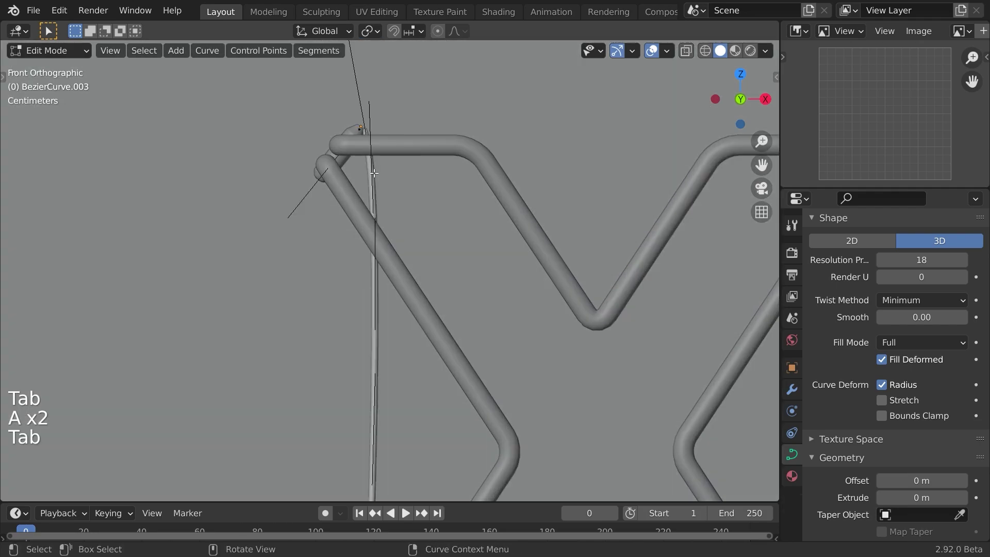
pyautogui.scroll(-4, 365, 128)
pyautogui.keyDown('shift'); pyautogui.moveTo(387, 475); pyautogui.dragTo(387, 384, button='middle'); pyautogui.keyUp('shift')
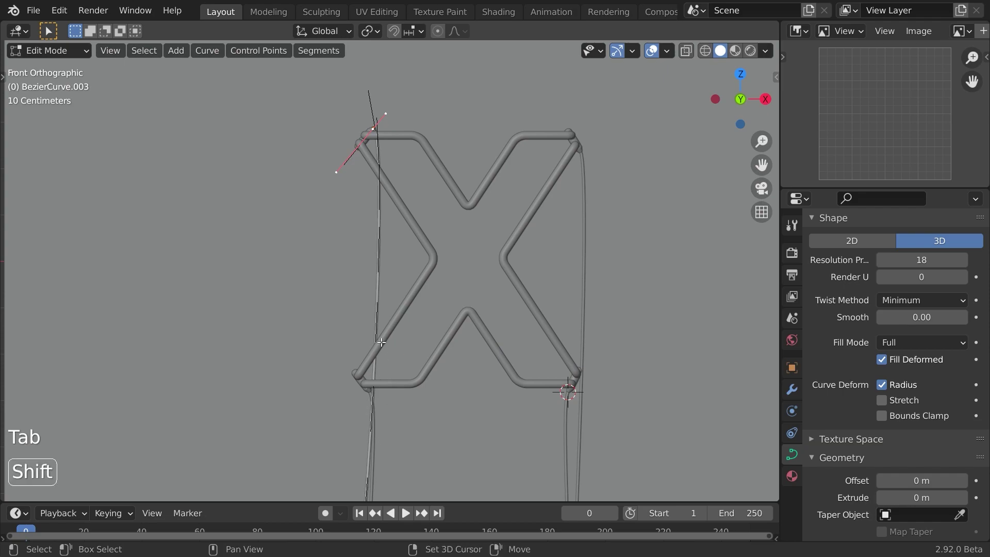
pyautogui.rightClick(387, 249)
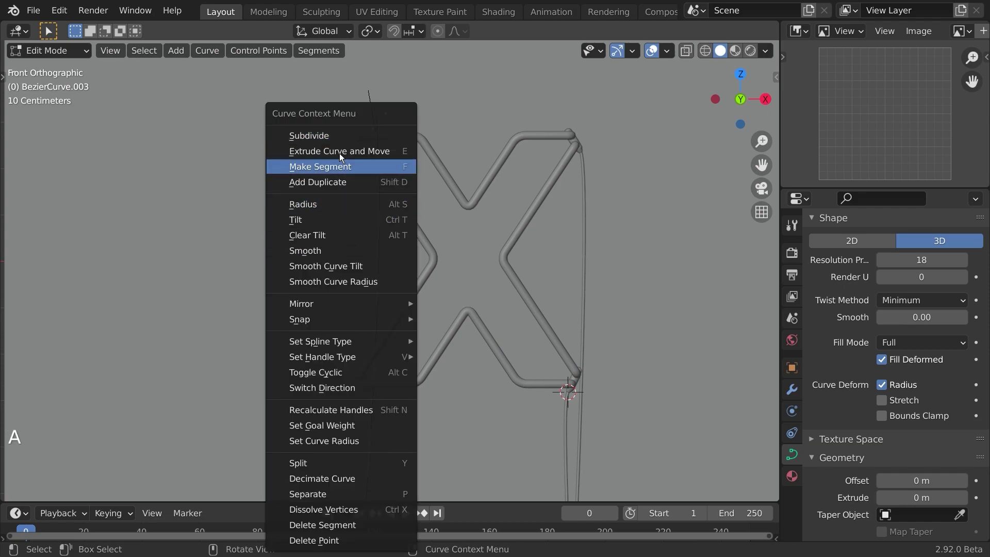
pyautogui.click(337, 137)
# Select the upper-left cable's new middle control point and move it up near the capsule
pyautogui.click(378, 315)
pyautogui.scroll(5, 405, 186)
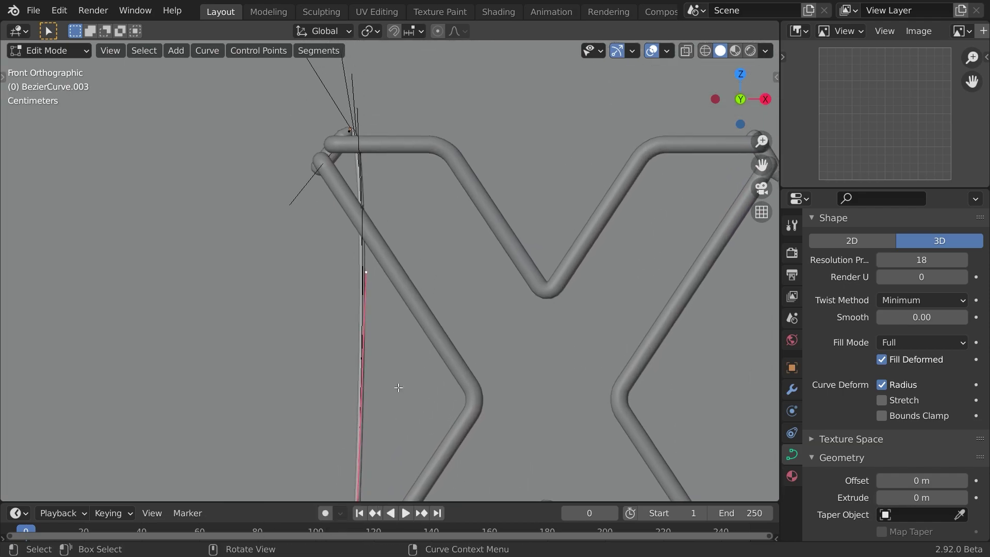
pyautogui.press('g')
pyautogui.click(438, 248)
# Scale the upper-left cable's middle control point handles by 0.631 and move the point slightly up, closer to the capsule
pyautogui.scroll(3, 428, 310)
pyautogui.press('s')
pyautogui.click(401, 275)
pyautogui.press('g')
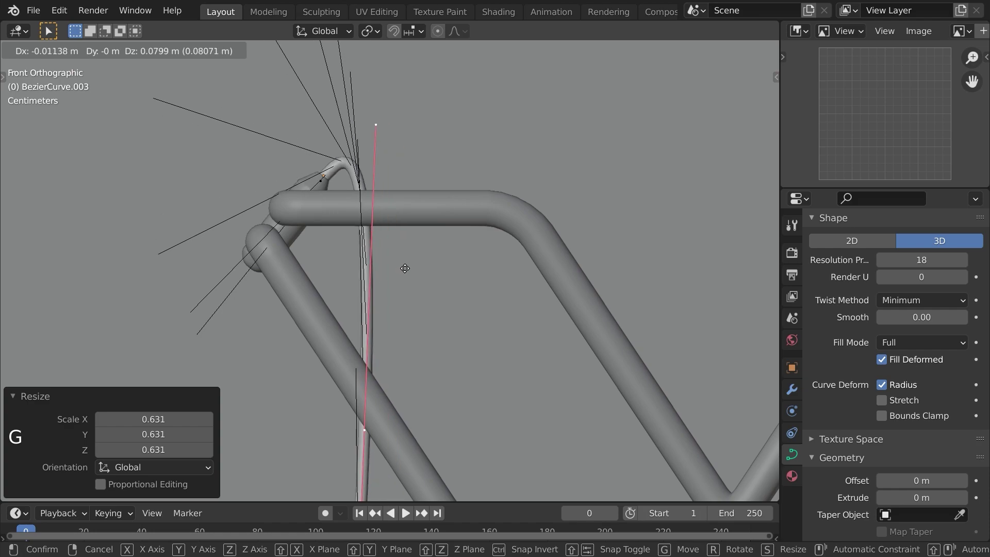
pyautogui.click(414, 277)
pyautogui.press('Tab')
pyautogui.press('a')
pyautogui.press('a')
pyautogui.scroll(-5, 439, 309)
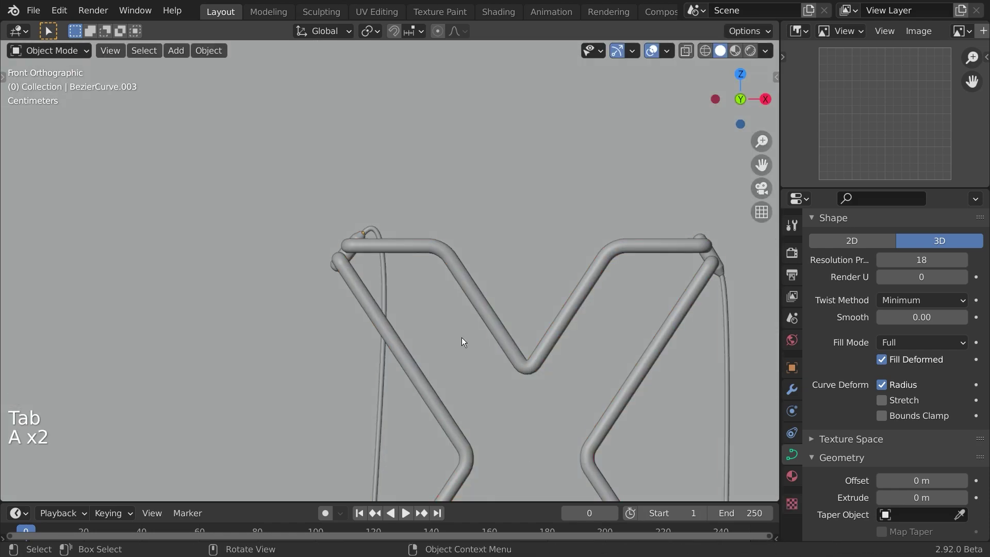
# Edit the upper-left cable and move its lower end point about 0.046 m toward positive X, close to the lower-left cable
pyautogui.keyDown('shift'); pyautogui.moveTo(482, 389); pyautogui.dragTo(471, 216, button='middle'); pyautogui.keyUp('shift')
pyautogui.click(394, 358)
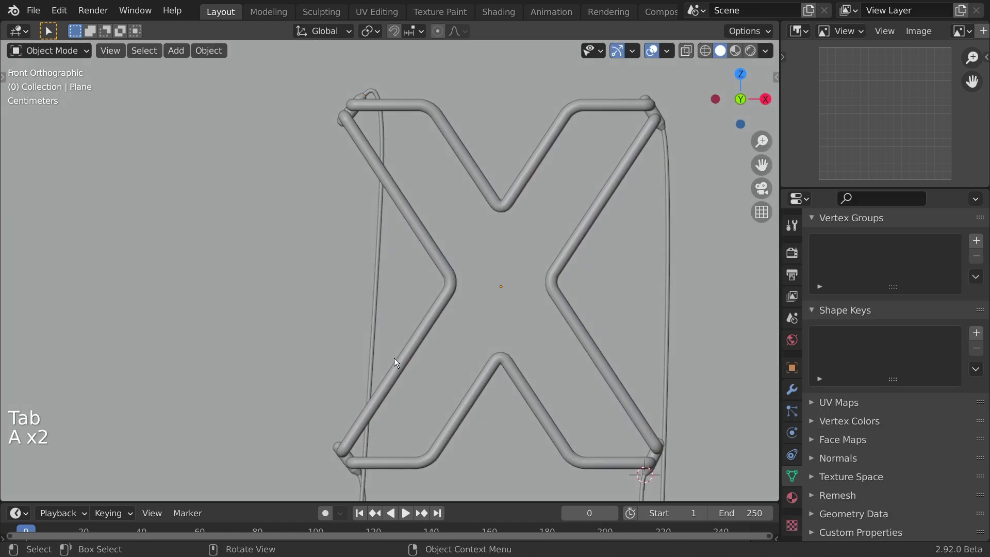
pyautogui.keyDown('shift'); pyautogui.scroll(-11, 371, 381); pyautogui.keyUp('shift')
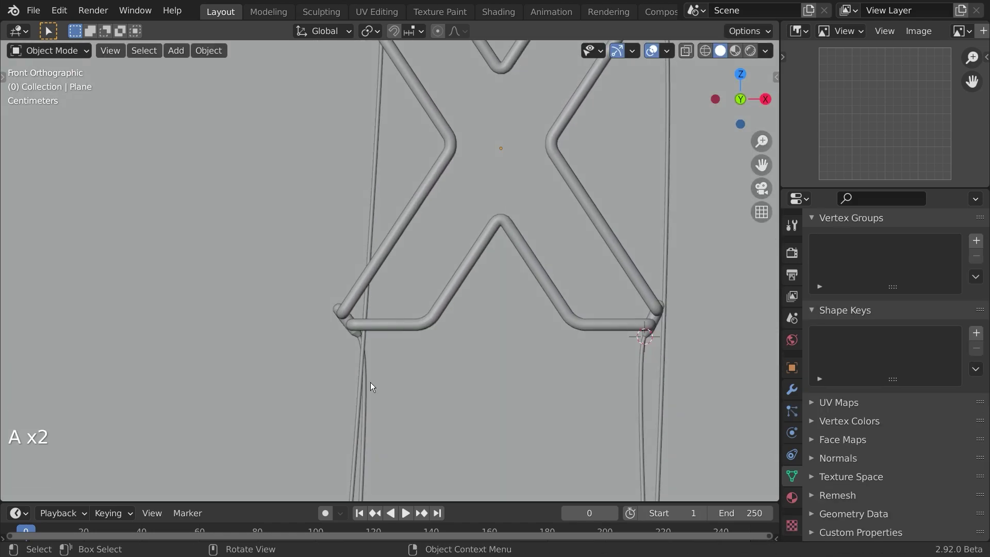
pyautogui.click(357, 419)
pyautogui.keyDown('shift'); pyautogui.scroll(-8, 402, 245); pyautogui.keyUp('shift')
pyautogui.press('Tab')
pyautogui.scroll(-4, 379, 445)
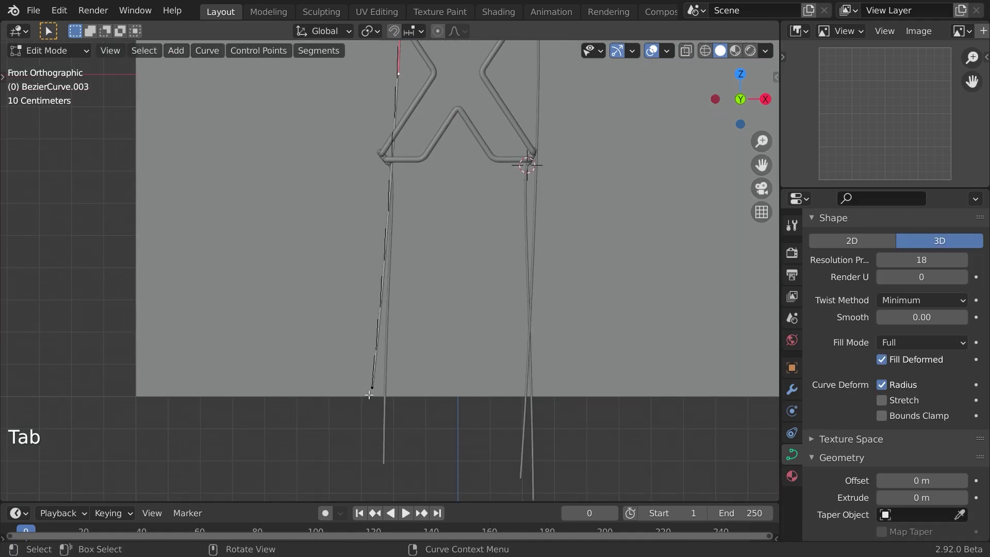
pyautogui.press('g')
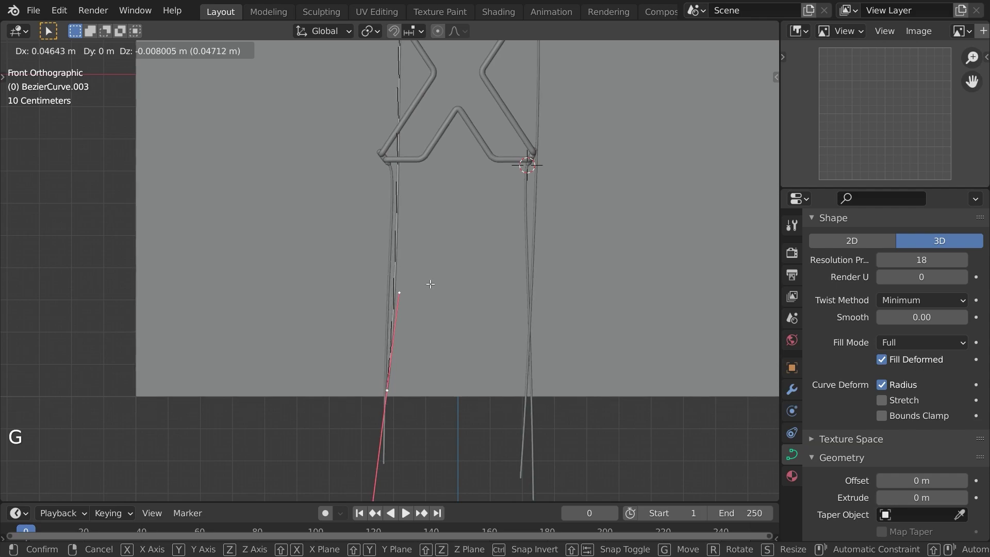
pyautogui.click(430, 284)
# Rotate the handles of the upper-left cable's lower end point and nudge the point so the cable hangs naturally
pyautogui.press('r')
pyautogui.click(421, 381)
pyautogui.press('g')
pyautogui.click(437, 398)
pyautogui.press('Tab')
pyautogui.press('a')
pyautogui.press('a')
# Move the upper-left cable's middle control point slightly along Y, away from the wall
pyautogui.moveTo(349, 302); pyautogui.dragTo(422, 153, button='middle')
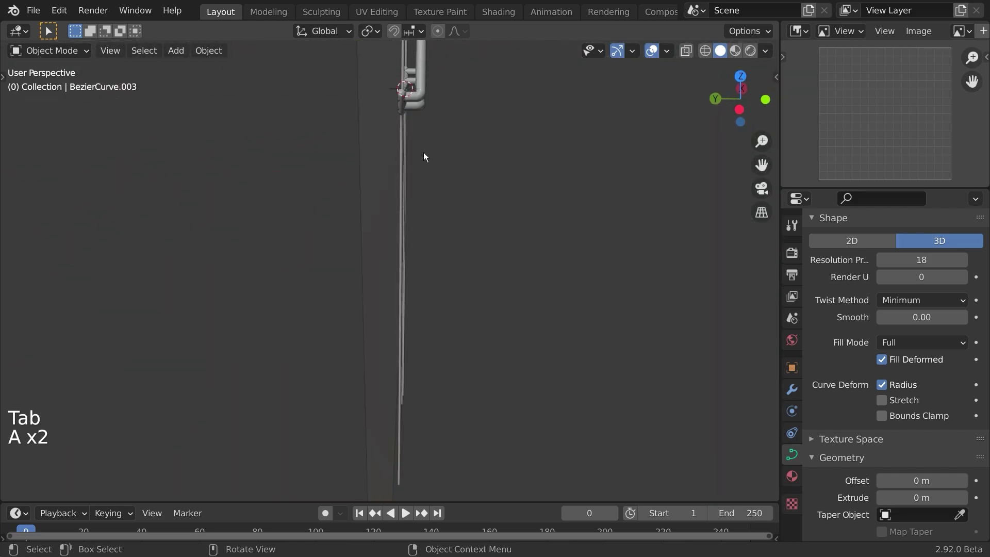
pyautogui.keyDown('shift'); pyautogui.moveTo(411, 89); pyautogui.dragTo(413, 242, button='middle'); pyautogui.keyUp('shift')
pyautogui.click(418, 218)
pyautogui.press('Tab')
pyautogui.moveTo(408, 199); pyautogui.dragTo(407, 173, button='middle')
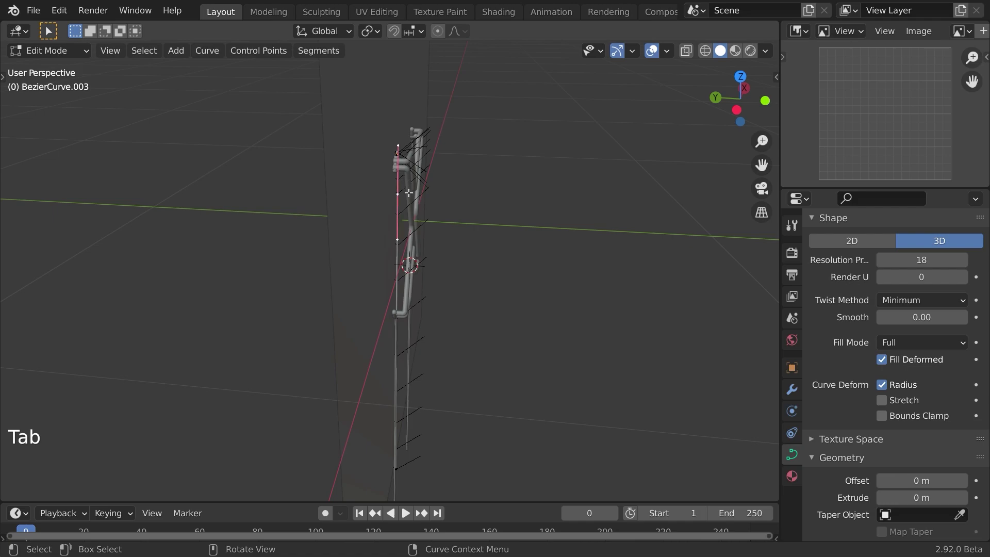
pyautogui.moveTo(415, 223); pyautogui.dragTo(454, 217, button='middle')
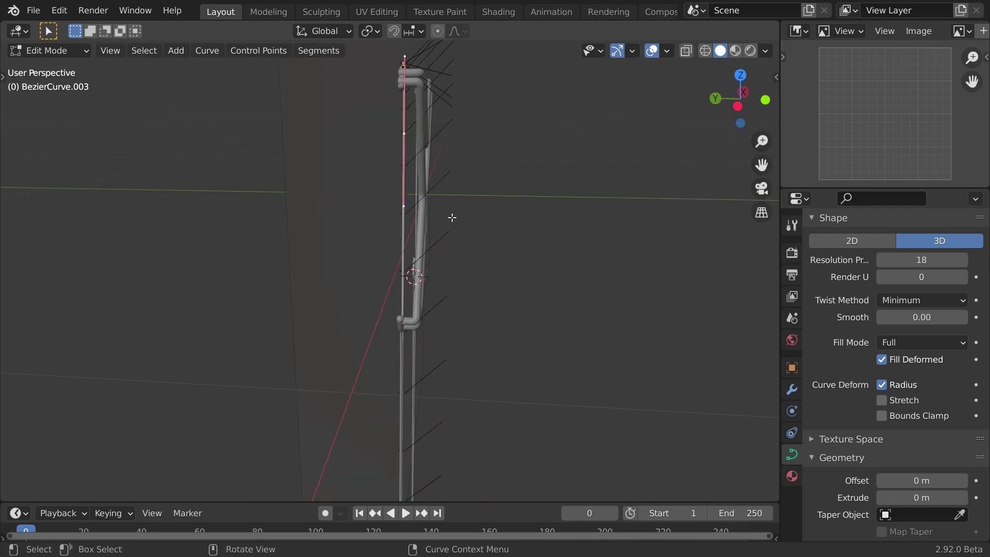
pyautogui.press('g')
pyautogui.press('y')
pyautogui.click(458, 215)
pyautogui.press('Tab')
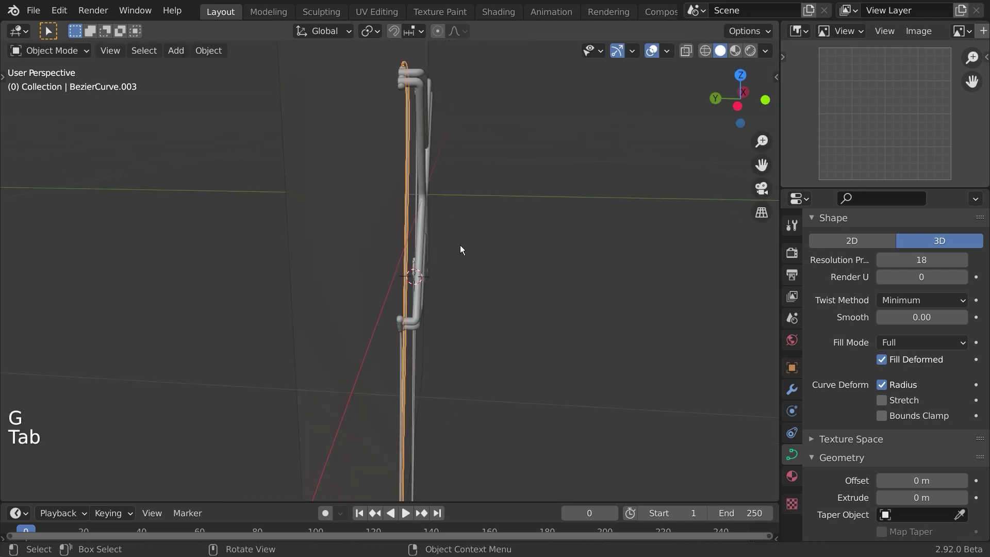
# Save the file and check the finished cables around the X from the front and at an angle
pyautogui.press('KP_1')
pyautogui.hotkey('ctrl', 's')
pyautogui.scroll(4, 312, 245)
pyautogui.keyDown('shift'); pyautogui.scroll(4, 330, 241); pyautogui.keyUp('shift')
pyautogui.scroll(3, 371, 224)
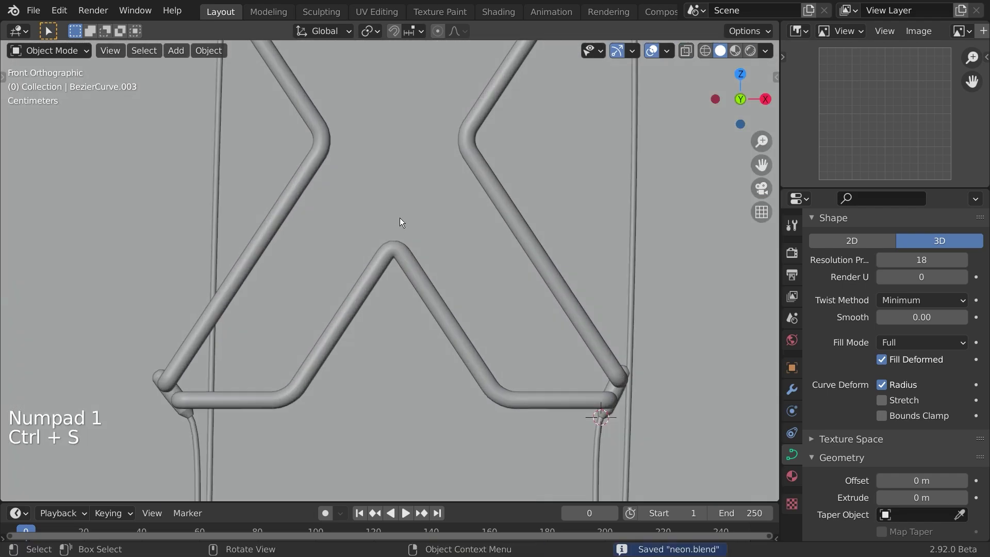
pyautogui.hotkey('ctrl', 's')
pyautogui.scroll(-2, 332, 216)
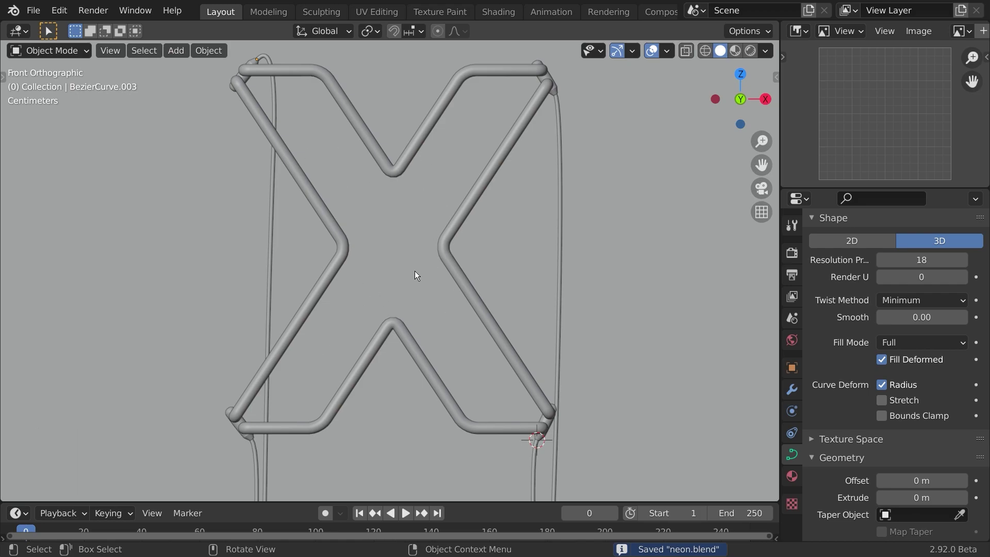
pyautogui.scroll(2, 470, 248)
pyautogui.keyDown('shift'); pyautogui.moveTo(560, 222); pyautogui.dragTo(446, 247, button='middle'); pyautogui.keyUp('shift')
pyautogui.scroll(3, 345, 267)
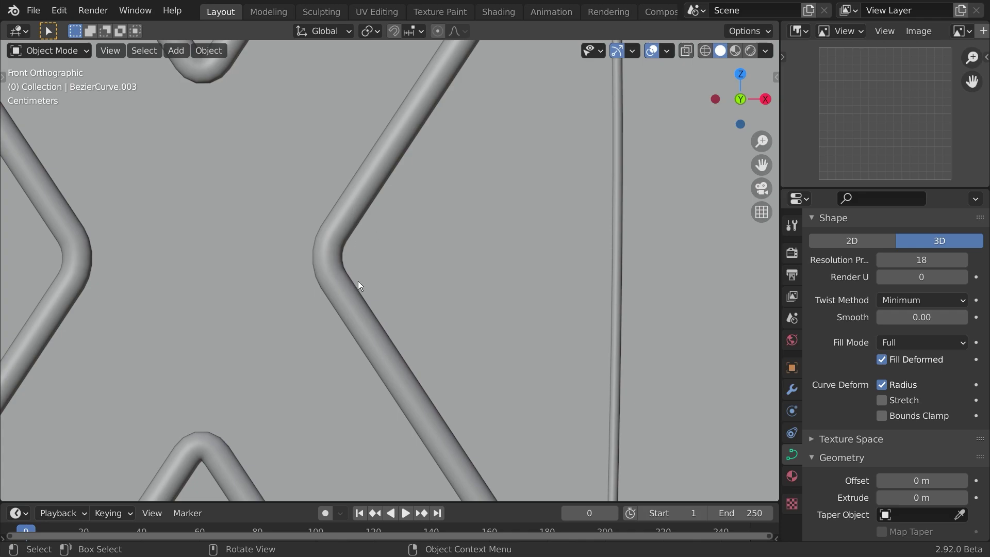
pyautogui.scroll(-4, 254, 276)
pyautogui.moveTo(274, 303); pyautogui.dragTo(481, 178, button='middle')
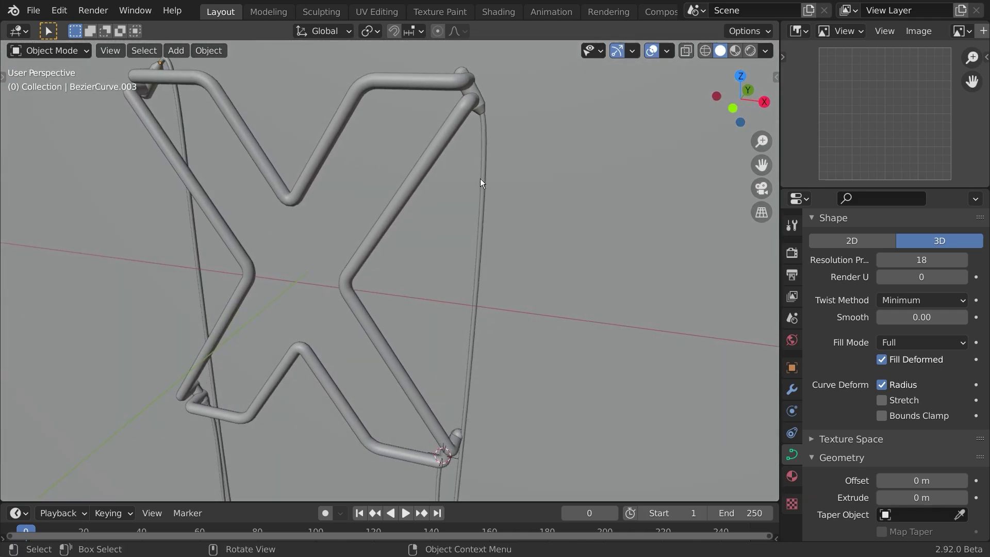
# Select the X's right-hand neon tube in front view and snap the 3D cursor to its origin
pyautogui.press('KP_1')
pyautogui.hotkey('shift', 'a')
pyautogui.moveTo(390, 276)
pyautogui.press('Escape')
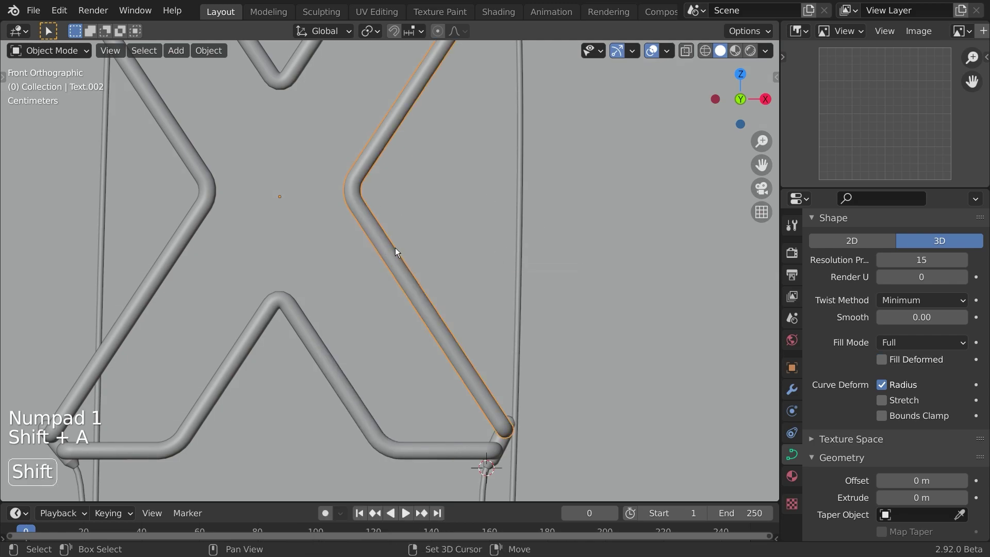
pyautogui.hotkey('shift', 's')
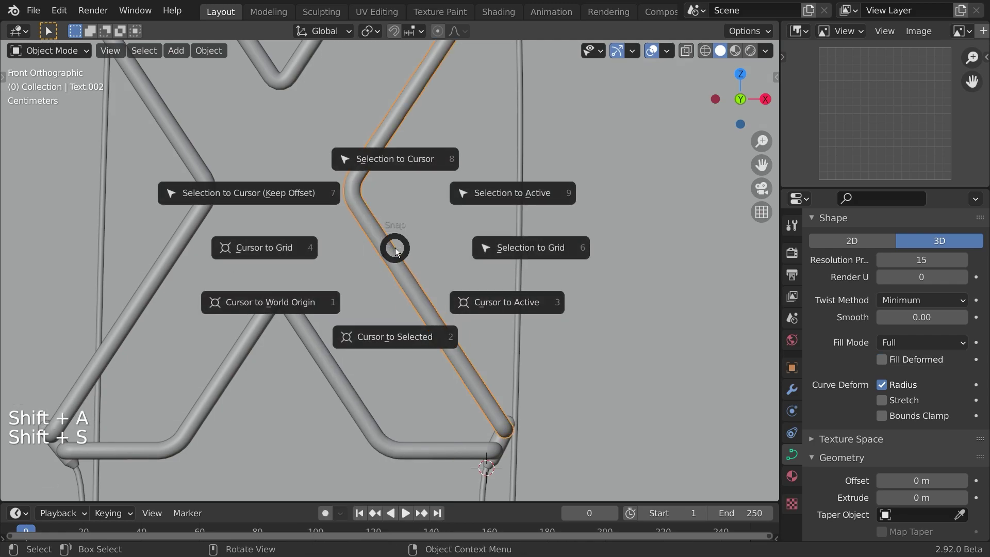
pyautogui.click(391, 335)
# Add a cube at the 3D cursor and shrink it to a small block, scaling by 0.051 first and 0.544 last
pyautogui.scroll(-3, 399, 249)
pyautogui.moveTo(395, 271); pyautogui.dragTo(413, 287, button='middle')
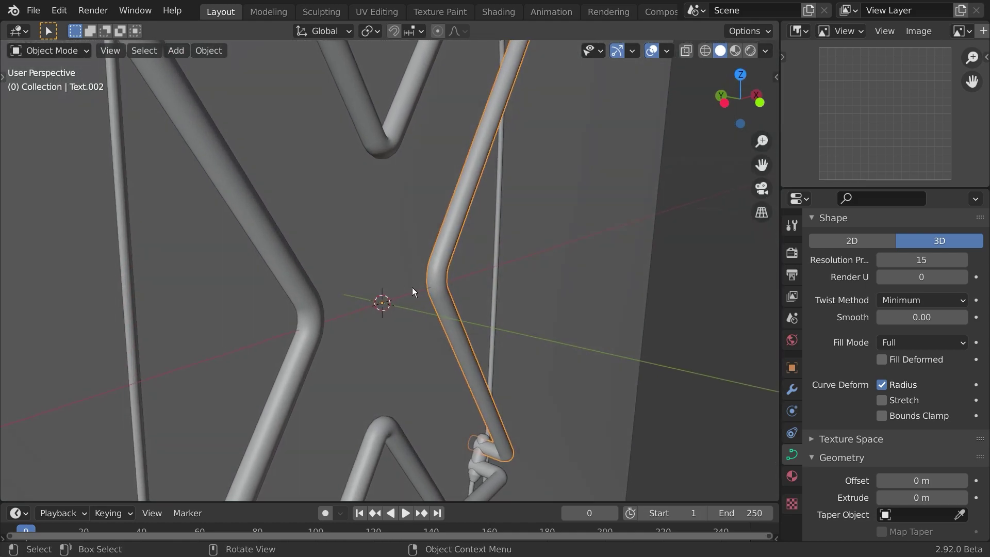
pyautogui.hotkey('shift', 'a')
pyautogui.moveTo(372, 235)
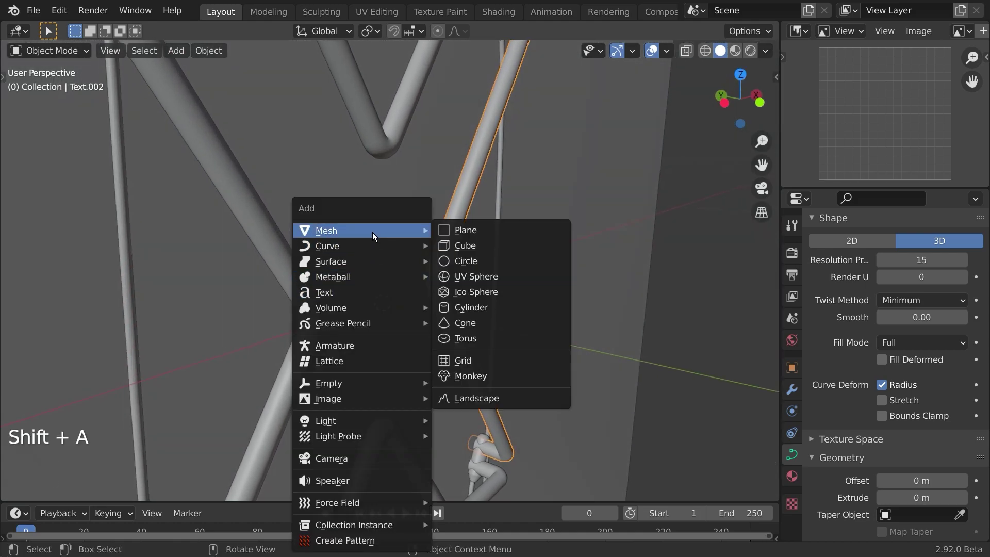
pyautogui.click(486, 246)
pyautogui.press('s')
pyautogui.click(401, 290)
pyautogui.press('s')
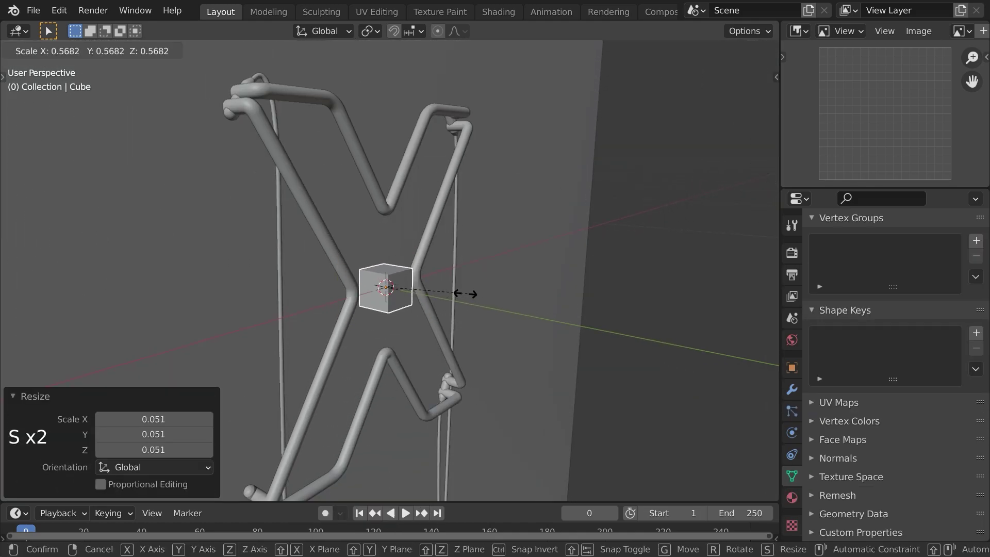
pyautogui.click(433, 294)
pyautogui.press('KP_1')
pyautogui.scroll(4, 460, 326)
pyautogui.keyDown('shift'); pyautogui.moveTo(259, 262); pyautogui.dragTo(357, 247, button='middle'); pyautogui.keyUp('shift')
pyautogui.press('s')
pyautogui.click(292, 324)
# Stretch the small cube along Z into a tall bar and scale the whole bar by 0.481
pyautogui.moveTo(292, 324); pyautogui.dragTo(521, 330, button='middle')
pyautogui.press('s')
pyautogui.press('z')
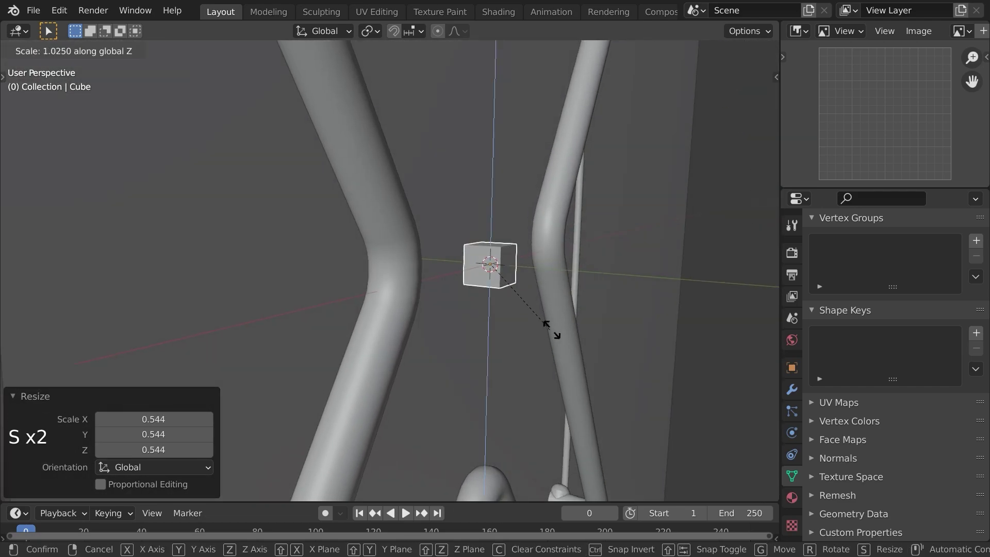
pyautogui.click(771, 275)
pyautogui.press('s')
pyautogui.click(588, 263)
# Move the bar about 0.025 m along Y behind the X, centre it in view and save the file
pyautogui.moveTo(590, 311); pyautogui.dragTo(579, 341, button='middle')
pyautogui.press('g')
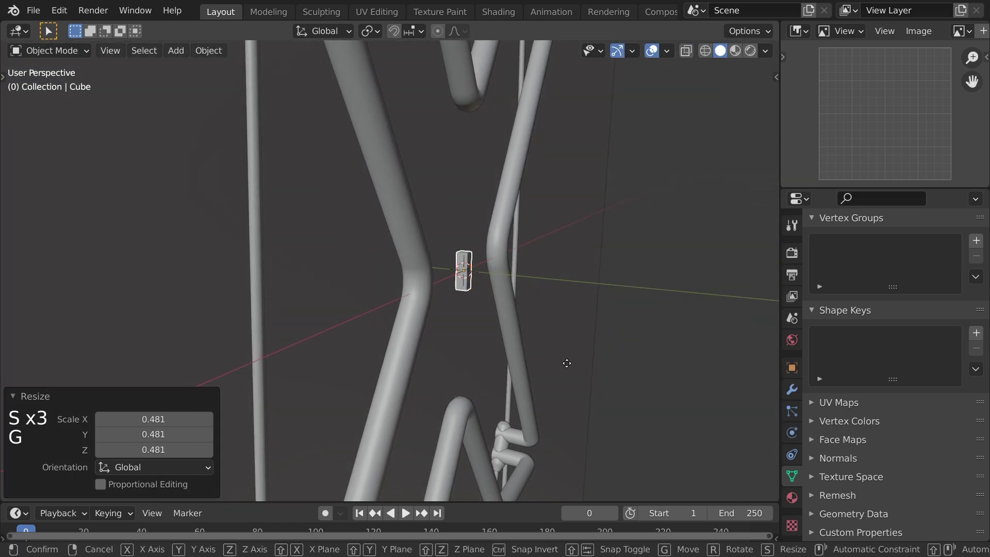
pyautogui.middleClick(547, 354)
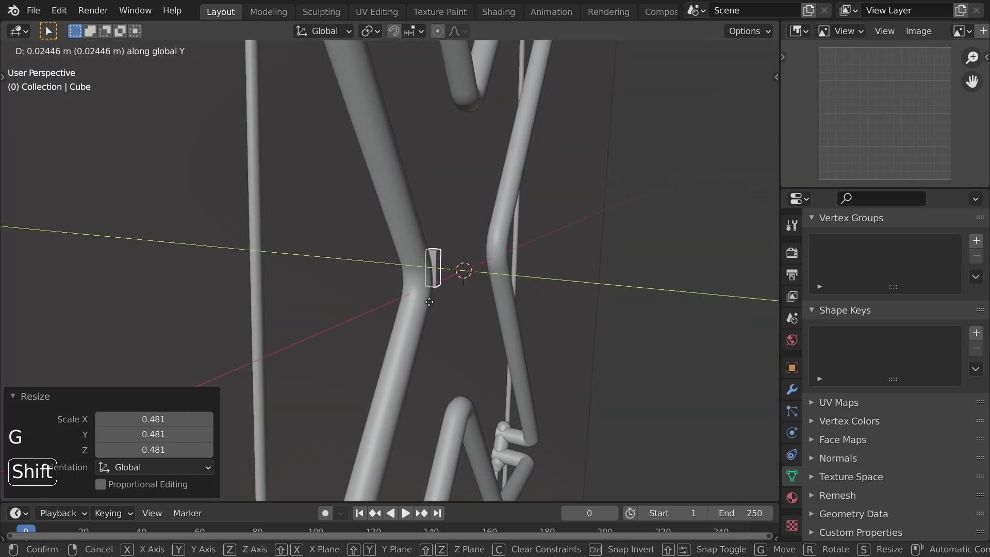
pyautogui.click(432, 308)
pyautogui.scroll(5, 349, 324)
pyautogui.hotkey('ctrl', 'alt', '.')
pyautogui.hotkey('ctrl', 's')
# Move the bar another 0.0146 m or so along Y until its back sinks slightly into the wall
pyautogui.moveTo(375, 327); pyautogui.dragTo(530, 383, button='middle')
pyautogui.press('g')
pyautogui.middleClick(526, 380)
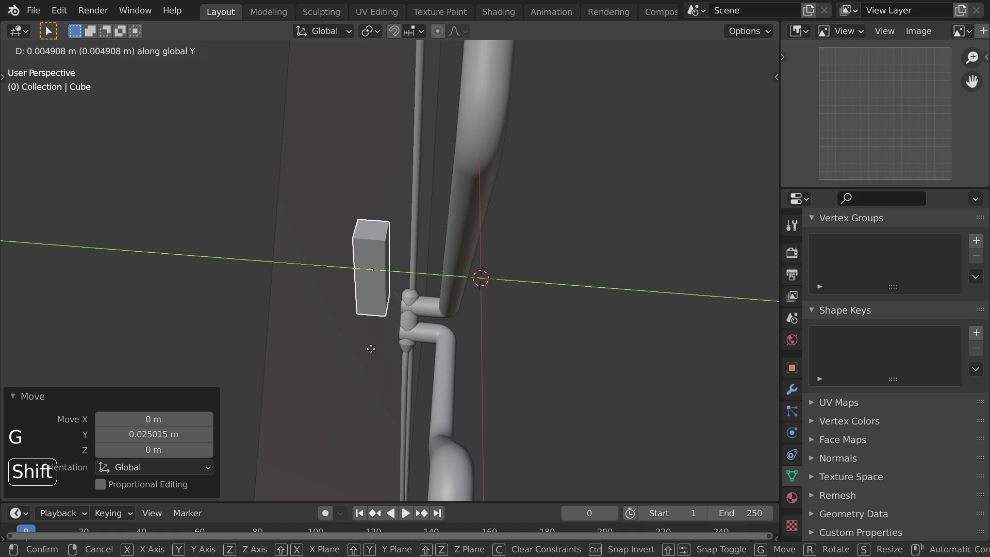
pyautogui.press('Escape')
pyautogui.moveTo(380, 324); pyautogui.dragTo(443, 313, button='middle')
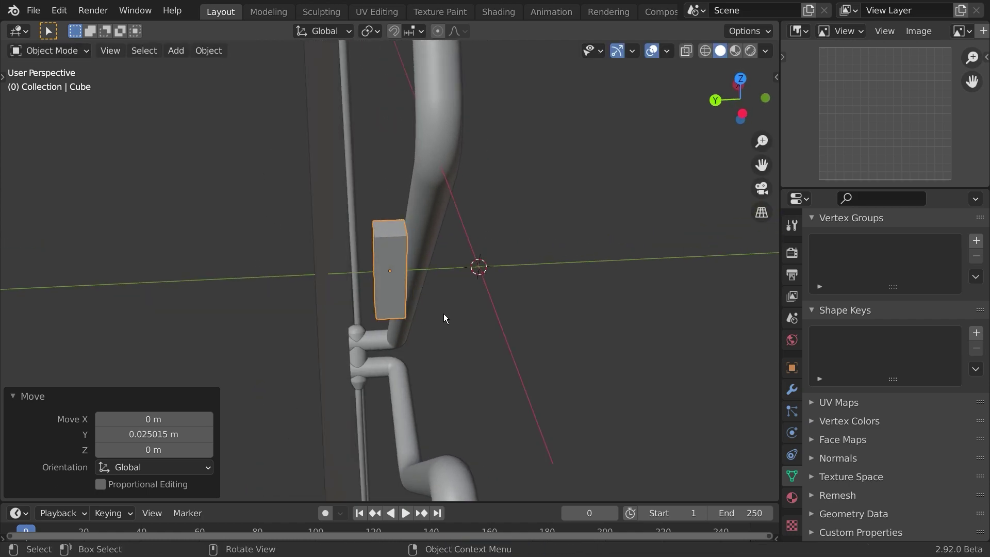
pyautogui.press('g')
pyautogui.press('y')
pyautogui.click(310, 295)
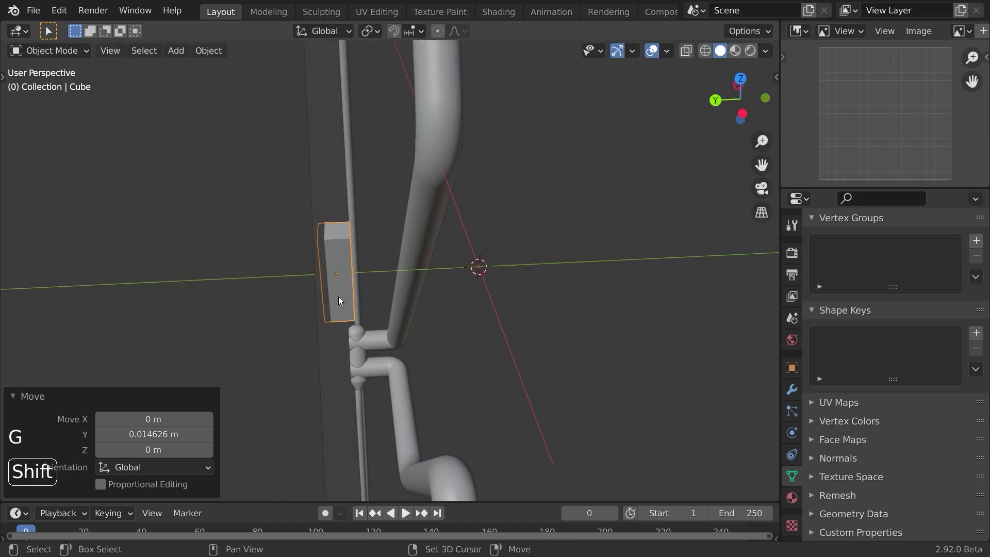
# Select the bar's front face in face mode and move it outward from the wall to deepen the bar
pyautogui.press('Tab')
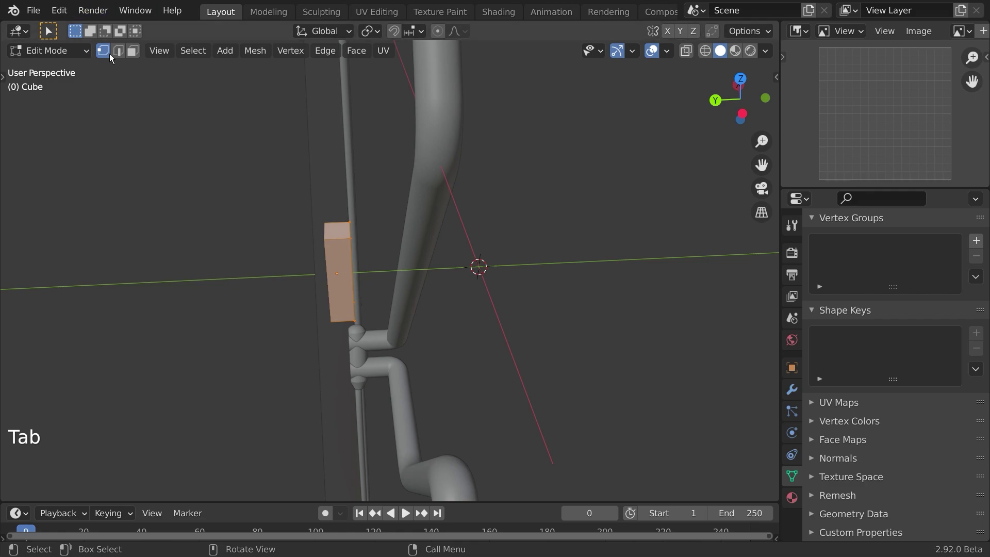
pyautogui.moveTo(385, 264); pyautogui.dragTo(365, 269, button='middle')
pyautogui.click(360, 290)
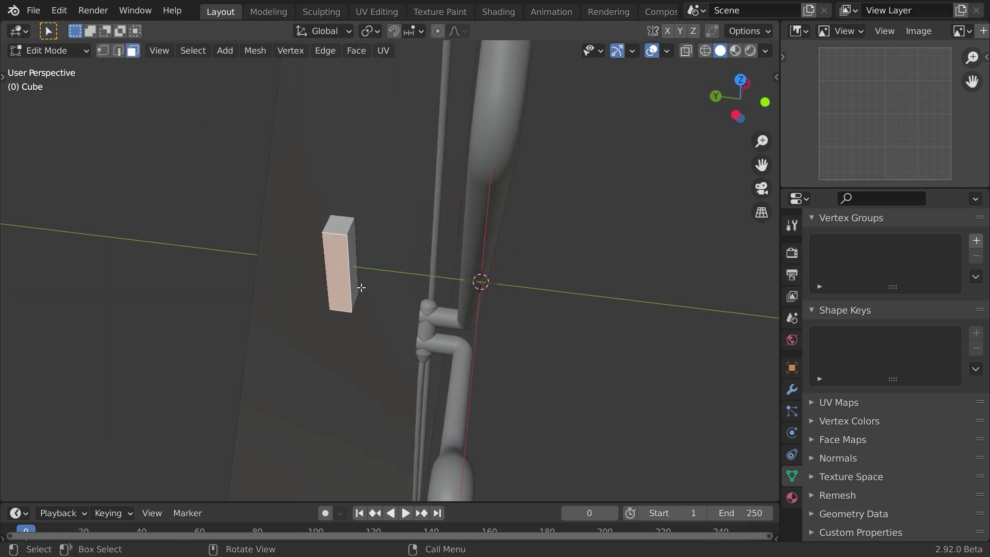
pyautogui.press('g')
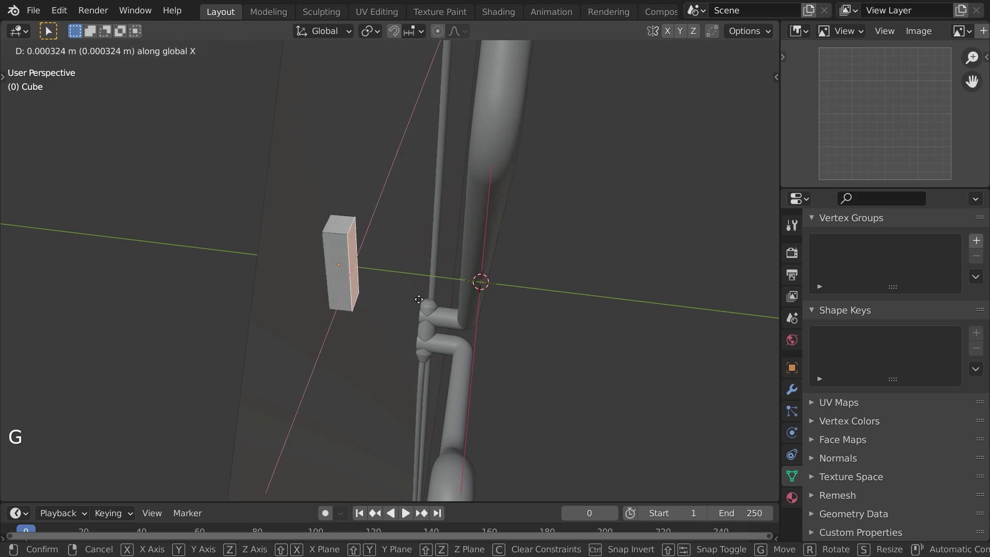
pyautogui.click(400, 295)
pyautogui.press('Tab')
# Apply the bar's object transform and bevel all its edges with two segments, about 0.0018 m wide
pyautogui.moveTo(386, 285); pyautogui.dragTo(311, 245, button='middle')
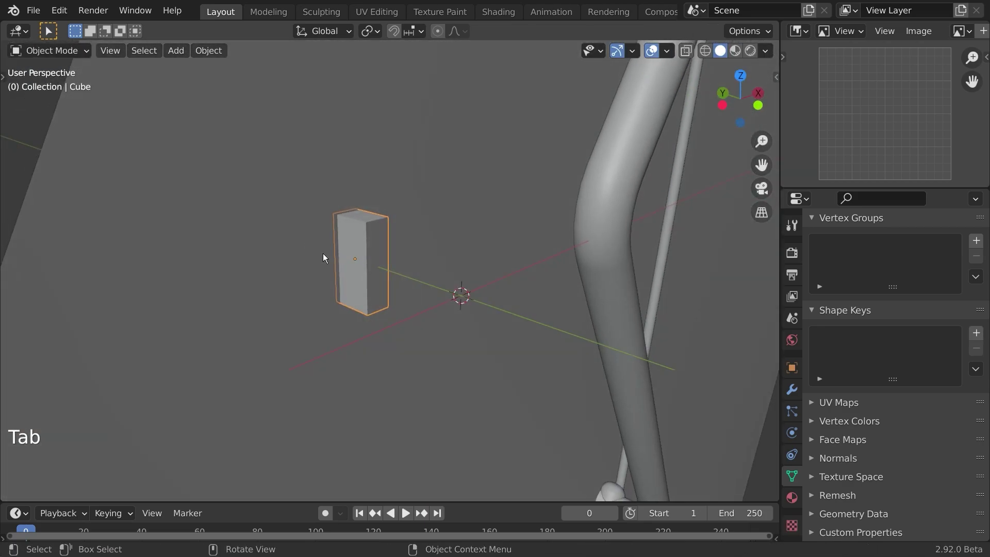
pyautogui.hotkey('ctrl', 'a')
pyautogui.click(305, 301)
pyautogui.moveTo(342, 256); pyautogui.dragTo(366, 277, button='middle')
pyautogui.press('Tab')
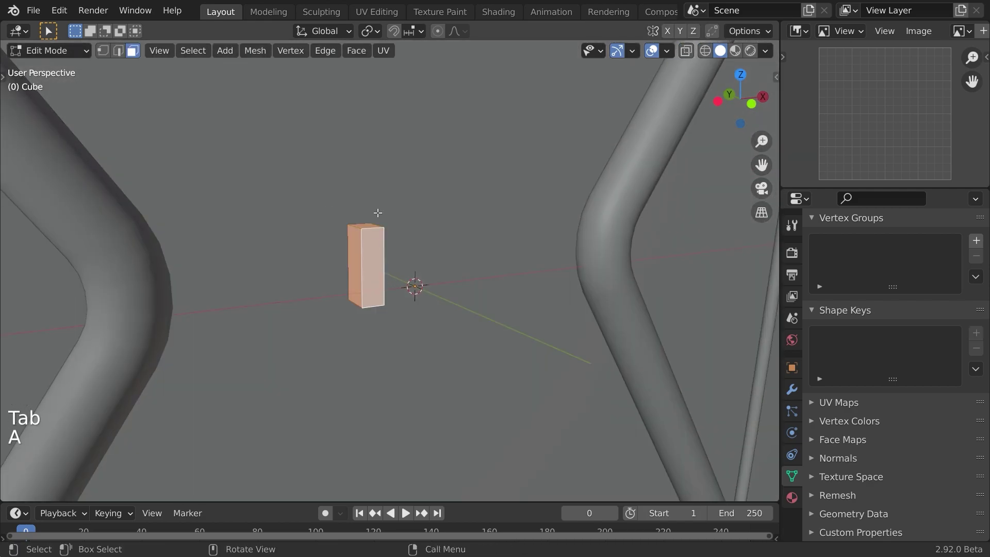
pyautogui.hotkey('ctrl', 'b')
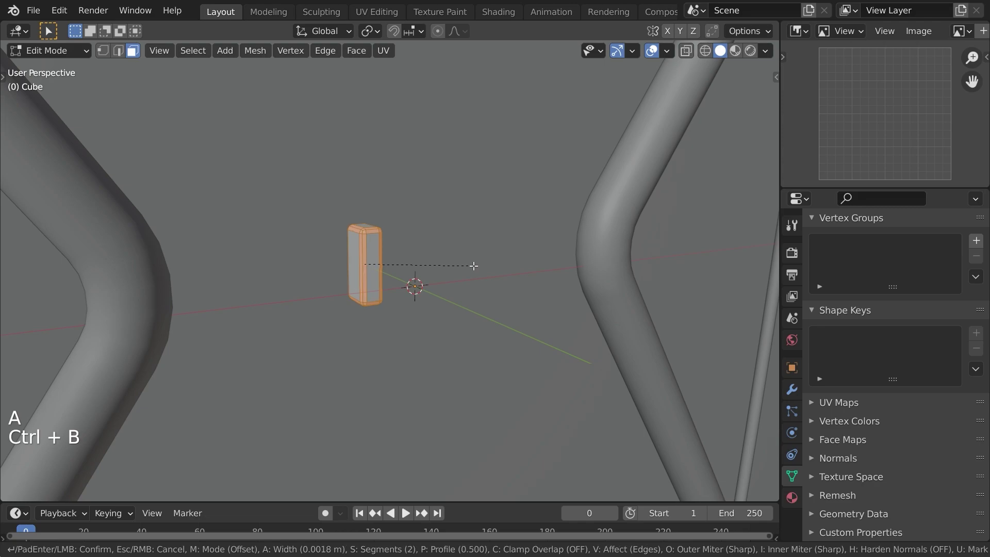
pyautogui.click(472, 270)
pyautogui.press('Tab')
# Shade the bevelled bar smooth
pyautogui.rightClick(381, 258)
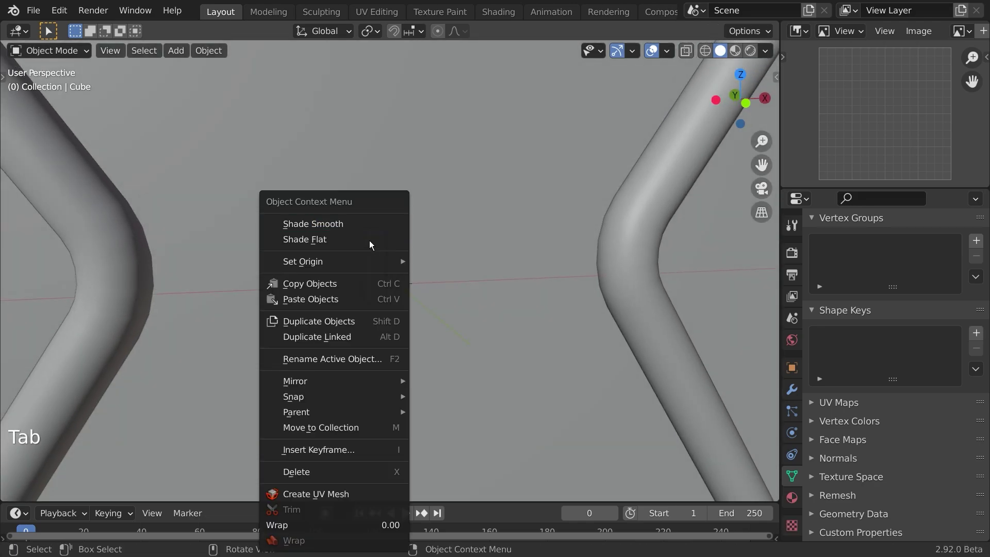
pyautogui.click(369, 221)
pyautogui.moveTo(407, 274)
pyautogui.mouseDown(button='middle')
pyautogui.moveTo(453, 299)
pyautogui.moveTo(388, 268)
pyautogui.mouseUp(button='middle')
pyautogui.press('a')
pyautogui.press('a')
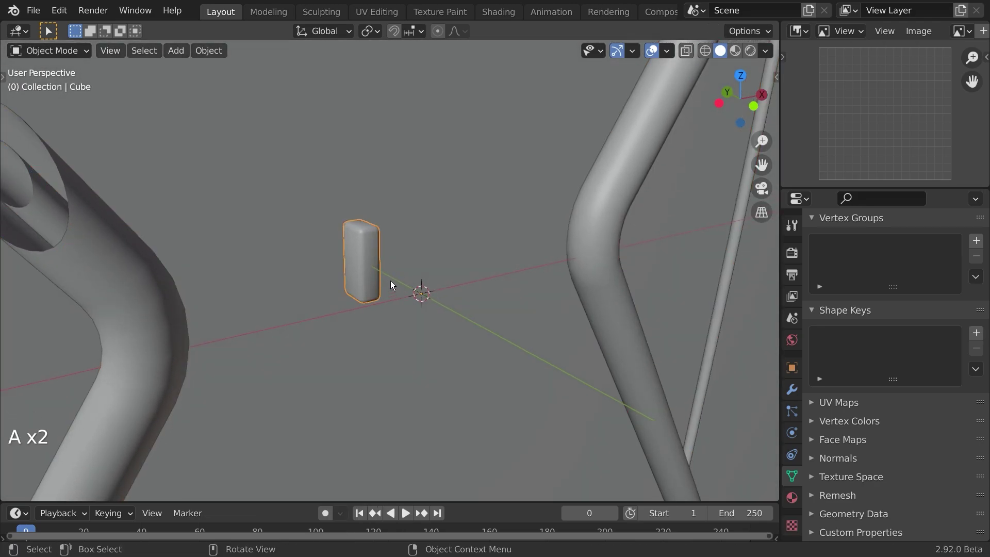
# Add an eight-vertex mesh circle at the 3D cursor in front of the bar
pyautogui.press('KP_1')
pyautogui.scroll(4, 389, 280)
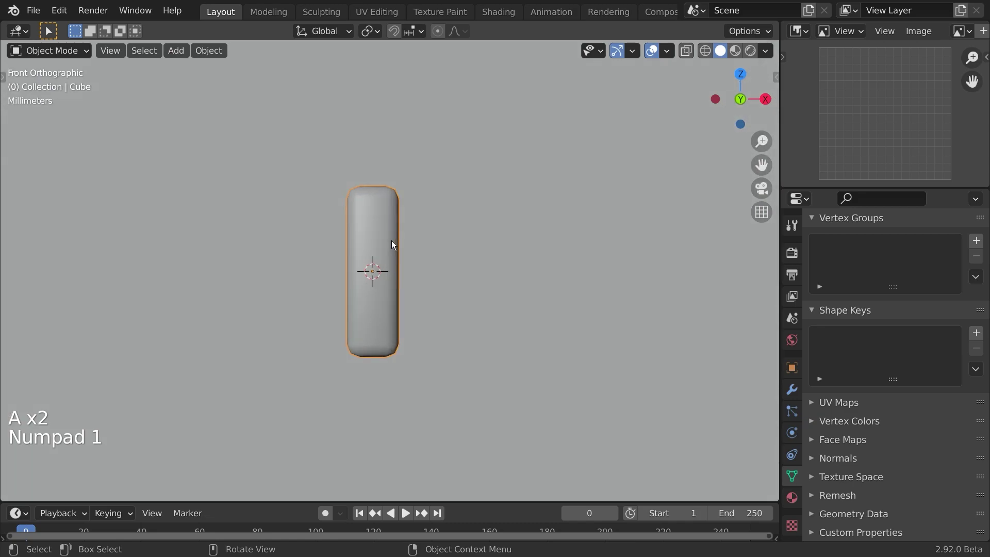
pyautogui.hotkey('shift', 'a')
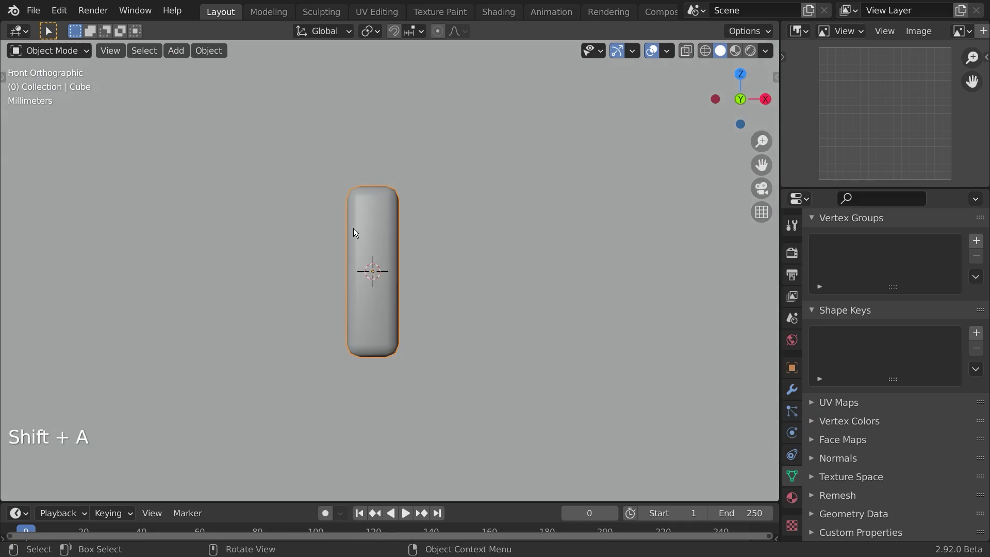
pyautogui.moveTo(374, 227); pyautogui.dragTo(386, 287, button='middle')
pyautogui.press('KP_1')
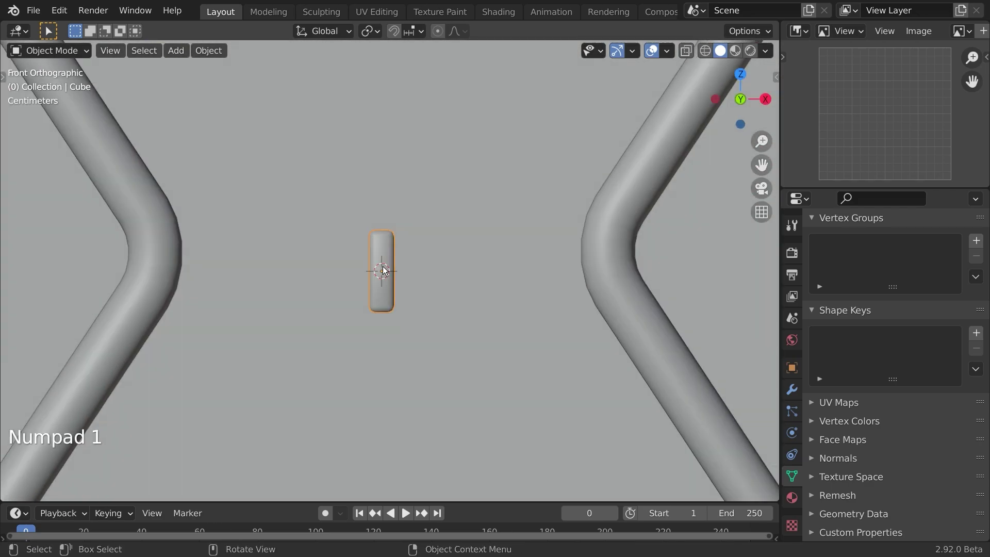
pyautogui.scroll(2, 386, 252)
pyautogui.hotkey('shift', 'a')
pyautogui.moveTo(377, 234)
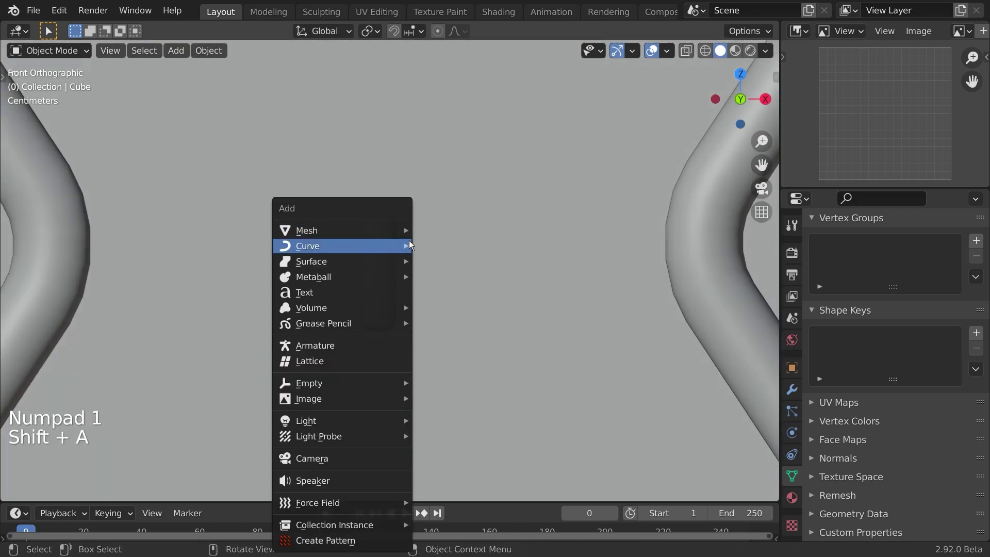
pyautogui.click(462, 262)
pyautogui.scroll(-4, 504, 315)
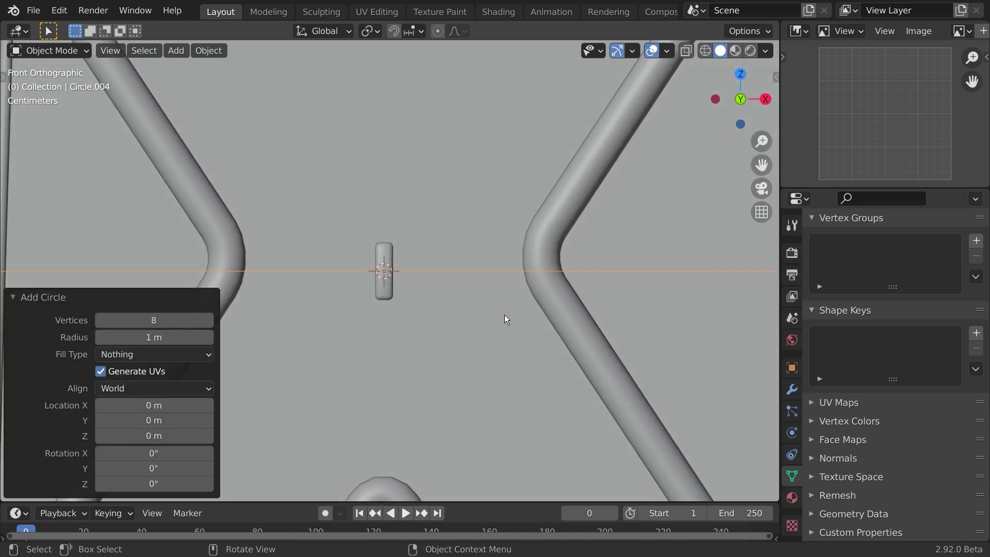
# Scale the new circle down and rotate it 90° about X so it faces the front
pyautogui.press('s')
pyautogui.rightClick(373, 246)
pyautogui.press('s')
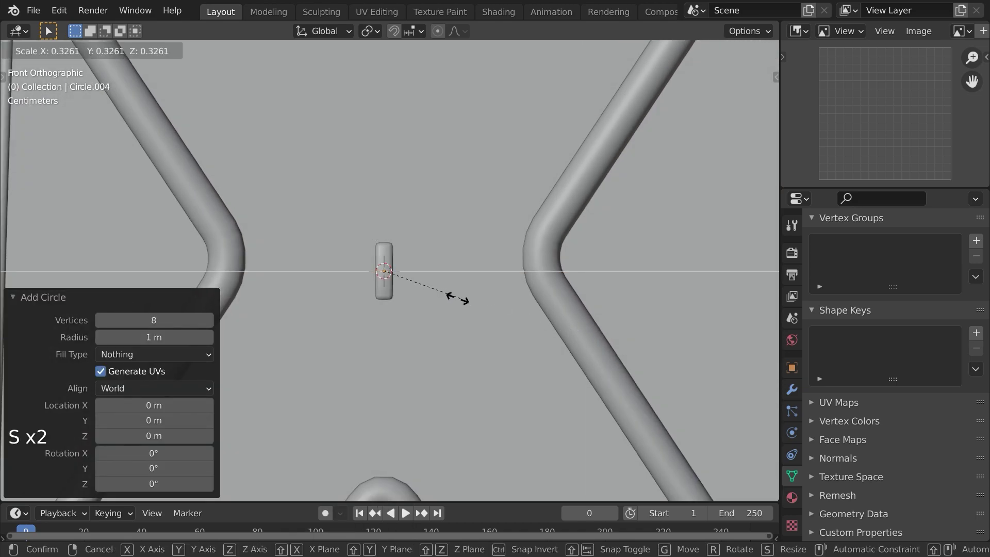
pyautogui.click(375, 273)
pyautogui.press('s')
pyautogui.click(452, 290)
pyautogui.press('r')
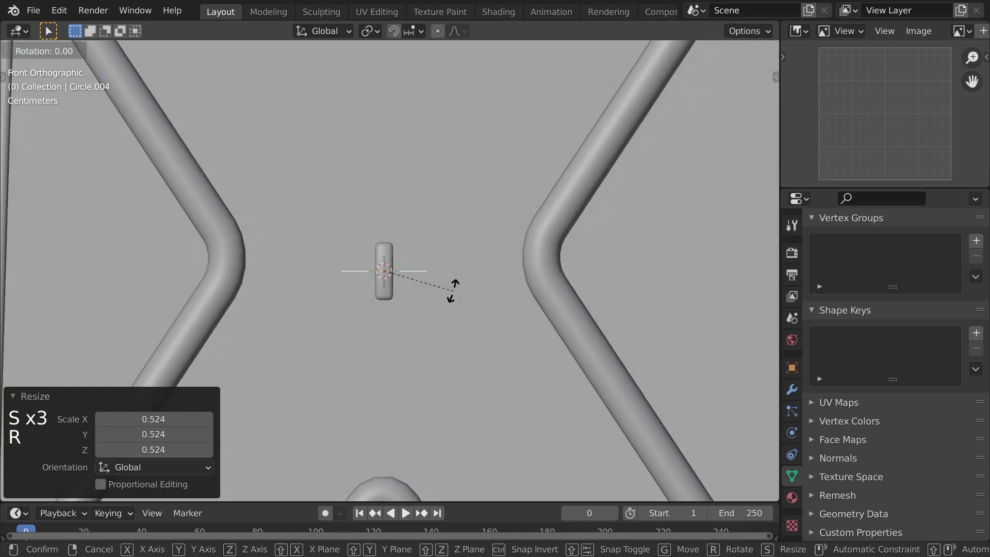
pyautogui.press('x')
pyautogui.click(454, 291)
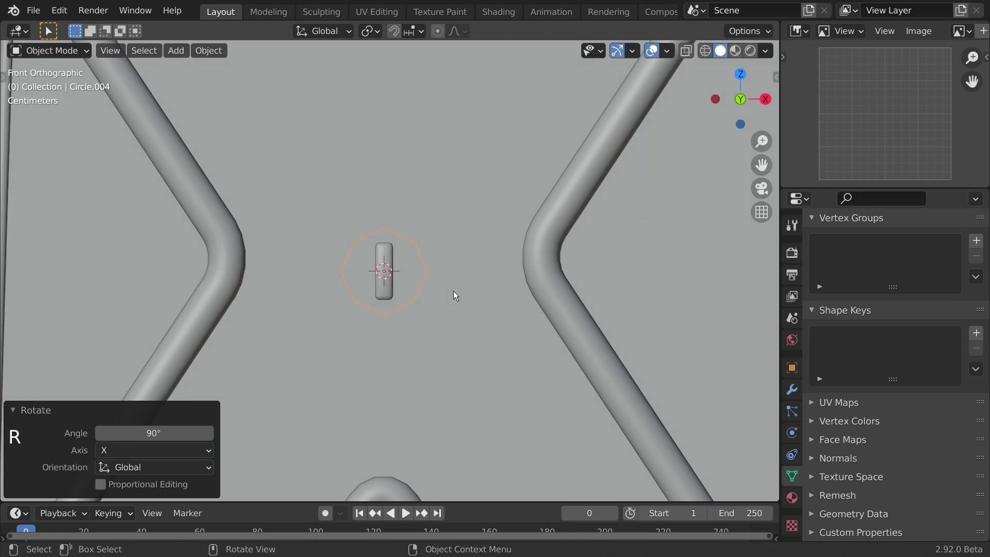
# Shrink the circle to screw-head size and move it up along Z, level with the bar's upper part
pyautogui.scroll(6, 456, 291)
pyautogui.press('s')
pyautogui.click(391, 273)
pyautogui.scroll(2, 405, 282)
pyautogui.keyDown('shift'); pyautogui.moveTo(421, 296); pyautogui.dragTo(421, 382, button='middle'); pyautogui.keyUp('shift')
pyautogui.press('g')
pyautogui.press('z')
pyautogui.click(409, 310)
pyautogui.press('s')
pyautogui.click(424, 309)
pyautogui.press('g')
pyautogui.press('z')
pyautogui.click(418, 303)
# Set the 3D view's clip start to 0.001 m
pyautogui.press('Tab')
pyautogui.moveTo(419, 306); pyautogui.dragTo(442, 310, button='middle')
pyautogui.scroll(-4, 412, 314)
pyautogui.scroll(-3, 412, 314)
pyautogui.scroll(6, 403, 305)
pyautogui.scroll(-5, 434, 314)
pyautogui.press('Tab')
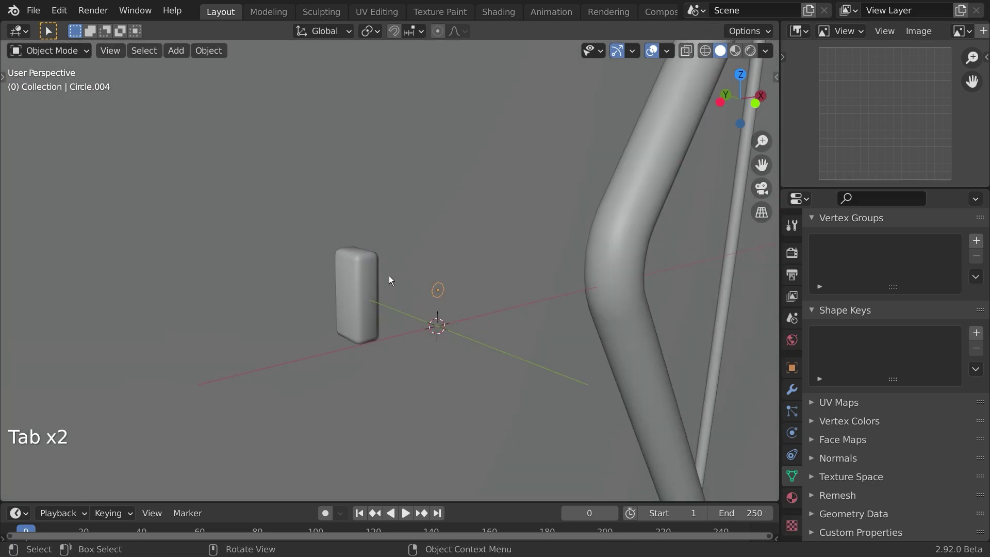
pyautogui.moveTo(389, 276); pyautogui.dragTo(431, 295, button='middle')
pyautogui.press('n')
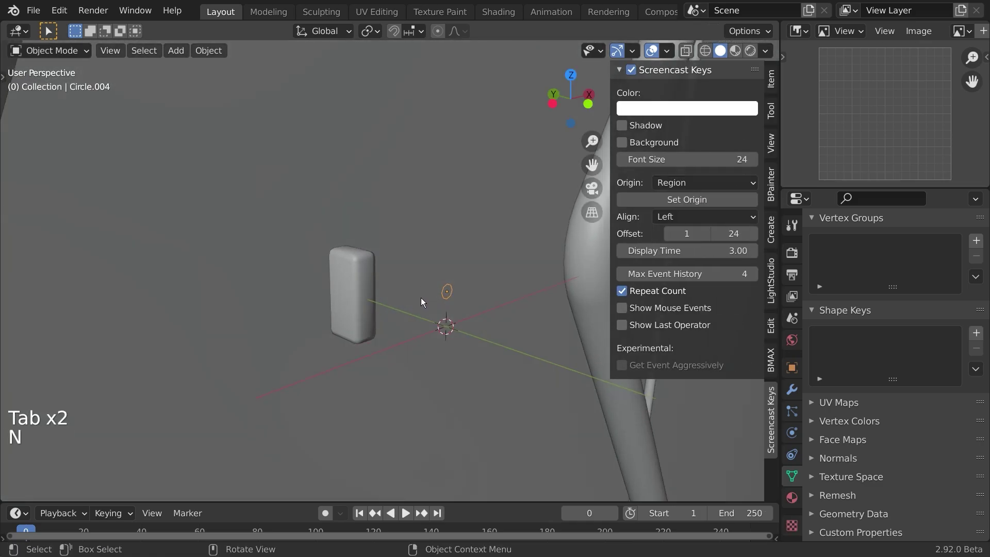
pyautogui.click(771, 143)
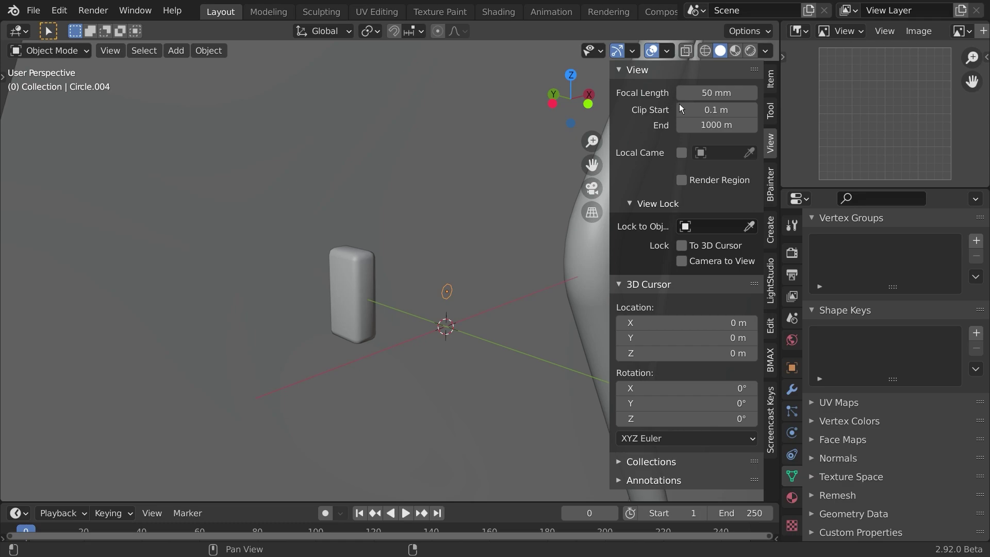
pyautogui.moveTo(736, 111); pyautogui.dragTo(707, 111)
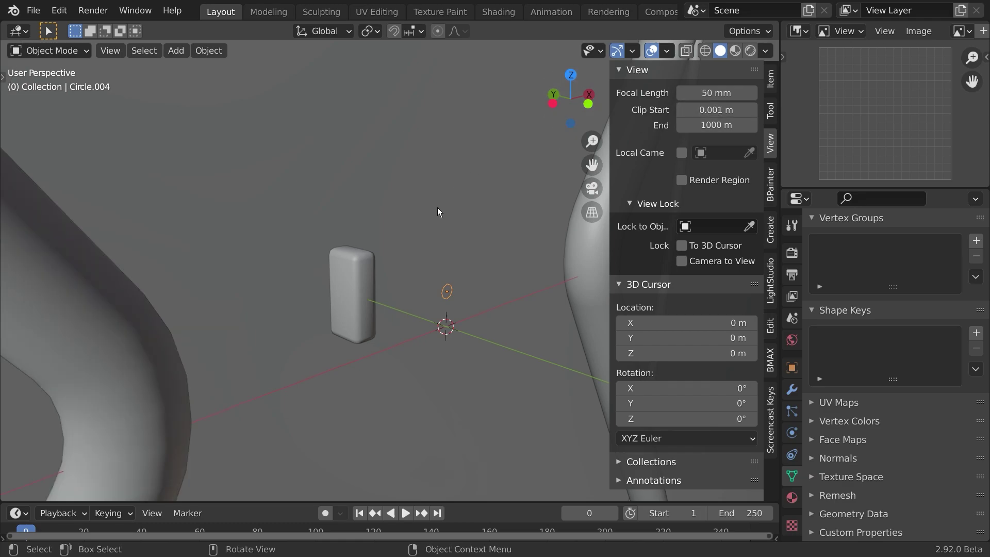
pyautogui.press('n')
# Move the circle about 0.0287 m along Y toward the bar's front face and save the file
pyautogui.scroll(2, 460, 314)
pyautogui.moveTo(416, 307); pyautogui.dragTo(423, 301, button='middle')
pyautogui.scroll(3, 404, 315)
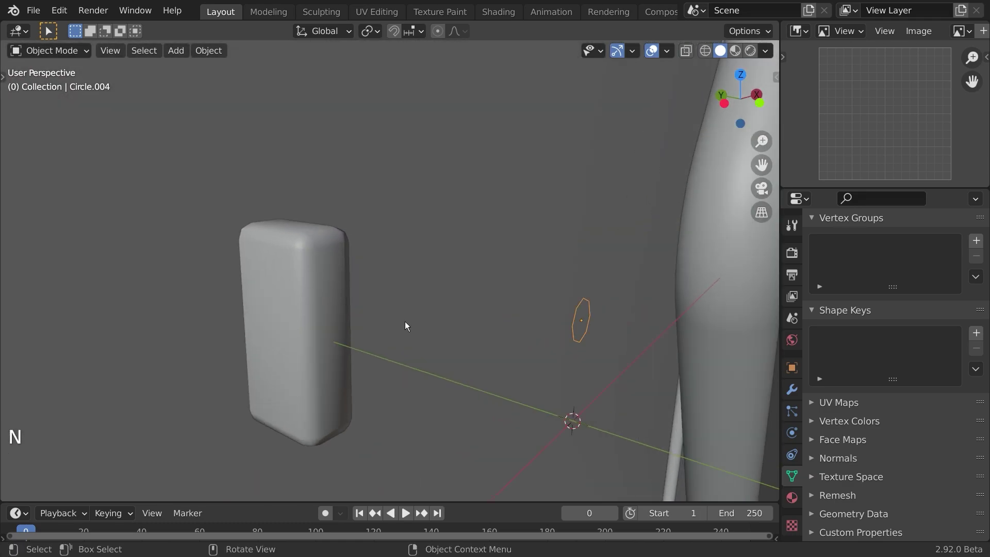
pyautogui.scroll(-4, 397, 320)
pyautogui.moveTo(524, 362); pyautogui.dragTo(547, 373, button='middle')
pyautogui.press('g')
pyautogui.press('y')
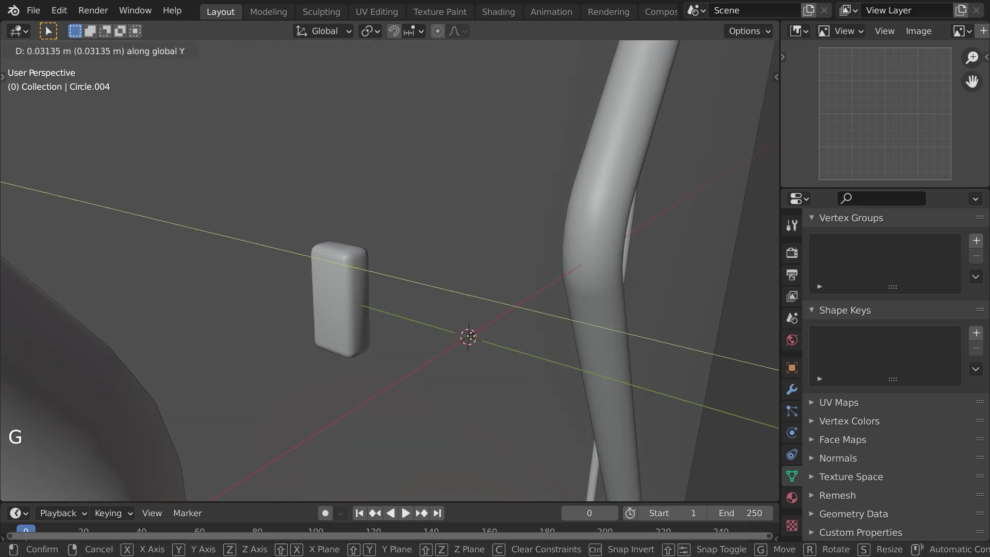
pyautogui.click(444, 334)
pyautogui.hotkey('ctrl', 'alt', '.')
pyautogui.press('ctrl+alt+KP_Subtract')
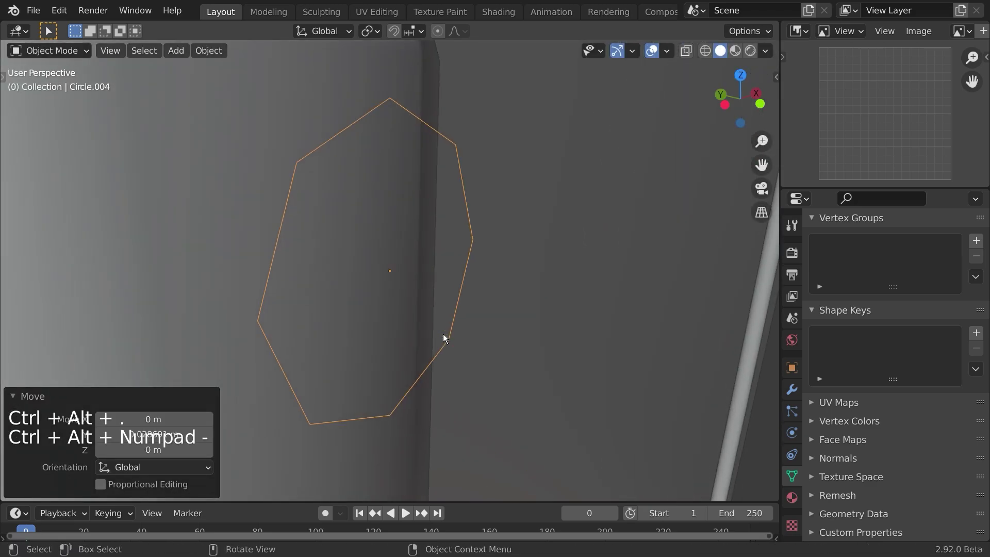
pyautogui.hotkey('ctrl', 's')
# Nudge the circle further along Y until it sits against the bar's front face
pyautogui.scroll(-7, 425, 317)
pyautogui.moveTo(494, 321); pyautogui.dragTo(521, 340, button='middle')
pyautogui.press('f')
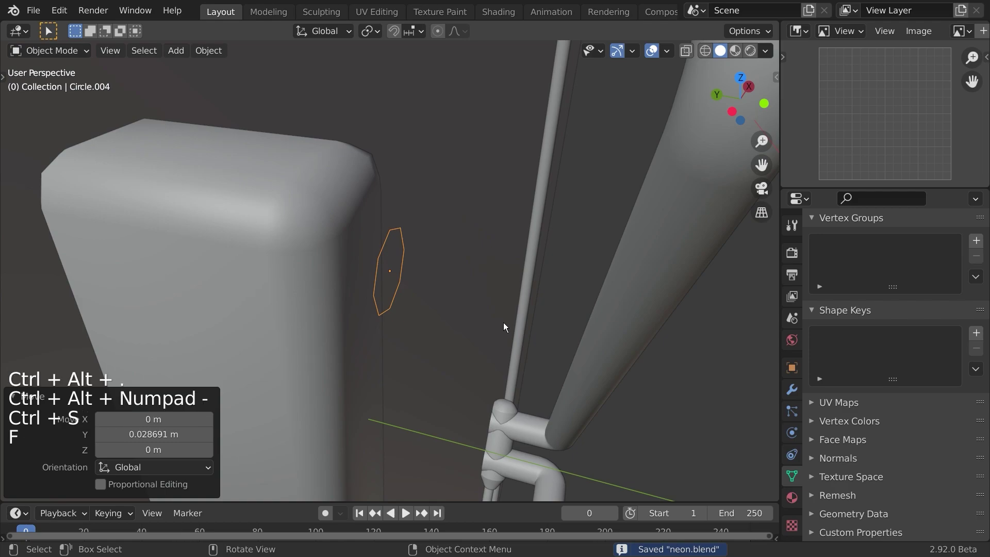
pyautogui.press('g')
pyautogui.press('y')
pyautogui.press('shift')
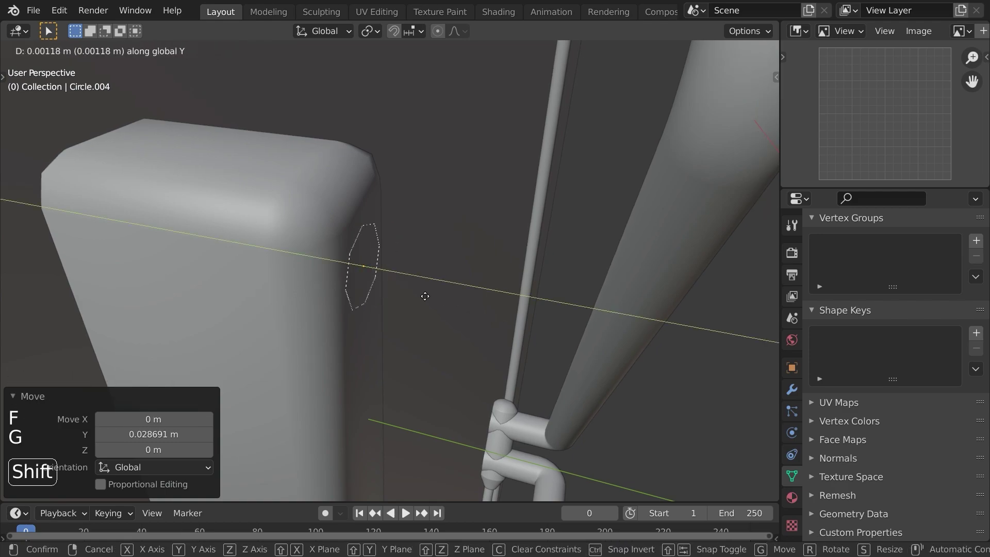
pyautogui.click(439, 298)
# Extrude the circle outward from the bar into a tapered rim and add an inner ring scaled to about 0.501
pyautogui.press('Tab')
pyautogui.moveTo(390, 291); pyautogui.dragTo(435, 301, button='middle')
pyautogui.press('e')
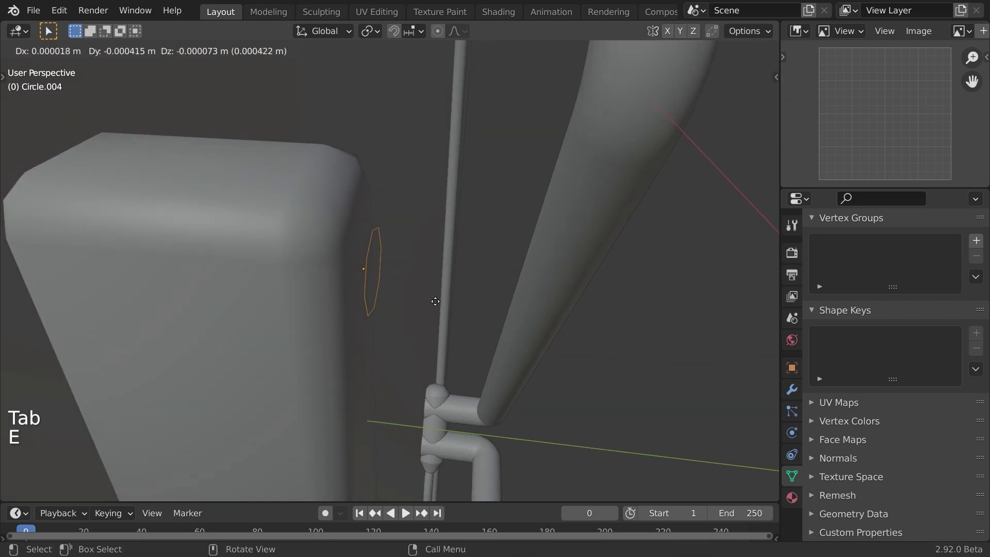
pyautogui.rightClick(309, 209)
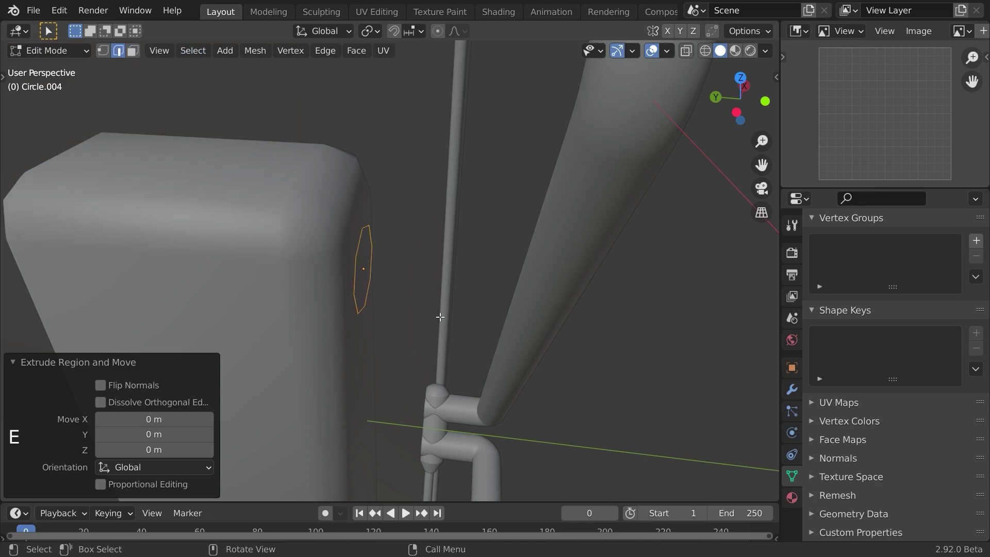
pyautogui.press('e')
pyautogui.click(466, 320)
pyautogui.press('s')
pyautogui.click(490, 324)
pyautogui.press('e')
pyautogui.rightClick(512, 331)
pyautogui.press('s')
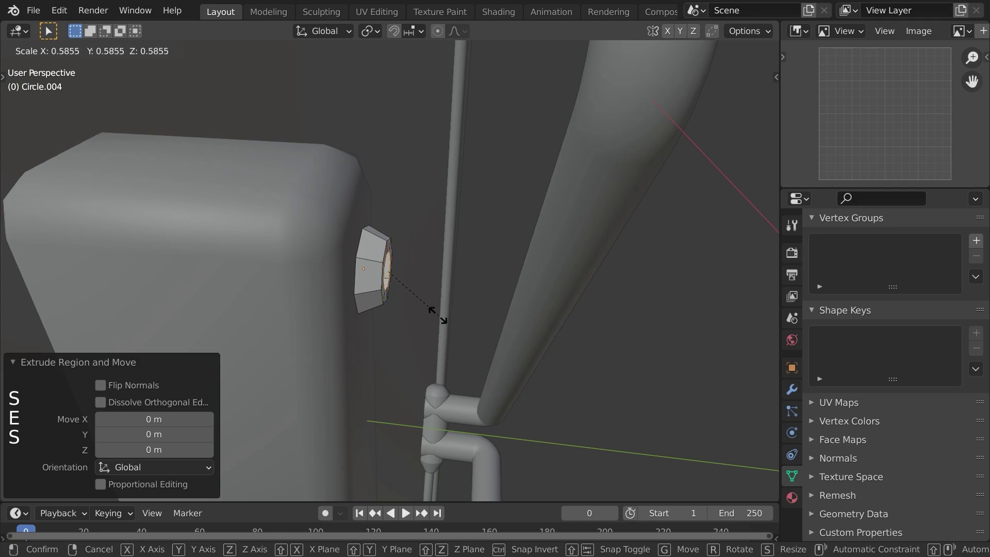
pyautogui.click(430, 311)
# Move the inner ring outward along Y to dome the screw head and add a smaller ring inside it
pyautogui.moveTo(434, 312); pyautogui.dragTo(419, 307, button='middle')
pyautogui.press('g')
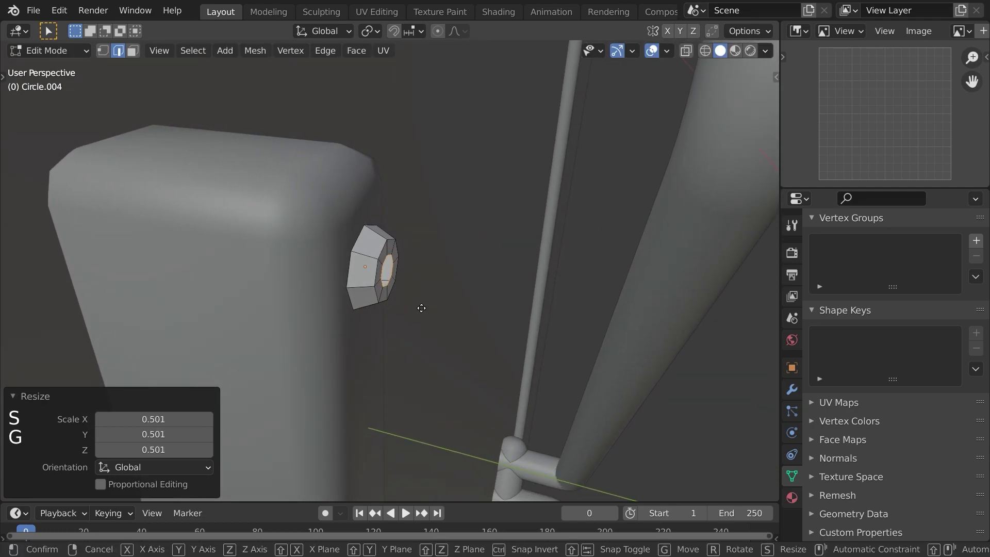
pyautogui.press('y')
pyautogui.click(429, 310)
pyautogui.press('e')
pyautogui.rightClick(484, 325)
pyautogui.press('s')
pyautogui.click(462, 310)
# Extrude the screw head's innermost ring along Y to form a central recess and rescale its end
pyautogui.moveTo(461, 313); pyautogui.dragTo(402, 328, button='middle')
pyautogui.press('e')
pyautogui.press('y')
pyautogui.click(460, 333)
pyautogui.moveTo(457, 332); pyautogui.dragTo(587, 336, button='middle')
pyautogui.scroll(3, 420, 296)
pyautogui.press('s')
pyautogui.click(546, 321)
# Close the end of the recess by extruding its ring inward and merging the new vertices into one
pyautogui.press('e')
pyautogui.rightClick(532, 316)
pyautogui.press('s')
pyautogui.click(454, 275)
pyautogui.press('m')
pyautogui.click(453, 275)
# Shade the screw head smooth and move it 0.000164 m along Y into the bar
pyautogui.press('Tab')
pyautogui.scroll(-4, 461, 302)
pyautogui.moveTo(461, 302); pyautogui.dragTo(614, 287, button='middle')
pyautogui.rightClick(382, 262)
pyautogui.click(351, 224)
pyautogui.moveTo(439, 341)
pyautogui.mouseDown(button='middle')
pyautogui.moveTo(389, 349)
pyautogui.moveTo(377, 295)
pyautogui.moveTo(437, 338)
pyautogui.mouseUp(button='middle')
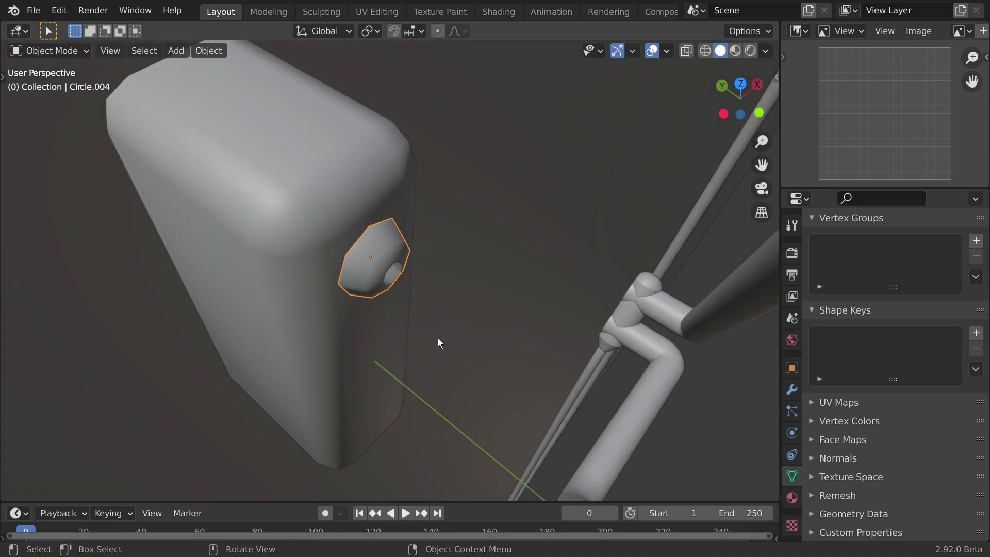
pyautogui.press('g')
pyautogui.press('y')
pyautogui.click(508, 360)
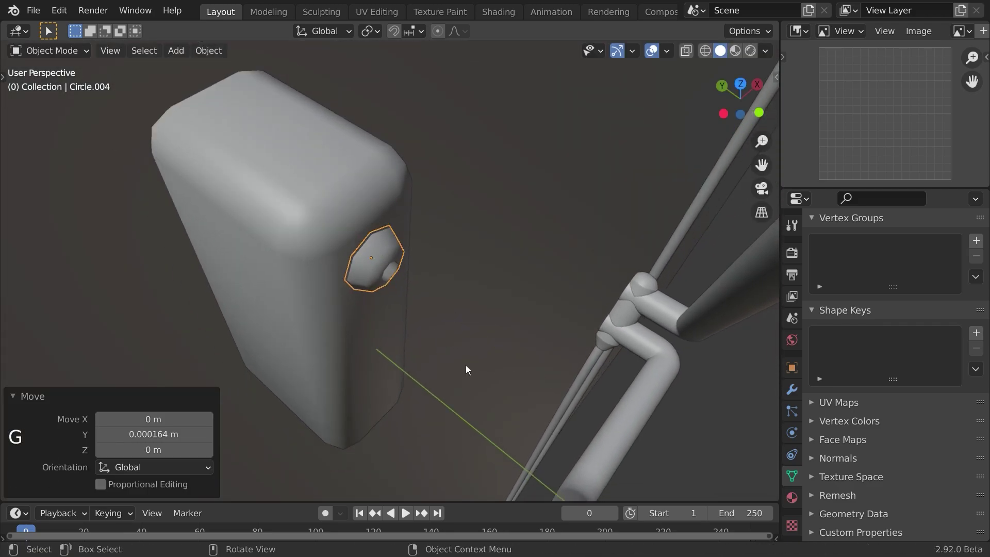
# Duplicate the screw head about 0.005 m down along Z and fine-tune the copy's height on the bar
pyautogui.press('KP_1')
pyautogui.scroll(2, 416, 326)
pyautogui.keyDown('shift'); pyautogui.moveTo(416, 301); pyautogui.dragTo(444, 144, button='middle'); pyautogui.keyUp('shift')
pyautogui.scroll(-5, 443, 147)
pyautogui.hotkey('shift', 'd')
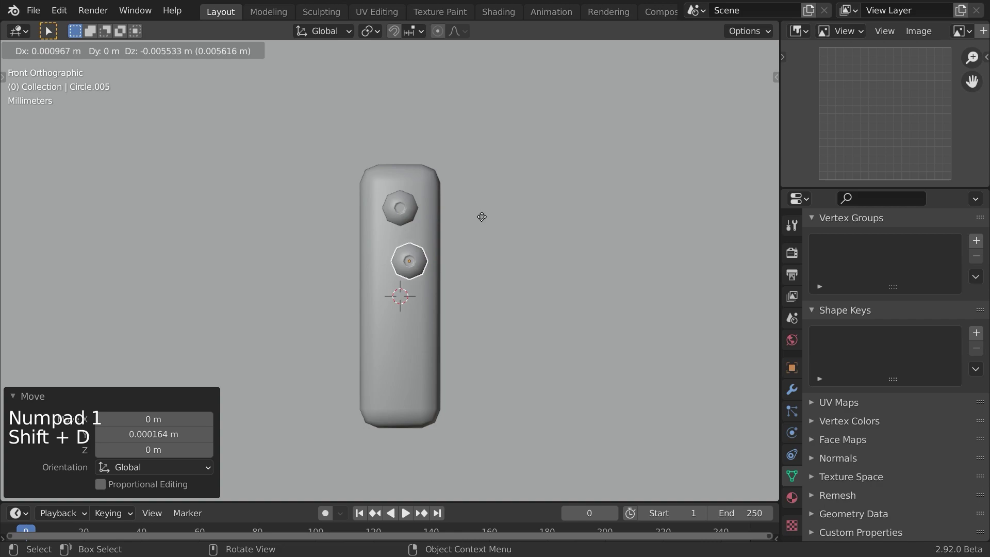
pyautogui.press('z')
pyautogui.click(480, 205)
pyautogui.scroll(-3, 459, 258)
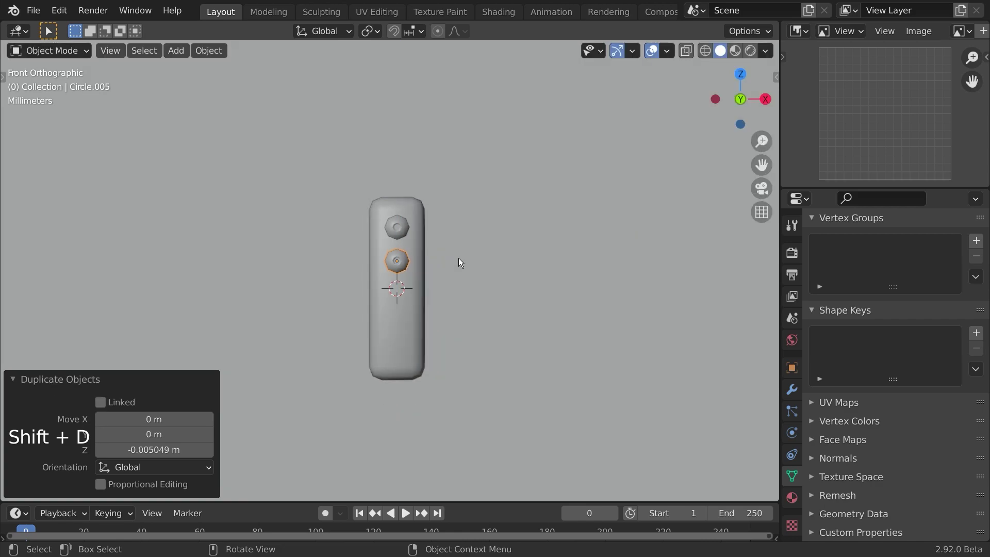
pyautogui.press('g')
pyautogui.press('z')
pyautogui.click(460, 240)
# Add another mesh circle at the 3D cursor, scale it down and rotate it about X to face the front
pyautogui.click(389, 317)
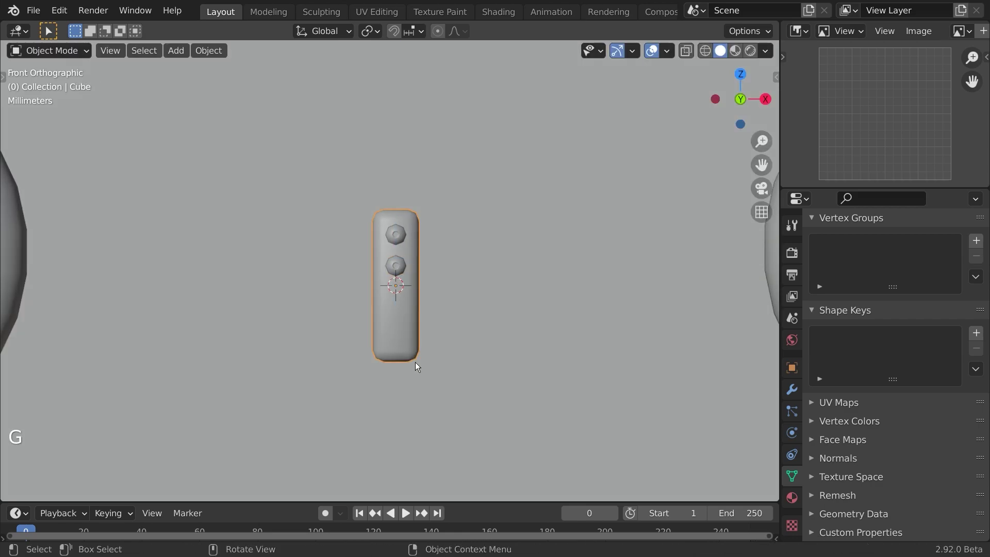
pyautogui.keyDown('shift'); pyautogui.moveTo(415, 362); pyautogui.dragTo(426, 312, button='middle'); pyautogui.keyUp('shift')
pyautogui.hotkey('shift', 'a')
pyautogui.moveTo(402, 233)
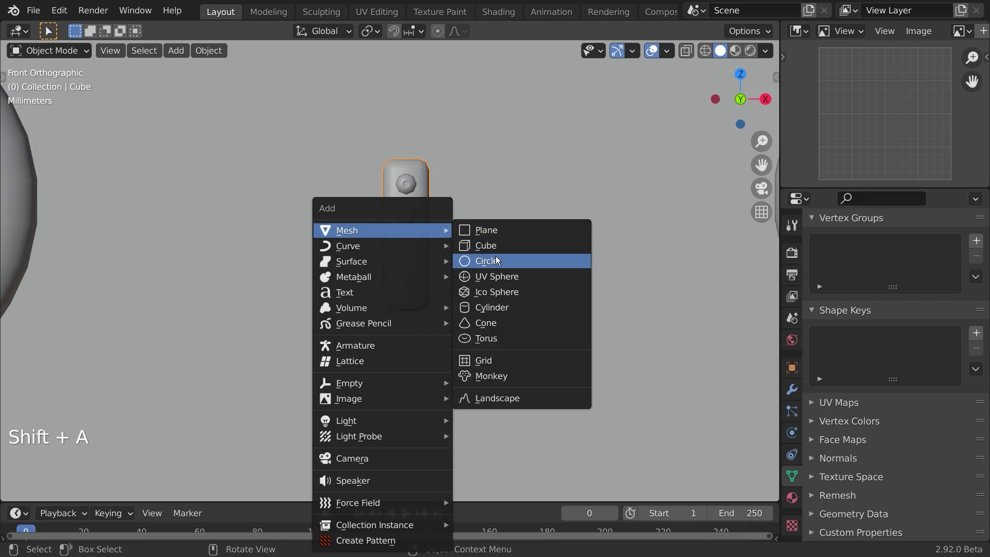
pyautogui.click(496, 261)
pyautogui.press('s')
pyautogui.click(445, 254)
pyautogui.press('s')
pyautogui.click(431, 227)
pyautogui.press('s')
pyautogui.click(454, 237)
pyautogui.press('r')
pyautogui.press('x')
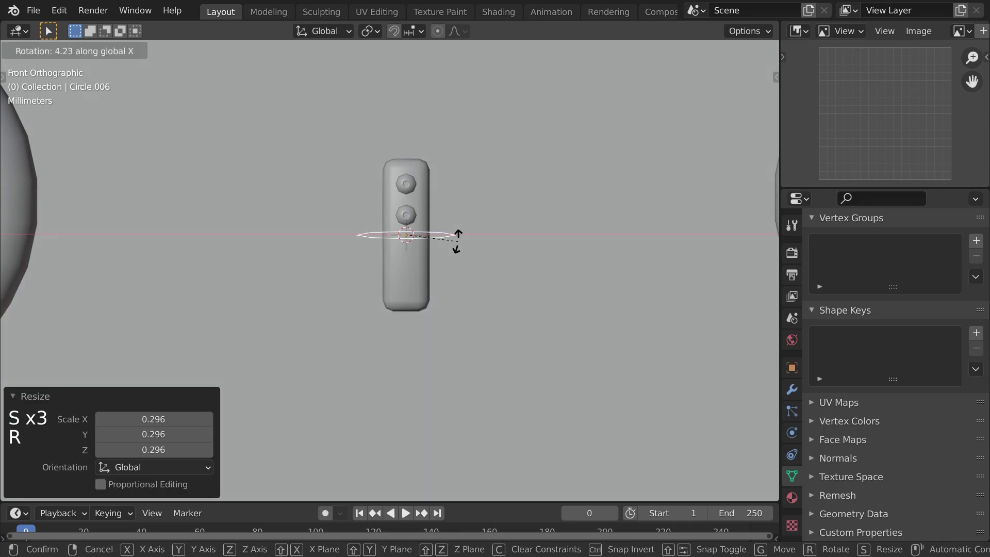
pyautogui.press('Return')
# Shrink the second circle to fit within the bar's width and move it 0.006312 m down along Z
pyautogui.press('s')
pyautogui.click(498, 230)
pyautogui.press('g')
pyautogui.press('z')
pyautogui.click(502, 266)
pyautogui.press('s')
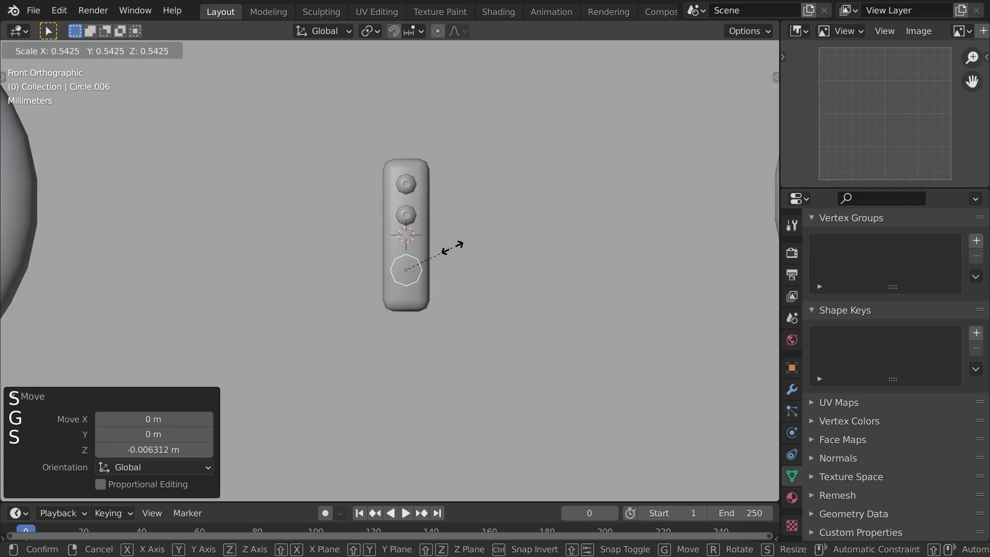
pyautogui.click(445, 250)
# Move the circle about 0.0207 m and another 0.0092 m along Y to meet the bar's front face
pyautogui.moveTo(416, 282); pyautogui.dragTo(459, 317, button='middle')
pyautogui.press('g')
pyautogui.press('y')
pyautogui.click(563, 352)
pyautogui.hotkey('ctrl', 'alt', '.')
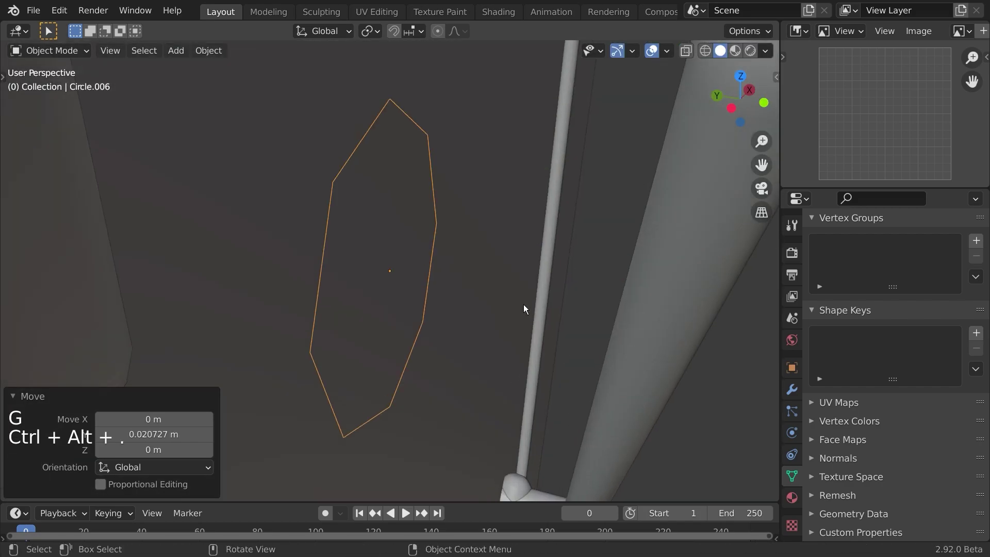
pyautogui.scroll(-4, 528, 306)
pyautogui.press('g')
pyautogui.press('y')
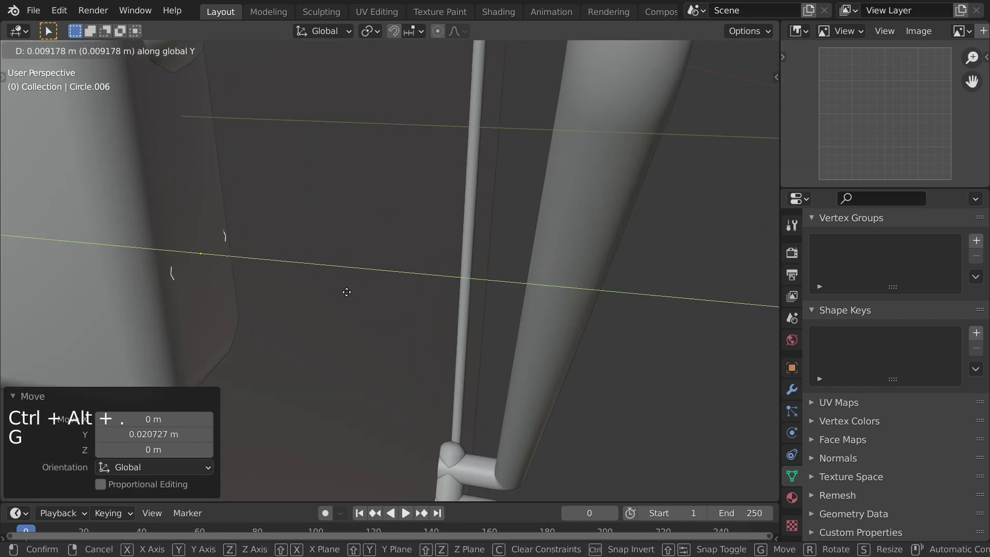
pyautogui.click(346, 296)
# Extrude the circle outward along Y from the bar into a short octagonal rod
pyautogui.press('Tab')
pyautogui.press('e')
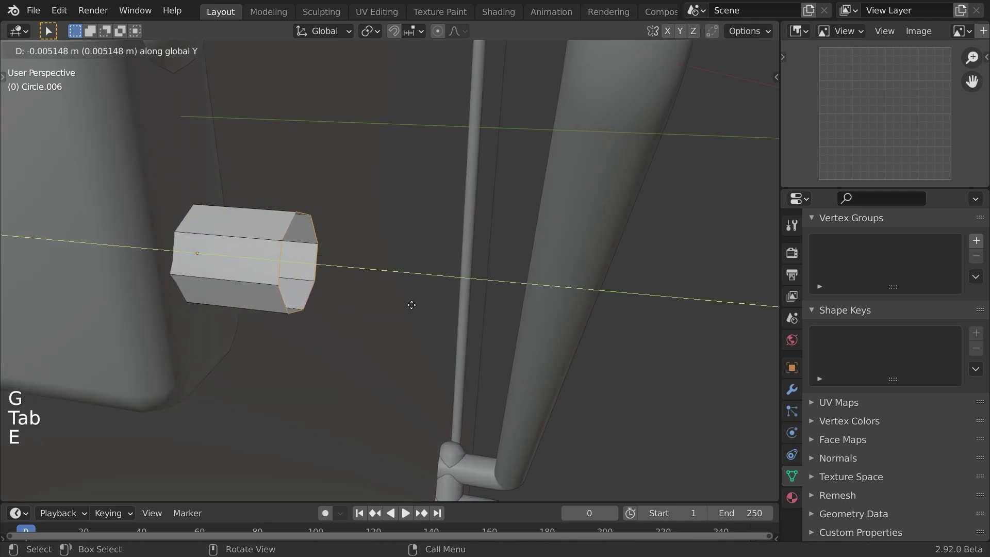
pyautogui.click(483, 317)
pyautogui.press('Tab')
pyautogui.scroll(-5, 386, 334)
pyautogui.moveTo(386, 334); pyautogui.dragTo(391, 308, button='middle')
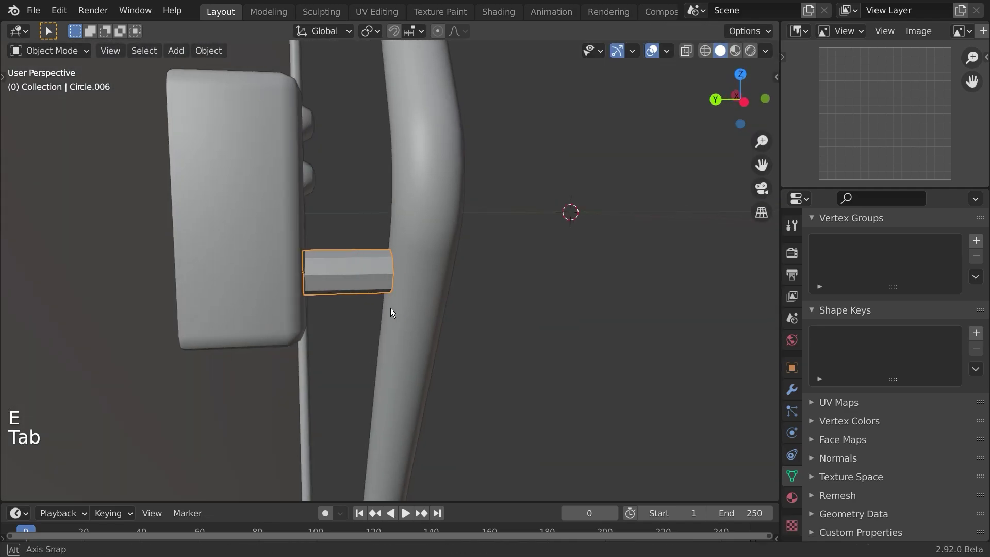
# Lengthen the octagonal rod by moving its front end about 0.01 m outward along Y, away from the wall-mounted bar
pyautogui.press('KP_1')
pyautogui.press('KP_3')
pyautogui.press('Tab')
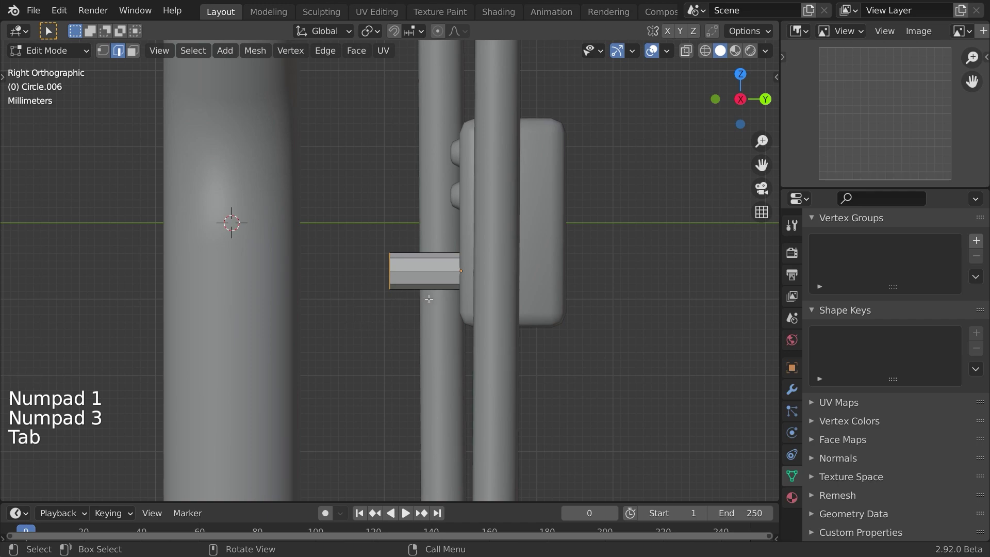
pyautogui.press('g')
pyautogui.middleClick(405, 295)
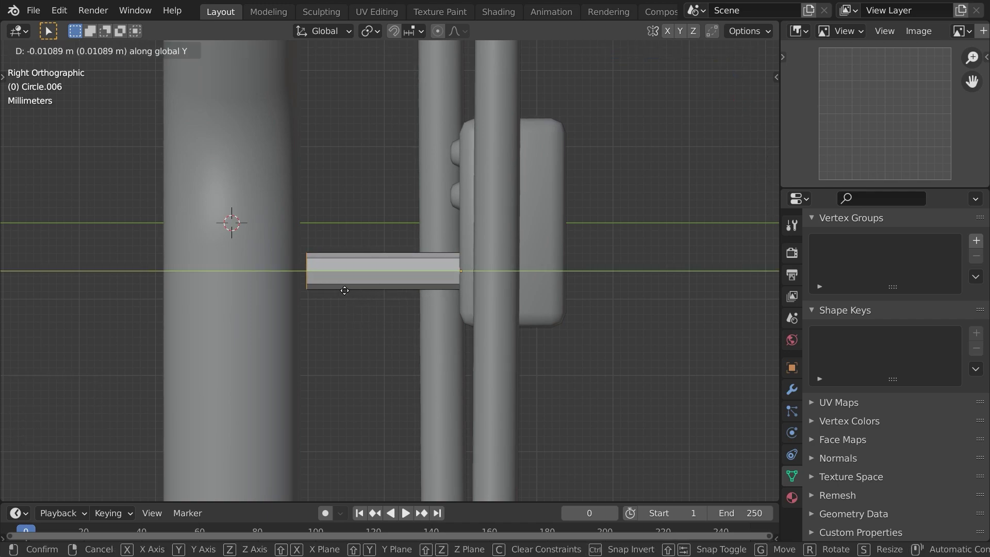
pyautogui.click(352, 292)
pyautogui.press('Tab')
pyautogui.scroll(-3, 336, 301)
# Add a new mesh circle at the 3D cursor and scale it down to 0.123
pyautogui.press('KP_1')
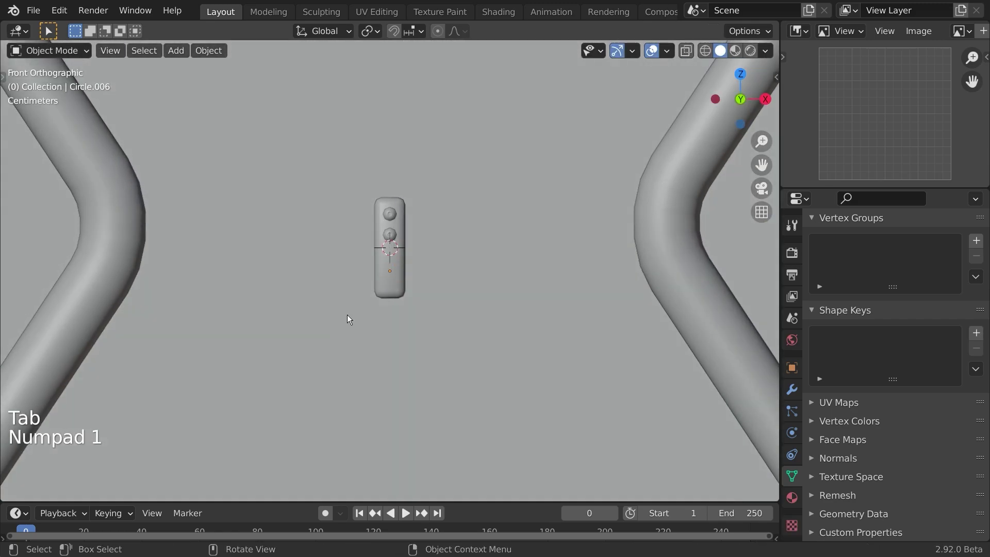
pyautogui.hotkey('shift', 'a')
pyautogui.moveTo(336, 230)
pyautogui.click(428, 259)
pyautogui.moveTo(414, 331); pyautogui.dragTo(441, 363, button='middle')
pyautogui.scroll(-5, 441, 363)
pyautogui.press('s')
pyautogui.click(428, 282)
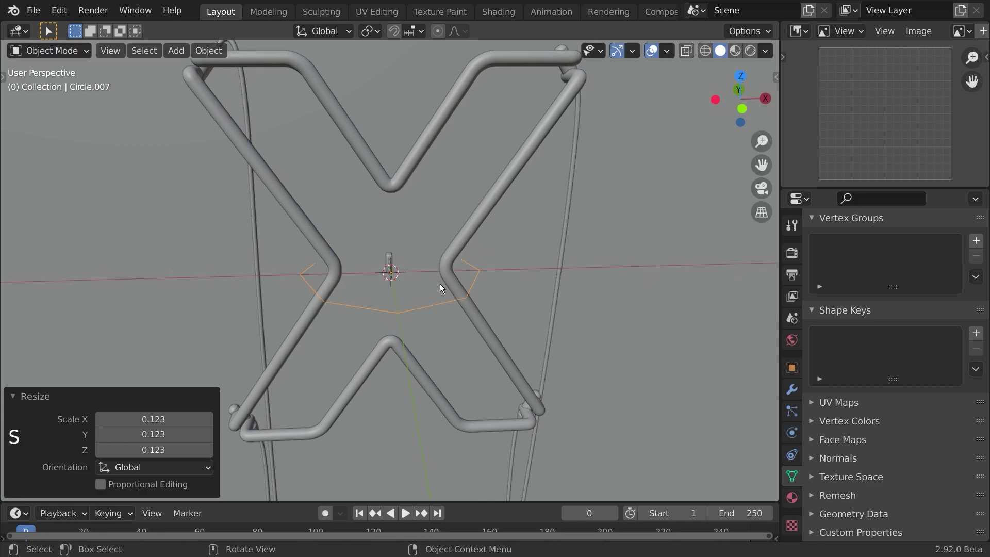
# Shrink the new circle further by factors of 0.173 and 0.658, leaving it a few times wider than the bar
pyautogui.scroll(3, 632, 345)
pyautogui.press('s')
pyautogui.click(434, 274)
pyautogui.press('KP_1')
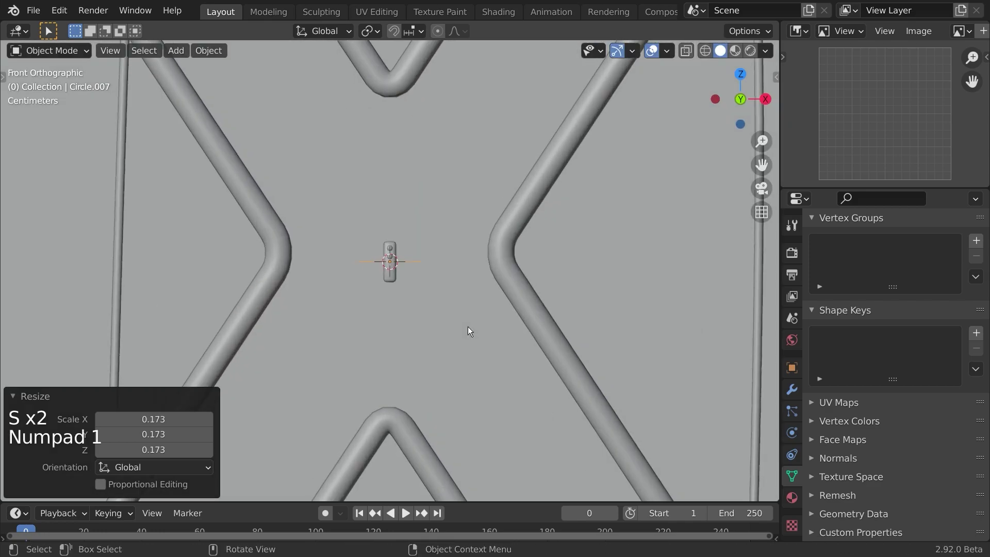
pyautogui.scroll(6, 432, 270)
pyautogui.press('s')
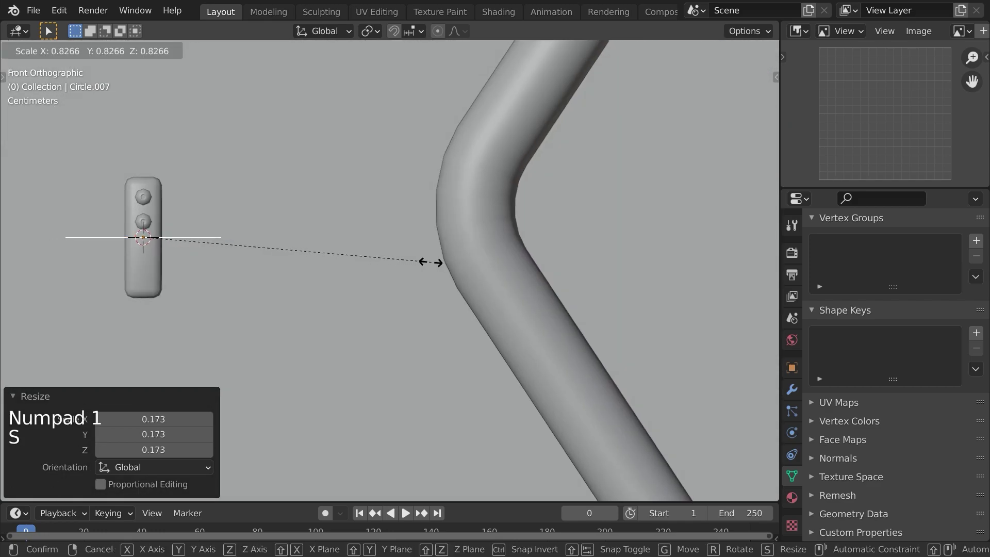
pyautogui.click(372, 249)
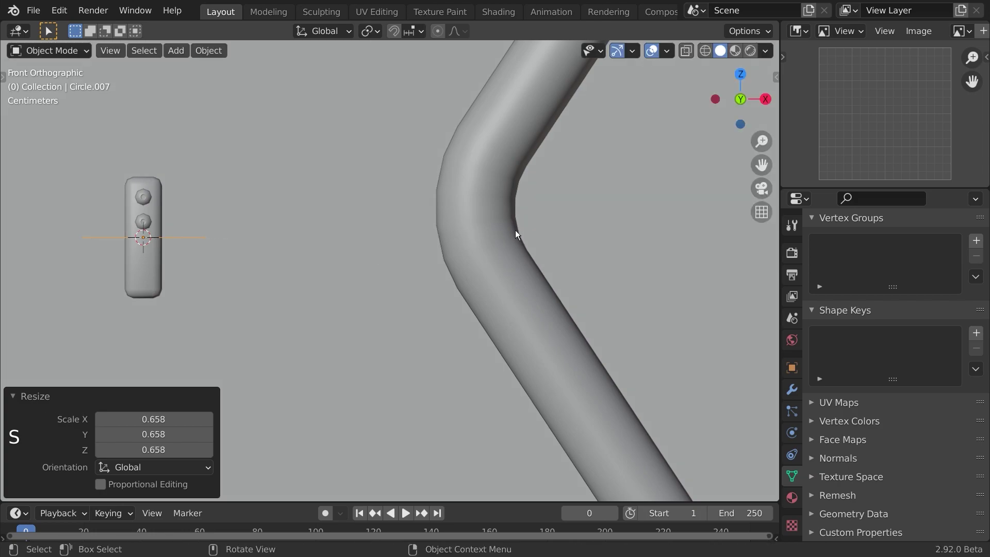
# Scale the eight-sided circle to about 0.848 and compare its size with the pipe from several orthographic views
pyautogui.keyDown('shift'); pyautogui.moveTo(478, 226); pyautogui.dragTo(392, 310, button='middle'); pyautogui.keyUp('shift')
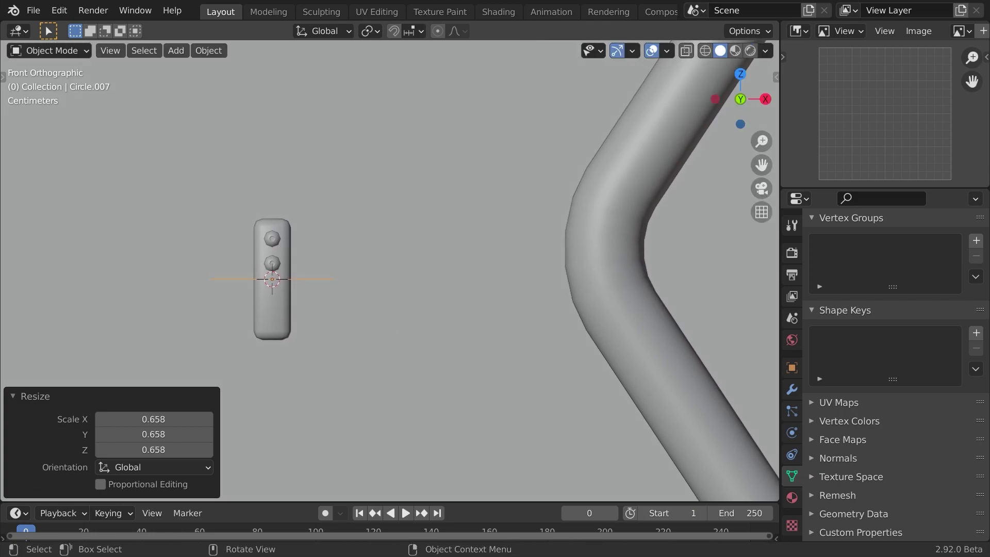
pyautogui.press('s')
pyautogui.click(389, 310)
pyautogui.scroll(4, 268, 305)
pyautogui.keyDown('shift'); pyautogui.moveTo(268, 305); pyautogui.dragTo(351, 298, button='middle'); pyautogui.keyUp('shift')
pyautogui.scroll(-5, 382, 304)
pyautogui.press('KP_1')
pyautogui.press('KP_3')
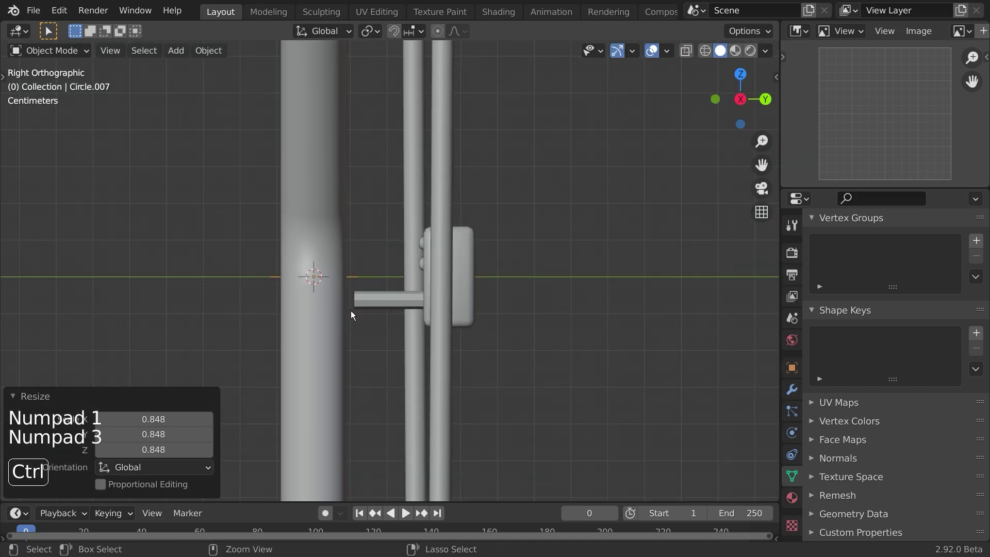
pyautogui.press('ctrl+KP_1')
pyautogui.press('ctrl+KP_7')
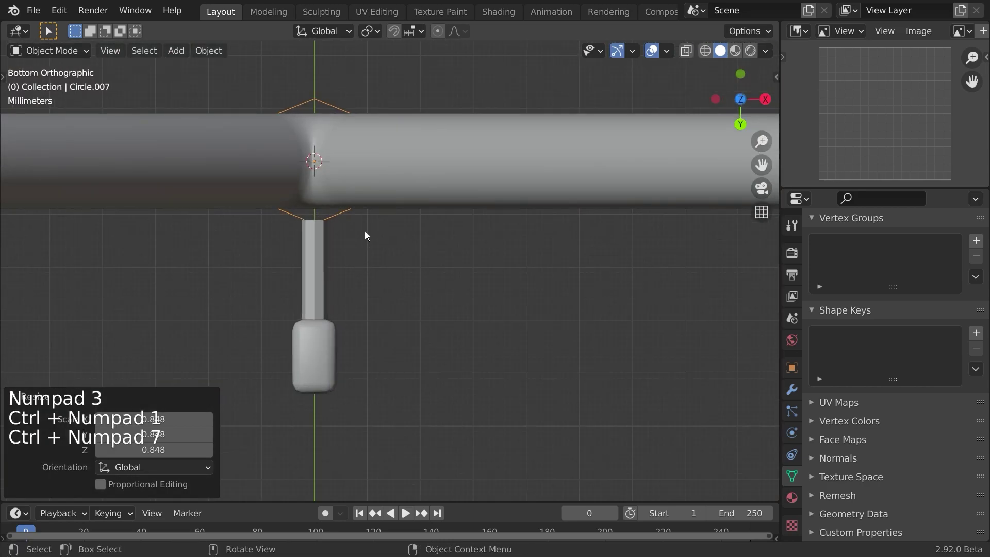
# Delete the half of the isolated eight-sided circle that faces the rod and save the file
pyautogui.press('KP_Divide')
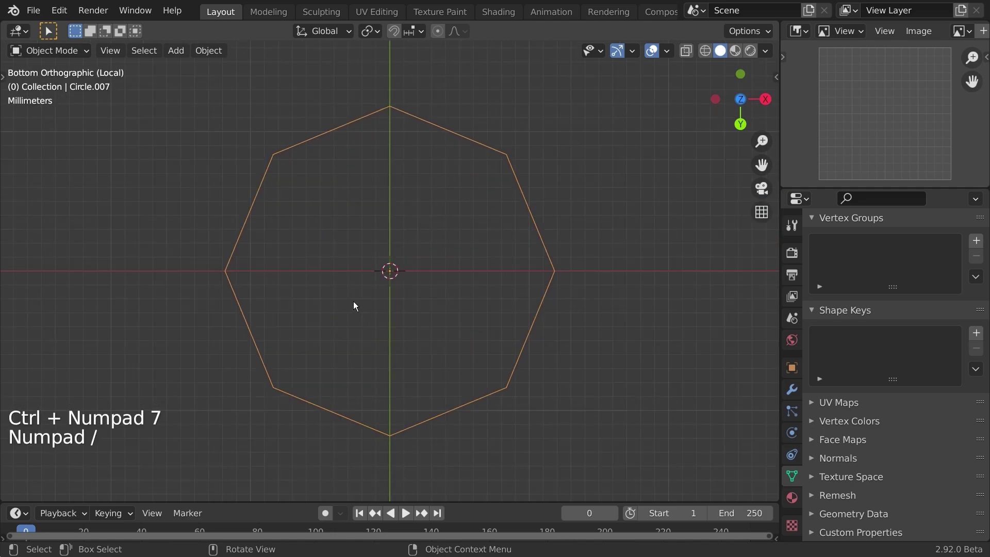
pyautogui.press('Tab')
pyautogui.scroll(-4, 371, 314)
pyautogui.keyDown('shift'); pyautogui.moveTo(282, 297); pyautogui.dragTo(267, 257, button='middle'); pyautogui.keyUp('shift')
pyautogui.moveTo(573, 367); pyautogui.dragTo(163, 240)
pyautogui.press('x')
pyautogui.click(198, 222)
pyautogui.press('Tab')
pyautogui.hotkey('ctrl', 's')
pyautogui.press('KP_Divide')
# Flip the half circle along the global Y axis with a scale of -1 so its closed side faces the rod
pyautogui.moveTo(403, 194); pyautogui.dragTo(454, 278, button='middle')
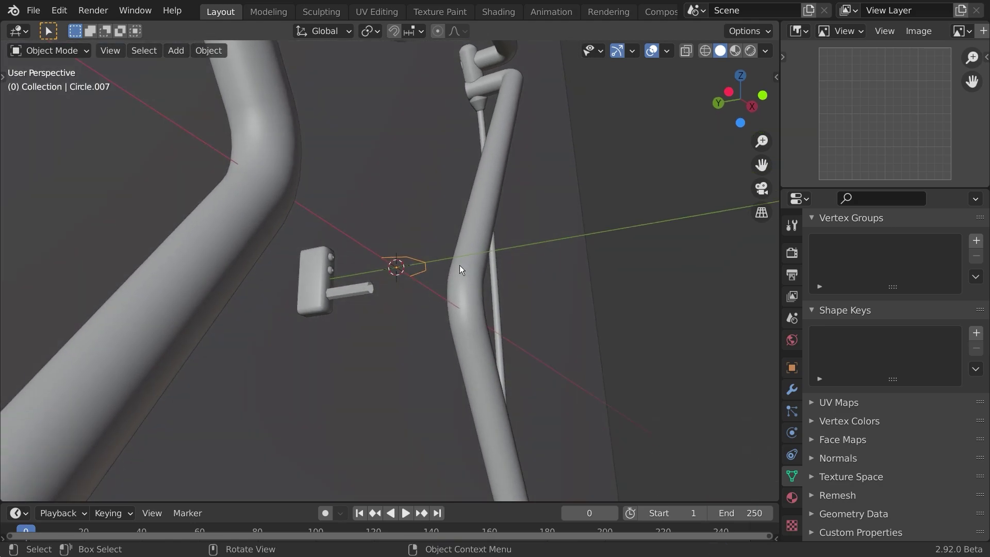
pyautogui.press('s')
pyautogui.press('y')
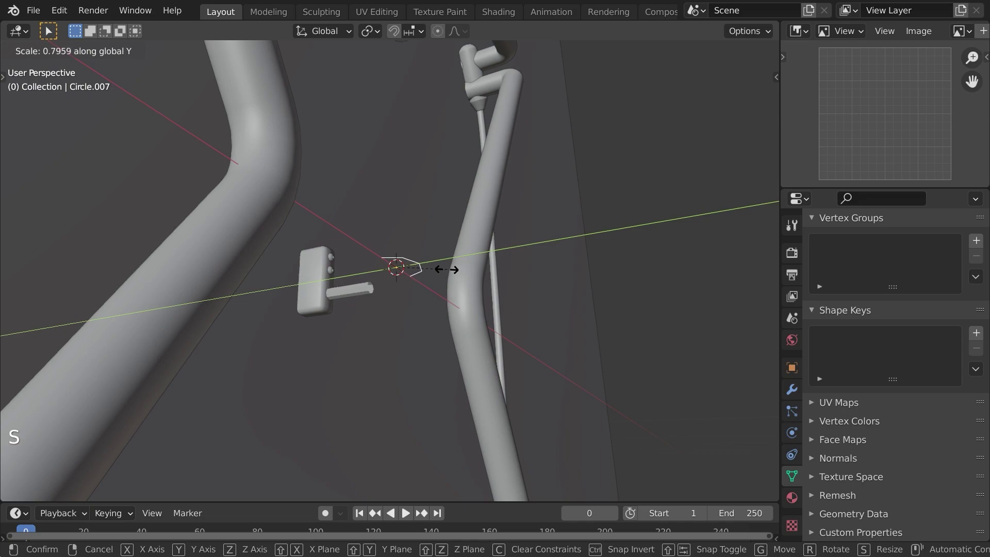
pyautogui.press('Return')
pyautogui.moveTo(442, 267); pyautogui.dragTo(495, 297, button='middle')
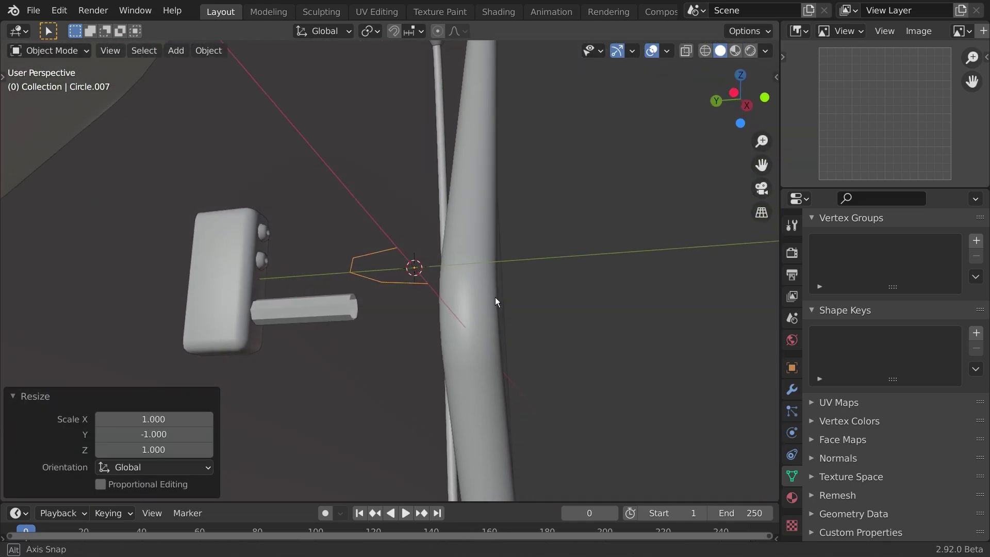
# Extrude the half circle about 0.0065 m downward in Z, then lower the resulting strip about 0.0028 m
pyautogui.press('Tab')
pyautogui.press('e')
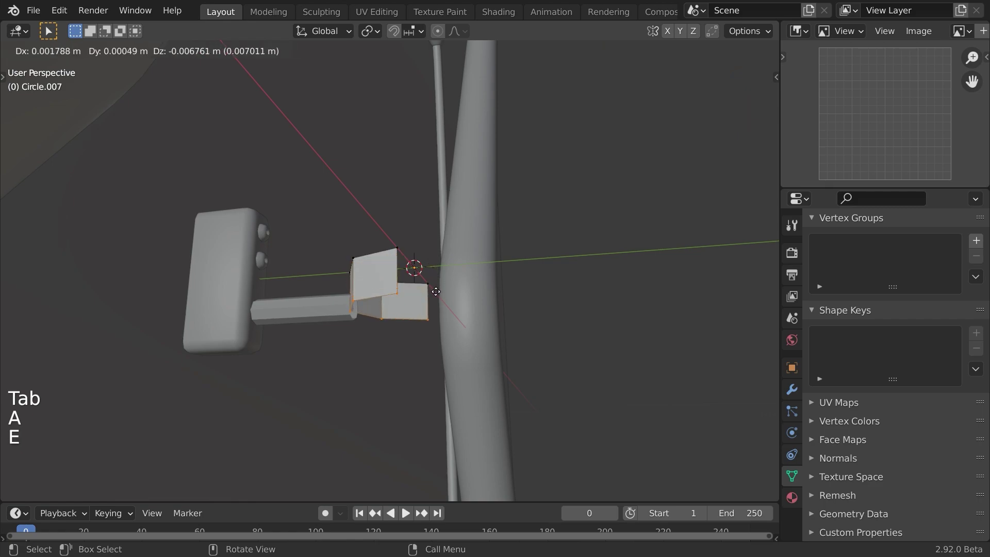
pyautogui.click(434, 277)
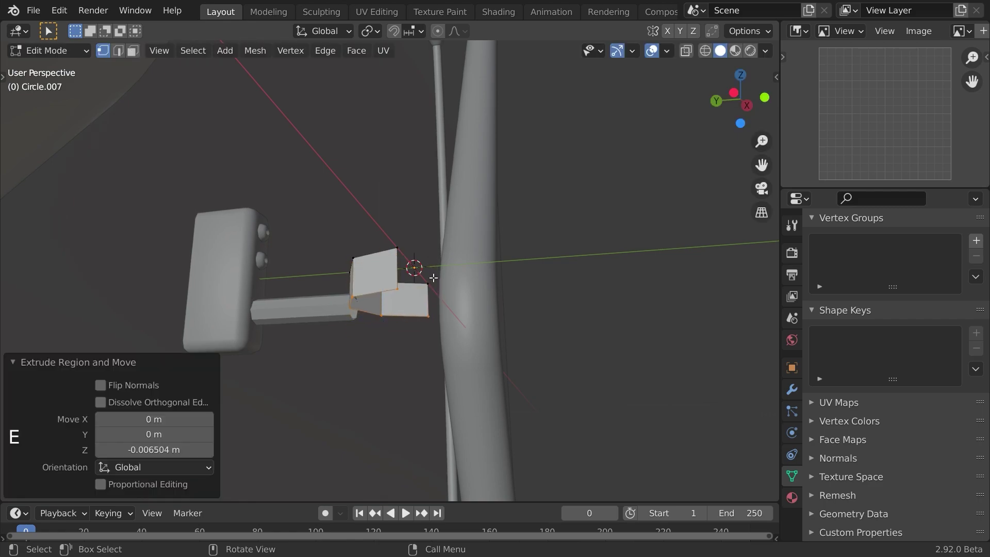
pyautogui.press('Tab')
pyautogui.press('g')
pyautogui.middleClick(427, 272)
pyautogui.click(429, 291)
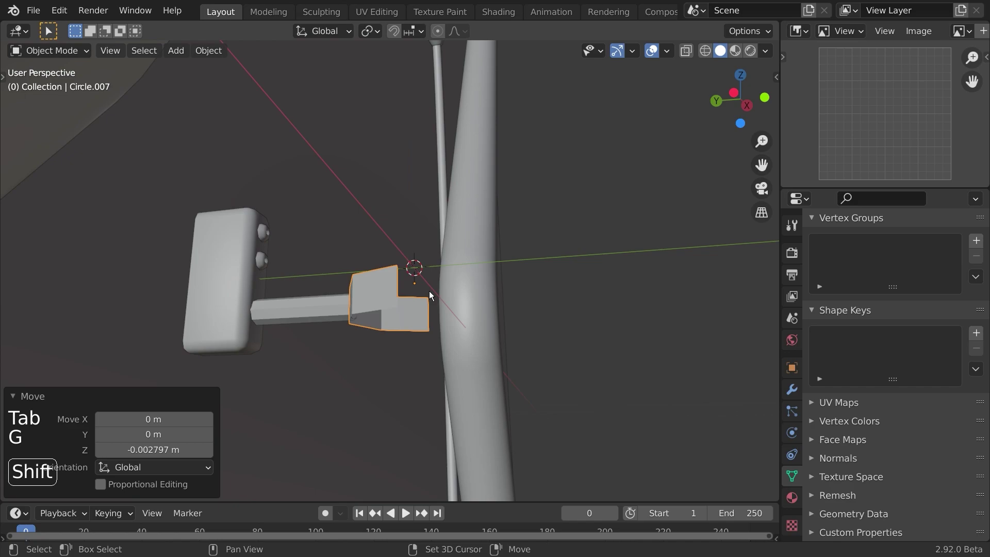
# Thicken the clamp strip inward by extruding all its faces along their normals
pyautogui.press('Tab')
pyautogui.press('Tab')
pyautogui.moveTo(429, 291); pyautogui.dragTo(273, 229, button='middle')
pyautogui.press('Tab')
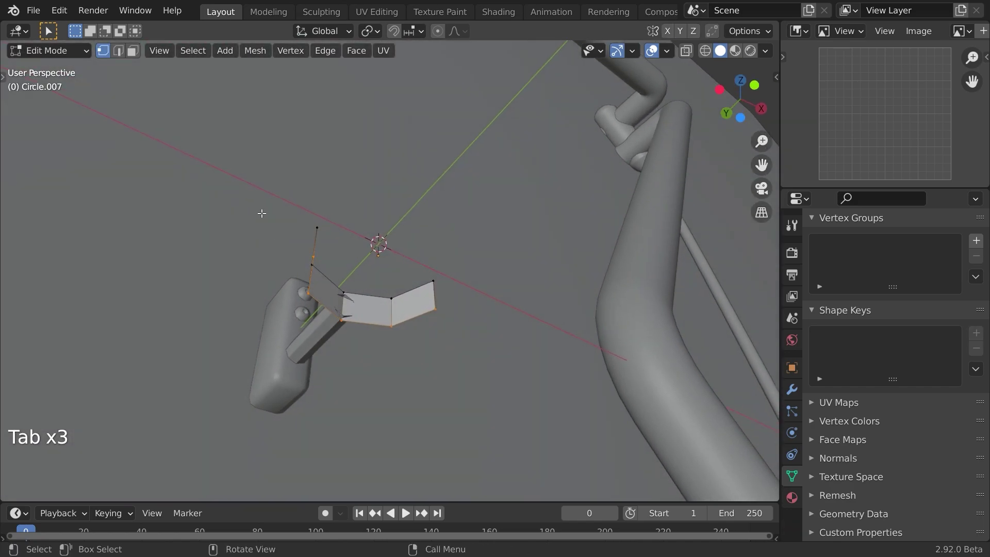
pyautogui.click(132, 51)
pyautogui.press('a')
pyautogui.moveTo(413, 400); pyautogui.dragTo(430, 324, button='middle')
pyautogui.hotkey('alt', 'e')
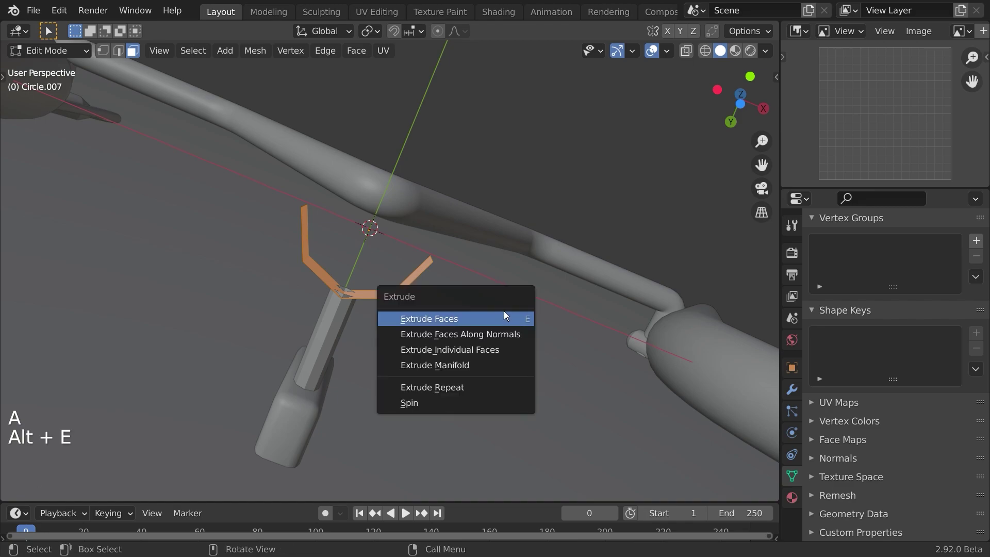
pyautogui.click(444, 334)
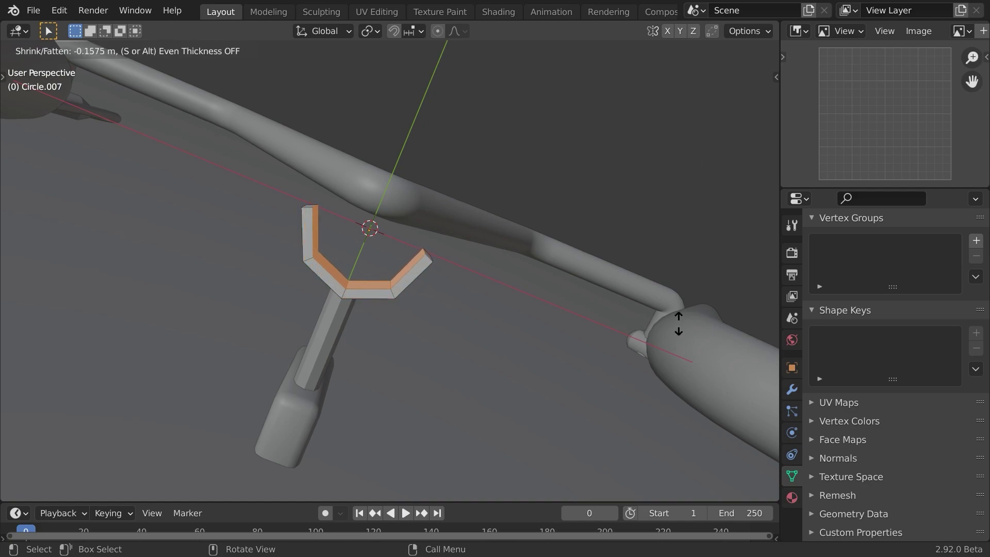
pyautogui.click(641, 373)
pyautogui.scroll(-2, 411, 302)
pyautogui.press('Tab')
pyautogui.moveTo(428, 361)
pyautogui.mouseDown(button='middle')
pyautogui.moveTo(402, 290)
pyautogui.moveTo(431, 372)
pyautogui.mouseUp(button='middle')
pyautogui.press('a')
pyautogui.press('a')
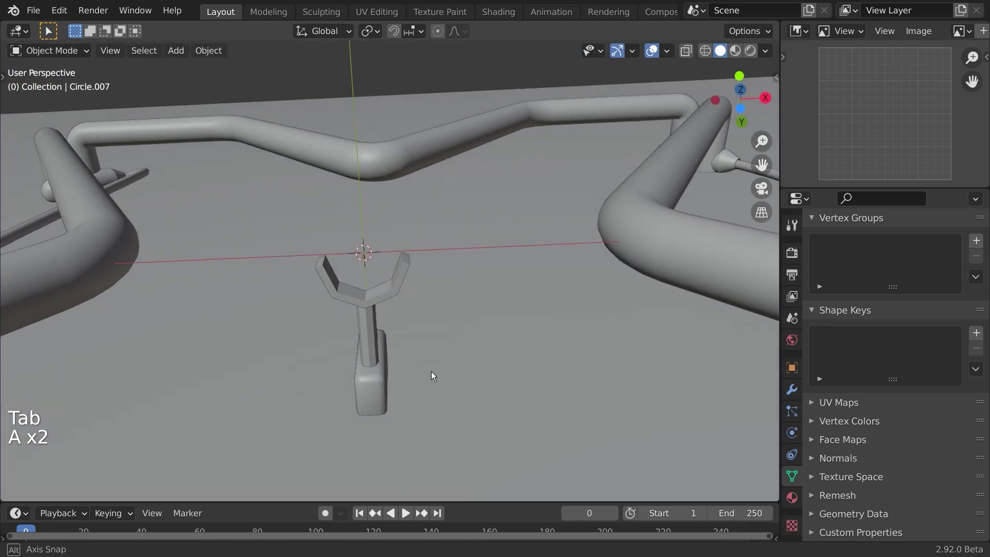
# Move the clamp, rod and rounded box together from the centre onto the bend of the pipe on the positive X side
pyautogui.moveTo(411, 338); pyautogui.dragTo(460, 422, button='middle')
pyautogui.scroll(-2, 460, 422)
pyautogui.press('Tab')
pyautogui.press('Tab')
pyautogui.press('KP_1')
pyautogui.scroll(2, 370, 277)
pyautogui.moveTo(370, 277); pyautogui.dragTo(553, 412, button='middle')
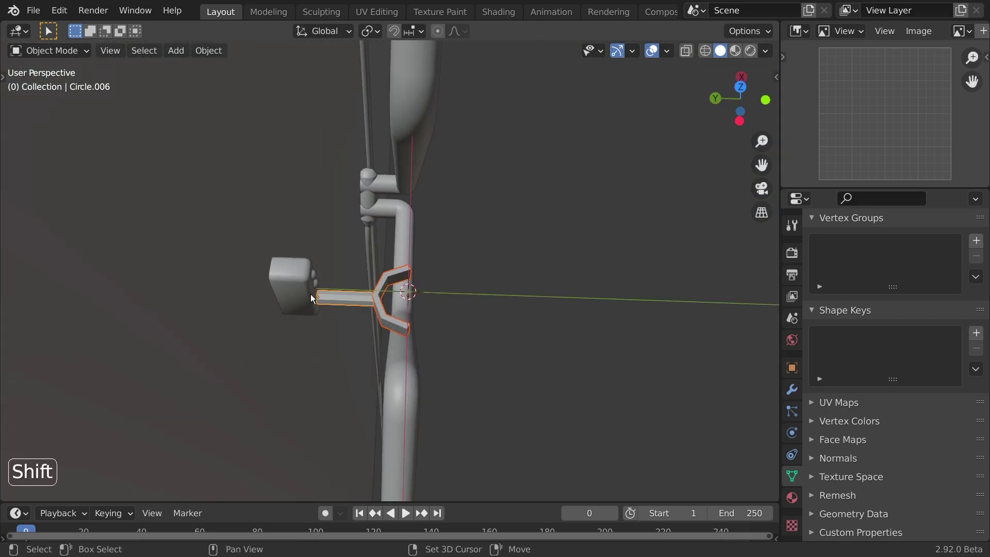
pyautogui.press('KP_1')
pyautogui.scroll(-2, 394, 347)
pyautogui.keyDown('shift'); pyautogui.moveTo(393, 347); pyautogui.dragTo(322, 323, button='middle'); pyautogui.keyUp('shift')
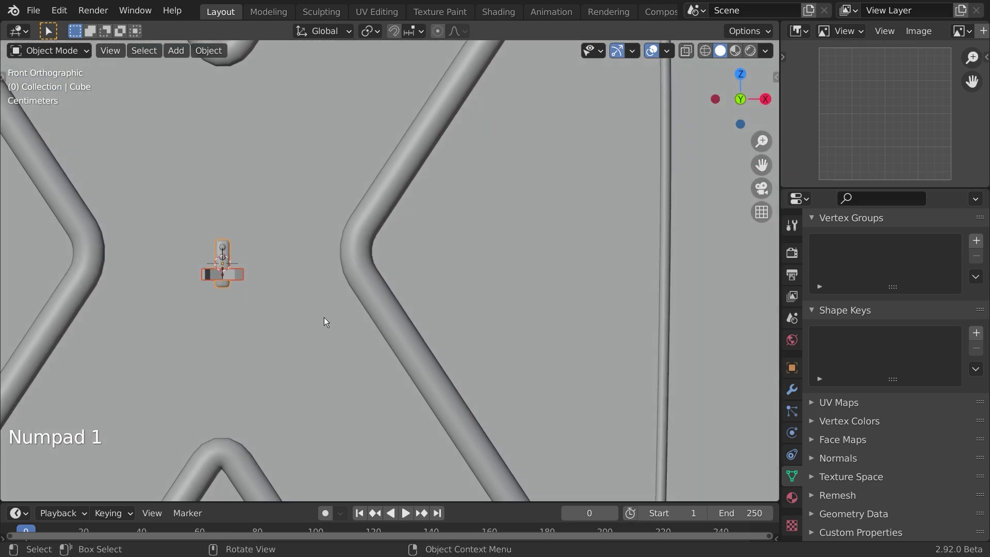
pyautogui.press('g')
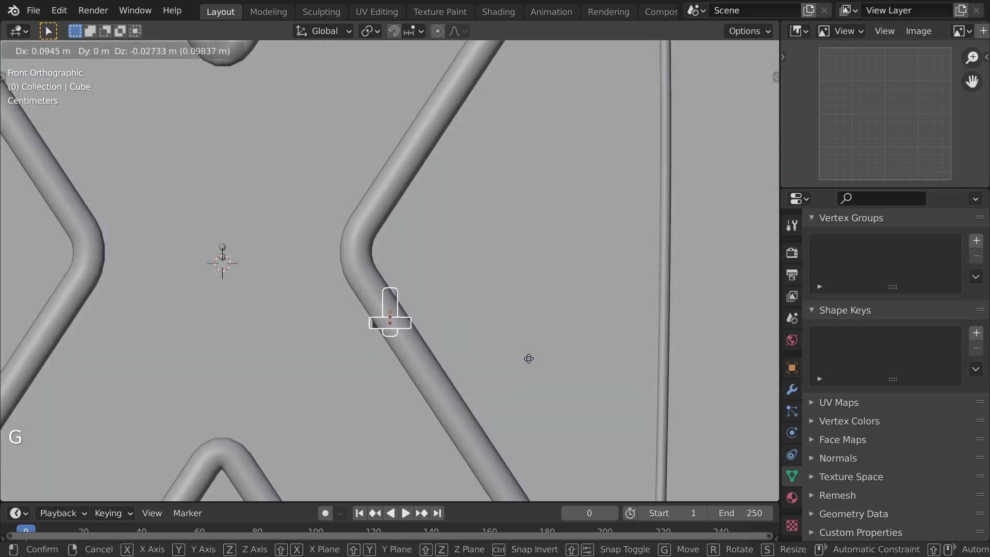
pyautogui.click(500, 292)
# Add a Subdivision Surface modifier to the clamp and shade it smooth
pyautogui.moveTo(409, 284)
pyautogui.mouseDown(button='middle')
pyautogui.moveTo(454, 306)
pyautogui.moveTo(401, 290)
pyautogui.moveTo(413, 347)
pyautogui.moveTo(372, 337)
pyautogui.moveTo(391, 339)
pyautogui.moveTo(406, 298)
pyautogui.mouseUp(button='middle')
pyautogui.press('ctrl+alt+KP_Decimal')
pyautogui.scroll(-4, 401, 290)
pyautogui.press('a')
pyautogui.click(387, 317)
pyautogui.click(403, 298)
pyautogui.scroll(3, 403, 300)
pyautogui.click(367, 225)
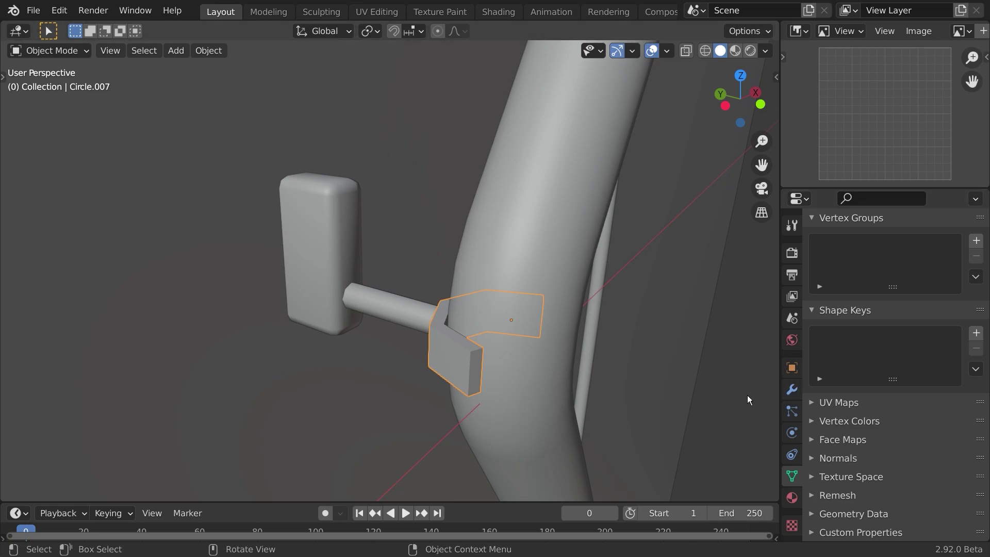
pyautogui.click(791, 389)
pyautogui.click(828, 251)
pyautogui.click(706, 532)
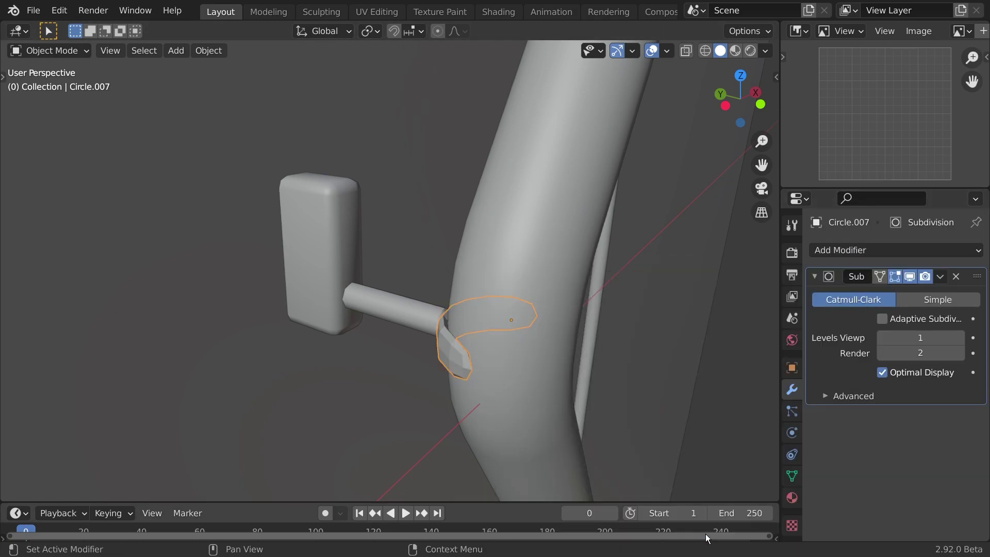
pyautogui.rightClick(445, 341)
pyautogui.click(420, 225)
# Add one centred loop cut through the clamp's thickness and two evenly spaced loop cuts across its height
pyautogui.press('Tab')
pyautogui.scroll(5, 516, 355)
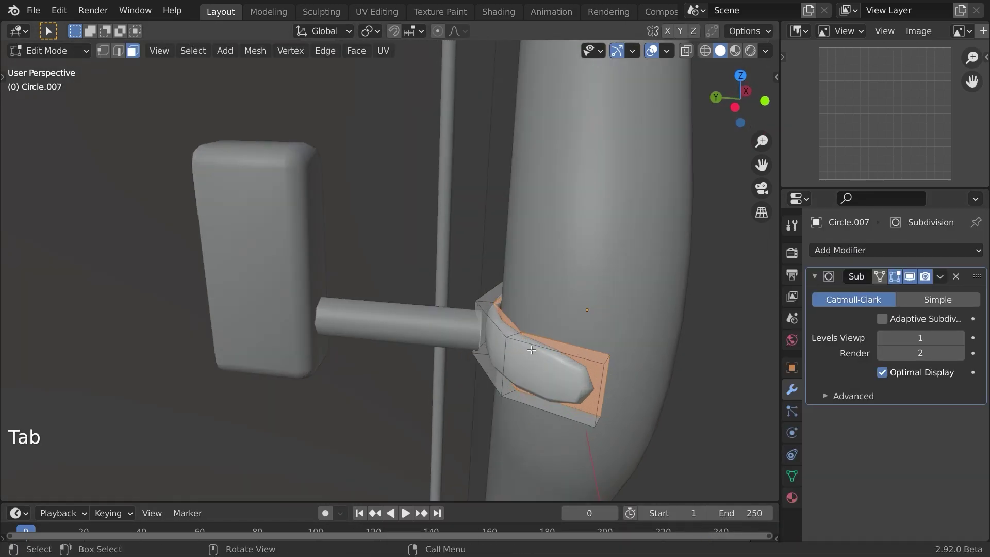
pyautogui.hotkey('ctrl', 'r')
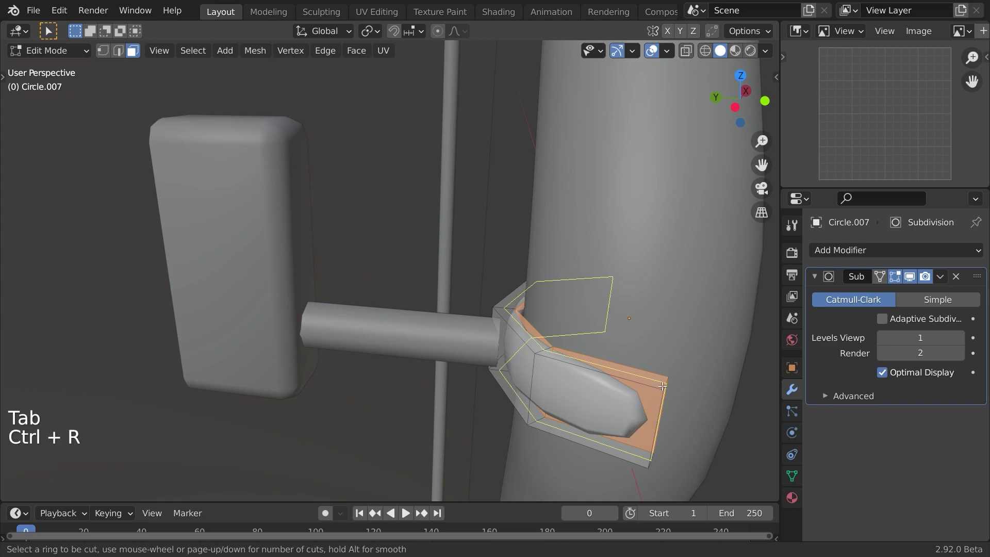
pyautogui.click(663, 386)
pyautogui.rightClick(663, 383)
pyautogui.hotkey('ctrl', 'r')
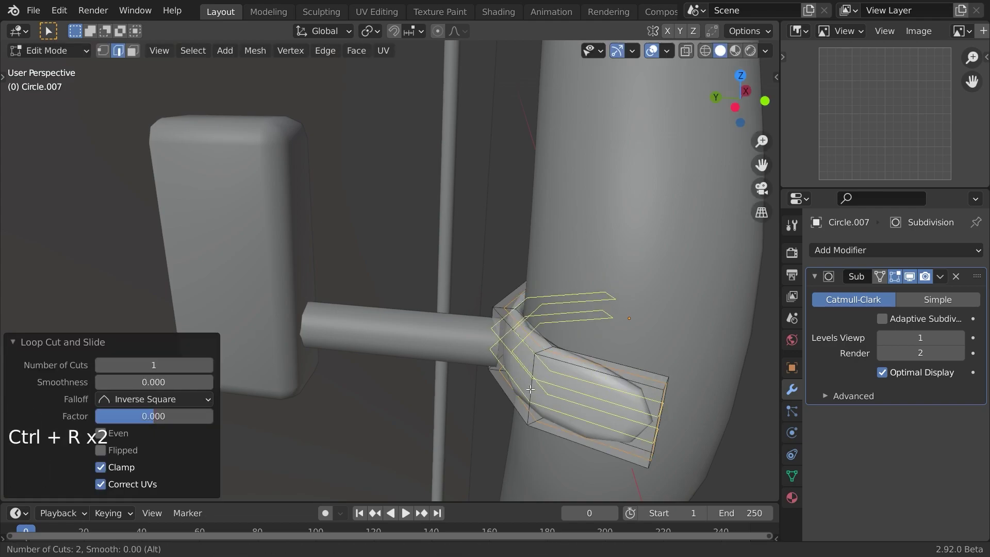
pyautogui.click(531, 392)
pyautogui.rightClick(531, 391)
# Add a loop cut near each end of the clamp, sliding both close to the tips
pyautogui.hotkey('ctrl', 'r')
pyautogui.click(644, 391)
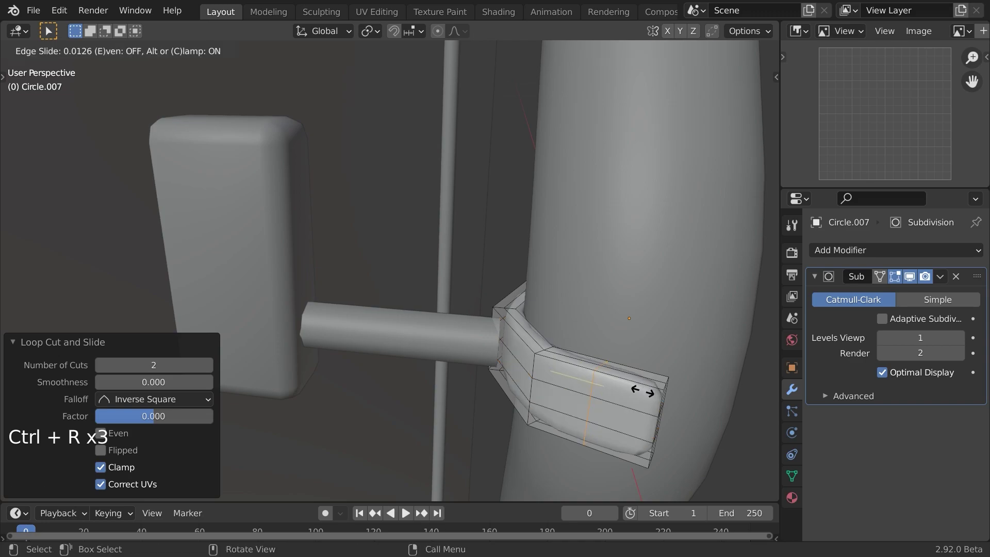
pyautogui.click(688, 403)
pyautogui.moveTo(687, 402); pyautogui.dragTo(336, 348, button='middle')
pyautogui.hotkey('ctrl', 'r')
pyautogui.click(317, 299)
pyautogui.click(305, 300)
pyautogui.press('Tab')
pyautogui.scroll(-3, 358, 334)
pyautogui.press('a')
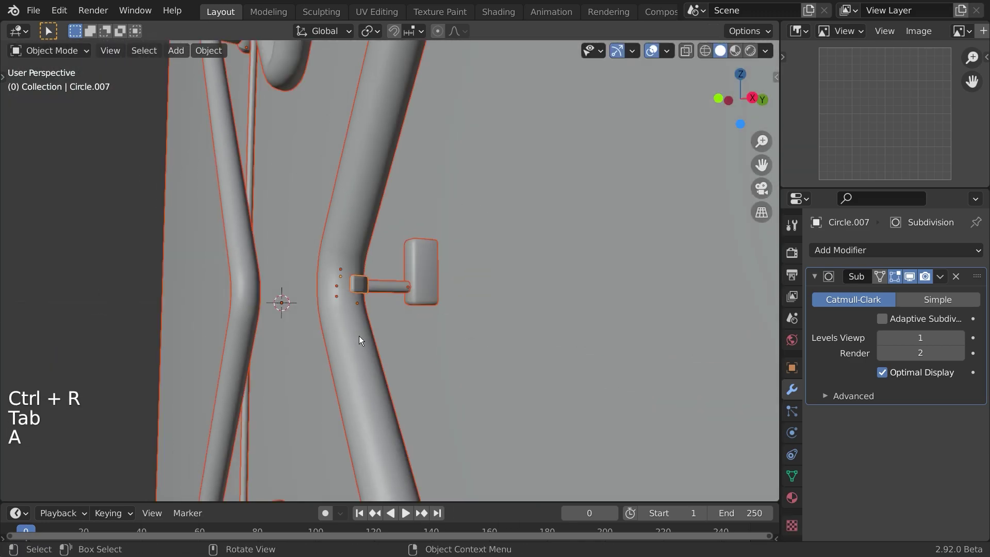
# Lengthen the connecting rod by scaling it about 1.086 along the global Y axis
pyautogui.press('KP_1')
pyautogui.scroll(3, 396, 307)
pyautogui.moveTo(396, 307)
pyautogui.mouseDown(button='middle')
pyautogui.moveTo(498, 345)
pyautogui.moveTo(414, 314)
pyautogui.mouseUp(button='middle')
pyautogui.click(413, 305)
pyautogui.moveTo(536, 339)
pyautogui.mouseDown(button='middle')
pyautogui.moveTo(548, 319)
pyautogui.moveTo(520, 333)
pyautogui.mouseUp(button='middle')
pyautogui.scroll(3, 477, 330)
pyautogui.press('s')
pyautogui.press('y')
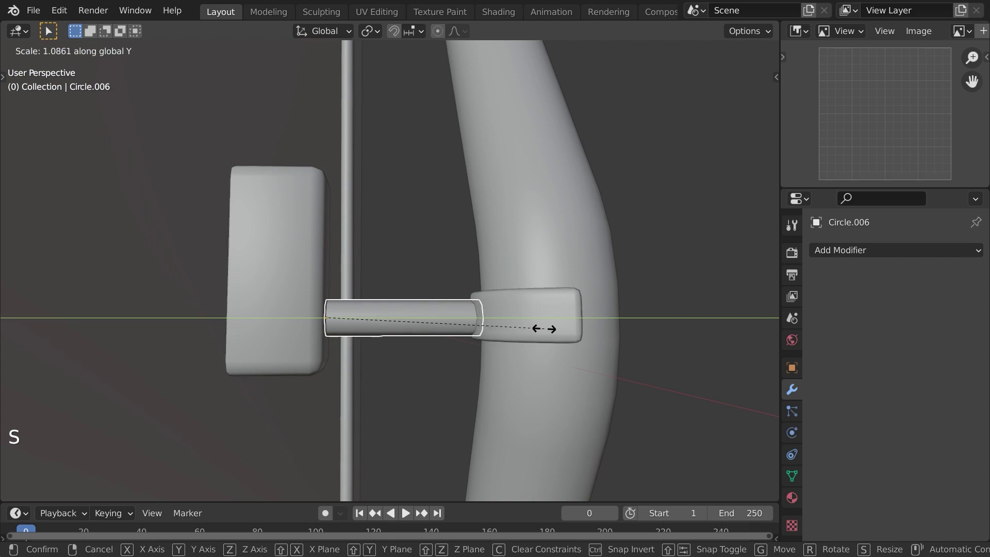
pyautogui.click(543, 329)
# Shift the connecting rod about 0.0004 m along Y to fit it between the box and the clamp
pyautogui.press('g')
pyautogui.press('y')
pyautogui.click(539, 329)
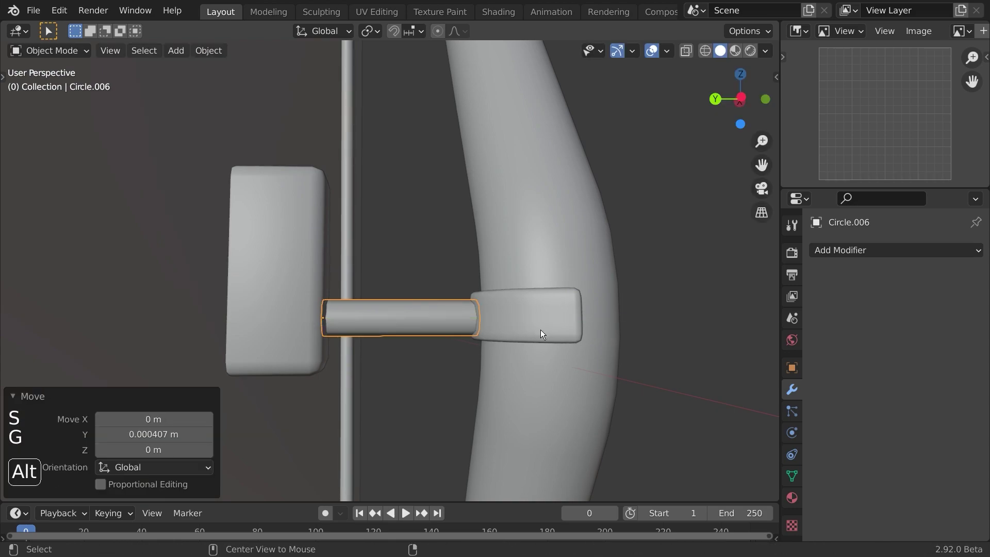
pyautogui.hotkey('alt', 's')
pyautogui.hotkey('ctrl', 'z')
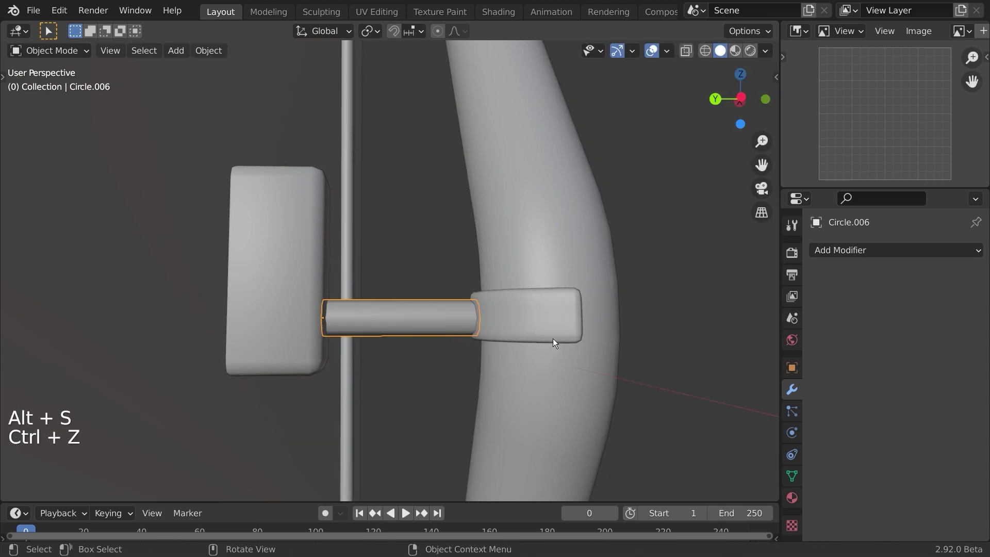
pyautogui.scroll(-3, 553, 338)
pyautogui.press('a')
pyautogui.press('a')
pyautogui.moveTo(524, 339); pyautogui.dragTo(405, 330, button='middle')
pyautogui.click(447, 321)
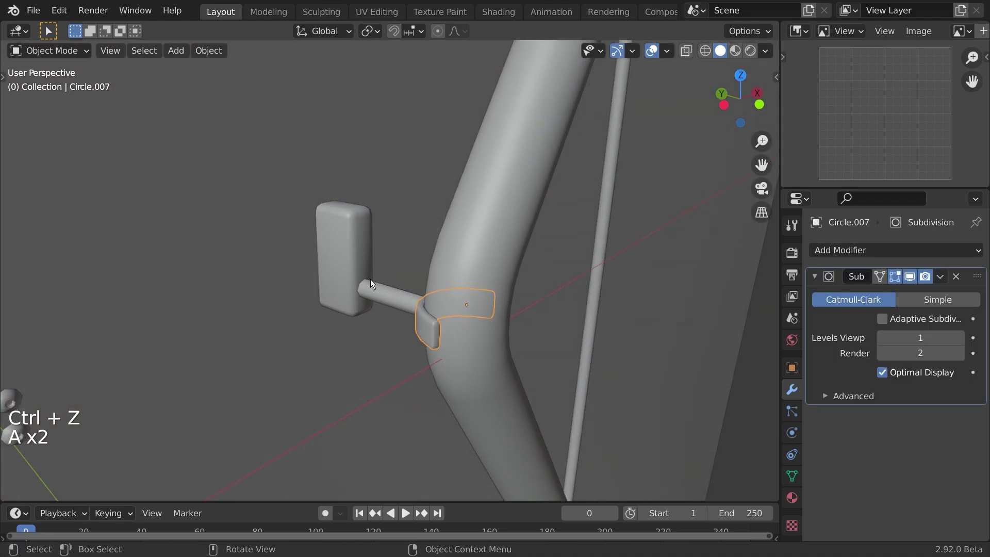
pyautogui.click(370, 281)
pyautogui.moveTo(370, 281); pyautogui.dragTo(356, 305, button='middle')
# Move the two knobs onto the rounded box's front face in wireframe, about 0.0757 m in X and 0.0114 m in Z
pyautogui.scroll(-3, 308, 317)
pyautogui.click(208, 335)
pyautogui.keyDown('shift'); pyautogui.click(214, 350); pyautogui.keyUp('shift')
pyautogui.press('KP_1')
pyautogui.scroll(2, 222, 371)
pyautogui.keyDown('shift'); pyautogui.moveTo(194, 312); pyautogui.dragTo(150, 325, button='middle'); pyautogui.keyUp('shift')
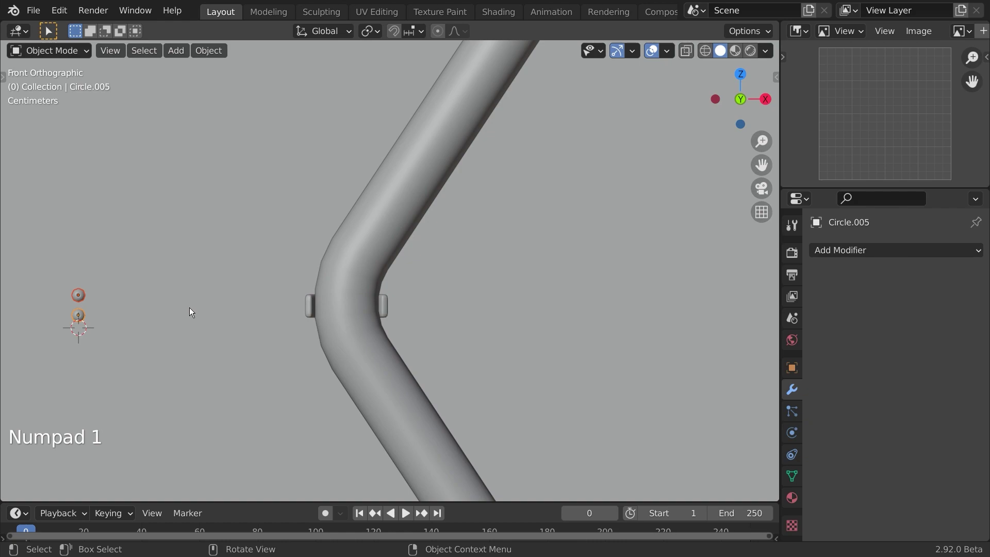
pyautogui.press('z')
pyautogui.press('g')
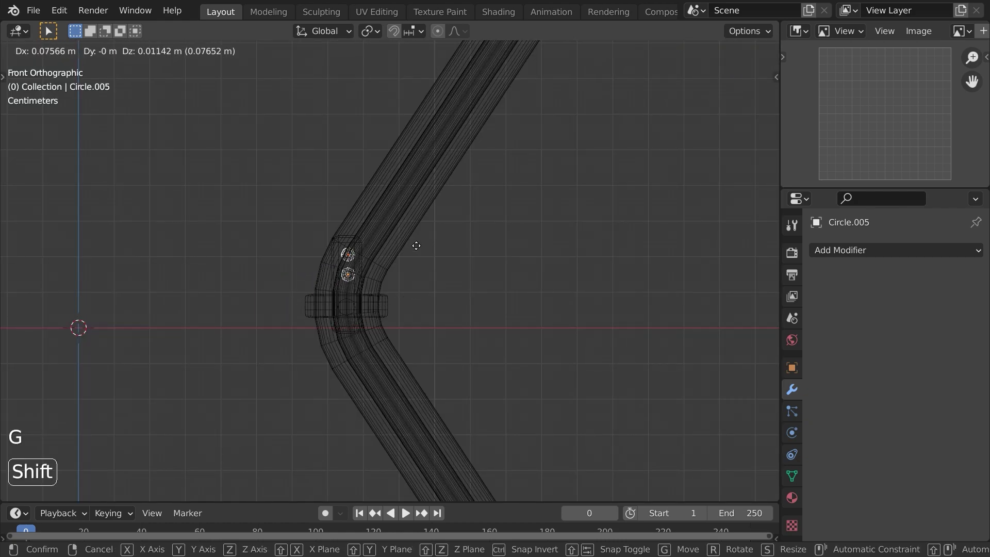
pyautogui.click(417, 245)
pyautogui.press('z')
pyautogui.moveTo(546, 313)
pyautogui.mouseDown(button='middle')
pyautogui.moveTo(481, 335)
pyautogui.moveTo(404, 316)
pyautogui.moveTo(397, 341)
pyautogui.moveTo(342, 342)
pyautogui.moveTo(344, 289)
pyautogui.mouseUp(button='middle')
pyautogui.press('a')
pyautogui.press('a')
pyautogui.click(396, 309)
pyautogui.keyDown('shift'); pyautogui.click(421, 311); pyautogui.keyUp('shift')
pyautogui.click(332, 296)
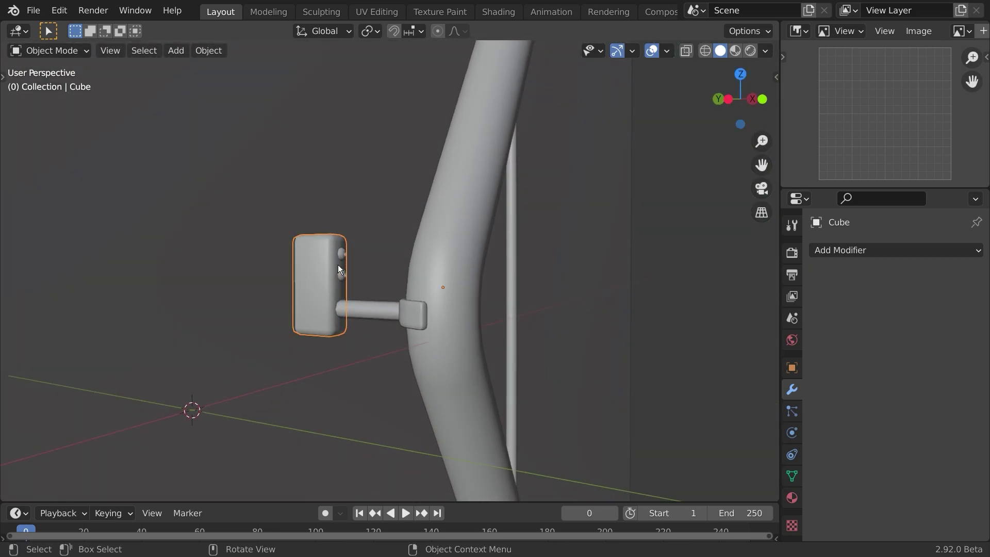
pyautogui.keyDown('shift'); pyautogui.click(343, 274); pyautogui.keyUp('shift')
pyautogui.keyDown('shift'); pyautogui.click(327, 291); pyautogui.keyUp('shift')
pyautogui.keyDown('shift'); pyautogui.click(382, 315); pyautogui.keyUp('shift')
# Set the clamp's subdivision to level 1 and apply the modifier
pyautogui.click(413, 322)
pyautogui.hotkey('ctrl', '1')
pyautogui.click(941, 277)
pyautogui.click(883, 293)
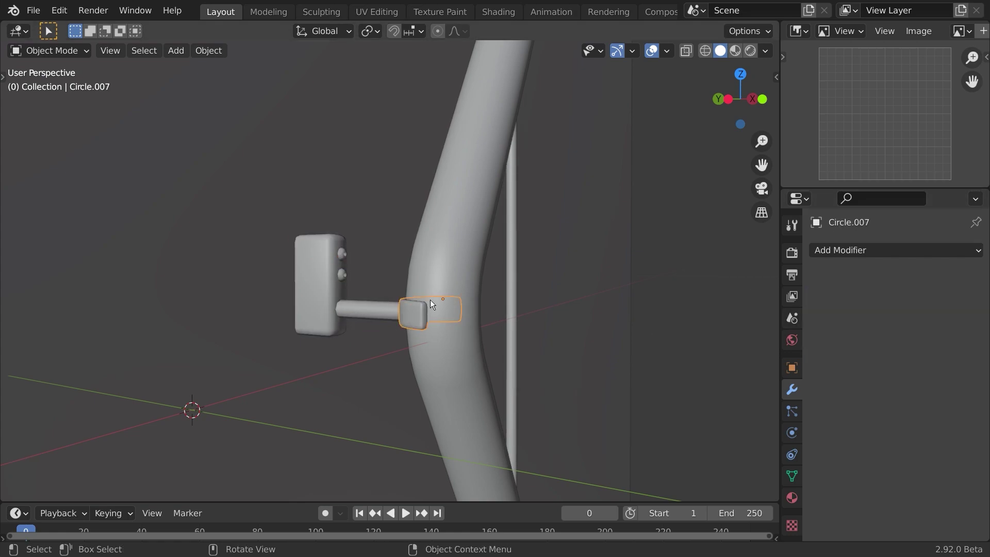
# Join the clamp, rod, rounded box and knobs into one object and open it for mesh editing
pyautogui.keyDown('shift'); pyautogui.click(344, 275); pyautogui.keyUp('shift')
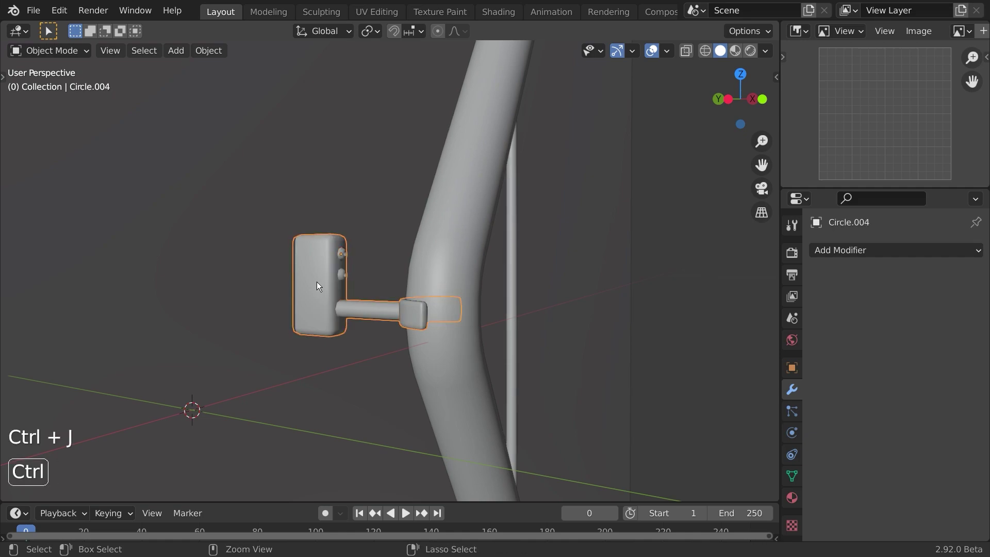
pyautogui.press('KP_1')
pyautogui.scroll(2, 347, 320)
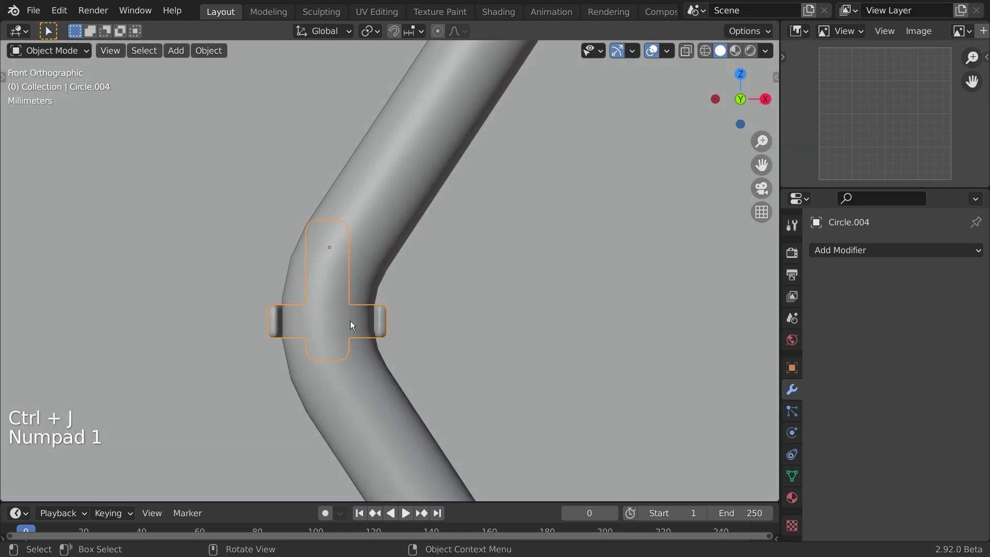
pyautogui.press('Tab')
pyautogui.moveTo(395, 343); pyautogui.dragTo(356, 330, button='middle')
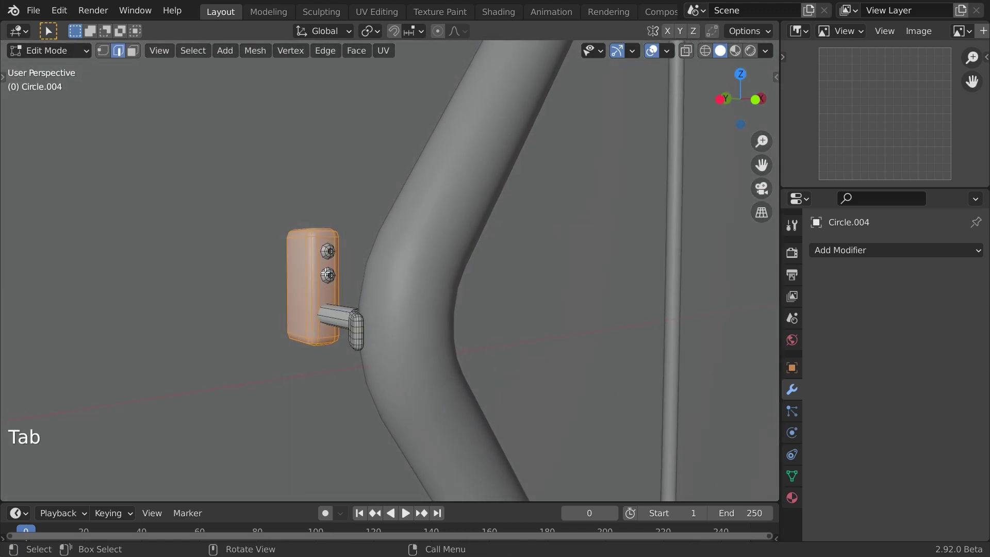
# Select all linked geometry of the rounded box within the joined mesh
pyautogui.hotkey('ctrl', 'l')
pyautogui.scroll(2, 312, 289)
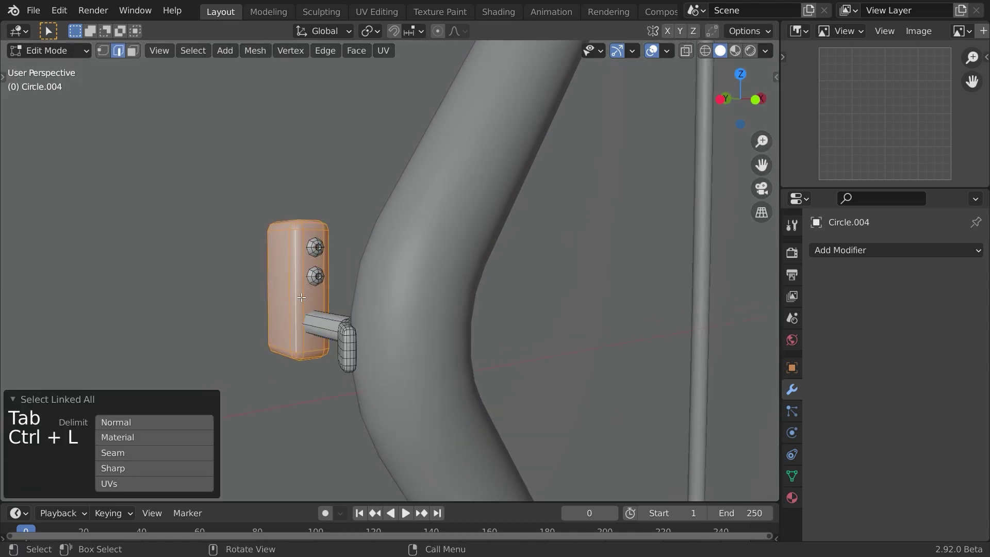
pyautogui.keyDown('shift'); pyautogui.moveTo(288, 321); pyautogui.dragTo(350, 303, button='middle'); pyautogui.keyUp('shift')
pyautogui.click(334, 293)
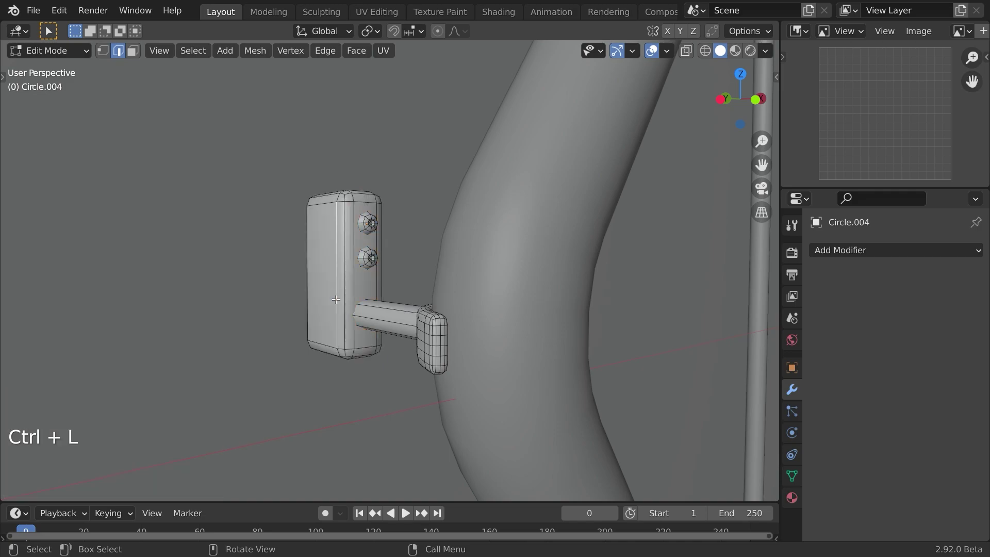
pyautogui.hotkey('ctrl', 'l')
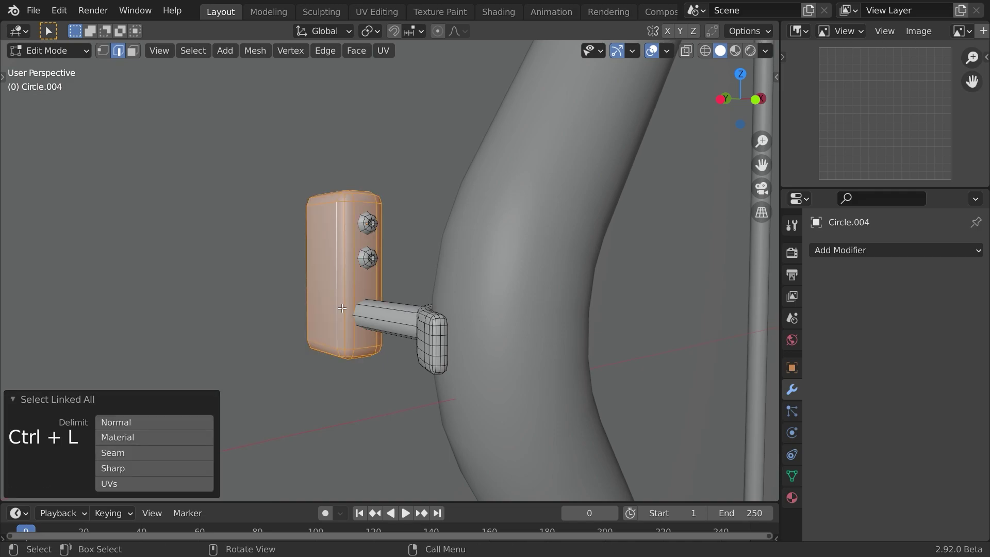
# Try to tilt the rounded box without its knobs in the front view
pyautogui.press('KP_1')
pyautogui.keyDown('shift'); pyautogui.moveTo(425, 353); pyautogui.dragTo(487, 416, button='middle'); pyautogui.keyUp('shift')
pyautogui.press('r')
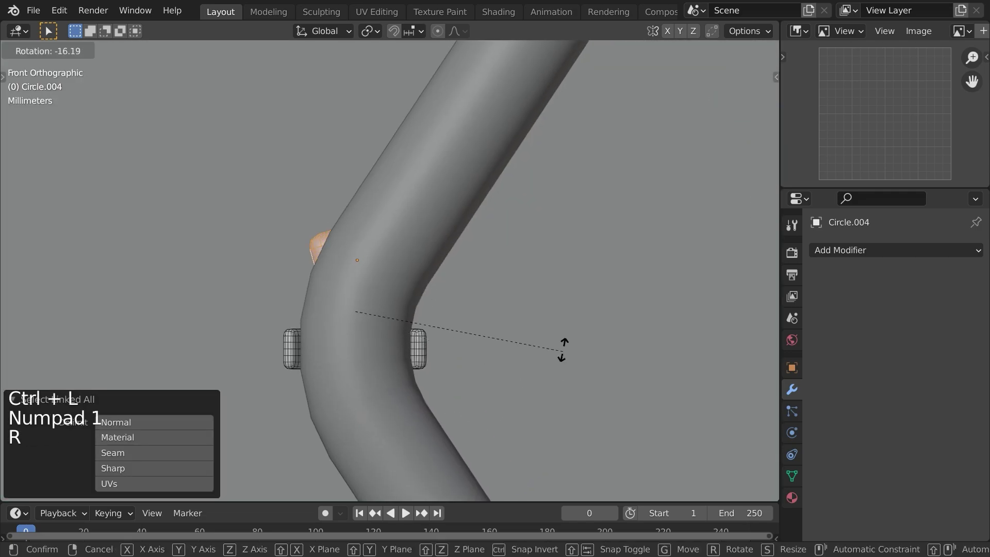
pyautogui.rightClick(580, 327)
pyautogui.press('z')
pyautogui.press('r')
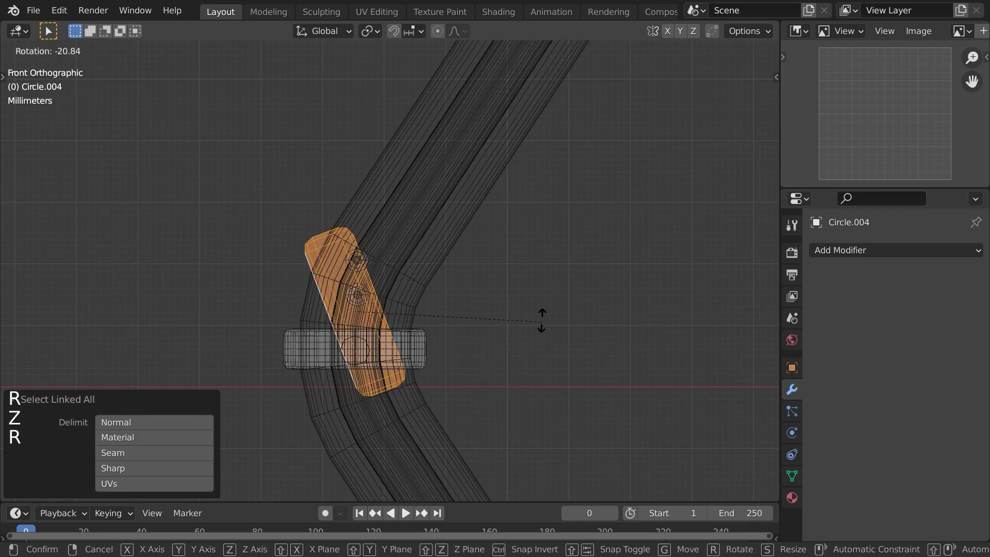
pyautogui.click(546, 308)
pyautogui.hotkey('ctrl', 'z')
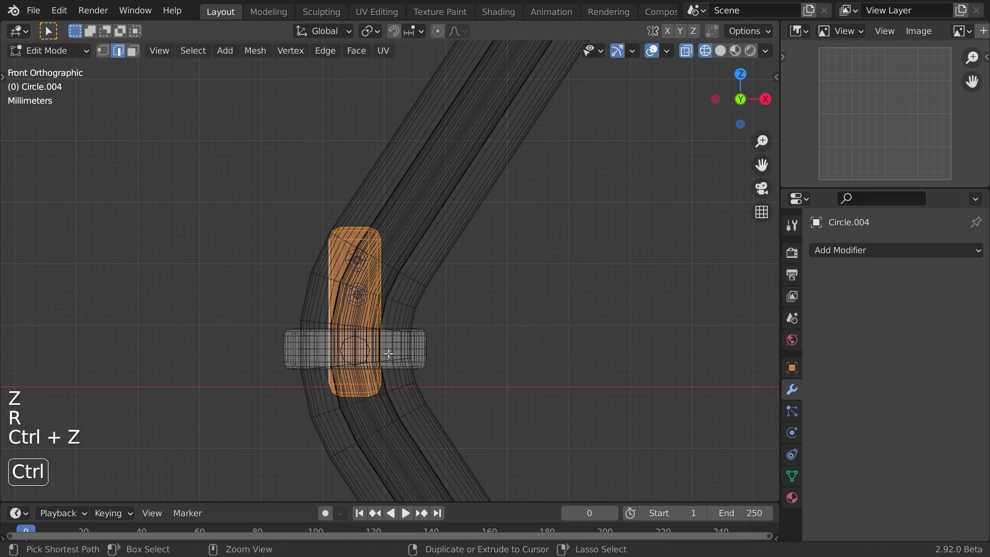
# Rotate the rounded box together with its two knobs by -20.6° in front view and align its lower end with the connecting rod
pyautogui.moveTo(436, 347); pyautogui.dragTo(366, 298, button='middle')
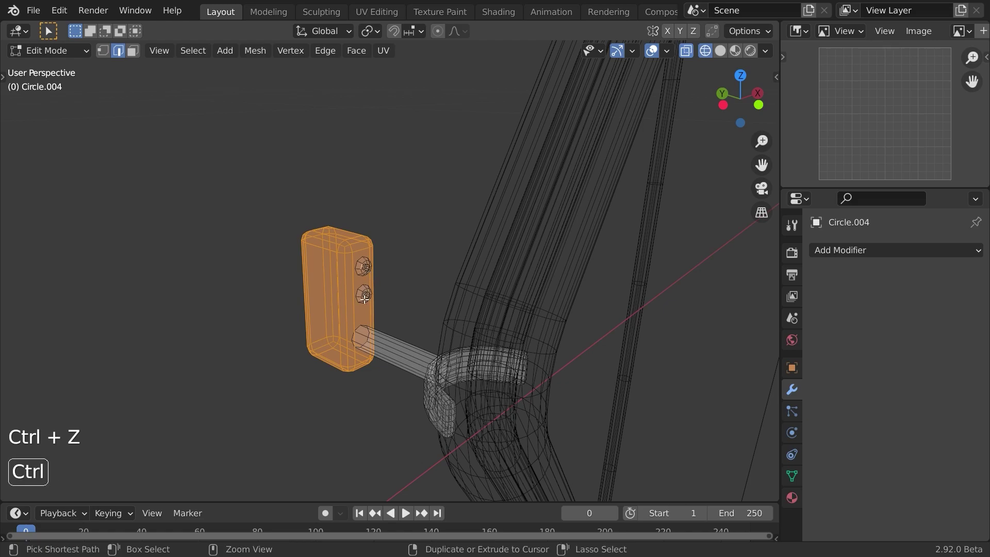
pyautogui.hotkey('ctrl', 'l')
pyautogui.press('KP_1')
pyautogui.press('r')
pyautogui.click(513, 335)
pyautogui.press('g')
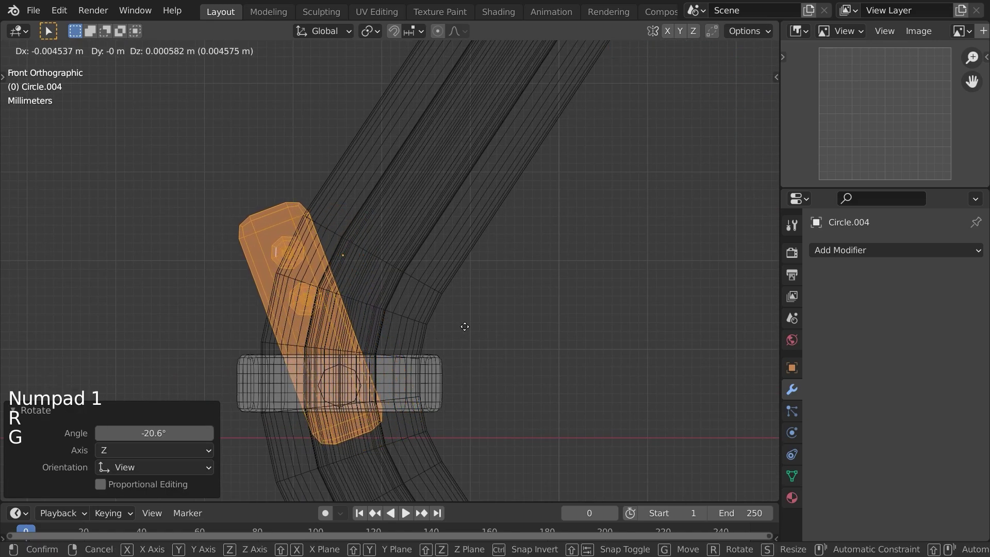
pyautogui.click(467, 328)
pyautogui.press('g')
pyautogui.click(482, 319)
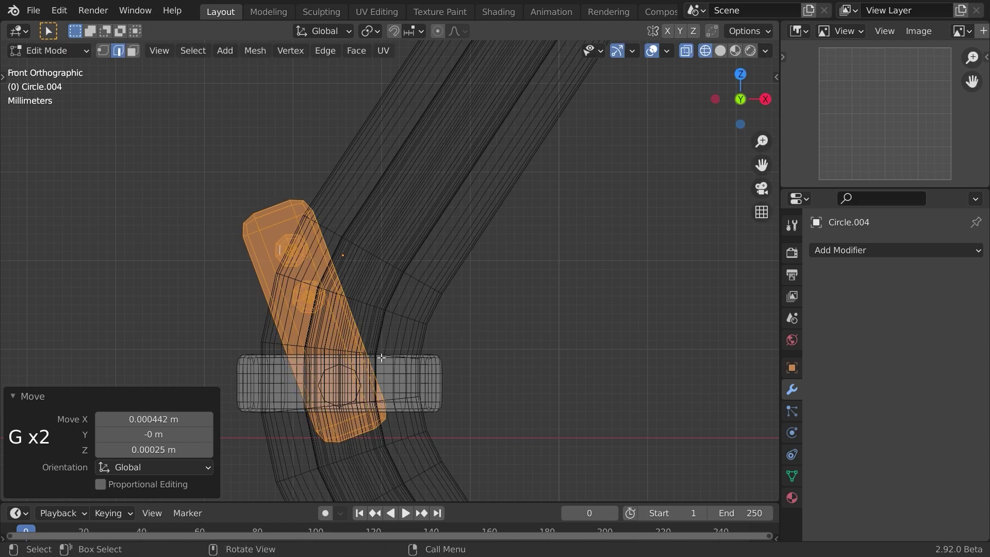
pyautogui.press('z')
pyautogui.press('Tab')
# Select the joined clamp-and-box object and snap the 3D cursor to it
pyautogui.scroll(-9, 412, 367)
pyautogui.press('a')
pyautogui.press('a')
pyautogui.moveTo(426, 383); pyautogui.dragTo(467, 379, button='middle')
pyautogui.scroll(5, 418, 353)
pyautogui.click(394, 333)
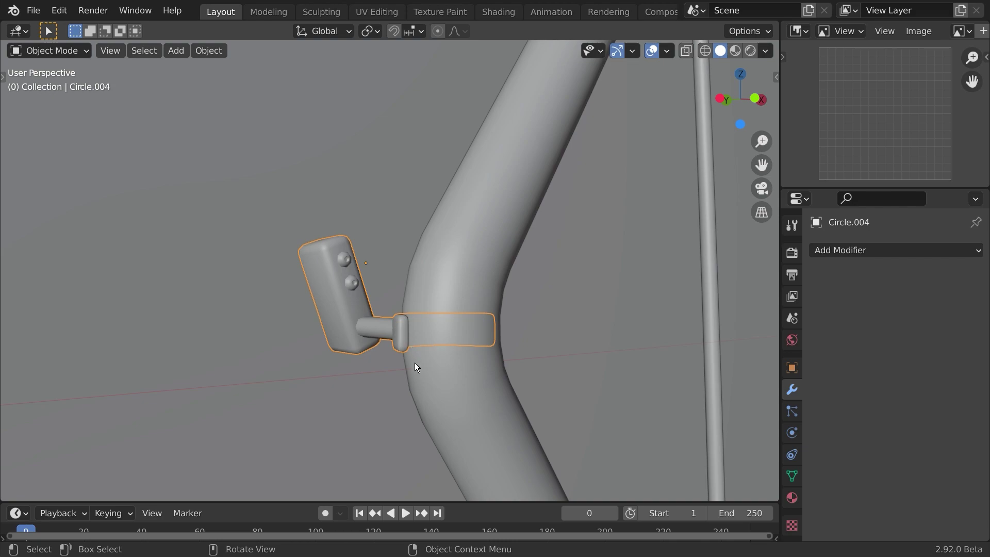
pyautogui.press('KP_1')
pyautogui.scroll(2, 391, 367)
pyautogui.keyDown('shift'); pyautogui.moveTo(362, 376); pyautogui.dragTo(413, 308, button='middle'); pyautogui.keyUp('shift')
pyautogui.hotkey('shift', 's')
pyautogui.hotkey('ctrl', 'z')
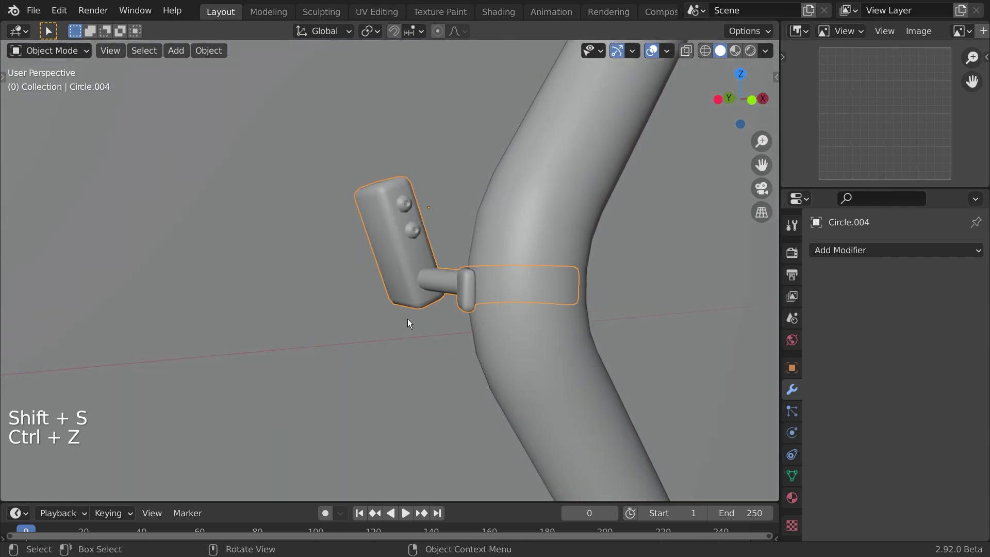
pyautogui.hotkey('shift', 's')
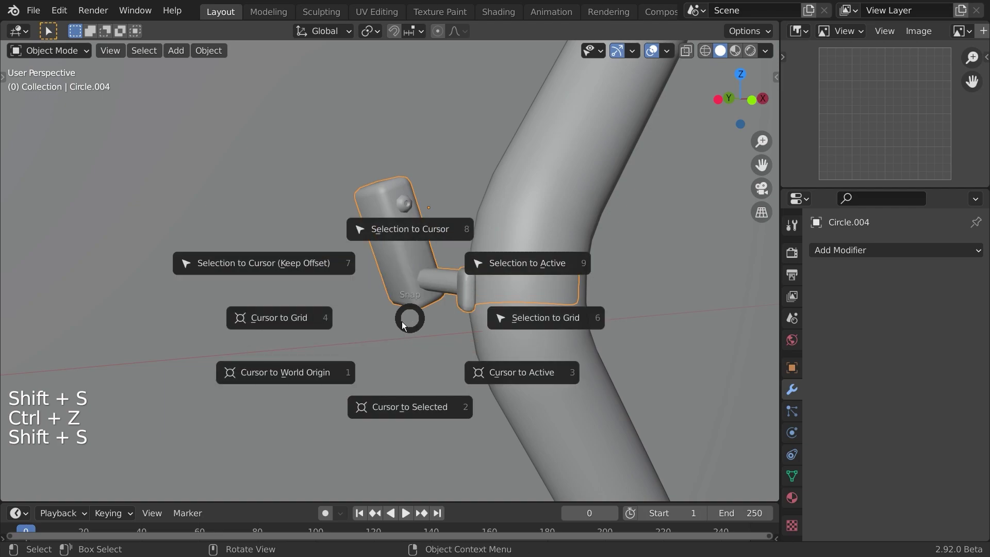
pyautogui.click(397, 411)
# Add a Bezier curve at the 3D cursor and scale it by about 0.222
pyautogui.moveTo(441, 296)
pyautogui.mouseDown(button='middle')
pyautogui.moveTo(506, 286)
pyautogui.moveTo(474, 341)
pyautogui.moveTo(445, 292)
pyautogui.mouseUp(button='middle')
pyautogui.hotkey('shift', 'a')
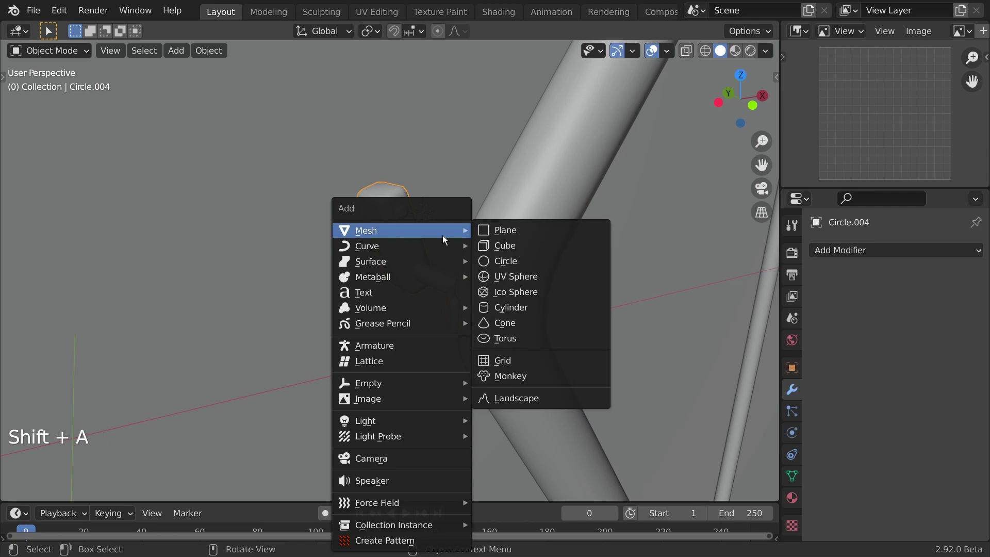
pyautogui.moveTo(439, 245)
pyautogui.click(510, 249)
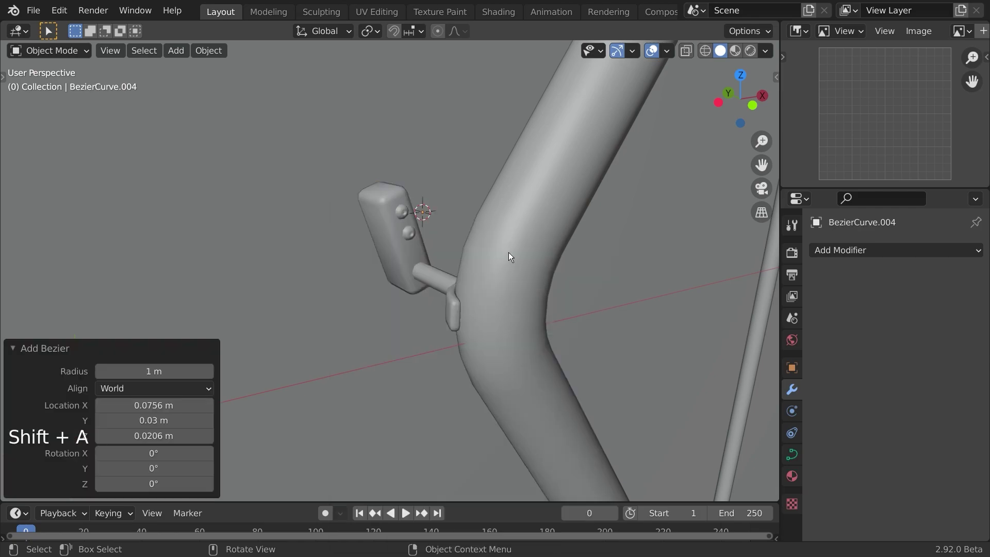
pyautogui.scroll(-10, 485, 306)
pyautogui.press('KP_1')
pyautogui.scroll(-5, 484, 320)
pyautogui.press('s')
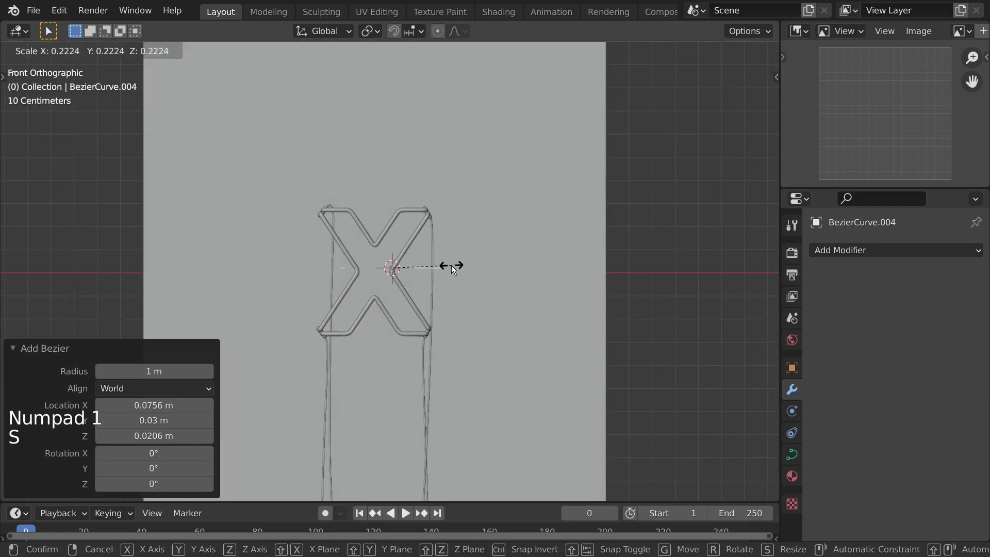
pyautogui.click(451, 265)
# In wireframe, shrink the curve further by about 0.12 and once more by 0.523 to match the clamp's size
pyautogui.press('z')
pyautogui.click(559, 311)
pyautogui.scroll(5, 559, 311)
pyautogui.press('s')
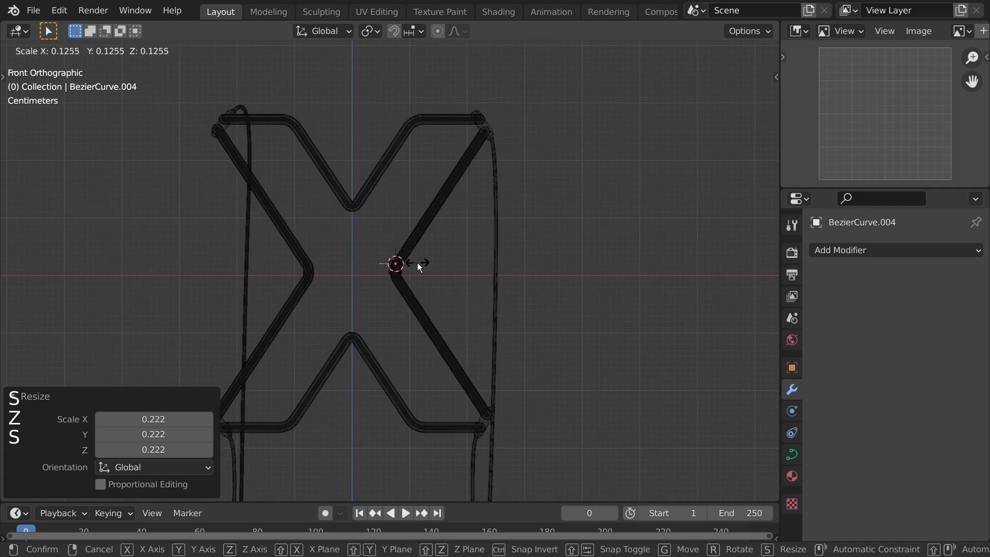
pyautogui.click(415, 263)
pyautogui.scroll(12, 430, 261)
pyautogui.press('s')
pyautogui.click(505, 249)
# Move the curve in front view so that it crosses the rounded box just above the clamp
pyautogui.scroll(3, 495, 256)
pyautogui.keyDown('shift'); pyautogui.moveTo(414, 284); pyautogui.dragTo(376, 319, button='middle'); pyautogui.keyUp('shift')
pyautogui.press('g')
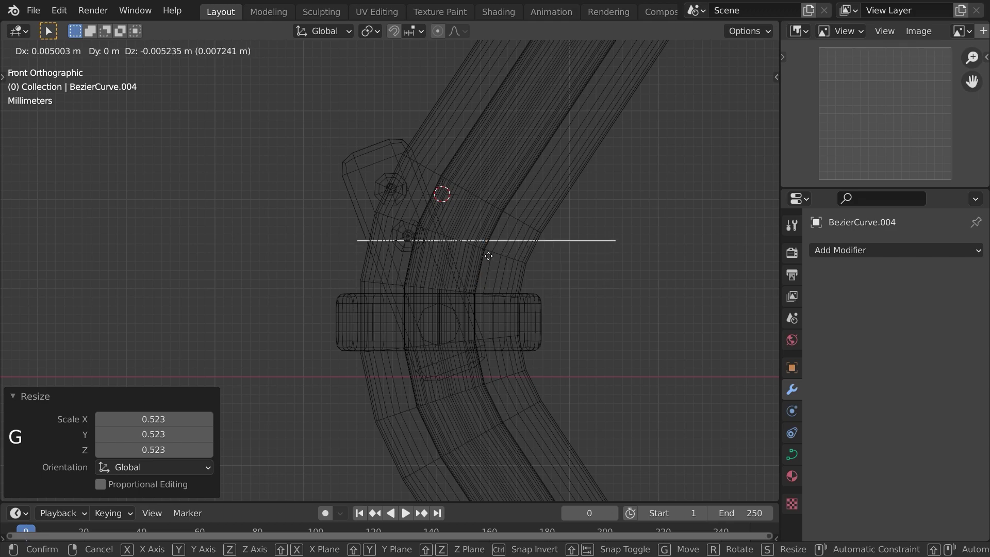
pyautogui.click(490, 247)
# Move the curve's first end point onto the rounded box and rotate its handles about the Z axis
pyautogui.press('Tab')
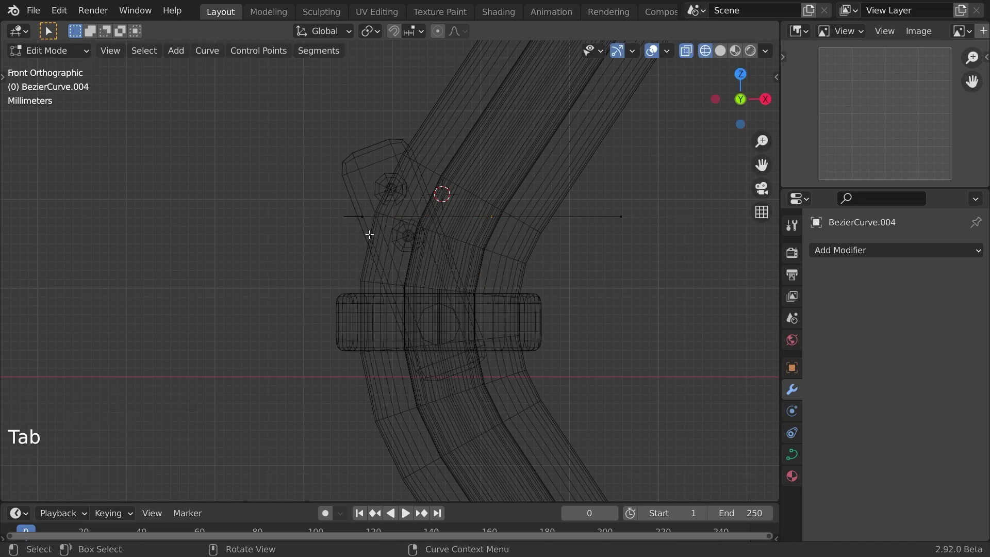
pyautogui.moveTo(369, 234)
pyautogui.mouseDown(button='middle')
pyautogui.moveTo(504, 283)
pyautogui.moveTo(365, 241)
pyautogui.mouseUp(button='middle')
pyautogui.moveTo(417, 273); pyautogui.dragTo(433, 328, button='middle')
pyautogui.press('g')
pyautogui.click(511, 270)
pyautogui.press('r')
pyautogui.press('z')
pyautogui.click(529, 137)
# Move the curve's other end point down in front view and along Y so it lies in front of the pipe
pyautogui.press('KP_1')
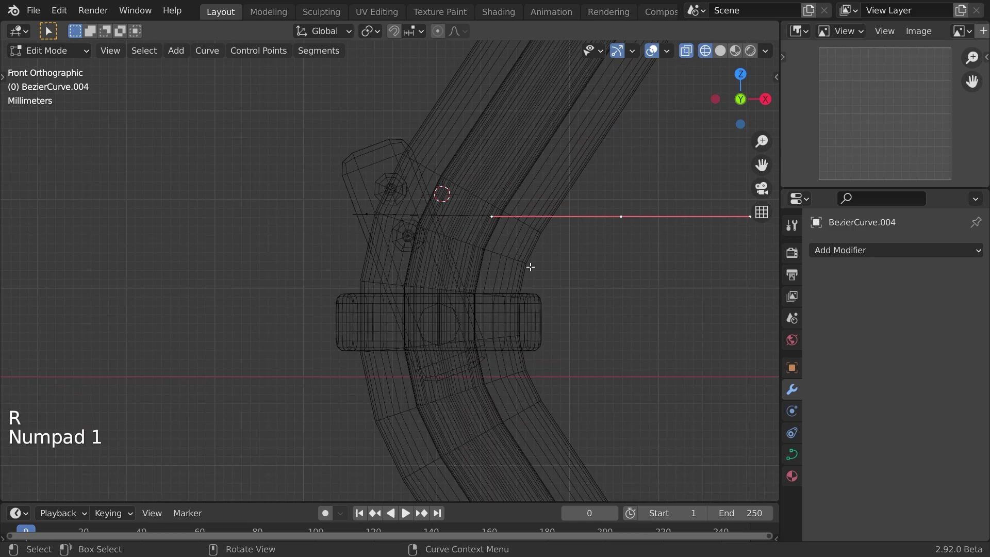
pyautogui.press('g')
pyautogui.click(457, 283)
pyautogui.moveTo(457, 283)
pyautogui.mouseDown(button='middle')
pyautogui.moveTo(455, 411)
pyautogui.moveTo(489, 369)
pyautogui.moveTo(455, 362)
pyautogui.moveTo(511, 371)
pyautogui.moveTo(400, 237)
pyautogui.mouseUp(button='middle')
pyautogui.press('g')
pyautogui.press('y')
pyautogui.click(510, 365)
pyautogui.press('z')
pyautogui.press('Tab')
# Give the curve a round bevel with a depth of 0.057 m and set its preview resolution to 15
pyautogui.scroll(3, 400, 237)
pyautogui.click(792, 454)
pyautogui.scroll(-12, 865, 438)
pyautogui.keyDown('shift'); pyautogui.moveTo(903, 369); pyautogui.dragTo(928, 364); pyautogui.keyUp('shift')
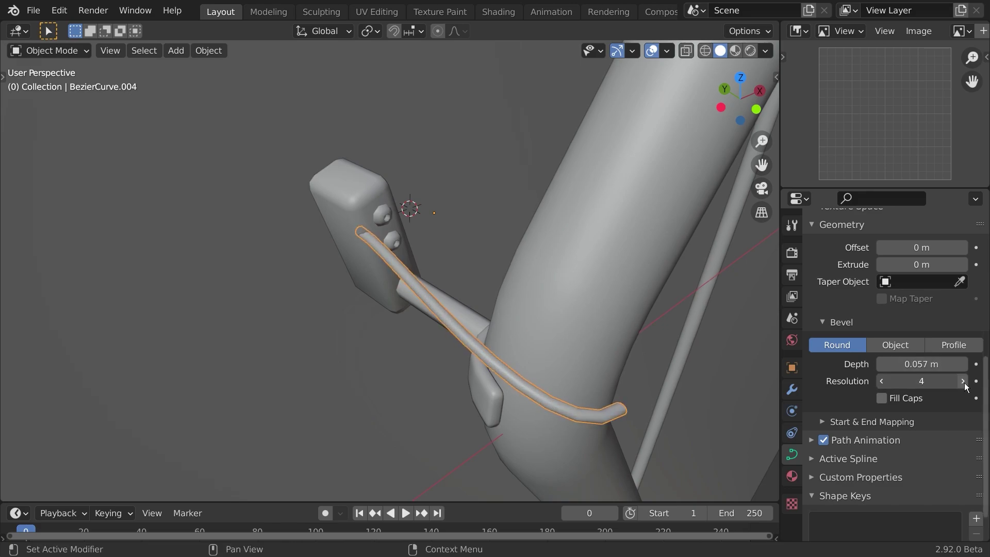
pyautogui.scroll(12, 966, 382)
pyautogui.moveTo(922, 316); pyautogui.dragTo(933, 316)
# Adjust the position of the cable's end point at the rounded box in front view
pyautogui.press('KP_1')
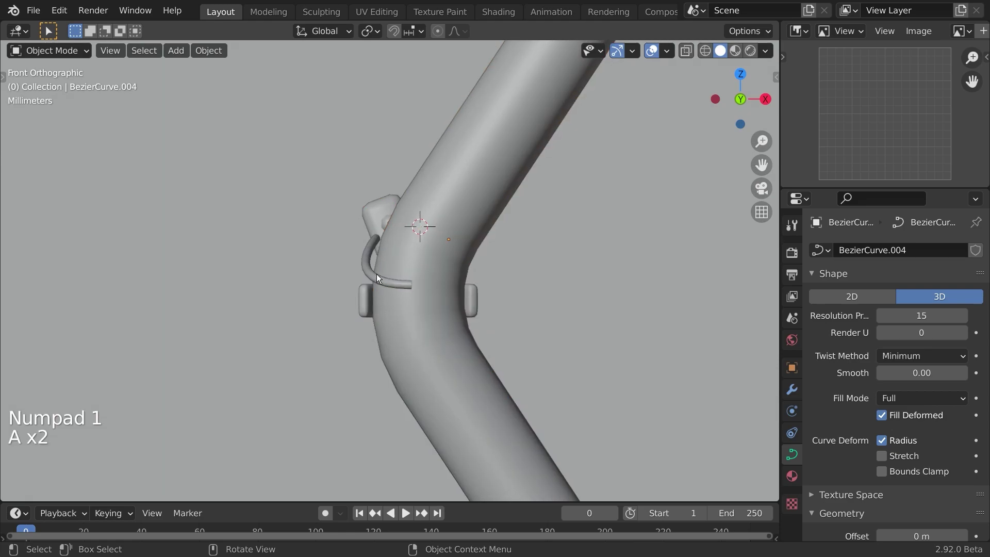
pyautogui.scroll(3, 384, 272)
pyautogui.press('Tab')
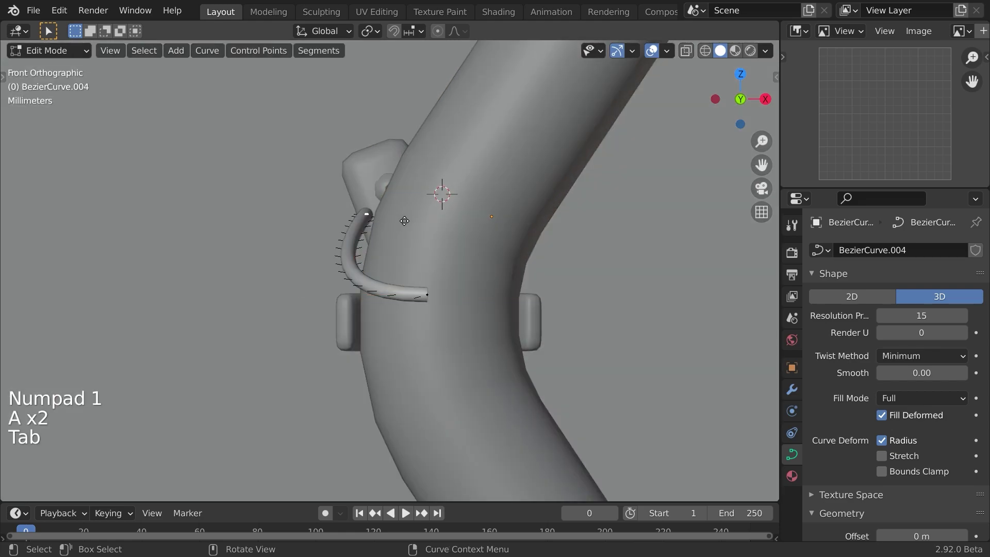
pyautogui.press('g')
pyautogui.click(411, 222)
# Extrude a new control point from the cable's end in front of the pipe towards the pipe's other side
pyautogui.click(429, 296)
pyautogui.moveTo(453, 327); pyautogui.dragTo(339, 333, button='middle')
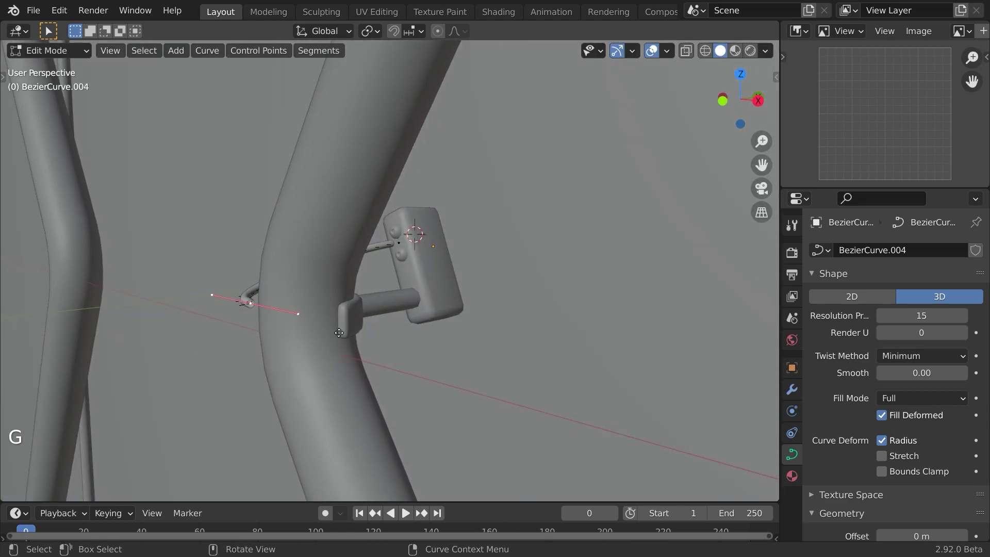
pyautogui.press('e')
pyautogui.click(506, 317)
# Try to extrude a further control point from the cable's new end
pyautogui.moveTo(506, 316); pyautogui.dragTo(524, 357, button='middle')
pyautogui.press('e')
pyautogui.click(513, 312)
pyautogui.hotkey('ctrl', 'z')
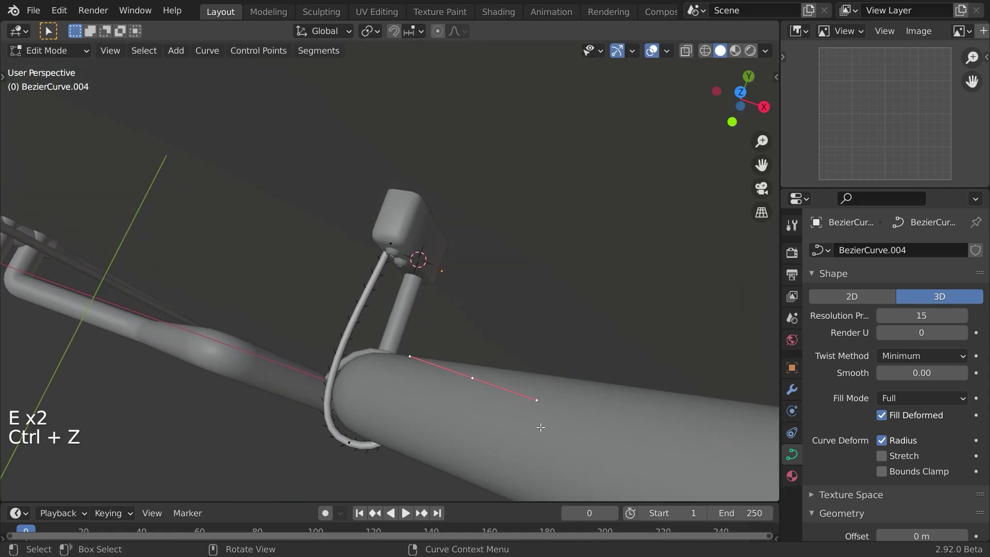
# Move the cable's new end point back to the rounded box and rotate its handles to lead the cable into the box
pyautogui.press('g')
pyautogui.click(497, 300)
pyautogui.press('r')
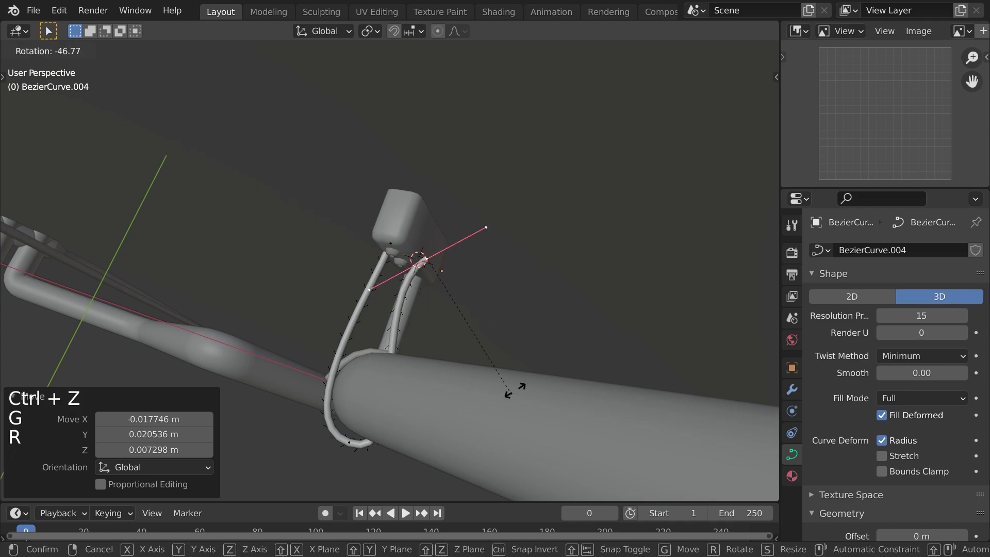
pyautogui.click(549, 273)
pyautogui.press('Tab')
pyautogui.press('Tab')
pyautogui.moveTo(470, 286); pyautogui.dragTo(526, 295, button='middle')
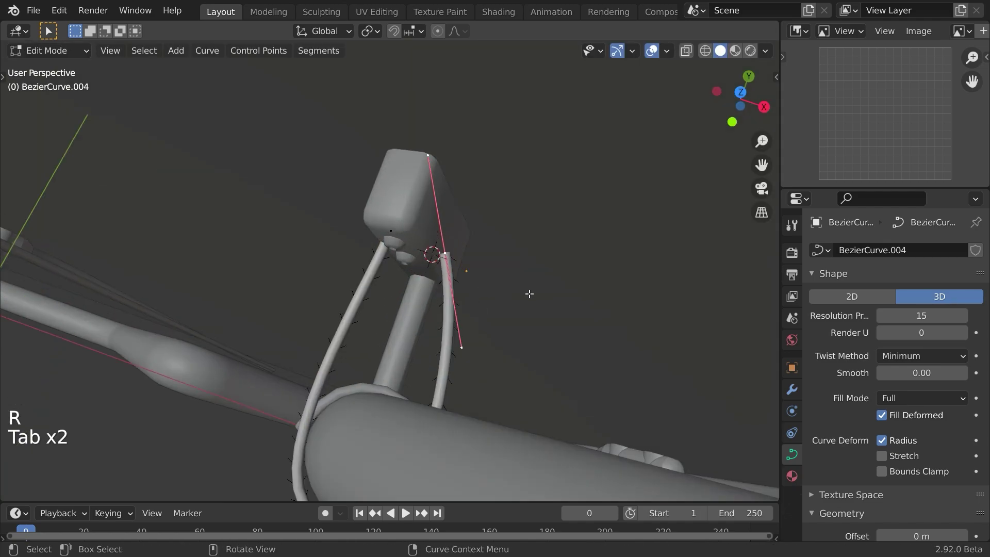
pyautogui.press('g')
pyautogui.click(537, 360)
pyautogui.press('Tab')
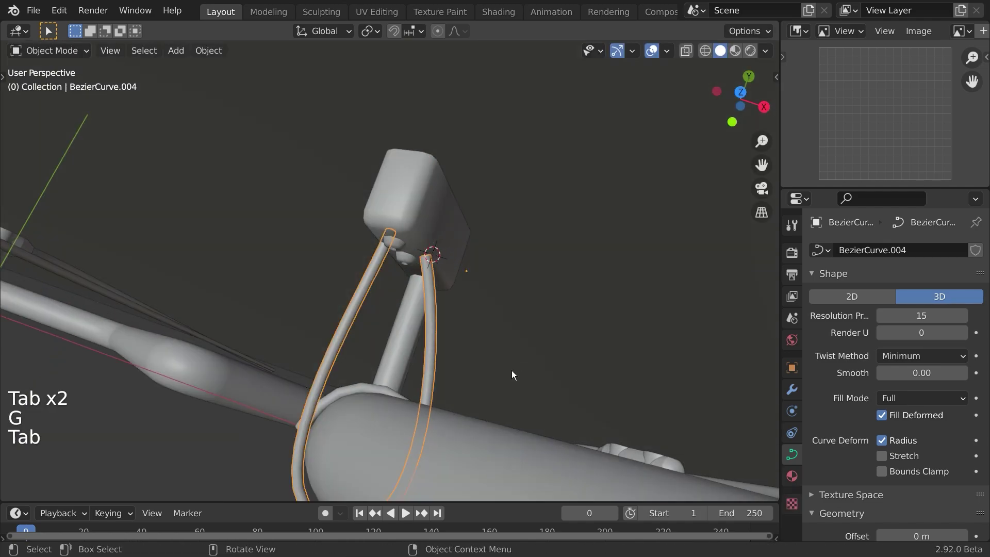
# Scale up the handles of the cable's control point in front of the pipe and reposition it to widen the loop
pyautogui.press('KP_1')
pyautogui.press('a')
pyautogui.press('a')
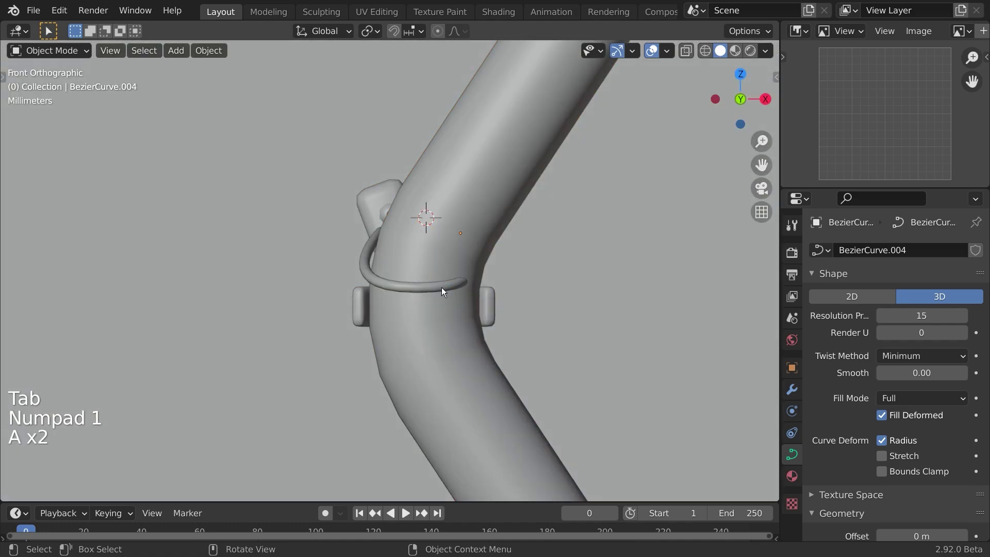
pyautogui.press('Tab')
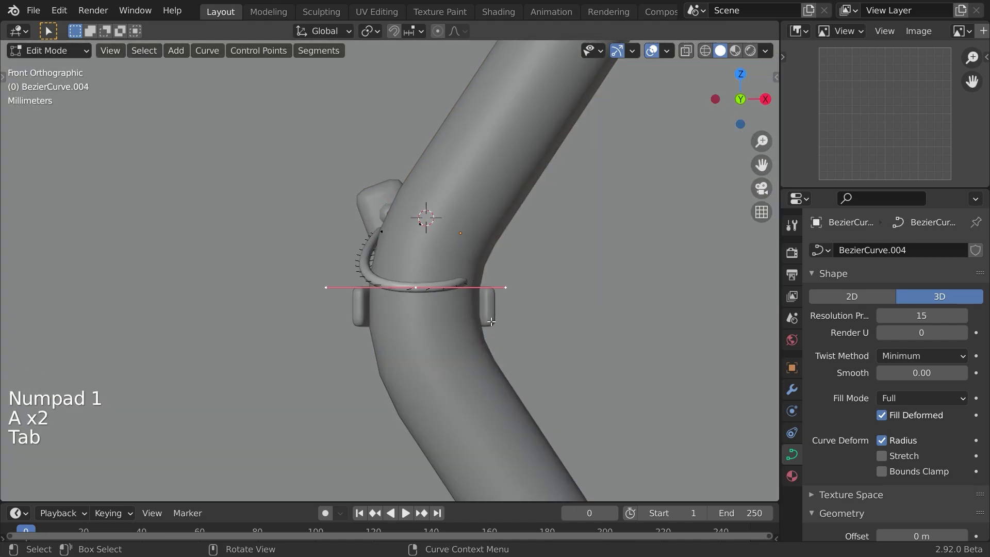
pyautogui.press('s')
pyautogui.click(553, 326)
pyautogui.press('g')
pyautogui.click(537, 327)
pyautogui.moveTo(537, 327); pyautogui.dragTo(473, 367, button='middle')
pyautogui.press('Tab')
# Pull in the two handles of the cable's front control point so the loop fits more closely around the pipe
pyautogui.scroll(-5, 408, 292)
pyautogui.press('a')
pyautogui.press('a')
pyautogui.scroll(-2, 444, 371)
pyautogui.press('KP_1')
pyautogui.scroll(3, 407, 305)
pyautogui.click(391, 279)
pyautogui.scroll(3, 391, 279)
pyautogui.press('Tab')
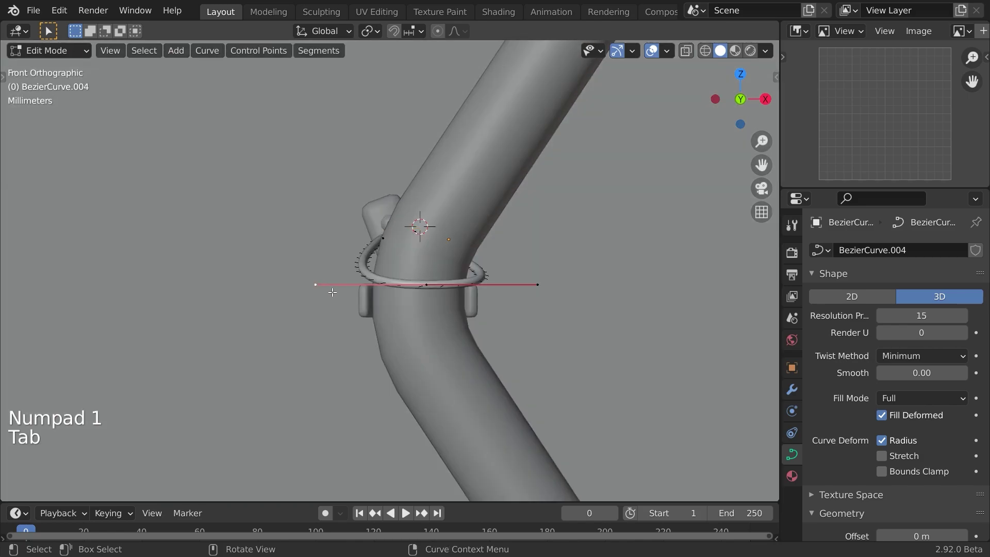
pyautogui.press('g')
pyautogui.click(538, 285)
pyautogui.press('g')
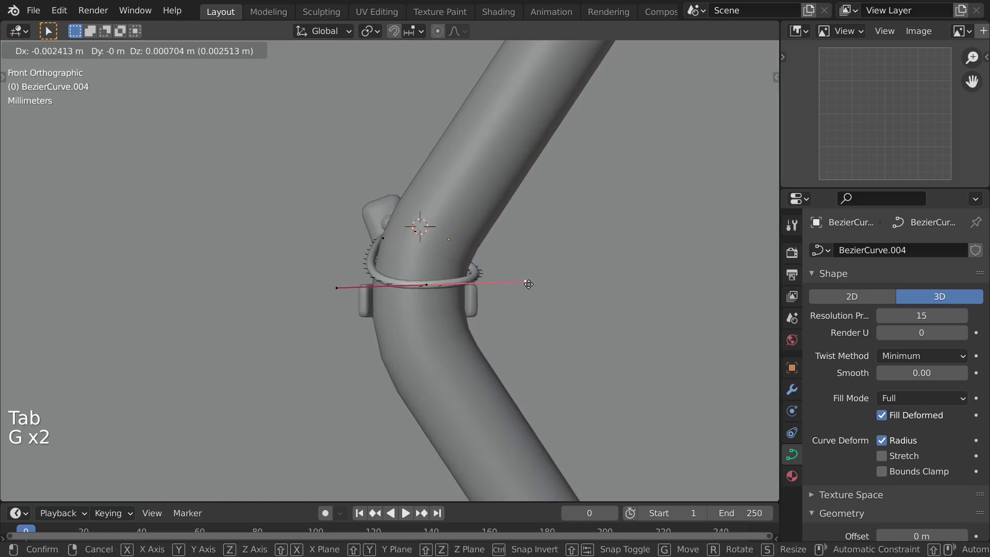
pyautogui.click(513, 308)
pyautogui.press('Tab')
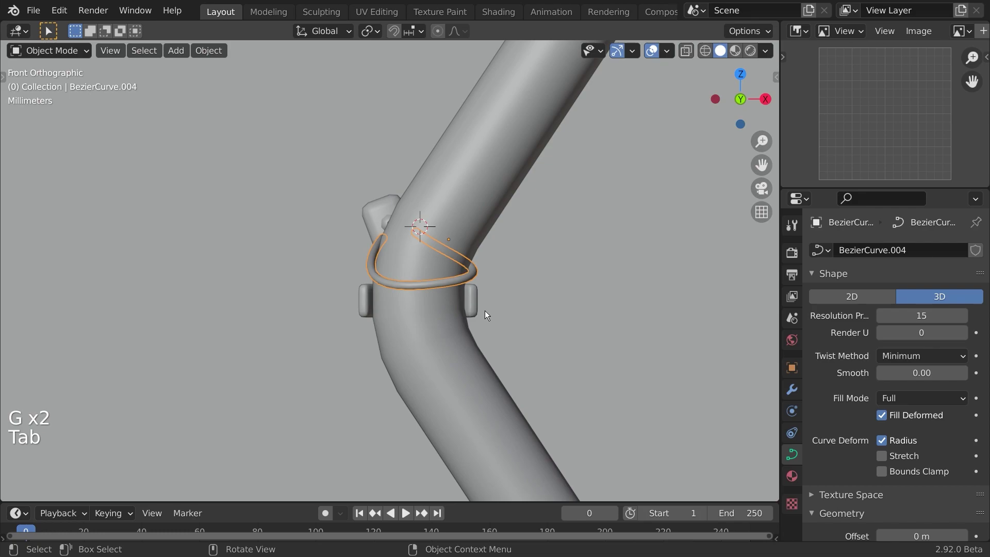
# Snap the 3D cursor to the cable curve and duplicate the curve in place
pyautogui.hotkey('shift', 's')
pyautogui.click(502, 298)
pyautogui.hotkey('shift', 'd')
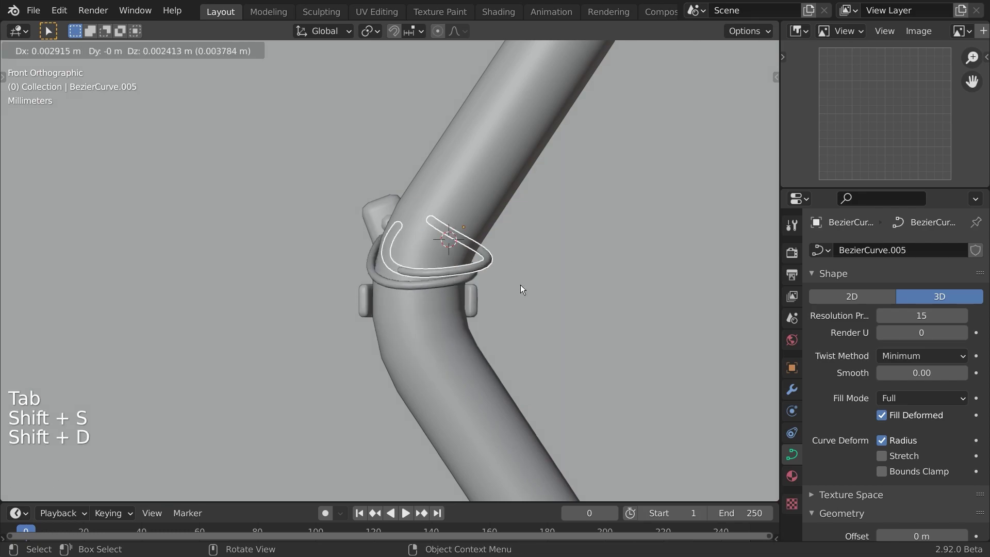
pyautogui.rightClick(530, 296)
# Rotate the duplicated cable by 55.5° in front view and move it about -0.0014 m in X and -0.0069 m in Z
pyautogui.press('r')
pyautogui.click(471, 364)
pyautogui.press('g')
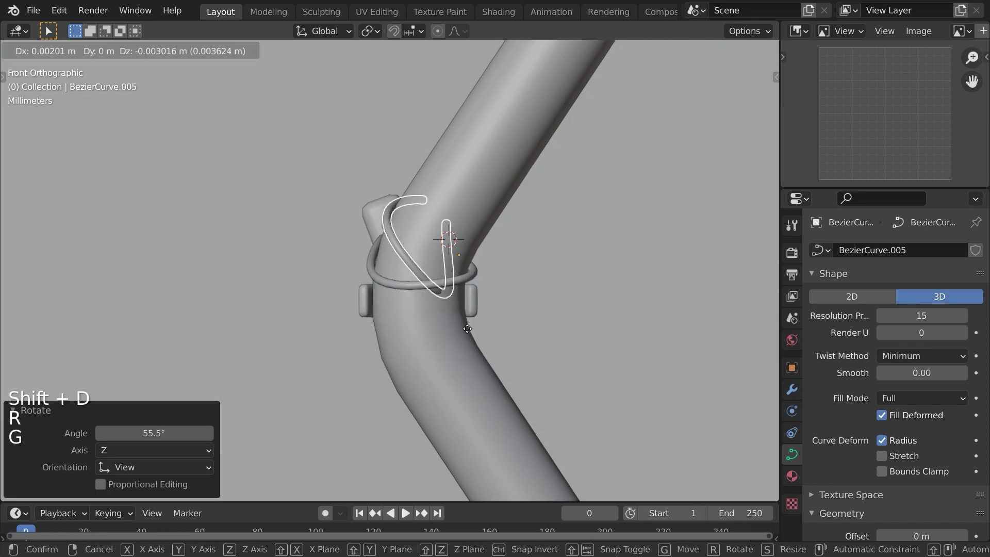
pyautogui.click(439, 318)
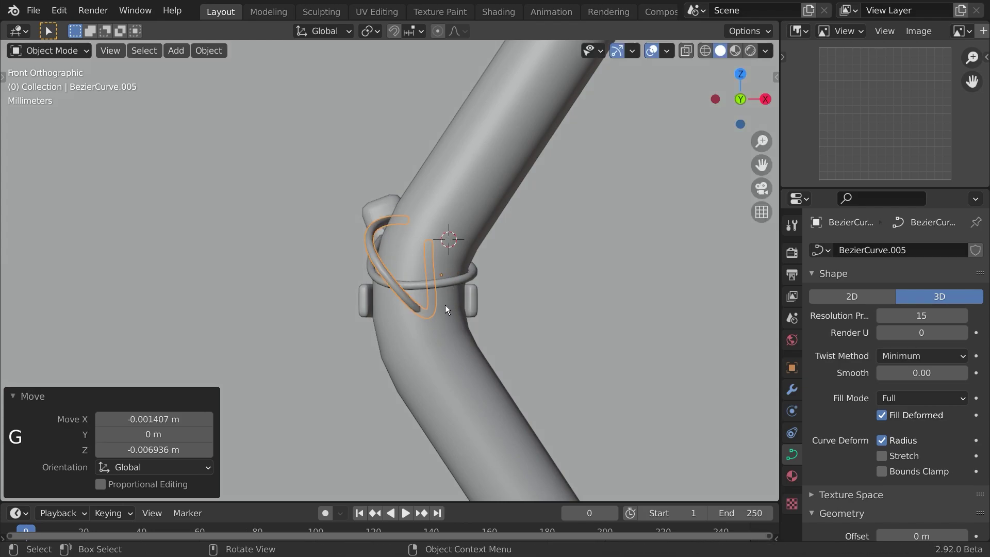
# Scale up the handles of the duplicated cable's front control point and move the point across the pipe
pyautogui.press('Tab')
pyautogui.press('s')
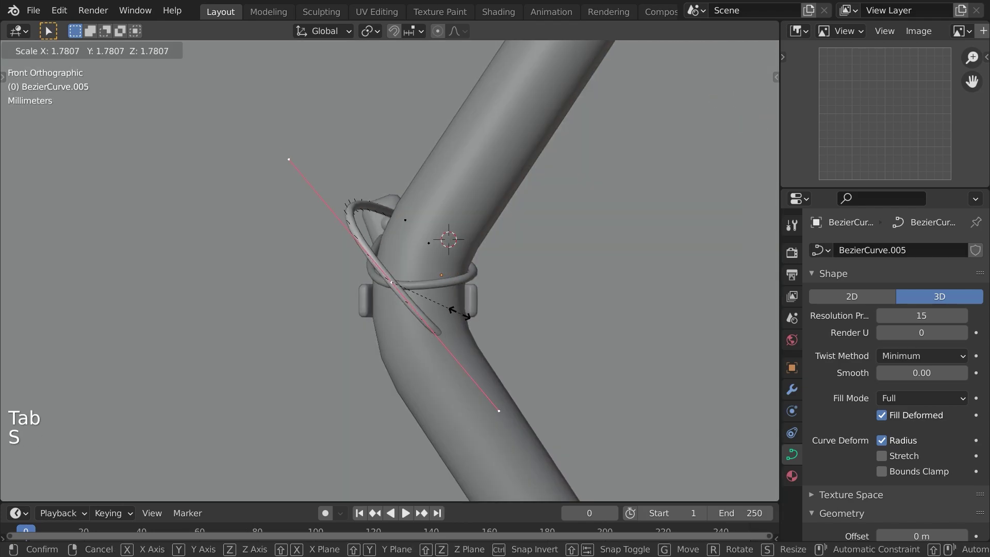
pyautogui.click(444, 307)
pyautogui.press('g')
pyautogui.click(488, 325)
# Move the duplicated cable's end point behind the pipe toward the box and rotate it -29.5° in the view
pyautogui.moveTo(487, 325); pyautogui.dragTo(381, 315, button='middle')
pyautogui.click(415, 239)
pyautogui.moveTo(413, 283); pyautogui.dragTo(482, 328, button='middle')
pyautogui.press('g')
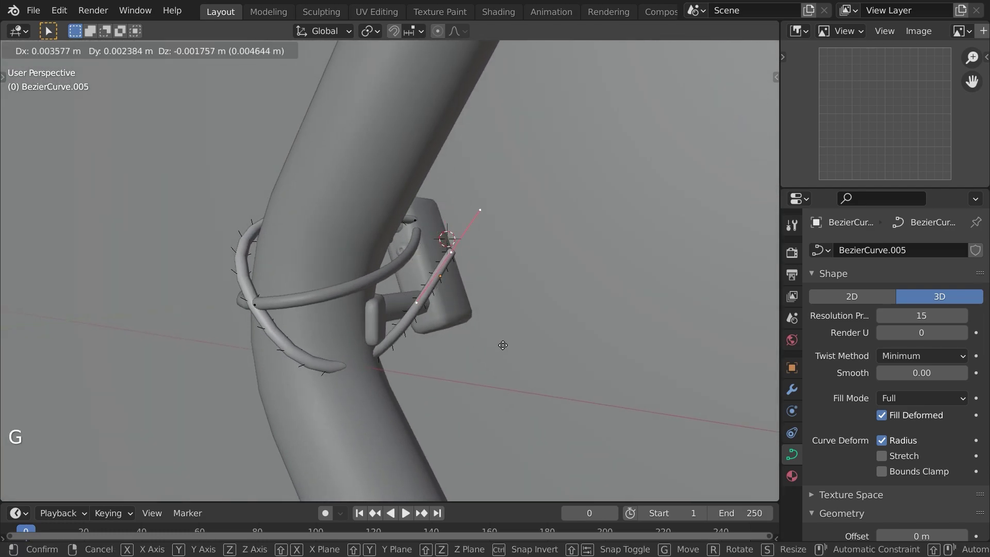
pyautogui.click(477, 345)
pyautogui.press('r')
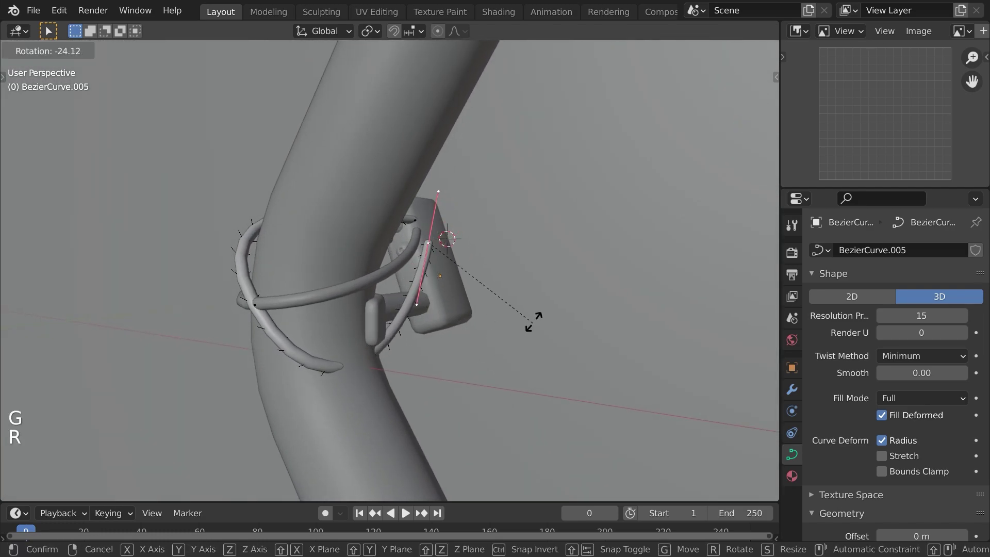
pyautogui.click(531, 323)
# Rotate the same end point again from another angle and reposition it between the pipe and the box
pyautogui.moveTo(473, 332); pyautogui.dragTo(483, 335, button='middle')
pyautogui.press('g')
pyautogui.rightClick(476, 341)
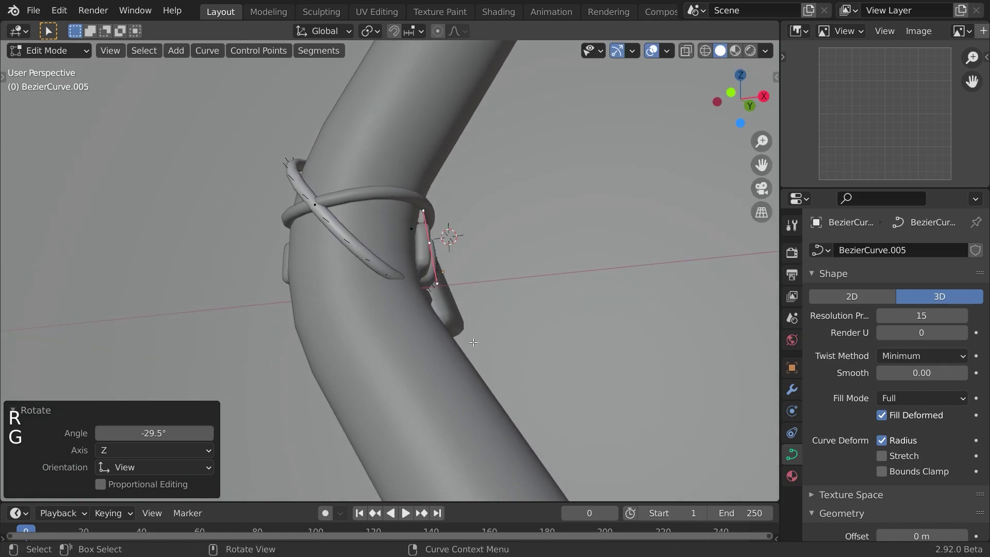
pyautogui.press('r')
pyautogui.click(499, 224)
pyautogui.moveTo(499, 224); pyautogui.dragTo(491, 343, button='middle')
pyautogui.press('g')
pyautogui.click(480, 287)
pyautogui.press('Tab')
pyautogui.moveTo(479, 287); pyautogui.dragTo(456, 300, button='middle')
pyautogui.press('a')
pyautogui.press('a')
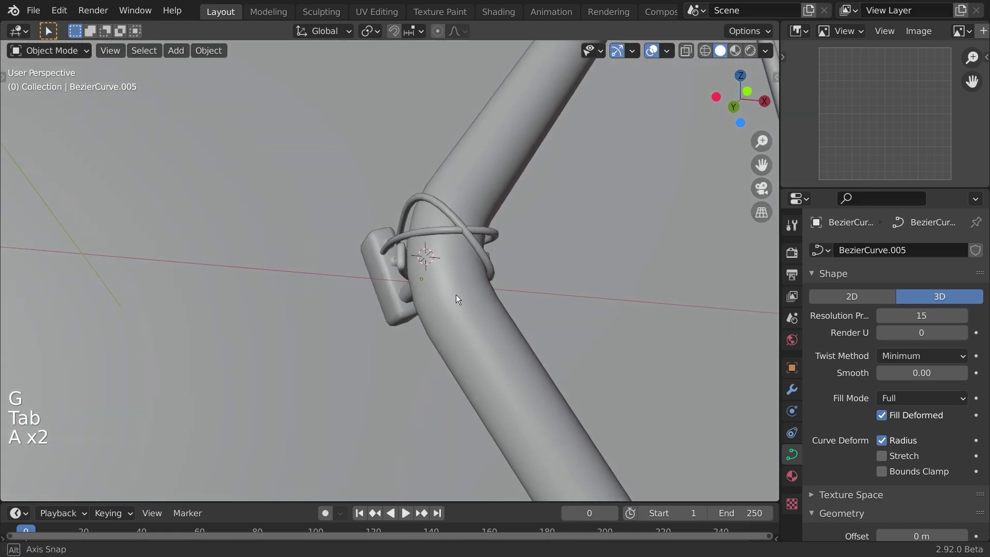
# Nudge the duplicated cable's front control point where the two loops cross on the pipe
pyautogui.press('Tab')
pyautogui.scroll(4, 475, 252)
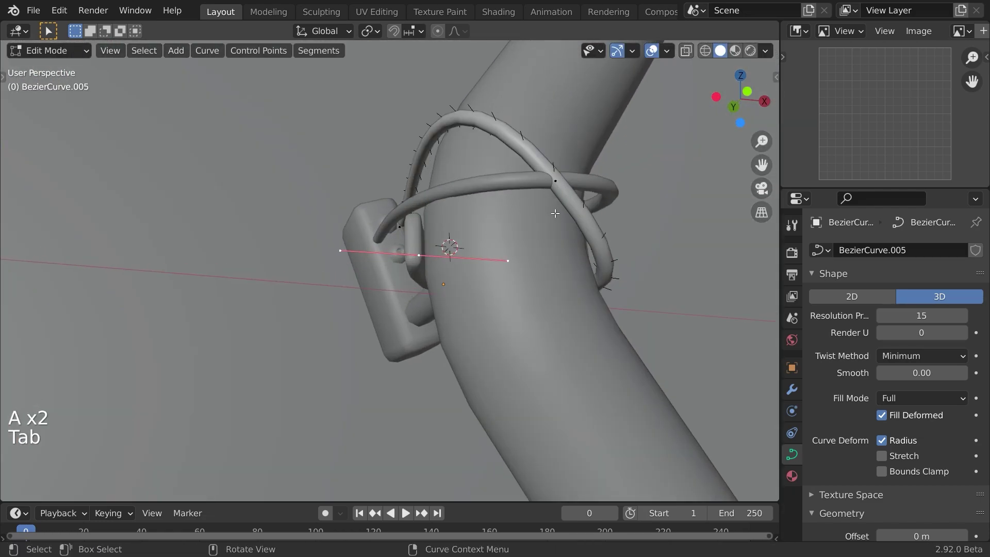
pyautogui.press('g')
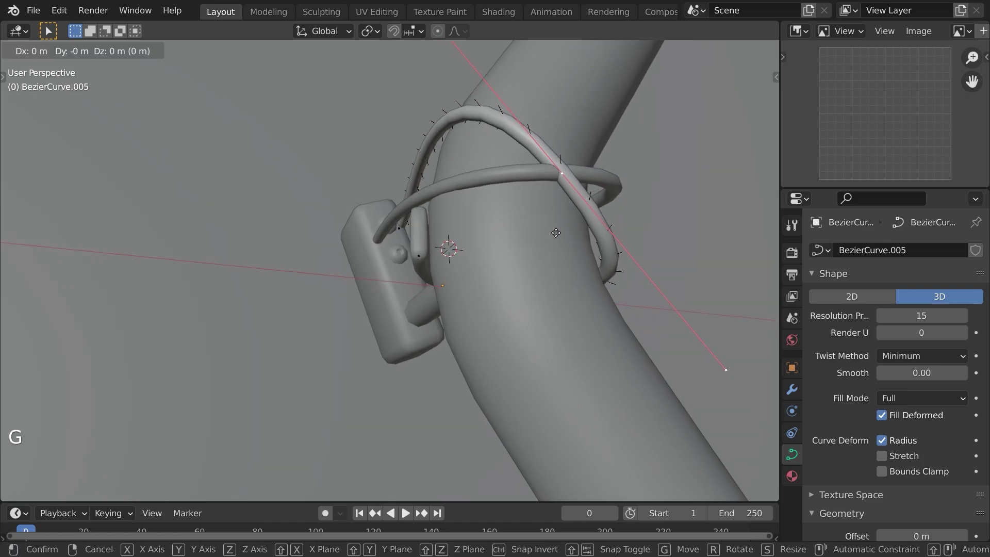
pyautogui.click(556, 239)
pyautogui.press('Tab')
pyautogui.press('a')
pyautogui.press('a')
pyautogui.press('KP_1')
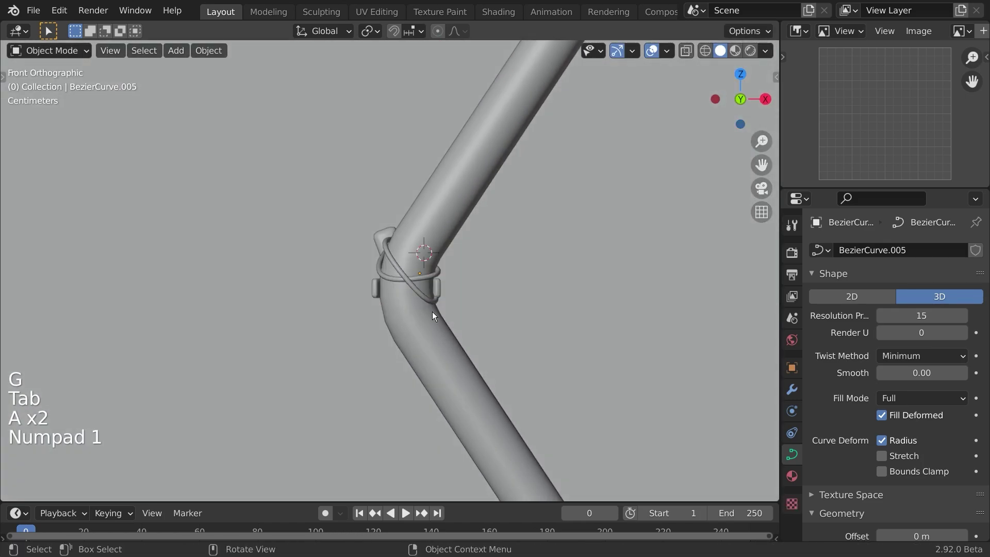
pyautogui.scroll(-3, 459, 384)
pyautogui.scroll(2, 396, 309)
pyautogui.scroll(3, 397, 307)
pyautogui.click(450, 327)
pyautogui.press('Tab')
pyautogui.press('Tab')
pyautogui.click(398, 291)
pyautogui.click(398, 284)
pyautogui.keyDown('shift'); pyautogui.click(401, 264); pyautogui.keyUp('shift')
pyautogui.moveTo(428, 308); pyautogui.dragTo(490, 314, button='middle')
pyautogui.keyDown('shift'); pyautogui.click(386, 289); pyautogui.keyUp('shift')
pyautogui.moveTo(387, 289); pyautogui.dragTo(471, 282, button='middle')
# Select the diagonal cable and move its lower end point beside the box, below the second knob
pyautogui.click(422, 262)
pyautogui.scroll(4, 420, 280)
pyautogui.press('Tab')
pyautogui.click(423, 253)
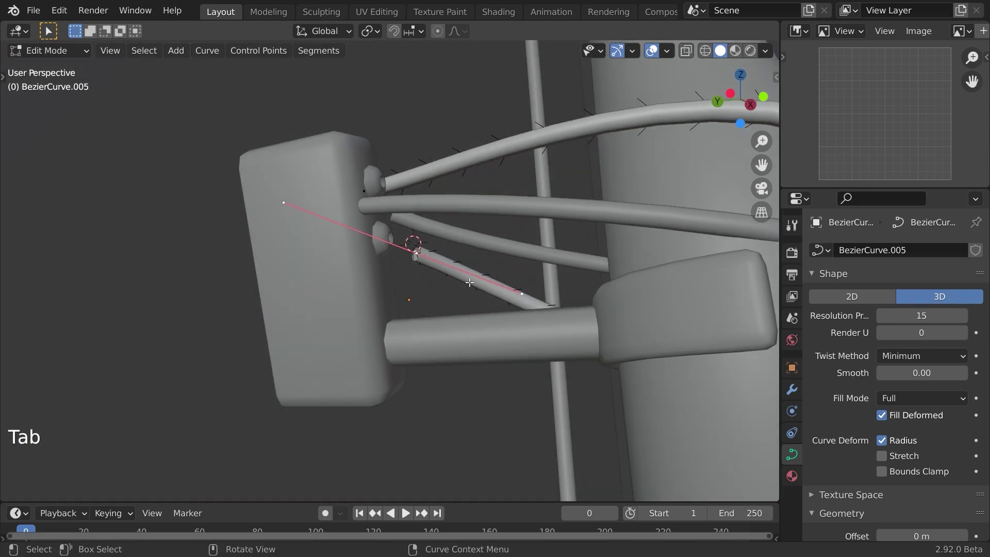
pyautogui.press('f')
pyautogui.press('g')
pyautogui.click(481, 364)
# Move the loose end point of the other cable closer to the box's lower knob
pyautogui.moveTo(479, 361); pyautogui.dragTo(436, 276, button='middle')
pyautogui.press('Tab')
pyautogui.click(423, 235)
pyautogui.press('Tab')
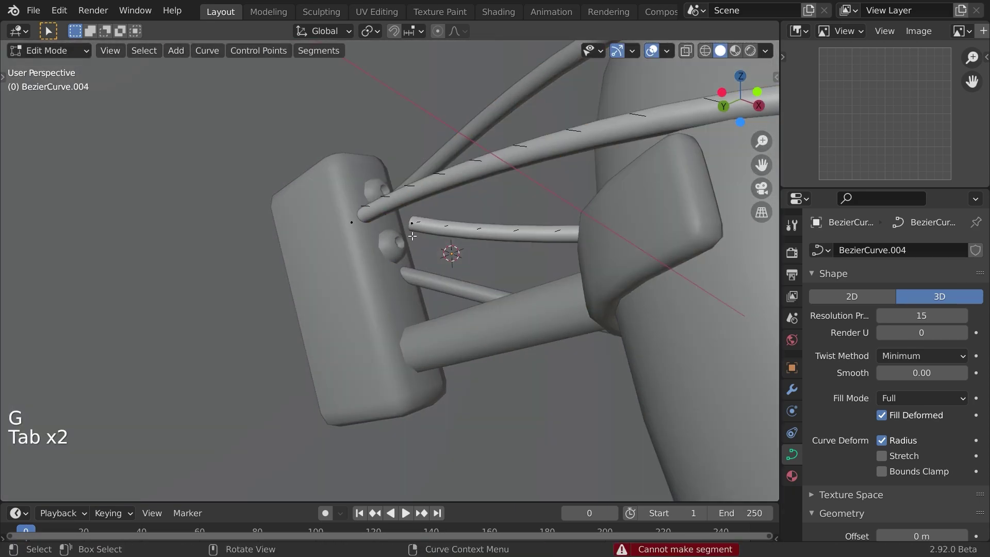
pyautogui.press('g')
pyautogui.click(432, 290)
pyautogui.press('Tab')
pyautogui.press('a')
pyautogui.press('a')
pyautogui.scroll(-5, 431, 290)
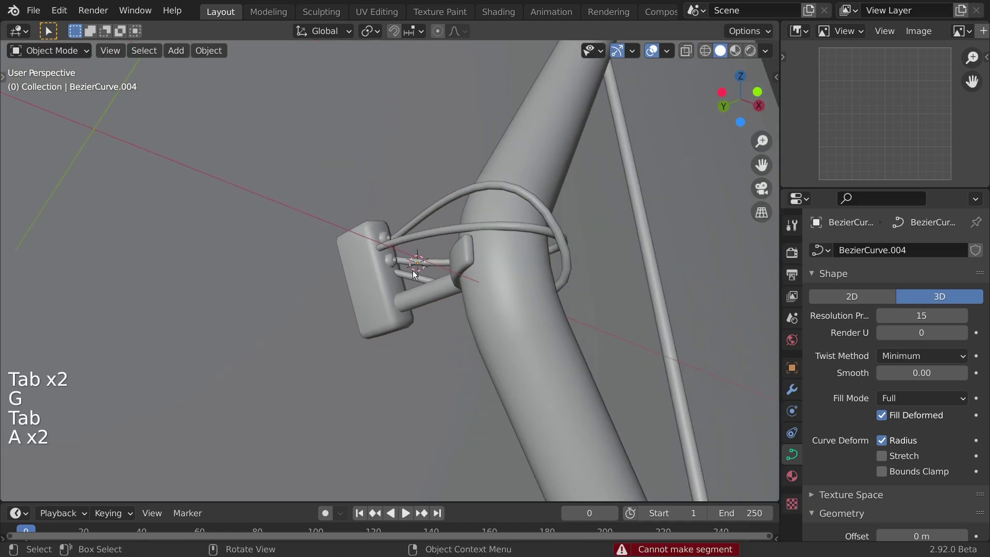
# Duplicate the clamped box with its cables and place the copy at the V-shaped bend, about -0.076 m in X and 0.107 m in Z
pyautogui.keyDown('shift'); pyautogui.click(413, 305); pyautogui.keyUp('shift')
pyautogui.press('KP_1')
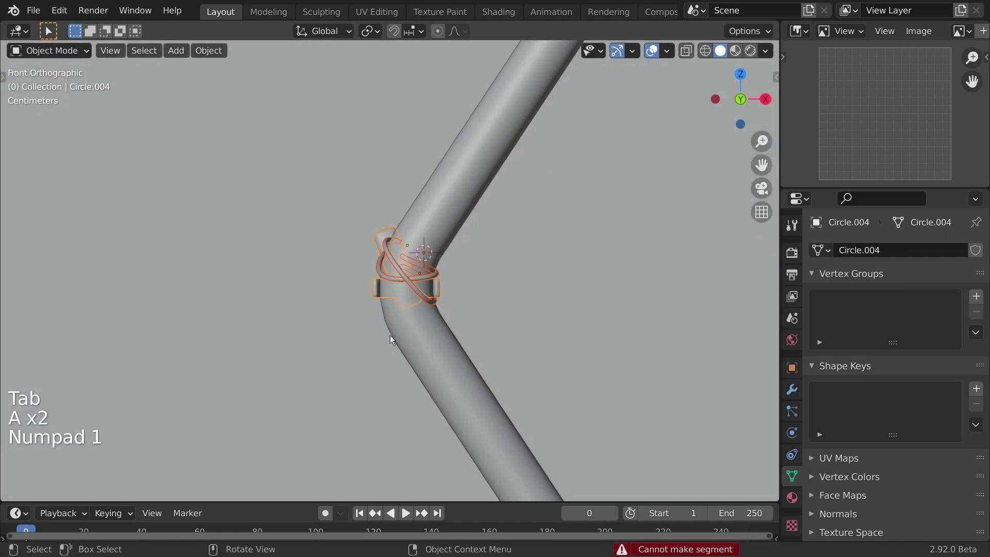
pyautogui.scroll(-3, 449, 258)
pyautogui.keyDown('shift'); pyautogui.moveTo(397, 233); pyautogui.dragTo(433, 388, button='middle'); pyautogui.keyUp('shift')
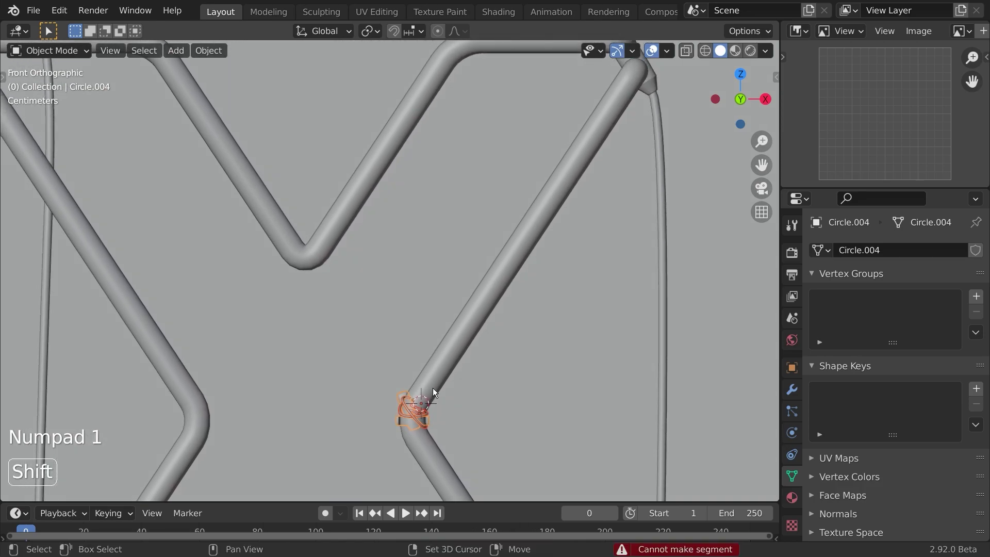
pyautogui.hotkey('shift', 'd')
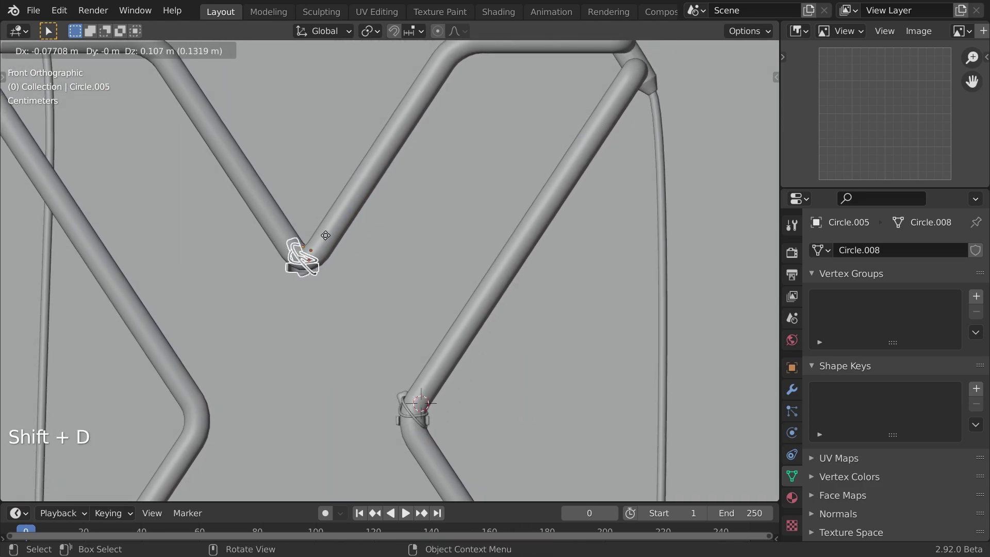
pyautogui.click(322, 248)
# Rotate the copied assembly to align with the rising pipe and move it about 0.0155 m in X and 0.0056 m in Z
pyautogui.scroll(4, 321, 249)
pyautogui.press('r')
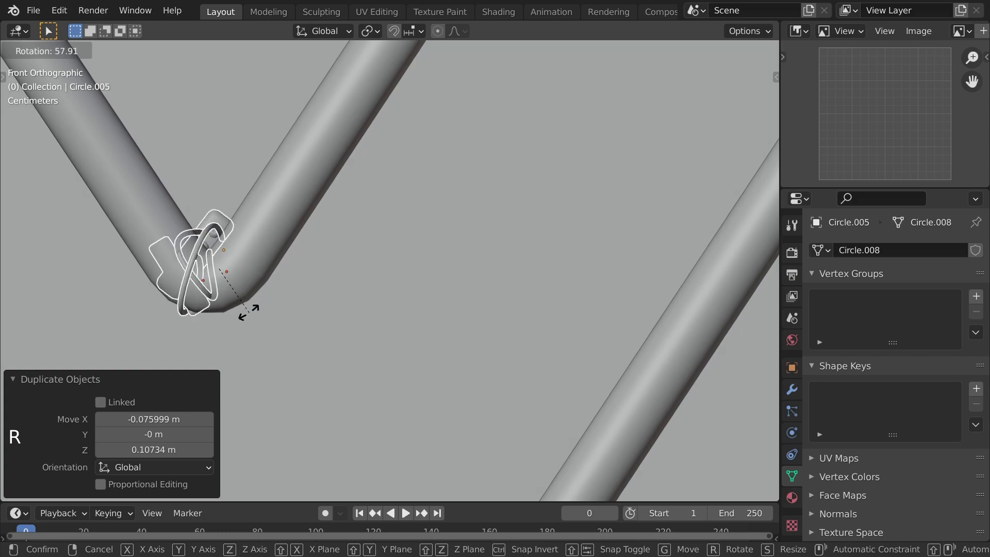
pyautogui.click(280, 311)
pyautogui.press('g')
pyautogui.click(345, 290)
pyautogui.press('r')
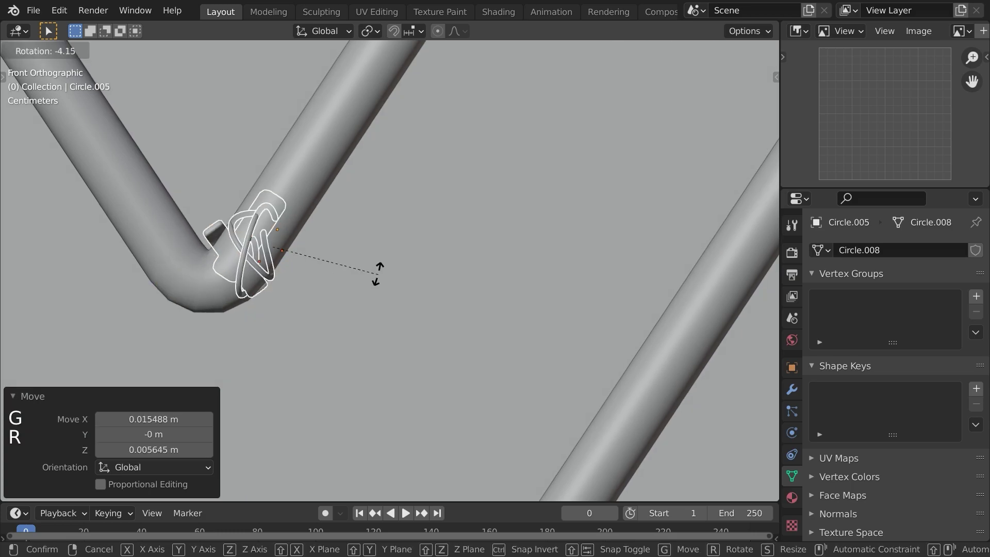
pyautogui.click(340, 266)
# Scale up the front control point's handles on the copied assembly's upper cable so the loop wraps the pipe
pyautogui.click(276, 278)
pyautogui.click(264, 261)
pyautogui.click(258, 268)
pyautogui.keyDown('shift'); pyautogui.moveTo(310, 290); pyautogui.dragTo(470, 340, button='middle'); pyautogui.keyUp('shift')
pyautogui.scroll(4, 433, 325)
pyautogui.press('Tab')
pyautogui.click(387, 291)
pyautogui.press('s')
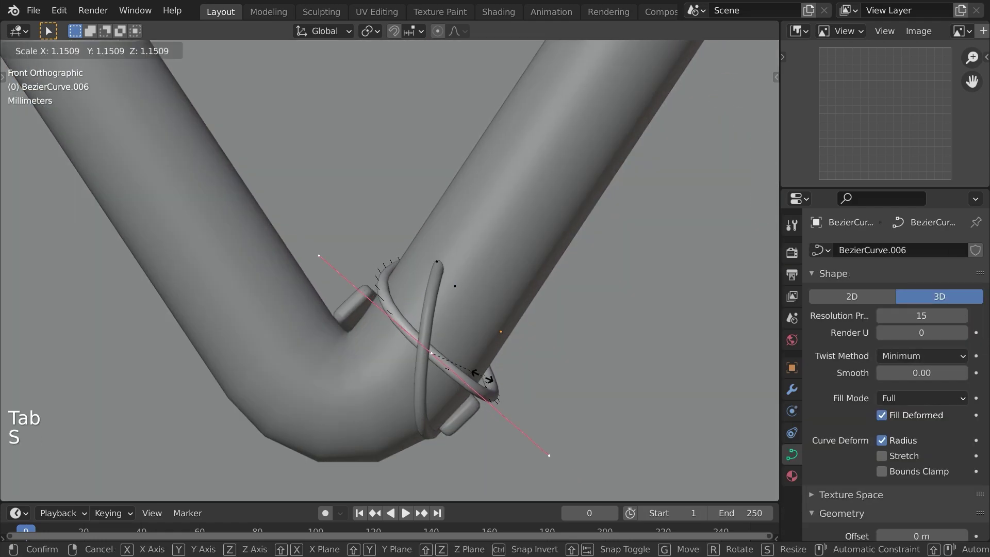
pyautogui.click(480, 381)
# Scale the second cable's front control point by 1.223 and rotate it to run across the pipe
pyautogui.press('Tab')
pyautogui.click(422, 354)
pyautogui.press('Tab')
pyautogui.press('s')
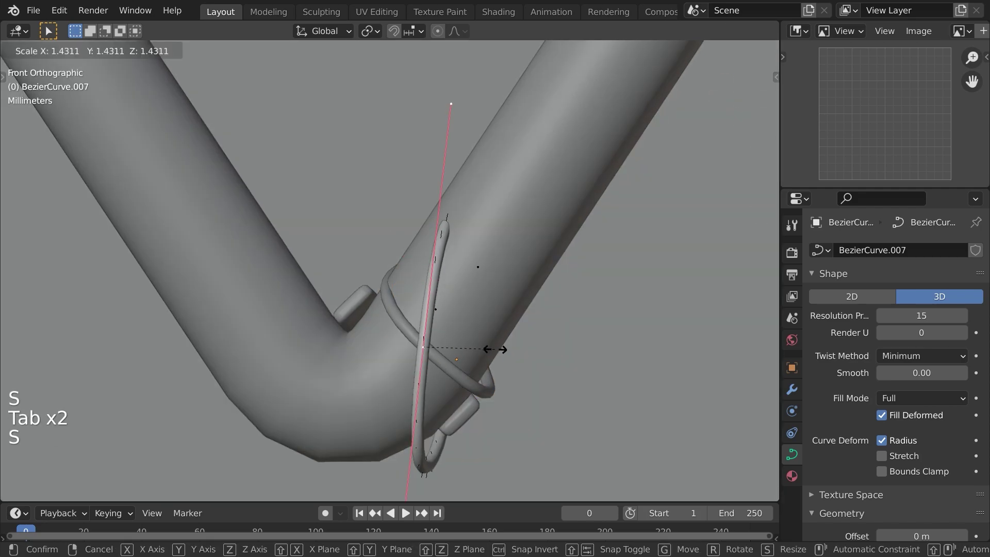
pyautogui.click(524, 408)
pyautogui.press('r')
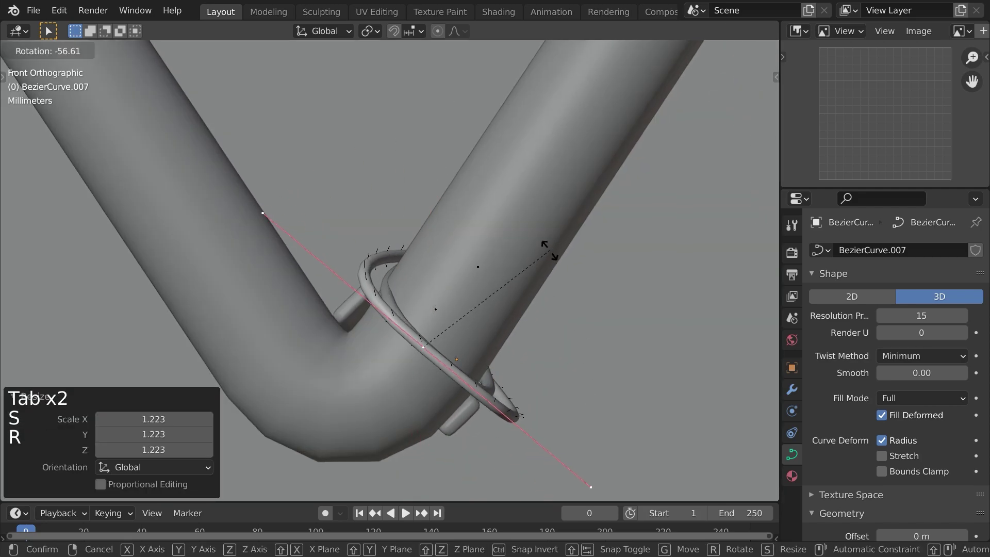
pyautogui.click(550, 249)
# Scale the second cable's front control point by 0.831 and adjust its position
pyautogui.press('s')
pyautogui.click(533, 314)
pyautogui.press('g')
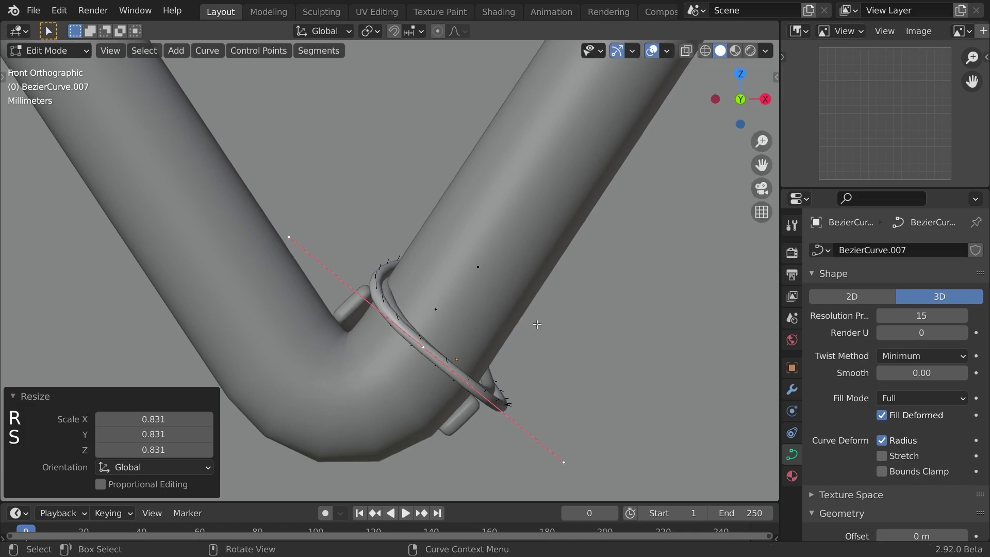
pyautogui.click(516, 342)
pyautogui.press('Tab')
pyautogui.press('a')
pyautogui.press('a')
# Move the whole second cable down along the pipe toward the bend, clear of the first cable
pyautogui.scroll(-4, 470, 390)
pyautogui.click(448, 329)
pyautogui.click(448, 330)
pyautogui.scroll(3, 453, 332)
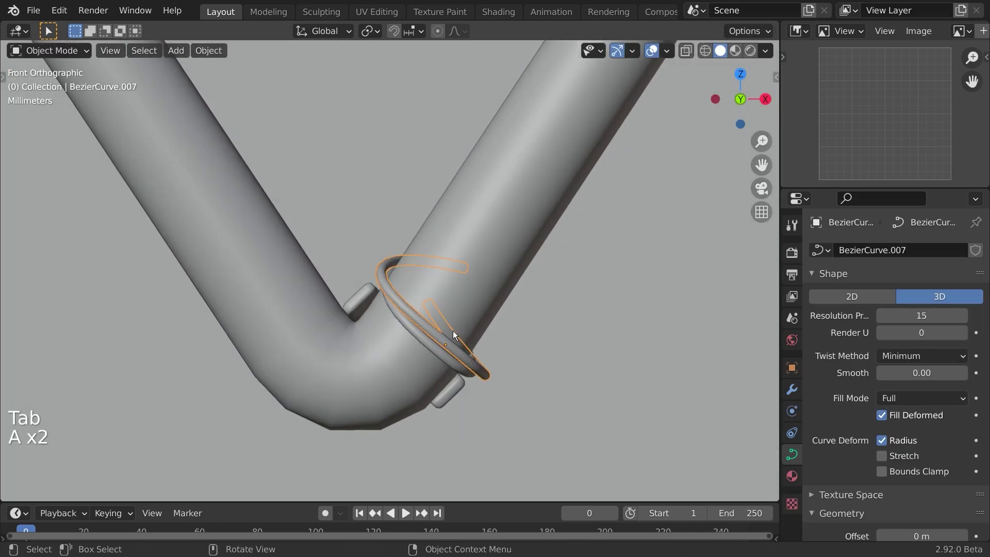
pyautogui.press('g')
pyautogui.click(400, 400)
pyautogui.press('Tab')
pyautogui.press('Tab')
pyautogui.press('f')
pyautogui.press('g')
pyautogui.click(410, 372)
# Rotate the second cable's front control point so the loop runs more steeply across the pipe
pyautogui.press('Tab')
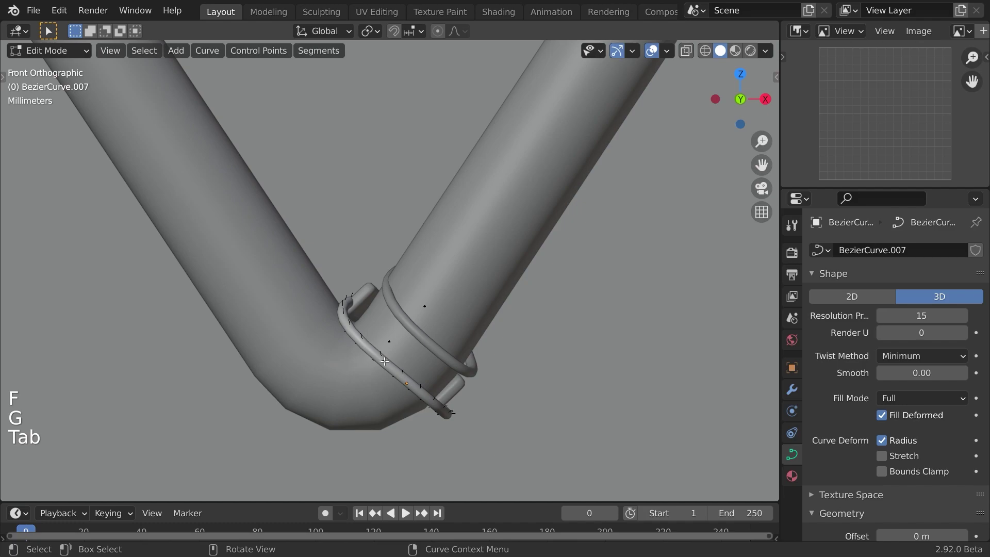
pyautogui.press('r')
pyautogui.click(465, 394)
pyautogui.press('Tab')
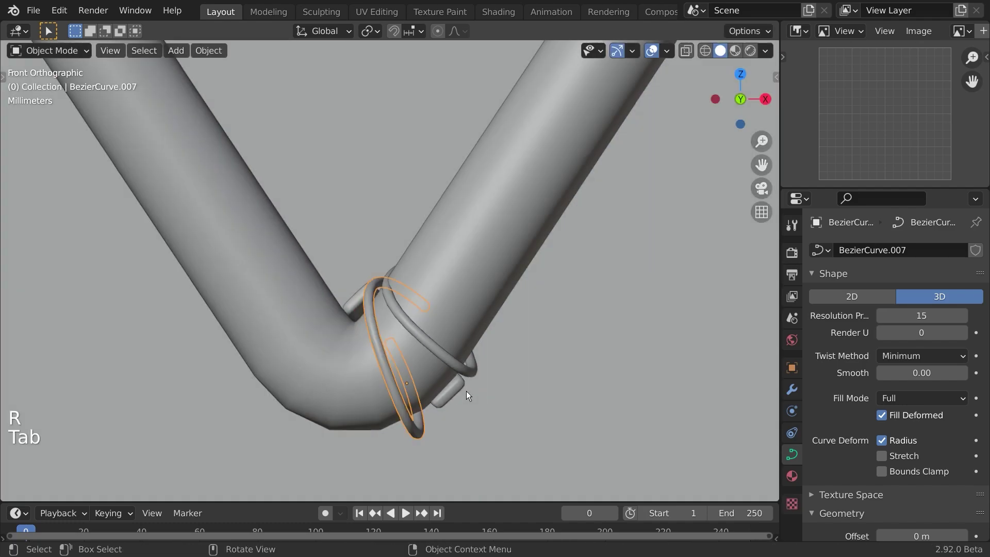
# Scale the second cable's front handles by 0.856 and nudge the control point to fit the pipe
pyautogui.press('Tab')
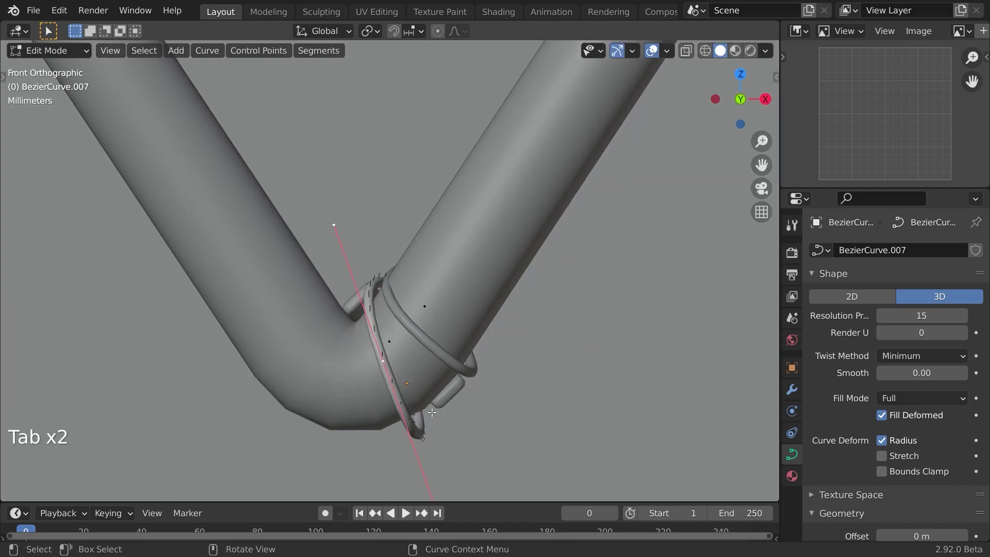
pyautogui.press('s')
pyautogui.click(455, 437)
pyautogui.press('g')
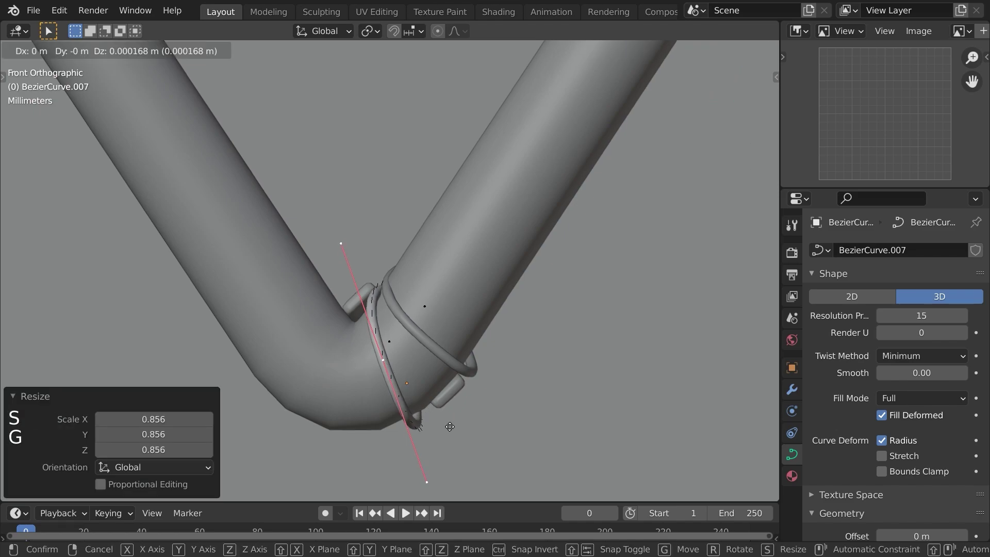
pyautogui.click(447, 393)
pyautogui.press('Tab')
pyautogui.press('a')
pyautogui.press('a')
# Duplicate the V-bend box assembly with both cables and move the copy about -0.0892 m in X and -0.1183 m in Z
pyautogui.scroll(-3, 443, 391)
pyautogui.click(399, 349)
pyautogui.keyDown('shift'); pyautogui.click(421, 344); pyautogui.keyUp('shift')
pyautogui.keyDown('shift'); pyautogui.click(437, 330); pyautogui.keyUp('shift')
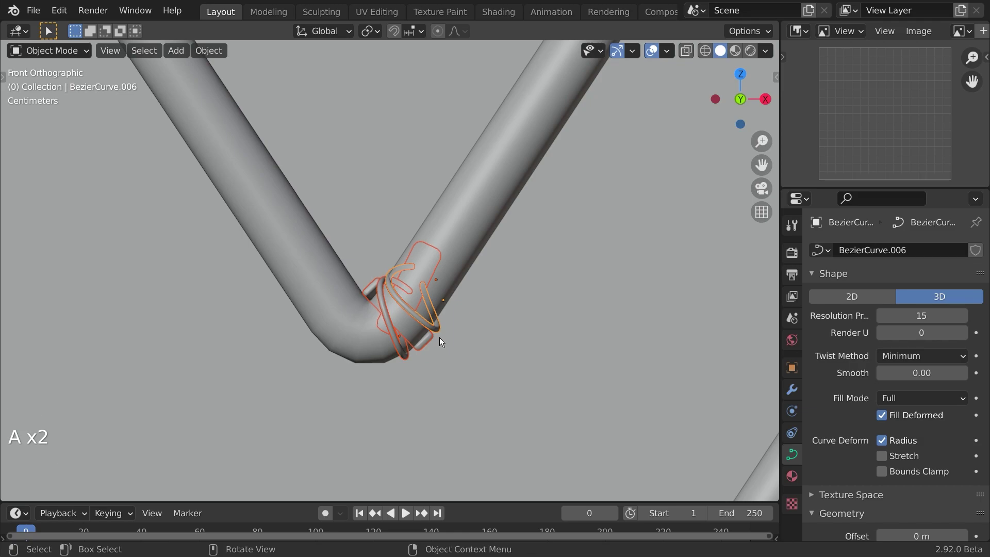
pyautogui.scroll(-7, 436, 336)
pyautogui.keyDown('shift'); pyautogui.moveTo(393, 316); pyautogui.dragTo(482, 287, button='middle'); pyautogui.keyUp('shift')
pyautogui.hotkey('shift', 'd')
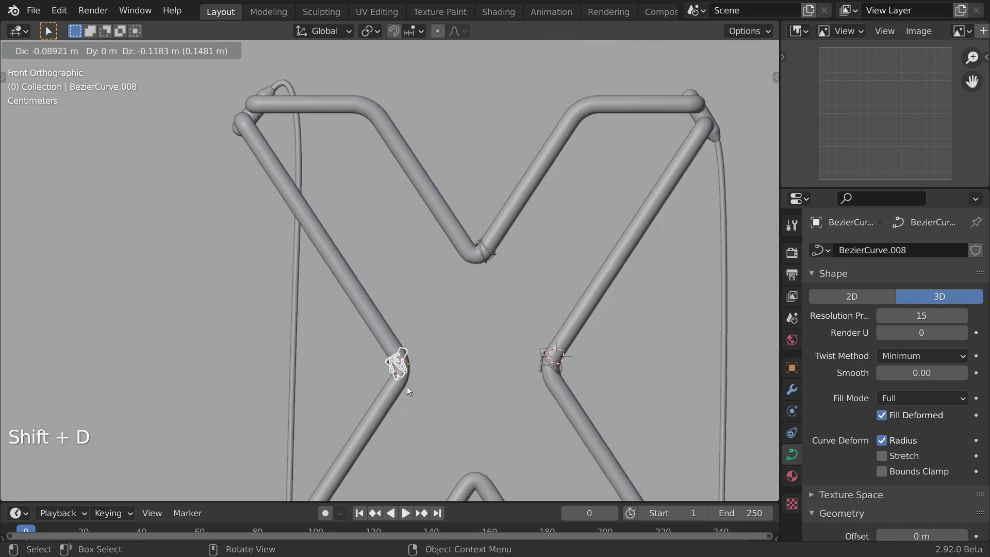
pyautogui.click(407, 385)
# Move the new assembly up onto the slanted pipe, about -0.0414 m in X and 0.0753 m in Z
pyautogui.scroll(4, 408, 392)
pyautogui.press('g')
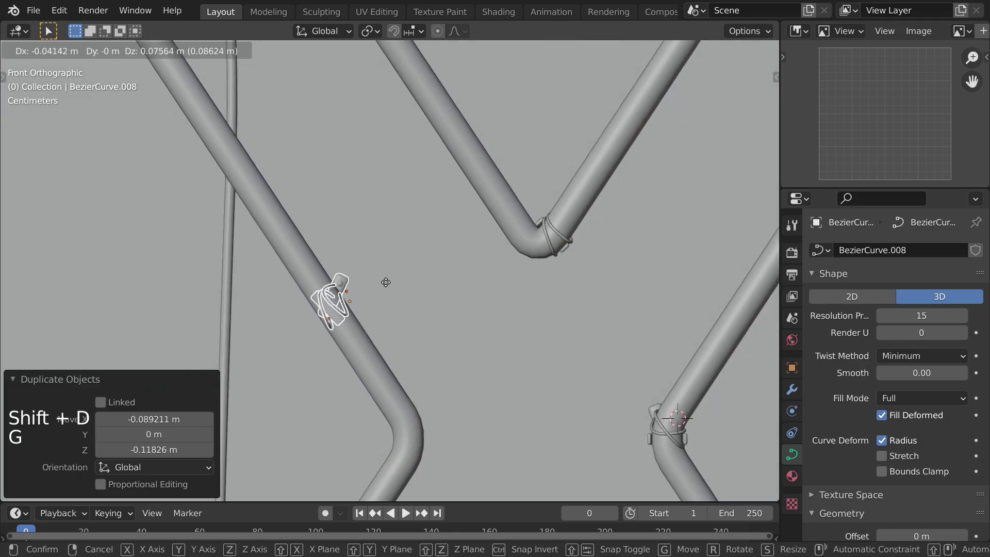
pyautogui.click(385, 281)
# Rotate the new assembly to follow the slanted pipe and shift it about -0.003 m in X
pyautogui.scroll(6, 356, 290)
pyautogui.keyDown('shift'); pyautogui.moveTo(408, 258); pyautogui.dragTo(556, 126, button='middle'); pyautogui.keyUp('shift')
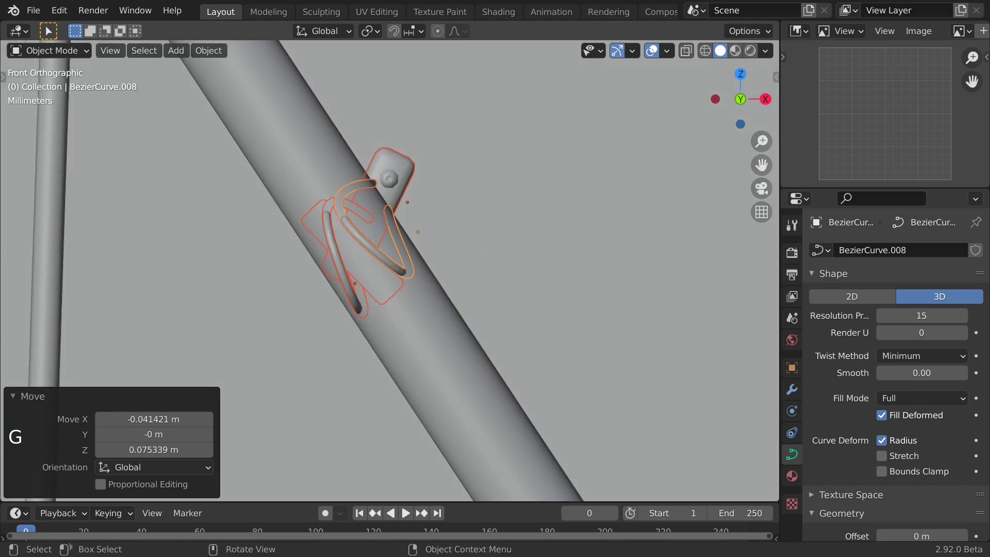
pyautogui.press('r')
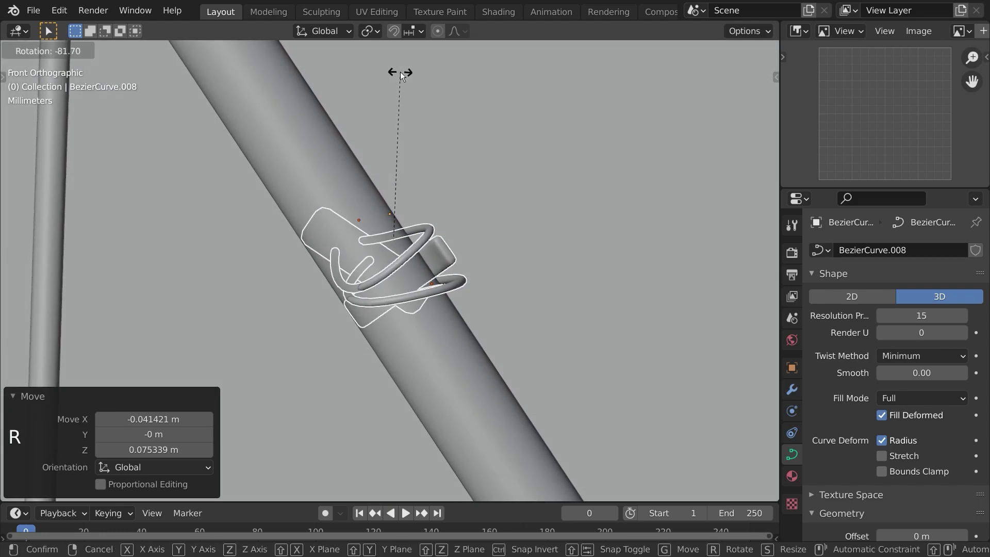
pyautogui.click(401, 72)
pyautogui.press('g')
pyautogui.keyDown('shift'); pyautogui.click(512, 277); pyautogui.keyUp('shift')
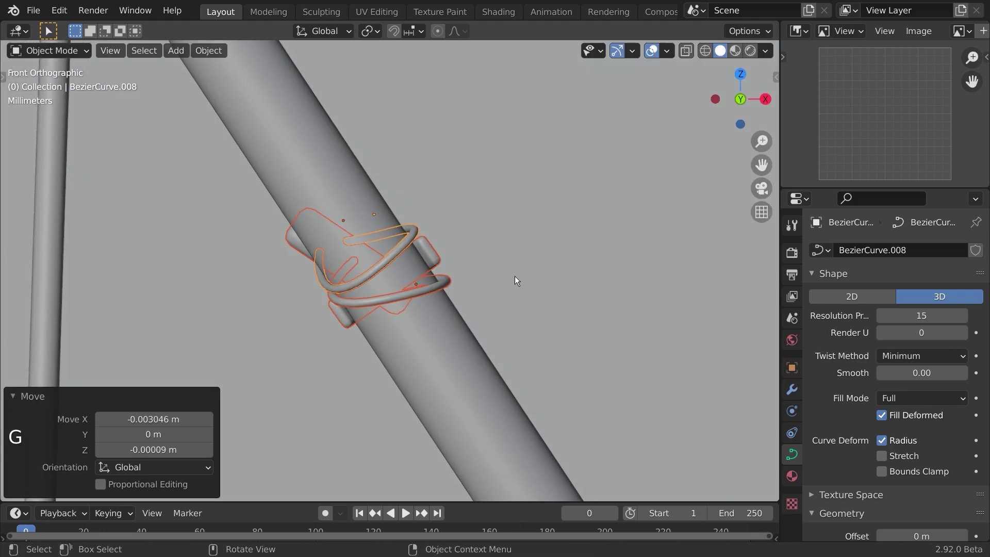
# Rotate the front control point of the new assembly's lower cable so it crosses the pipe more steeply
pyautogui.click(401, 299)
pyautogui.press('Tab')
pyautogui.press('Tab')
pyautogui.press('a')
pyautogui.press('a')
pyautogui.click(396, 254)
pyautogui.keyDown('shift'); pyautogui.click(414, 298); pyautogui.keyUp('shift')
pyautogui.click(422, 293)
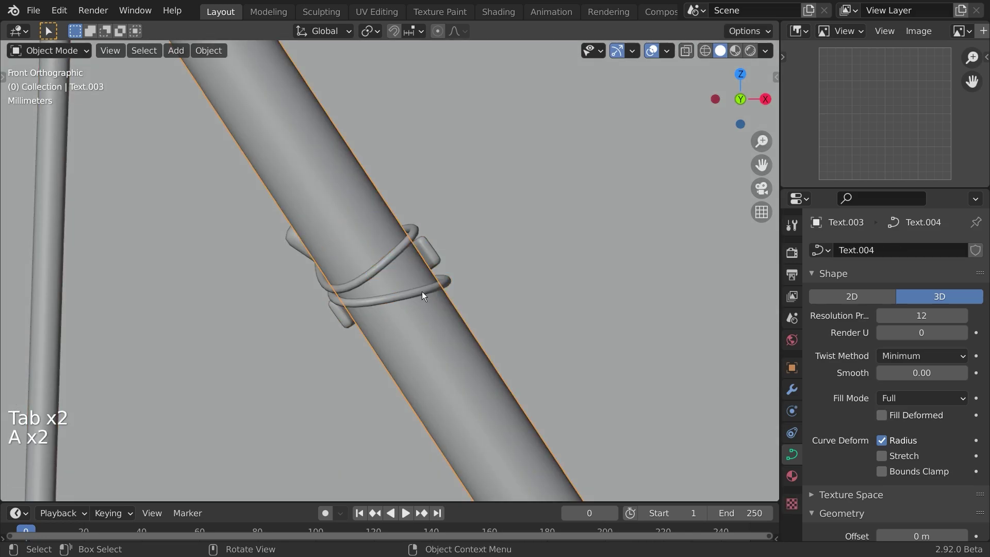
pyautogui.click(424, 296)
pyautogui.press('Tab')
pyautogui.press('r')
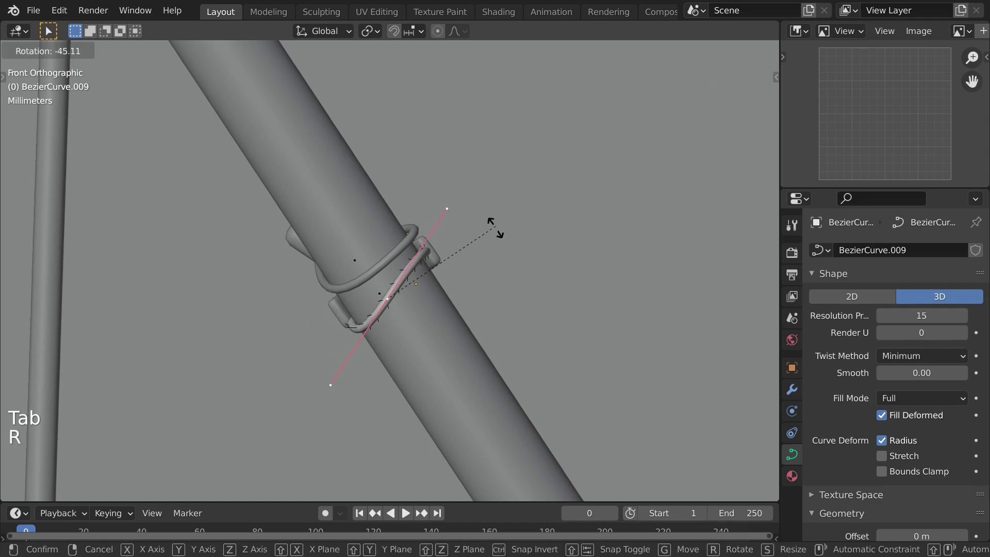
pyautogui.click(483, 190)
pyautogui.press('Tab')
pyautogui.press('a')
pyautogui.press('a')
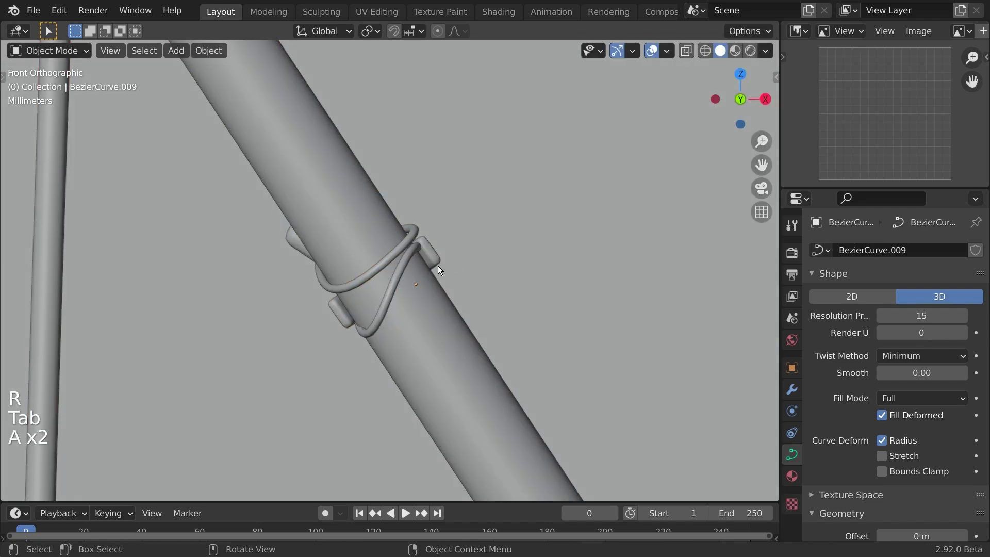
# Duplicate the slanted-pipe box assembly with both cables and move the copy about -0.0124 m in X and -0.1693 m in Z
pyautogui.click(420, 256)
pyautogui.click(392, 263)
pyautogui.keyDown('shift'); pyautogui.click(360, 295); pyautogui.keyUp('shift')
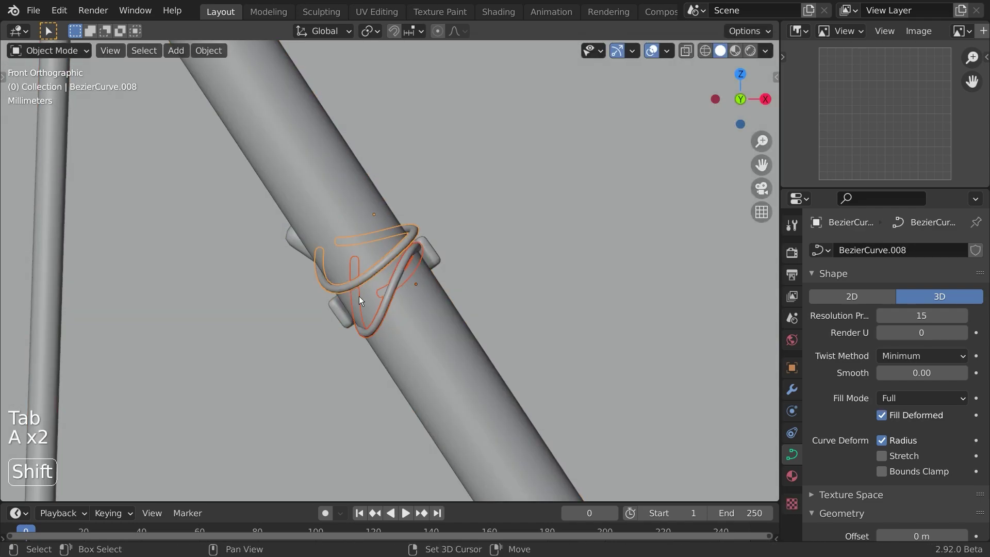
pyautogui.keyDown('shift'); pyautogui.click(340, 315); pyautogui.keyUp('shift')
pyautogui.scroll(-10, 382, 337)
pyautogui.hotkey('shift', 'd')
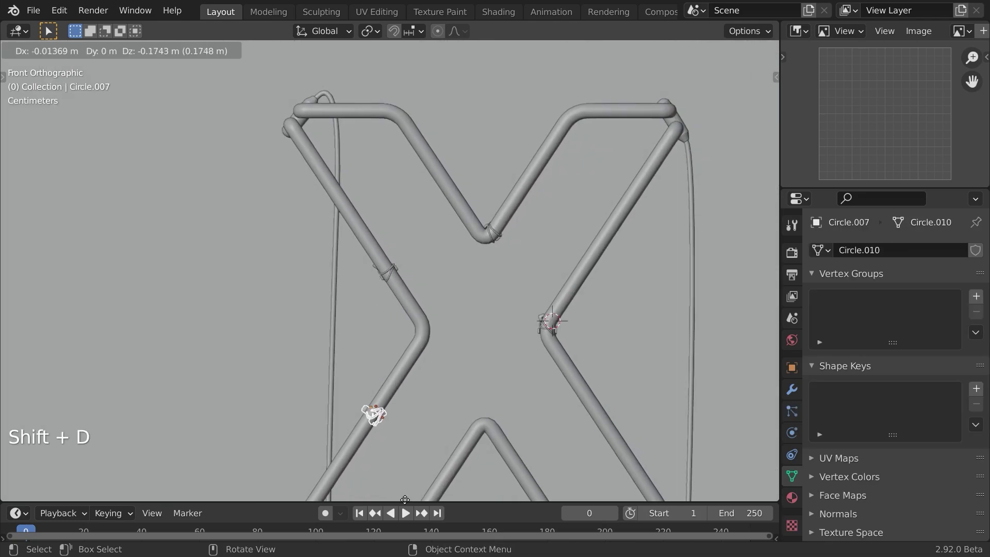
pyautogui.click(459, 439)
pyautogui.keyDown('shift'); pyautogui.moveTo(459, 439); pyautogui.dragTo(505, 253, button='middle'); pyautogui.keyUp('shift')
pyautogui.scroll(7, 478, 240)
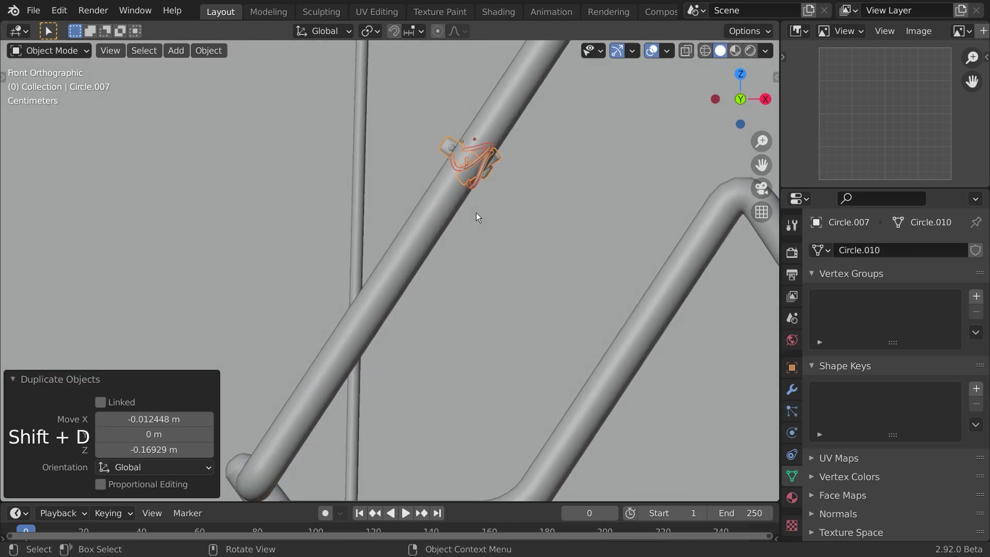
# Rotate the new assembly to suit the opposite slant and shift it about -0.0057 m in X and -0.0129 m in Z
pyautogui.press('r')
pyautogui.click(504, 218)
pyautogui.press('g')
pyautogui.click(533, 203)
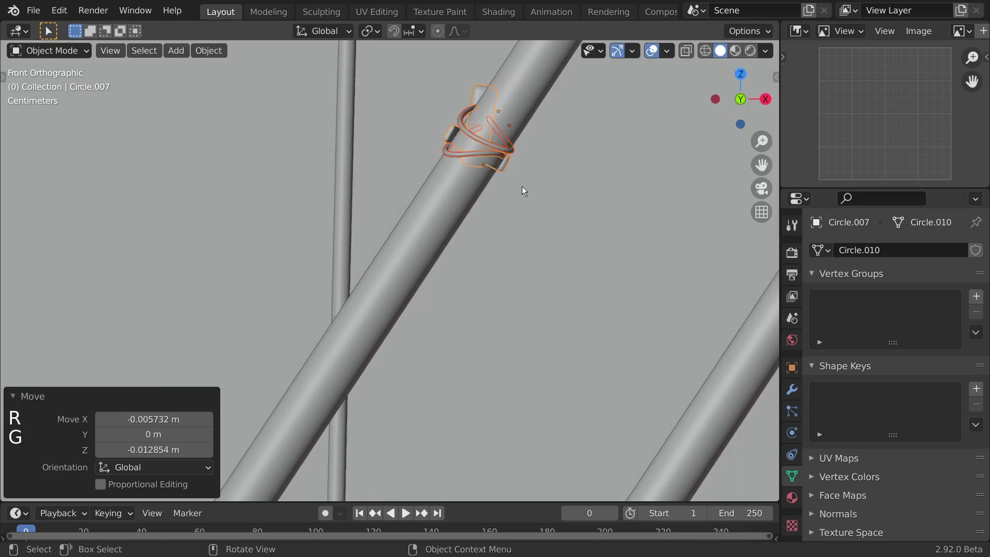
# Select only the box and its knobs within the new clamp mesh and rotate them about 81.7° in front view
pyautogui.press('Tab')
pyautogui.moveTo(498, 161); pyautogui.dragTo(693, 197, button='middle')
pyautogui.scroll(4, 393, 133)
pyautogui.keyDown('shift'); pyautogui.moveTo(394, 133); pyautogui.dragTo(421, 188, button='middle'); pyautogui.keyUp('shift')
pyautogui.moveTo(390, 236); pyautogui.dragTo(364, 238, button='middle')
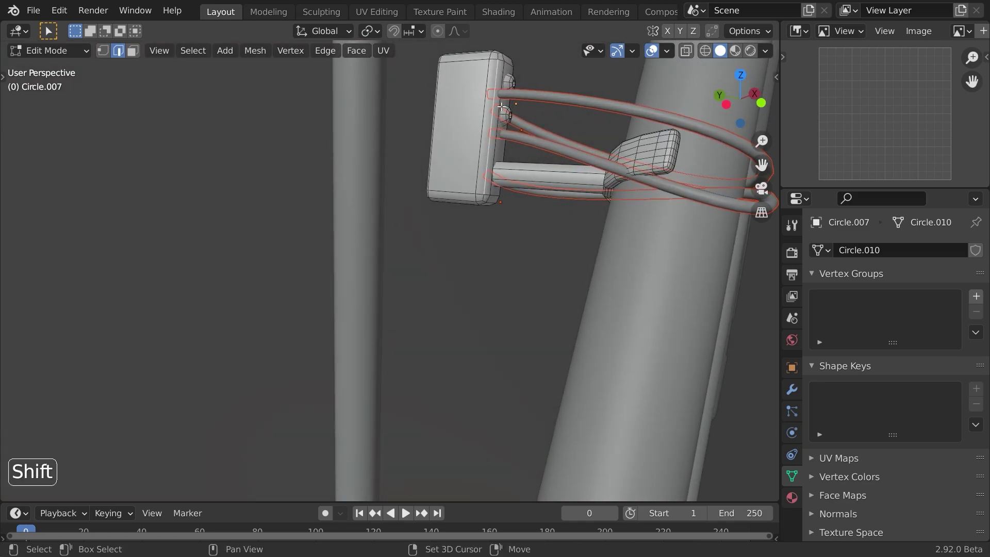
pyautogui.press('Tab')
pyautogui.press('Tab')
pyautogui.press('Tab')
pyautogui.press('Tab')
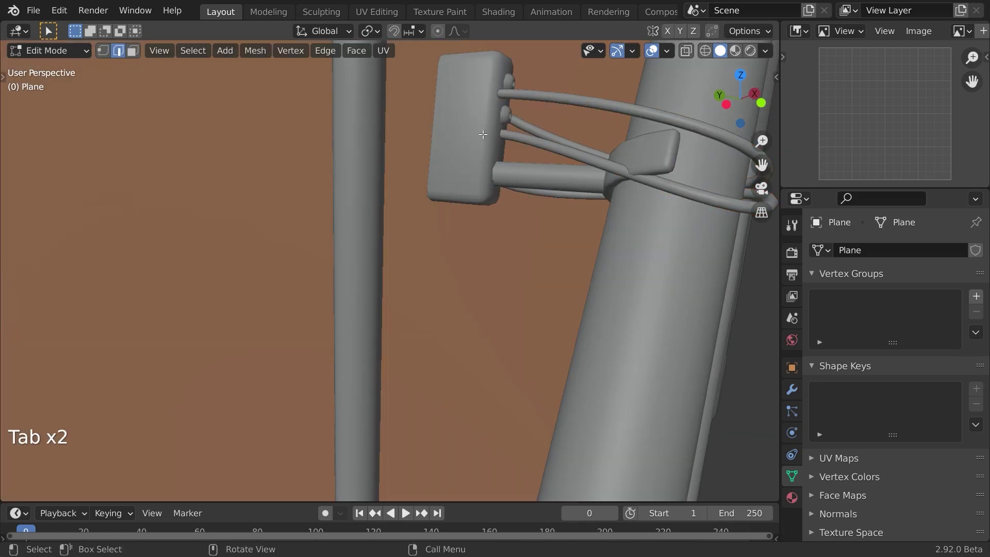
pyautogui.keyDown('shift'); pyautogui.click(510, 108); pyautogui.keyUp('shift')
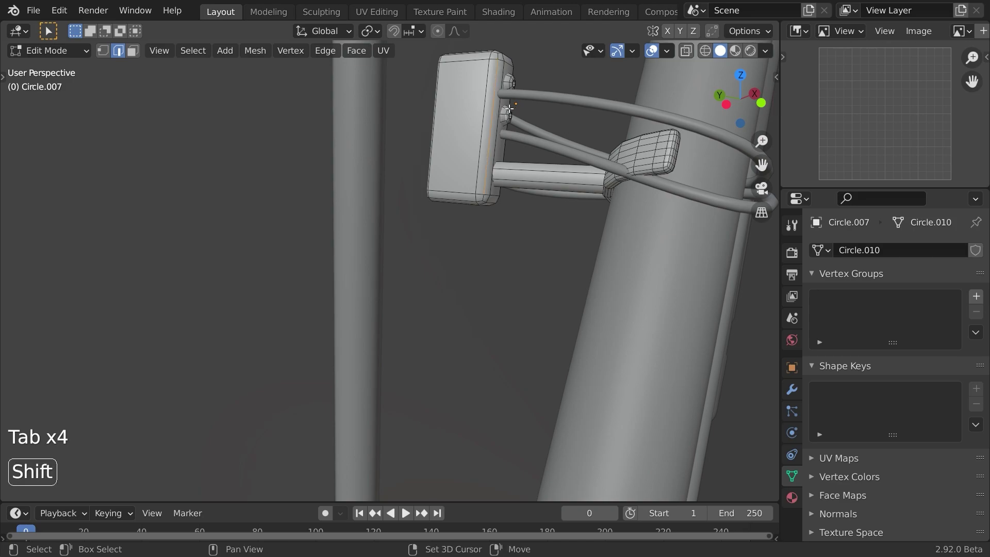
pyautogui.hotkey('ctrl', 'l')
pyautogui.press('KP_1')
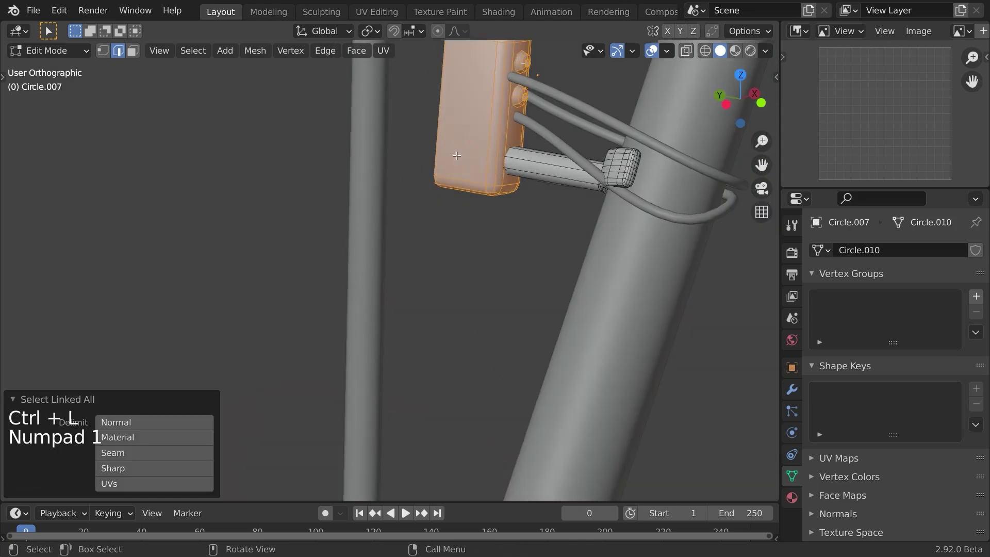
pyautogui.scroll(-3, 449, 183)
pyautogui.press('z')
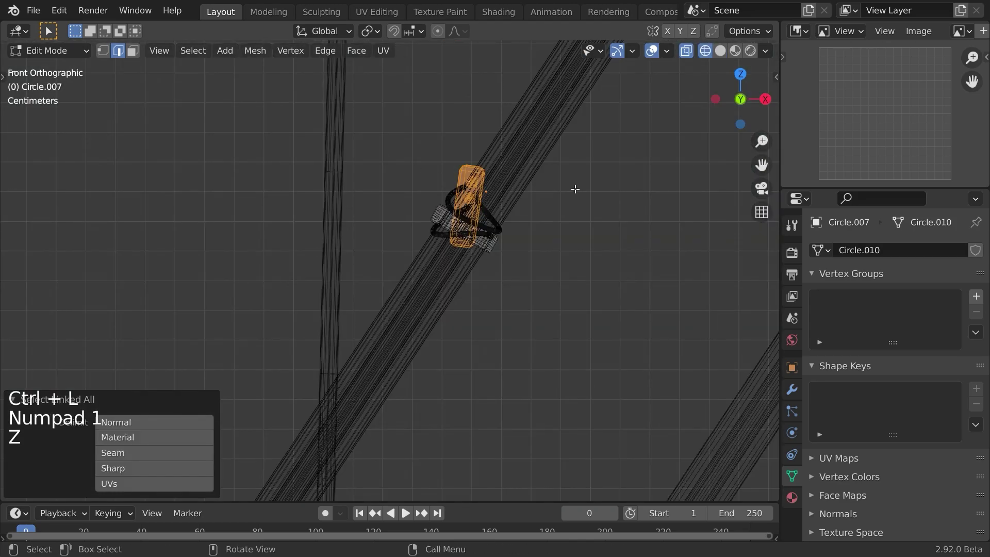
pyautogui.press('r')
pyautogui.click(477, 369)
pyautogui.scroll(5, 516, 207)
pyautogui.keyDown('shift'); pyautogui.moveTo(537, 177); pyautogui.dragTo(363, 298, button='middle'); pyautogui.keyUp('shift')
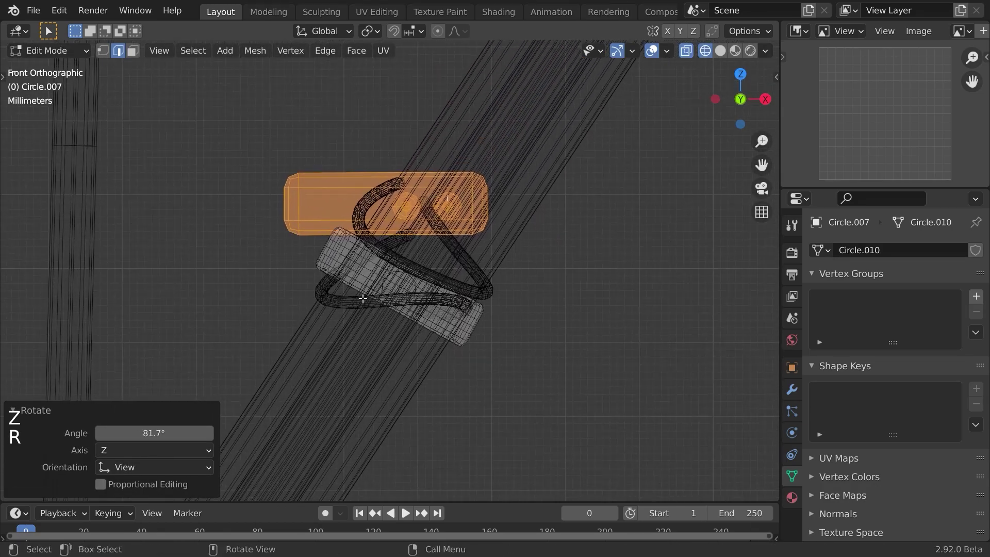
# Move the rotated box sideways so its knobbed end sticks out beyond the pipe, and return to solid object view
pyautogui.press('g')
pyautogui.click(498, 355)
pyautogui.press('Tab')
pyautogui.press('a')
pyautogui.press('a')
pyautogui.scroll(-3, 299, 345)
pyautogui.press('z')
pyautogui.scroll(-4, 456, 367)
# Rotate the front control point of the lower cable about 25.3°, move it up the pipe and scale it by about 1.033
pyautogui.keyDown('shift'); pyautogui.click(419, 279); pyautogui.keyUp('shift')
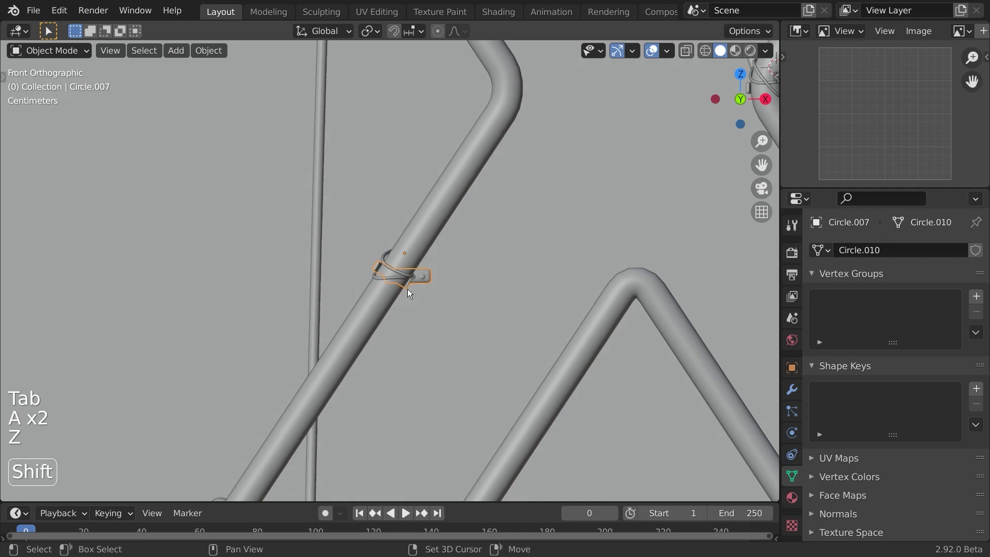
pyautogui.keyDown('shift'); pyautogui.click(397, 279); pyautogui.keyUp('shift')
pyautogui.scroll(4, 403, 292)
pyautogui.press('Tab')
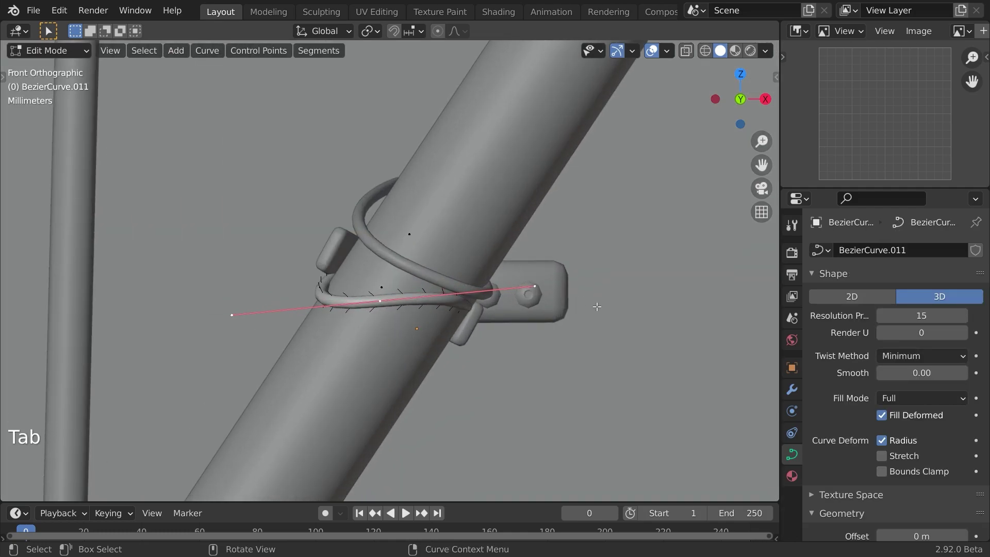
pyautogui.press('r')
pyautogui.click(508, 424)
pyautogui.press('g')
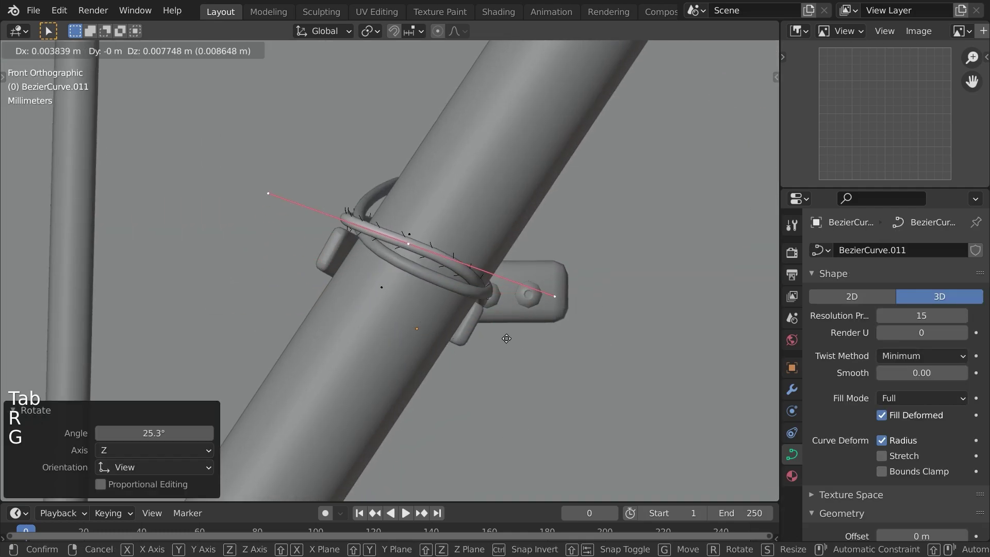
pyautogui.click(534, 334)
pyautogui.press('s')
pyautogui.click(469, 302)
# Shift the lower cable's front control point along Y, rescale its handles and reposition it around the pipe
pyautogui.moveTo(475, 302)
pyautogui.mouseDown(button='middle')
pyautogui.moveTo(505, 244)
pyautogui.moveTo(481, 312)
pyautogui.mouseUp(button='middle')
pyautogui.scroll(-2, 508, 251)
pyautogui.press('g')
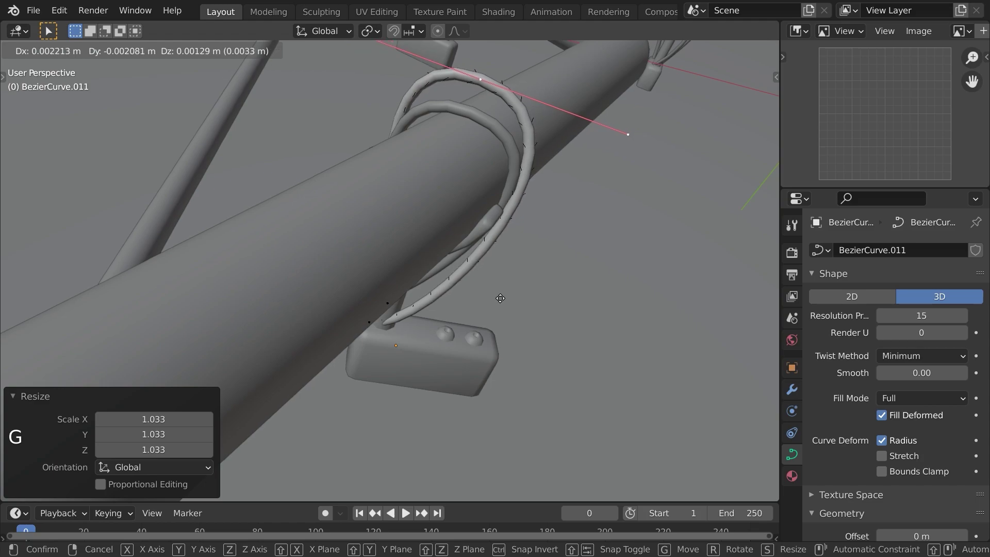
pyautogui.press('y')
pyautogui.click(500, 302)
pyautogui.press('s')
pyautogui.click(572, 313)
pyautogui.press('g')
pyautogui.click(586, 321)
# Nudge the lower cable's front control point once more and finish editing the curve
pyautogui.press('Tab')
pyautogui.scroll(-1, 552, 278)
pyautogui.press('Tab')
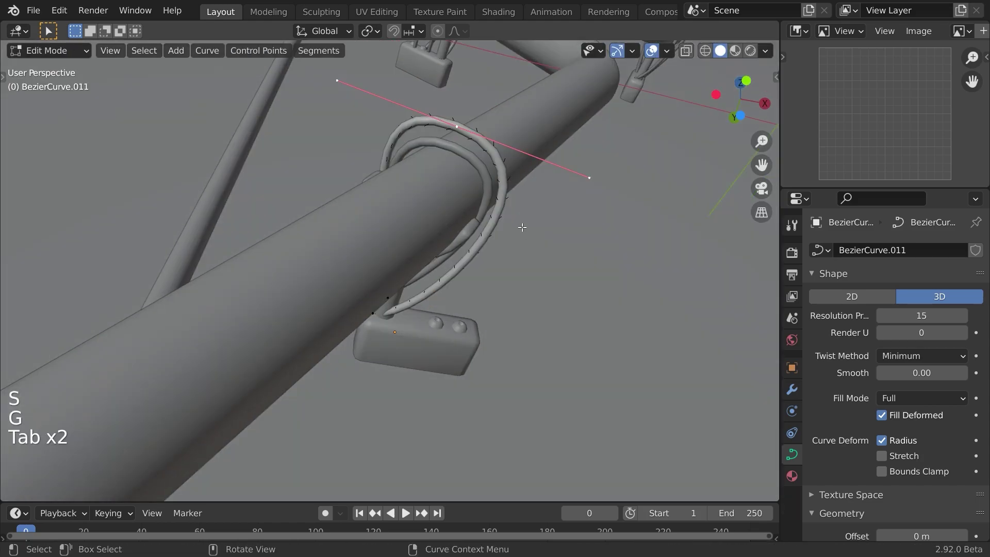
pyautogui.press('g')
pyautogui.click(522, 236)
pyautogui.press('Tab')
pyautogui.press('a')
pyautogui.press('a')
# Duplicate this box assembly with both cables onto the inverted-V bend, about 0.1364 m in X and -0.0119 m in Z
pyautogui.moveTo(506, 272); pyautogui.dragTo(465, 379, button='middle')
pyautogui.press('KP_1')
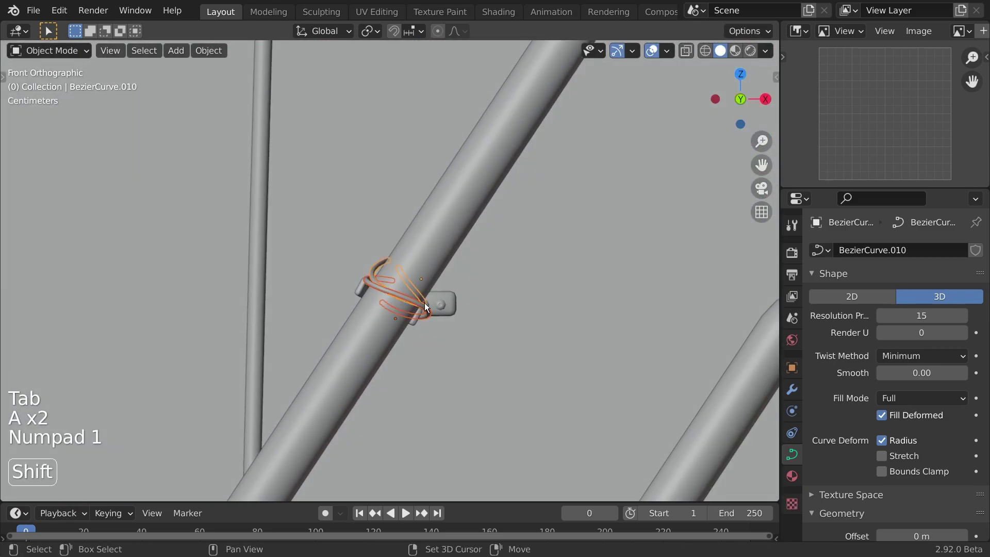
pyautogui.keyDown('shift'); pyautogui.click(441, 306); pyautogui.keyUp('shift')
pyautogui.scroll(-5, 471, 384)
pyautogui.keyDown('shift'); pyautogui.moveTo(470, 384); pyautogui.dragTo(434, 270, button='middle'); pyautogui.keyUp('shift')
pyautogui.hotkey('shift', 'd')
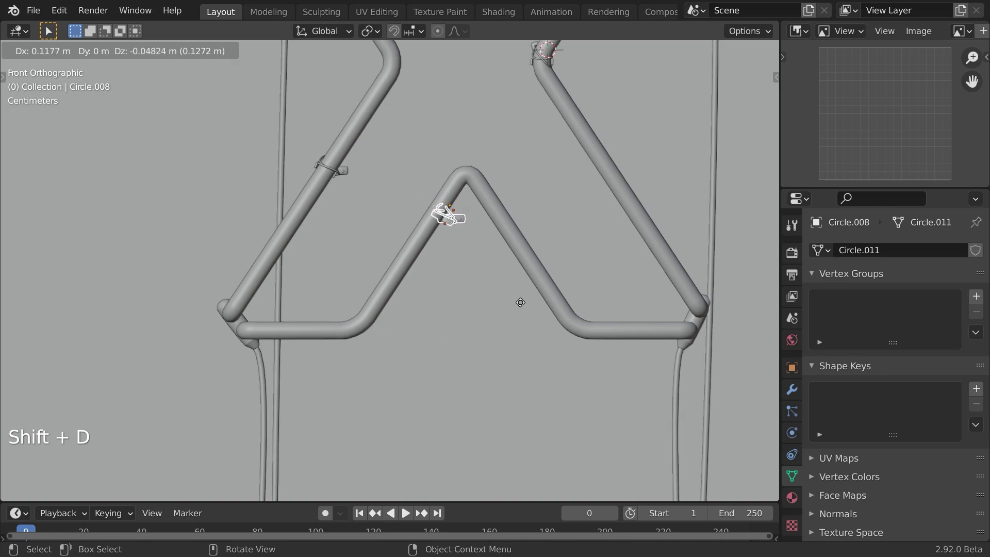
pyautogui.click(539, 266)
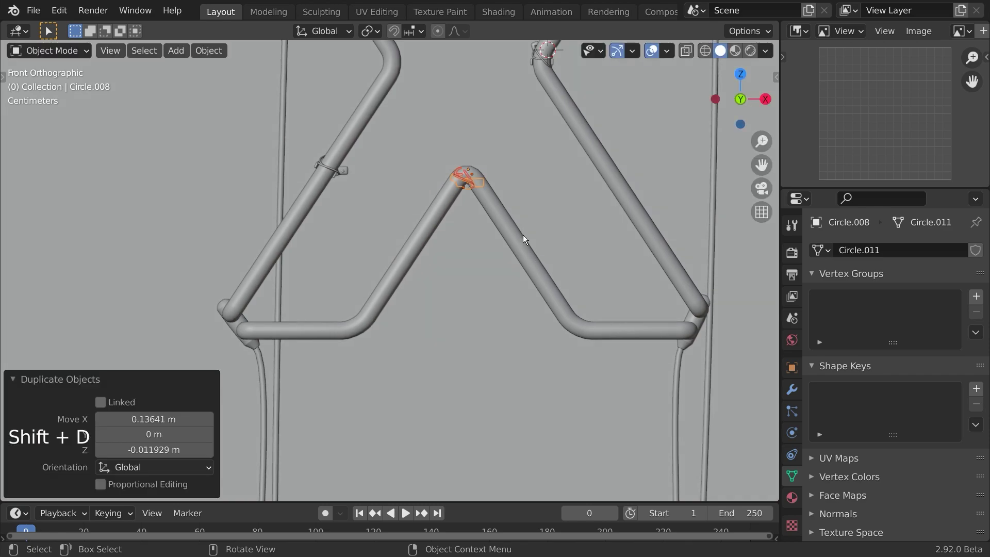
# Rotate the copy about 51° and back by -16.4°, repositioning it so the clamp grips the pipe just below the bend
pyautogui.scroll(6, 528, 243)
pyautogui.keyDown('shift'); pyautogui.moveTo(568, 96); pyautogui.dragTo(385, 367, button='middle'); pyautogui.keyUp('shift')
pyautogui.scroll(6, 513, 257)
pyautogui.keyDown('shift'); pyautogui.moveTo(552, 266); pyautogui.dragTo(507, 187, button='middle'); pyautogui.keyUp('shift')
pyautogui.press('r')
pyautogui.click(443, 344)
pyautogui.press('g')
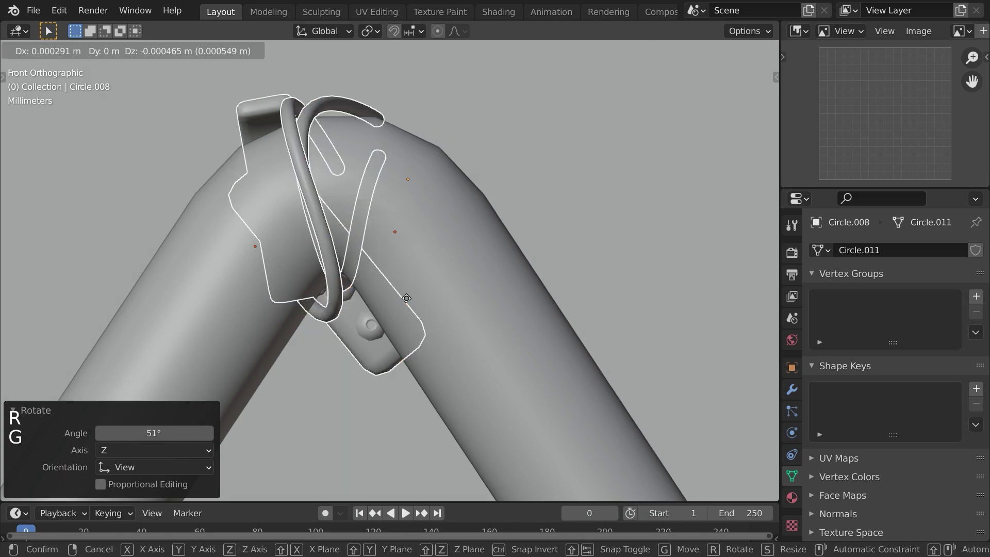
pyautogui.click(426, 316)
pyautogui.press('r')
pyautogui.click(570, 263)
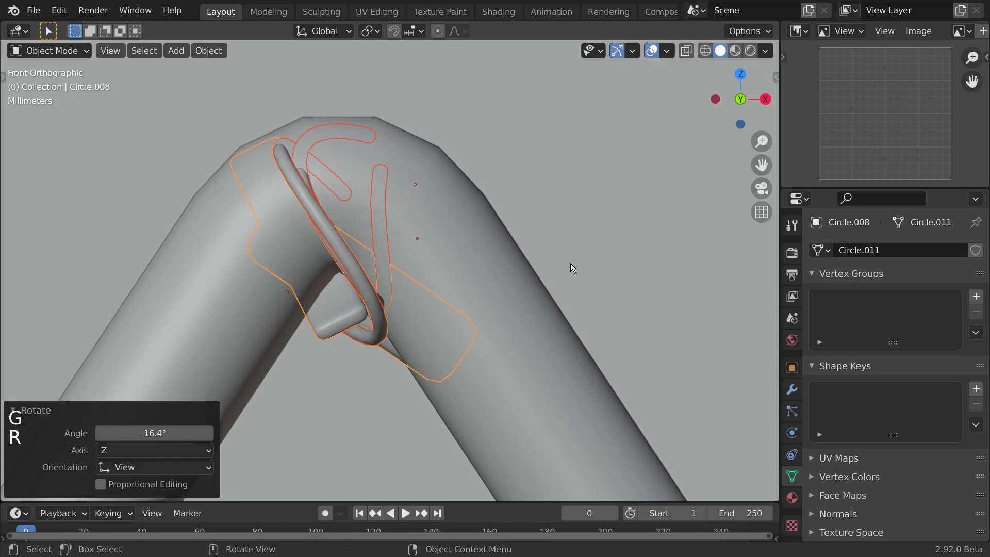
pyautogui.press('g')
pyautogui.click(349, 240)
# Move the front control point of the overlapping cable down the pipe, away from the other cable, and scale its handles
pyautogui.click(347, 251)
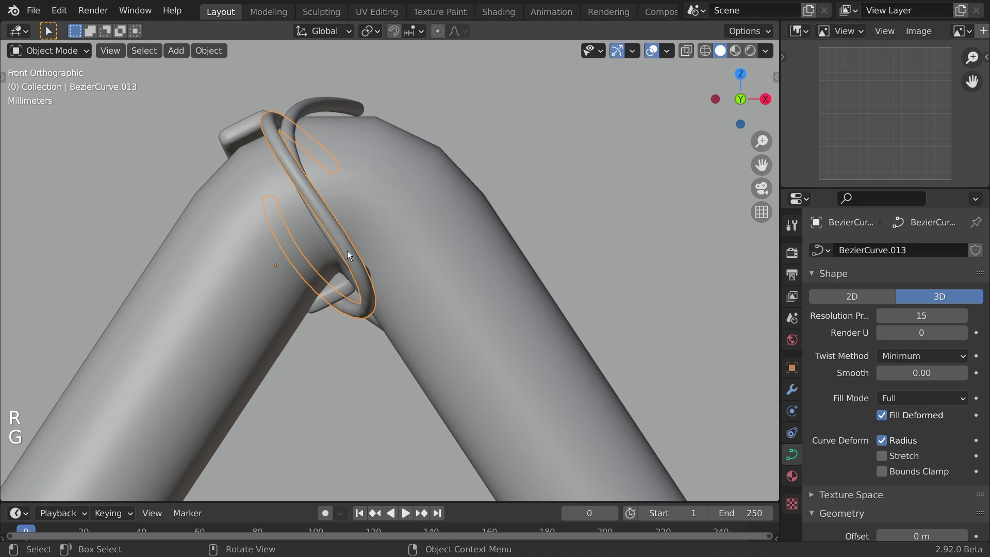
pyautogui.press('Tab')
pyautogui.press('g')
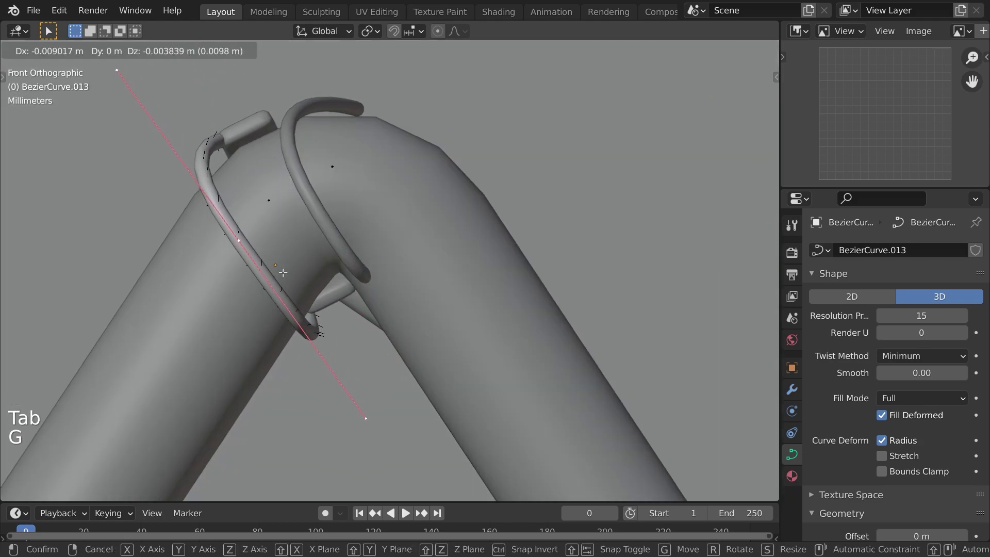
pyautogui.click(255, 272)
pyautogui.press('s')
pyautogui.click(387, 297)
pyautogui.press('Tab')
# Move the loose end points of the upper cable at the bend so they reach the knobbed box
pyautogui.click(320, 209)
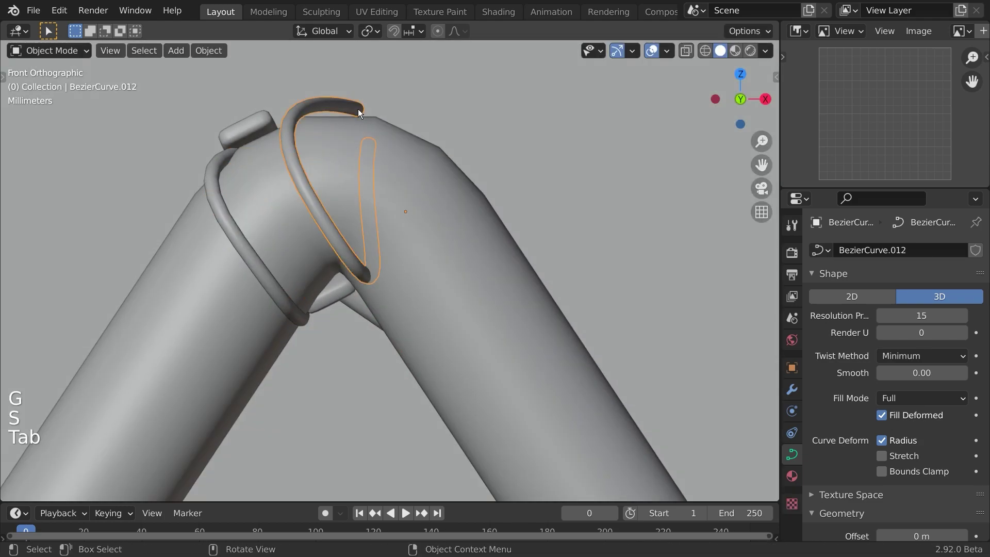
pyautogui.press('Tab')
pyautogui.click(361, 111)
pyautogui.moveTo(361, 112); pyautogui.dragTo(386, 217, button='middle')
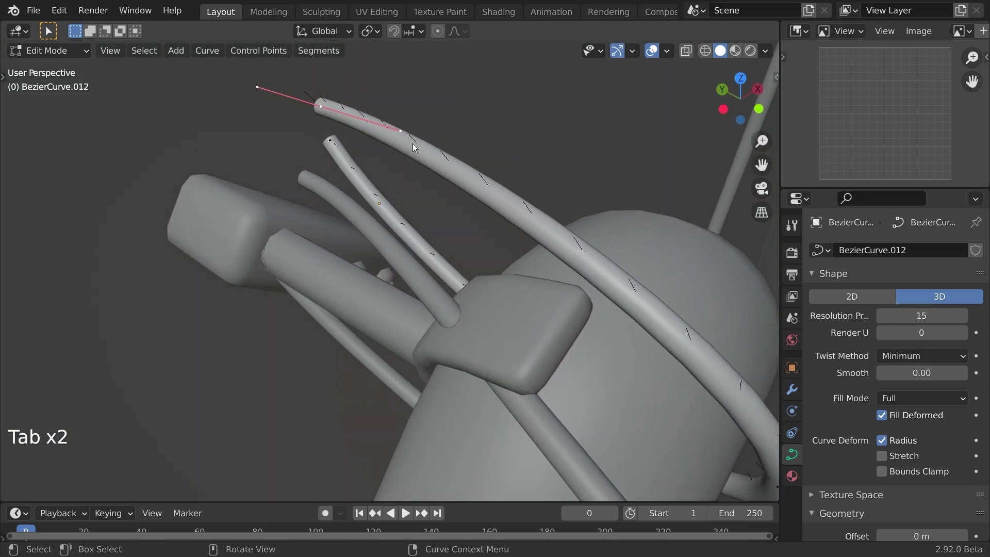
pyautogui.press('f')
pyautogui.press('g')
pyautogui.click(360, 264)
pyautogui.moveTo(337, 136); pyautogui.dragTo(344, 142)
pyautogui.press('g')
pyautogui.click(328, 197)
pyautogui.press('Tab')
# Move the end point of the lower cable at the bend toward the knobbed box
pyautogui.click(327, 196)
pyautogui.press('Tab')
pyautogui.press('g')
pyautogui.click(325, 208)
pyautogui.press('Tab')
# Reposition the upper cable's front control point on the bend, scale it by about 1.282 and rotate it to a steeper angle
pyautogui.moveTo(325, 208); pyautogui.dragTo(413, 299, button='middle')
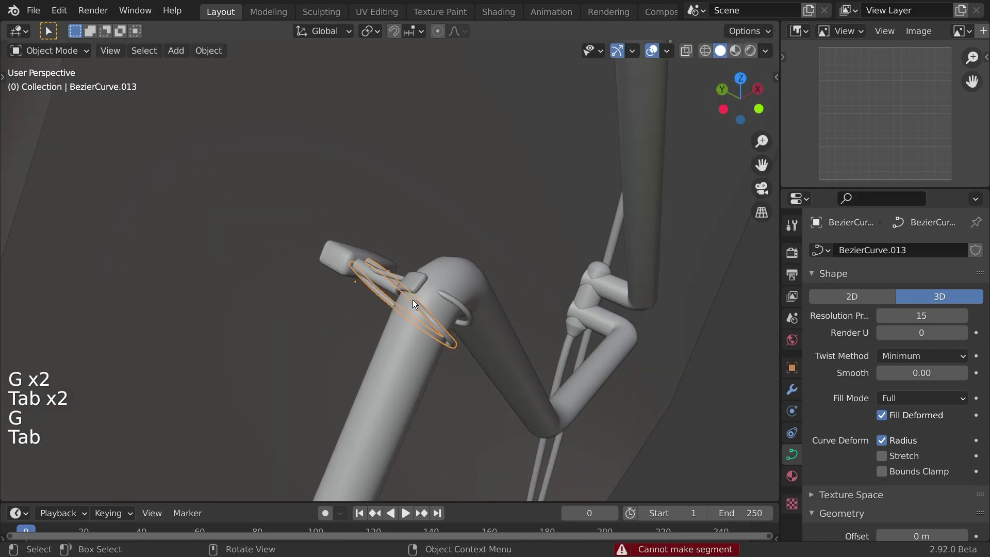
pyautogui.press('KP_1')
pyautogui.press('KP_1')
pyautogui.press('Tab')
pyautogui.scroll(5, 344, 239)
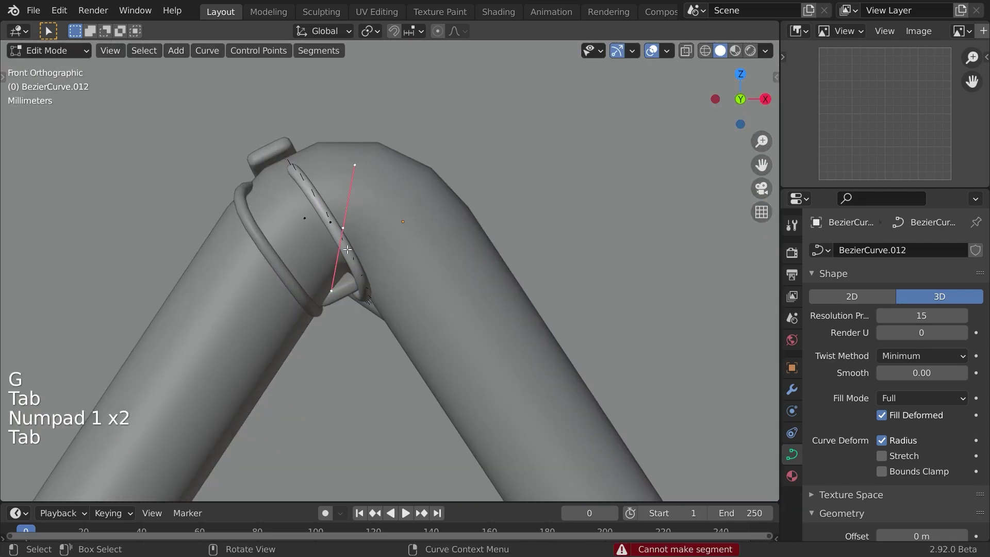
pyautogui.press('g')
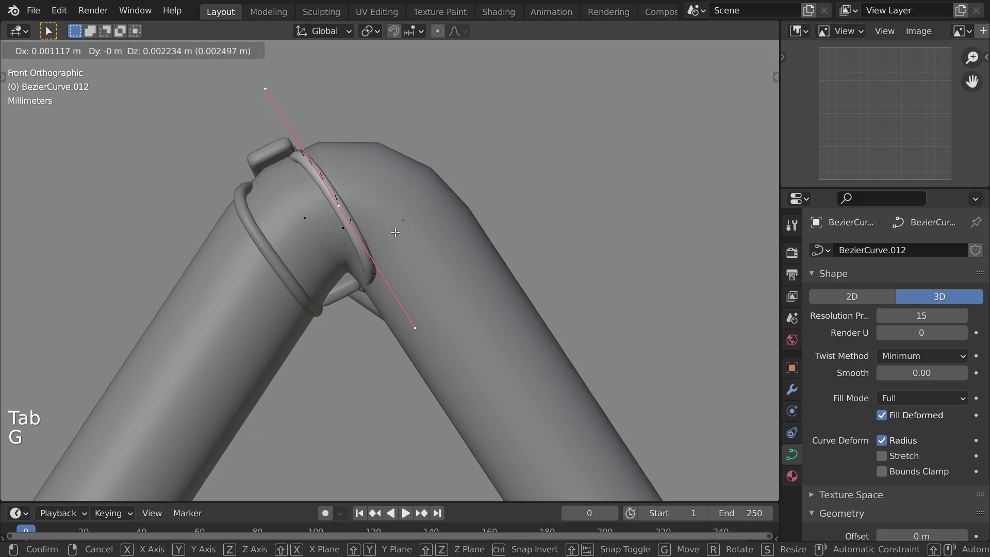
pyautogui.click(395, 235)
pyautogui.press('s')
pyautogui.click(428, 268)
pyautogui.press('r')
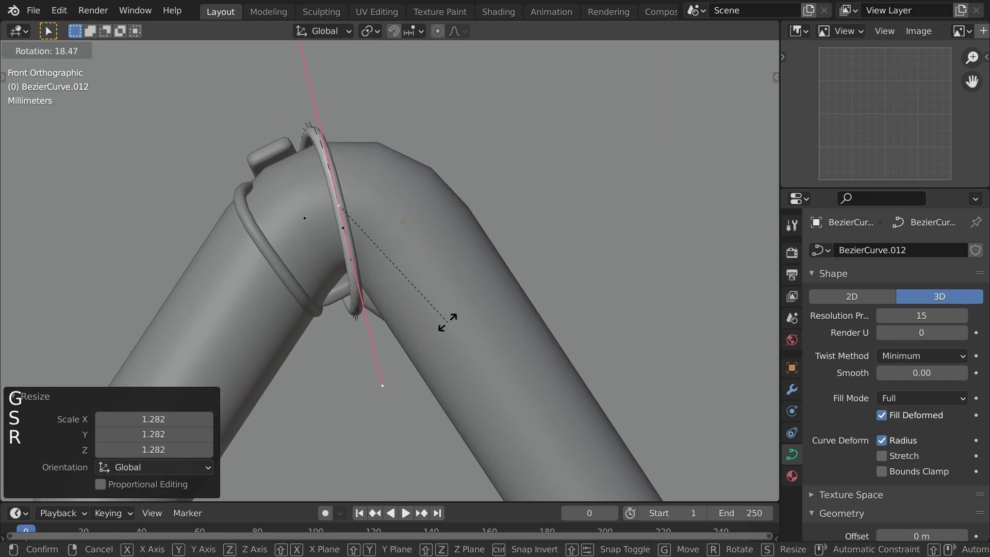
pyautogui.click(441, 330)
pyautogui.press('Tab')
pyautogui.press('a')
pyautogui.press('a')
# Duplicate the upper slanted pipe's box assembly with both cables and move the copy about 0.2741 m in X and -0.2024 m in Z
pyautogui.scroll(-8, 410, 325)
pyautogui.keyDown('shift'); pyautogui.moveTo(400, 328); pyautogui.dragTo(382, 270, button='middle'); pyautogui.keyUp('shift')
pyautogui.scroll(3, 379, 322)
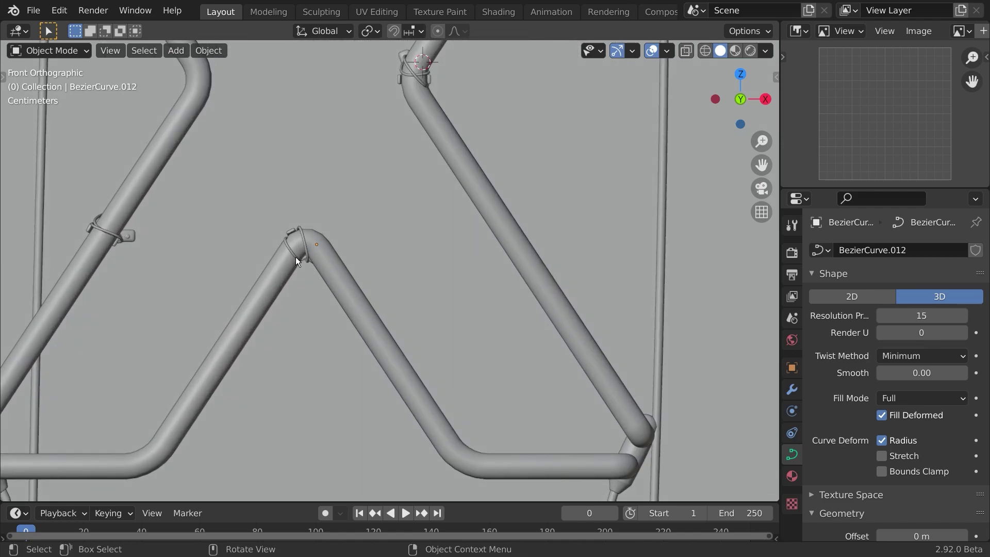
pyautogui.keyDown('shift'); pyautogui.moveTo(224, 84); pyautogui.dragTo(229, 177, button='middle'); pyautogui.keyUp('shift')
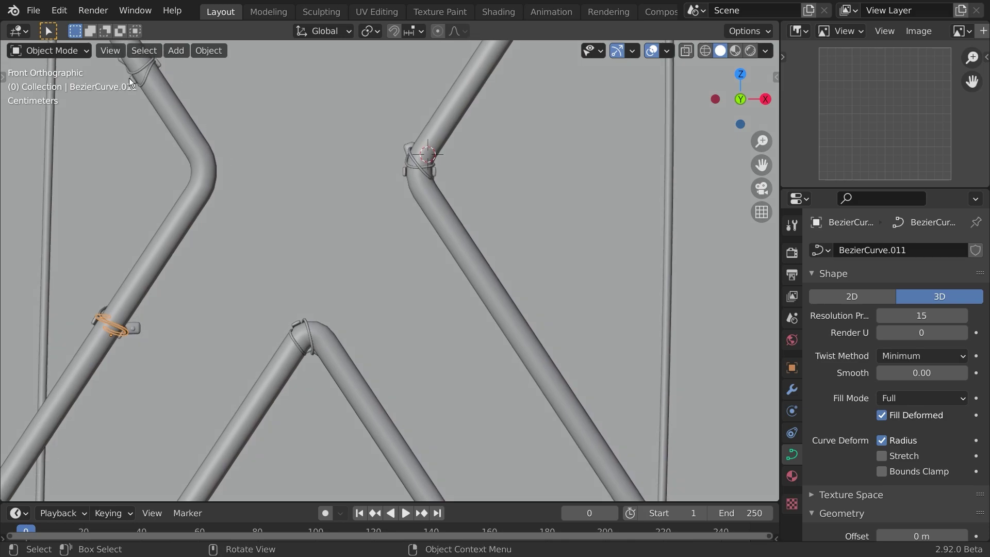
pyautogui.click(143, 75)
pyautogui.click(159, 64)
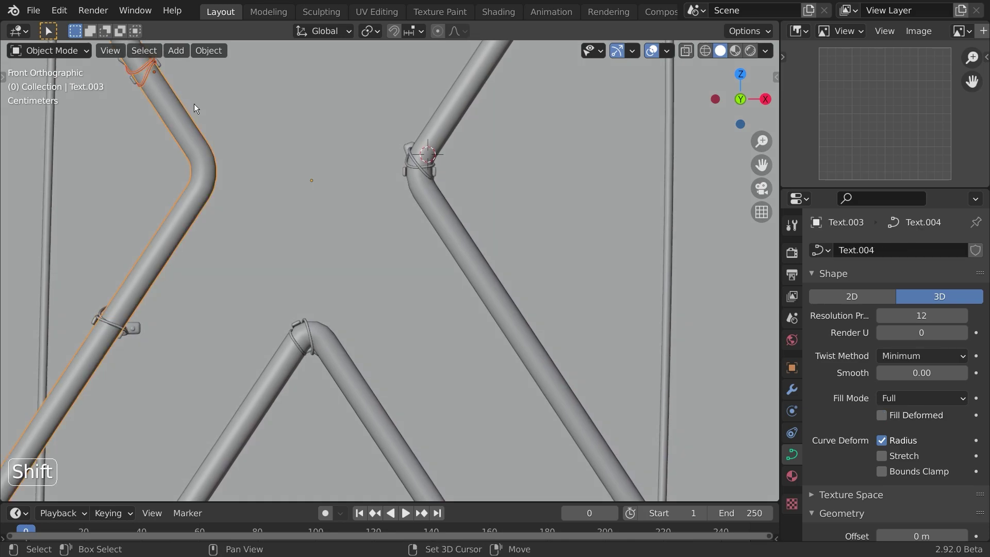
pyautogui.click(146, 79)
pyautogui.click(144, 82)
pyautogui.click(139, 80)
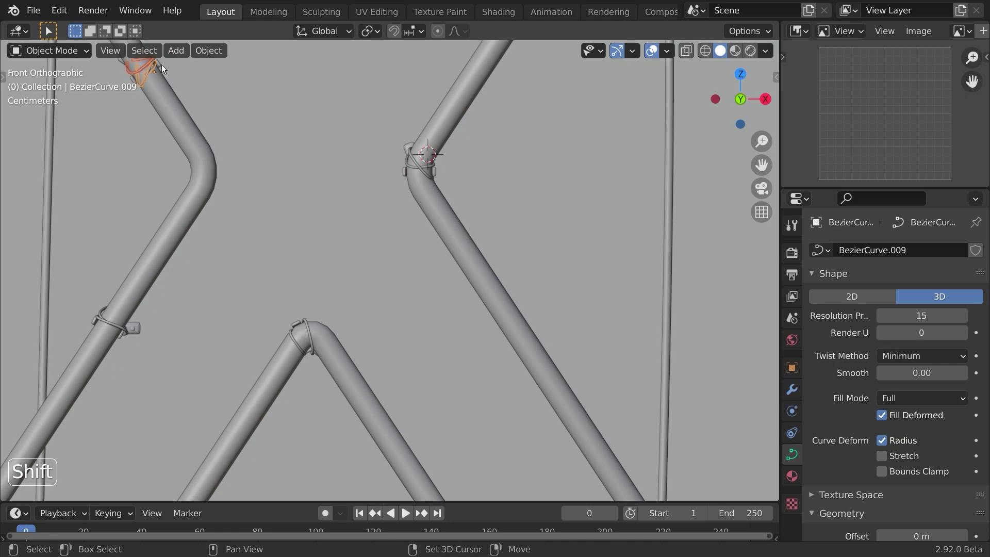
pyautogui.click(162, 64)
pyautogui.hotkey('shift', 'd')
pyautogui.click(532, 356)
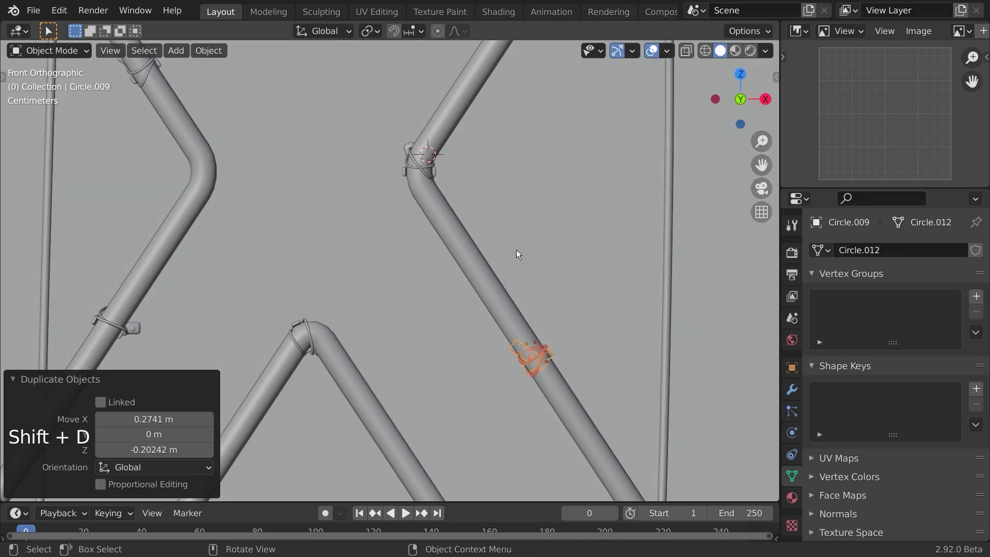
# Slide the new assembly farther down the opposite slanted pipe, about 0.0385 m in X and -0.0573 m in Z
pyautogui.keyDown('shift'); pyautogui.moveTo(517, 253); pyautogui.dragTo(389, 69, button='middle'); pyautogui.keyUp('shift')
pyautogui.scroll(2, 467, 165)
pyautogui.press('g')
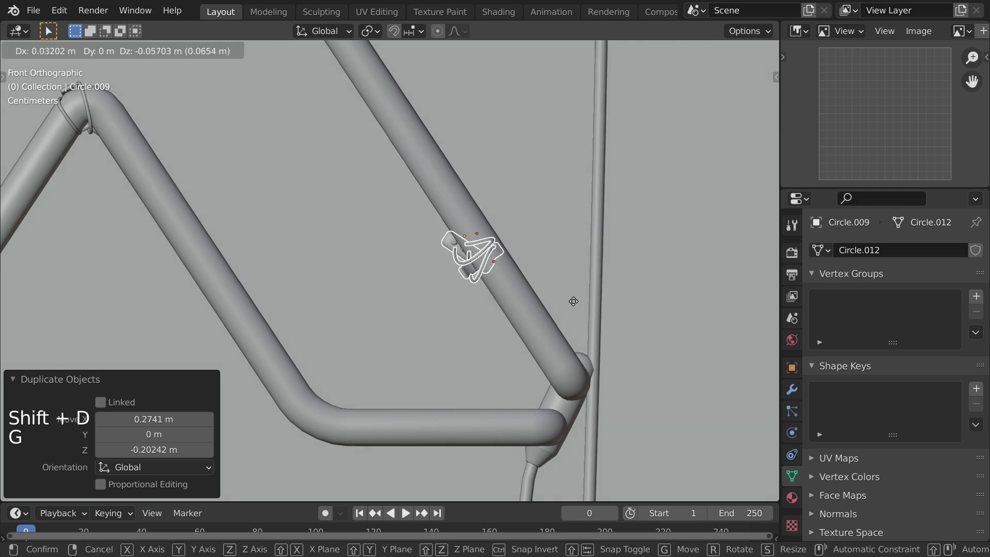
pyautogui.click(580, 303)
pyautogui.scroll(4, 562, 294)
pyautogui.keyDown('shift'); pyautogui.moveTo(545, 266); pyautogui.dragTo(260, 215, button='middle'); pyautogui.keyUp('shift')
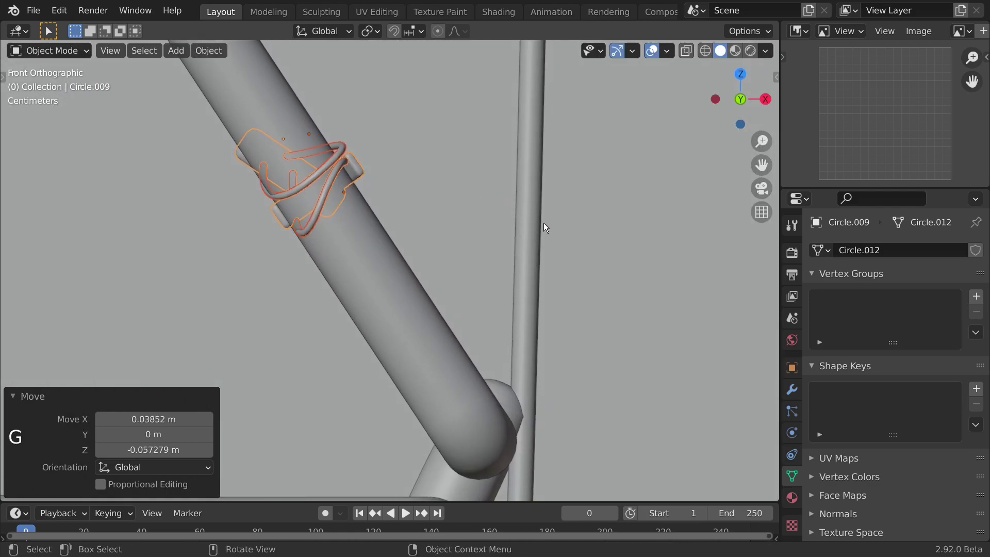
# Rotate the new lower cable's front control point 18.8°, scale it by 1.139 and move it slightly down the slanted pipe
pyautogui.click(326, 207)
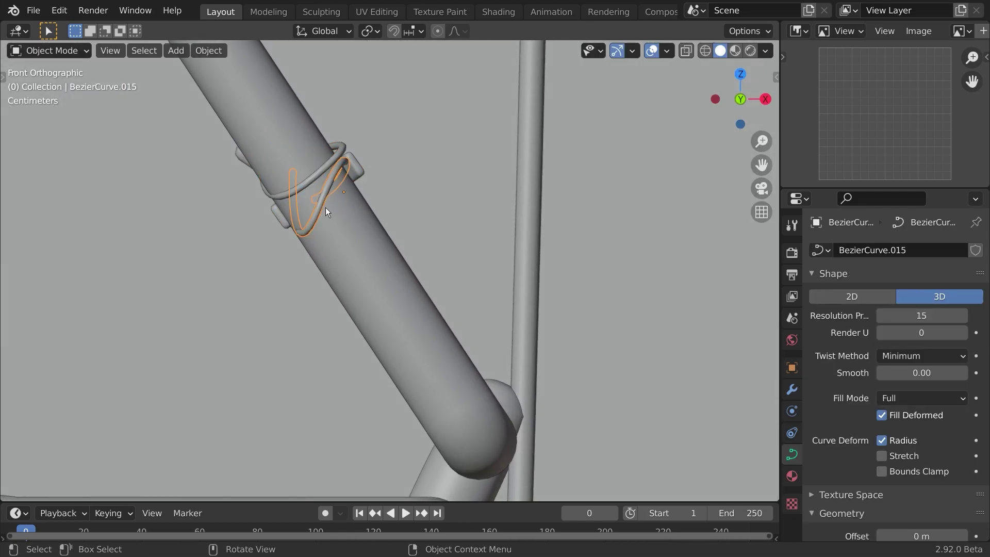
pyautogui.press('Tab')
pyautogui.scroll(4, 330, 206)
pyautogui.press('r')
pyautogui.click(436, 216)
pyautogui.press('s')
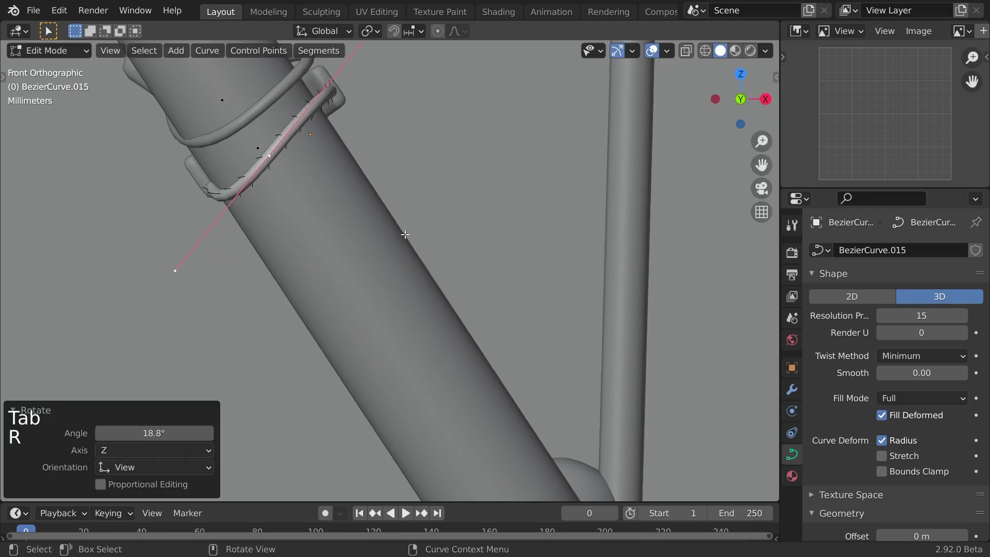
pyautogui.click(452, 213)
pyautogui.press('g')
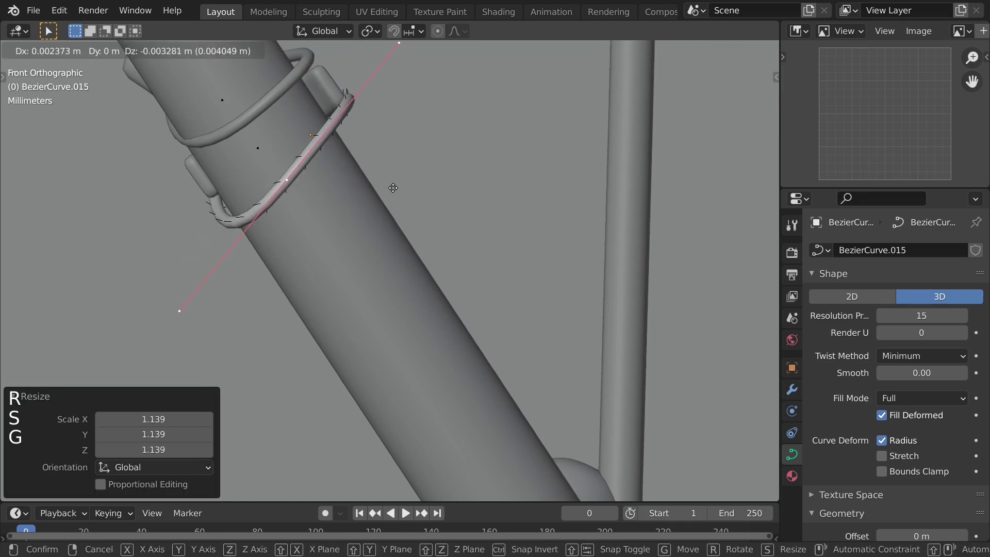
pyautogui.click(394, 181)
pyautogui.press('Tab')
# Move the new upper cable's front control point on the slanted pipe and save the file
pyautogui.click(260, 120)
pyautogui.press('Tab')
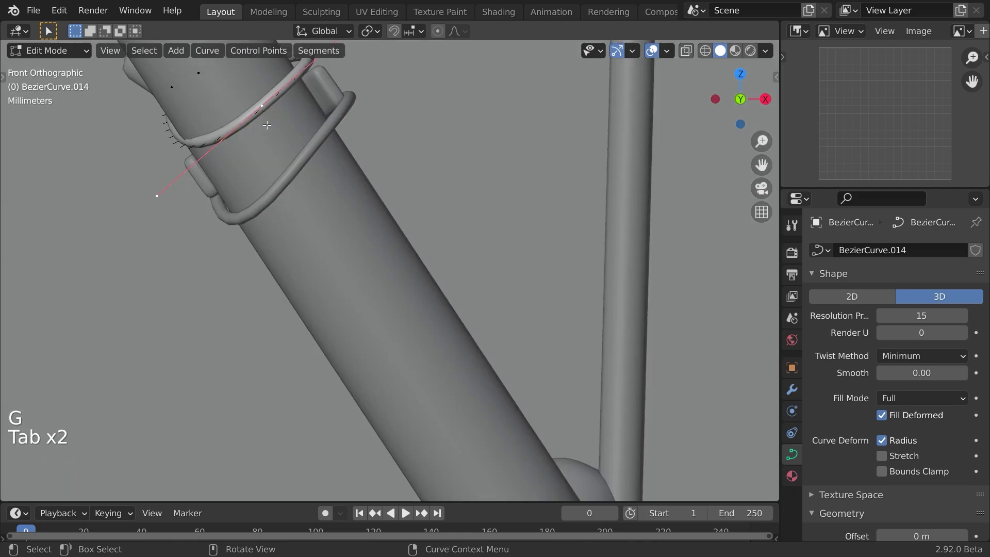
pyautogui.press('g')
pyautogui.click(346, 171)
pyautogui.press('Tab')
pyautogui.press('a')
pyautogui.press('a')
pyautogui.scroll(-6, 340, 196)
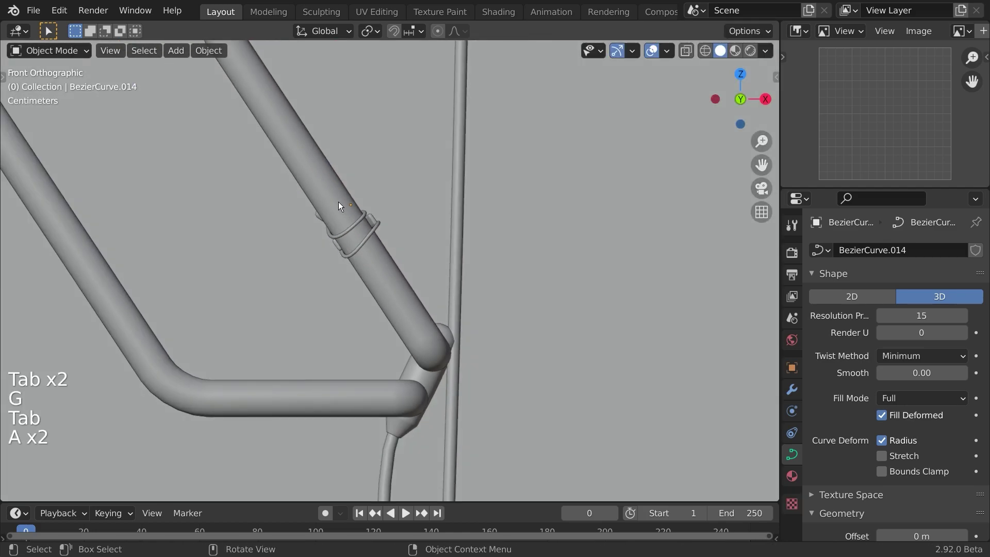
pyautogui.keyDown('shift'); pyautogui.moveTo(355, 226); pyautogui.dragTo(407, 288, button='middle'); pyautogui.keyUp('shift')
pyautogui.hotkey('ctrl', 's')
pyautogui.scroll(-3, 381, 175)
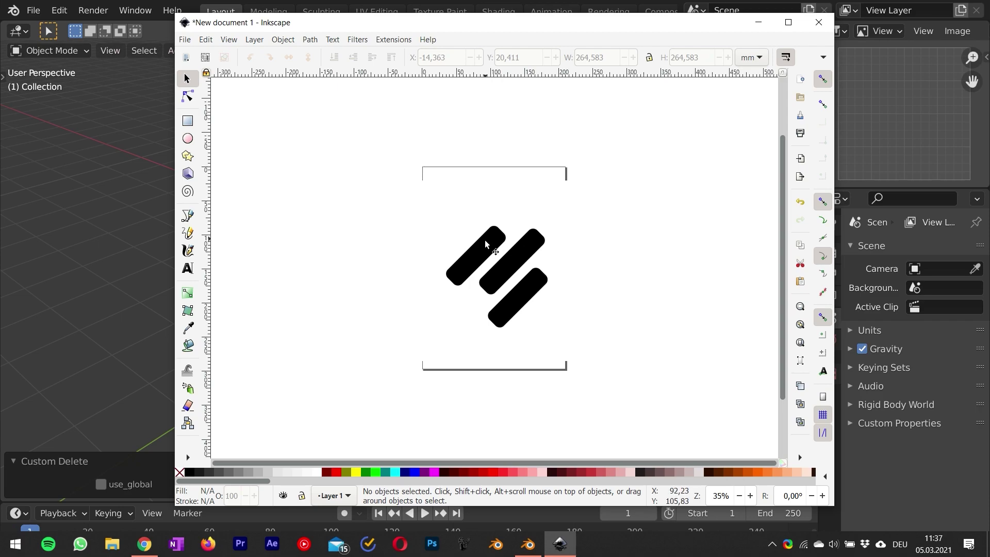
pyautogui.moveTo(602, 226); pyautogui.dragTo(609, 218, button='middle')
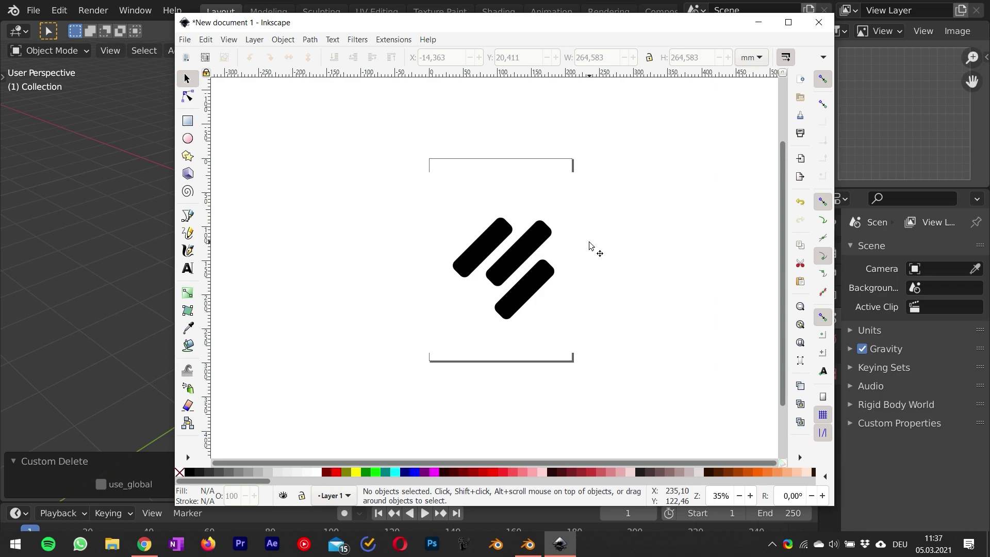
pyautogui.click(490, 258)
pyautogui.click(397, 262)
pyautogui.click(485, 244)
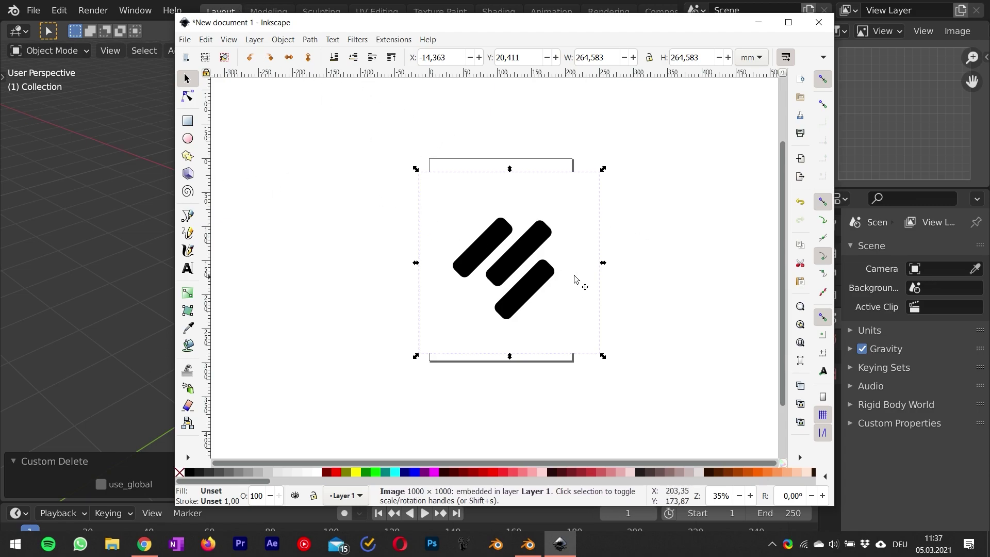
pyautogui.click(615, 296)
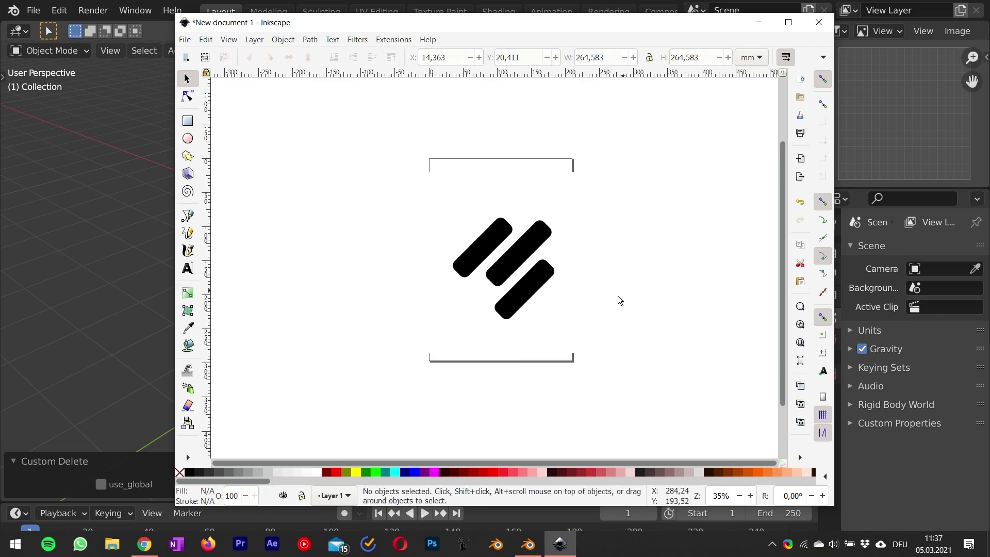
# Trace the three-stripe logo image into a vector path using a single-scan brightness cutoff with threshold 0.450
pyautogui.click(546, 279)
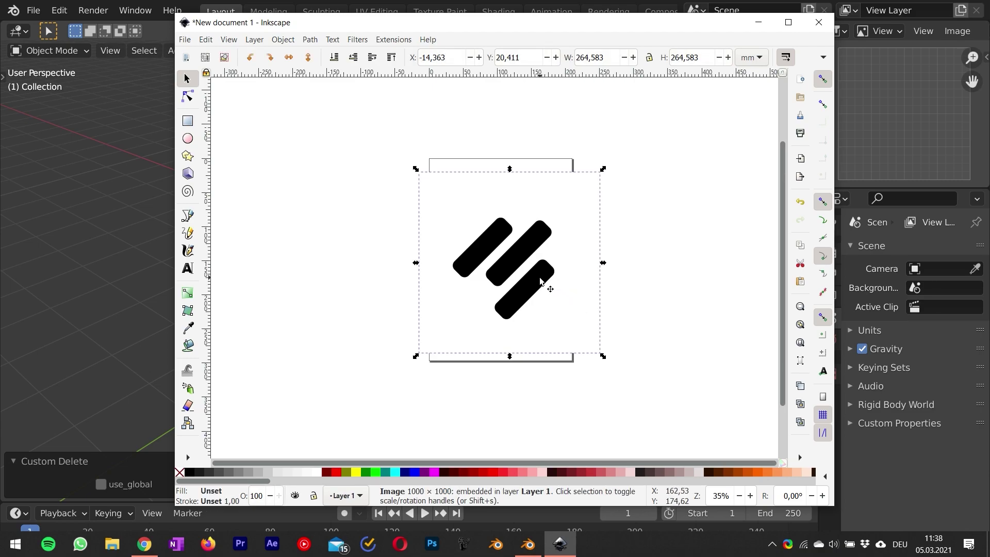
pyautogui.click(284, 39)
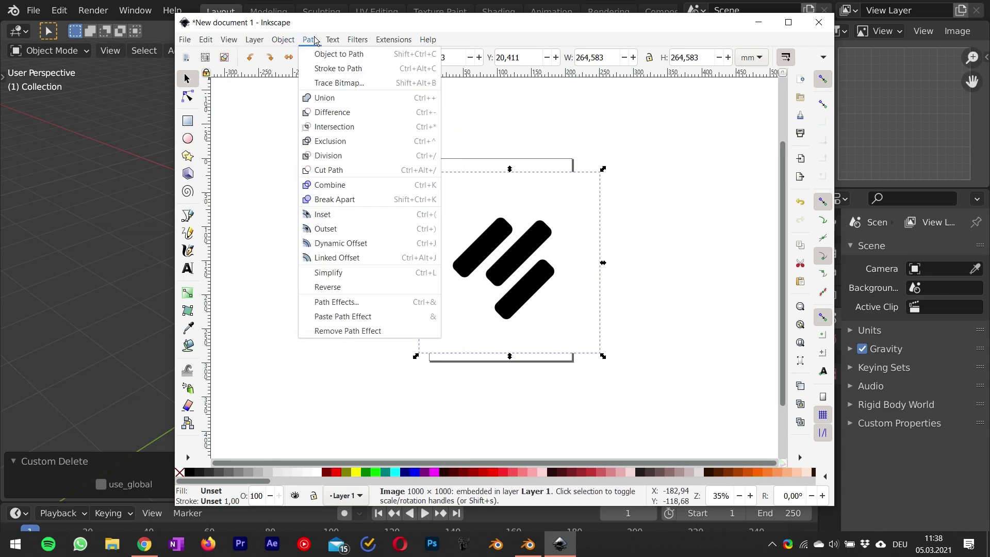
pyautogui.click(343, 88)
pyautogui.moveTo(442, 165); pyautogui.dragTo(302, 91)
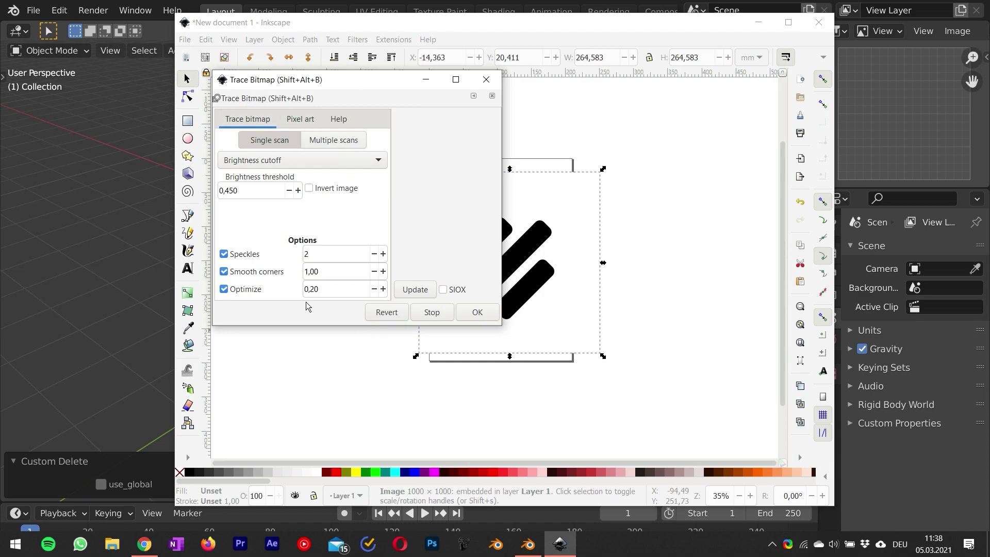
pyautogui.click(481, 318)
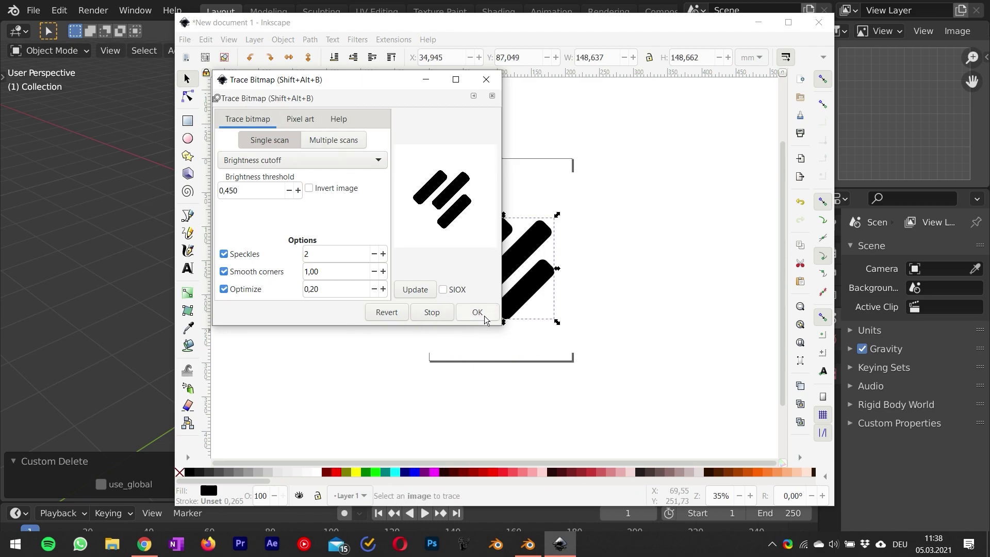
pyautogui.click(487, 79)
# Move the traced logo away from the original bitmap and delete the bitmap image
pyautogui.click(640, 292)
pyautogui.moveTo(521, 263); pyautogui.dragTo(668, 223)
pyautogui.moveTo(537, 280)
pyautogui.mouseDown()
pyautogui.moveTo(570, 348)
pyautogui.moveTo(447, 248)
pyautogui.moveTo(460, 235)
pyautogui.moveTo(479, 256)
pyautogui.mouseUp()
pyautogui.click(651, 236)
pyautogui.click(460, 243)
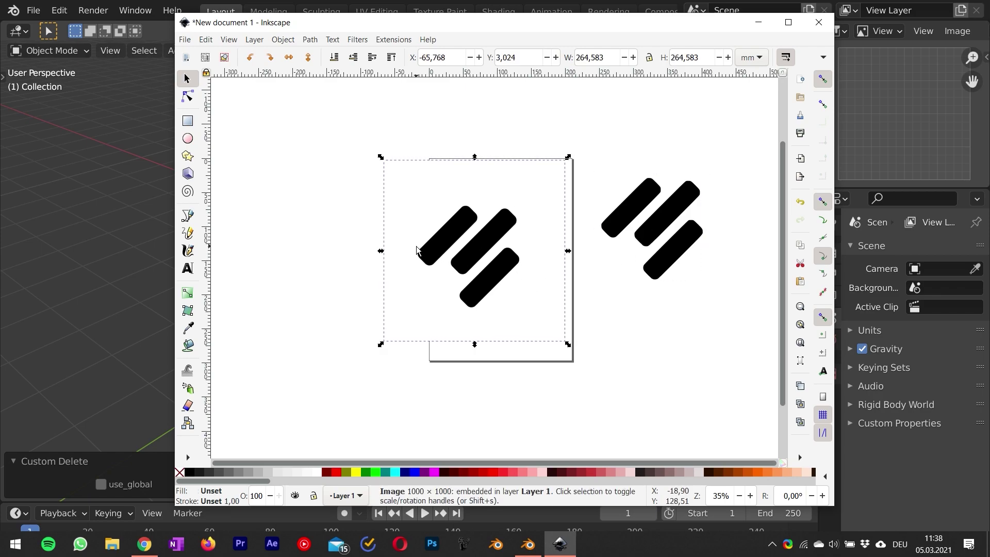
pyautogui.press('Delete')
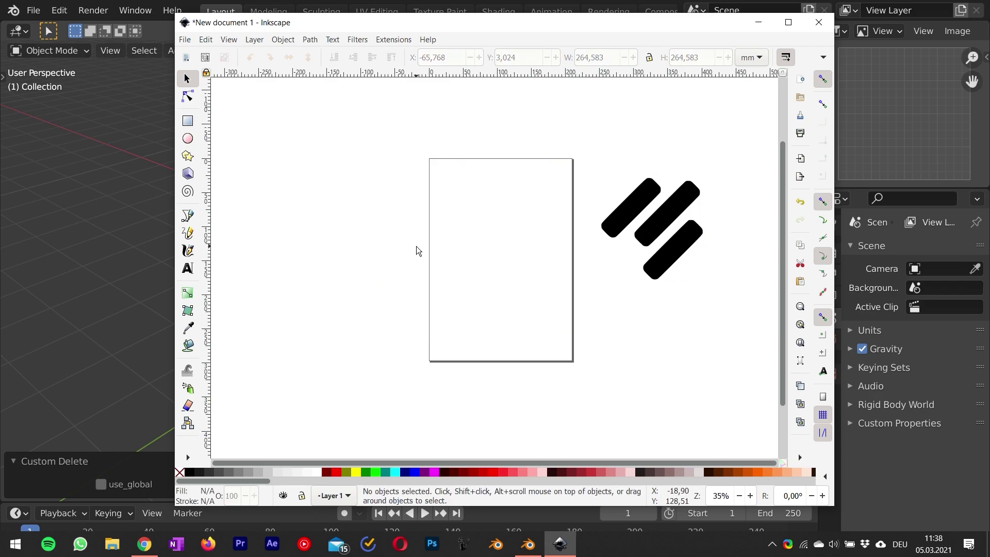
# Place the traced logo on the page at about X 23.6, Y 65.9 mm and inspect its path outline with the node tool
pyautogui.click(624, 222)
pyautogui.moveTo(616, 215)
pyautogui.mouseDown()
pyautogui.moveTo(561, 240)
pyautogui.moveTo(459, 241)
pyautogui.mouseUp()
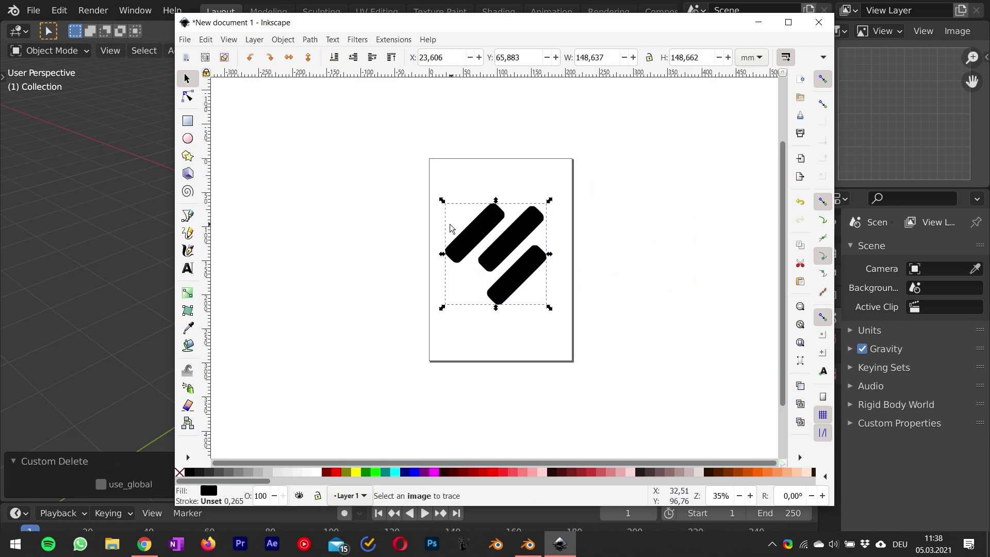
pyautogui.keyDown('ctrl'); pyautogui.scroll(4, 452, 229); pyautogui.keyUp('ctrl')
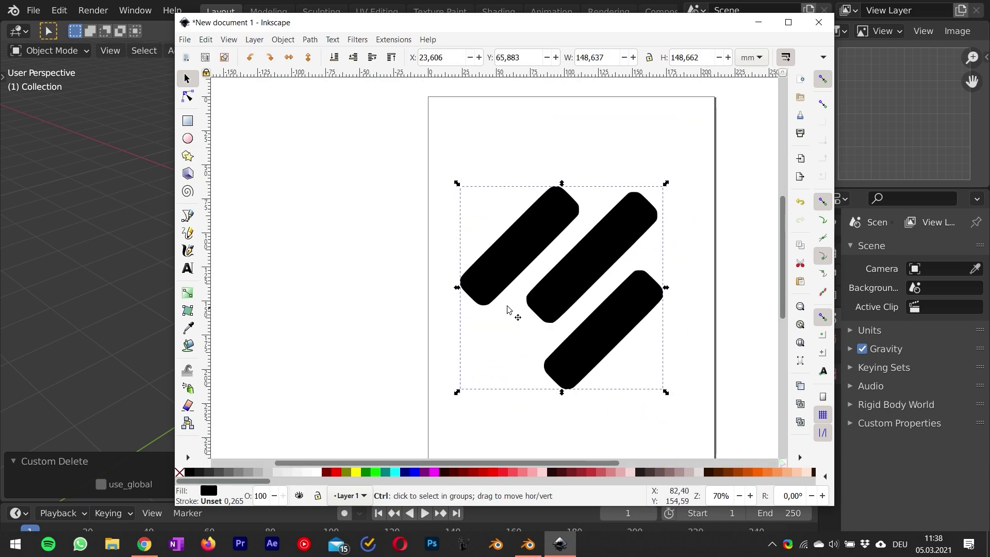
pyautogui.click(190, 97)
pyautogui.click(413, 262)
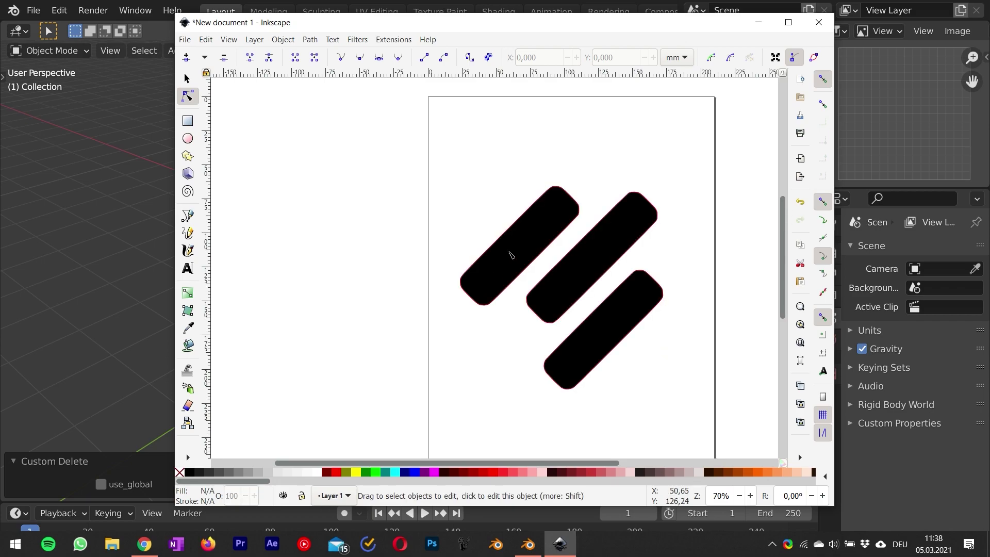
pyautogui.press('s')
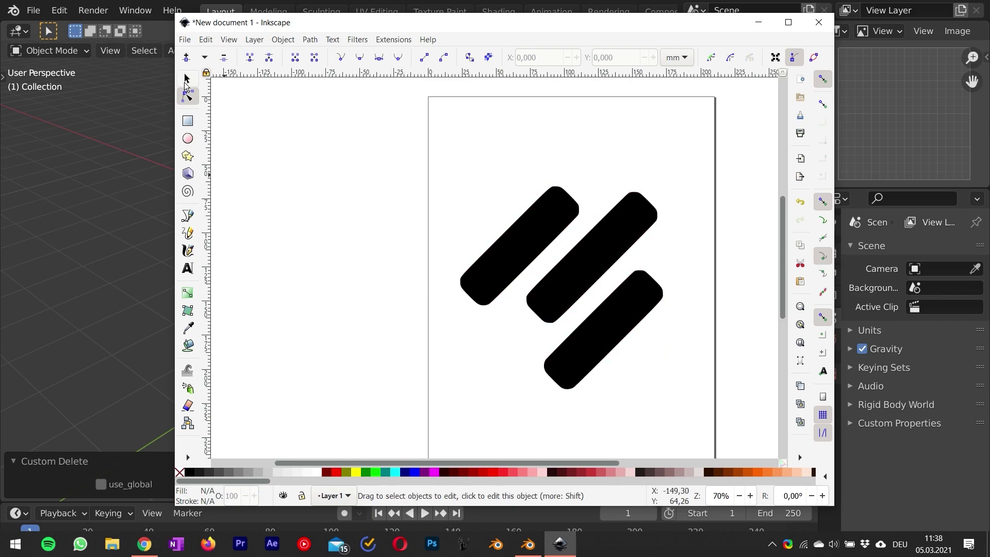
# Save the traced logo on the Desktop as drawing-1.svg in Inkscape SVG format and switch to Blender
pyautogui.click(508, 252)
pyautogui.click(187, 41)
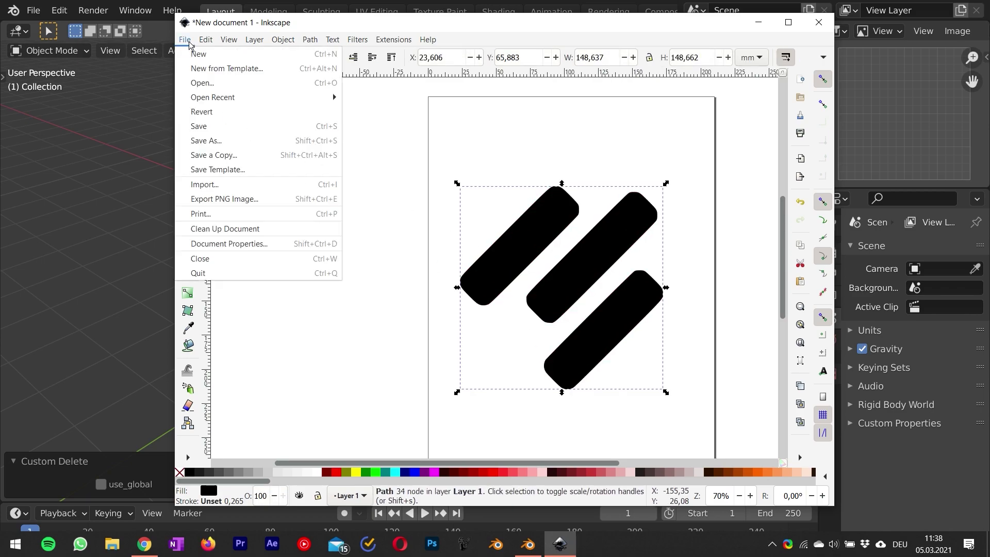
pyautogui.click(230, 145)
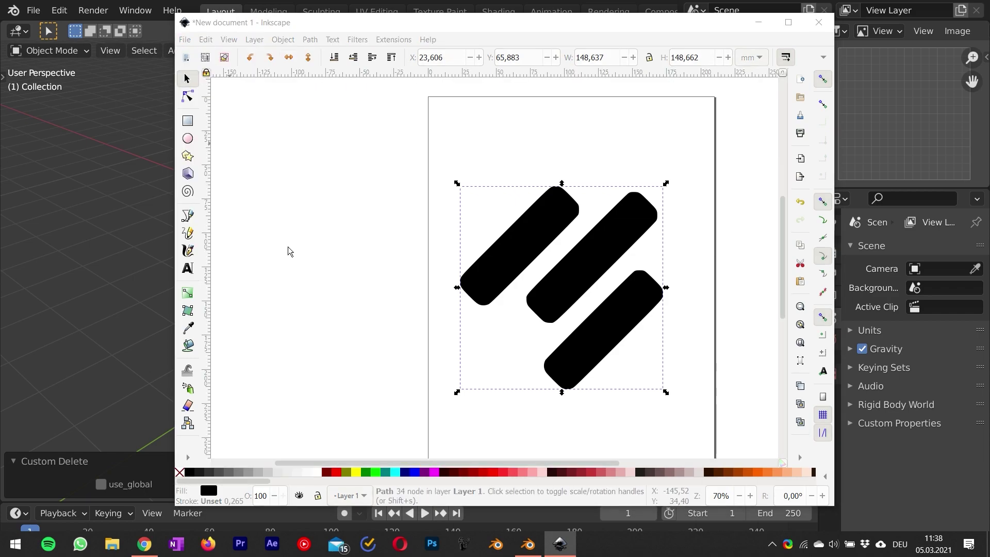
pyautogui.click(213, 135)
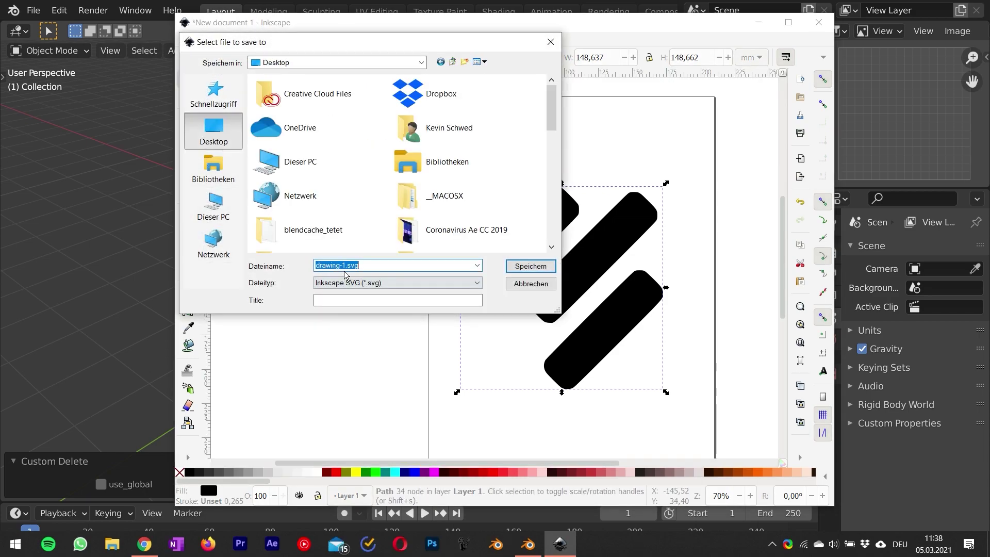
pyautogui.click(351, 284)
pyautogui.click(351, 283)
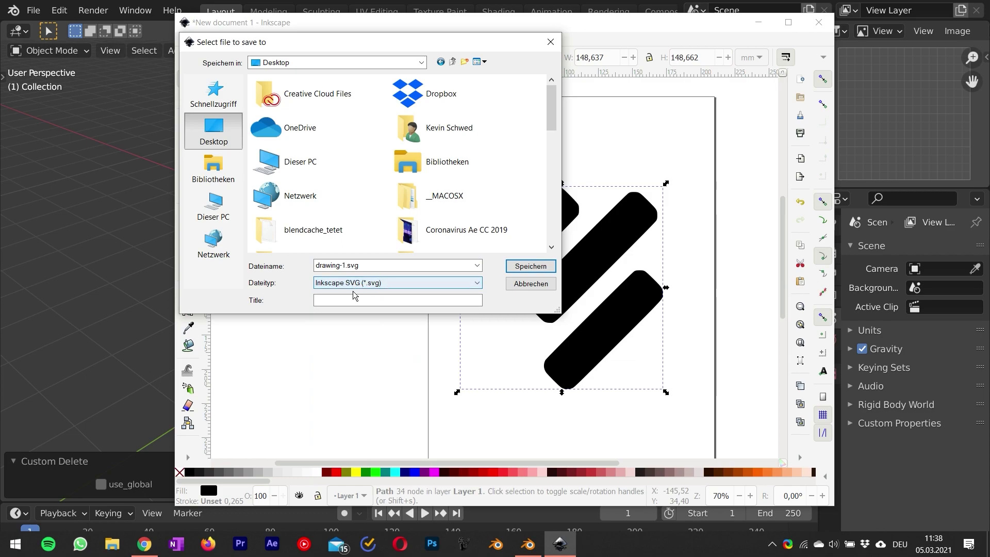
pyautogui.click(523, 265)
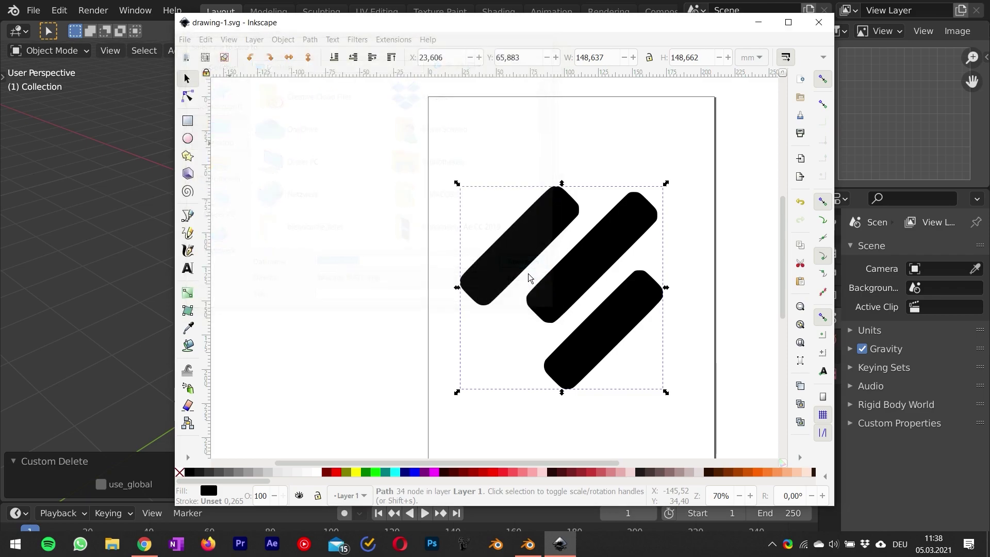
pyautogui.click(759, 22)
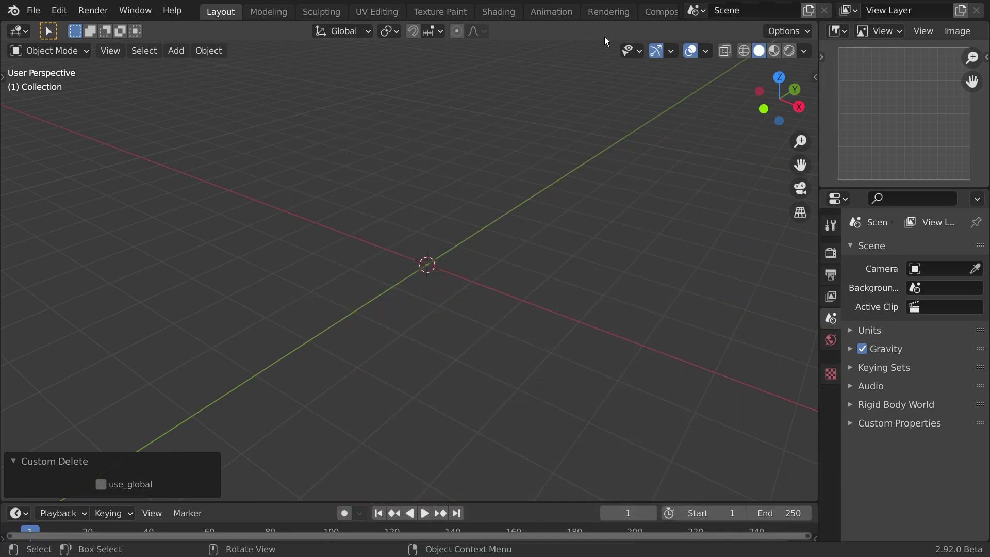
# Search the add-on preferences for "sv" to check whether the Scalable Vector Graphics (SVG) 1.1 format add-on is enabled
pyautogui.click(60, 10)
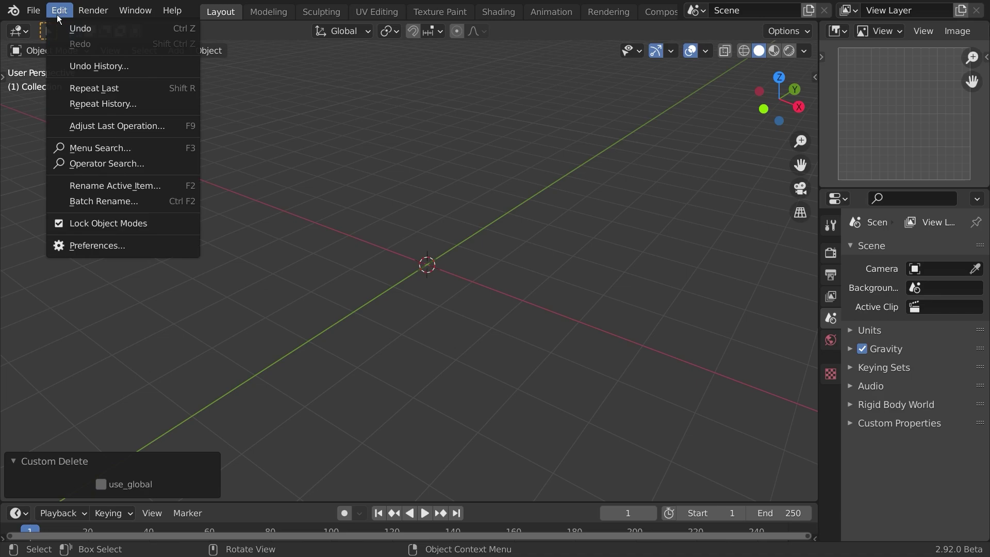
pyautogui.click(139, 243)
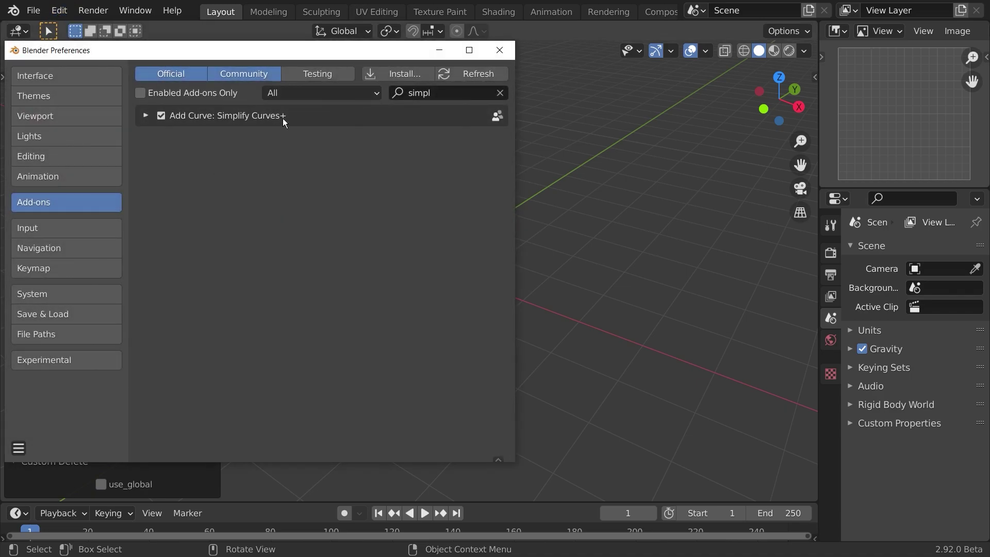
pyautogui.click(429, 79)
pyautogui.press('Escape')
pyautogui.click(439, 96)
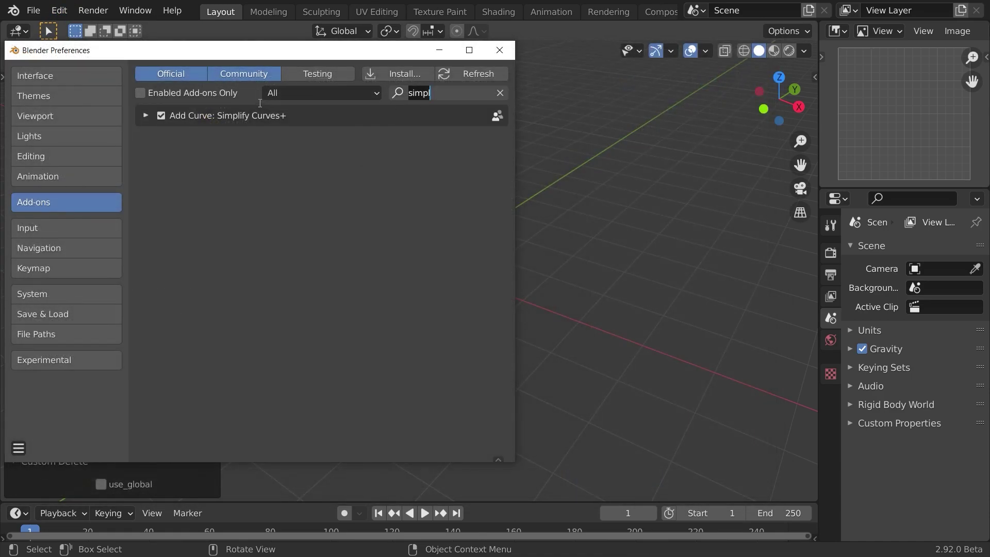
pyautogui.write('sv')
pyautogui.click(248, 258)
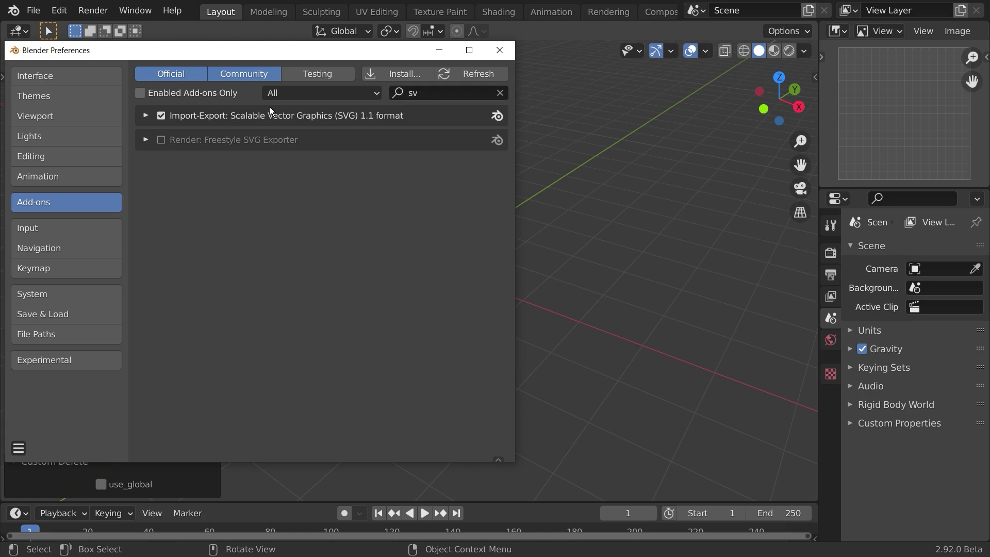
pyautogui.click(500, 50)
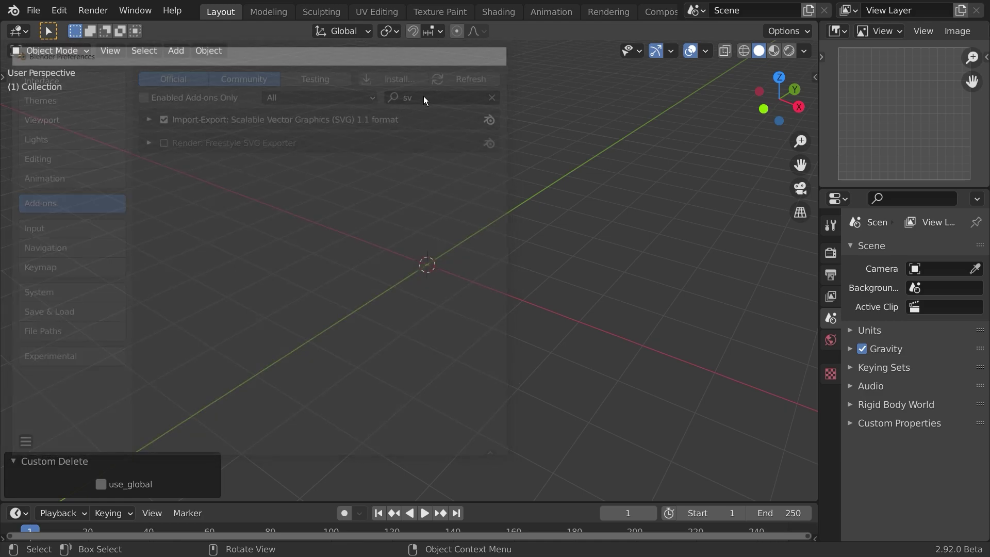
# Import the traced logo file drawing-1.svg from the Desktop as Scalable Vector Graphics
pyautogui.click(33, 10)
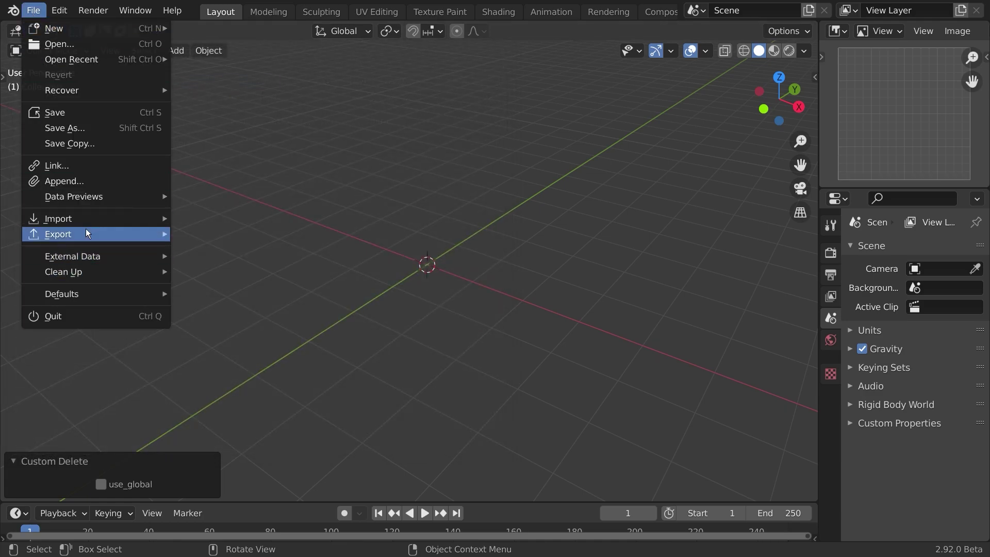
pyautogui.moveTo(86, 218)
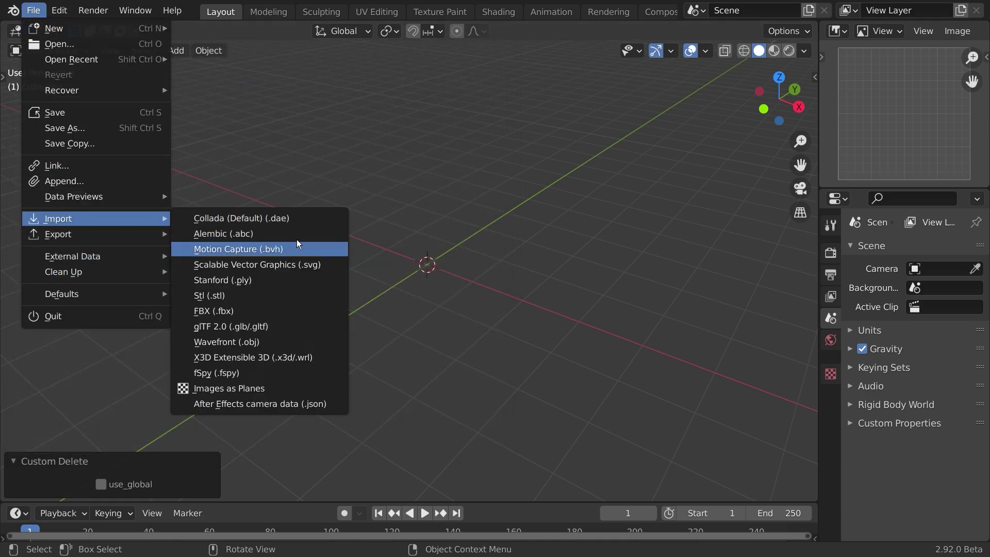
pyautogui.click(285, 265)
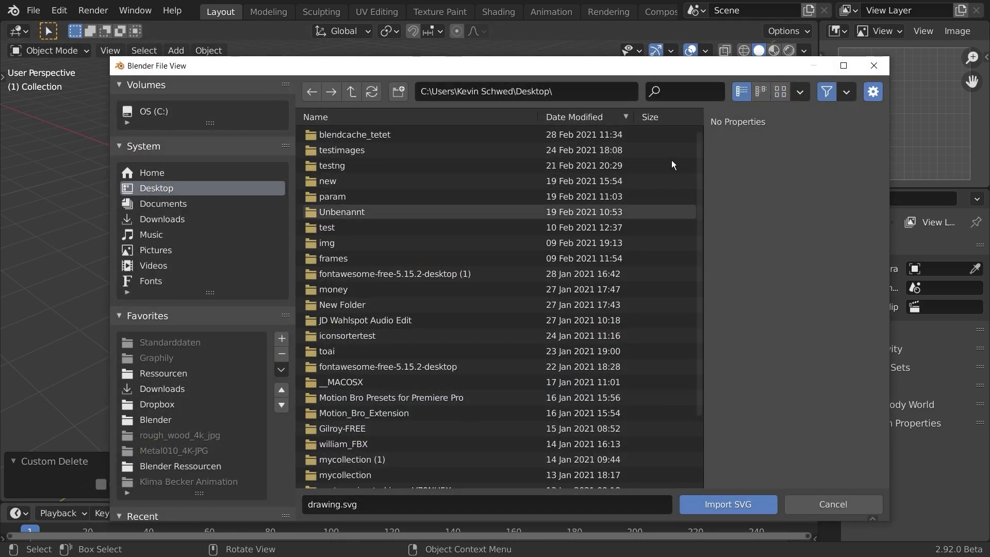
pyautogui.click(674, 93)
pyautogui.write('draw')
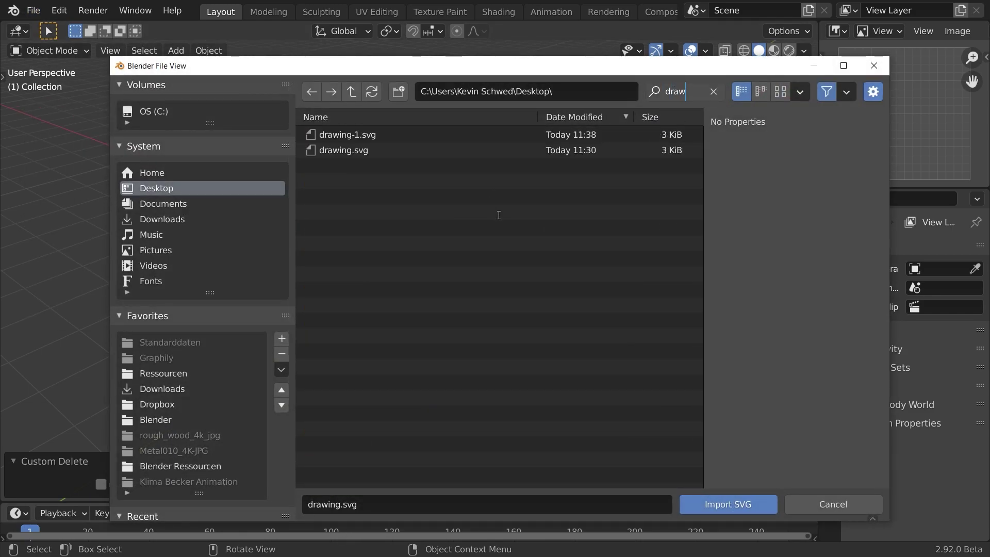
pyautogui.press('Return')
pyautogui.click(368, 140)
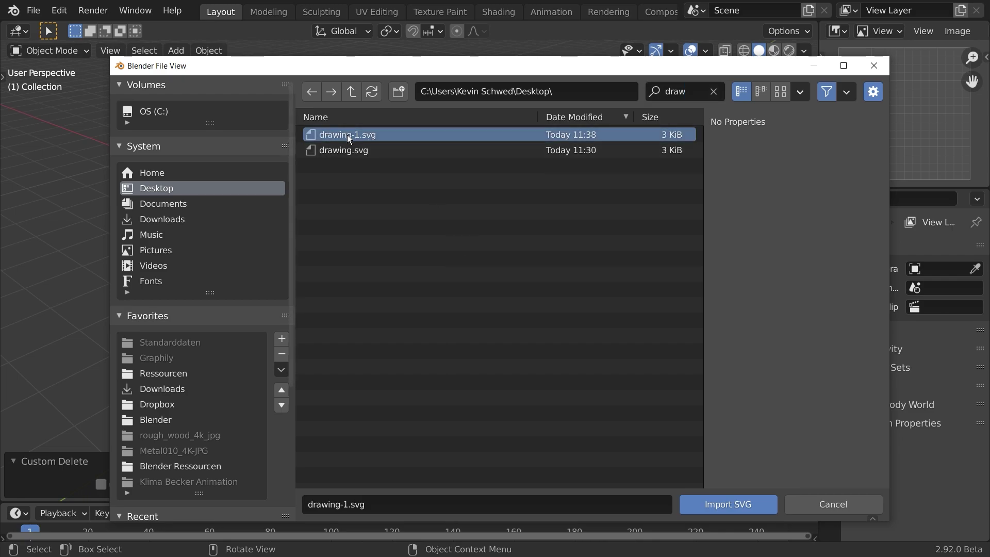
pyautogui.click(750, 502)
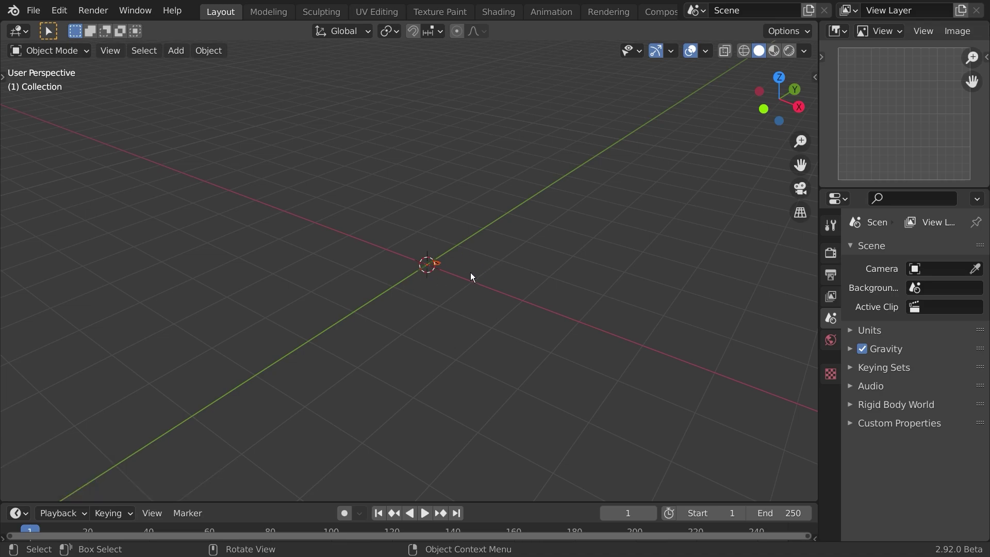
# Scale the imported logo up by about 58 and move it in top view so its middle stripe sits over the world origin
pyautogui.press('s')
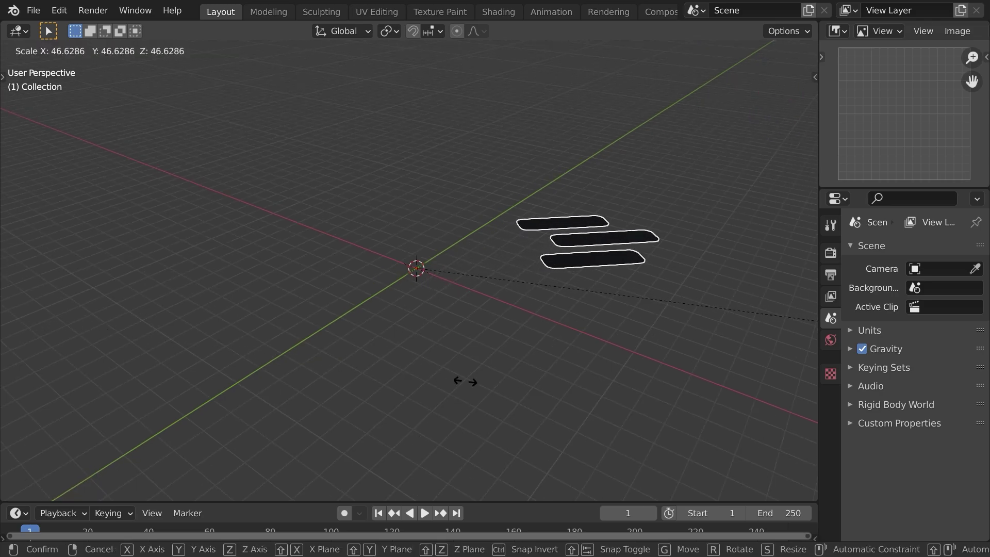
pyautogui.click(613, 393)
pyautogui.press('KP_7')
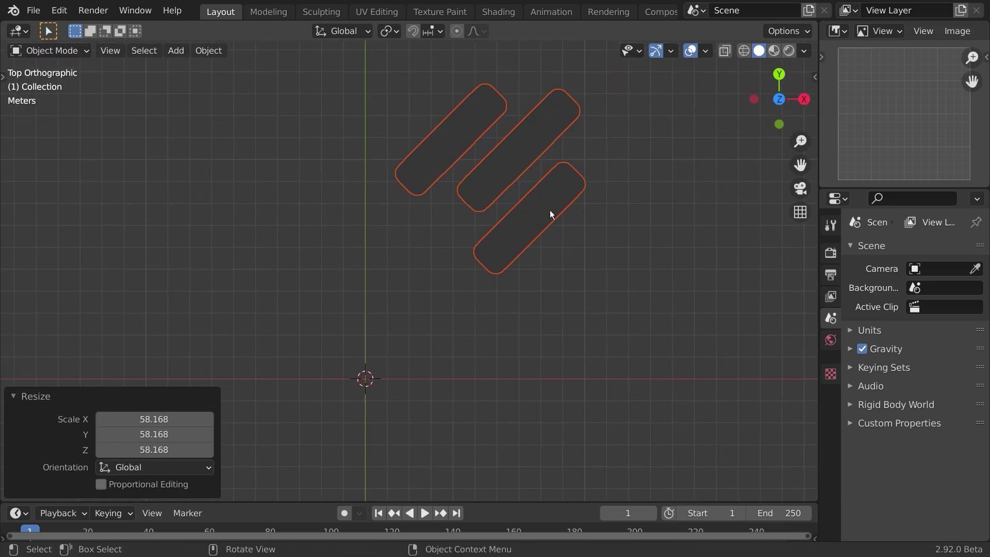
pyautogui.press('g')
pyautogui.click(412, 405)
pyautogui.keyDown('shift'); pyautogui.moveTo(441, 444); pyautogui.dragTo(547, 266, button='middle'); pyautogui.keyUp('shift')
pyautogui.scroll(4, 535, 289)
pyautogui.keyDown('shift'); pyautogui.moveTo(599, 229); pyautogui.dragTo(480, 340, button='middle'); pyautogui.keyUp('shift')
pyautogui.scroll(1, 428, 310)
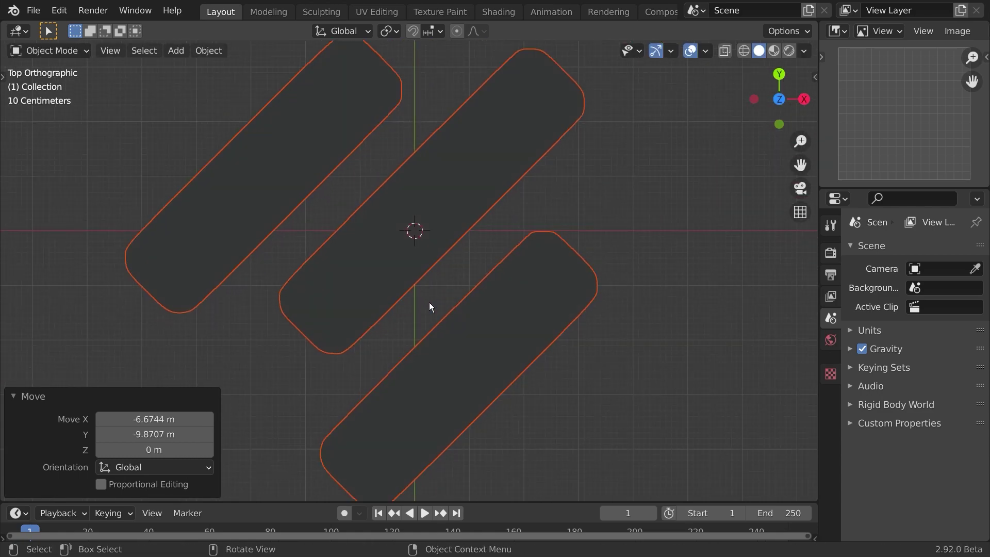
# Examine the logo curve's control points in Edit Mode from the front and top views, ending in Object Mode
pyautogui.click(415, 292)
pyautogui.scroll(-1, 421, 294)
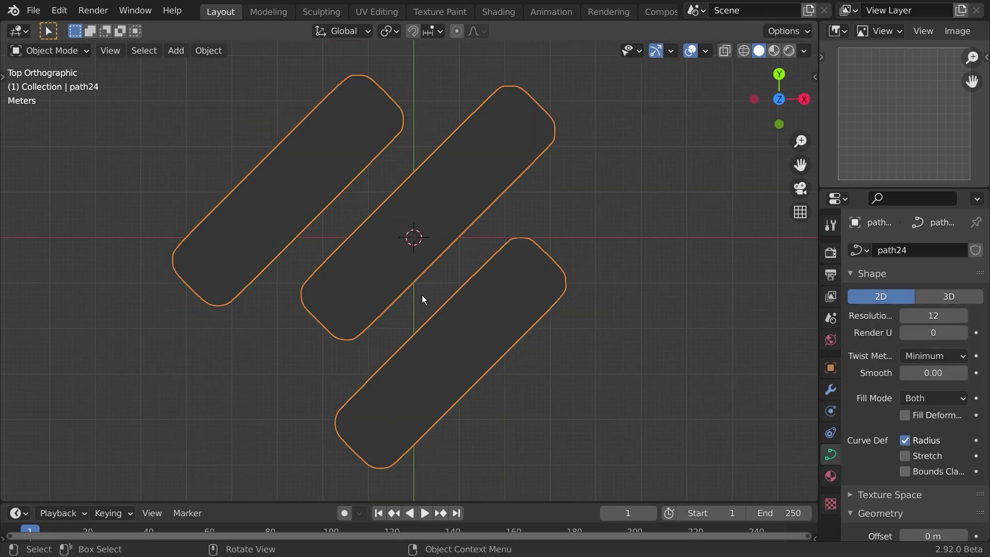
pyautogui.press('Tab')
pyautogui.press('a')
pyautogui.press('a')
pyautogui.moveTo(396, 319); pyautogui.dragTo(389, 286, button='middle')
pyautogui.press('KP_1')
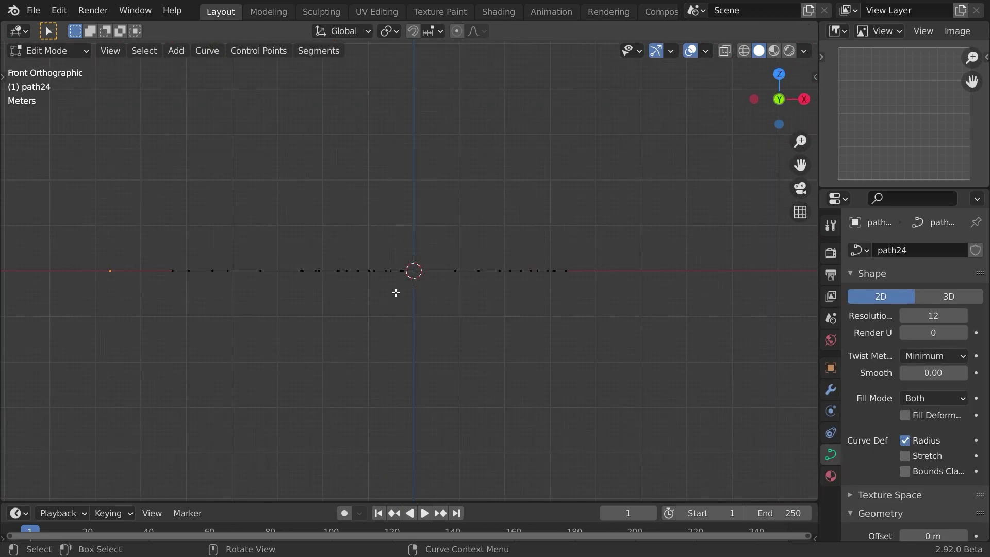
pyautogui.press('KP_7')
pyautogui.press('Tab')
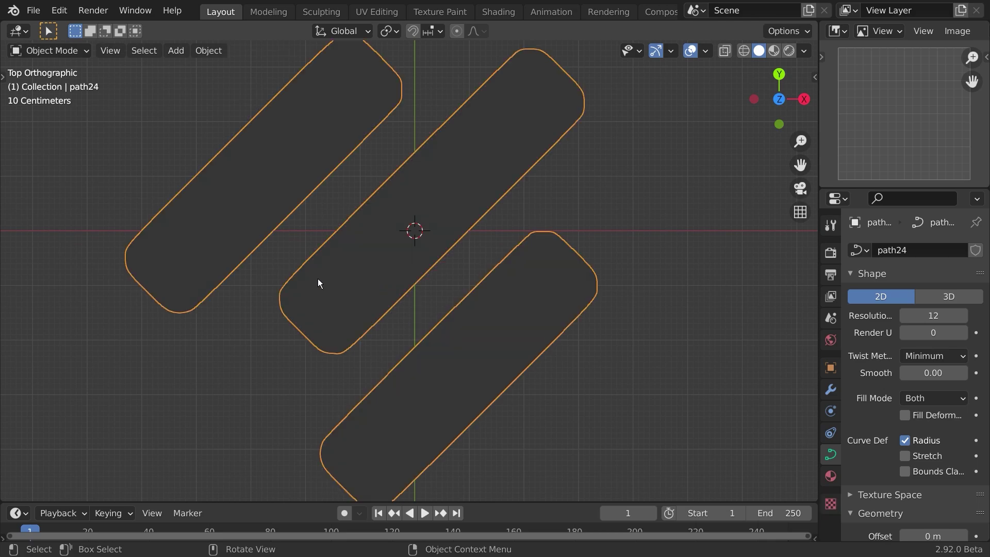
# Convert the logo curve to a mesh and examine its vertices and edges in Edit Mode
pyautogui.click(219, 51)
pyautogui.moveTo(278, 453)
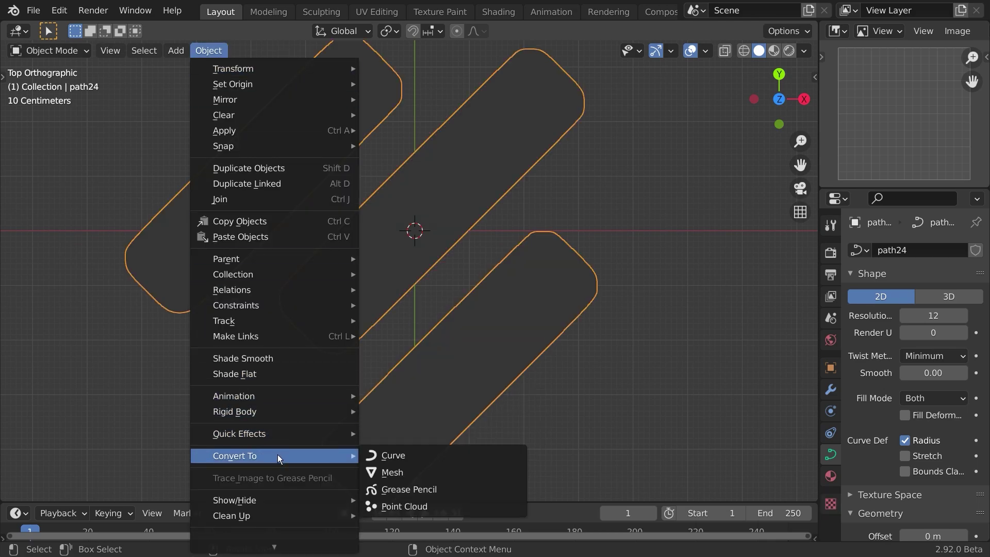
pyautogui.click(416, 474)
pyautogui.press('Tab')
pyautogui.press('a')
pyautogui.scroll(3, 379, 436)
pyautogui.hotkey('alt', 'a')
pyautogui.scroll(-2, 325, 413)
pyautogui.keyDown('shift'); pyautogui.moveTo(365, 429); pyautogui.dragTo(462, 429, button='middle'); pyautogui.keyUp('shift')
pyautogui.keyDown('shift'); pyautogui.moveTo(349, 216); pyautogui.dragTo(351, 293, button='middle'); pyautogui.keyUp('shift')
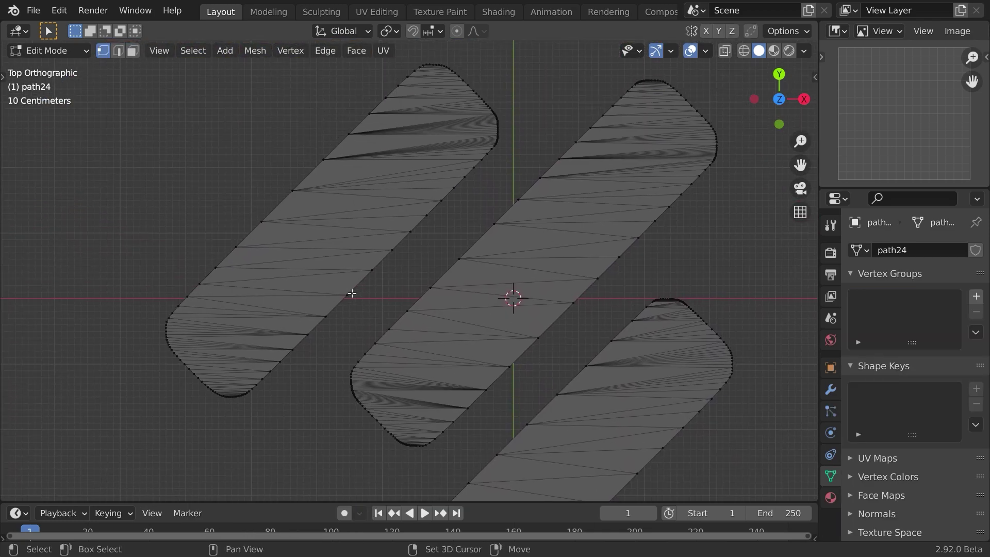
pyautogui.scroll(-2, 449, 393)
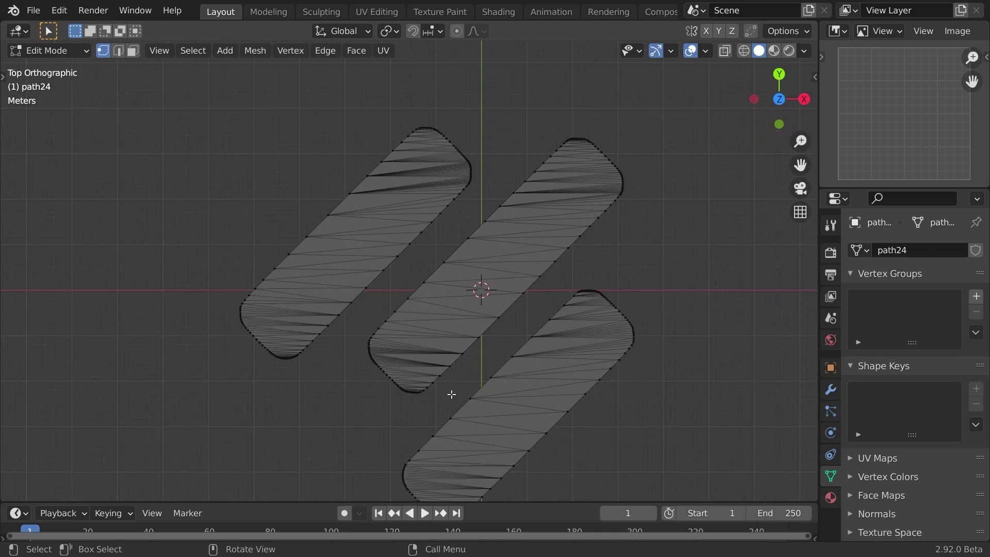
pyautogui.keyDown('shift'); pyautogui.moveTo(391, 290); pyautogui.dragTo(361, 275, button='middle'); pyautogui.keyUp('shift')
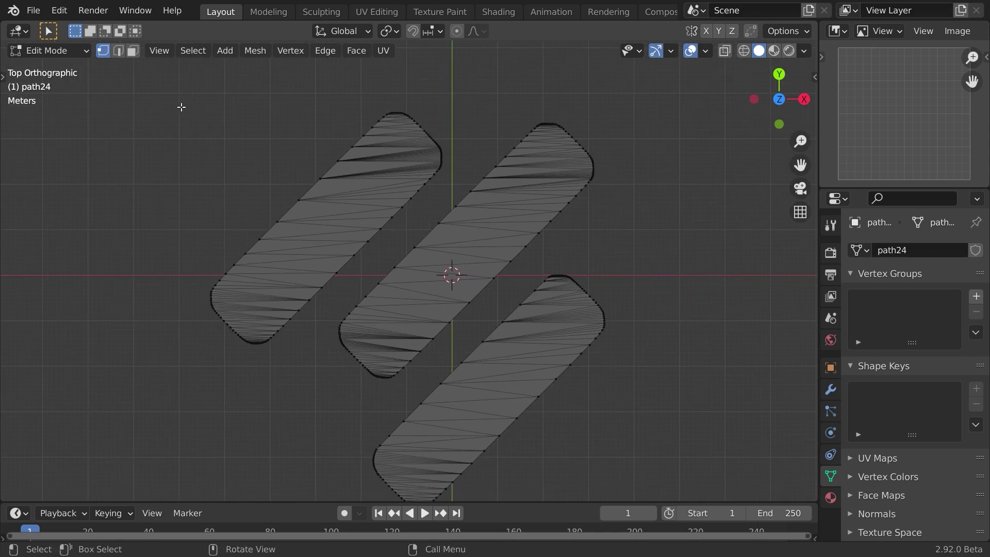
# Select the outer edge loops of all three stripes in edge mode and invert the selection to the inner edges
pyautogui.click(118, 51)
pyautogui.scroll(1, 326, 330)
pyautogui.keyDown('alt'); pyautogui.click(294, 312); pyautogui.keyUp('alt')
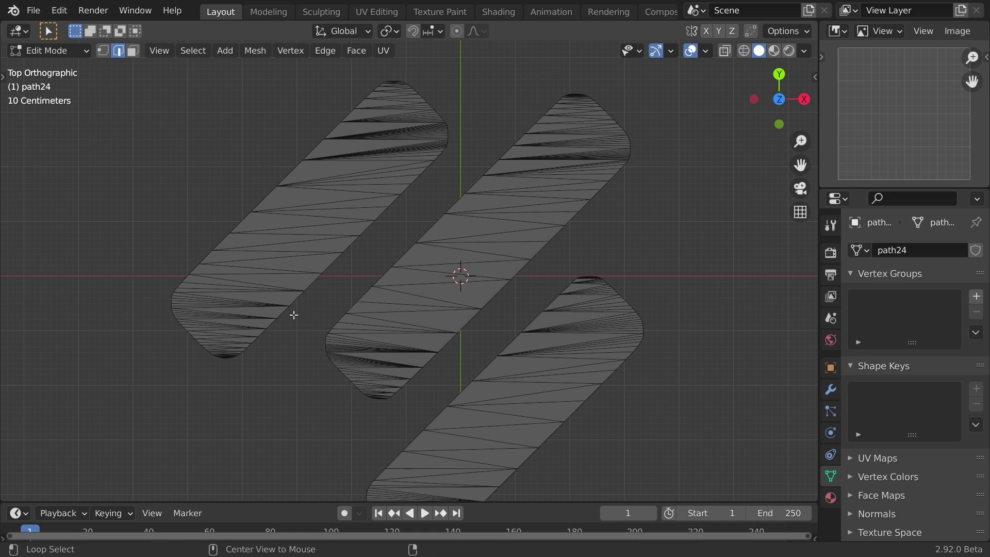
pyautogui.scroll(4, 211, 343)
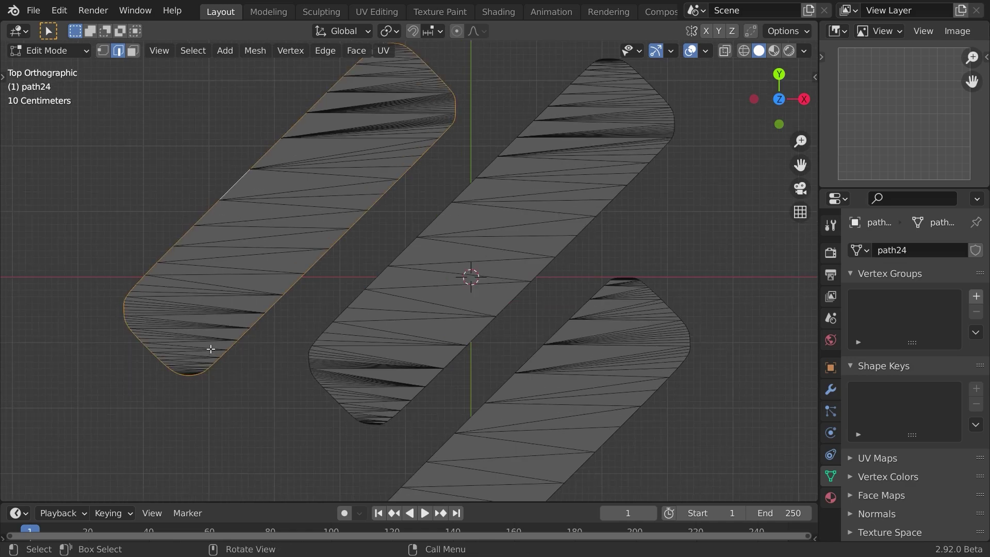
pyautogui.keyDown('shift'); pyautogui.moveTo(374, 143); pyautogui.dragTo(398, 402, button='middle'); pyautogui.keyUp('shift')
pyautogui.keyDown('shift'); pyautogui.moveTo(545, 273); pyautogui.dragTo(444, 255, button='middle'); pyautogui.keyUp('shift')
pyautogui.keyDown('alt'); pyautogui.keyDown('shift'); pyautogui.click(501, 283); pyautogui.keyUp('shift'); pyautogui.keyUp('alt')
pyautogui.keyDown('alt'); pyautogui.keyDown('shift'); pyautogui.click(720, 398); pyautogui.keyUp('shift'); pyautogui.keyUp('alt')
pyautogui.scroll(-3, 690, 436)
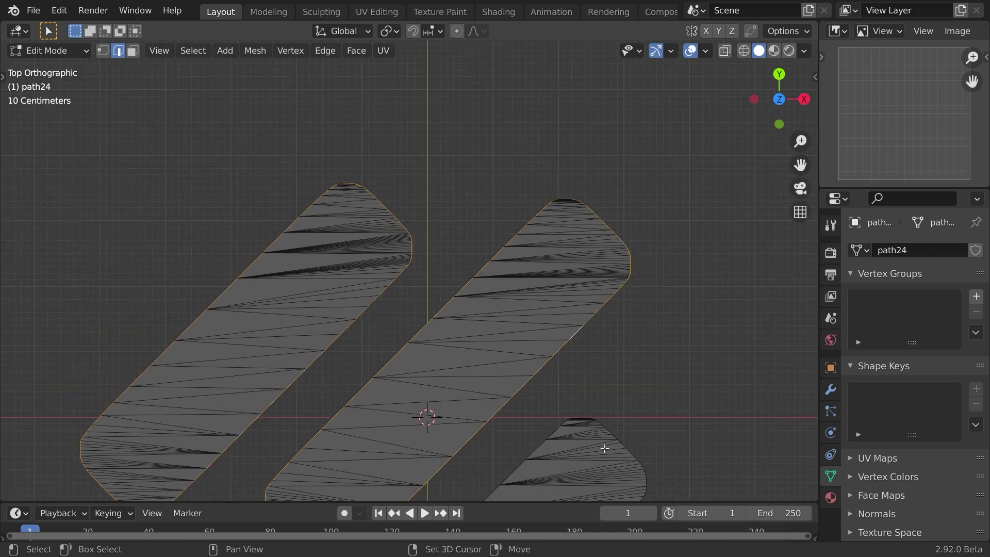
pyautogui.keyDown('shift'); pyautogui.moveTo(603, 449); pyautogui.dragTo(512, 234, button='middle'); pyautogui.keyUp('shift')
pyautogui.keyDown('alt'); pyautogui.keyDown('shift'); pyautogui.click(367, 318); pyautogui.keyUp('shift'); pyautogui.keyUp('alt')
pyautogui.keyDown('alt'); pyautogui.keyDown('shift'); pyautogui.click(445, 376); pyautogui.keyUp('shift'); pyautogui.keyUp('alt')
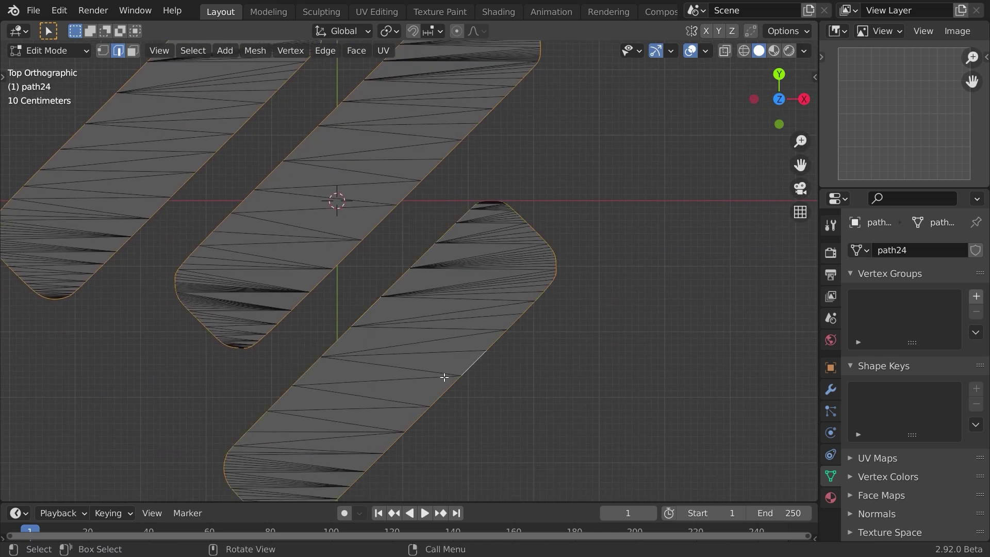
pyautogui.hotkey('ctrl', 'i')
pyautogui.press('KP_Decimal')
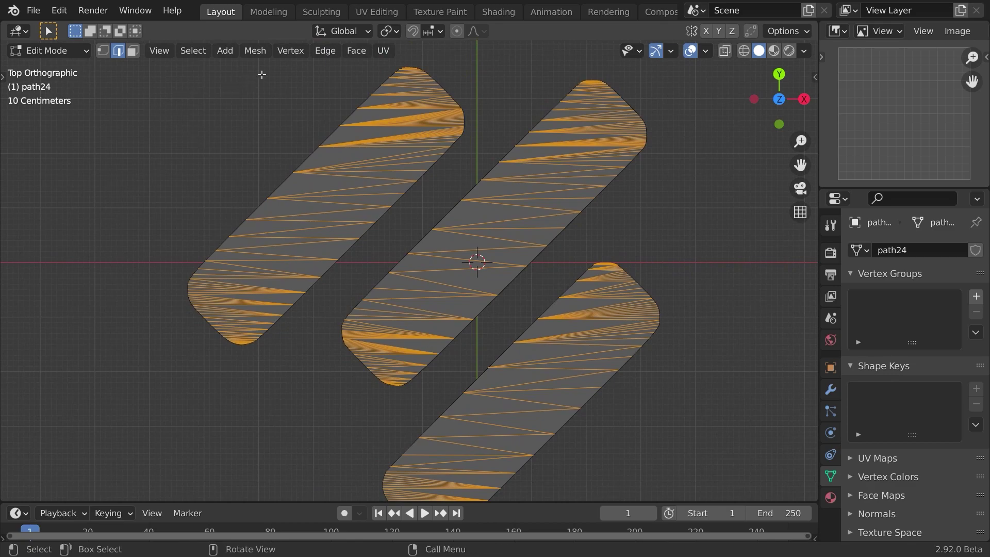
# Turn on the Screencast Keys display in the viewport
pyautogui.press('n')
pyautogui.click(810, 412)
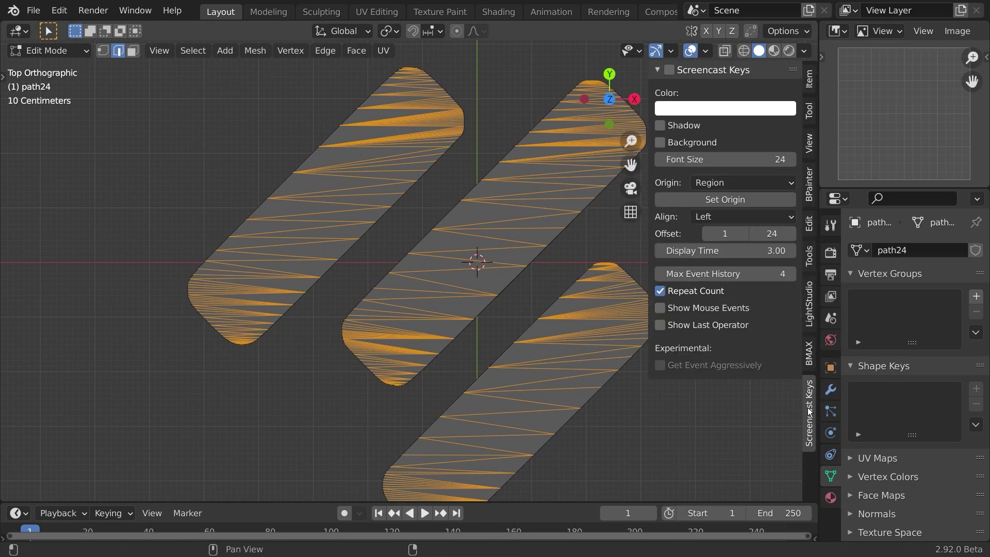
pyautogui.press('n')
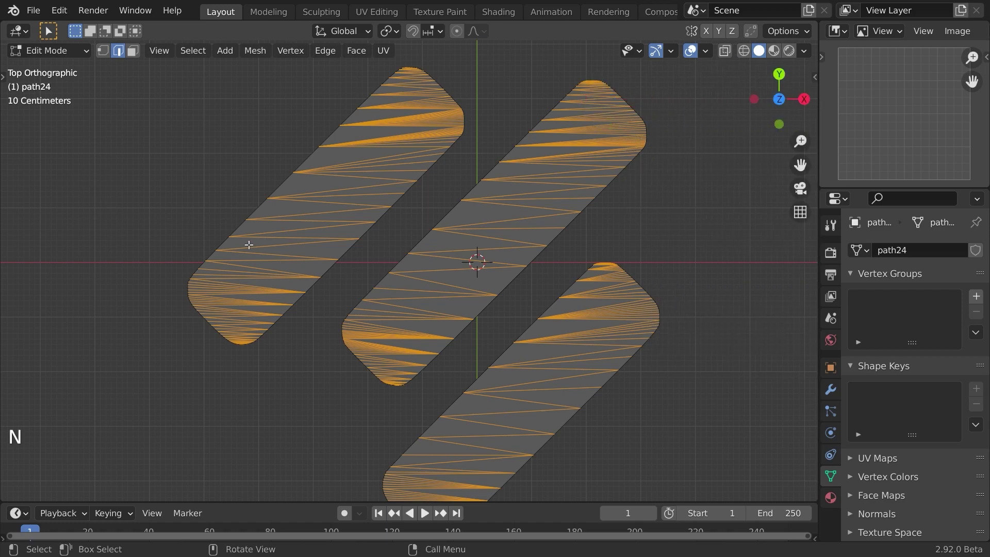
# Delete the selected inner edges of the three stripes, check the remaining outline loops and return to Object Mode
pyautogui.press('x')
pyautogui.click(252, 211)
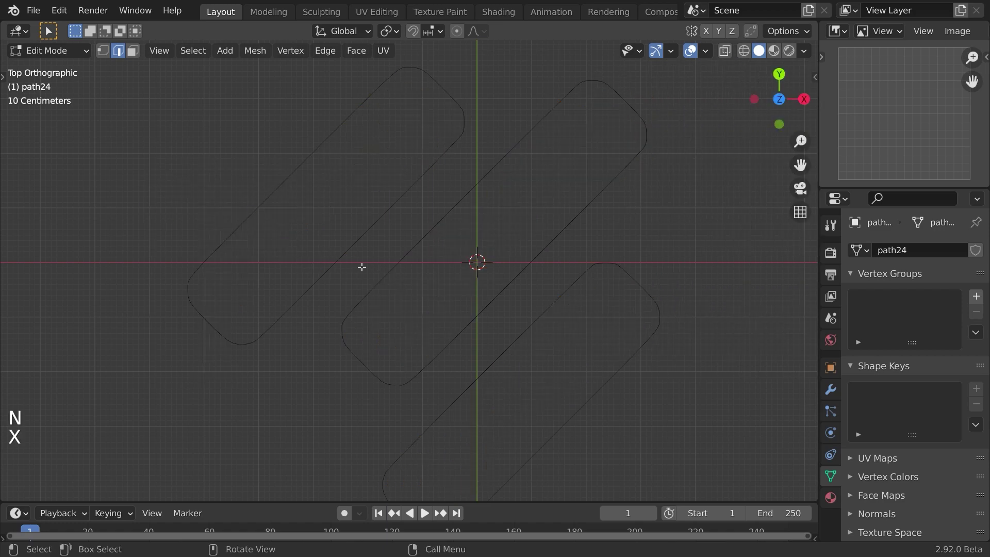
pyautogui.keyDown('alt'); pyautogui.click(357, 245); pyautogui.keyUp('alt')
pyautogui.keyDown('alt'); pyautogui.click(399, 252); pyautogui.keyUp('alt')
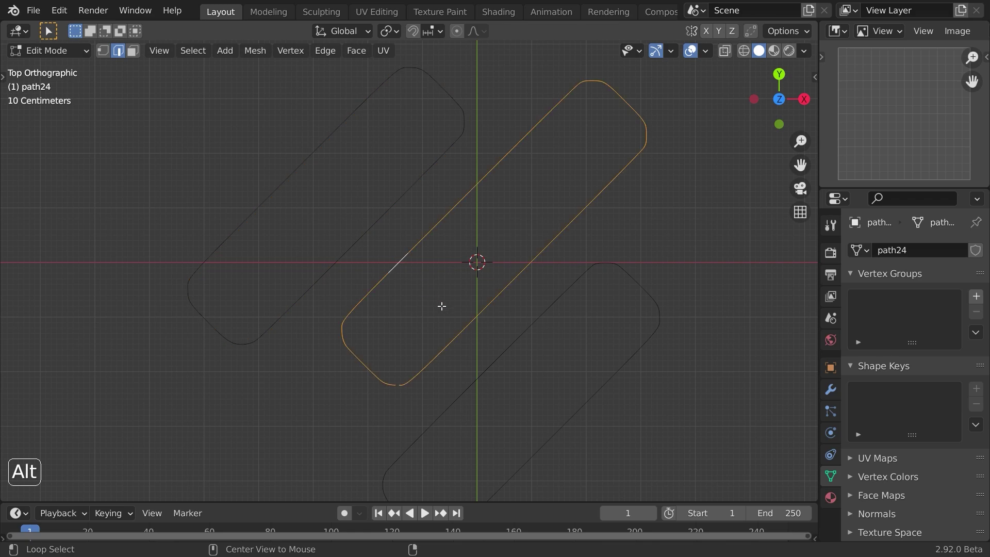
pyautogui.keyDown('alt'); pyautogui.click(509, 351); pyautogui.keyUp('alt')
pyautogui.keyDown('shift'); pyautogui.moveTo(458, 357); pyautogui.dragTo(378, 292, button='middle'); pyautogui.keyUp('shift')
pyautogui.press('Tab')
# Convert the stripe outline mesh to a curve and check its points in Edit Mode
pyautogui.keyDown('shift'); pyautogui.moveTo(470, 337); pyautogui.dragTo(535, 420, button='middle'); pyautogui.keyUp('shift')
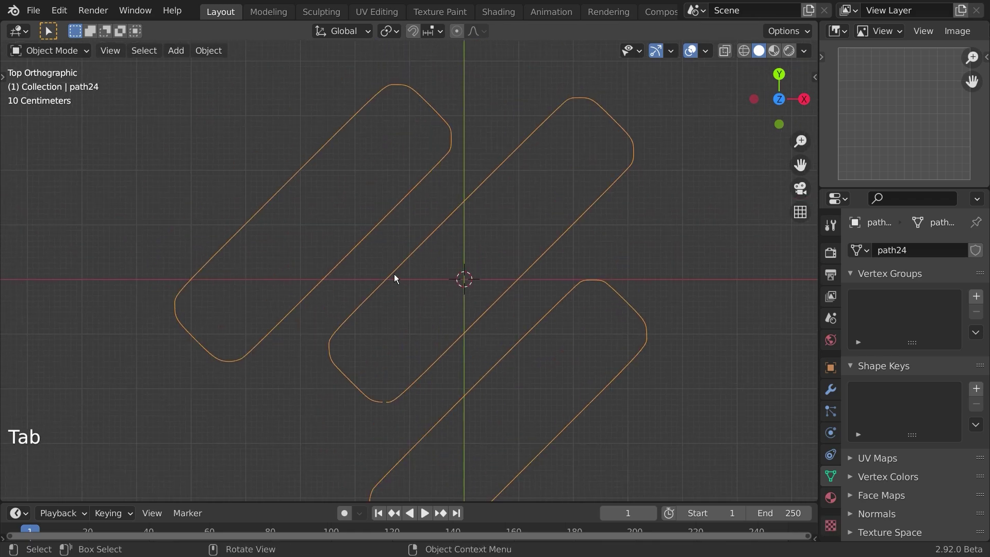
pyautogui.click(206, 52)
pyautogui.moveTo(262, 453)
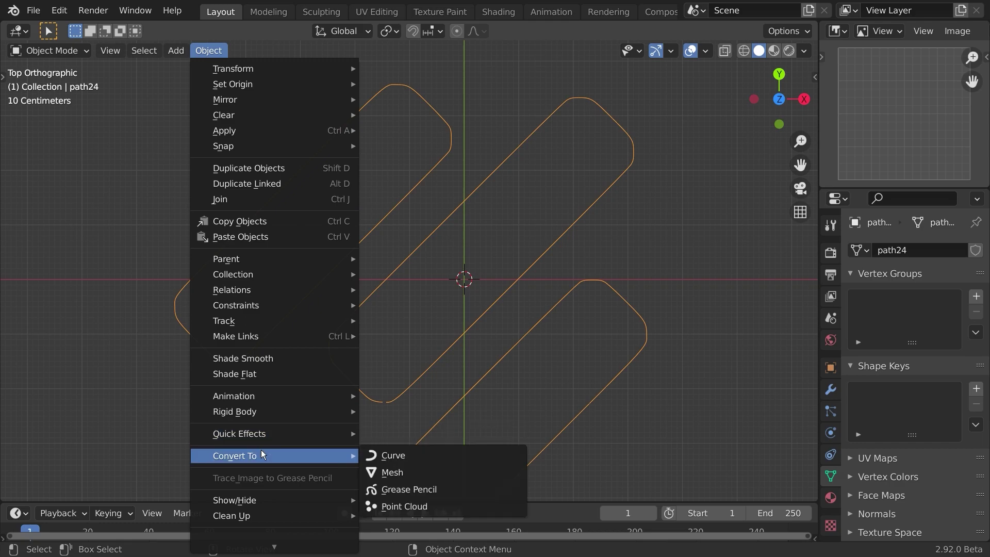
pyautogui.click(426, 456)
pyautogui.press('Tab')
pyautogui.press('a')
pyautogui.press('a')
pyautogui.press('a')
pyautogui.press('Tab')
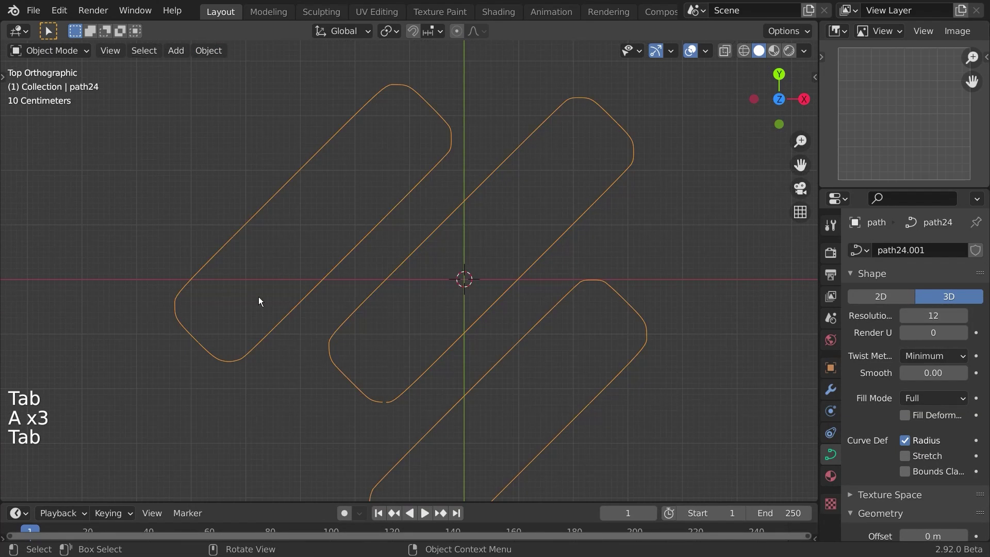
# Search the add-on preferences for "simp" and check whether the Simplify Curves+ add-on is enabled
pyautogui.keyDown('shift'); pyautogui.moveTo(234, 258); pyautogui.dragTo(236, 244, button='middle'); pyautogui.keyUp('shift')
pyautogui.click(60, 11)
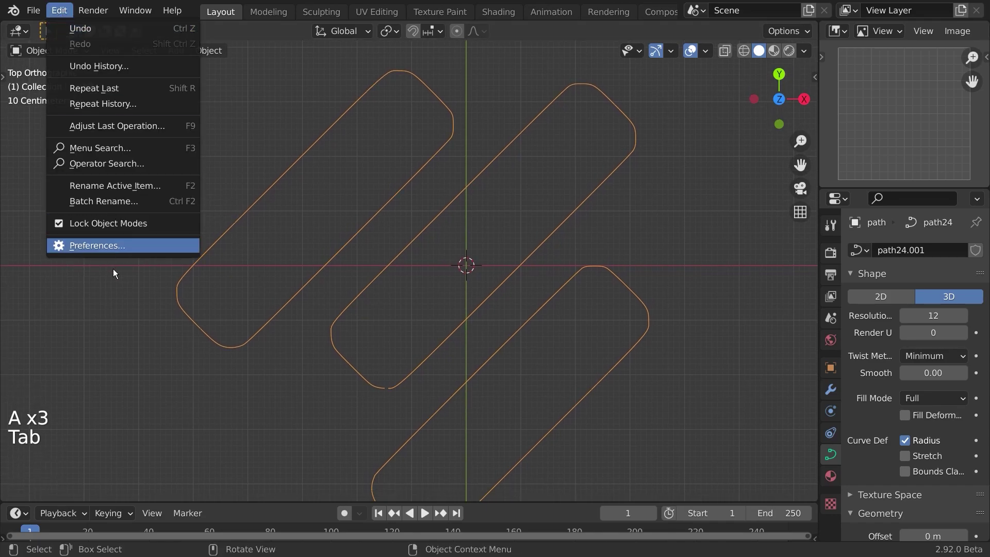
pyautogui.click(111, 246)
pyautogui.click(422, 103)
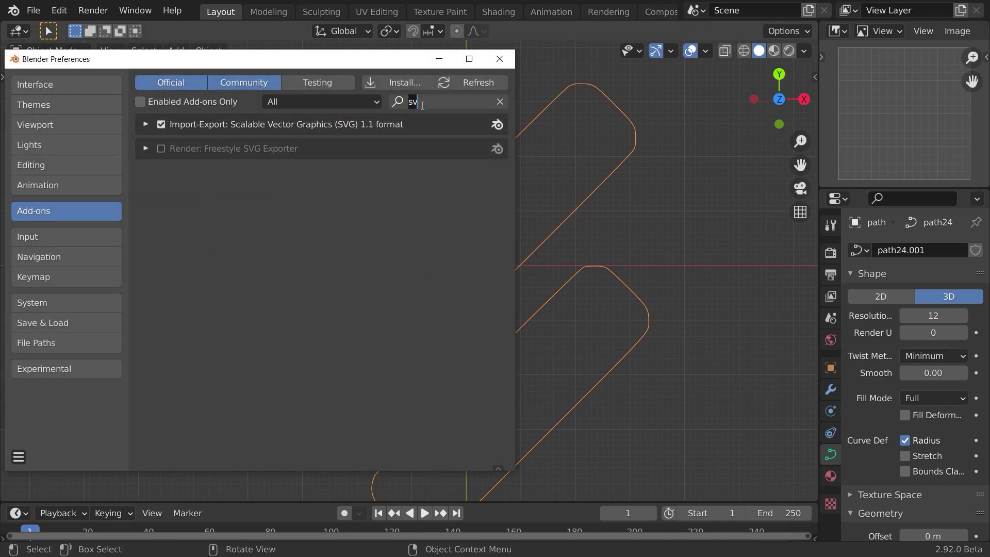
pyautogui.write('simp')
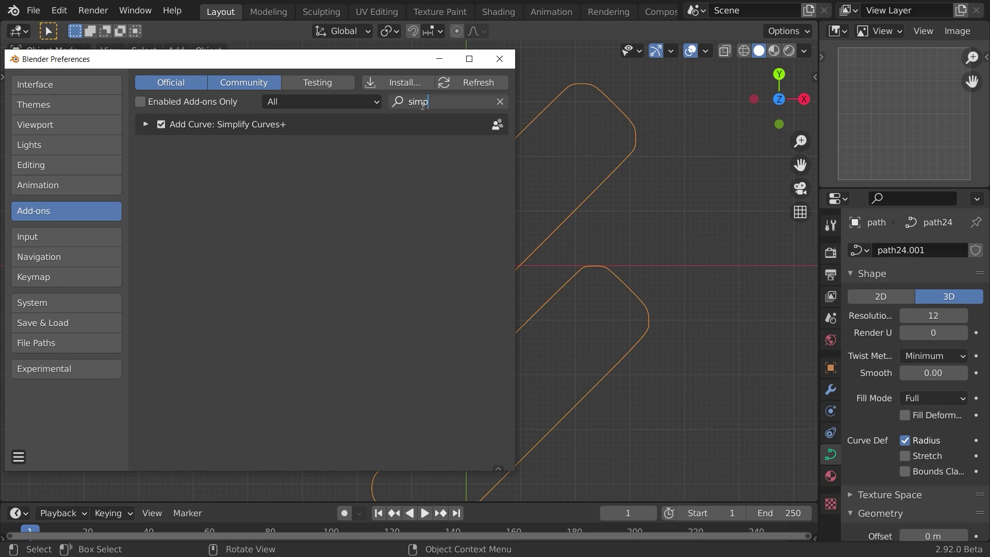
pyautogui.press('Return')
pyautogui.click(145, 125)
pyautogui.click(145, 125)
pyautogui.click(499, 59)
# Check the outline curve's dense points in Edit Mode and run Simplify Curves on it in Object Mode
pyautogui.press('Tab')
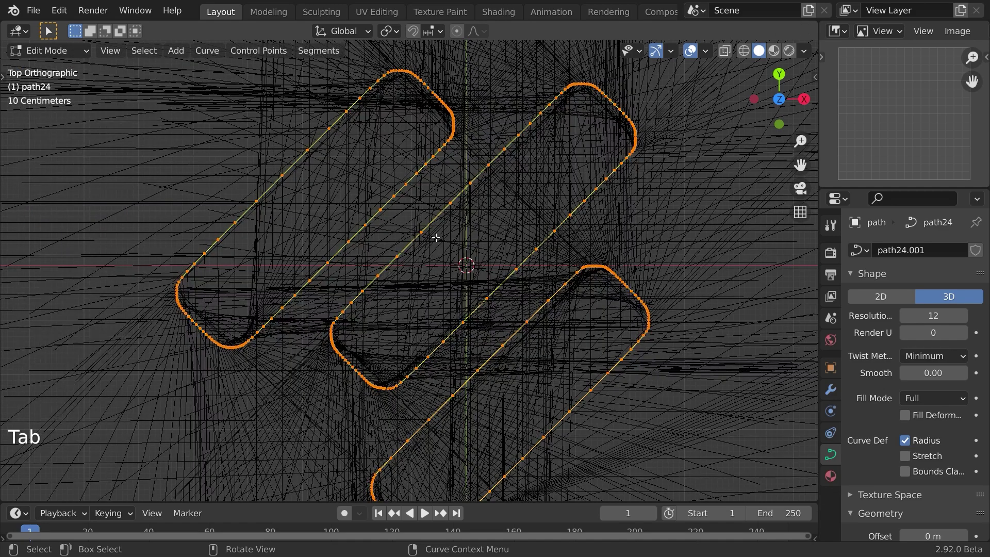
pyautogui.press('Tab')
pyautogui.keyDown('shift'); pyautogui.moveTo(273, 351); pyautogui.dragTo(295, 330, button='middle'); pyautogui.keyUp('shift')
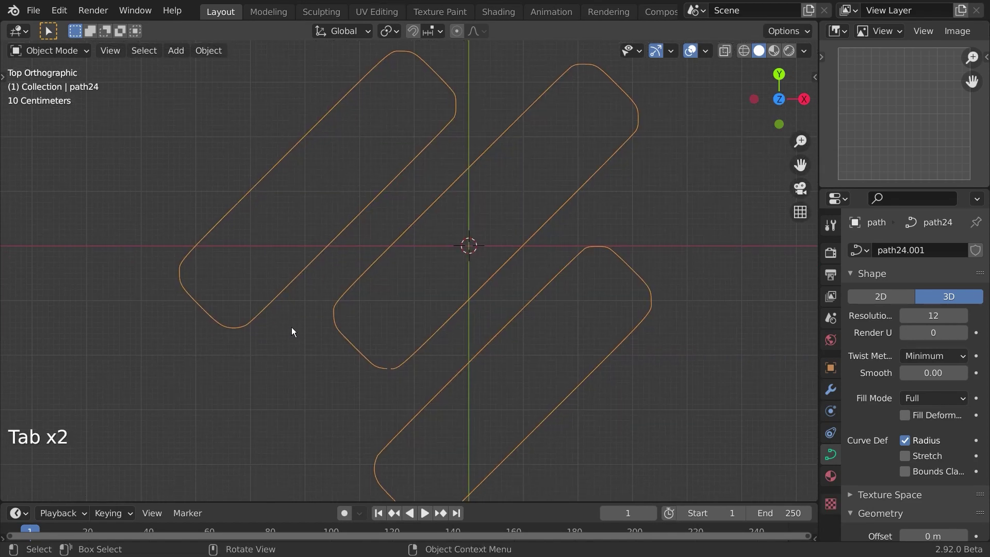
pyautogui.press('F3')
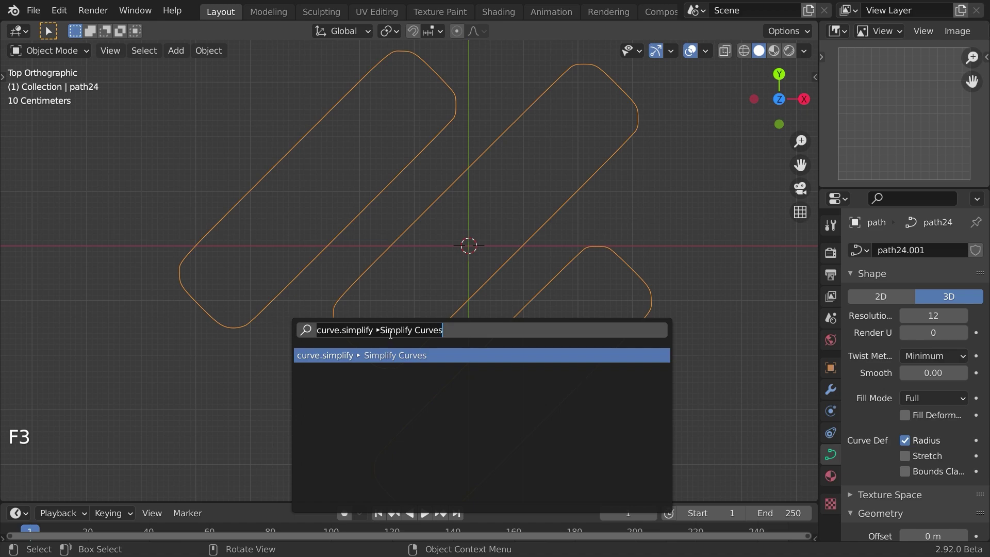
pyautogui.click(405, 361)
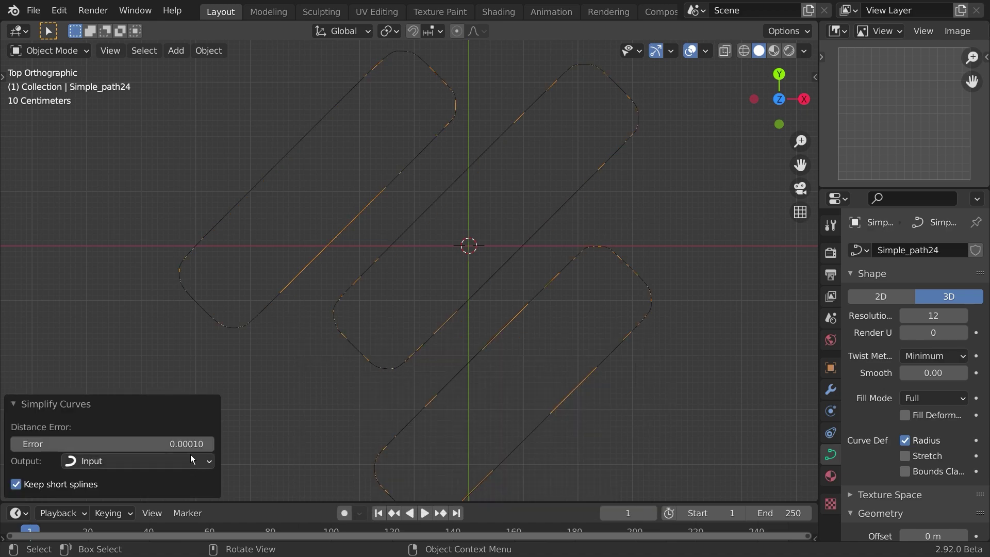
# Try a Simplify Curves distance error of 0.0015, and return the error to 0.0001
pyautogui.keyDown('shift'); pyautogui.moveTo(129, 449); pyautogui.dragTo(155, 448); pyautogui.keyUp('shift')
pyautogui.click(146, 449)
pyautogui.moveTo(41, 444); pyautogui.dragTo(64, 451)
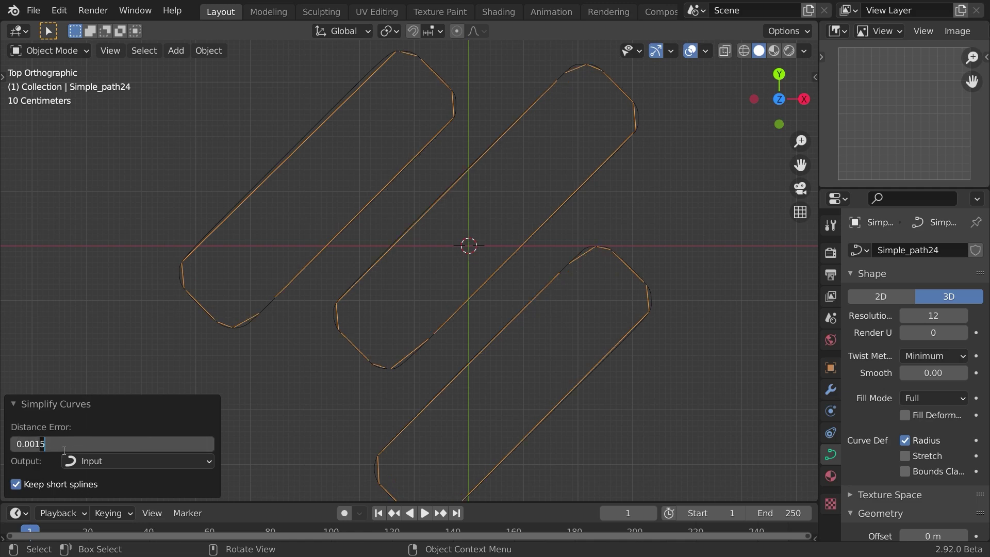
pyautogui.press('BackSpace')
pyautogui.press('BackSpace')
pyautogui.write('01')
pyautogui.press('Return')
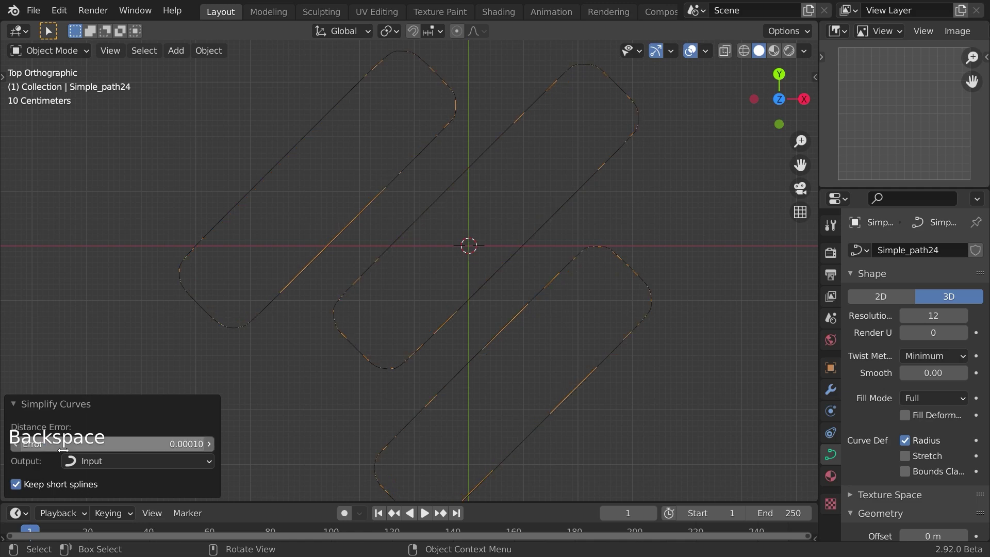
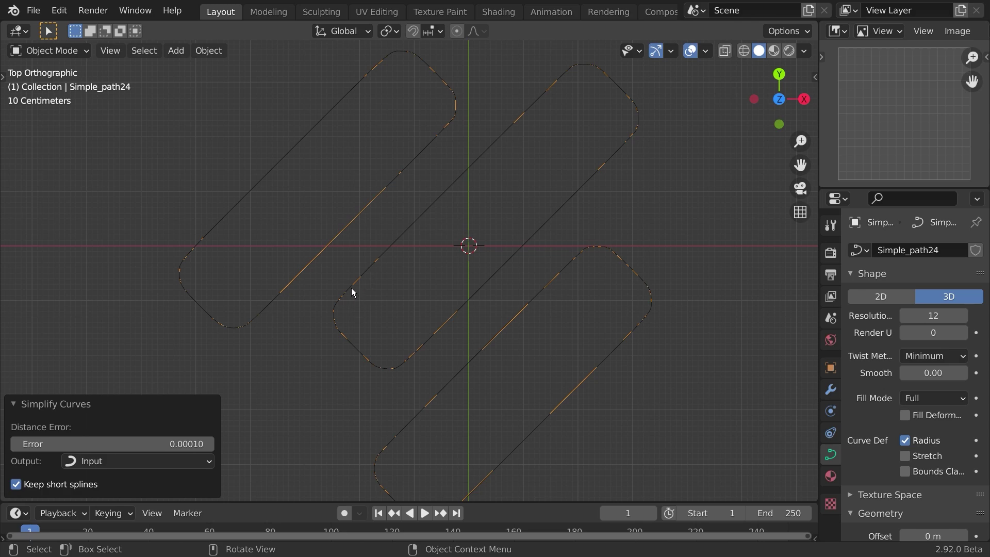
# Delete the original dense path24 outline curve and select the simplified curve
pyautogui.hotkey('ctrl', 'z')
pyautogui.press('g')
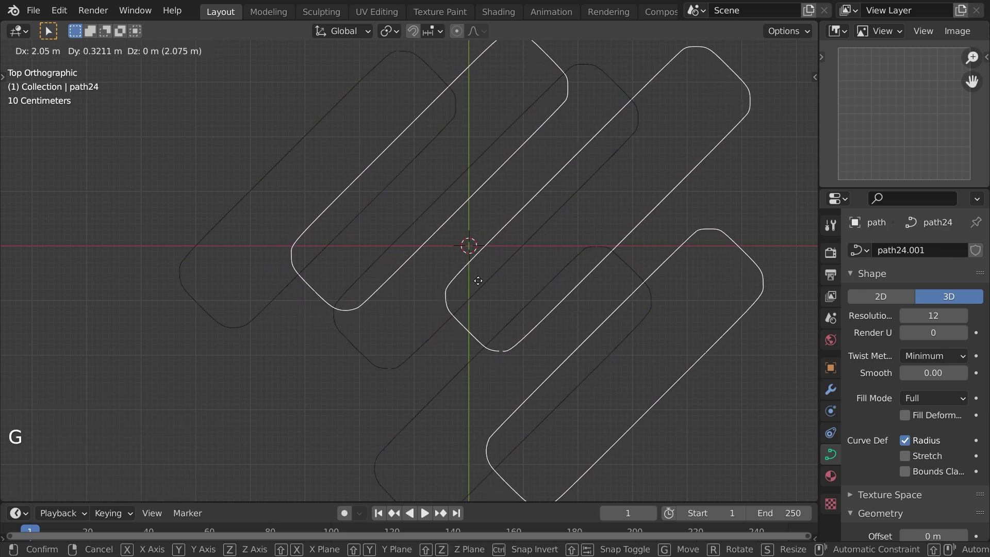
pyautogui.rightClick(465, 295)
pyautogui.press('Tab')
pyautogui.press('Tab')
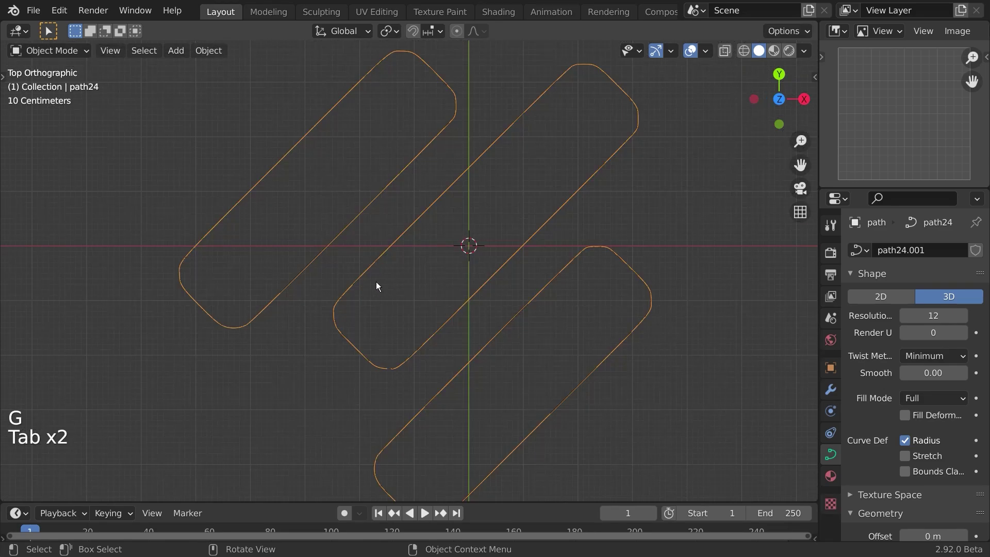
pyautogui.press('x')
pyautogui.click(397, 288)
pyautogui.click(376, 277)
# Examine the control points of the simplified stripe curve in Edit Mode and return to Object Mode
pyautogui.press('Tab')
pyautogui.press('a')
pyautogui.press('a')
pyautogui.scroll(2, 259, 366)
pyautogui.keyDown('shift'); pyautogui.moveTo(404, 305); pyautogui.dragTo(380, 360, button='middle'); pyautogui.keyUp('shift')
pyautogui.keyDown('shift'); pyautogui.moveTo(418, 195); pyautogui.dragTo(390, 300, button='middle'); pyautogui.keyUp('shift')
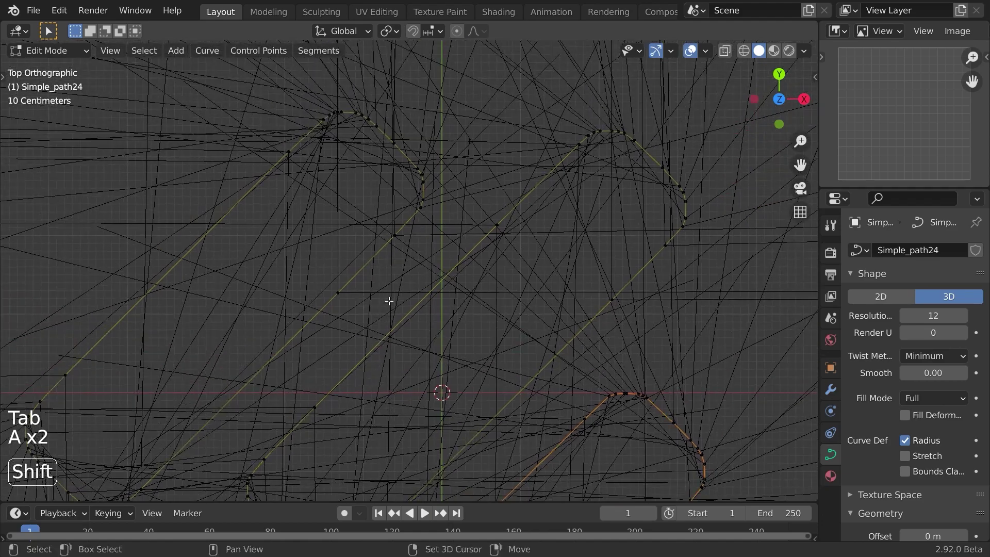
pyautogui.scroll(-3, 400, 312)
pyautogui.press('Tab')
pyautogui.keyDown('shift'); pyautogui.moveTo(482, 364); pyautogui.dragTo(475, 257, button='middle'); pyautogui.keyUp('shift')
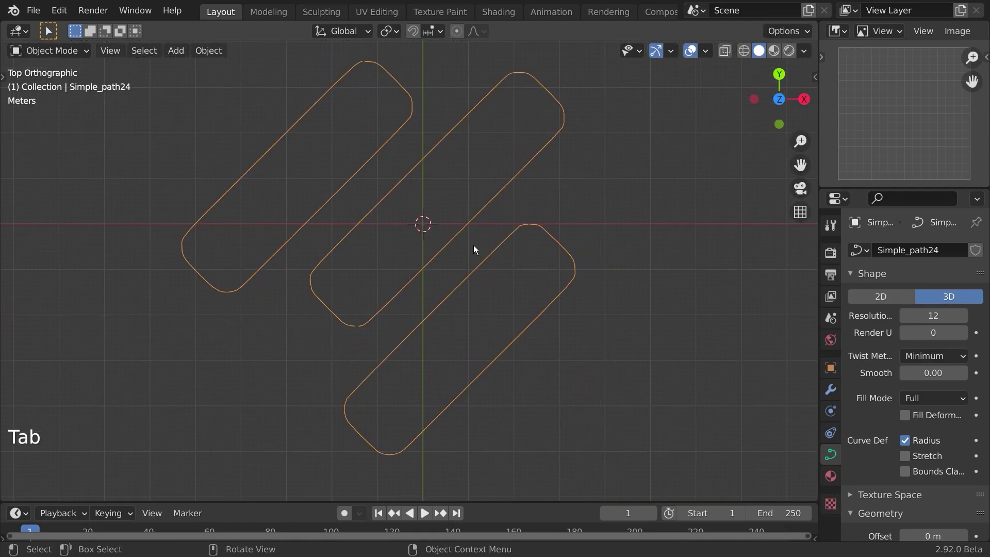
# Convert the simplified stripe curve to a mesh and switch to vertex selection in Edit Mode
pyautogui.click(210, 42)
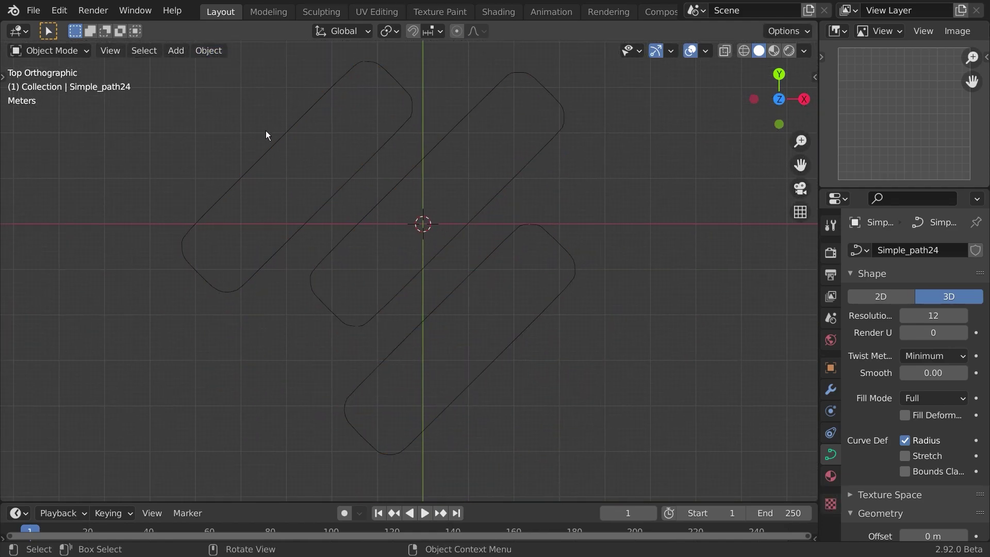
pyautogui.click(274, 143)
pyautogui.click(206, 54)
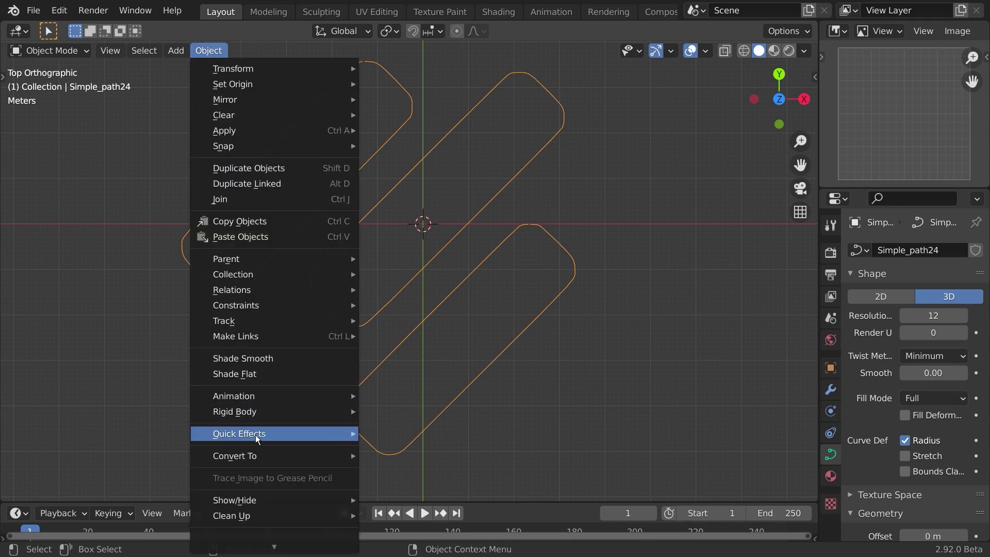
pyautogui.moveTo(268, 454)
pyautogui.click(414, 474)
pyautogui.press('Tab')
pyautogui.scroll(3, 385, 433)
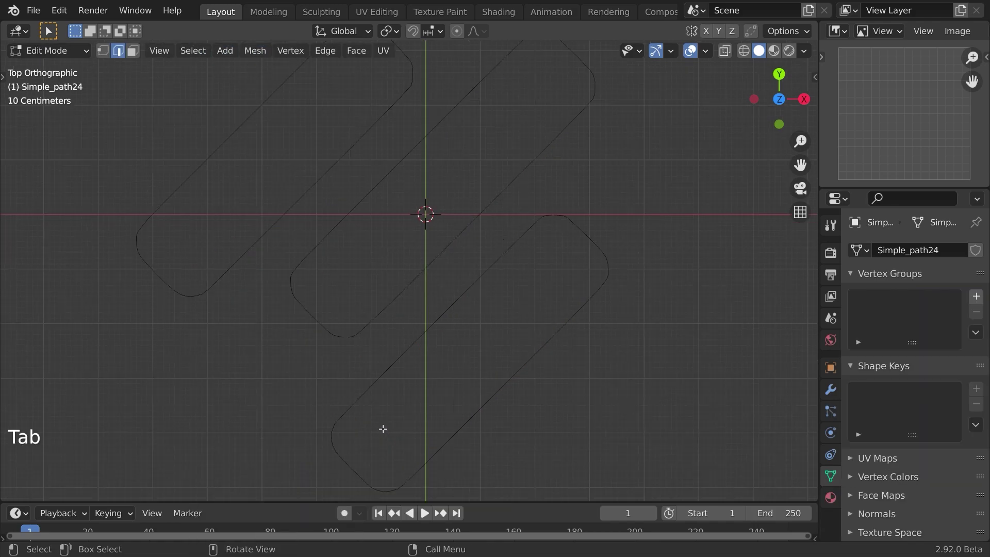
pyautogui.click(364, 338)
pyautogui.keyDown('shift'); pyautogui.moveTo(363, 379); pyautogui.dragTo(394, 343, button='middle'); pyautogui.keyUp('shift')
pyautogui.scroll(3, 394, 342)
pyautogui.click(102, 50)
pyautogui.click(315, 372)
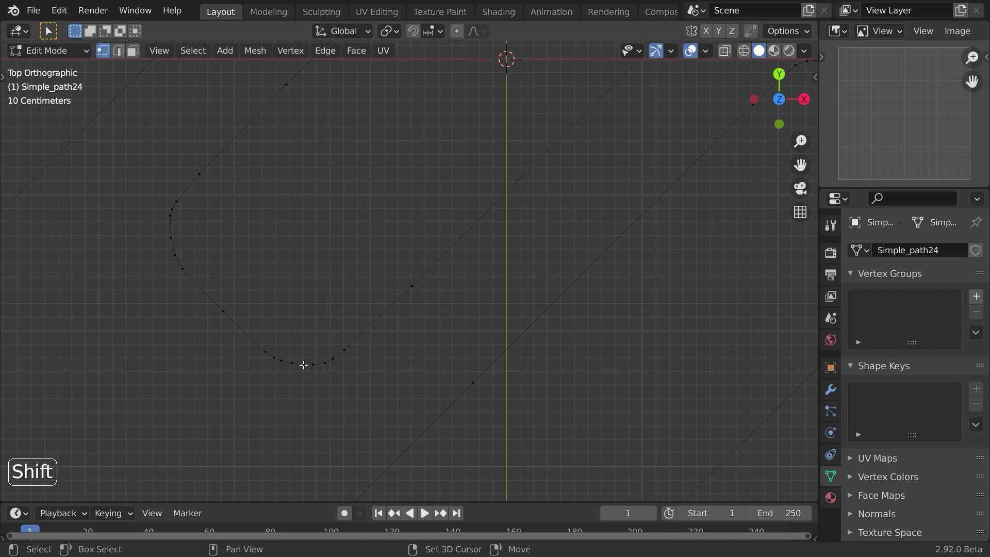
# Rip the lowest stripe's outline at the vertex beside its lower rounded corner and slide the loose end along its edge to open a gap
pyautogui.scroll(-6, 312, 381)
pyautogui.keyDown('shift'); pyautogui.moveTo(230, 287); pyautogui.dragTo(298, 337, button='middle'); pyautogui.keyUp('shift')
pyautogui.scroll(4, 325, 255)
pyautogui.keyDown('shift'); pyautogui.moveTo(293, 191); pyautogui.dragTo(239, 375, button='middle'); pyautogui.keyUp('shift')
pyautogui.keyDown('shift'); pyautogui.moveTo(444, 410); pyautogui.dragTo(277, 53, button='middle'); pyautogui.keyUp('shift')
pyautogui.keyDown('shift'); pyautogui.moveTo(363, 343); pyautogui.dragTo(390, 248, button='middle'); pyautogui.keyUp('shift')
pyautogui.click(402, 404)
pyautogui.scroll(-4, 462, 340)
pyautogui.keyDown('shift'); pyautogui.moveTo(500, 339); pyautogui.dragTo(475, 370, button='middle'); pyautogui.keyUp('shift')
pyautogui.scroll(3, 476, 363)
pyautogui.keyDown('shift'); pyautogui.moveTo(381, 439); pyautogui.dragTo(380, 434, button='middle'); pyautogui.keyUp('shift')
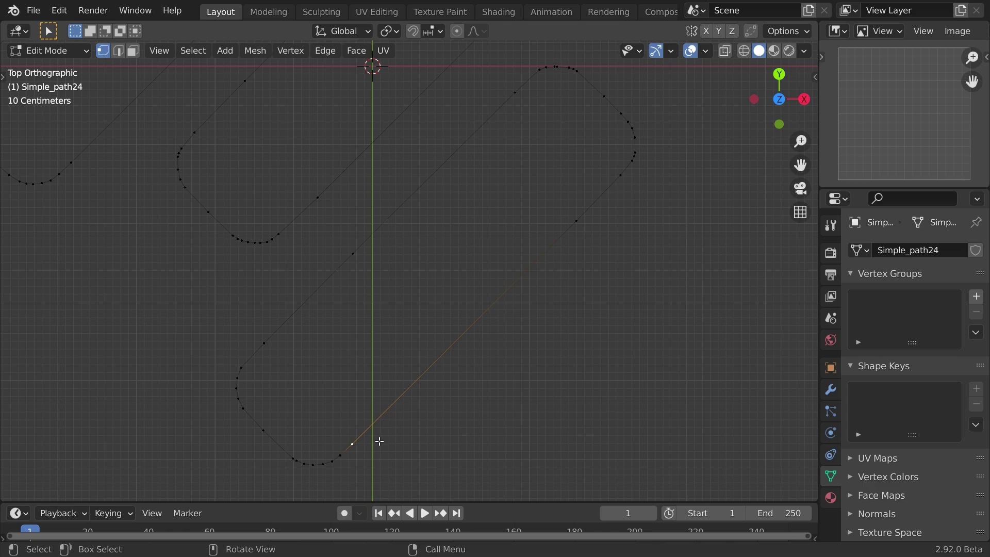
pyautogui.scroll(1, 396, 448)
pyautogui.keyDown('shift'); pyautogui.moveTo(398, 475); pyautogui.dragTo(406, 413, button='middle'); pyautogui.keyUp('shift')
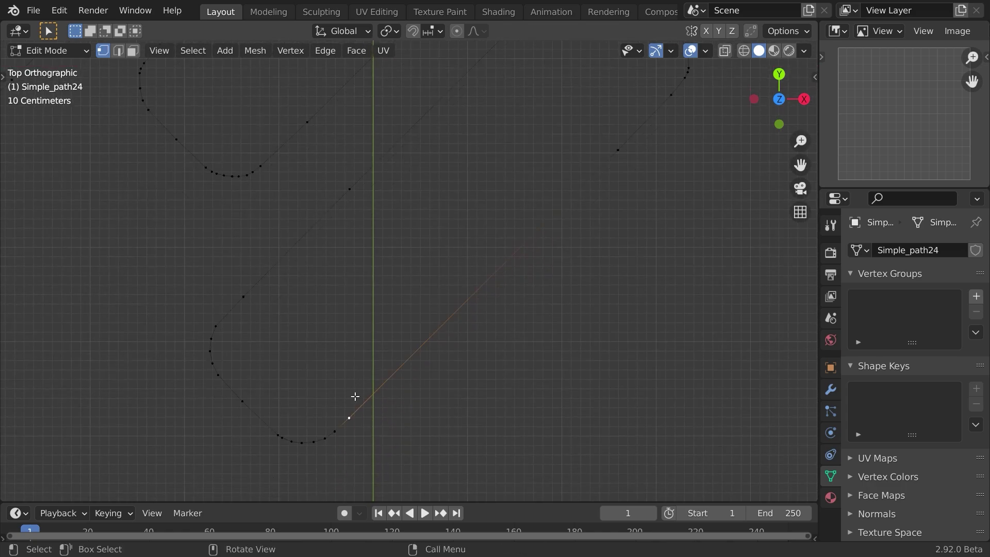
pyautogui.scroll(3, 372, 416)
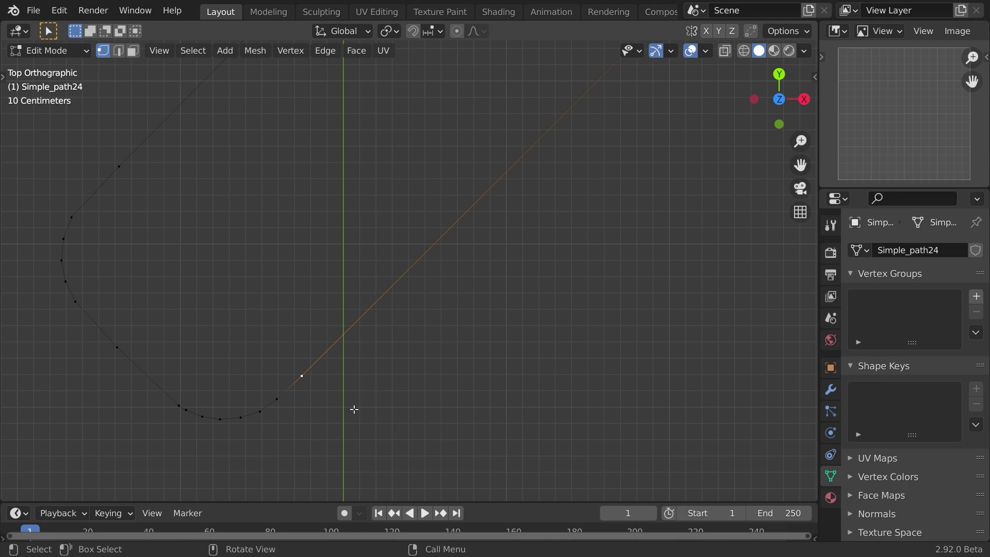
pyautogui.press('v')
pyautogui.rightClick(431, 343)
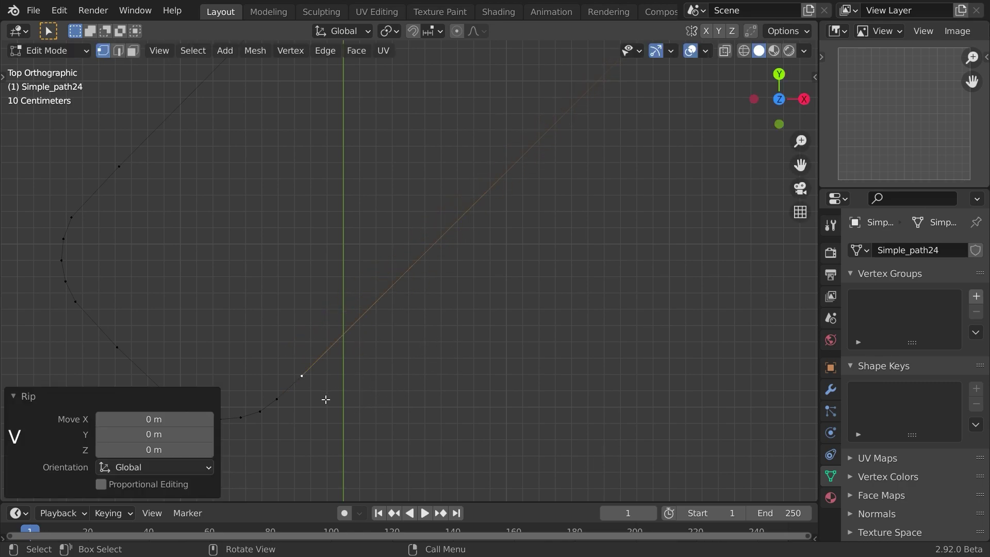
pyautogui.press('g')
pyautogui.press('g')
pyautogui.click(380, 376)
pyautogui.press('Tab')
pyautogui.scroll(-4, 385, 387)
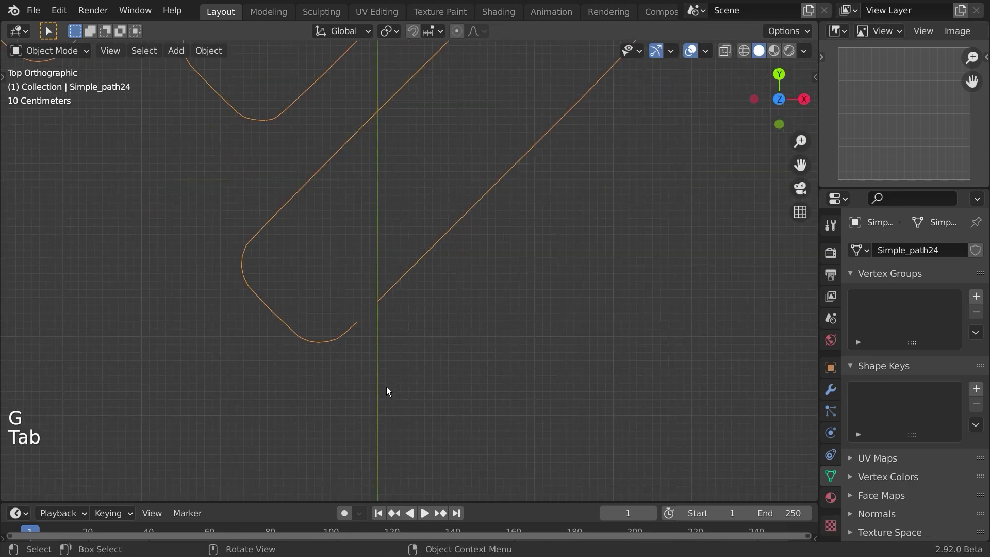
# Extrude both open ends of the lowest stripe's outline straight down to form two short legs
pyautogui.keyDown('shift'); pyautogui.moveTo(417, 278); pyautogui.dragTo(412, 366, button='middle'); pyautogui.keyUp('shift')
pyautogui.press('Tab')
pyautogui.scroll(3, 397, 400)
pyautogui.moveTo(420, 482); pyautogui.dragTo(390, 310, button='middle')
pyautogui.press('e')
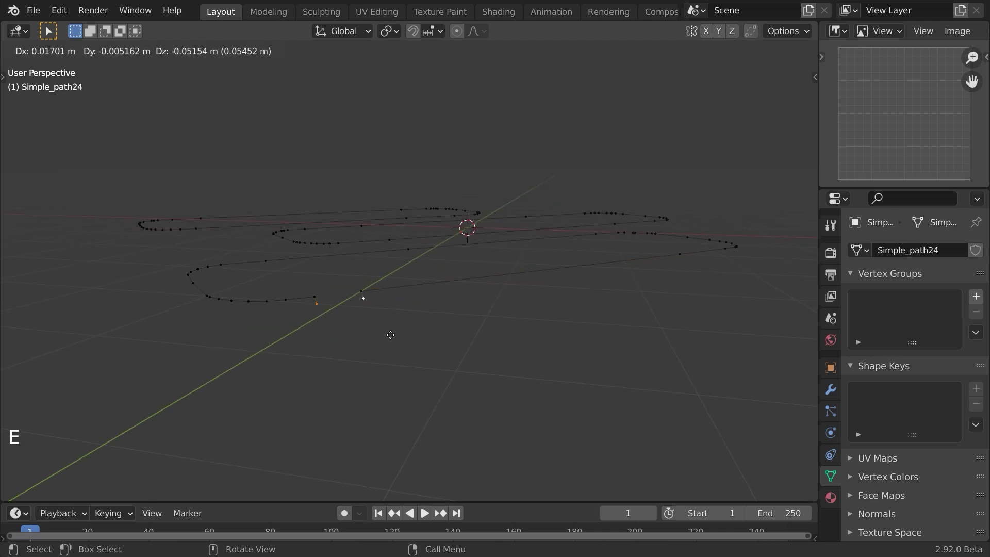
pyautogui.middleClick(398, 362)
pyautogui.click(398, 367)
# Round the bends above the two legs with a five-segment vertex bevel and return to Object Mode
pyautogui.click(315, 303)
pyautogui.keyDown('shift'); pyautogui.click(361, 296); pyautogui.keyUp('shift')
pyautogui.scroll(4, 391, 315)
pyautogui.hotkey('ctrl', 'b')
pyautogui.rightClick(467, 346)
pyautogui.hotkey('ctrl', 'shift', 'b')
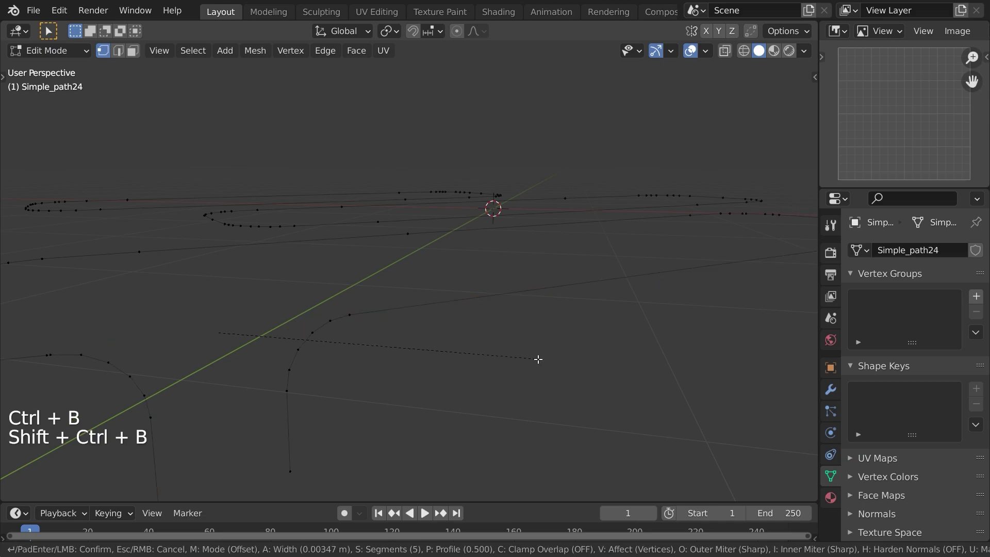
pyautogui.click(538, 359)
pyautogui.press('Tab')
pyautogui.scroll(-3, 464, 370)
pyautogui.press('a')
pyautogui.press('a')
pyautogui.moveTo(379, 333); pyautogui.dragTo(394, 306, button='middle')
pyautogui.click(414, 322)
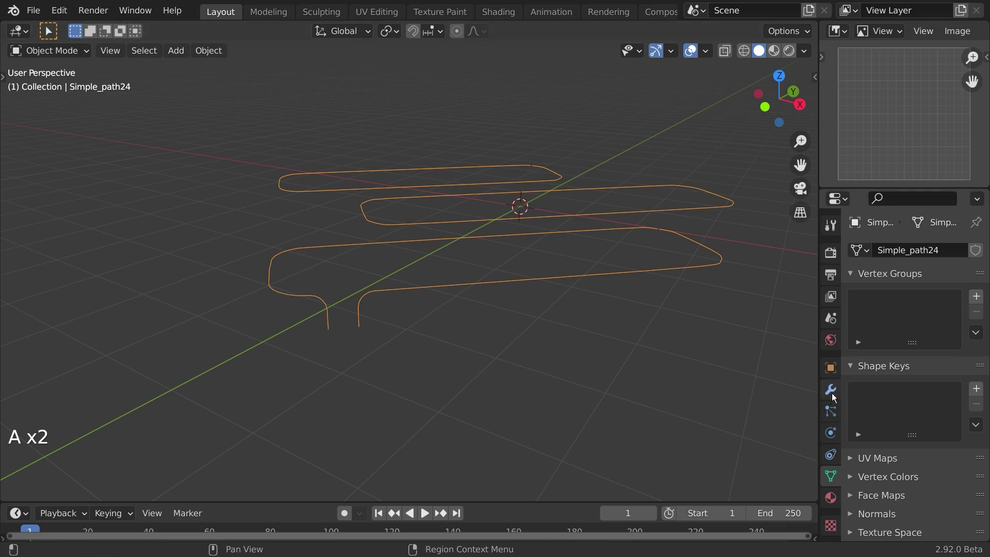
# Convert the stripe outline mesh with its bent legs back to a curve
pyautogui.scroll(-1, 832, 441)
pyautogui.click(833, 431)
pyautogui.click(833, 452)
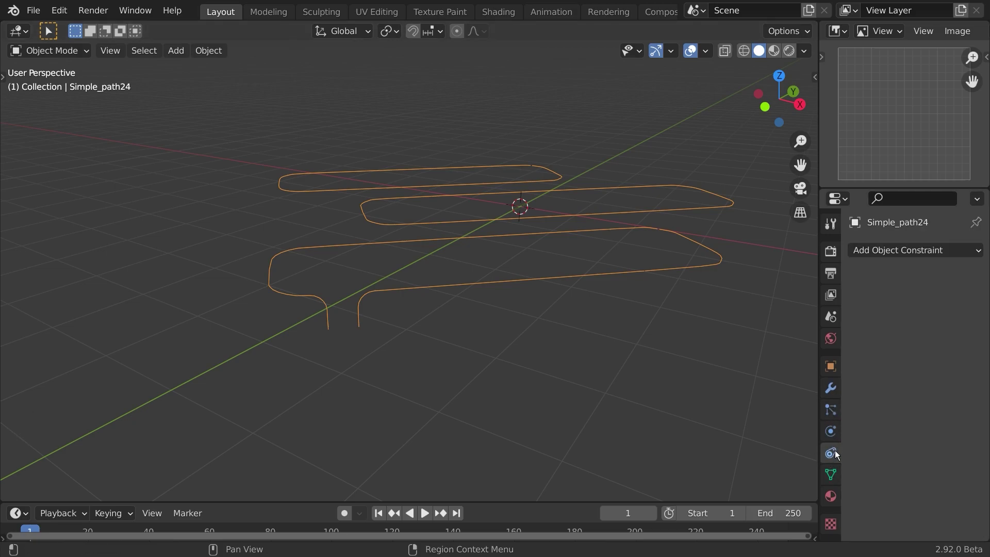
pyautogui.click(209, 50)
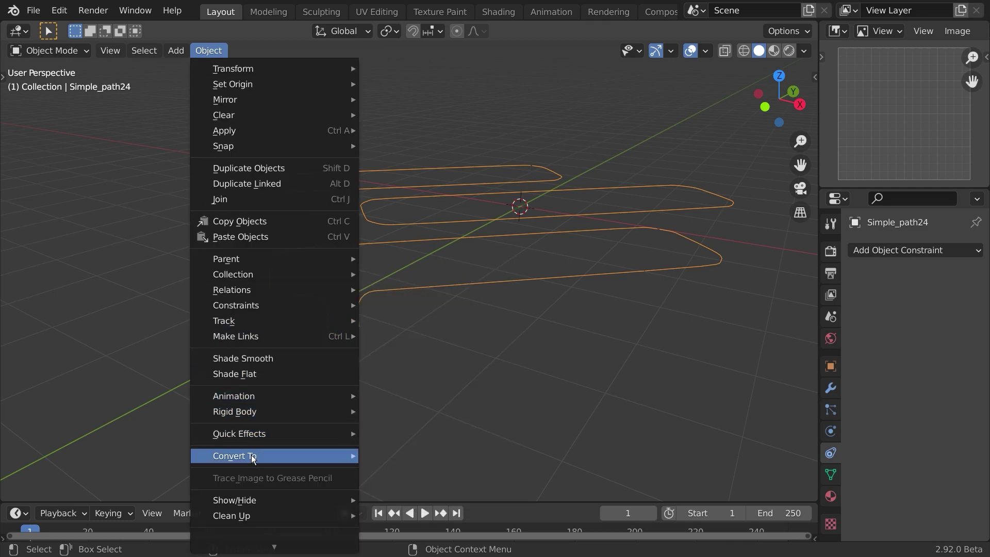
pyautogui.moveTo(250, 456)
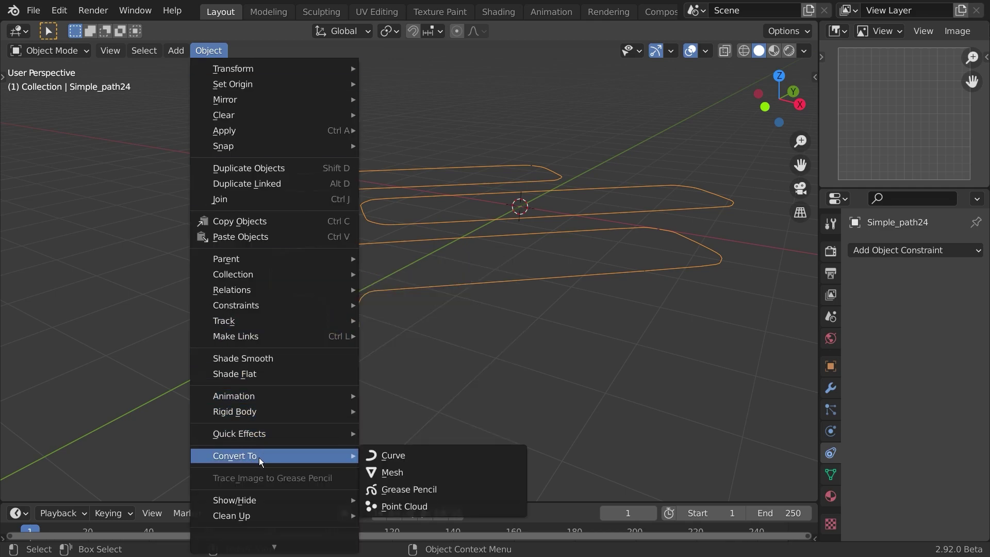
pyautogui.click(418, 456)
# Give the stripe curve a round bevel with a depth of 0.002 m and a resolution of 7
pyautogui.click(830, 454)
pyautogui.scroll(-10, 906, 391)
pyautogui.scroll(-3, 894, 387)
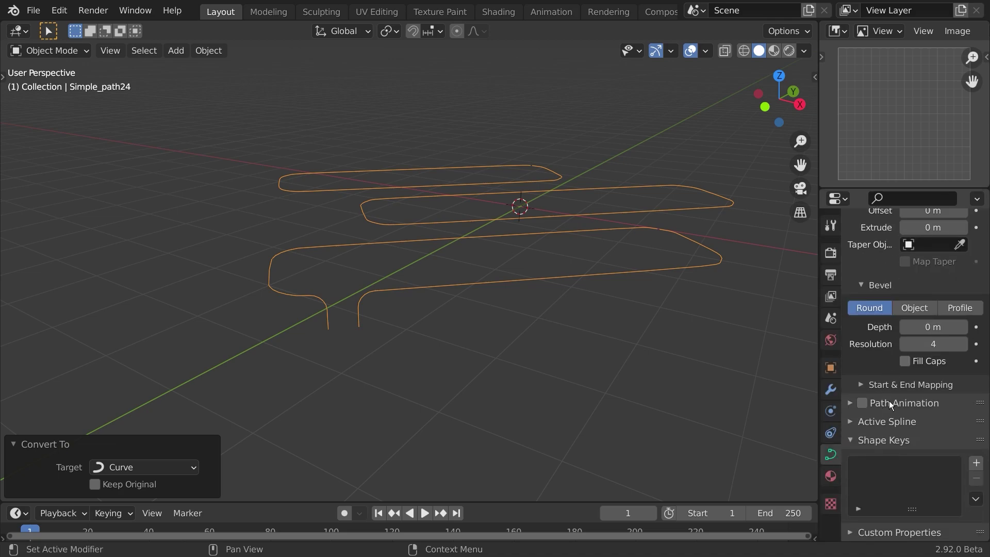
pyautogui.moveTo(932, 328)
pyautogui.keyDown('shift'); pyautogui.mouseDown()
pyautogui.moveTo(948, 328)
pyautogui.moveTo(937, 328)
pyautogui.mouseUp(); pyautogui.keyUp('shift')
pyautogui.scroll(-1, 794, 387)
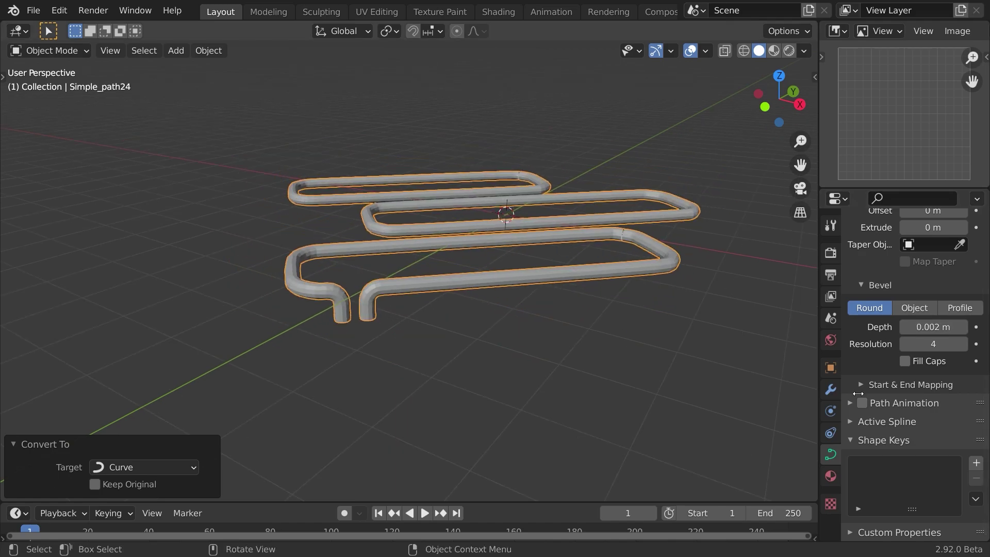
pyautogui.click(963, 345)
pyautogui.click(963, 345)
pyautogui.click(963, 345)
# Shade the stripe tubes smooth and check them from above for gaps
pyautogui.rightClick(465, 260)
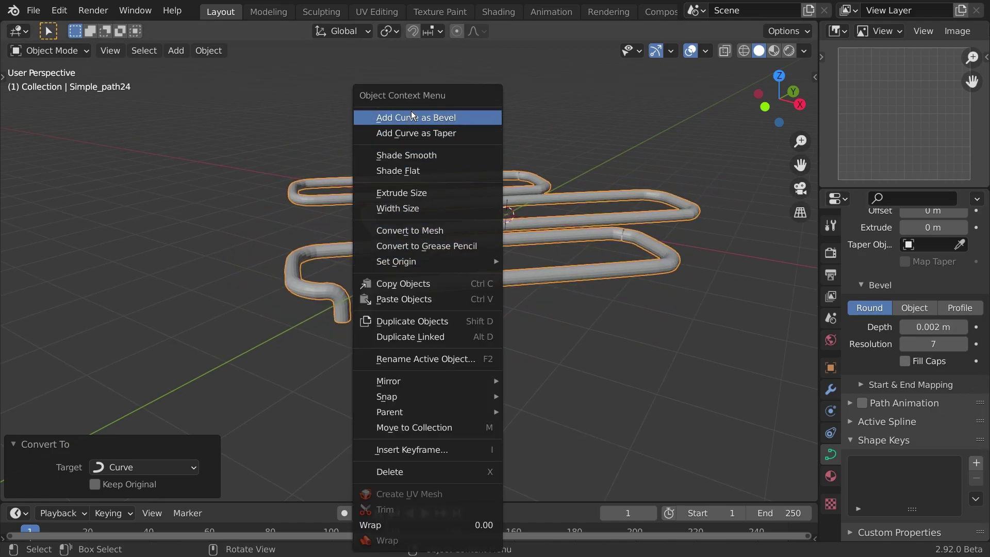
pyautogui.click(411, 157)
pyautogui.moveTo(359, 287); pyautogui.dragTo(416, 379, button='middle')
pyautogui.press('a')
pyautogui.press('a')
pyautogui.scroll(-3, 486, 378)
pyautogui.press('KP_1')
pyautogui.press('KP_7')
pyautogui.keyDown('shift'); pyautogui.moveTo(468, 238); pyautogui.dragTo(488, 309, button='middle'); pyautogui.keyUp('shift')
pyautogui.scroll(1, 488, 308)
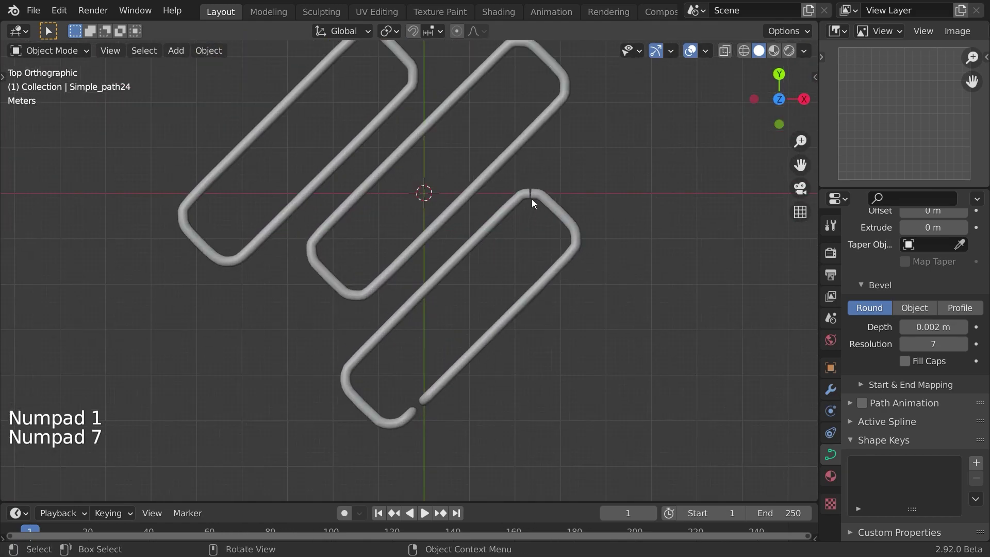
# Close the gap at the top corner of the lowest stripe by joining its two end points in Edit Mode
pyautogui.click(534, 196)
pyautogui.keyDown('shift'); pyautogui.moveTo(568, 206); pyautogui.dragTo(429, 304, button='middle'); pyautogui.keyUp('shift')
pyautogui.scroll(1, 429, 304)
pyautogui.scroll(7, 429, 304)
pyautogui.press('Tab')
pyautogui.click(332, 398)
pyautogui.moveTo(317, 365); pyautogui.dragTo(338, 403)
pyautogui.scroll(5, 337, 404)
pyautogui.keyDown('shift'); pyautogui.moveTo(331, 380); pyautogui.dragTo(380, 220, button='middle'); pyautogui.keyUp('shift')
pyautogui.press('f')
pyautogui.keyDown('shift'); pyautogui.moveTo(273, 375); pyautogui.dragTo(309, 258, button='middle'); pyautogui.keyUp('shift')
pyautogui.scroll(-12, 330, 297)
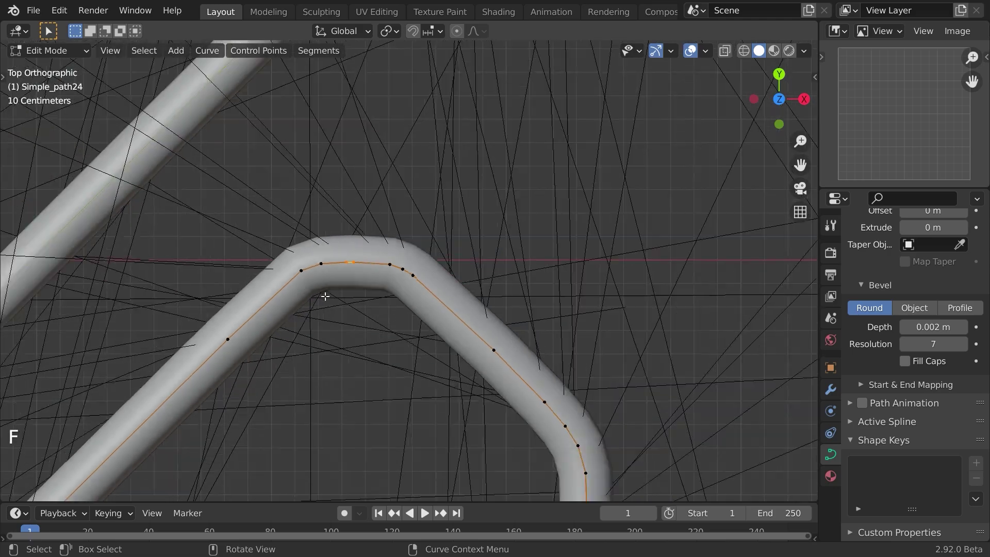
pyautogui.keyDown('shift'); pyautogui.moveTo(292, 324); pyautogui.dragTo(314, 338, button='middle'); pyautogui.keyUp('shift')
pyautogui.press('Tab')
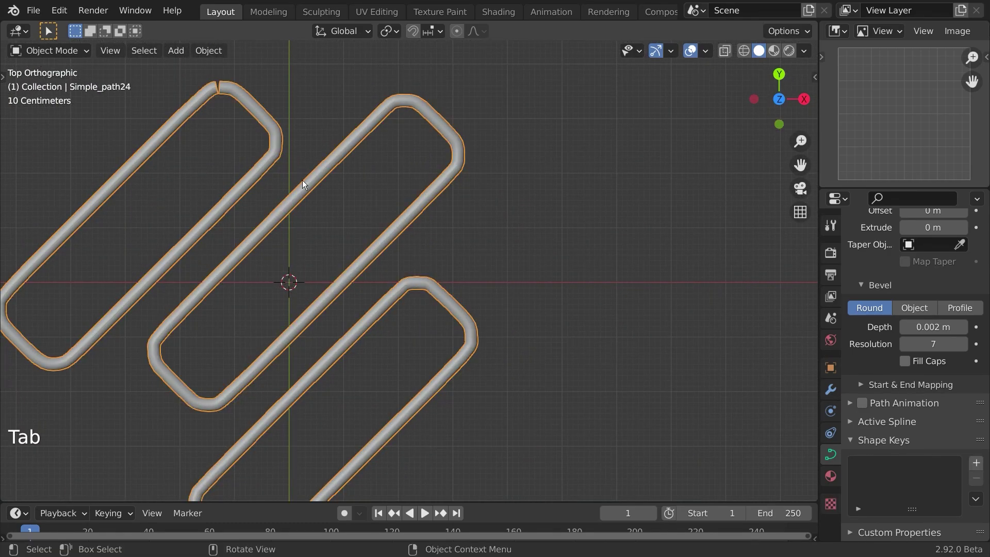
# Close the gap at the top corner of the first stripe's curve in Edit Mode and inspect the tubes in Object Mode
pyautogui.press('Tab')
pyautogui.keyDown('shift'); pyautogui.moveTo(219, 65); pyautogui.dragTo(317, 178, button='middle'); pyautogui.keyUp('shift')
pyautogui.scroll(7, 279, 177)
pyautogui.keyDown('shift'); pyautogui.moveTo(103, 52); pyautogui.dragTo(261, 223, button='middle'); pyautogui.keyUp('shift')
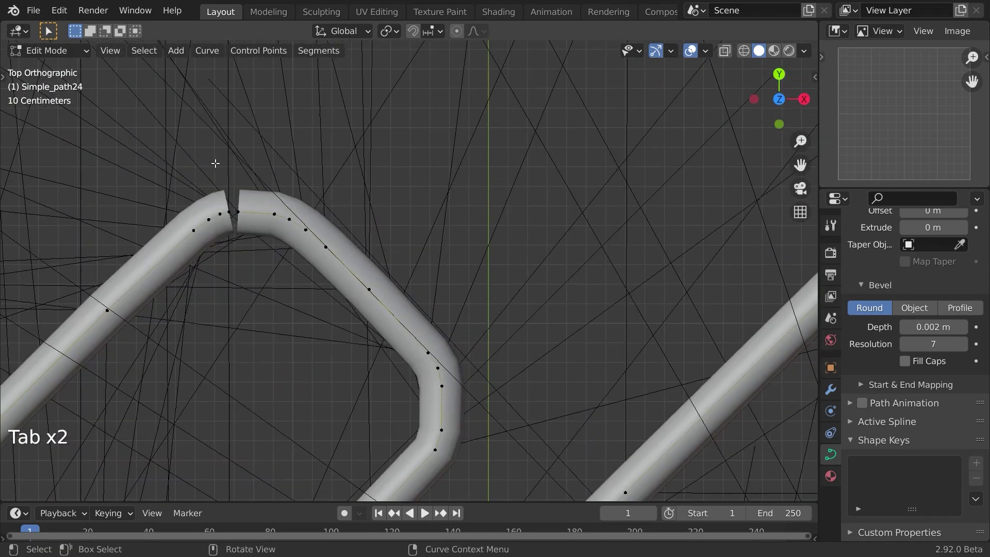
pyautogui.press('f')
pyautogui.press('Tab')
pyautogui.press('a')
pyautogui.press('a')
pyautogui.scroll(-11, 388, 391)
pyautogui.keyDown('shift'); pyautogui.moveTo(435, 407); pyautogui.dragTo(416, 290, button='middle'); pyautogui.keyUp('shift')
pyautogui.moveTo(452, 381); pyautogui.dragTo(733, 380, button='middle')
pyautogui.keyDown('shift'); pyautogui.moveTo(477, 434); pyautogui.dragTo(439, 436, button='middle'); pyautogui.keyUp('shift')
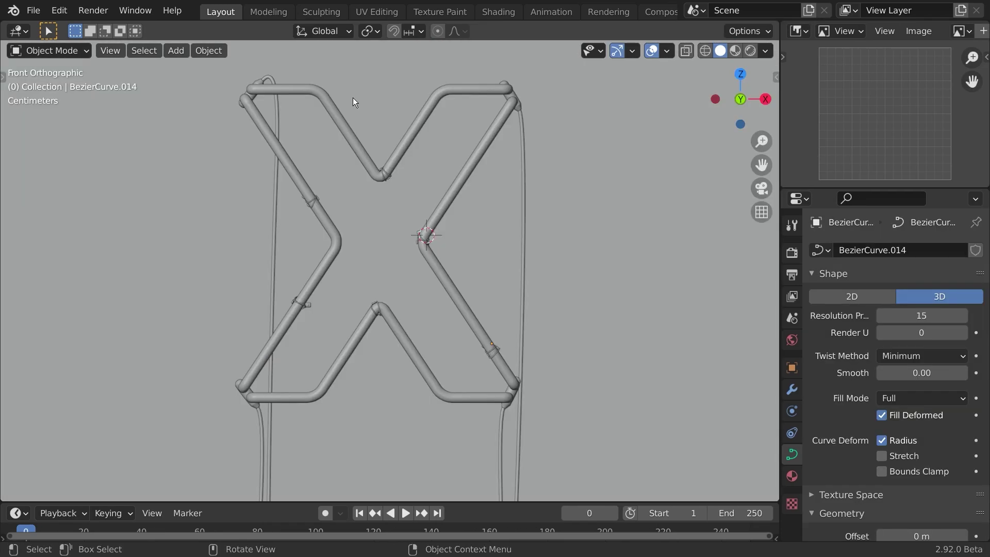
# Select the backdrop plane behind the X-shaped tube sign and show the sign from the front
pyautogui.scroll(-4, 483, 239)
pyautogui.moveTo(482, 237); pyautogui.dragTo(449, 256, button='middle')
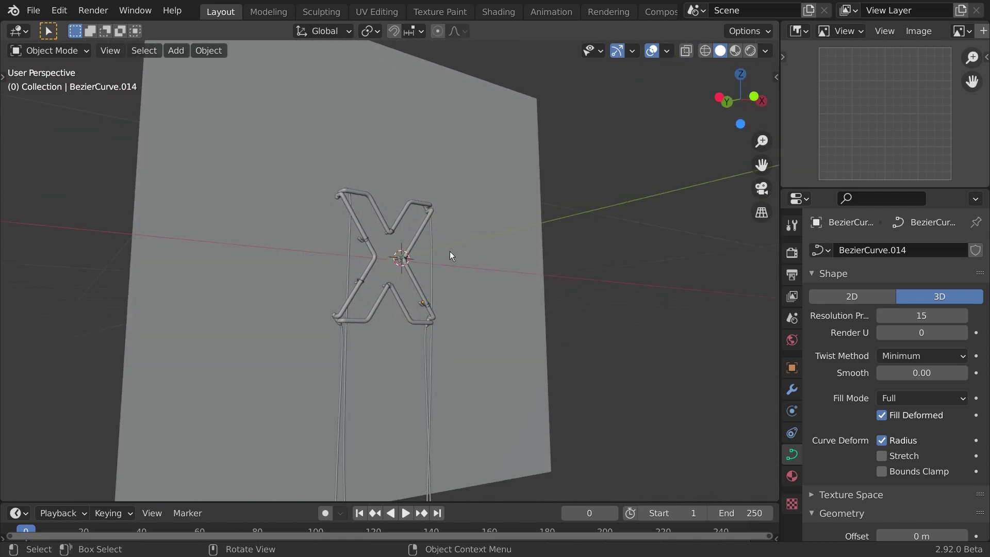
pyautogui.click(418, 260)
pyautogui.press('KP_1')
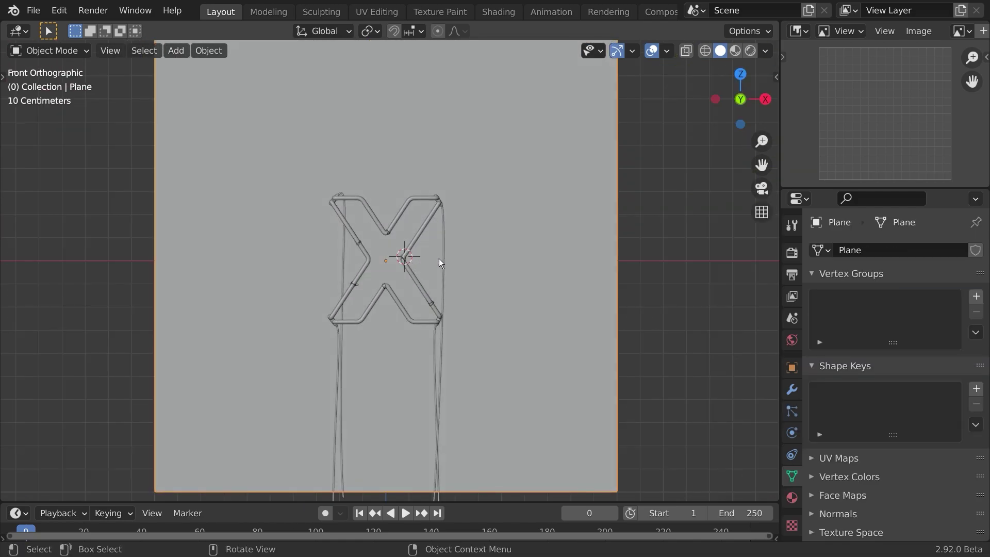
pyautogui.scroll(2, 480, 252)
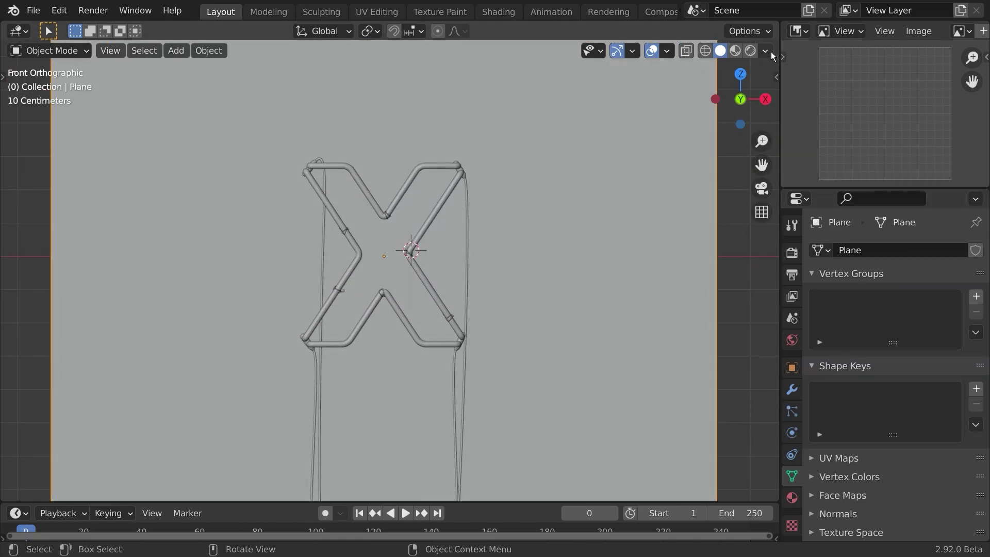
# Preview the scene in rendered shading, and enable render denoising with NLM and viewport denoising with OpenImageDenoise
pyautogui.click(751, 50)
pyautogui.click(792, 226)
pyautogui.click(792, 252)
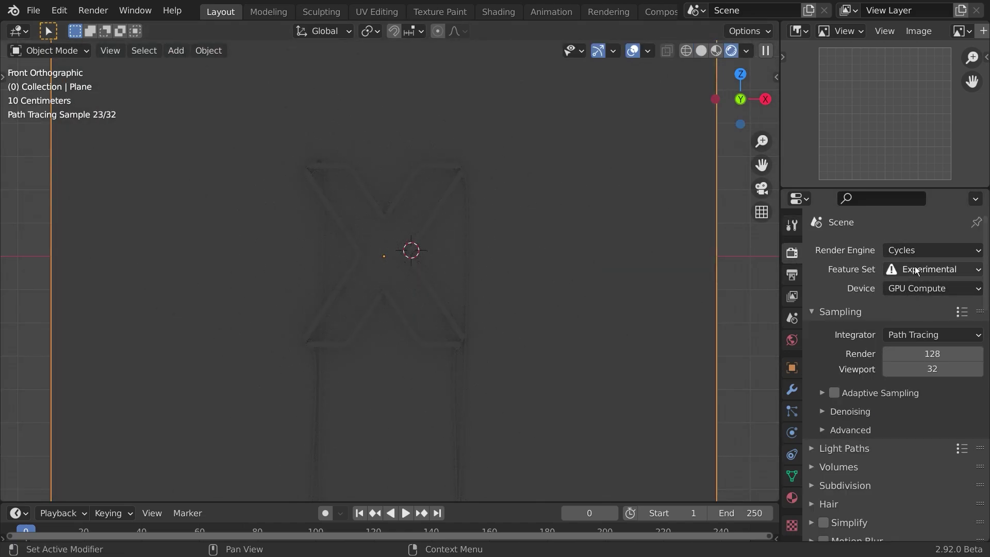
pyautogui.scroll(-3, 887, 298)
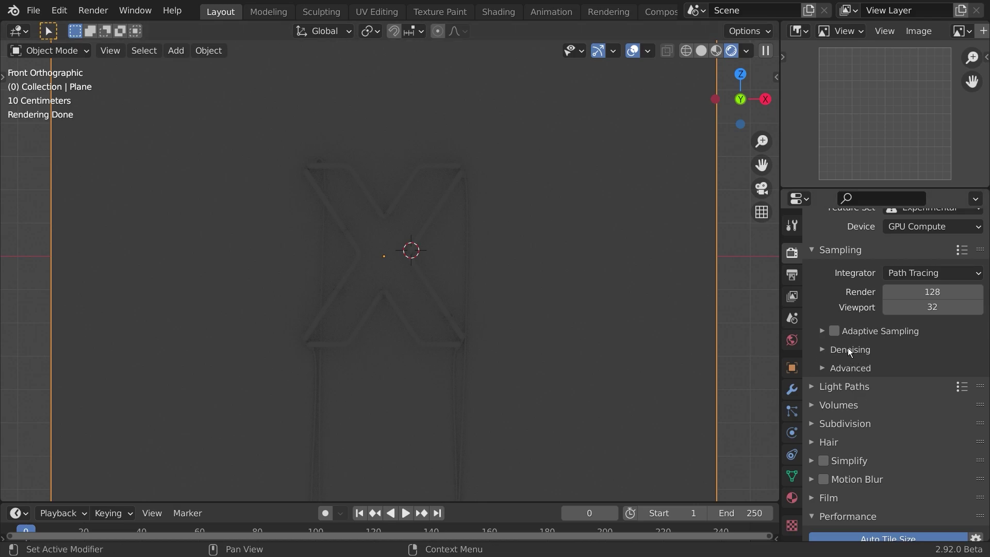
pyautogui.click(850, 350)
pyautogui.click(921, 393)
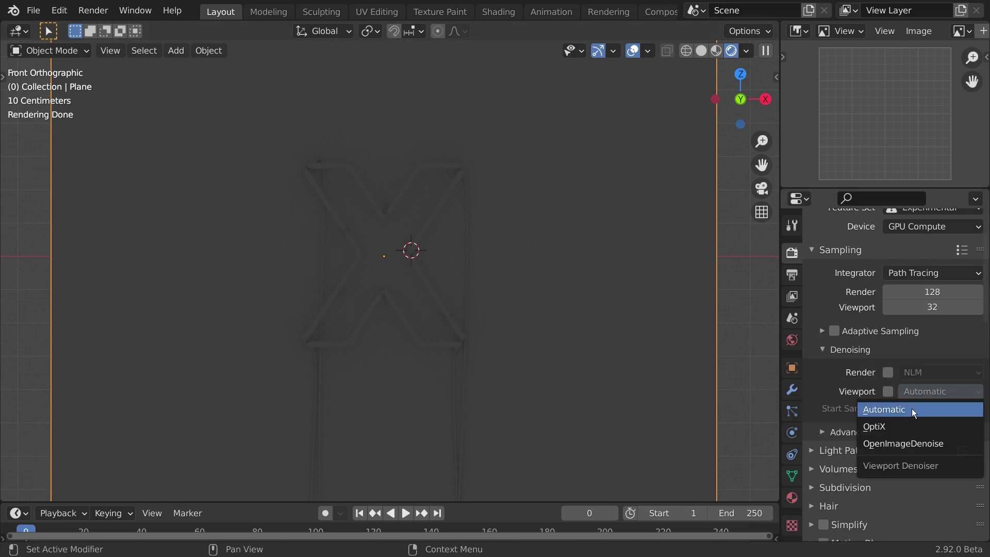
pyautogui.click(903, 438)
pyautogui.click(888, 391)
pyautogui.click(888, 372)
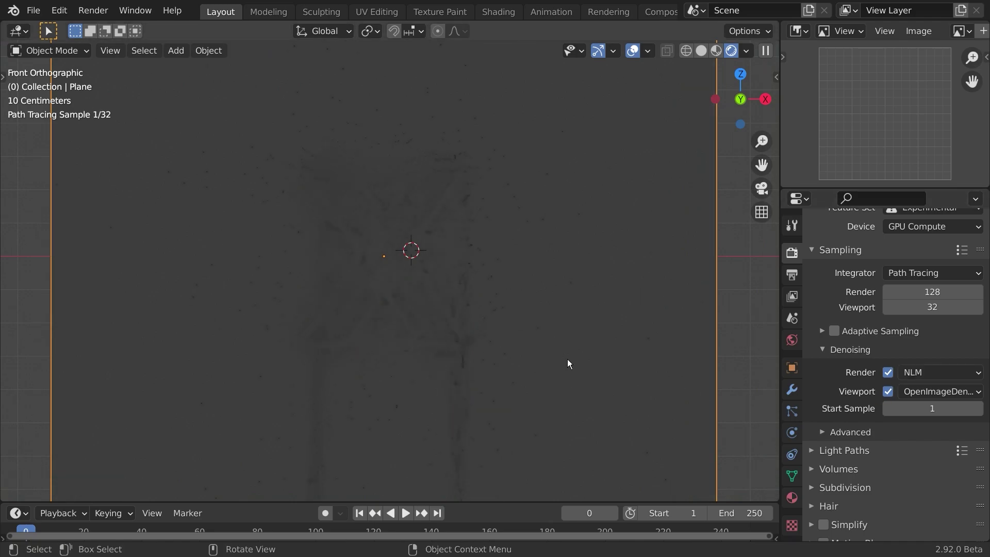
# Return to solid shading and snap the 3D cursor to the world origin
pyautogui.press('z')
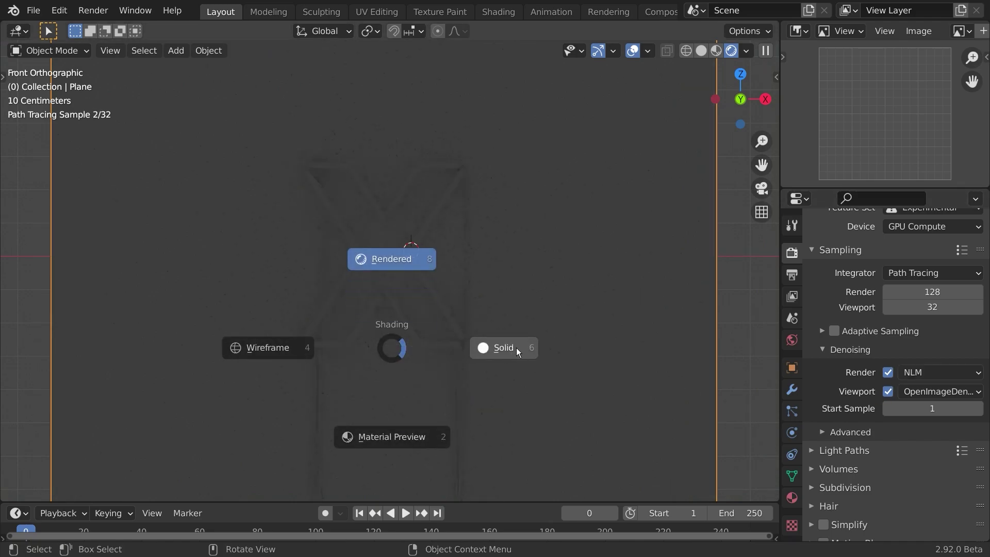
pyautogui.click(521, 349)
pyautogui.hotkey('shift', 'a')
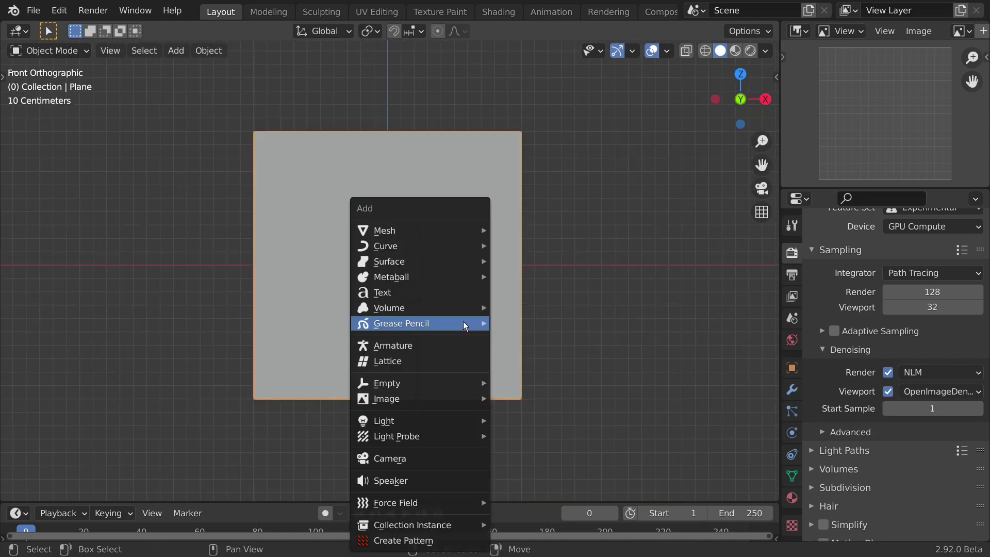
pyautogui.click(444, 458)
pyautogui.hotkey('shift', 's')
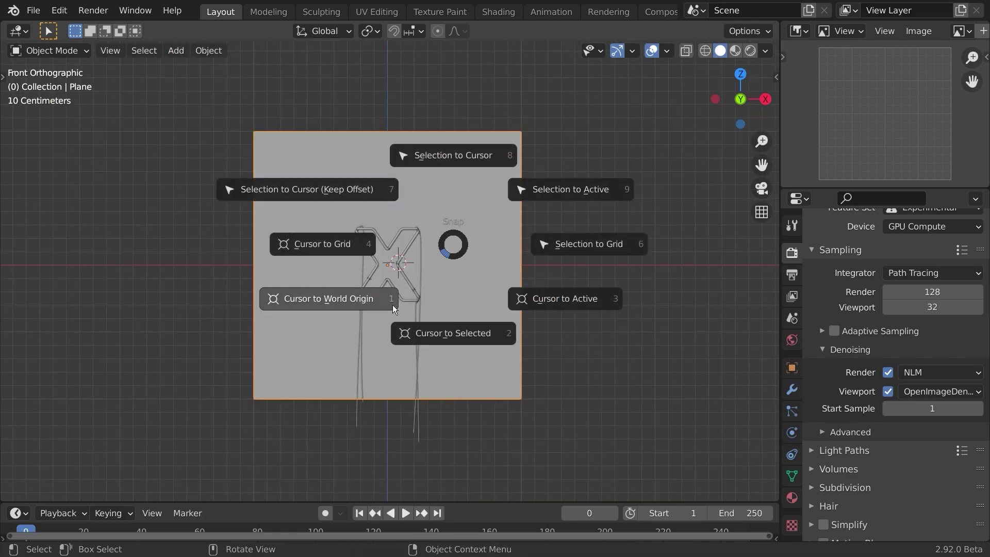
pyautogui.click(360, 298)
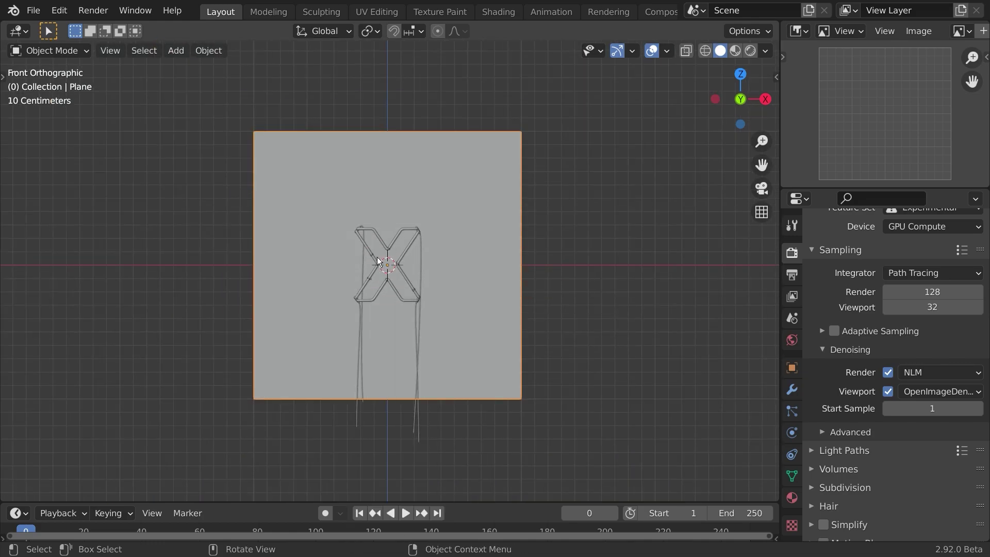
# Add a camera at the 3D cursor and look through it
pyautogui.scroll(4, 370, 254)
pyautogui.hotkey('shift', 'a')
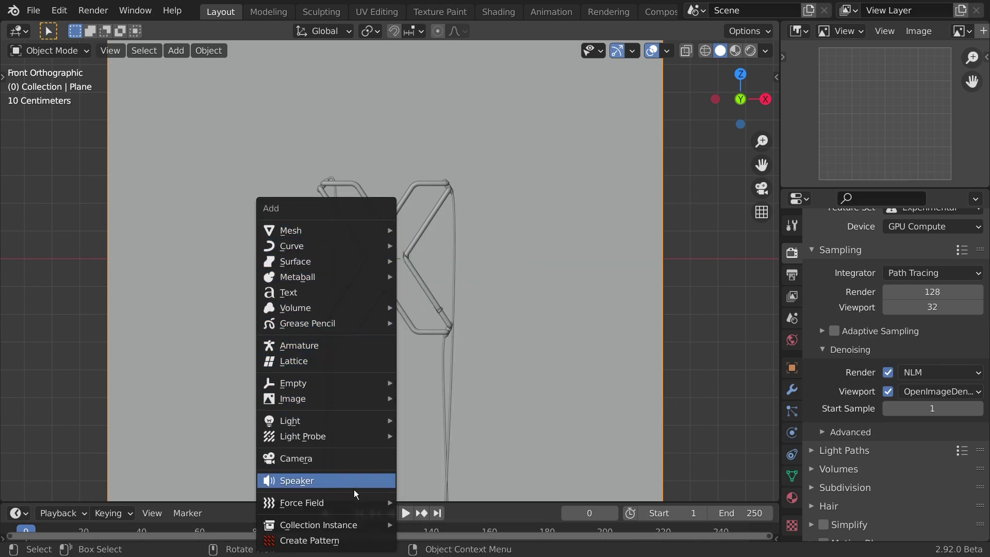
pyautogui.click(338, 458)
pyautogui.press('KP_0')
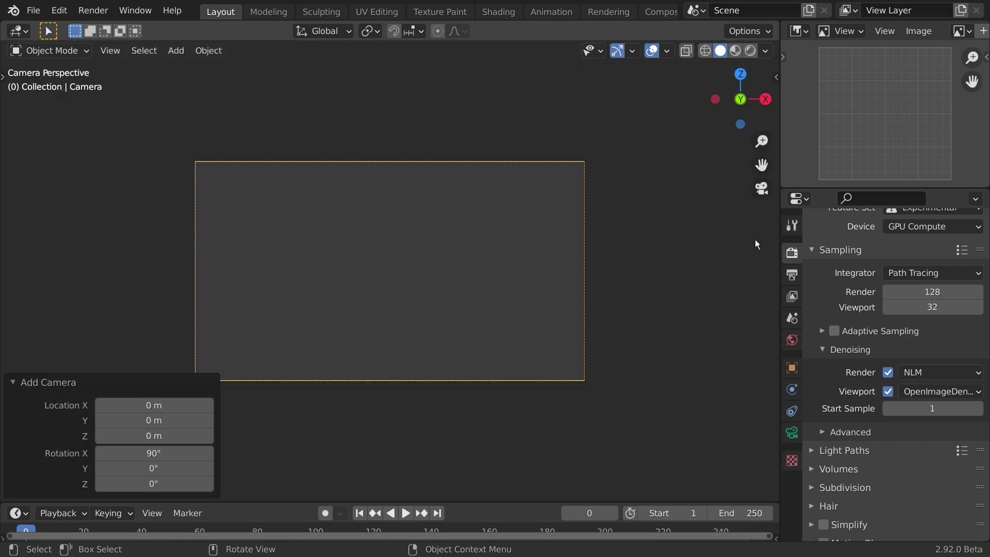
# Set the horizontal output resolution to 1080 px to make the frame square
pyautogui.scroll(3, 837, 304)
pyautogui.click(792, 279)
pyautogui.click(914, 272)
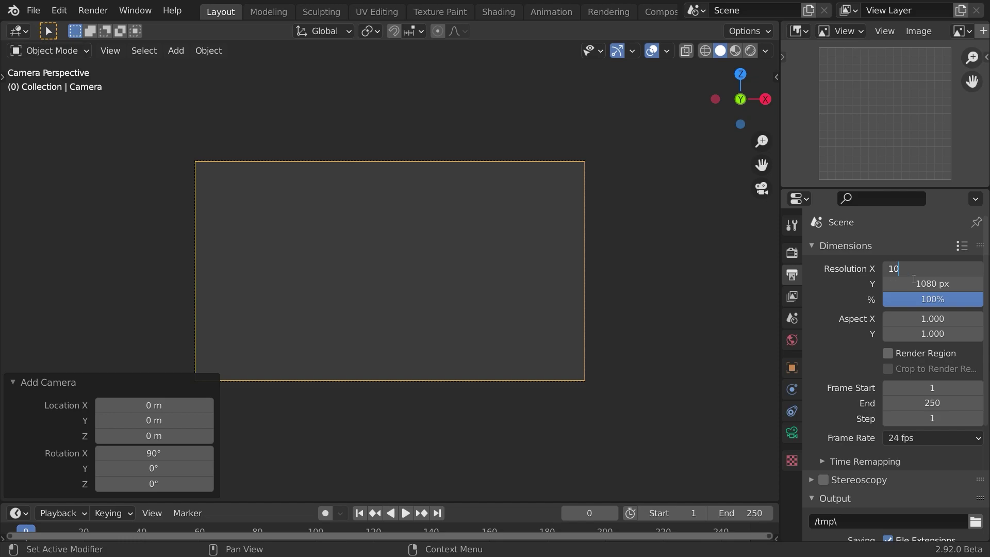
pyautogui.press('Return')
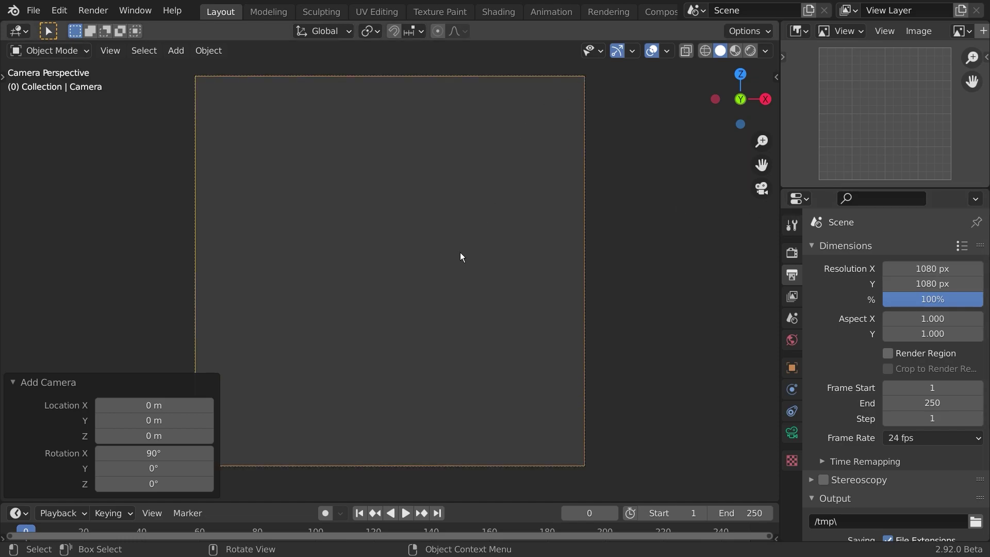
# Move the camera back about 1.24 m along its local Z axis to frame the whole X sign
pyautogui.press('g')
pyautogui.press('z')
pyautogui.press('z')
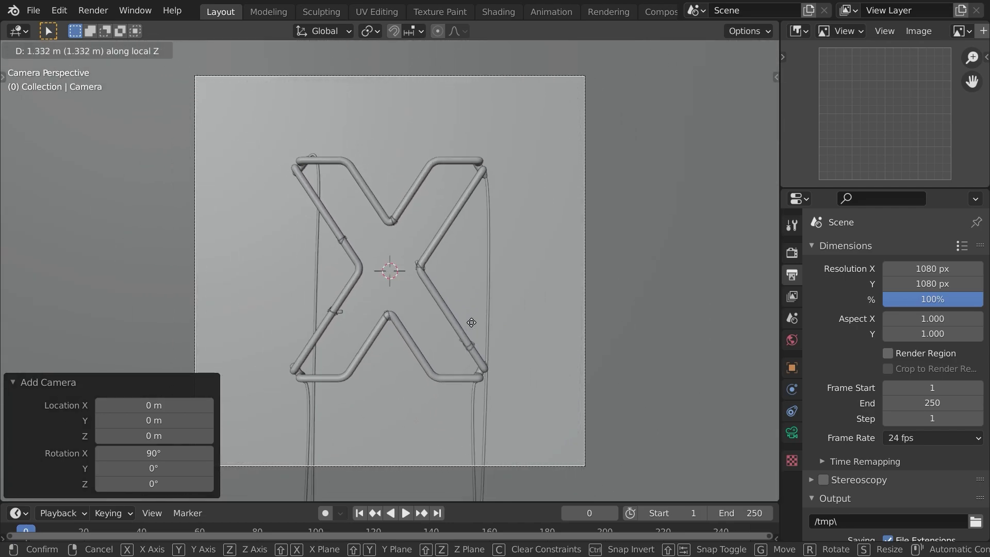
pyautogui.click(426, 301)
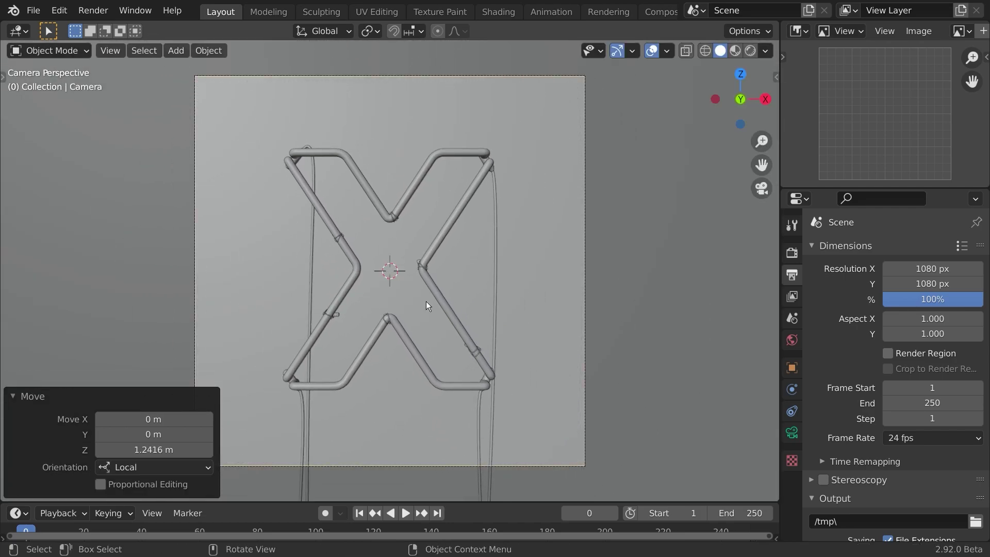
# Enable the Screencast Keys display for the viewport and save the file
pyautogui.press('n')
pyautogui.click(771, 418)
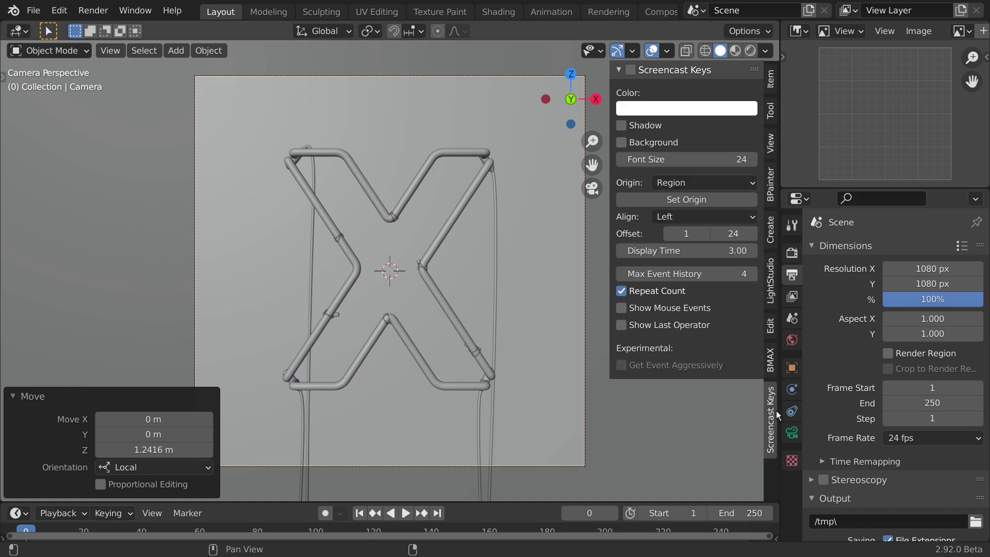
pyautogui.press('n')
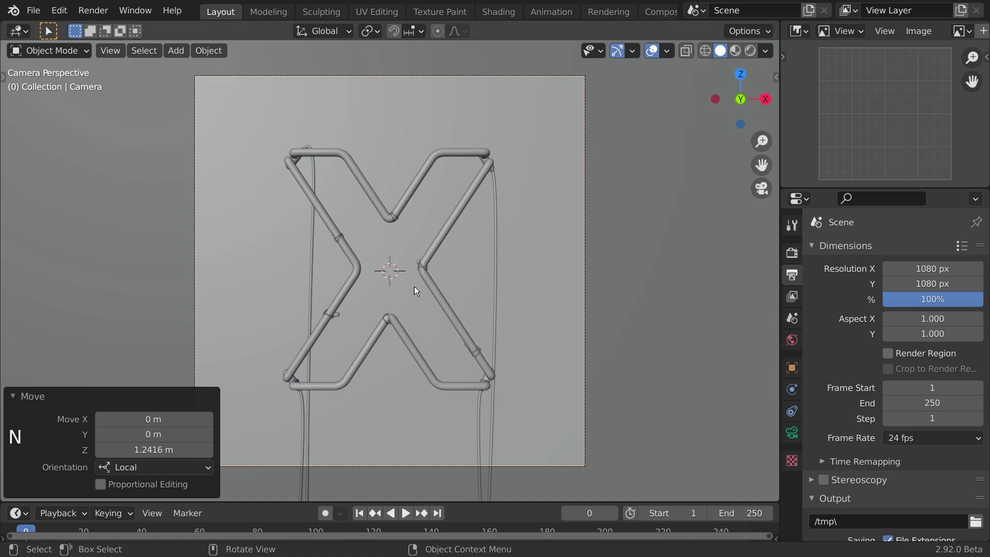
pyautogui.scroll(3, 433, 289)
pyautogui.scroll(-4, 472, 277)
pyautogui.hotkey('ctrl', 's')
pyautogui.scroll(1, 443, 249)
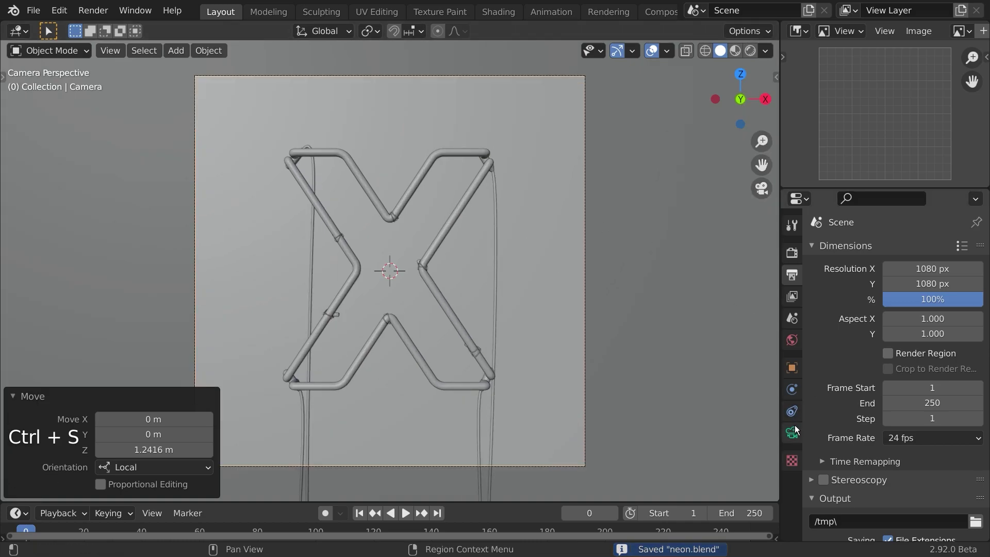
# Set the camera's passepartout opacity to 1.000 in its viewport display settings
pyautogui.click(792, 433)
pyautogui.scroll(-5, 846, 397)
pyautogui.click(862, 413)
pyautogui.click(853, 393)
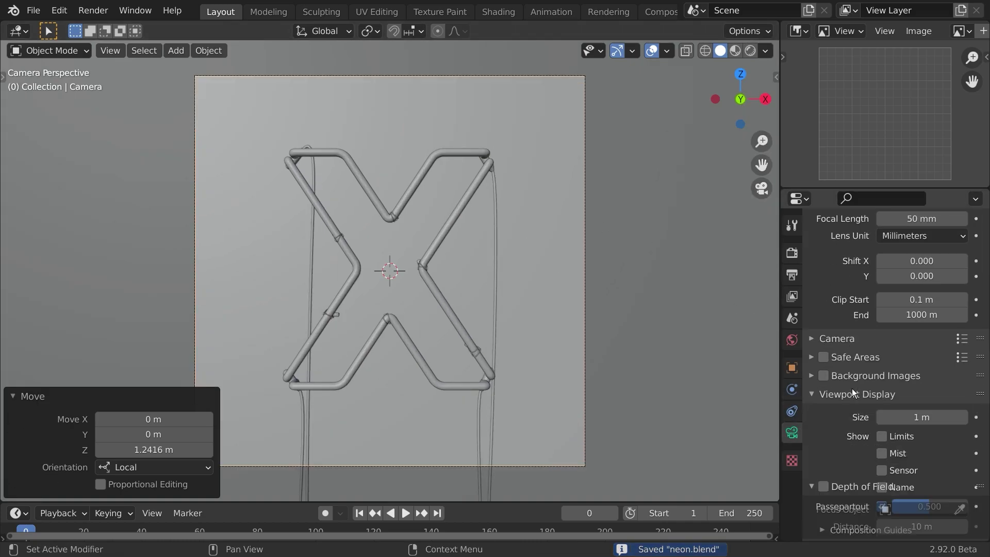
pyautogui.scroll(-4, 840, 407)
pyautogui.moveTo(931, 429); pyautogui.dragTo(973, 422)
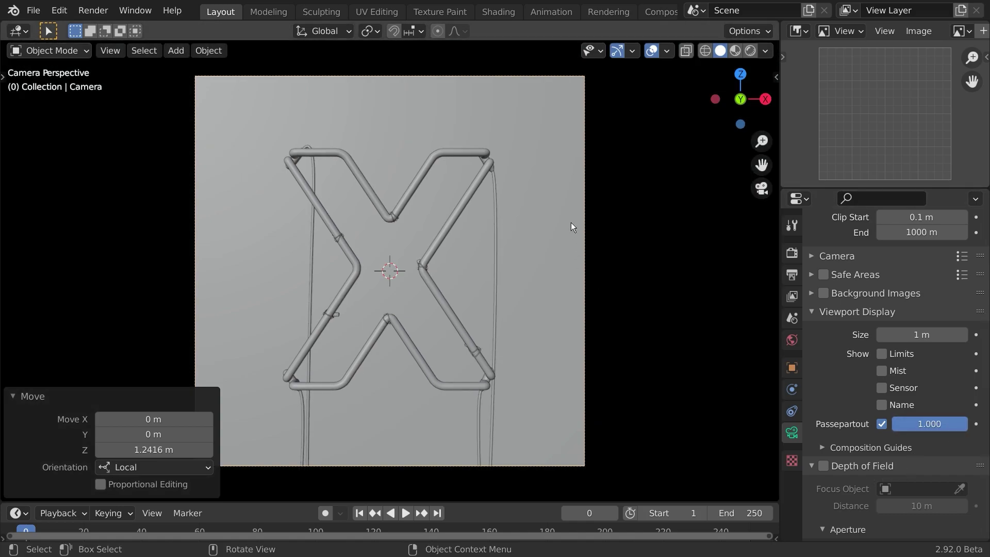
# Switch to rendered shading and define a render region around the upper part of the X sign
pyautogui.keyDown('shift'); pyautogui.moveTo(315, 205); pyautogui.dragTo(457, 218, button='middle'); pyautogui.keyUp('shift')
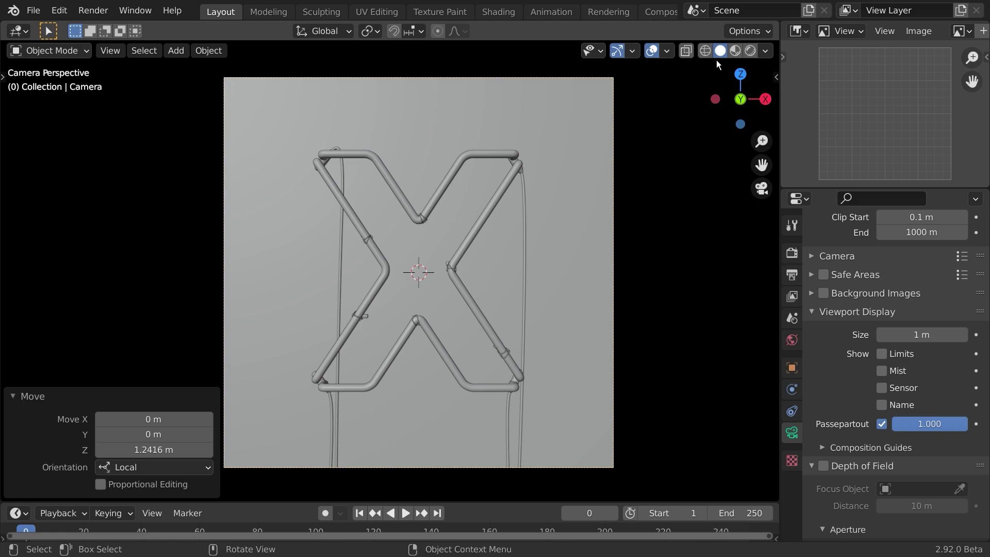
pyautogui.click(750, 51)
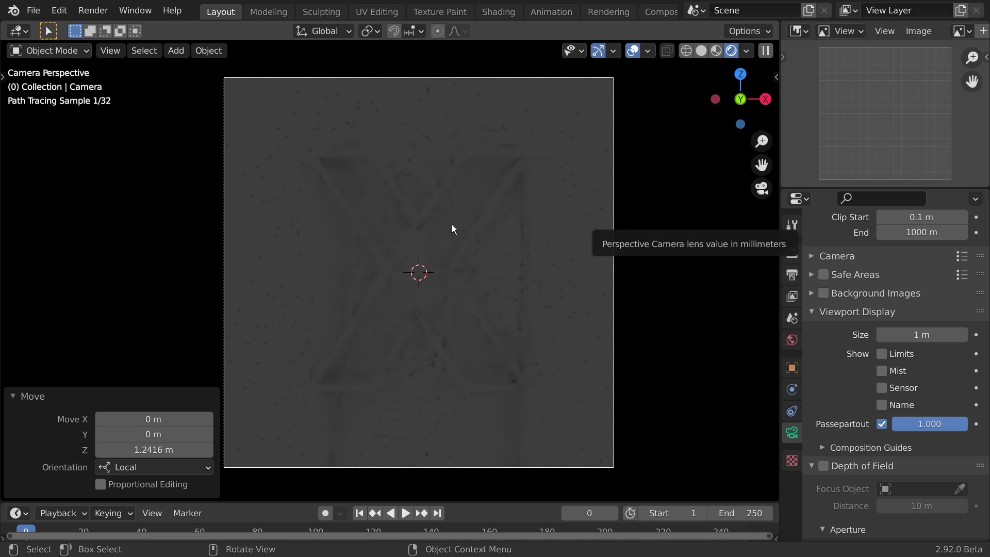
pyautogui.hotkey('ctrl', 'b')
pyautogui.moveTo(257, 122); pyautogui.dragTo(549, 241)
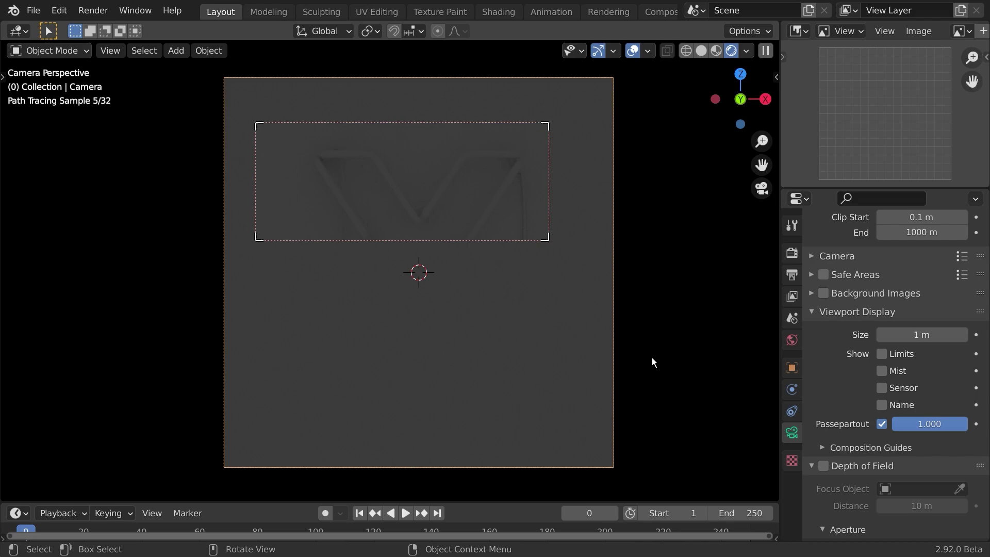
# Darken the world background color to a value of 0.003 and return to solid shading
pyautogui.click(792, 340)
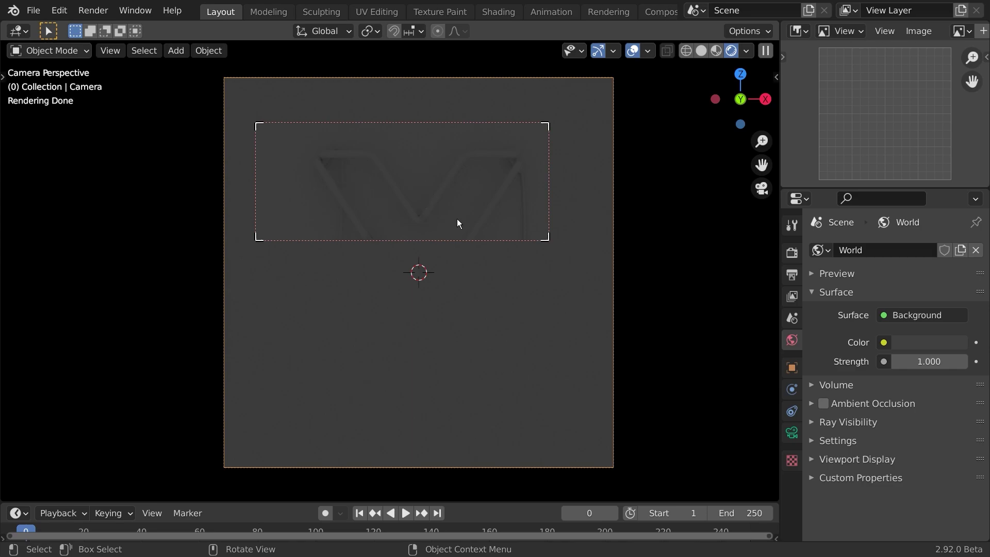
pyautogui.click(908, 342)
pyautogui.click(956, 228)
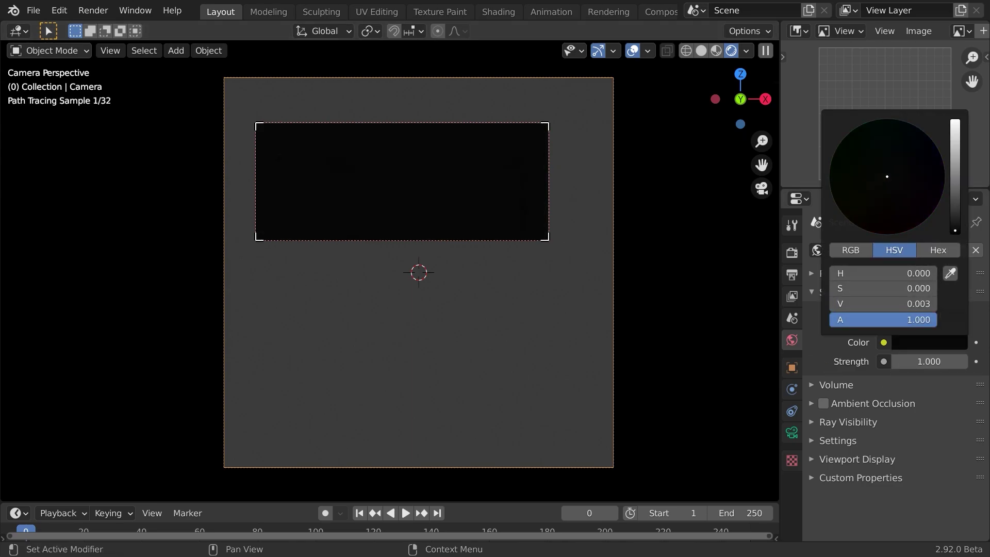
pyautogui.click(932, 341)
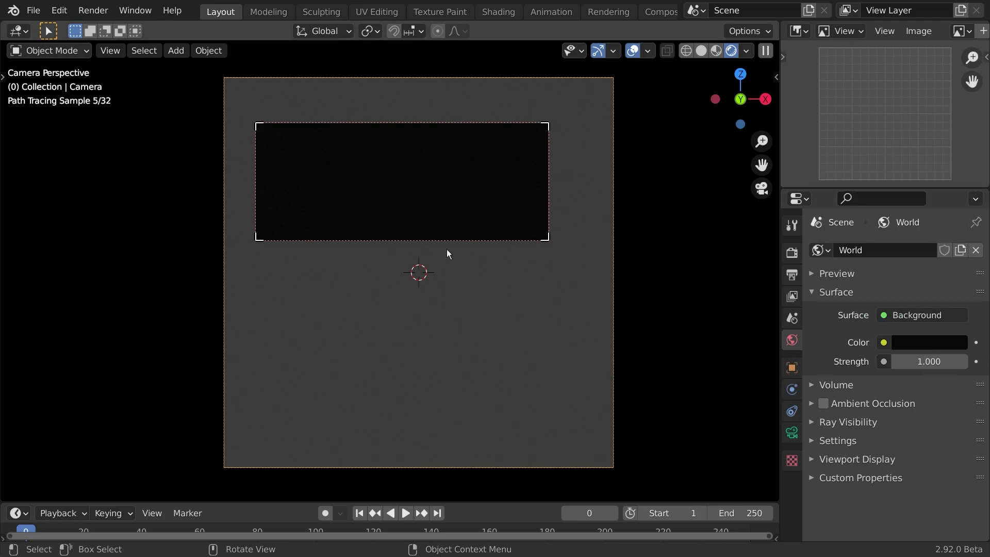
pyautogui.press('z')
pyautogui.click(623, 270)
# Create a new material named Light on the upper V-shaped tube of the X sign
pyautogui.moveTo(403, 181); pyautogui.dragTo(402, 180)
pyautogui.click(401, 181)
pyautogui.scroll(3, 416, 219)
pyautogui.click(413, 164)
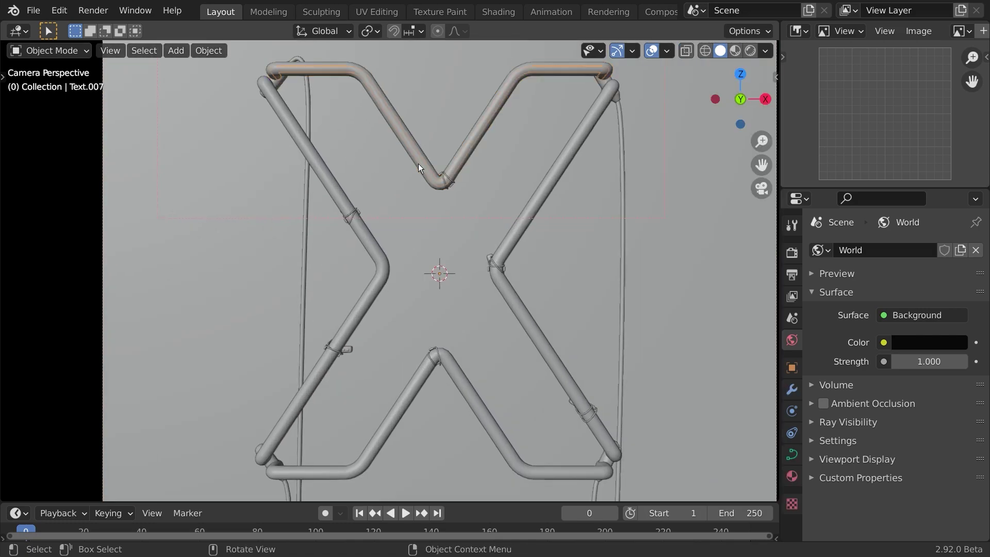
pyautogui.keyDown('shift'); pyautogui.moveTo(429, 196); pyautogui.dragTo(456, 256, button='middle'); pyautogui.keyUp('shift')
pyautogui.scroll(3, 460, 250)
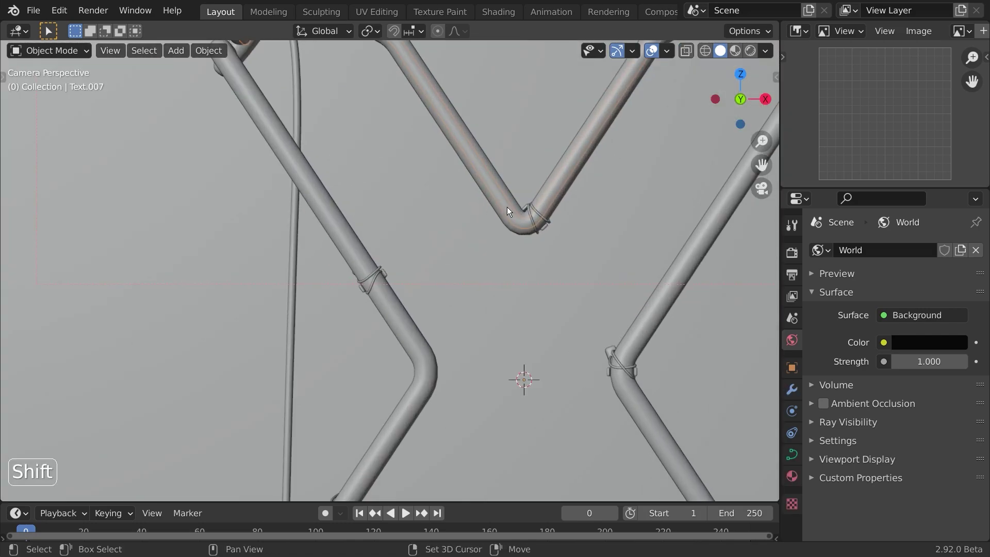
pyautogui.keyDown('shift'); pyautogui.moveTo(506, 202); pyautogui.dragTo(507, 253, button='middle'); pyautogui.keyUp('shift')
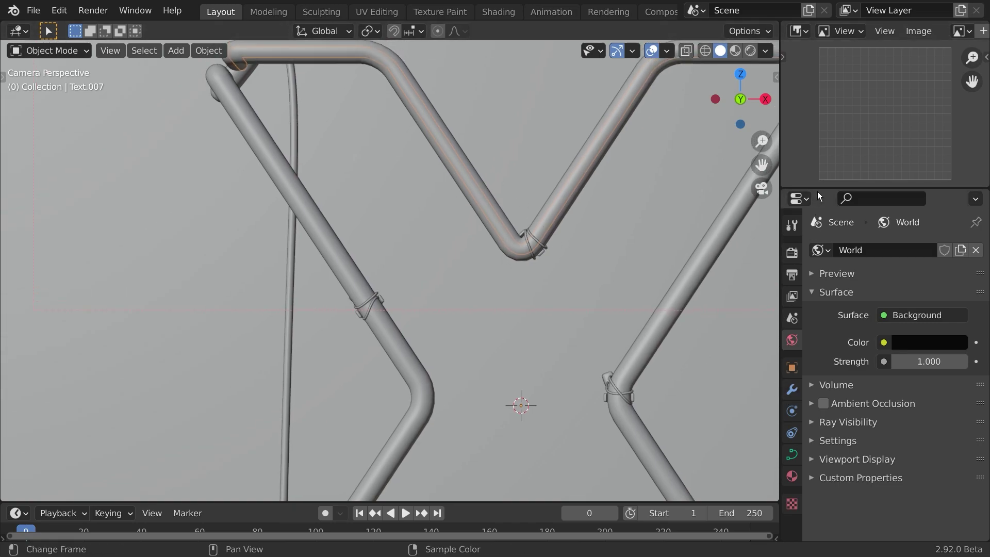
pyautogui.moveTo(818, 189); pyautogui.dragTo(819, 107)
pyautogui.click(794, 396)
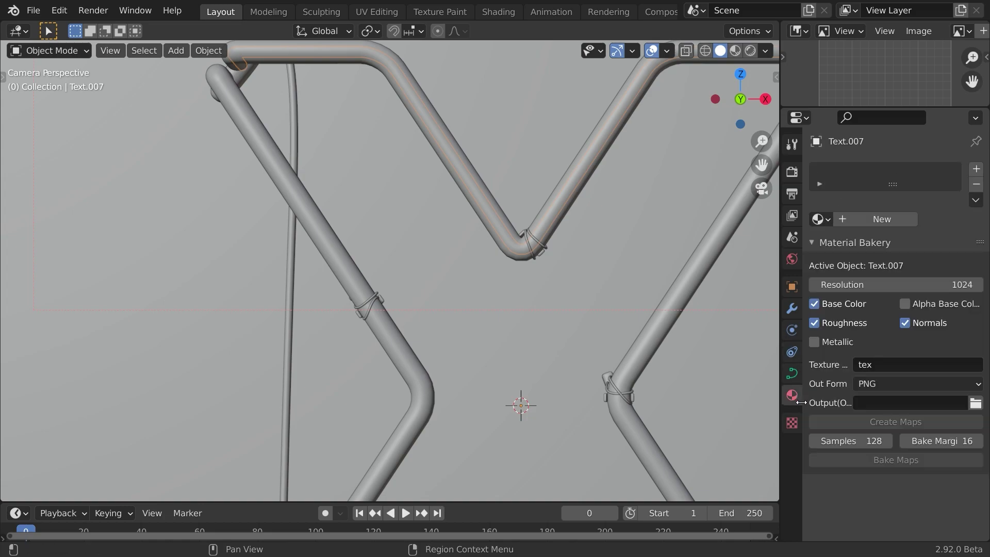
pyautogui.click(869, 219)
pyautogui.click(858, 227)
pyautogui.write('Light')
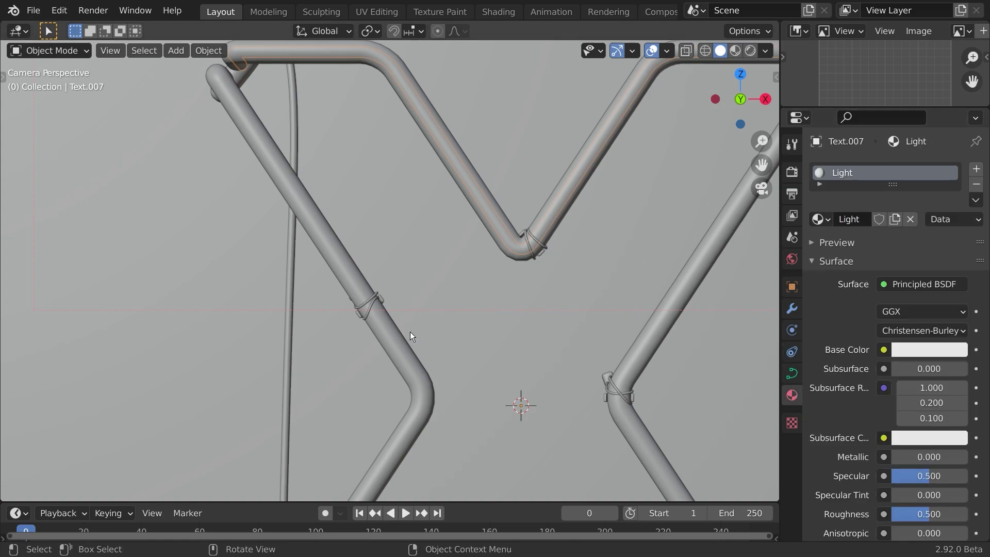
# Assign the existing Light material to the left and right tubes of the X sign
pyautogui.click(400, 348)
pyautogui.keyDown('shift'); pyautogui.moveTo(420, 370); pyautogui.dragTo(496, 326, button='middle'); pyautogui.keyUp('shift')
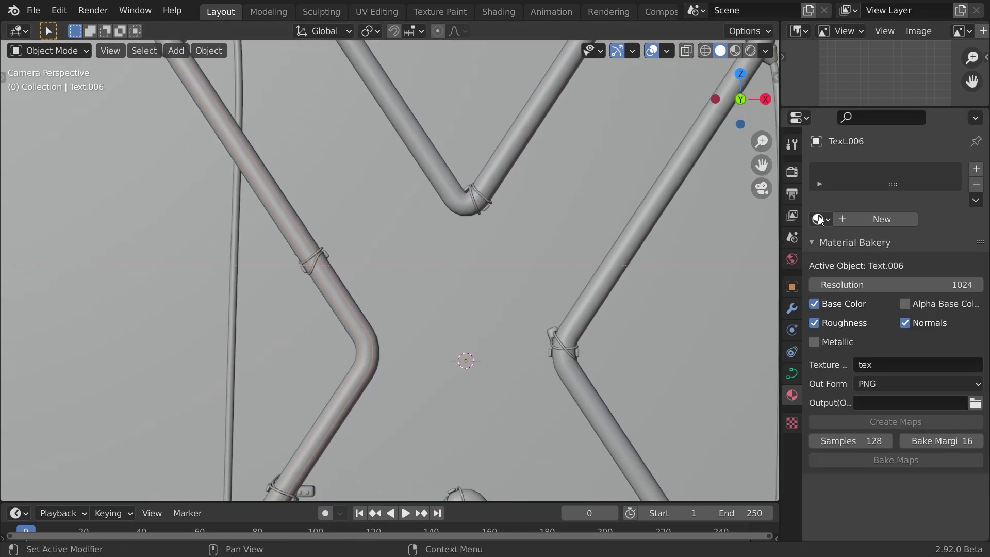
pyautogui.click(820, 220)
pyautogui.click(686, 243)
pyautogui.click(577, 312)
pyautogui.click(577, 313)
pyautogui.click(821, 220)
pyautogui.click(675, 241)
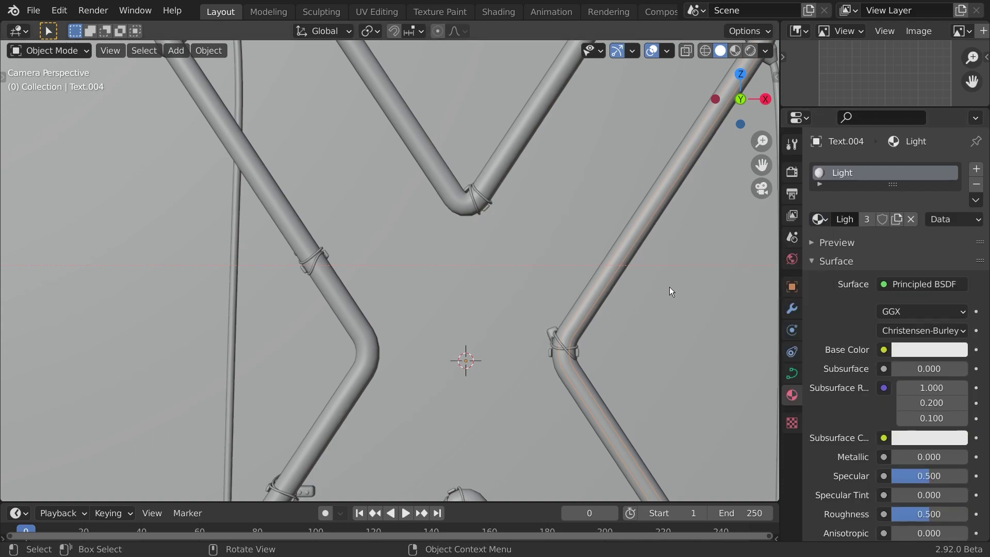
# Assign the existing Light material to the lower inverted-V tube of the X sign
pyautogui.keyDown('shift'); pyautogui.moveTo(671, 291); pyautogui.dragTo(601, 153, button='middle'); pyautogui.keyUp('shift')
pyautogui.click(489, 344)
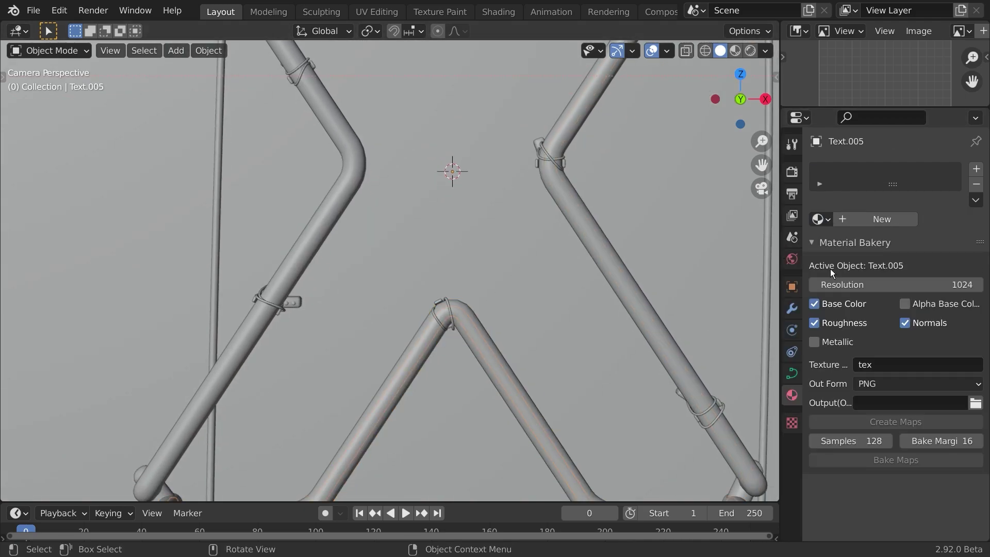
pyautogui.click(821, 220)
pyautogui.click(734, 243)
pyautogui.keyDown('shift'); pyautogui.moveTo(602, 215); pyautogui.dragTo(592, 276, button='middle'); pyautogui.keyUp('shift')
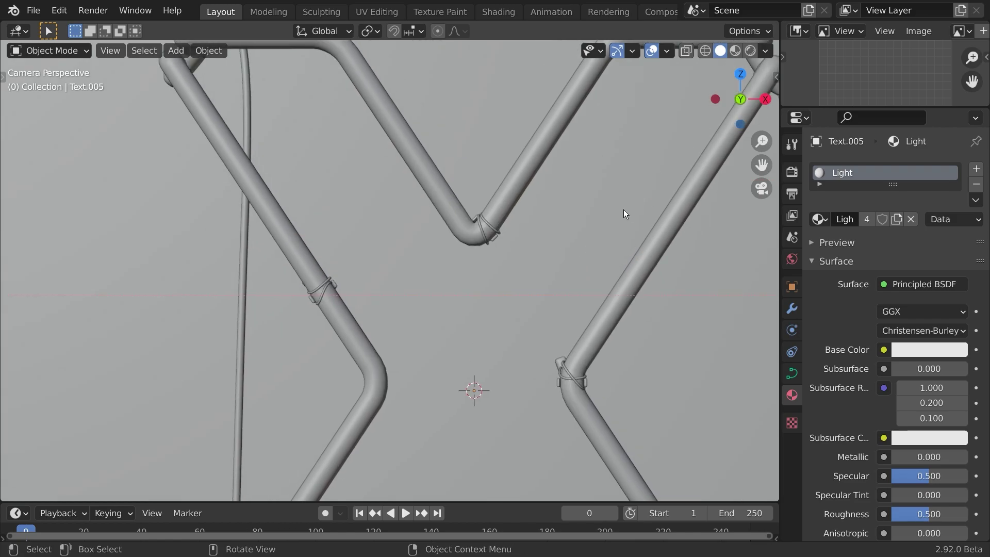
# Change the Light material's surface shader to Emission and preview the sign in rendered shading
pyautogui.press('Home')
pyautogui.click(913, 285)
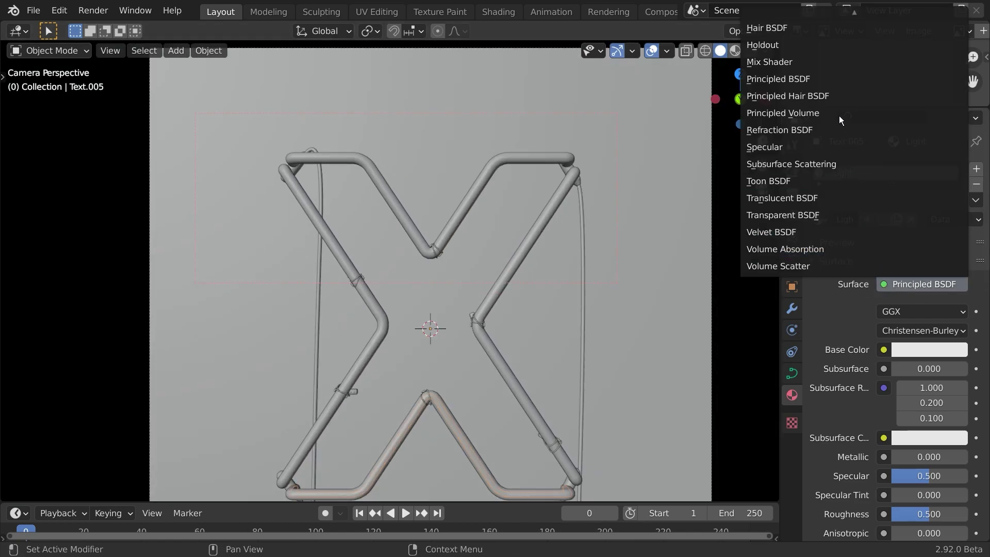
pyautogui.scroll(5, 800, 65)
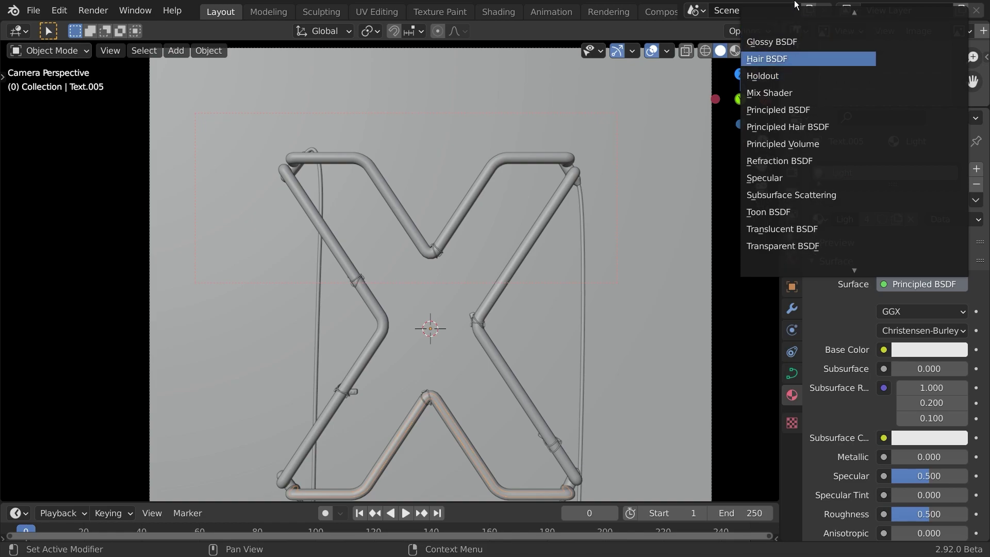
pyautogui.click(776, 83)
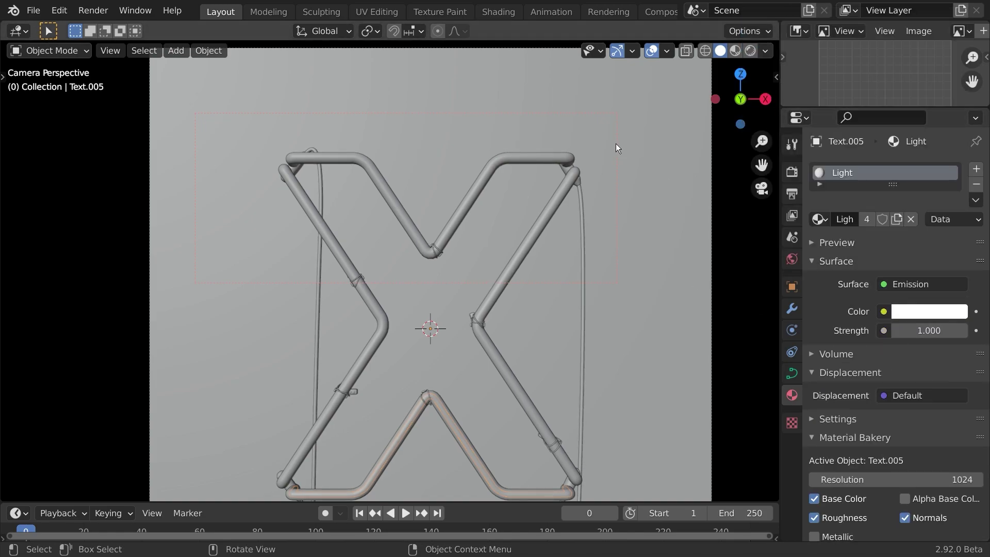
pyautogui.click(751, 51)
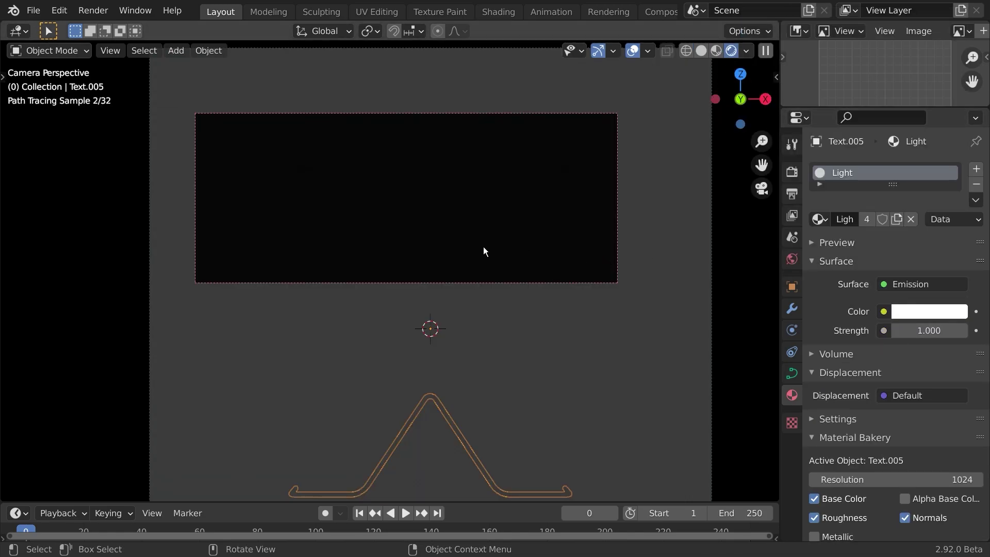
# Return to solid shading and create a new material named Glass on the outer upper V-shaped tube
pyautogui.press('z')
pyautogui.click(554, 265)
pyautogui.click(470, 218)
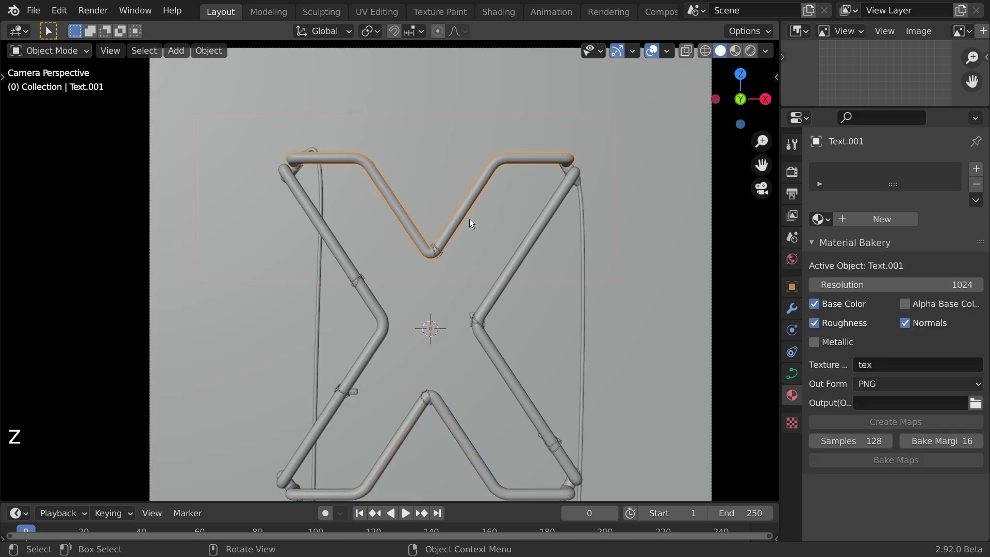
pyautogui.click(863, 218)
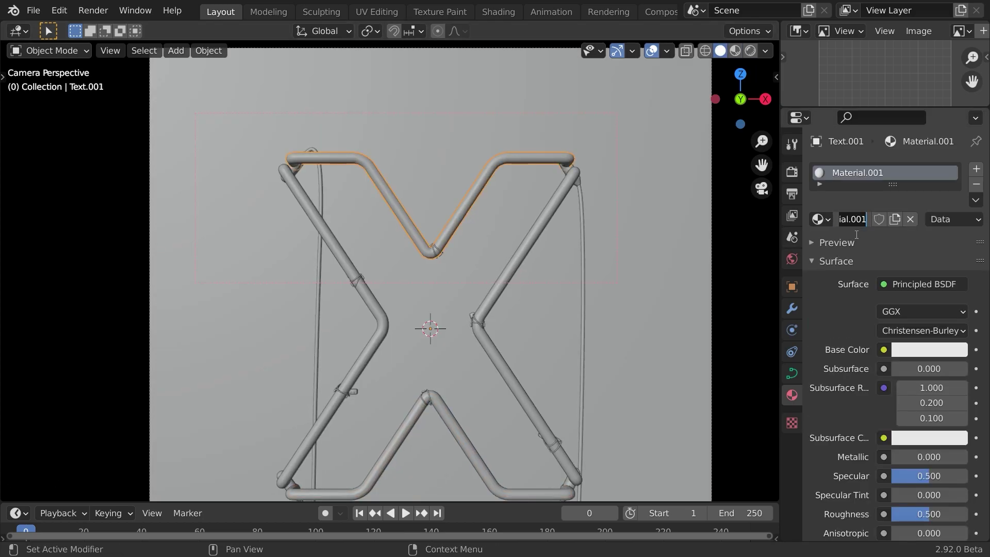
pyautogui.write('Glass')
pyautogui.press('Return')
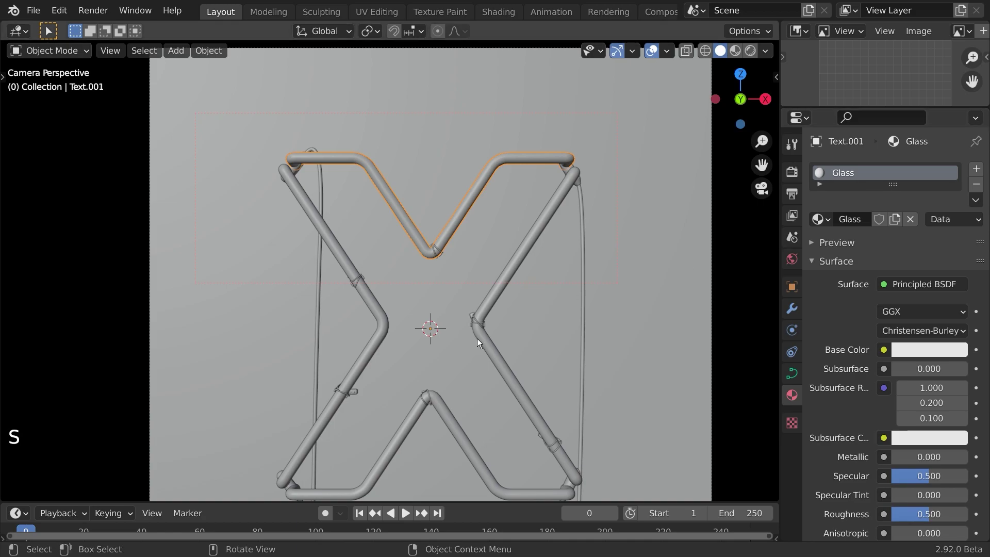
# Link the upper V-shaped tube's Glass material to the other three outer tubes of the X
pyautogui.click(497, 298)
pyautogui.keyDown('shift'); pyautogui.click(384, 329); pyautogui.keyUp('shift')
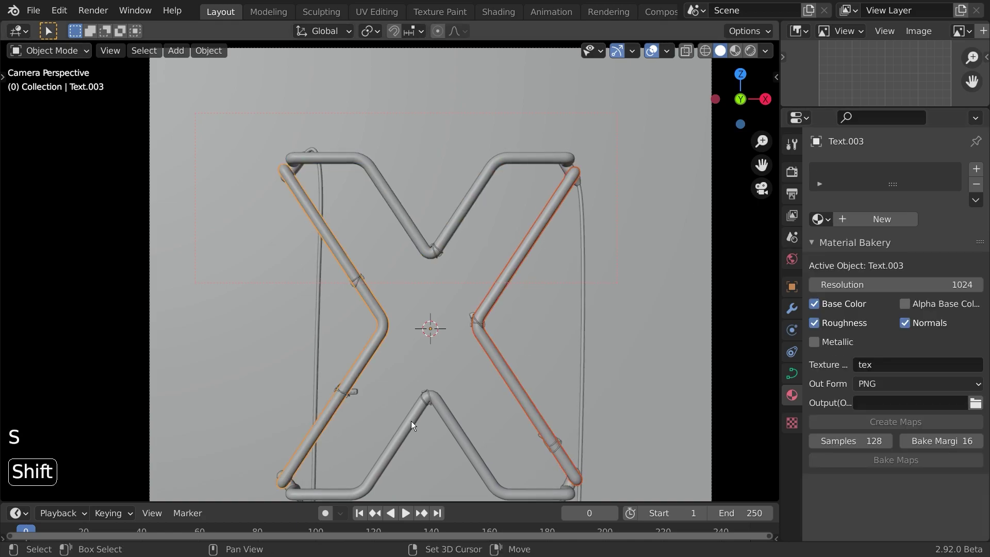
pyautogui.keyDown('shift'); pyautogui.click(410, 421); pyautogui.keyUp('shift')
pyautogui.keyDown('shift'); pyautogui.click(425, 248); pyautogui.keyUp('shift')
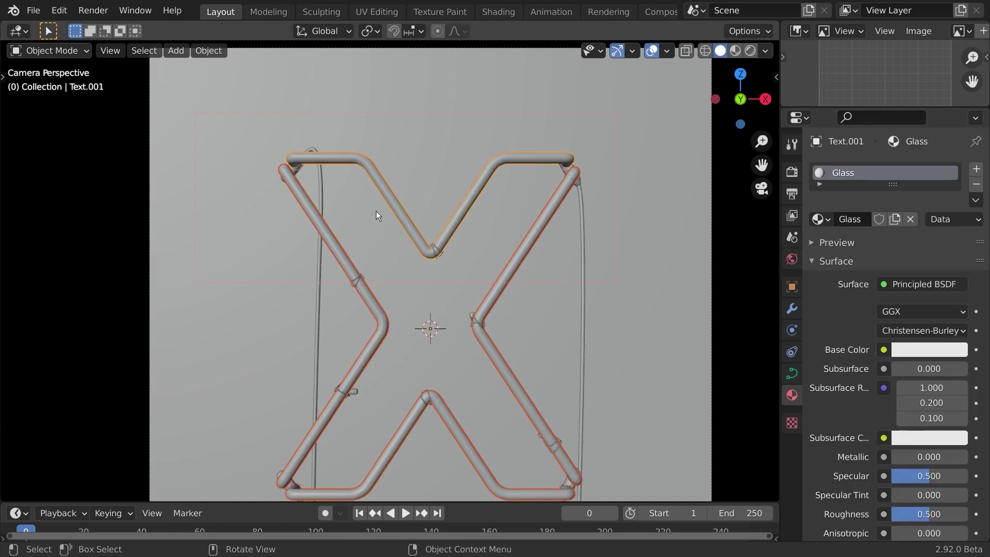
pyautogui.hotkey('ctrl', 'l')
pyautogui.moveTo(376, 212)
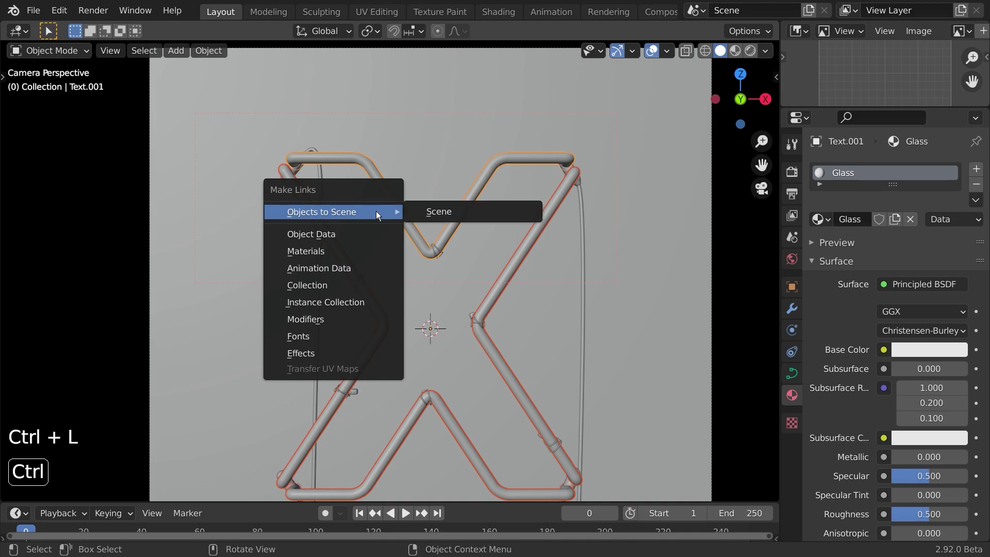
pyautogui.click(360, 251)
# Change the Glass material's surface shader to Glass BSDF and deselect everything
pyautogui.click(412, 231)
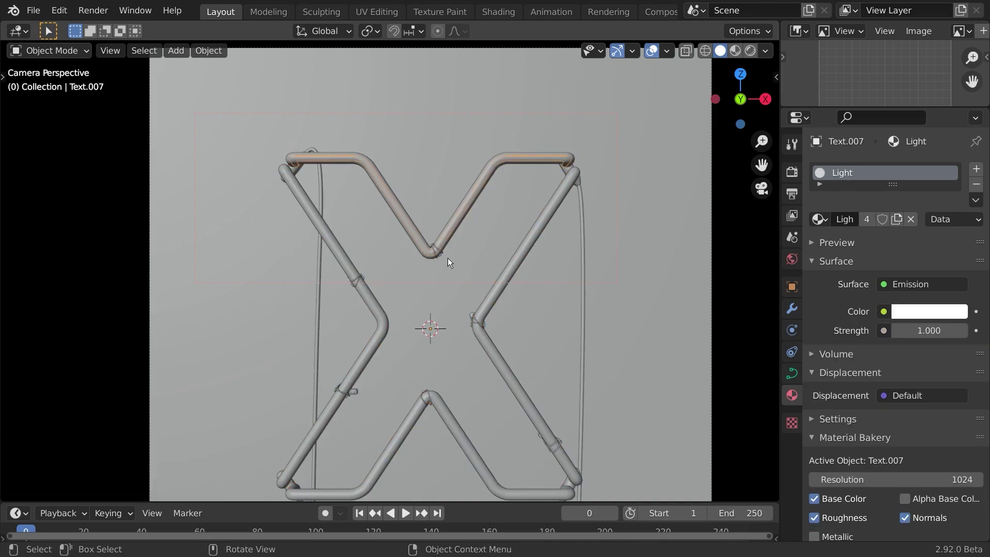
pyautogui.click(452, 238)
pyautogui.click(926, 286)
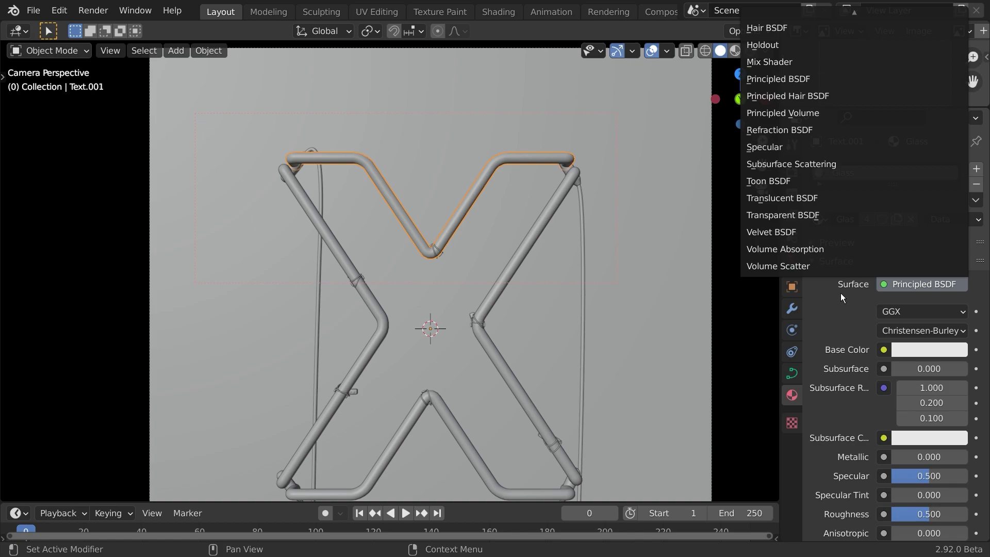
pyautogui.moveTo(799, 12)
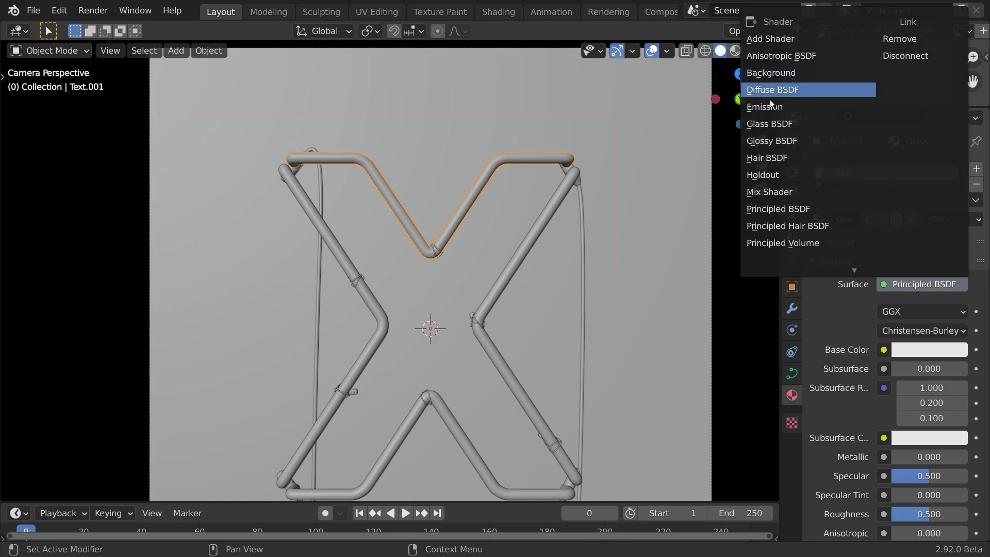
pyautogui.click(776, 125)
pyautogui.press('a')
pyautogui.press('a')
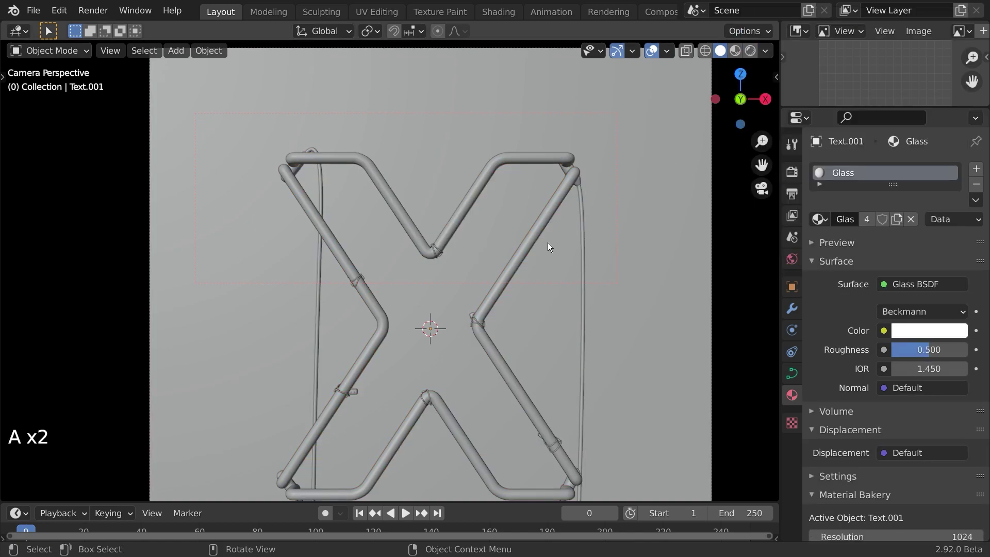
# Switch to rendered shading and extend the render region over the whole camera frame
pyautogui.scroll(-3, 548, 242)
pyautogui.click(751, 50)
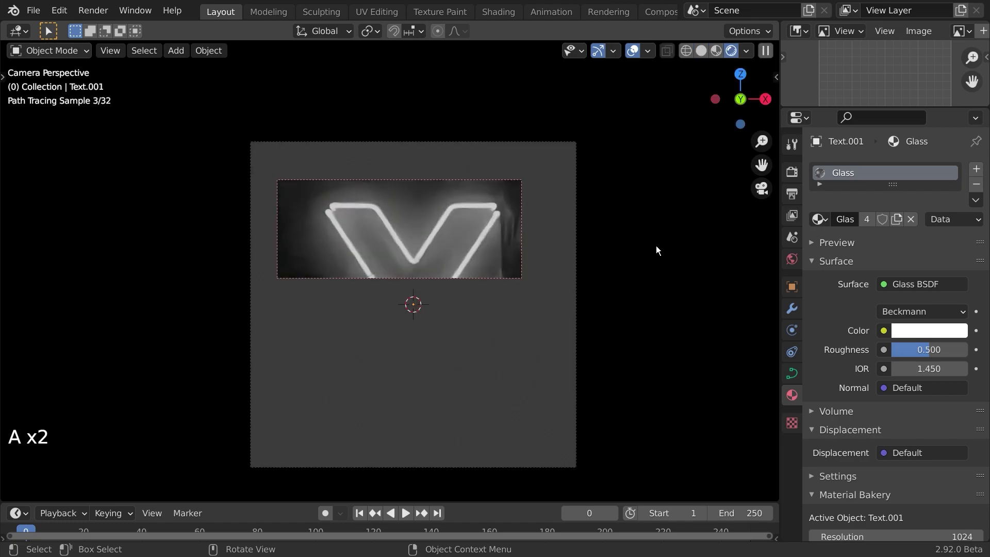
pyautogui.hotkey('ctrl', 'b')
pyautogui.moveTo(220, 110); pyautogui.dragTo(649, 464)
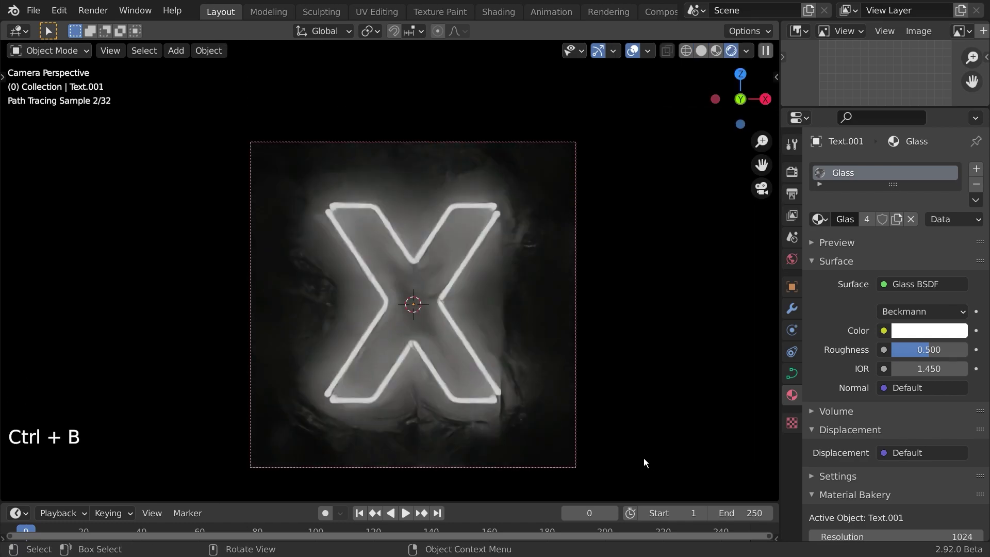
# Set the Light material's emission strength to 6 on the inner lower inverted-V tube
pyautogui.click(392, 376)
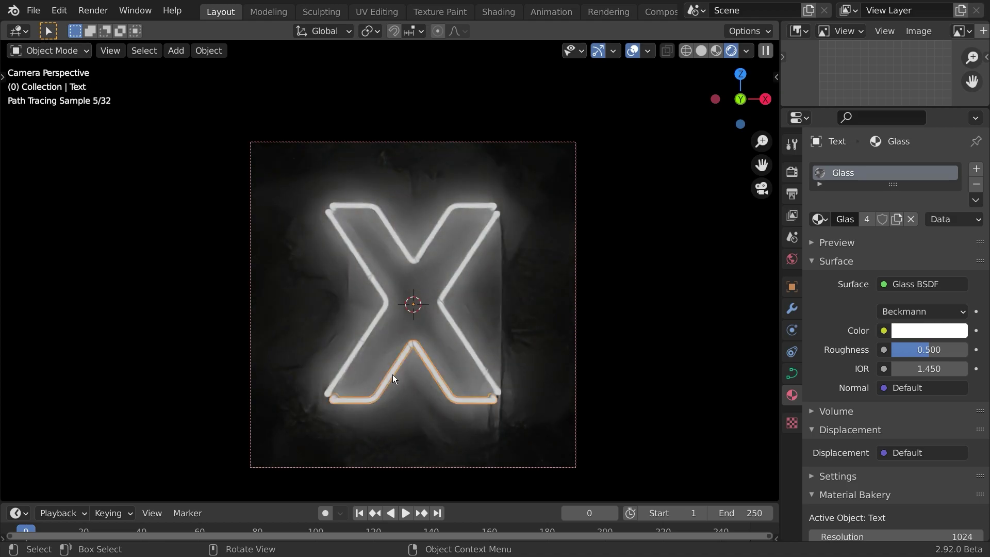
pyautogui.click(392, 377)
pyautogui.click(933, 334)
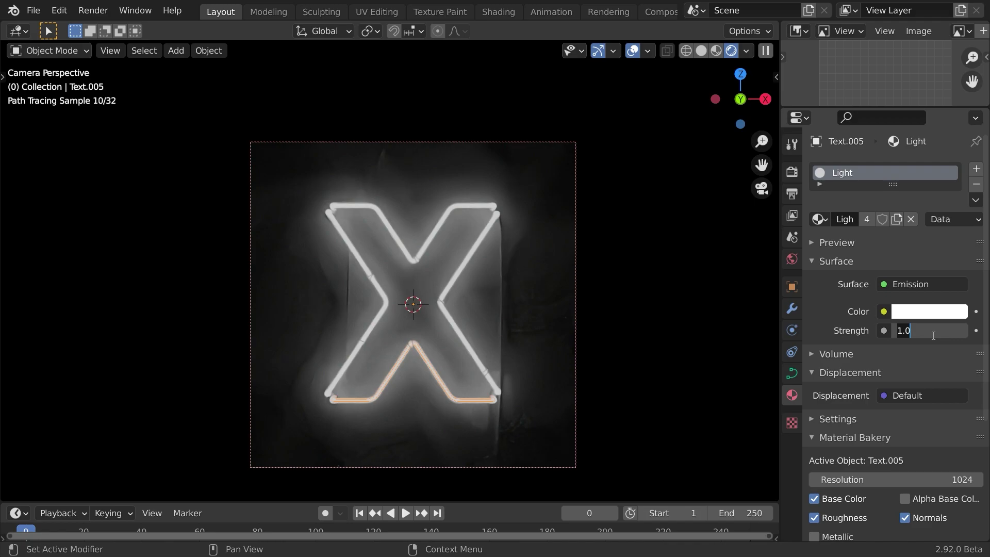
pyautogui.press('Return')
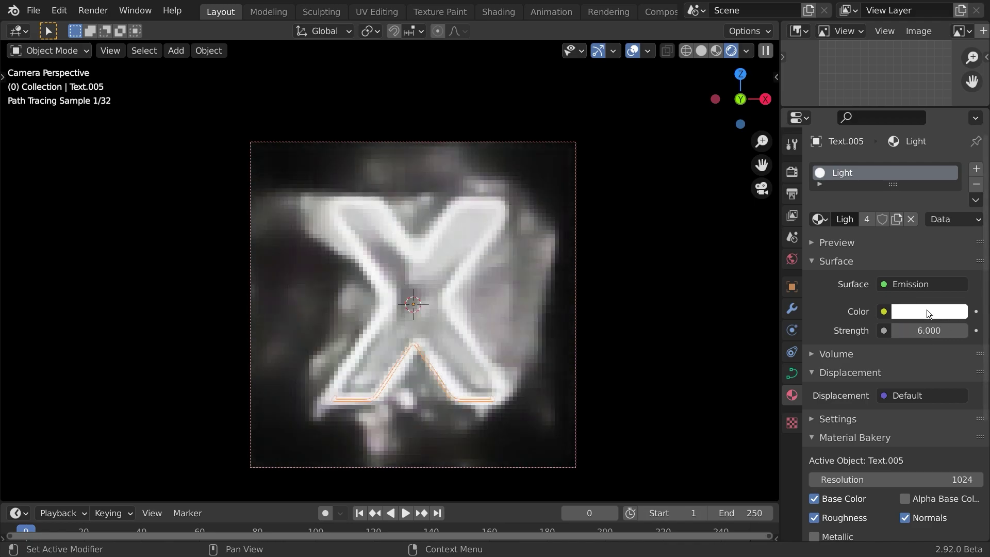
# Tint the Light material's emission color a pale cyan
pyautogui.click(929, 312)
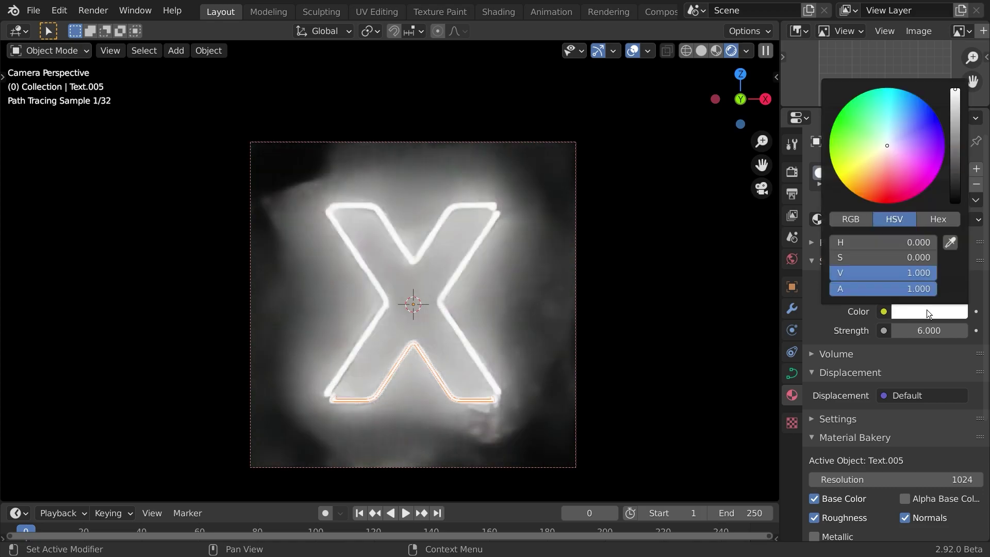
pyautogui.click(891, 136)
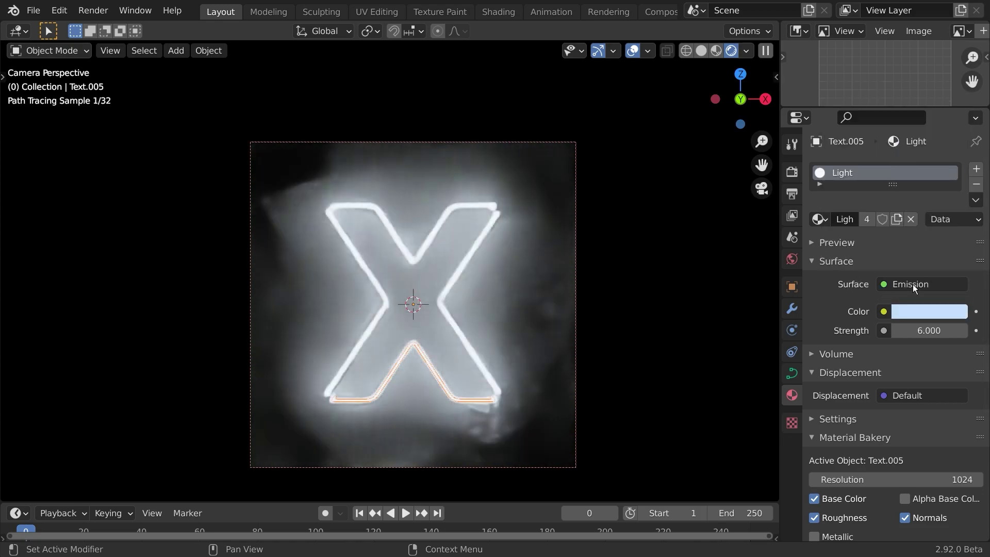
pyautogui.click(929, 311)
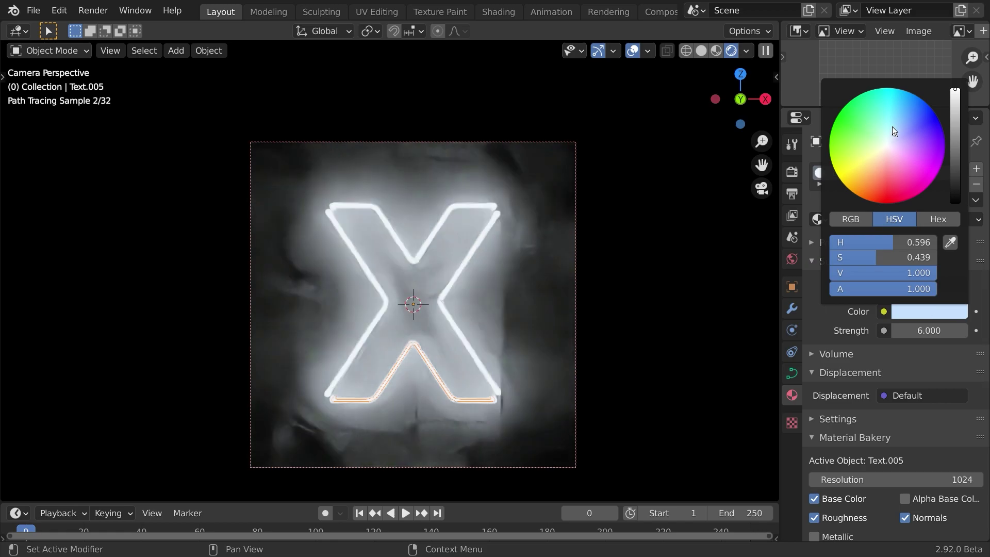
pyautogui.moveTo(894, 134); pyautogui.dragTo(890, 124)
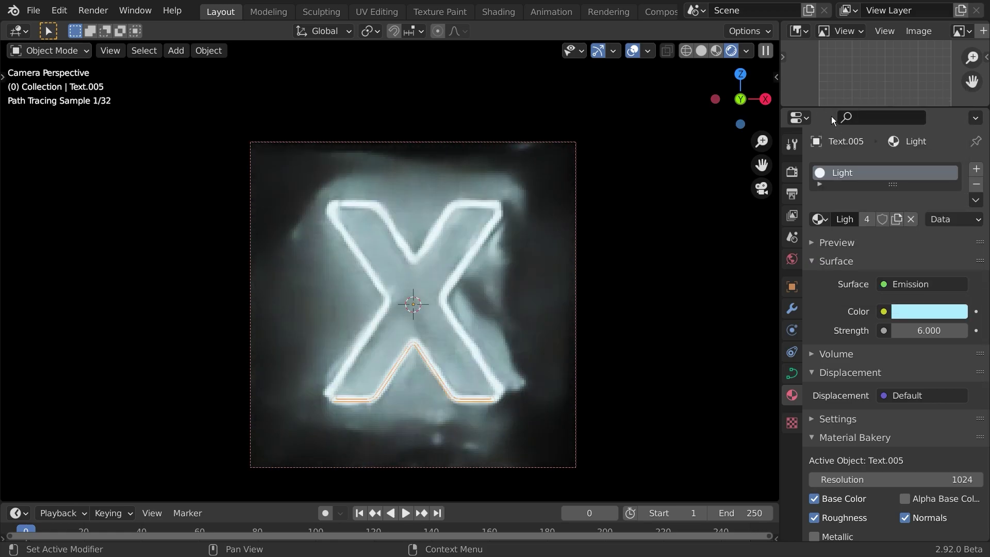
# Enable Adaptive Sampling in the Cycles render settings and deselect all objects
pyautogui.click(795, 148)
pyautogui.click(794, 171)
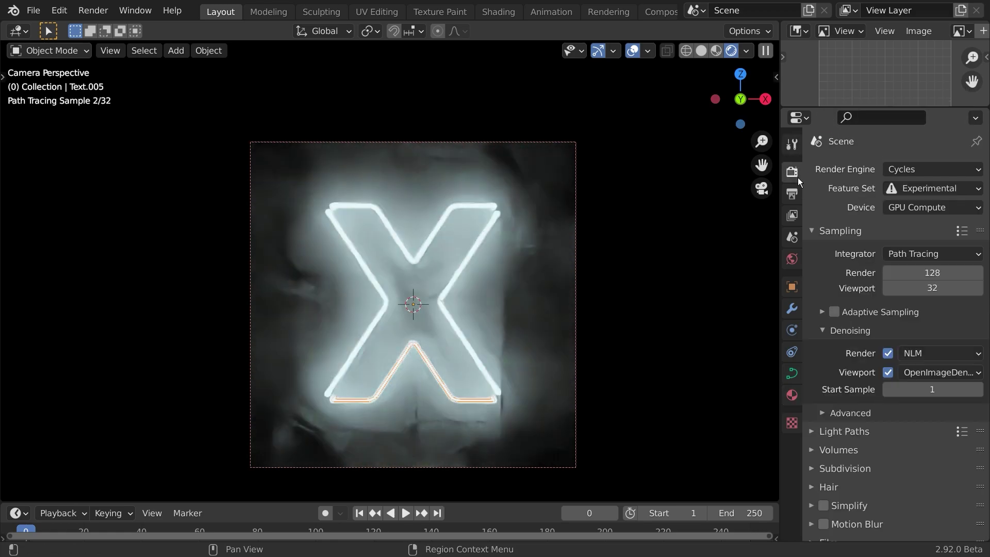
pyautogui.click(835, 312)
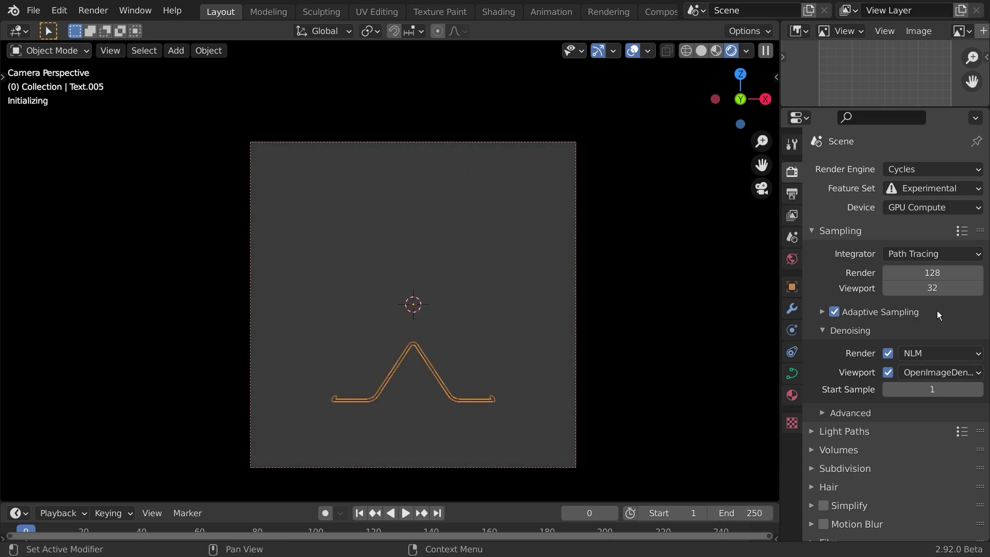
pyautogui.press('a')
pyautogui.press('a')
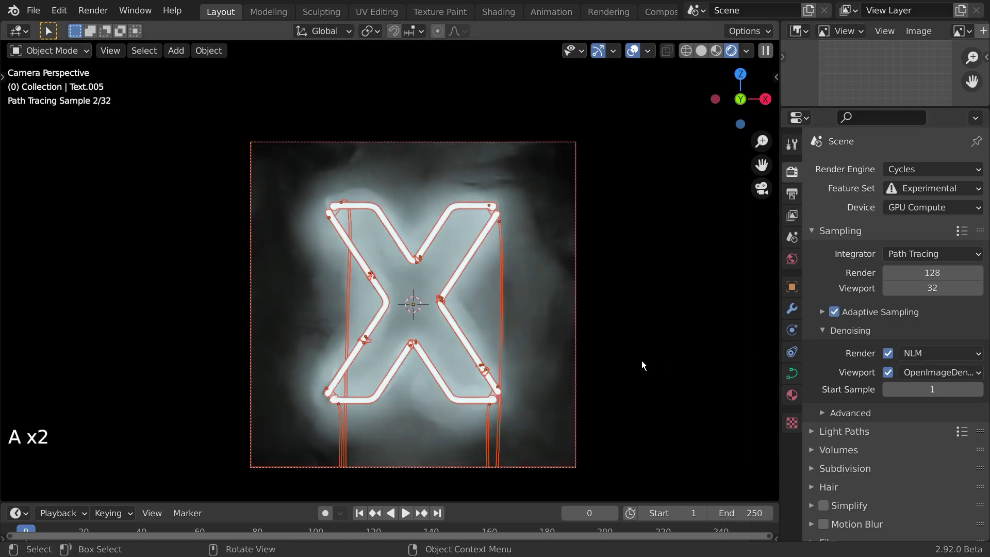
pyautogui.press('a')
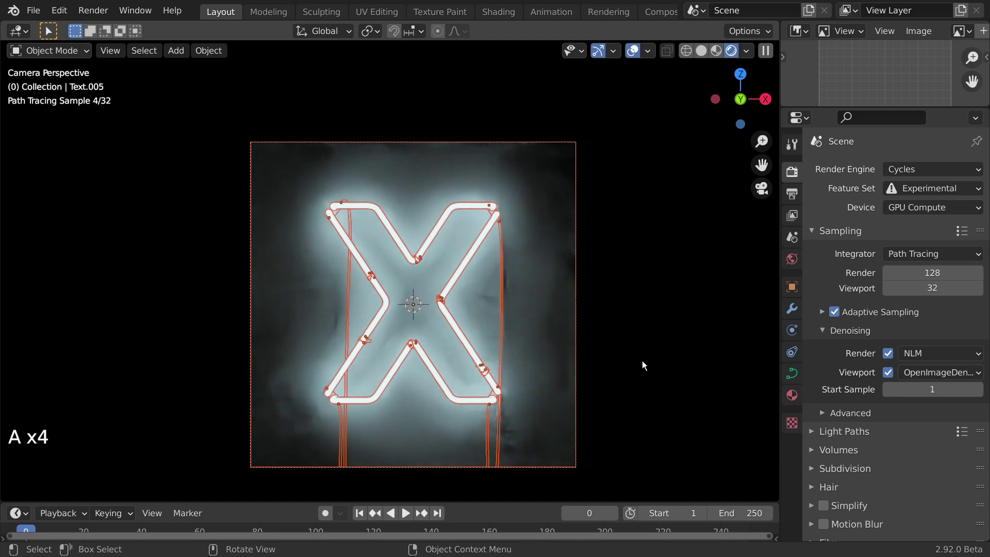
pyautogui.press('a')
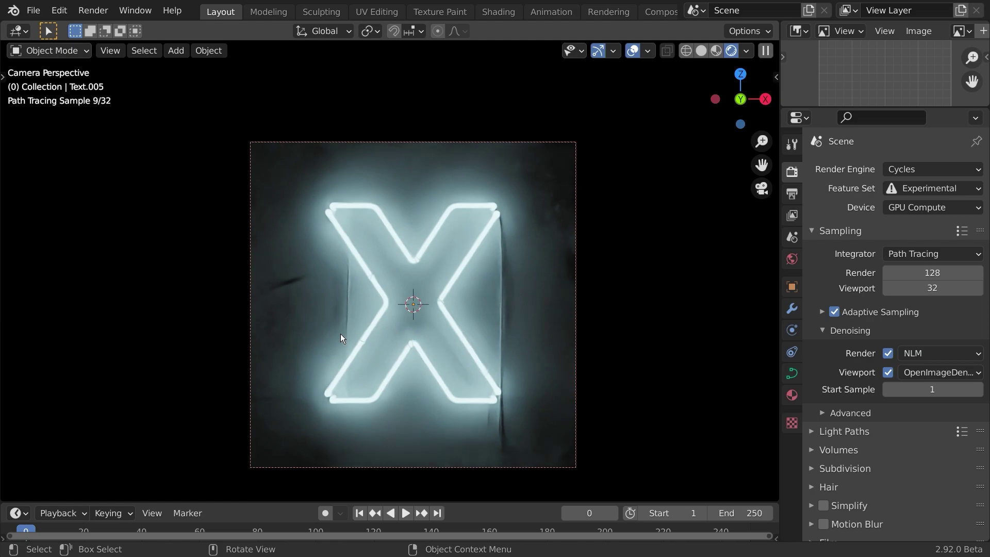
# Select the background plane in solid shading and save the file
pyautogui.press('z')
pyautogui.click(536, 332)
pyautogui.click(539, 333)
pyautogui.scroll(-2, 516, 328)
pyautogui.moveTo(443, 343)
pyautogui.mouseDown(button='middle')
pyautogui.moveTo(491, 337)
pyautogui.moveTo(491, 354)
pyautogui.moveTo(518, 366)
pyautogui.mouseUp(button='middle')
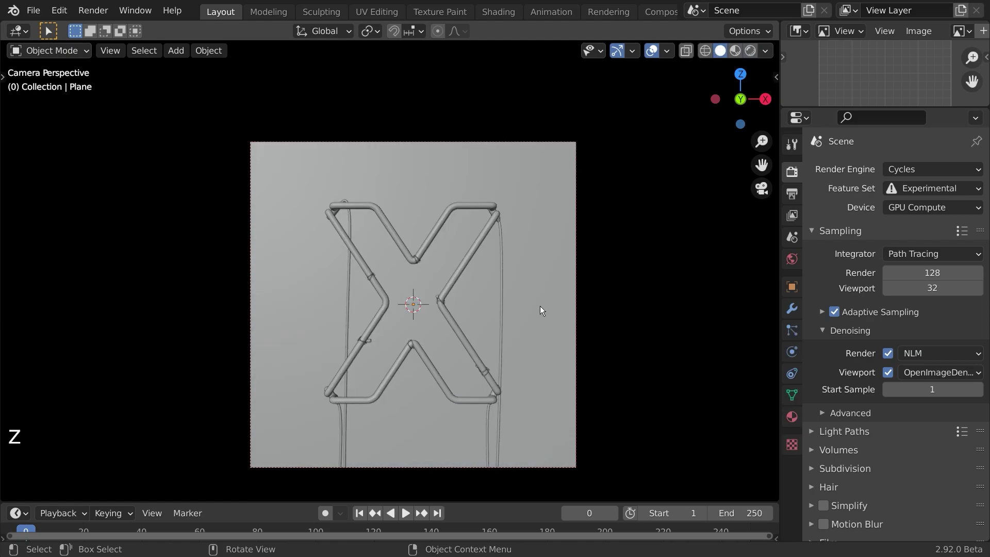
pyautogui.scroll(-6, 491, 337)
pyautogui.hotkey('ctrl', 's')
pyautogui.moveTo(521, 309); pyautogui.dragTo(473, 326, button='middle')
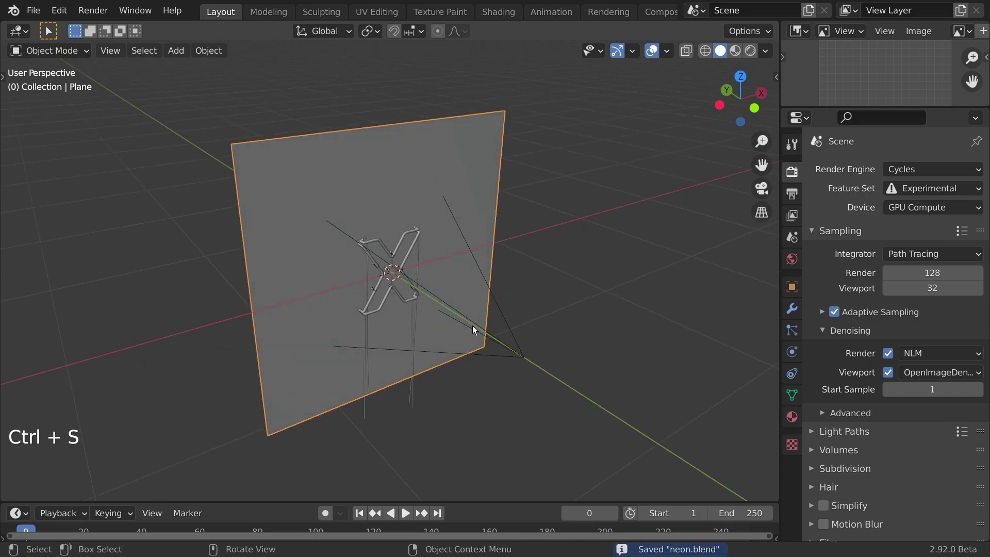
# Open the Shading workspace and create a new material named BG on the background plane
pyautogui.click(501, 14)
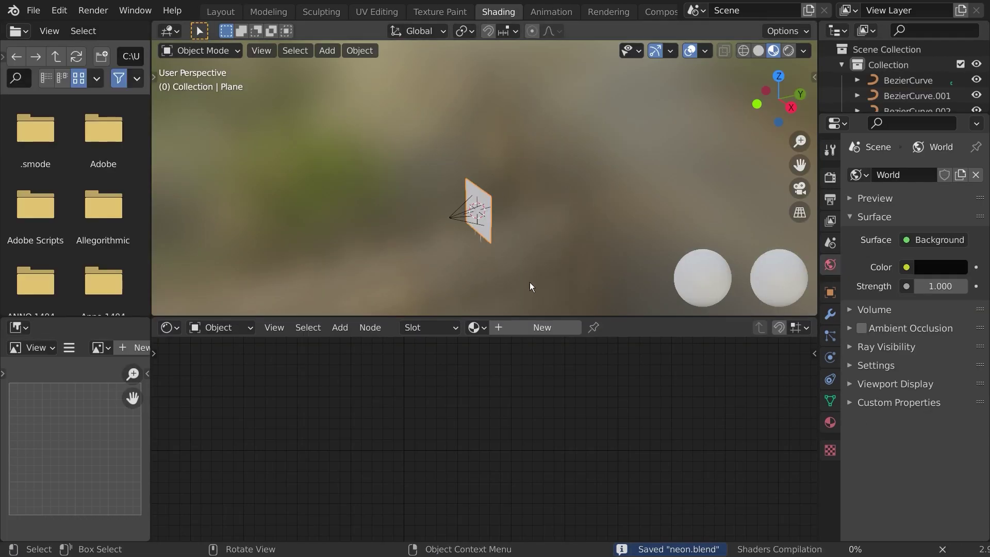
pyautogui.scroll(5, 495, 238)
pyautogui.moveTo(552, 237); pyautogui.dragTo(628, 195, button='middle')
pyautogui.click(596, 325)
pyautogui.write('BG')
pyautogui.press('Return')
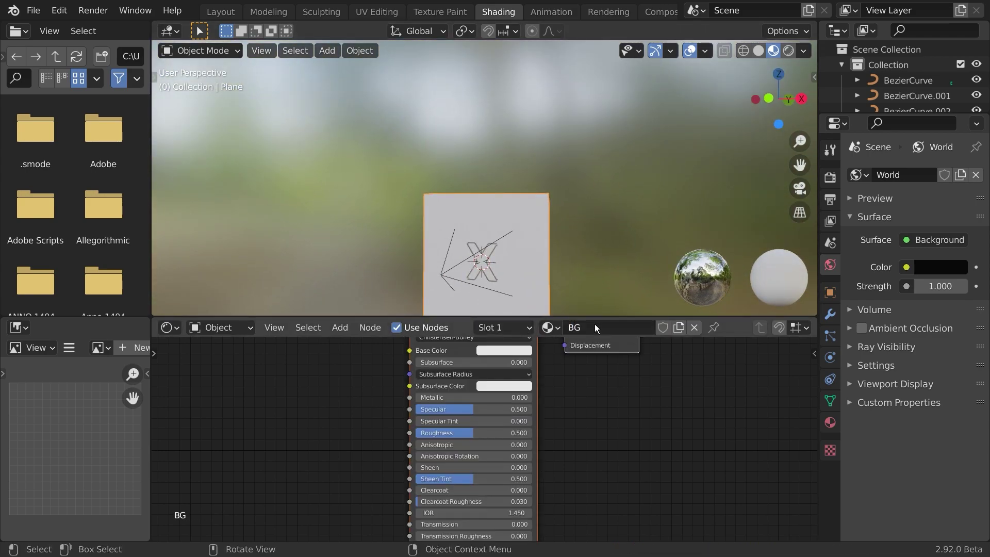
# Enlarge the node editor and reposition the Principled BSDF and Material Output nodes to leave room for texture nodes
pyautogui.moveTo(490, 316); pyautogui.dragTo(503, 205)
pyautogui.moveTo(624, 364); pyautogui.dragTo(717, 428, button='middle')
pyautogui.click(688, 414)
pyautogui.click(563, 297)
pyautogui.moveTo(418, 327); pyautogui.dragTo(424, 362, button='middle')
pyautogui.click(686, 332)
pyautogui.keyDown('shift'); pyautogui.click(607, 338); pyautogui.keyUp('shift')
pyautogui.moveTo(552, 339); pyautogui.dragTo(605, 314)
pyautogui.click(514, 307)
# Load all five Rock020_2K-PNG texture maps from Downloads into the BG material with the Principled Texture Setup
pyautogui.click(649, 322)
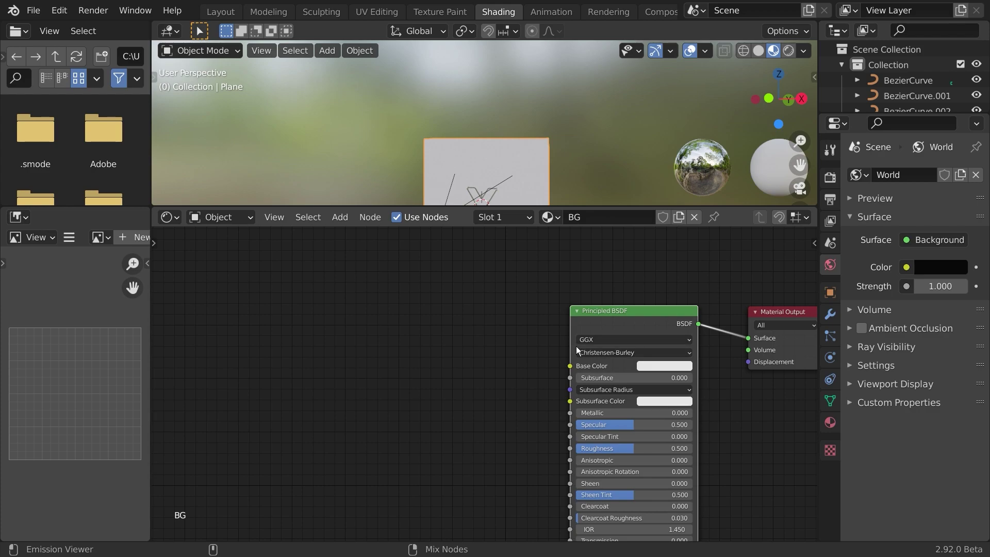
pyautogui.hotkey('ctrl', 'shift', 't')
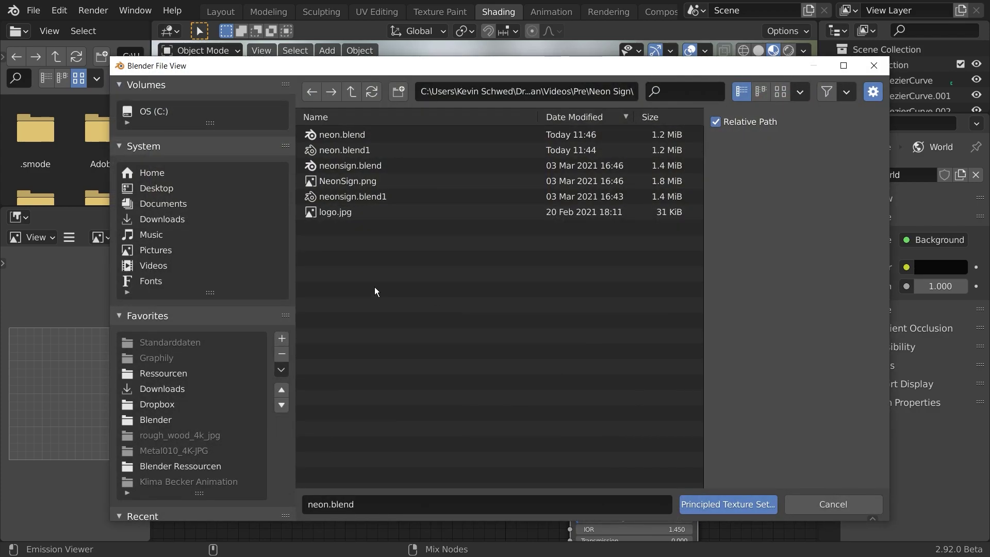
pyautogui.click(183, 220)
pyautogui.click(681, 99)
pyautogui.write('rock')
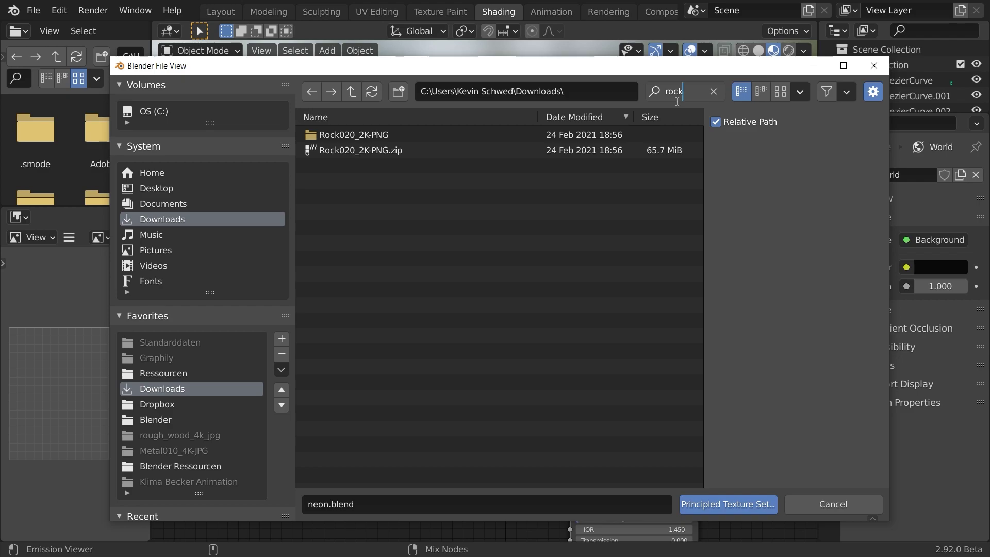
pyautogui.doubleClick(313, 135)
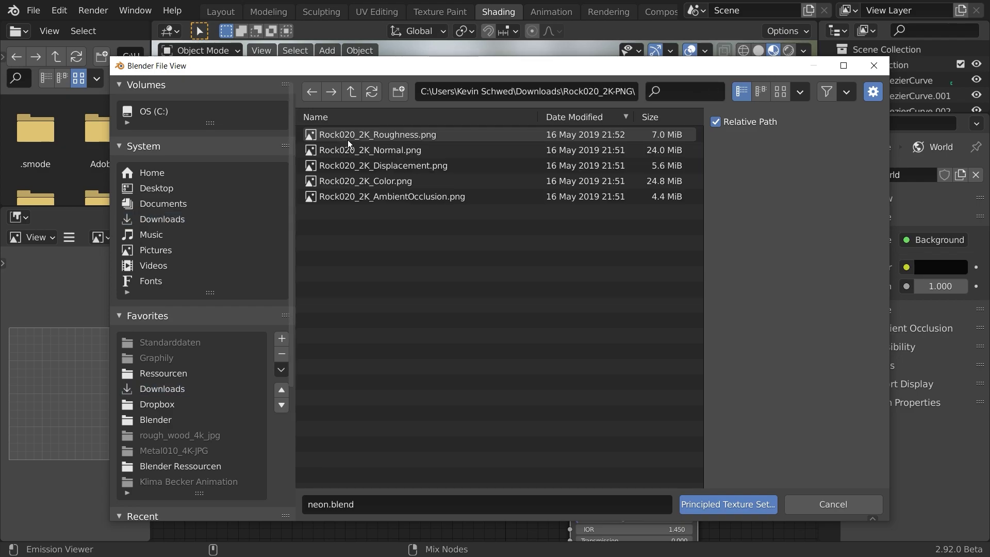
pyautogui.moveTo(420, 231); pyautogui.dragTo(382, 173)
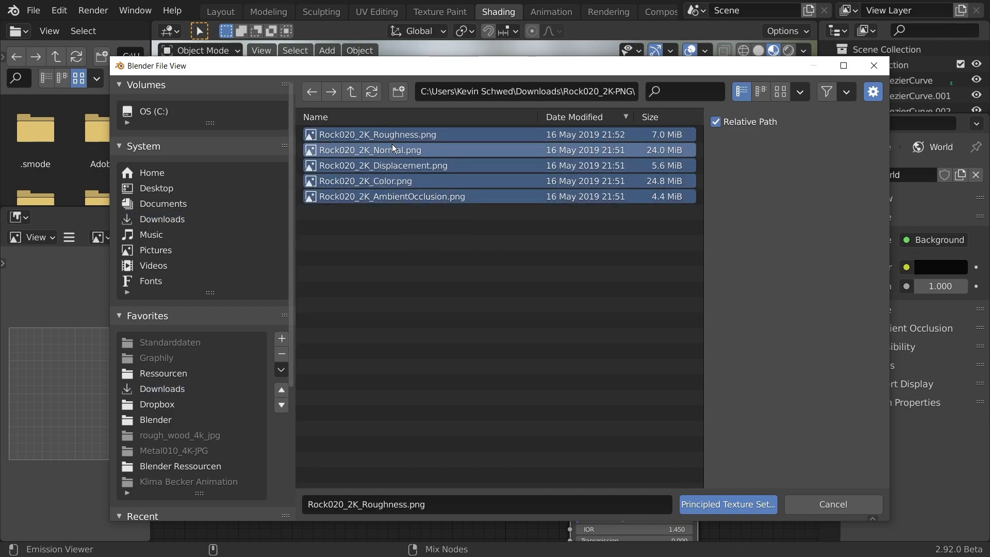
pyautogui.click(722, 504)
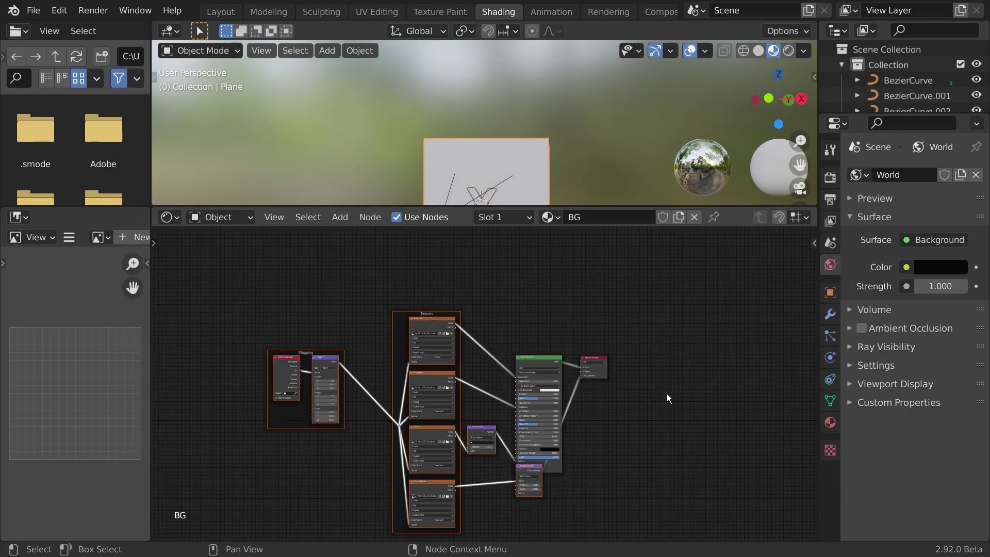
# Inspect the rock texture on the background plane from the front
pyautogui.moveTo(559, 344); pyautogui.dragTo(600, 360)
pyautogui.scroll(3, 601, 348)
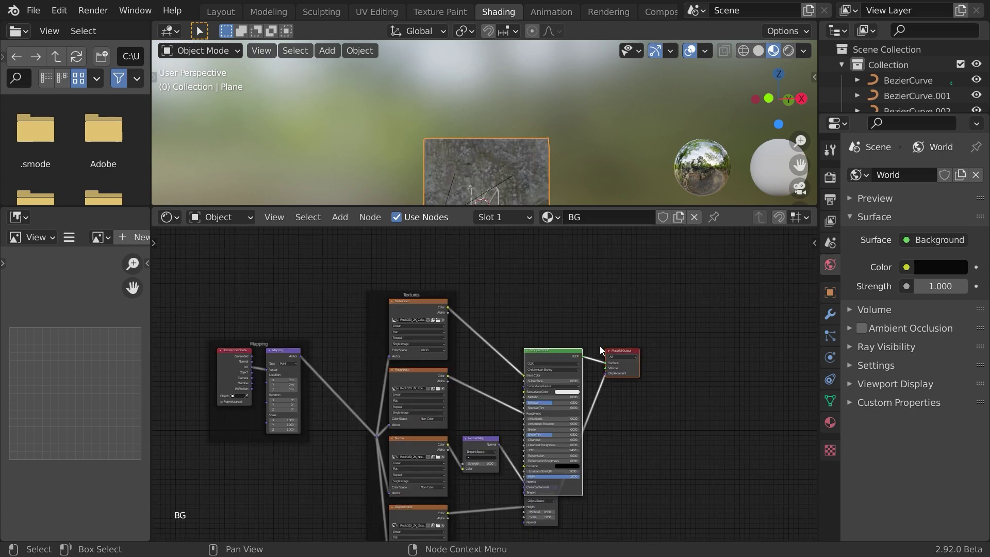
pyautogui.moveTo(582, 112); pyautogui.dragTo(570, 72, button='middle')
pyautogui.press('KP_1')
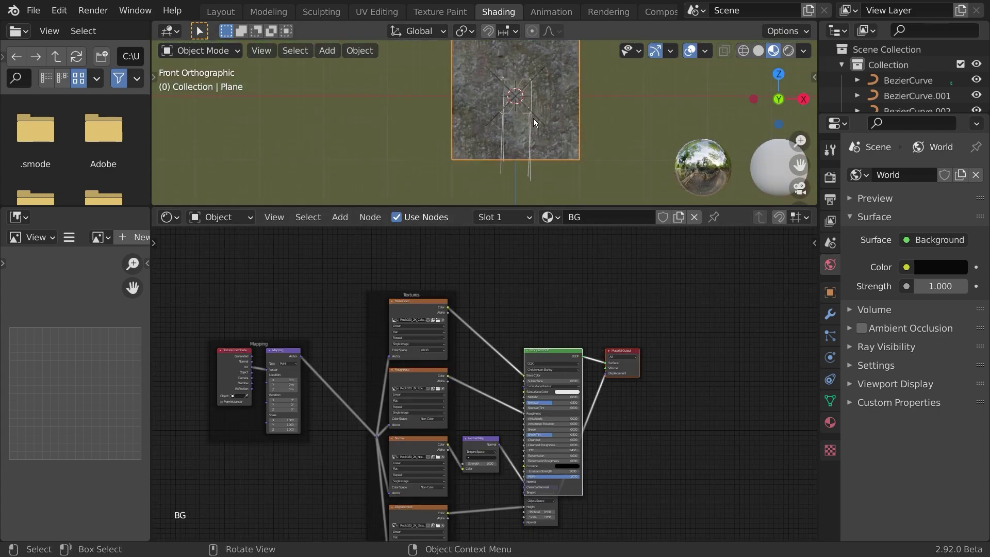
pyautogui.scroll(5, 552, 116)
pyautogui.keyDown('shift'); pyautogui.moveTo(551, 114); pyautogui.dragTo(535, 175, button='middle'); pyautogui.keyUp('shift')
# Move the Principled BSDF and Material Output nodes up and apart so they clear the Displacement node
pyautogui.moveTo(708, 298); pyautogui.dragTo(559, 348)
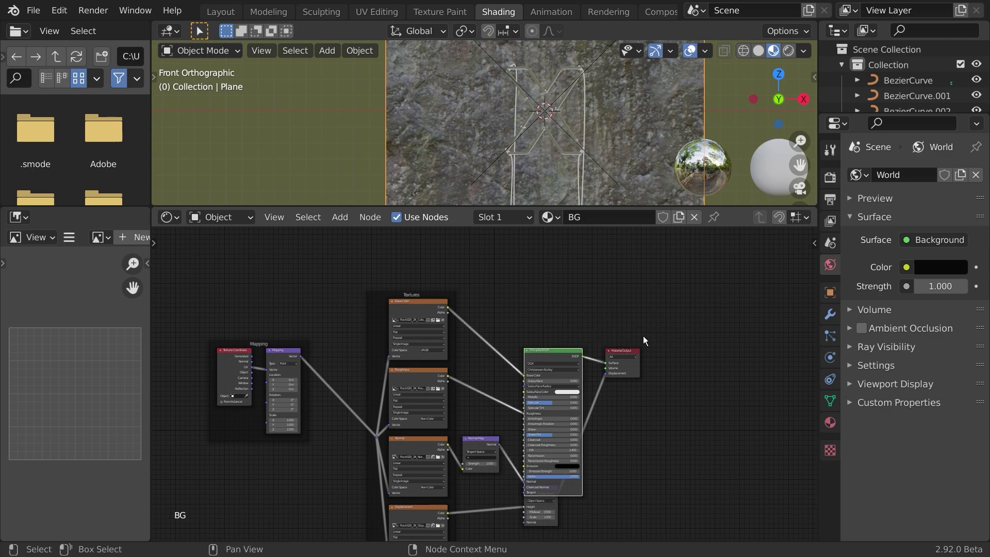
pyautogui.press('g')
pyautogui.click(592, 249)
pyautogui.click(622, 353)
pyautogui.press('g')
pyautogui.click(702, 284)
pyautogui.scroll(2, 617, 445)
pyautogui.moveTo(617, 444); pyautogui.dragTo(621, 417, button='middle')
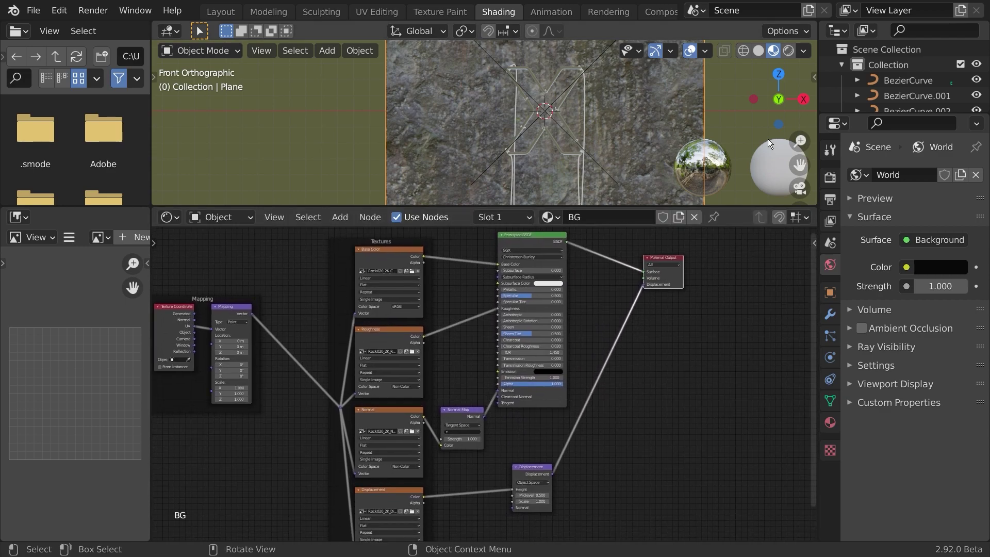
# Preview the neon sign in rendered shading, first within a small render region and then through the camera
pyautogui.click(792, 51)
pyautogui.press('b')
pyautogui.moveTo(479, 97); pyautogui.dragTo(574, 153)
pyautogui.scroll(4, 472, 148)
pyautogui.scroll(-1, 477, 141)
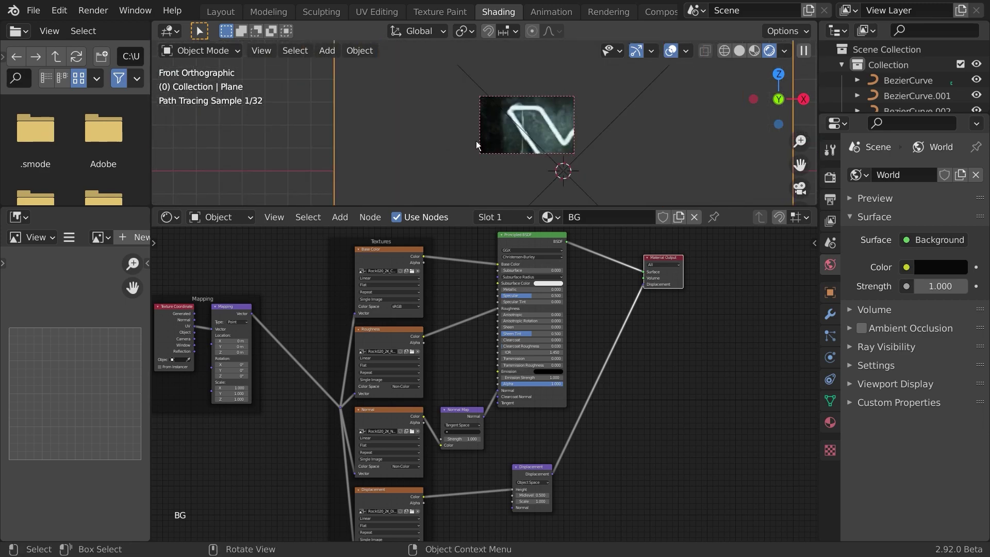
pyautogui.press('KP_0')
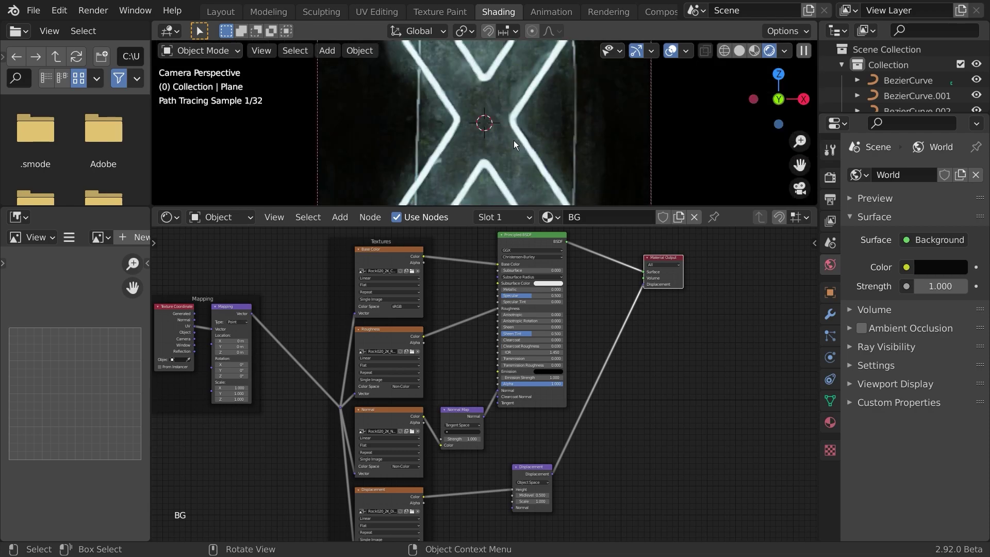
pyautogui.scroll(-3, 514, 145)
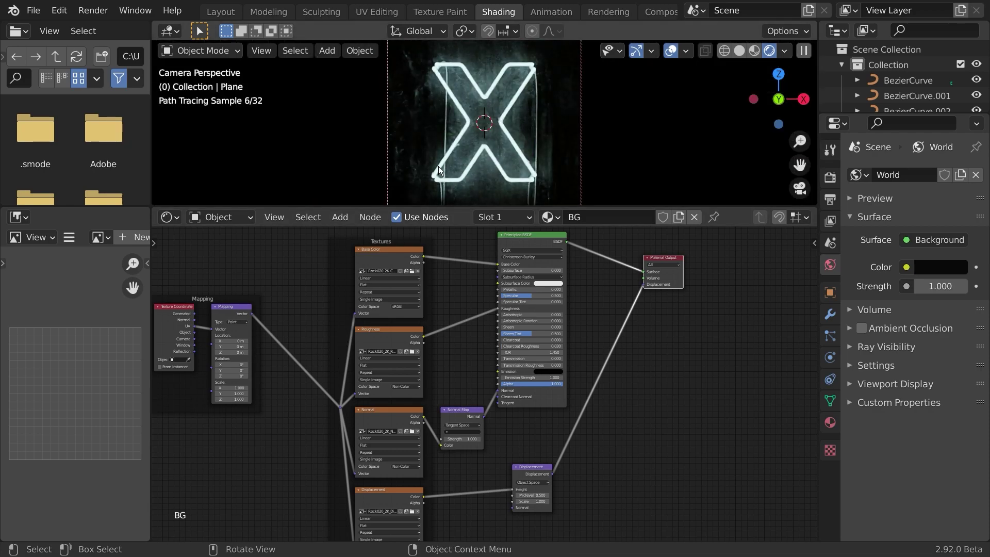
# Scale down the background plane to closely fill the camera frame and show it in rendered shading
pyautogui.press('z')
pyautogui.click(598, 162)
pyautogui.scroll(-3, 576, 156)
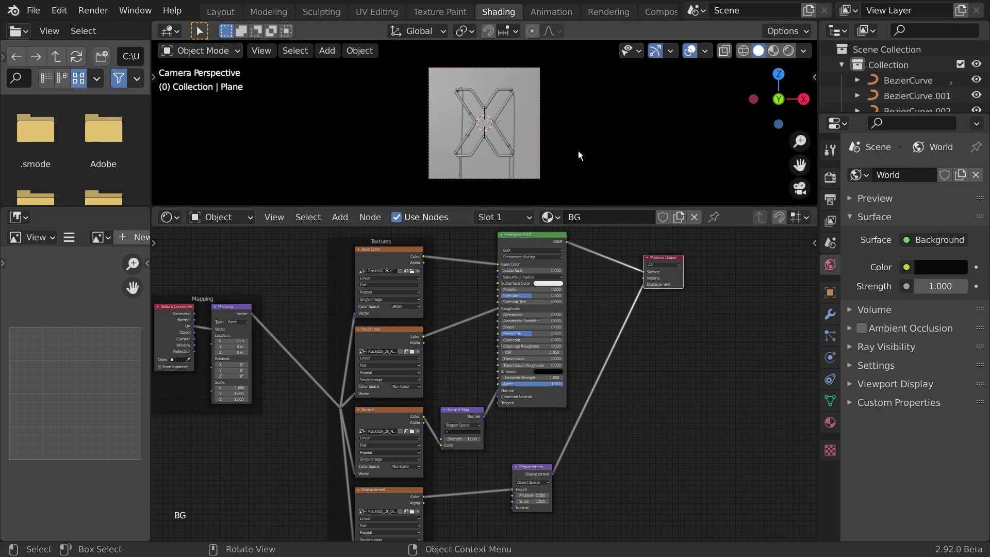
pyautogui.click(743, 50)
pyautogui.moveTo(568, 153)
pyautogui.mouseDown(button='middle')
pyautogui.moveTo(592, 162)
pyautogui.moveTo(557, 166)
pyautogui.mouseUp(button='middle')
pyautogui.press('KP_0')
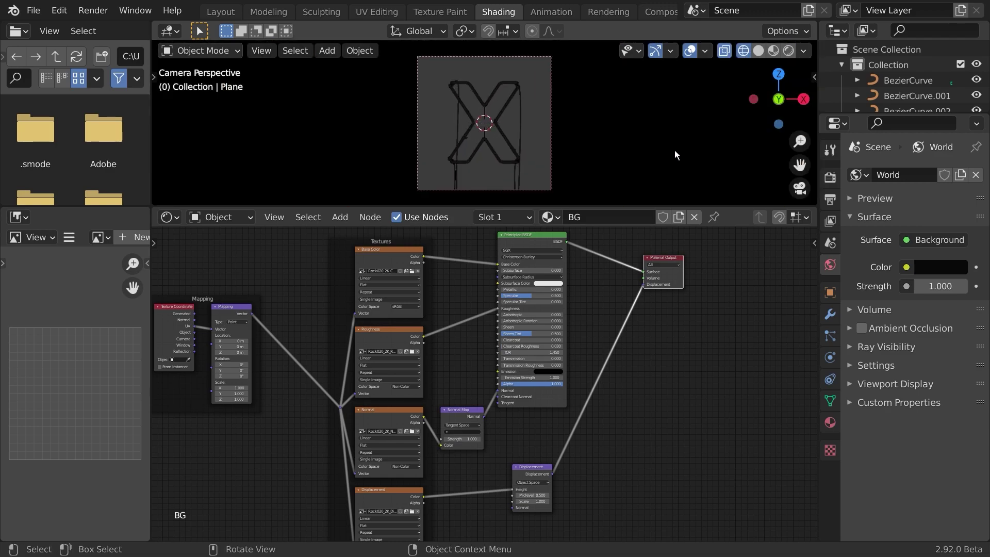
pyautogui.press('s')
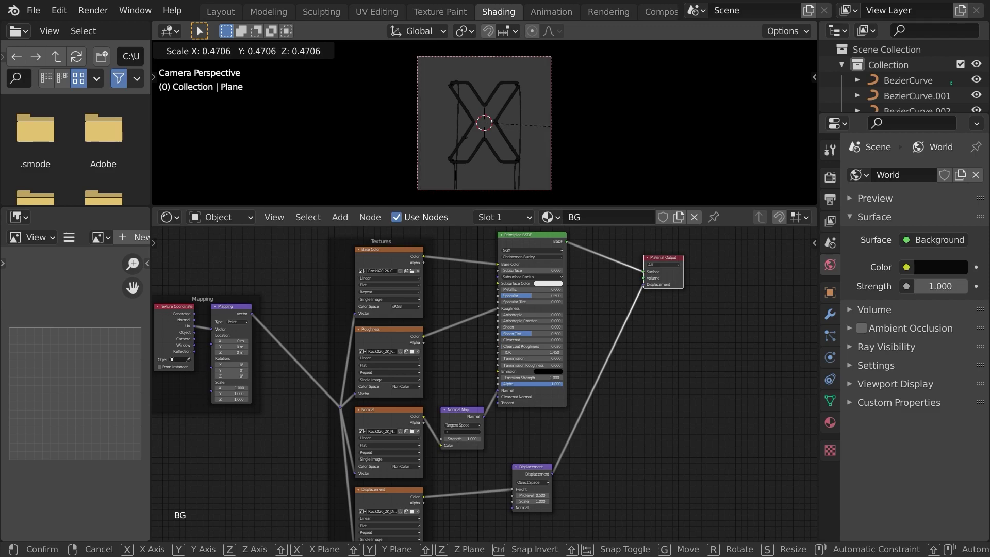
pyautogui.click(621, 138)
pyautogui.click(788, 50)
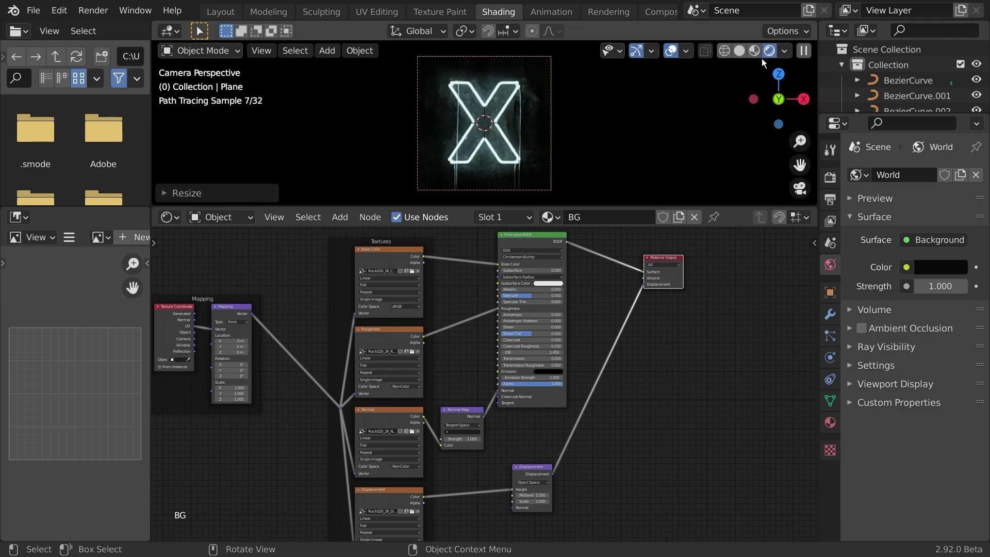
pyautogui.scroll(2, 521, 115)
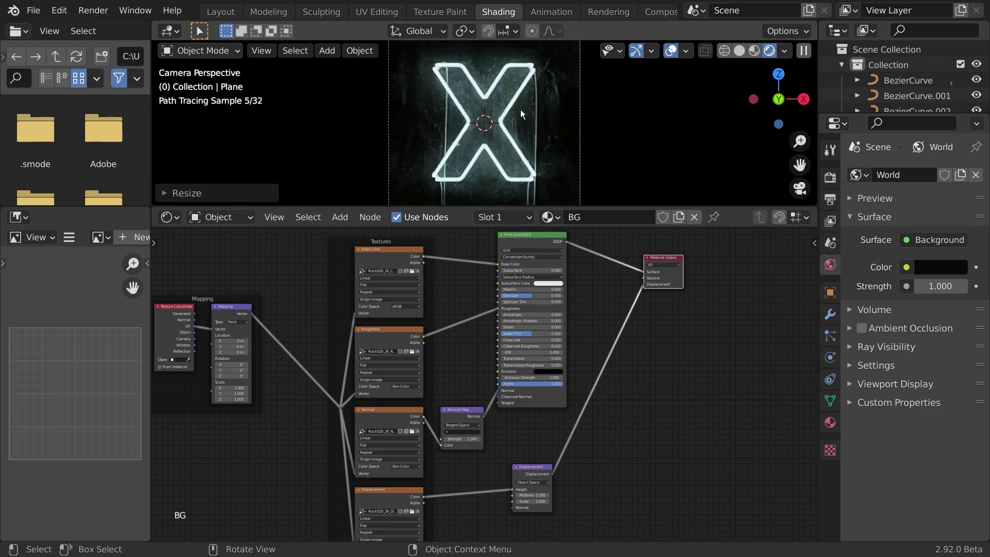
pyautogui.click(504, 184)
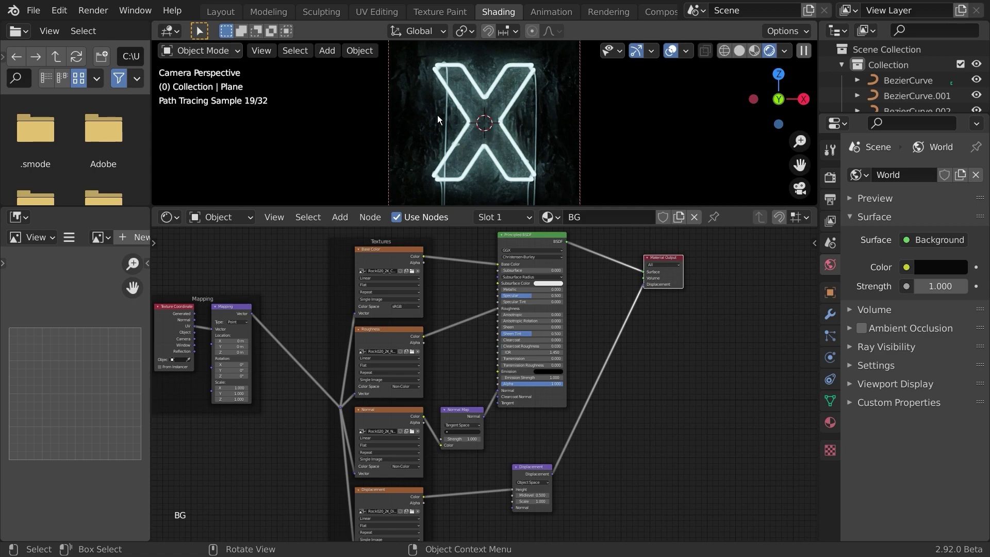
# Select the Displacement node and examine its link from the rock displacement map to the Material Output
pyautogui.moveTo(596, 398); pyautogui.dragTo(620, 327, button='middle')
pyautogui.scroll(2, 595, 428)
pyautogui.scroll(2, 596, 426)
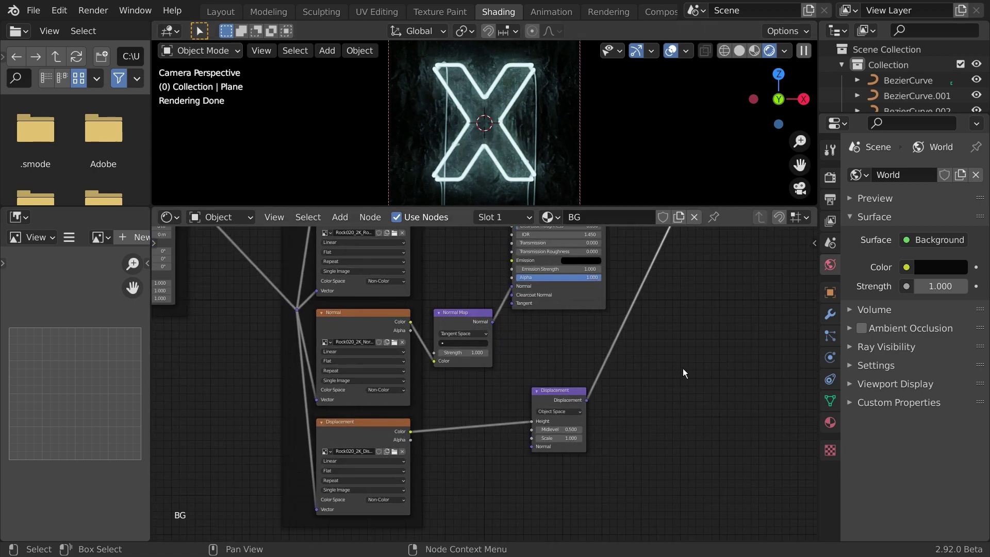
pyautogui.moveTo(683, 368); pyautogui.dragTo(567, 411, button='middle')
pyautogui.click(460, 437)
pyautogui.moveTo(615, 348); pyautogui.dragTo(526, 423, button='middle')
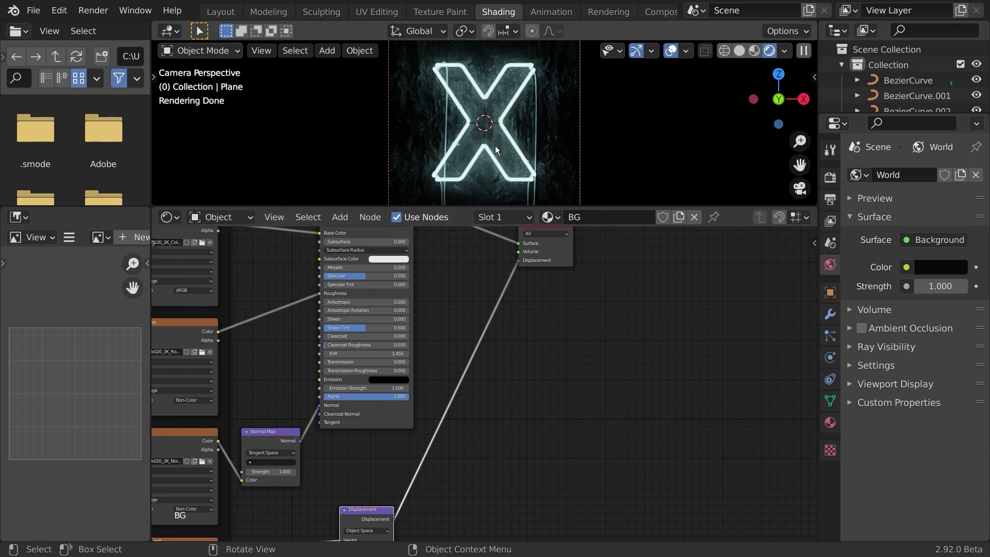
# Add a Subdivision Surface modifier to the background plane and enable Adaptive Subdivision
pyautogui.click(831, 314)
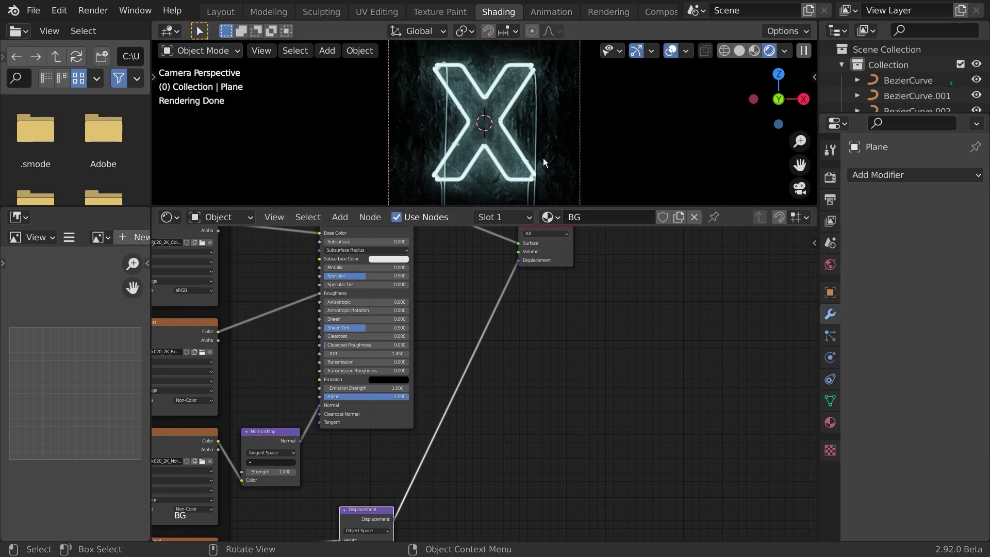
pyautogui.click(871, 179)
pyautogui.click(546, 403)
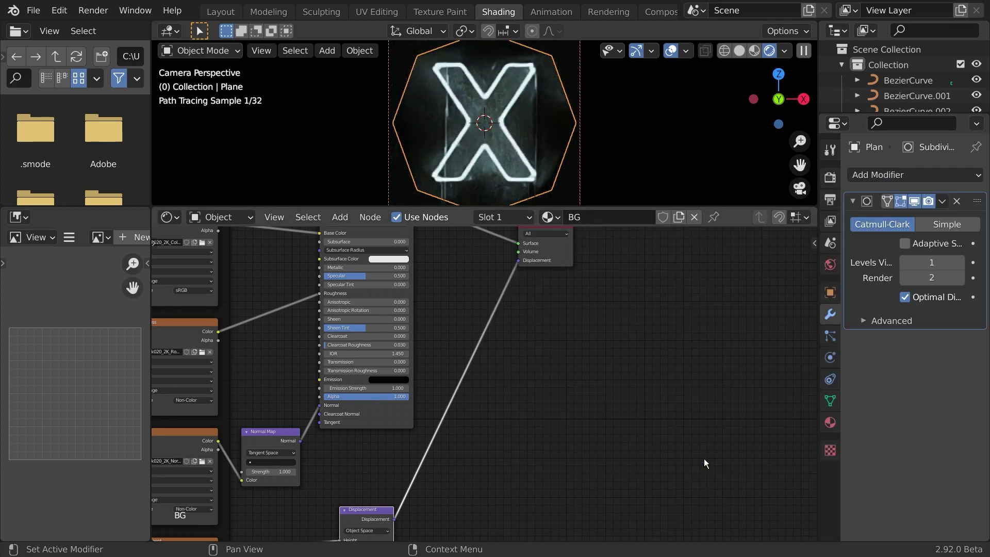
pyautogui.click(905, 244)
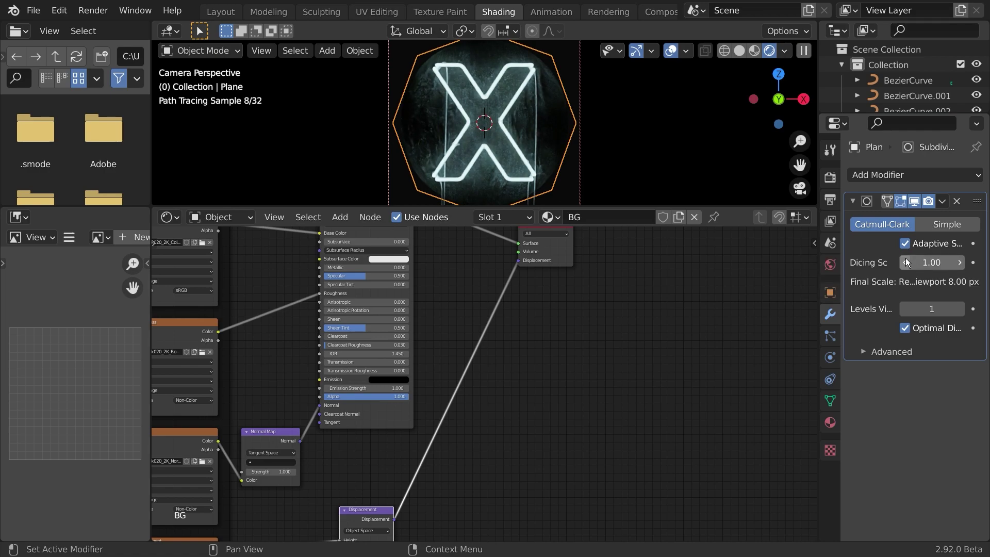
# Subdivide the background plane's mesh in Edit Mode to tighten its rounded corners
pyautogui.press('Tab')
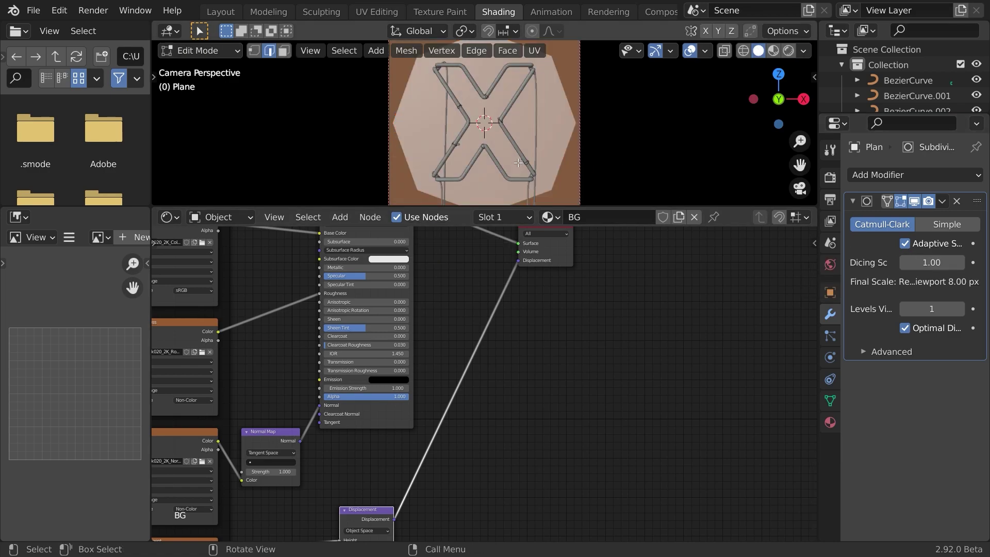
pyautogui.scroll(-2, 518, 163)
pyautogui.rightClick(490, 130)
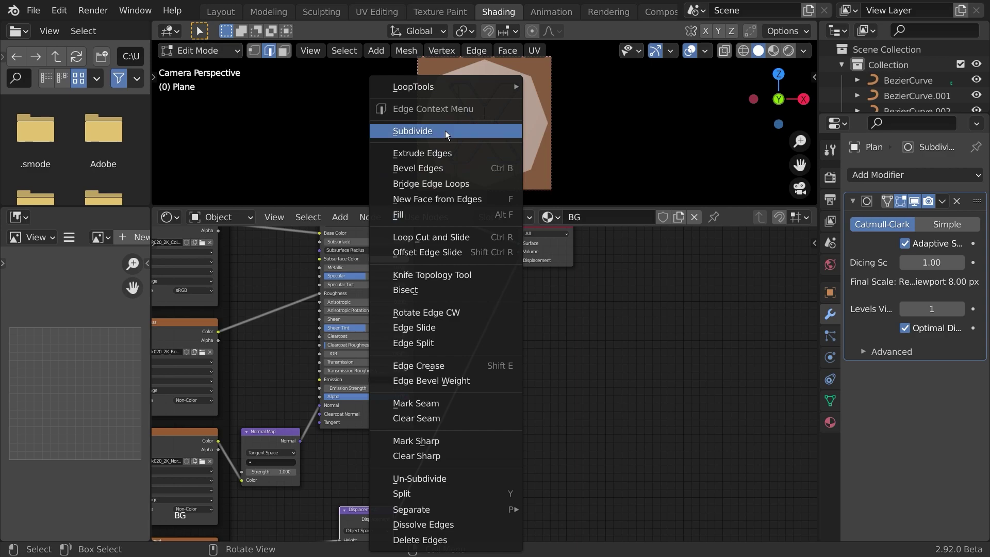
pyautogui.click(444, 130)
pyautogui.rightClick(492, 127)
pyautogui.press('Tab')
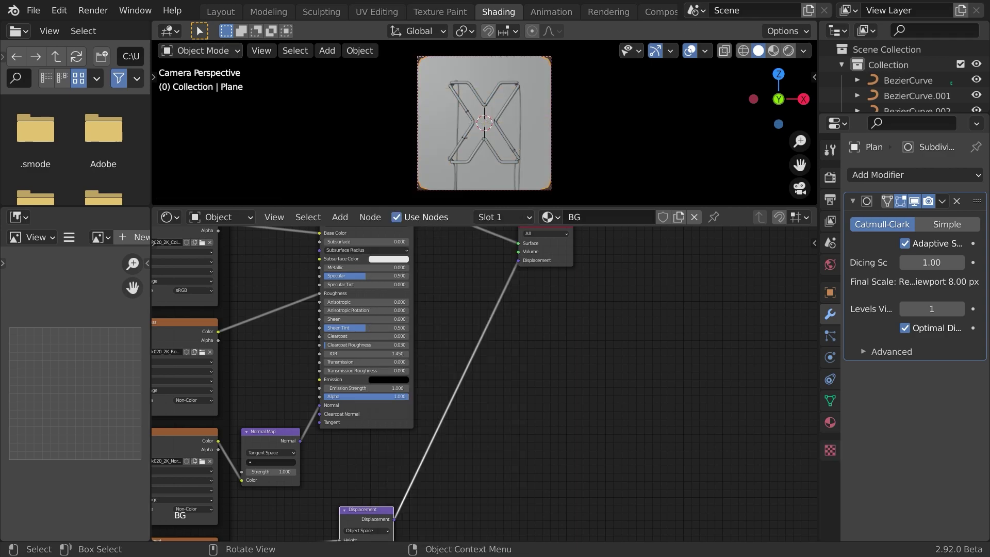
# Scale up the background plane until its rounded corners leave the camera frame and show rendered shading
pyautogui.press('s')
pyautogui.click(621, 152)
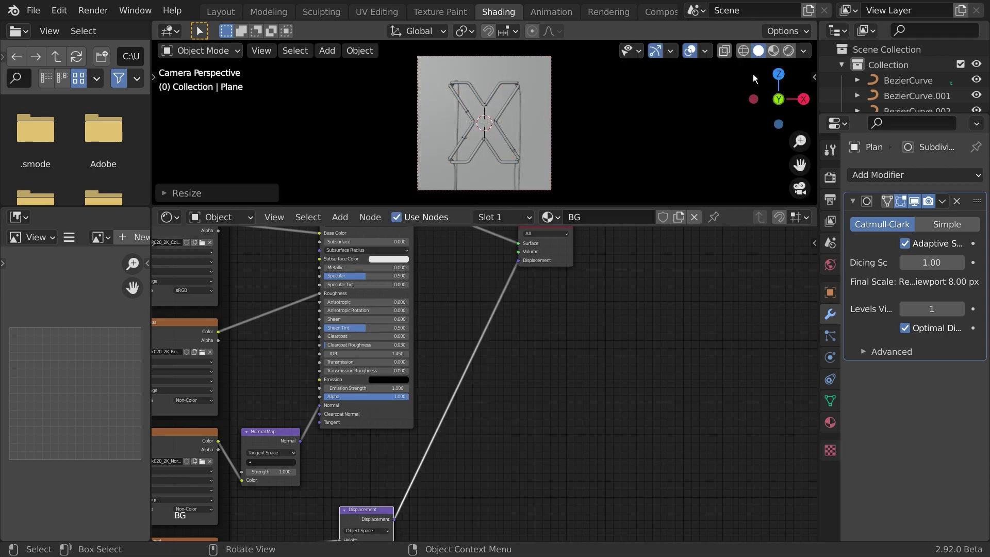
pyautogui.click(789, 50)
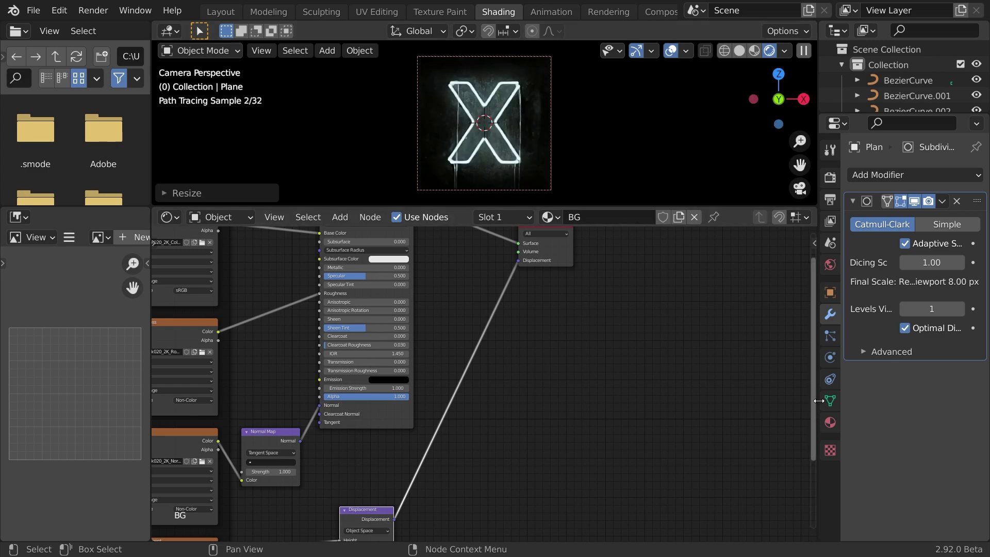
# Change the BG material's surface displacement method to actual displacement instead of bump only
pyautogui.click(830, 423)
pyautogui.scroll(-5, 871, 422)
pyautogui.scroll(-12, 871, 422)
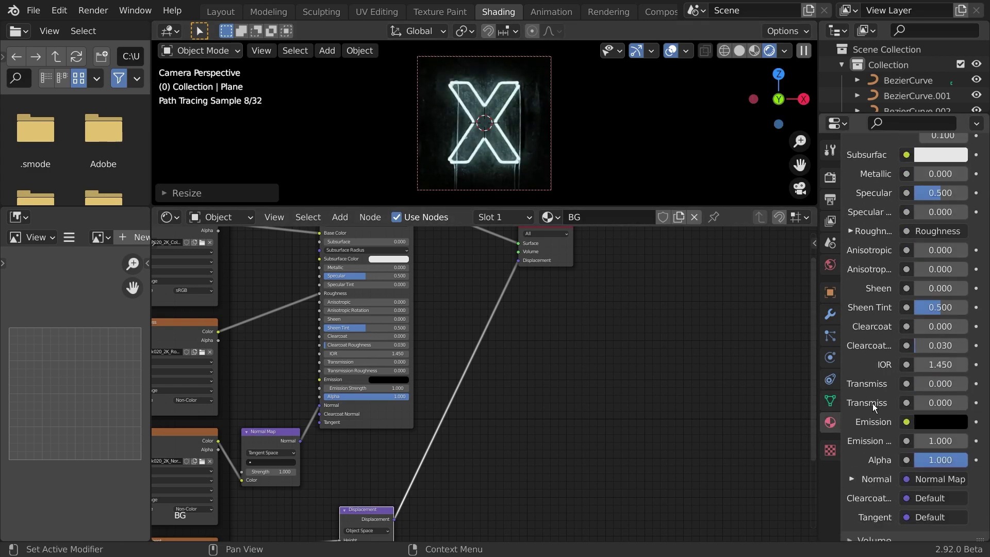
pyautogui.scroll(-7, 894, 414)
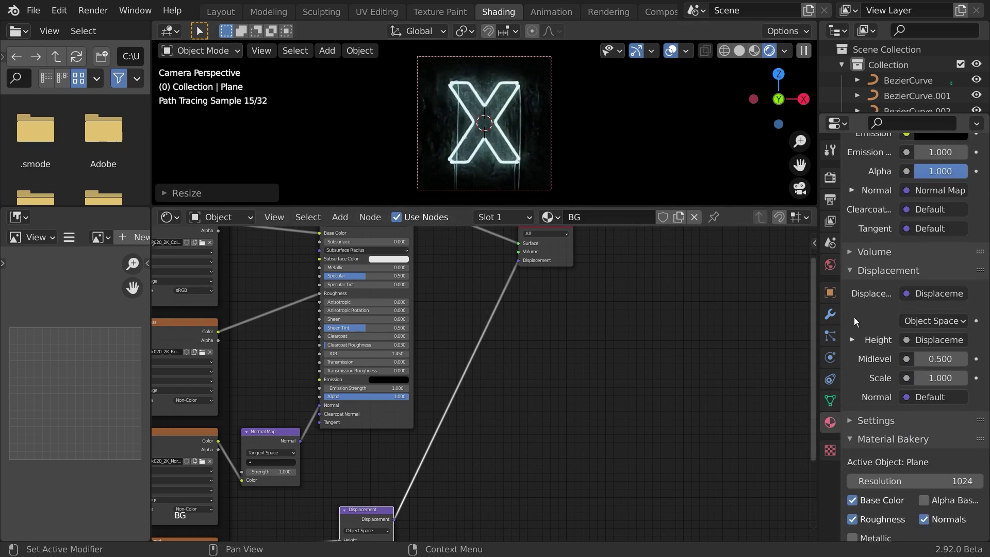
pyautogui.click(912, 259)
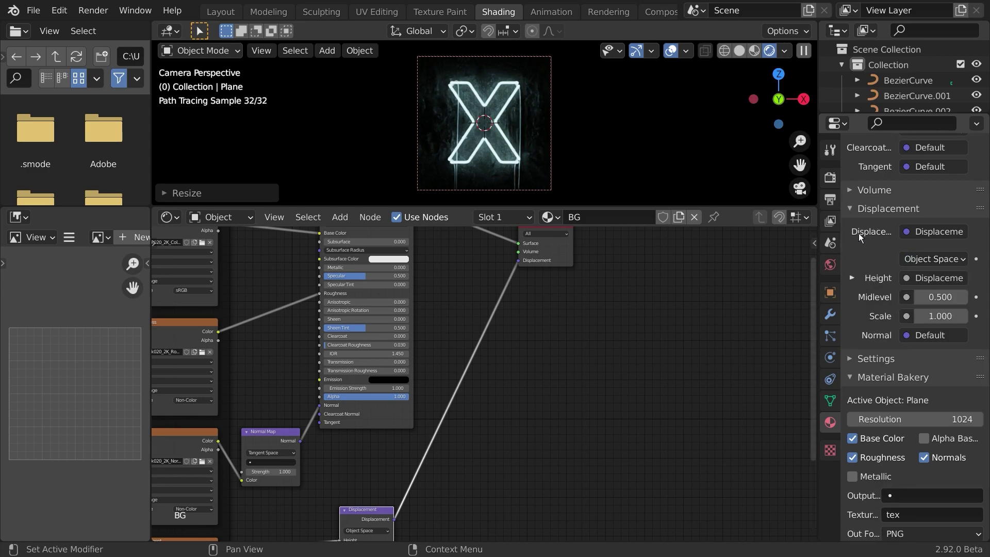
pyautogui.click(912, 230)
pyautogui.scroll(-6, 897, 433)
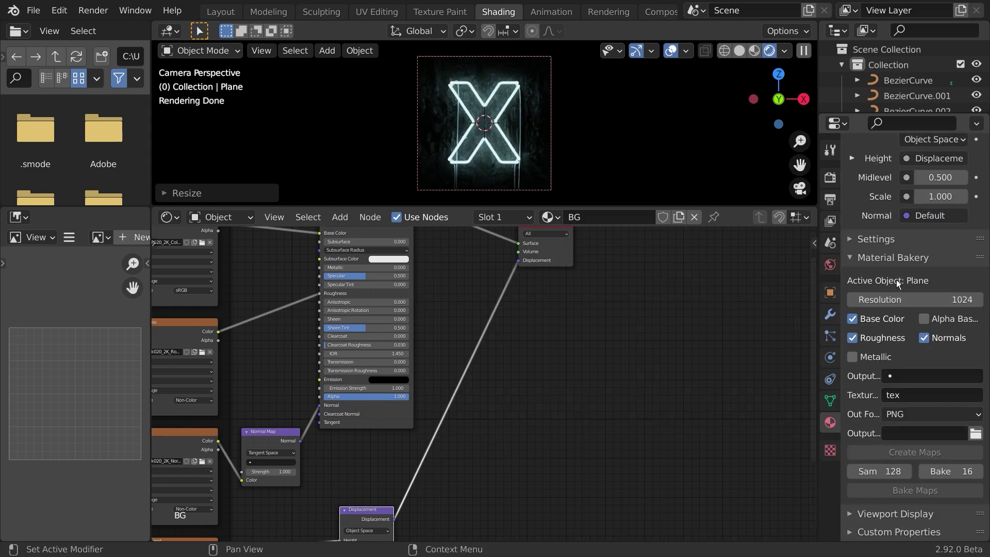
pyautogui.click(877, 239)
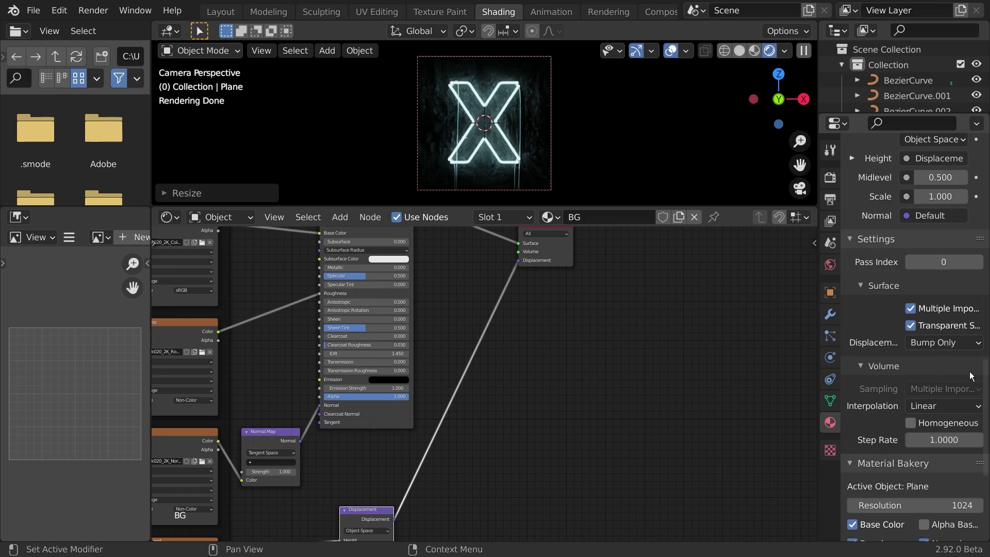
pyautogui.click(941, 343)
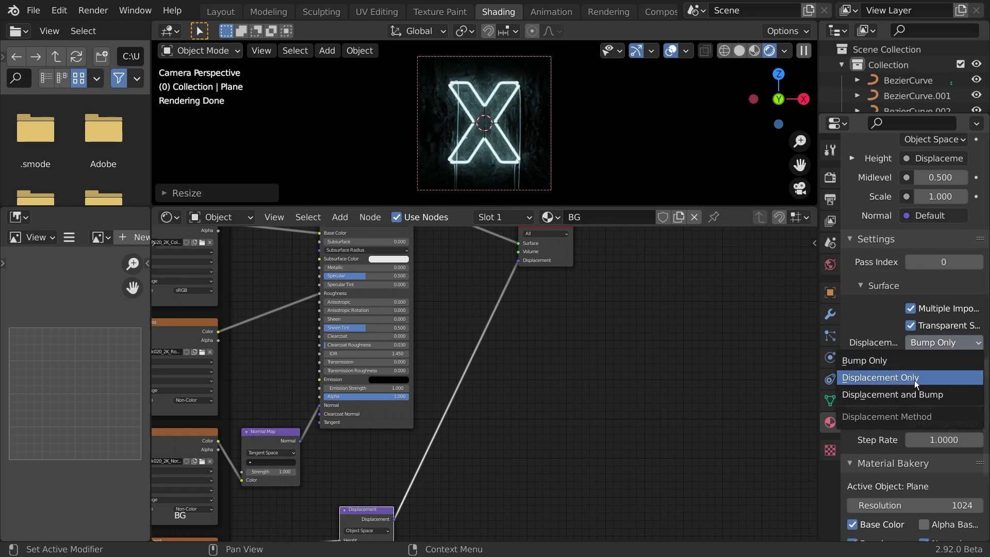
pyautogui.click(872, 387)
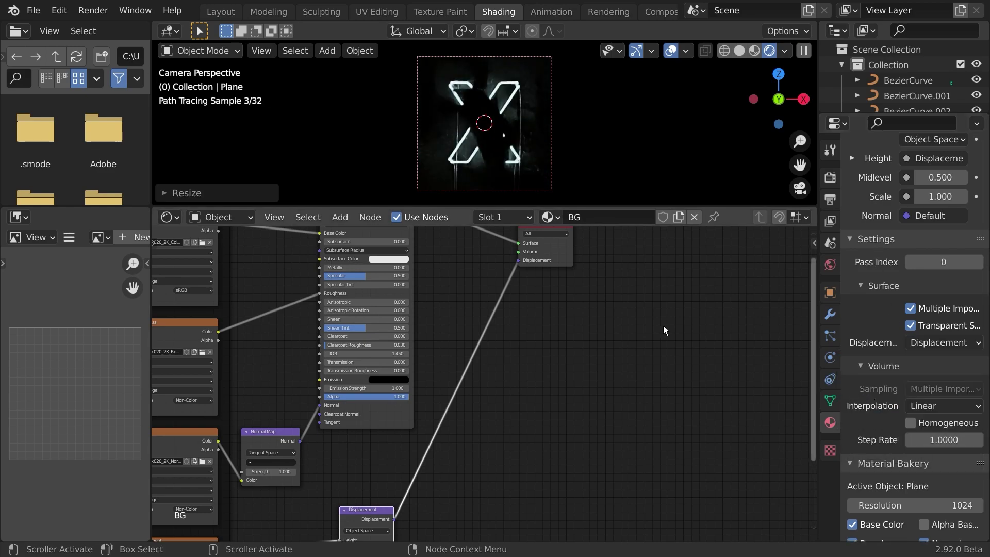
# Set the Scale of the BG material's Displacement node to 0.1
pyautogui.scroll(2, 469, 158)
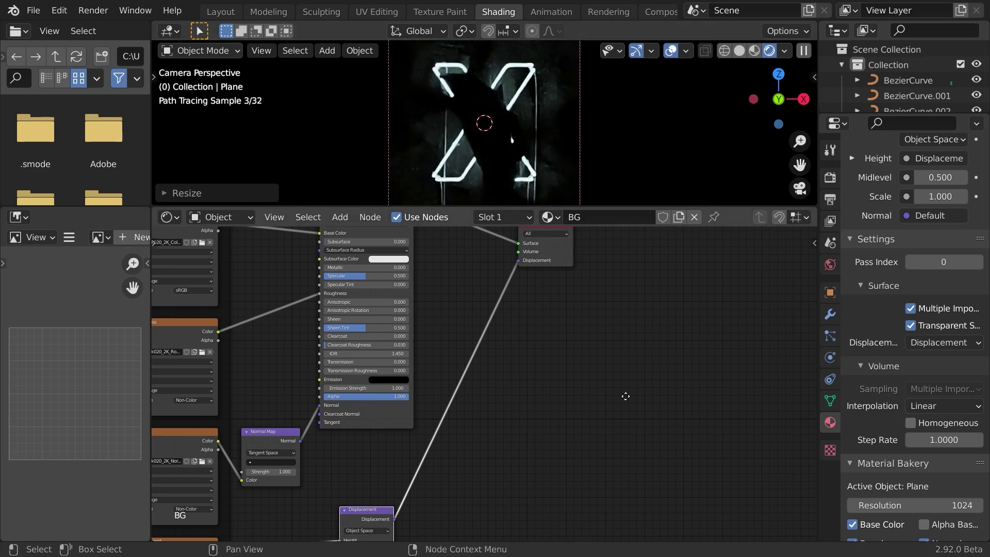
pyautogui.moveTo(489, 509); pyautogui.dragTo(539, 423, button='middle')
pyautogui.scroll(2, 539, 423)
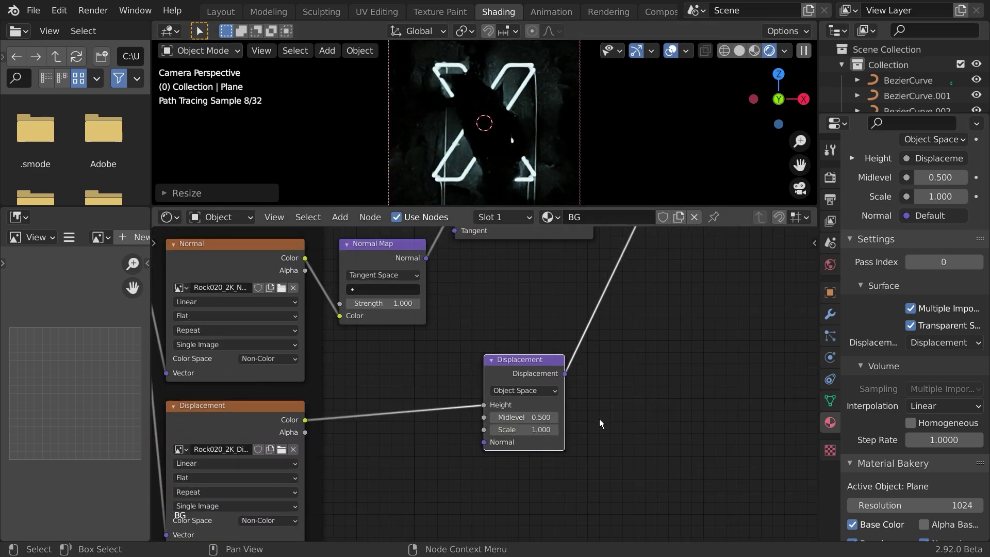
pyautogui.scroll(2, 597, 448)
pyautogui.click(532, 438)
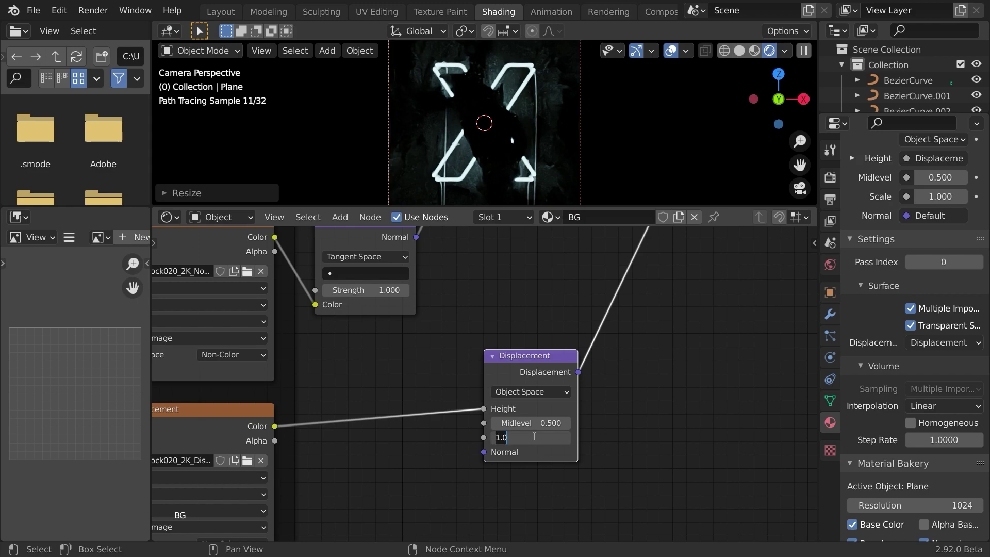
pyautogui.write('0.1')
pyautogui.press('Return')
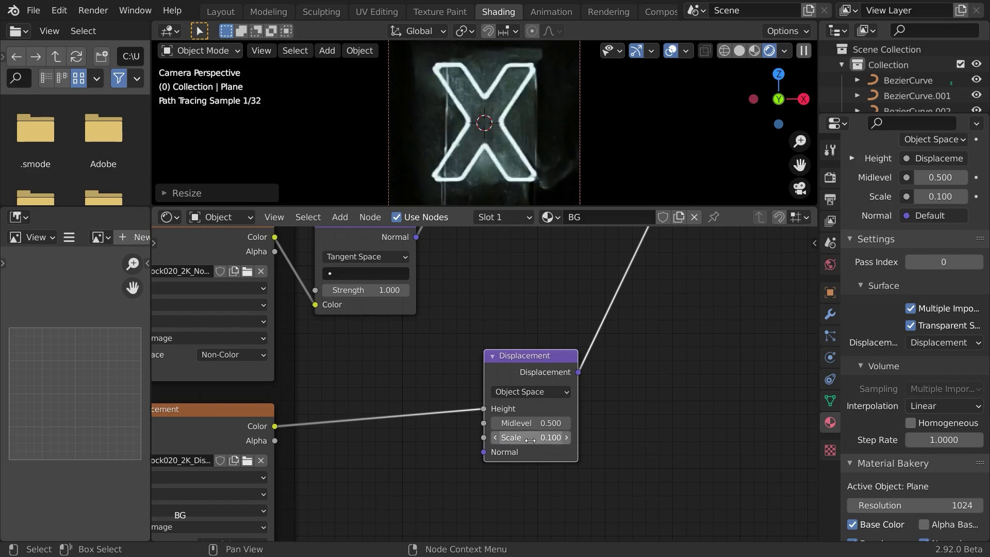
# Set the Displacement node's Scale in the BG material to 0.05
pyautogui.click(530, 438)
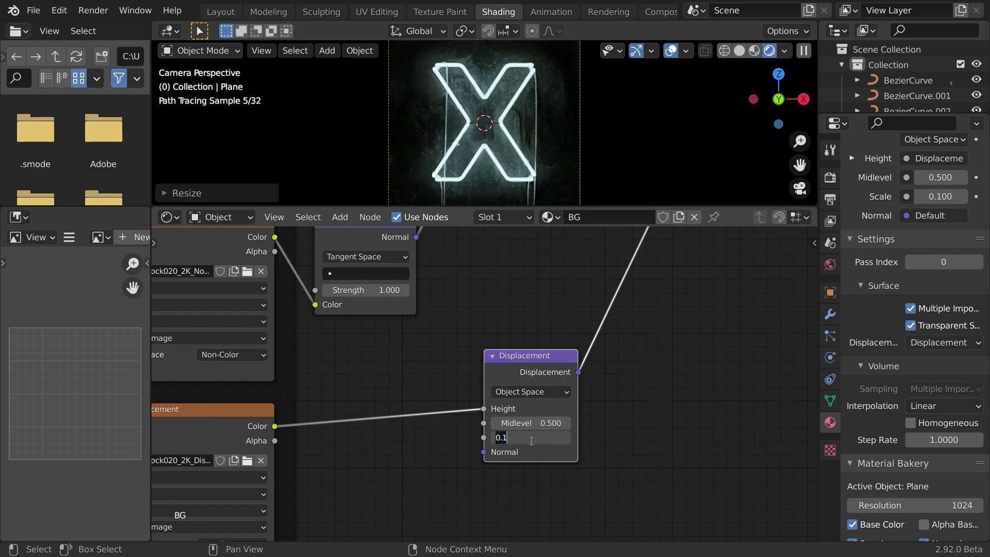
pyautogui.press('BackSpace')
pyautogui.write('05')
pyautogui.press('Return')
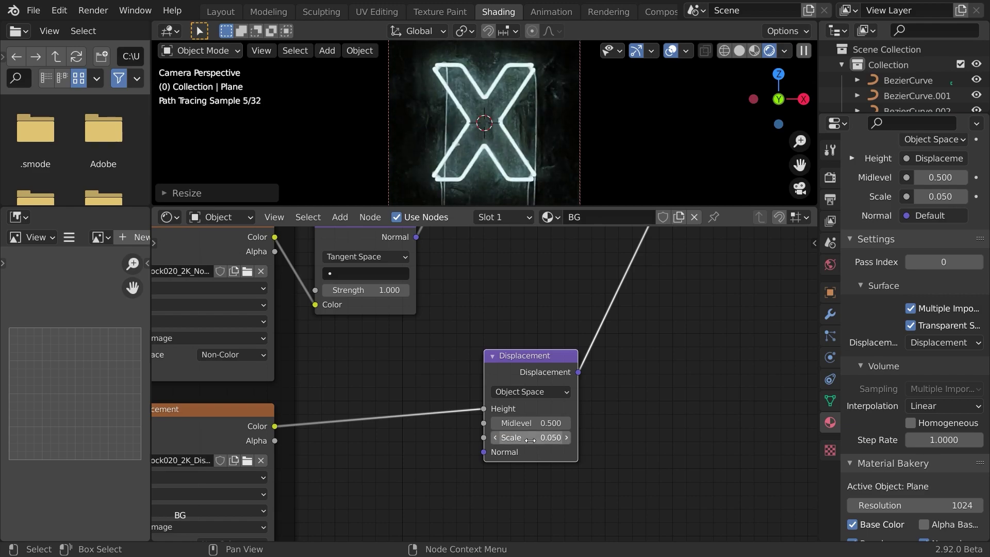
# Select the cable along the X's right side, enlarge the 3D view and limit rendering to a small region around that cable
pyautogui.click(540, 151)
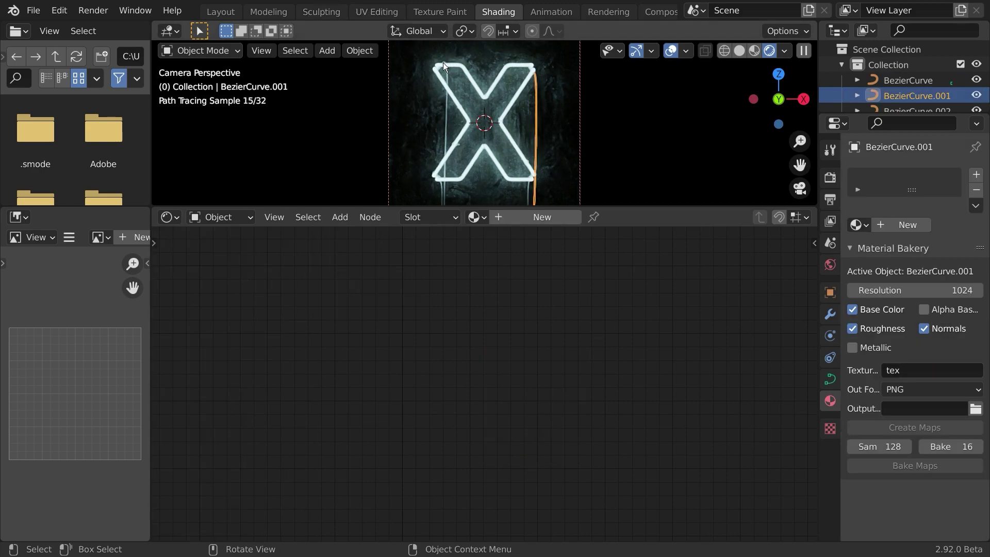
pyautogui.scroll(3, 527, 130)
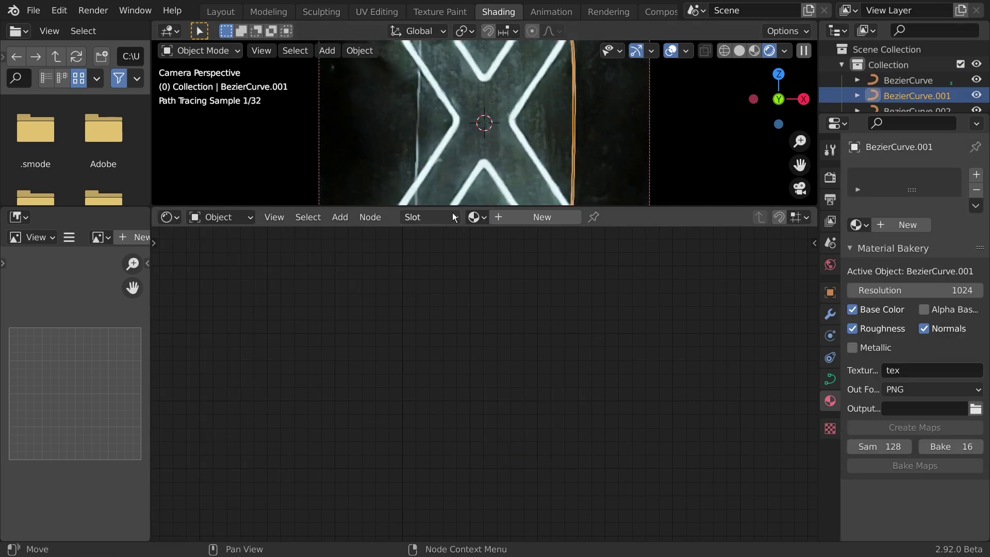
pyautogui.moveTo(456, 212); pyautogui.dragTo(451, 307)
pyautogui.hotkey('ctrl', 'b')
pyautogui.moveTo(538, 129)
pyautogui.mouseDown()
pyautogui.moveTo(586, 239)
pyautogui.moveTo(596, 241)
pyautogui.mouseUp()
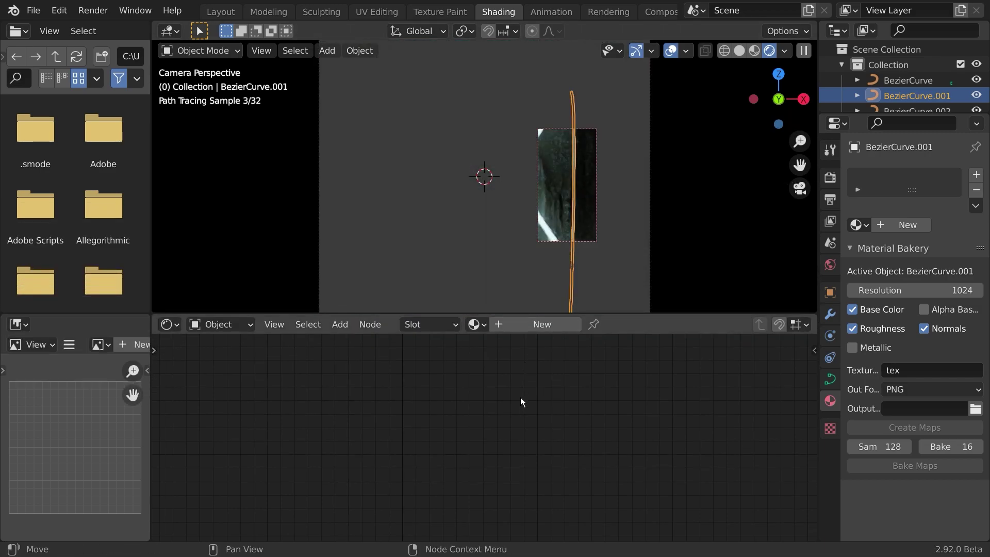
# Create a new material for the selected cable and name it Cable
pyautogui.click(539, 324)
pyautogui.click(586, 325)
pyautogui.write('Cable')
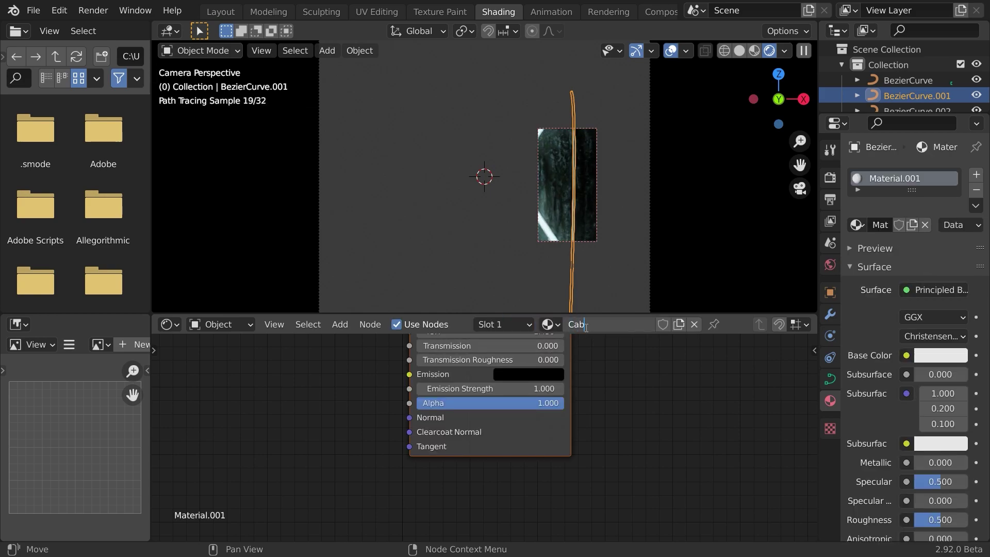
pyautogui.press('Return')
# Give the Cable material a near-black base color, Specular 0.755 and Roughness 0.188
pyautogui.click(724, 448)
pyautogui.moveTo(681, 481); pyautogui.dragTo(601, 540, button='middle')
pyautogui.scroll(-4, 647, 431)
pyautogui.moveTo(647, 431); pyautogui.dragTo(617, 447, button='middle')
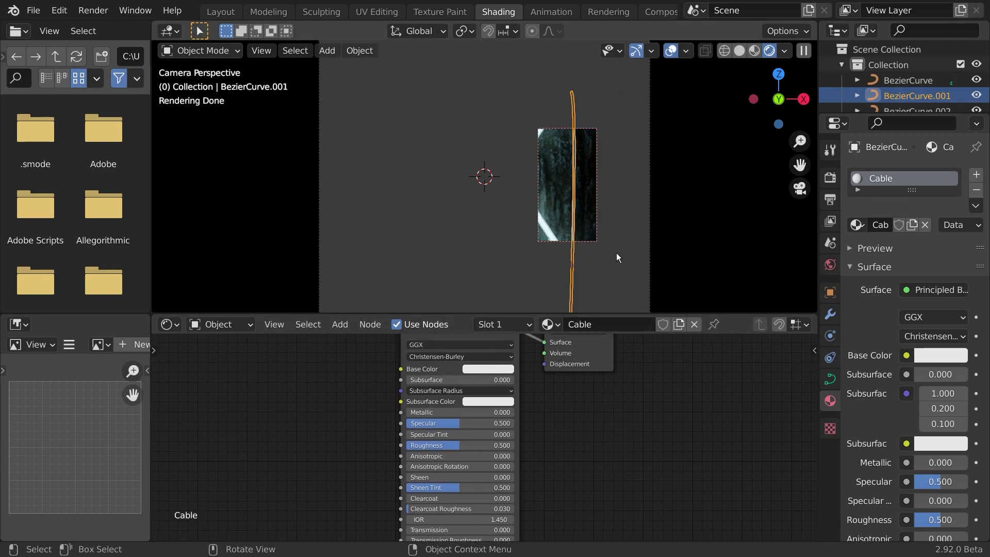
pyautogui.click(595, 271)
pyautogui.click(575, 212)
pyautogui.click(489, 369)
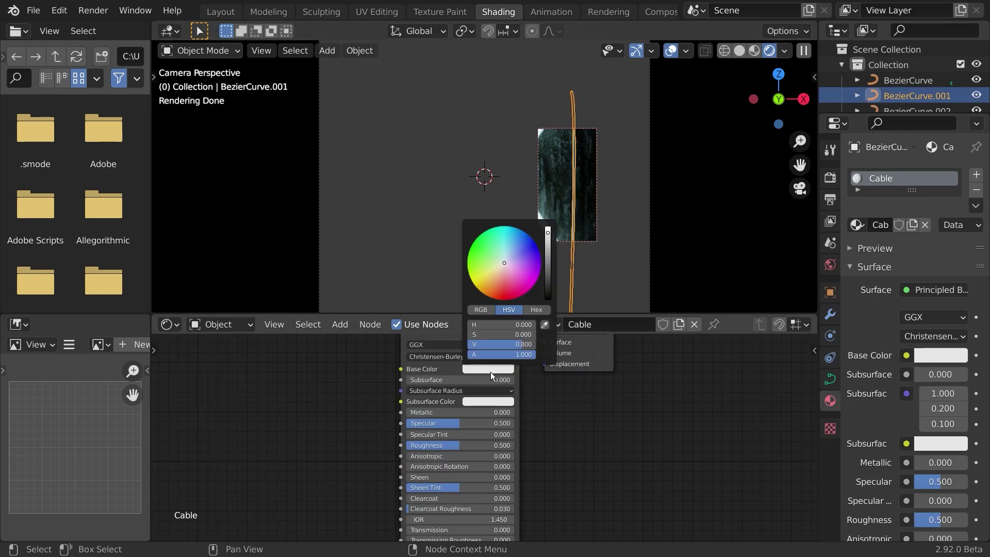
pyautogui.click(549, 299)
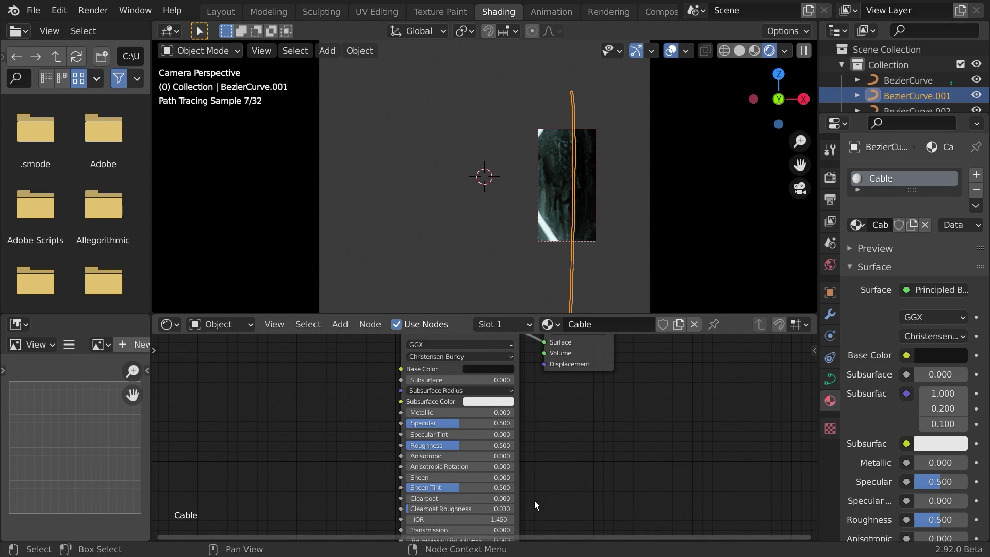
pyautogui.moveTo(444, 428); pyautogui.dragTo(418, 447)
# Select the background plane and change the viewport shading from Rendered to Solid
pyautogui.click(607, 265)
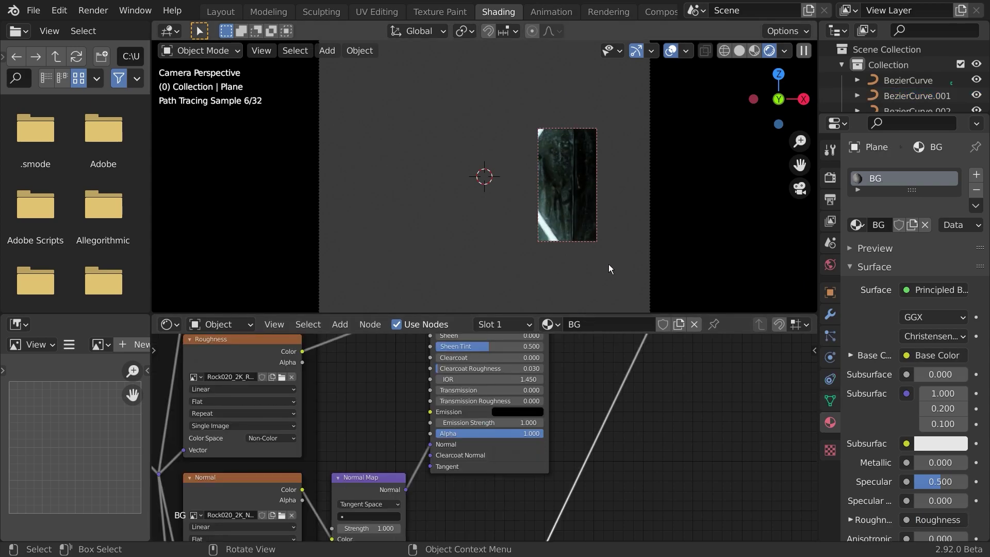
pyautogui.press('z')
pyautogui.click(593, 203)
pyautogui.scroll(-2, 431, 243)
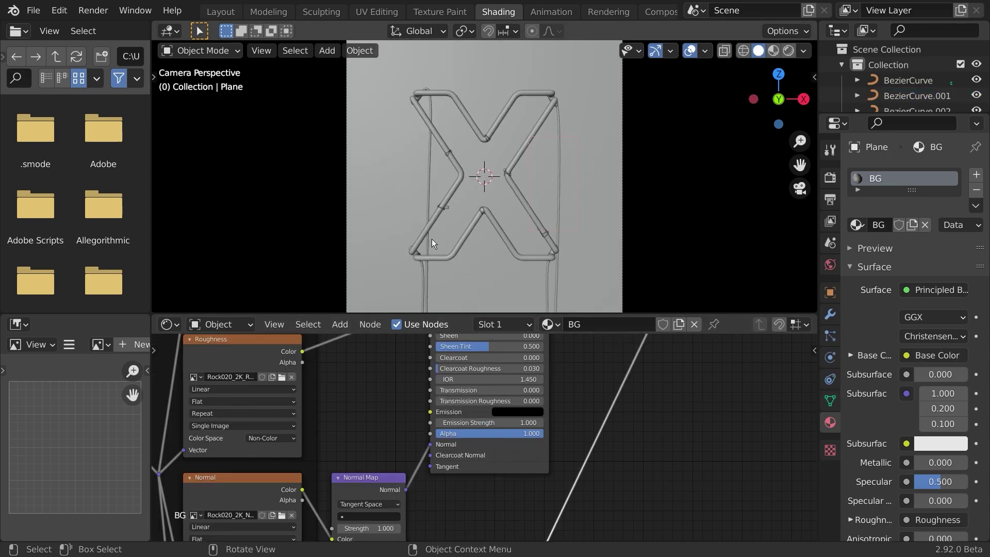
# Link the Cable material from the right-hand cable to the other three hanging cables, and clear the selection
pyautogui.scroll(4, 421, 208)
pyautogui.click(390, 196)
pyautogui.keyDown('shift'); pyautogui.moveTo(457, 274); pyautogui.dragTo(459, 165); pyautogui.keyUp('shift')
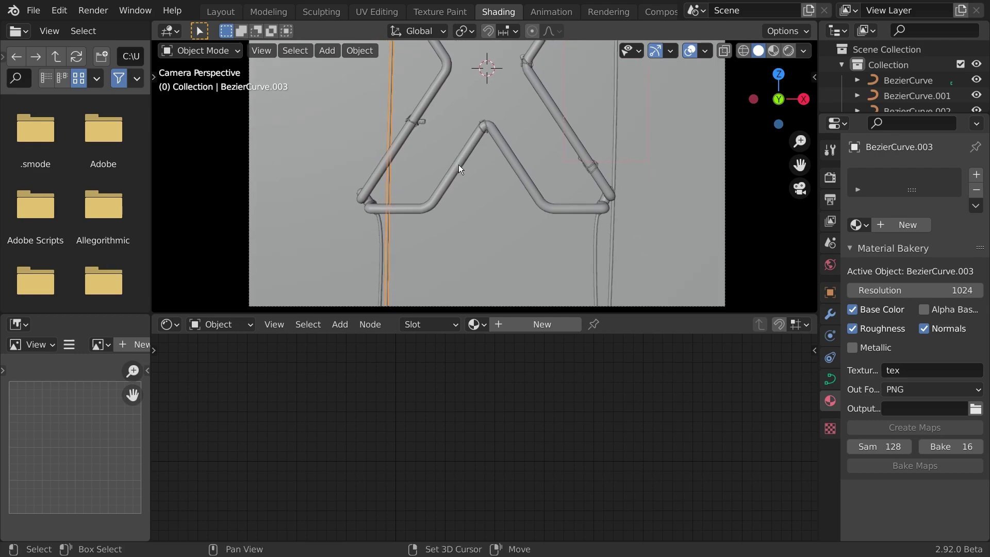
pyautogui.keyDown('shift'); pyautogui.click(382, 252); pyautogui.keyUp('shift')
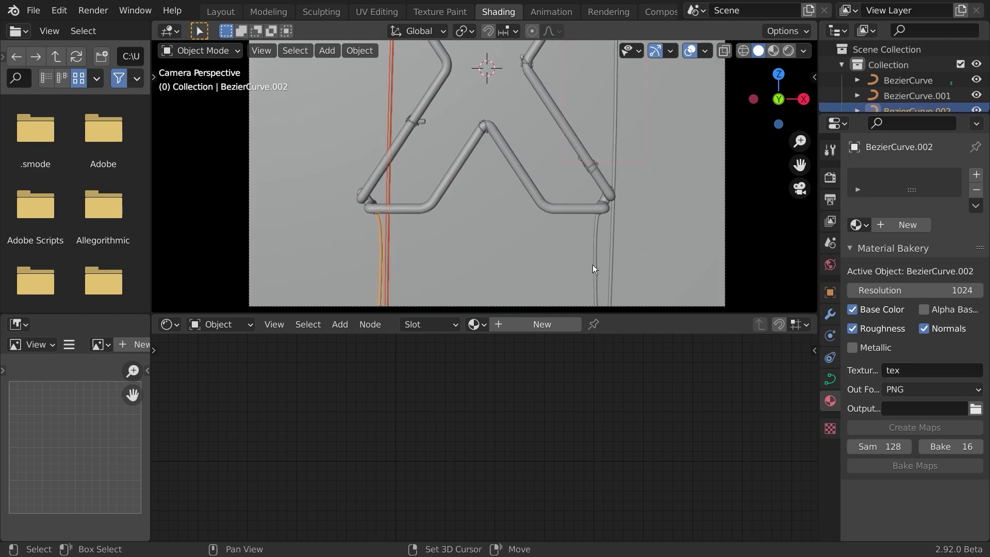
pyautogui.keyDown('shift'); pyautogui.click(595, 268); pyautogui.keyUp('shift')
pyautogui.keyDown('shift'); pyautogui.click(613, 270); pyautogui.keyUp('shift')
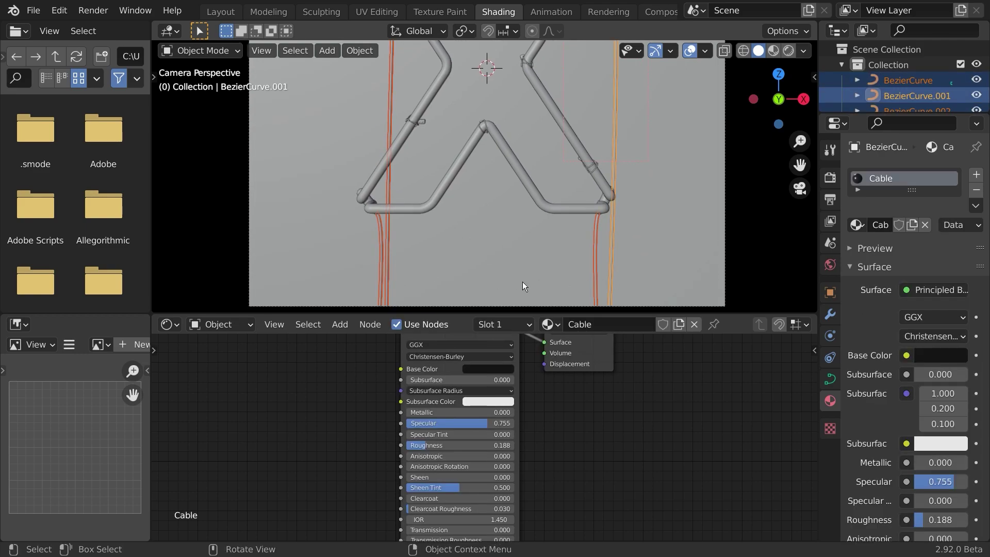
pyautogui.hotkey('ctrl', 'l')
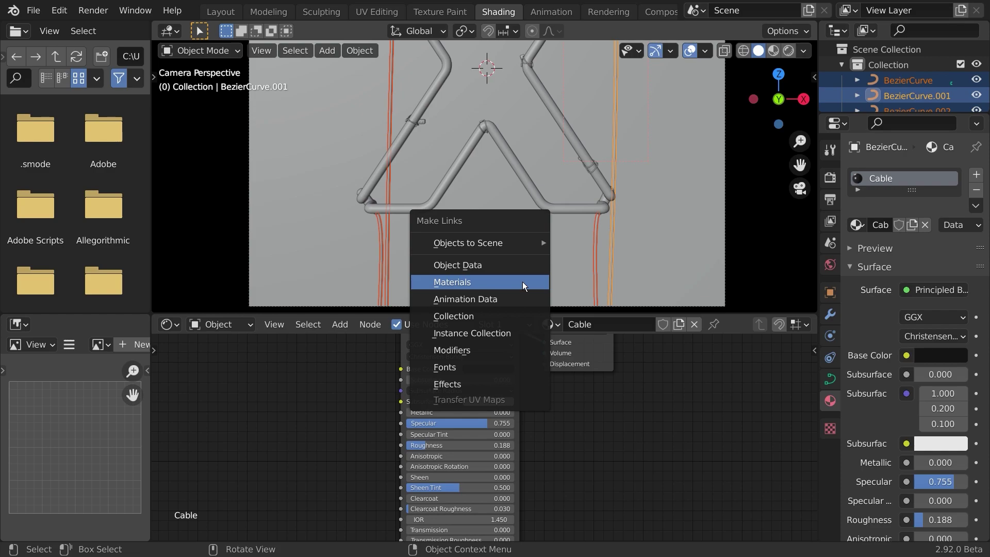
pyautogui.click(448, 285)
pyautogui.hotkey('alt', 'a')
# Save the file and switch to the Layout workspace
pyautogui.scroll(-2, 543, 196)
pyautogui.keyDown('shift'); pyautogui.moveTo(552, 214); pyautogui.dragTo(541, 271, button='middle'); pyautogui.keyUp('shift')
pyautogui.hotkey('ctrl', 's')
pyautogui.scroll(2, 408, 210)
pyautogui.moveTo(394, 204); pyautogui.dragTo(470, 200, button='middle')
pyautogui.scroll(5, 464, 201)
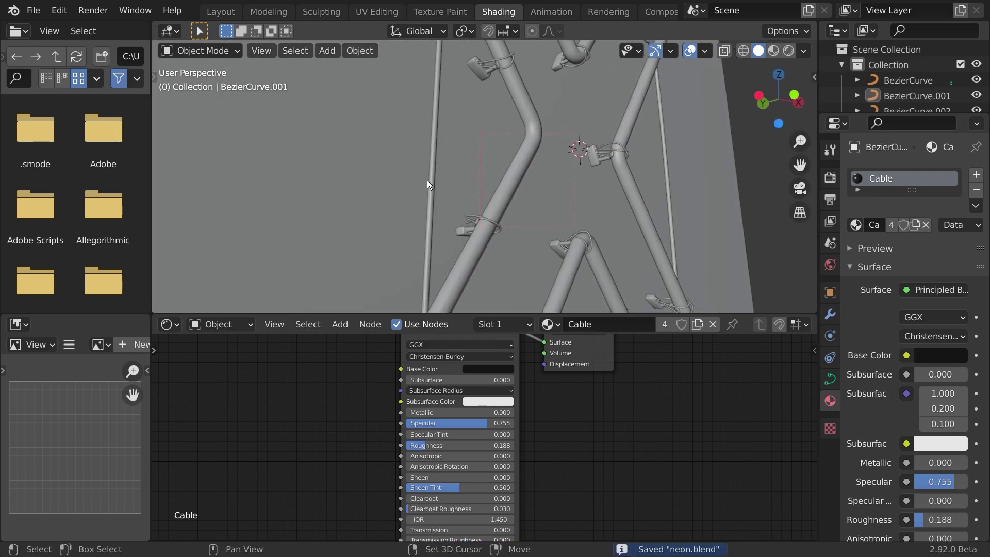
pyautogui.keyDown('shift'); pyautogui.moveTo(341, 207); pyautogui.dragTo(337, 113, button='middle'); pyautogui.keyUp('shift')
pyautogui.hotkey('ctrl', 's')
pyautogui.click(220, 17)
# Select the tie wires wrapped around the lower-left tube's holder and open them together in Edit Mode
pyautogui.moveTo(379, 235); pyautogui.dragTo(397, 284, button='middle')
pyautogui.scroll(5, 351, 335)
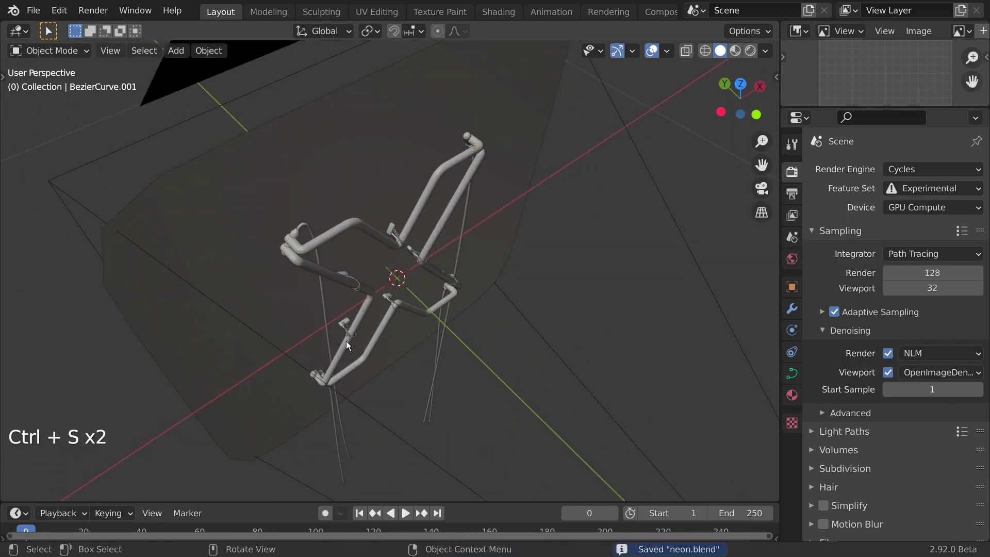
pyautogui.moveTo(345, 341); pyautogui.dragTo(327, 327, button='middle')
pyautogui.scroll(4, 330, 325)
pyautogui.keyDown('shift'); pyautogui.moveTo(374, 297); pyautogui.dragTo(527, 168, button='middle'); pyautogui.keyUp('shift')
pyautogui.scroll(3, 515, 186)
pyautogui.moveTo(444, 311); pyautogui.dragTo(482, 299, button='middle')
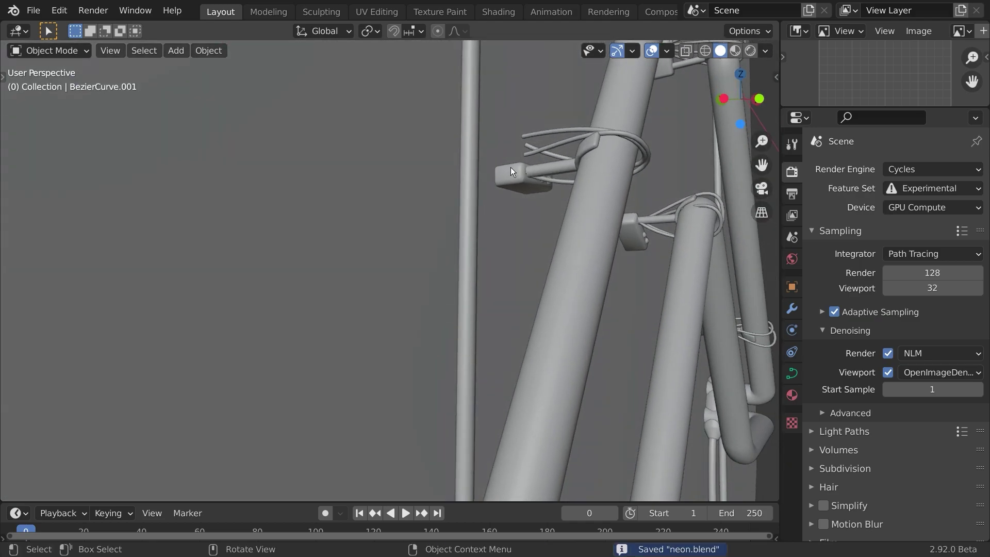
pyautogui.click(510, 169)
pyautogui.scroll(-3, 526, 185)
pyautogui.moveTo(531, 191); pyautogui.dragTo(474, 245, button='middle')
pyautogui.click(408, 274)
pyautogui.scroll(6, 436, 283)
pyautogui.moveTo(439, 283); pyautogui.dragTo(559, 217, button='middle')
pyautogui.press('Tab')
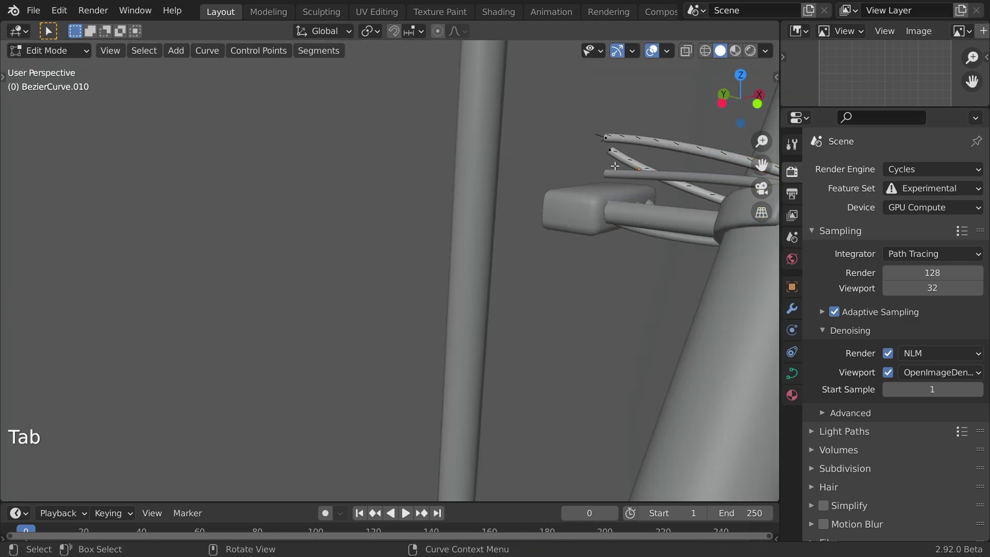
pyautogui.press('Tab')
pyautogui.click(638, 179)
pyautogui.press('Tab')
# Move the loose end points of the lower-left holder's tie wires down about 0.01 m, and return to Object Mode
pyautogui.press('a')
pyautogui.moveTo(586, 128)
pyautogui.mouseDown(button='middle')
pyautogui.moveTo(630, 166)
pyautogui.moveTo(577, 138)
pyautogui.mouseUp(button='middle')
pyautogui.click(512, 69)
pyautogui.moveTo(512, 68); pyautogui.dragTo(619, 149)
pyautogui.press('g')
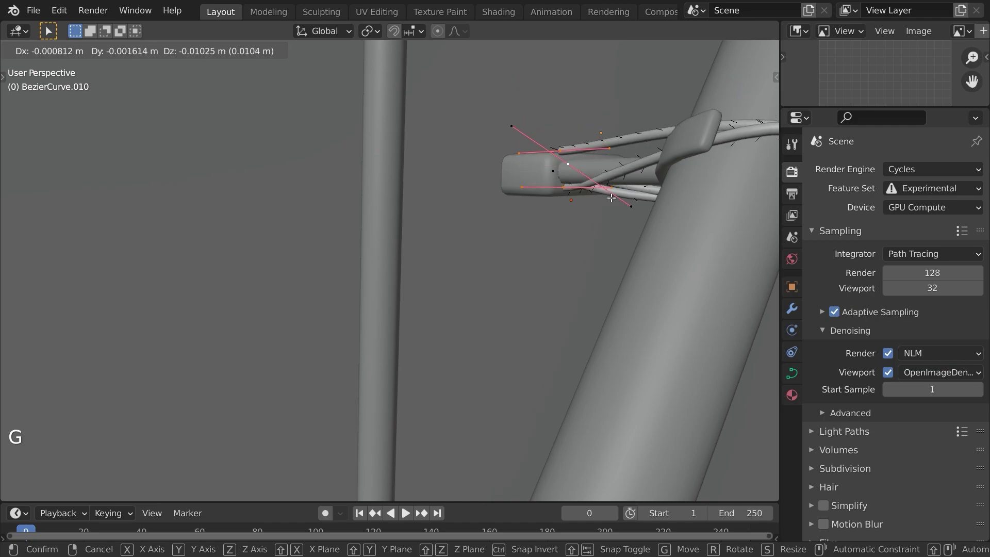
pyautogui.click(612, 198)
pyautogui.press('Tab')
pyautogui.press('a')
pyautogui.press('a')
# Create a new material named Wire on one of the tie wires at the lower-left tube's holder
pyautogui.scroll(-7, 598, 211)
pyautogui.moveTo(581, 222); pyautogui.dragTo(557, 239, button='middle')
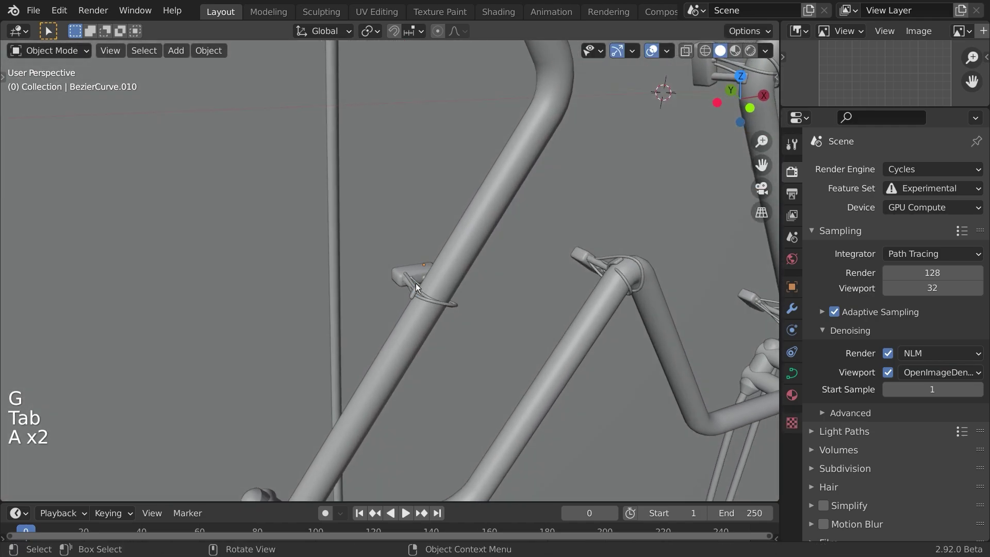
pyautogui.scroll(3, 416, 283)
pyautogui.click(448, 332)
pyautogui.keyDown('shift'); pyautogui.click(468, 326); pyautogui.keyUp('shift')
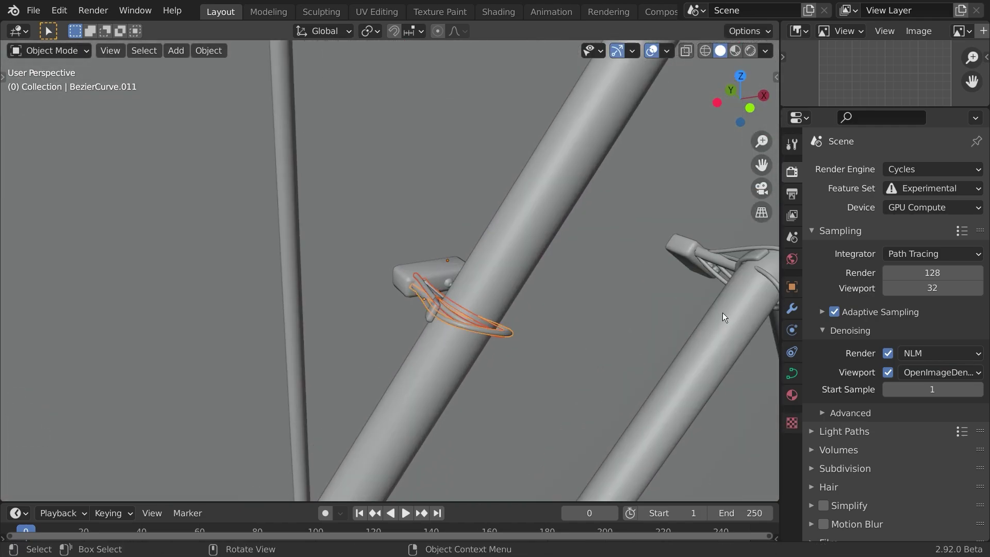
pyautogui.click(499, 333)
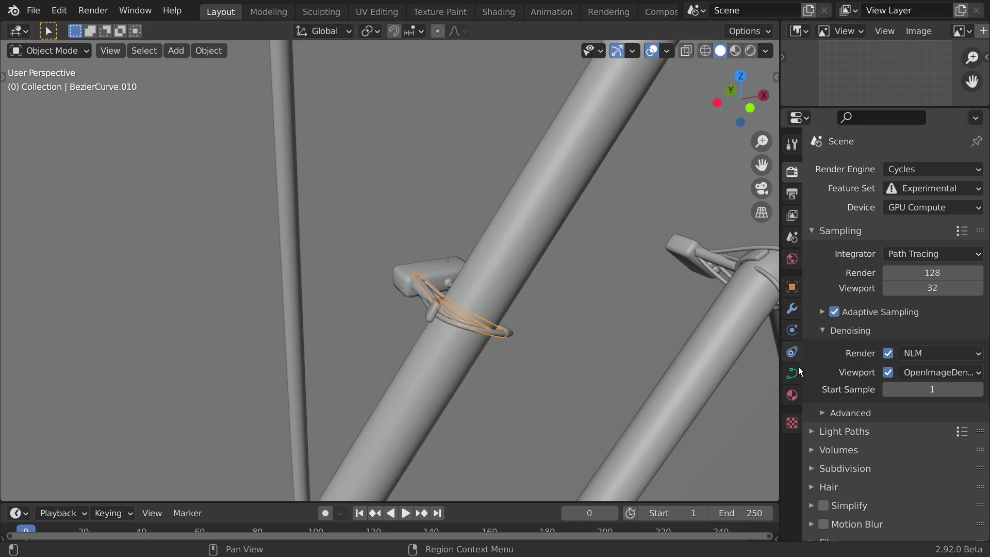
pyautogui.click(794, 399)
pyautogui.click(856, 224)
pyautogui.doubleClick(858, 222)
pyautogui.write('Wire')
pyautogui.press('Return')
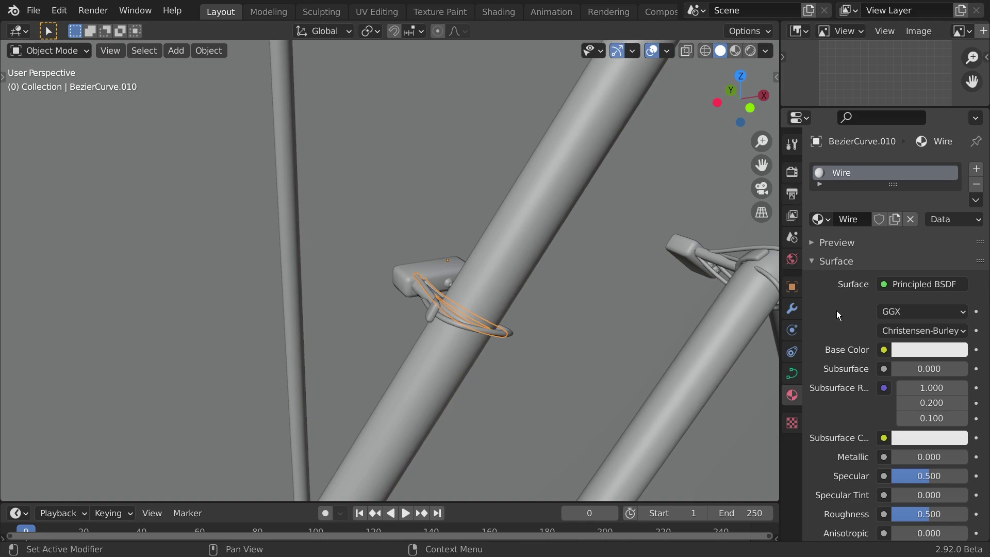
# Set the Wire material's base color value to 0.036, Metallic to 0.893, Specular to 0.634 and Roughness to 0.238
pyautogui.scroll(-3, 877, 308)
pyautogui.click(912, 294)
pyautogui.click(954, 156)
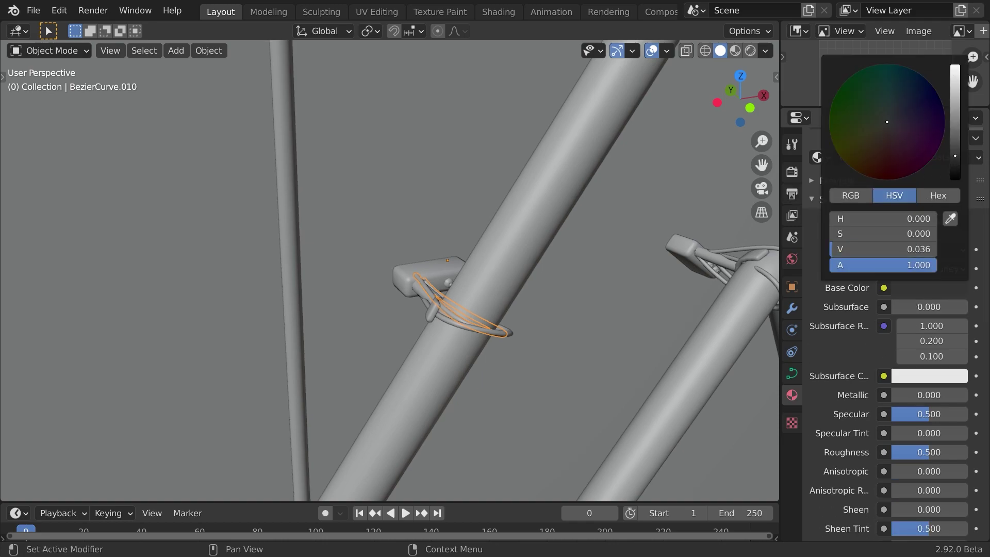
pyautogui.scroll(-2, 874, 318)
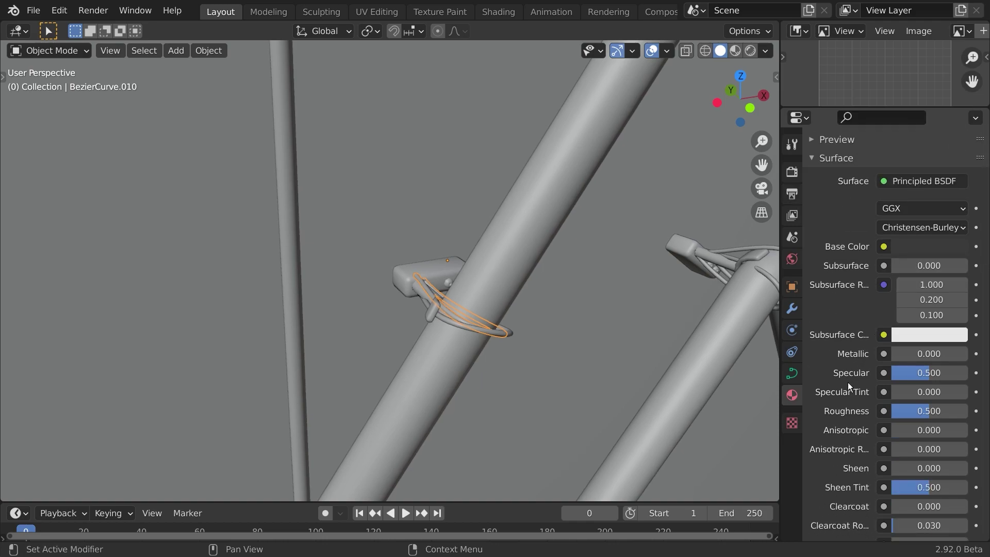
pyautogui.moveTo(906, 355); pyautogui.dragTo(956, 355)
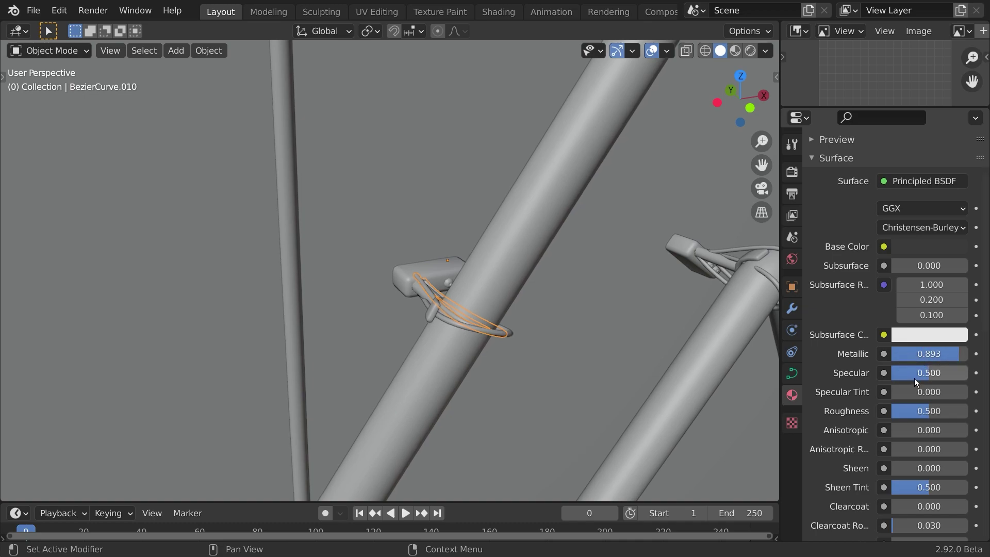
pyautogui.moveTo(914, 378); pyautogui.dragTo(917, 379)
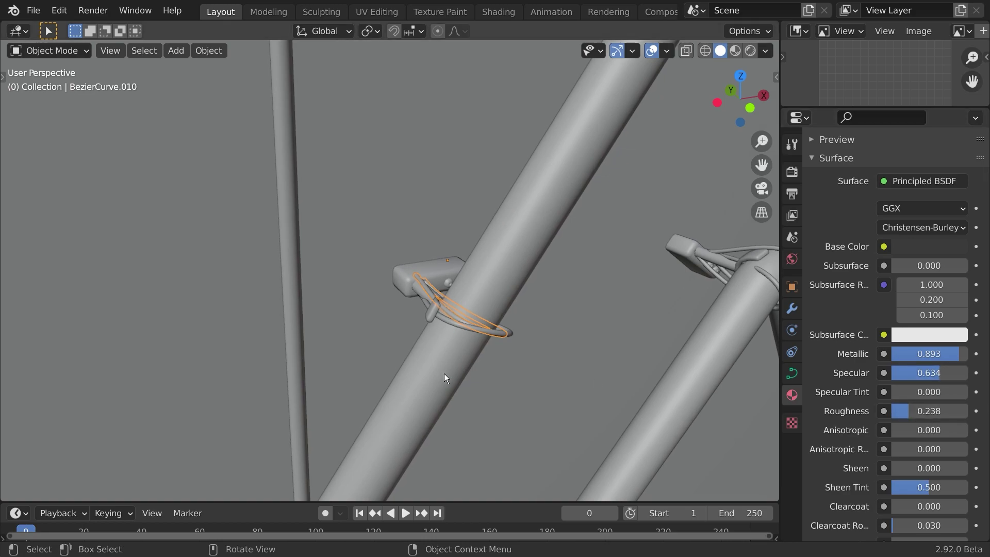
# Assign the existing Wire material to the second tie wire on the lower-left tube's holder
pyautogui.click(502, 335)
pyautogui.scroll(-8, 503, 345)
pyautogui.keyDown('shift'); pyautogui.moveTo(502, 341); pyautogui.dragTo(492, 321, button='middle'); pyautogui.keyUp('shift')
pyautogui.scroll(3, 492, 320)
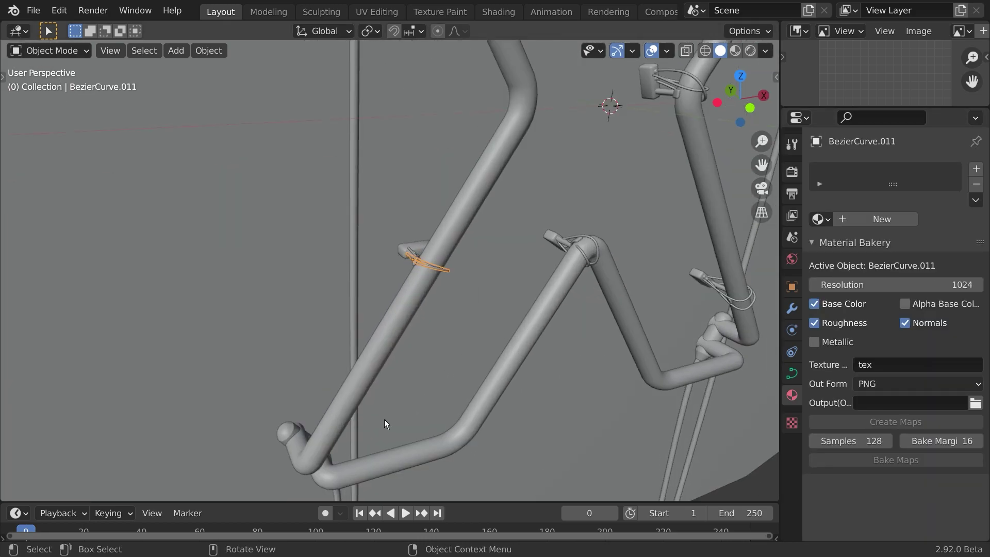
pyautogui.keyDown('shift'); pyautogui.moveTo(384, 347); pyautogui.dragTo(395, 277, button='middle'); pyautogui.keyUp('shift')
pyautogui.scroll(2, 431, 165)
pyautogui.click(820, 220)
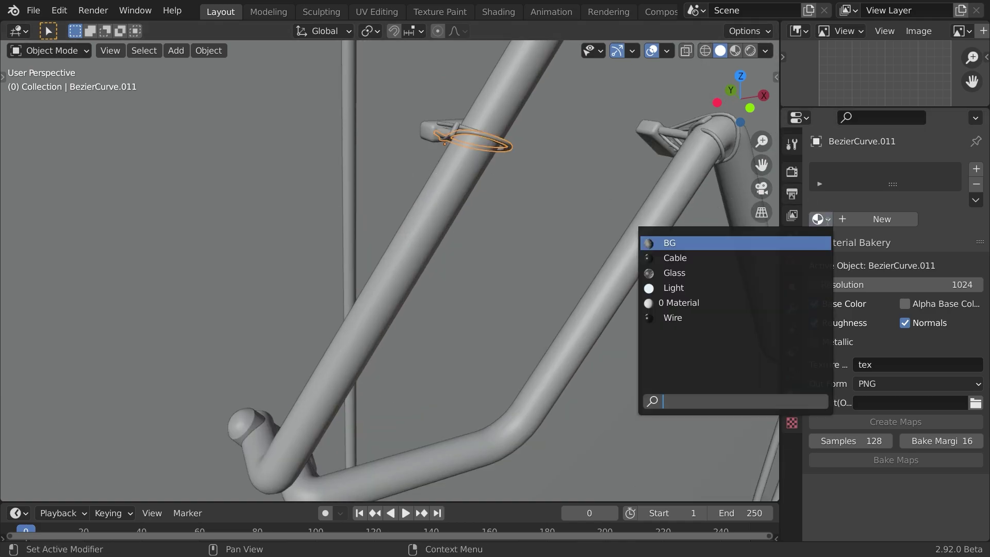
pyautogui.click(689, 317)
# Move the selected end points of the tie wire at the lower-middle bend closer to the tube in Edit Mode
pyautogui.scroll(-4, 580, 220)
pyautogui.keyDown('shift'); pyautogui.moveTo(573, 221); pyautogui.dragTo(490, 201, button='middle'); pyautogui.keyUp('shift')
pyautogui.scroll(5, 488, 199)
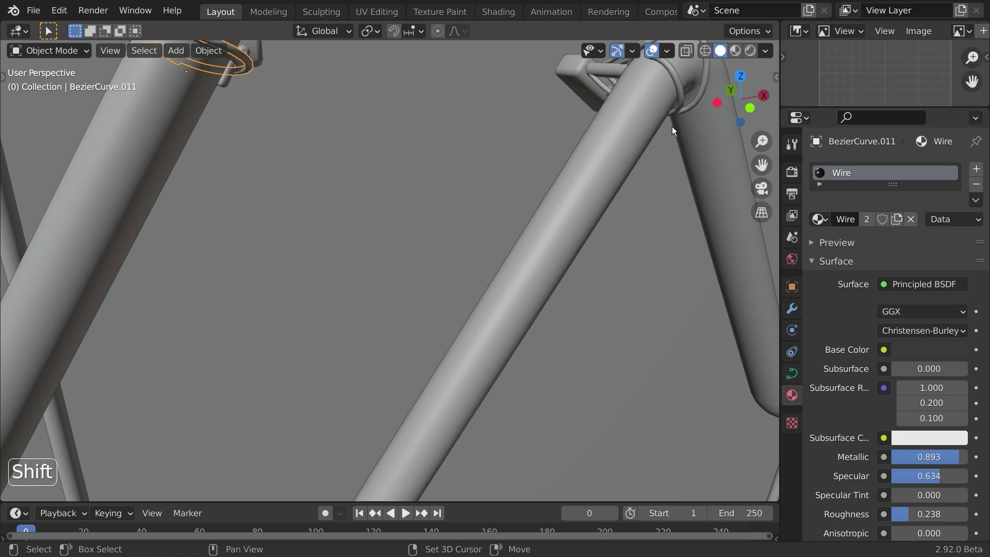
pyautogui.scroll(-2, 672, 124)
pyautogui.keyDown('shift'); pyautogui.moveTo(673, 124); pyautogui.dragTo(541, 175, button='middle'); pyautogui.keyUp('shift')
pyautogui.click(522, 175)
pyautogui.press('Tab')
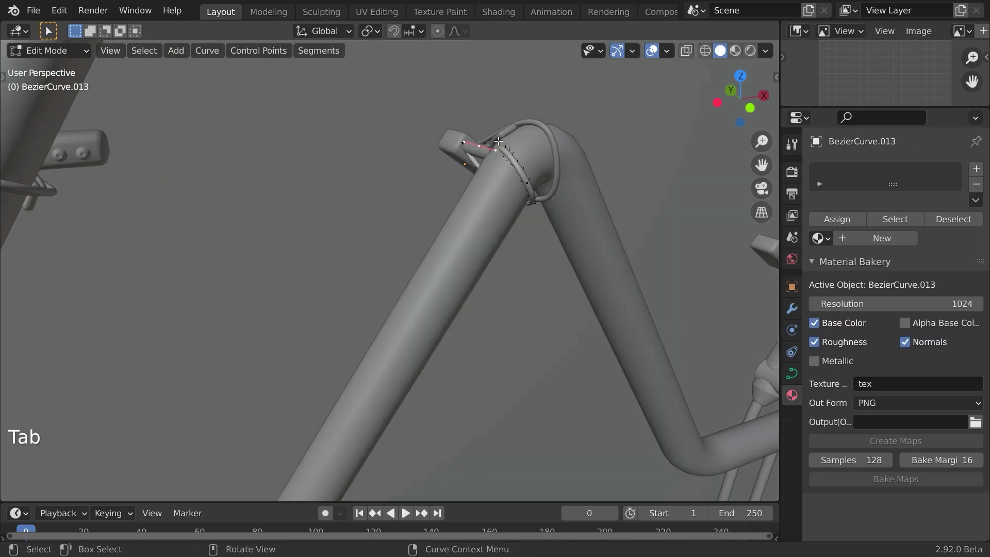
pyautogui.press('g')
pyautogui.click(517, 167)
pyautogui.press('Tab')
# Select the remaining tie wires across the sign and link the Wire material to them from a lower-left holder's wire
pyautogui.keyDown('shift'); pyautogui.click(551, 140); pyautogui.keyUp('shift')
pyautogui.scroll(-6, 583, 184)
pyautogui.keyDown('shift'); pyautogui.moveTo(593, 199); pyautogui.dragTo(481, 327, button='middle'); pyautogui.keyUp('shift')
pyautogui.scroll(6, 443, 216)
pyautogui.click(498, 277)
pyautogui.keyDown('shift'); pyautogui.click(516, 298); pyautogui.keyUp('shift')
pyautogui.scroll(-6, 464, 232)
pyautogui.keyDown('shift'); pyautogui.moveTo(391, 144); pyautogui.dragTo(447, 181, button='middle'); pyautogui.keyUp('shift')
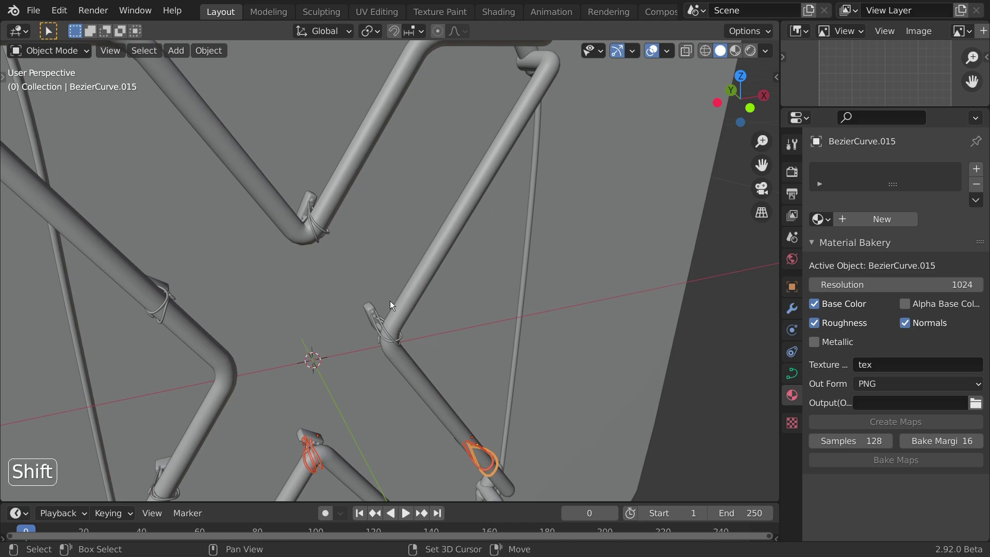
pyautogui.scroll(6, 390, 304)
pyautogui.keyDown('shift'); pyautogui.click(339, 449); pyautogui.keyUp('shift')
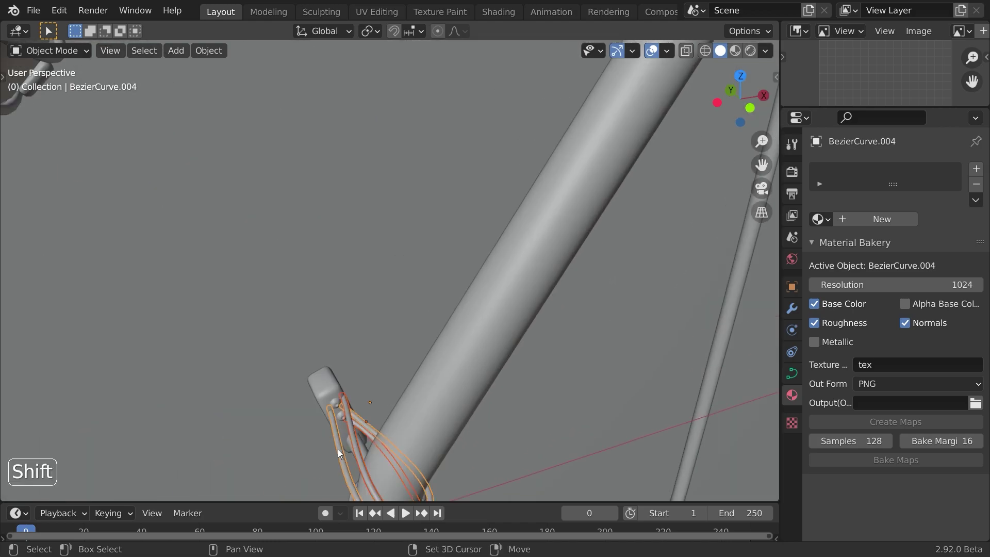
pyautogui.scroll(-5, 402, 335)
pyautogui.keyDown('shift'); pyautogui.moveTo(508, 67); pyautogui.dragTo(471, 235, button='middle'); pyautogui.keyUp('shift')
pyautogui.scroll(2, 471, 234)
pyautogui.keyDown('shift'); pyautogui.moveTo(391, 268); pyautogui.dragTo(583, 78, button='middle'); pyautogui.keyUp('shift')
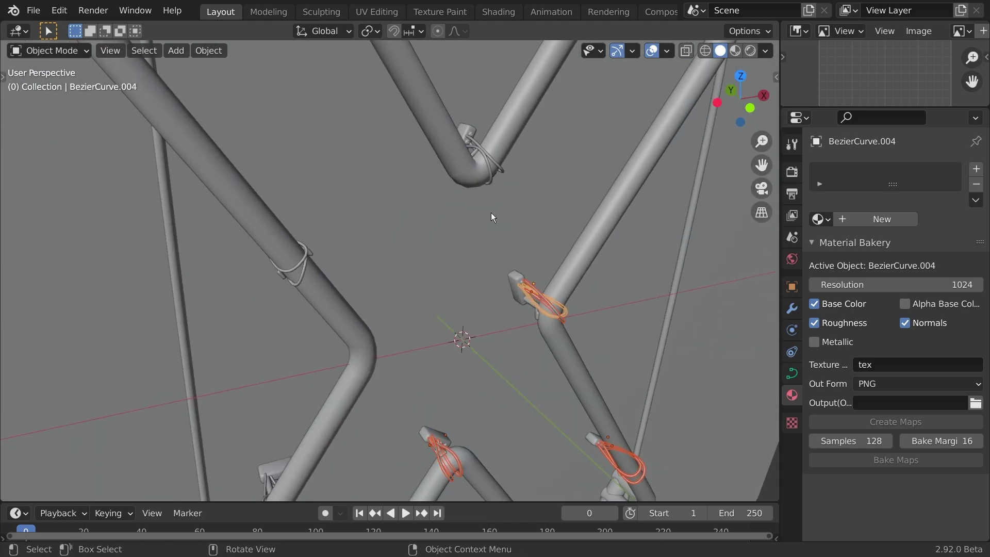
pyautogui.scroll(3, 483, 226)
pyautogui.keyDown('shift'); pyautogui.moveTo(501, 209); pyautogui.dragTo(449, 313, button='middle'); pyautogui.keyUp('shift')
pyautogui.keyDown('shift'); pyautogui.click(499, 241); pyautogui.keyUp('shift')
pyautogui.keyDown('shift'); pyautogui.click(515, 227); pyautogui.keyUp('shift')
pyautogui.keyDown('shift'); pyautogui.moveTo(154, 418); pyautogui.dragTo(320, 305, button='middle'); pyautogui.keyUp('shift')
pyautogui.keyDown('shift'); pyautogui.click(371, 244); pyautogui.keyUp('shift')
pyautogui.keyDown('shift'); pyautogui.click(394, 272); pyautogui.keyUp('shift')
pyautogui.scroll(-5, 389, 273)
pyautogui.keyDown('shift'); pyautogui.moveTo(372, 256); pyautogui.dragTo(395, 103, button='middle'); pyautogui.keyUp('shift')
pyautogui.scroll(4, 411, 209)
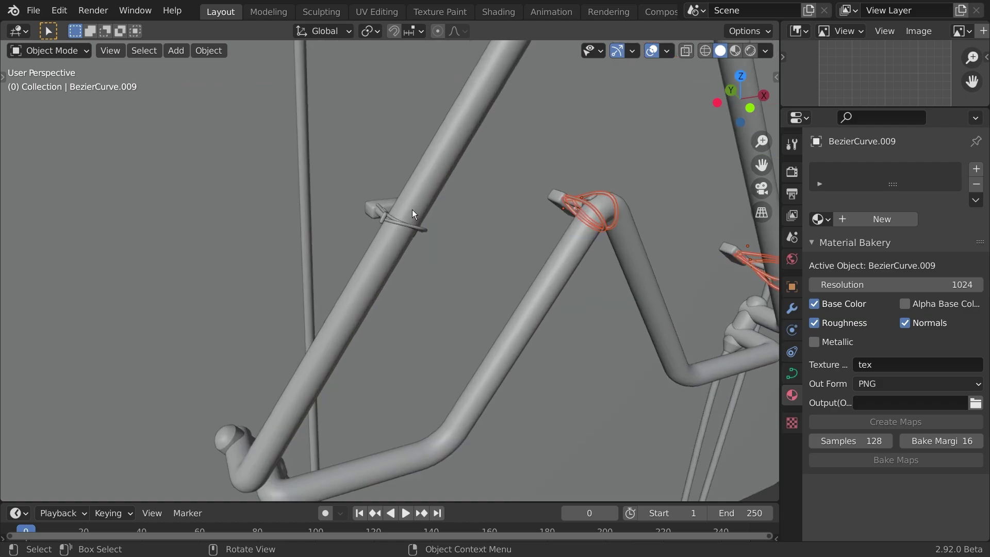
pyautogui.scroll(4, 402, 206)
pyautogui.keyDown('shift'); pyautogui.click(410, 137); pyautogui.keyUp('shift')
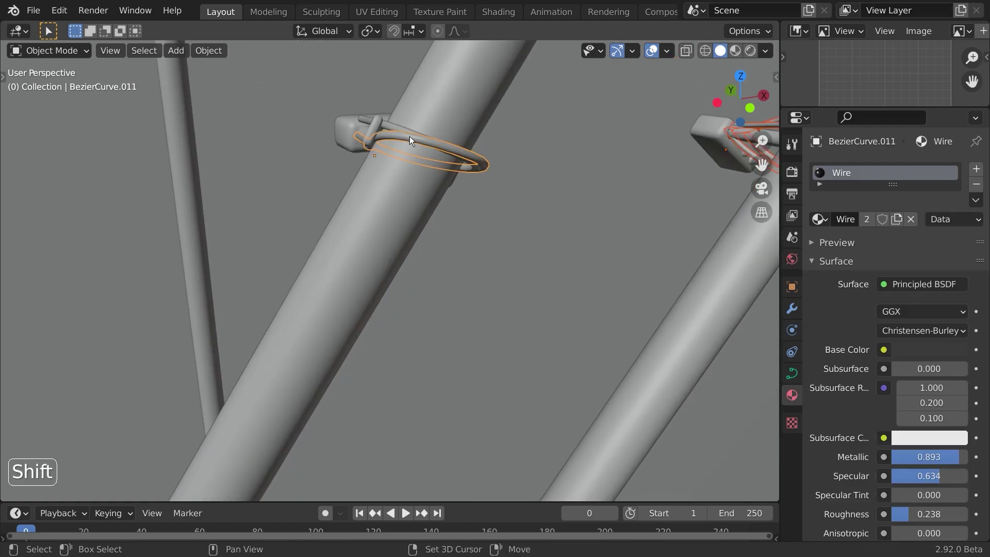
pyautogui.hotkey('ctrl', 'l')
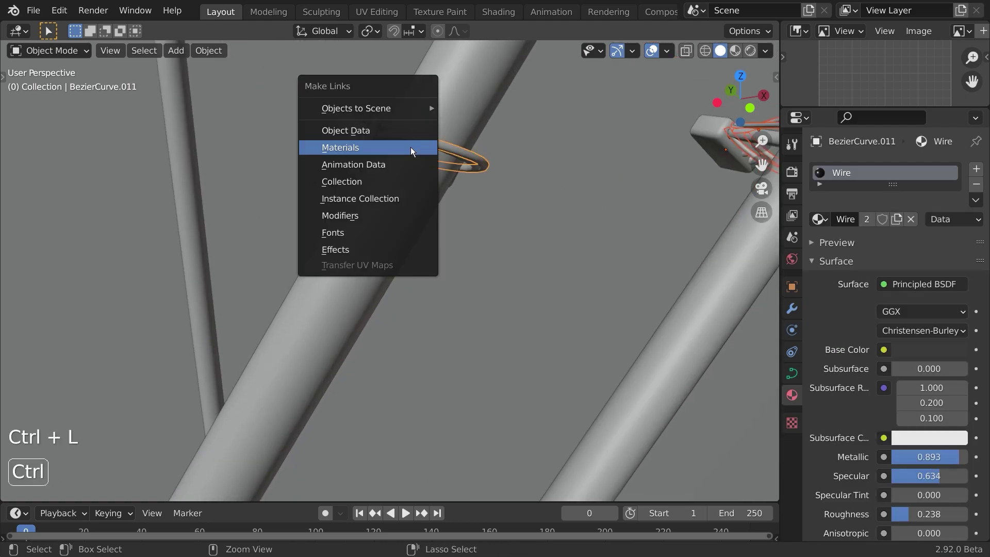
pyautogui.click(374, 148)
pyautogui.press('a')
pyautogui.press('a')
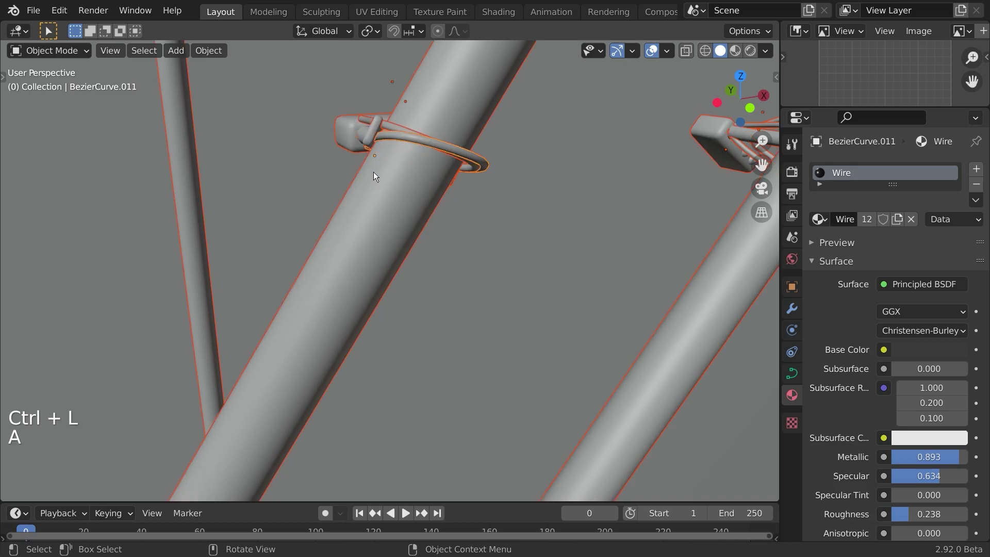
# Create a new material on the clamp holding the lower-left tube
pyautogui.click(356, 140)
pyautogui.moveTo(356, 140); pyautogui.dragTo(657, 309, button='middle')
pyautogui.click(872, 220)
pyautogui.moveTo(528, 257); pyautogui.dragTo(516, 266, button='middle')
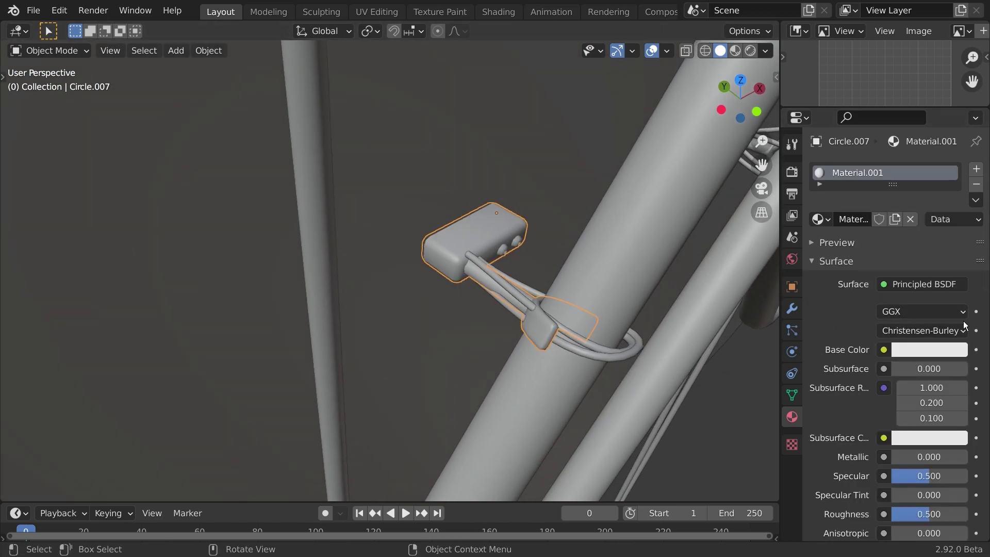
# Set the clamp material's base color value to 0.104, Metallic to 0.497, Specular to 0.661 and Roughness to 0.245, and preview it rendered
pyautogui.click(928, 352)
pyautogui.click(955, 218)
pyautogui.moveTo(955, 217); pyautogui.dragTo(955, 202)
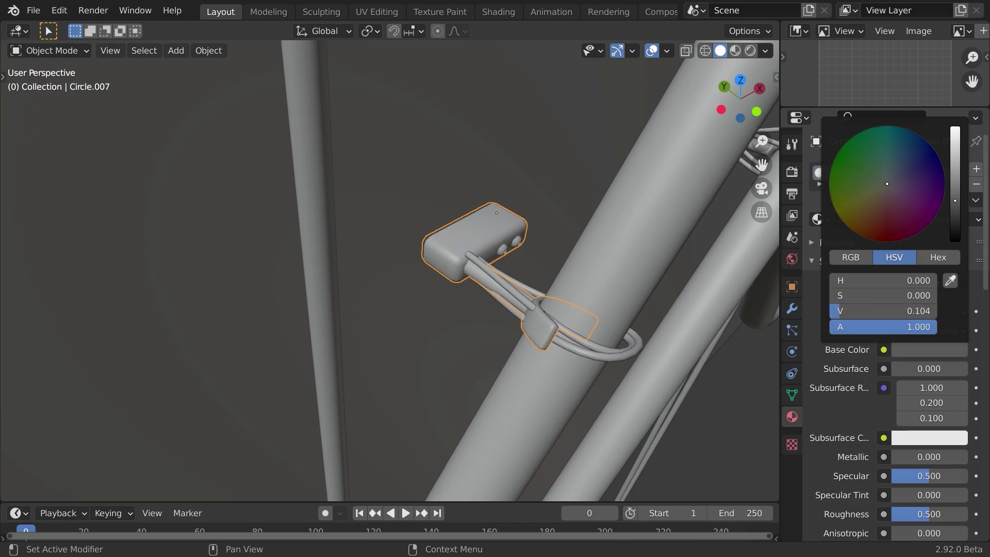
pyautogui.scroll(-4, 872, 405)
pyautogui.moveTo(915, 377); pyautogui.dragTo(953, 378)
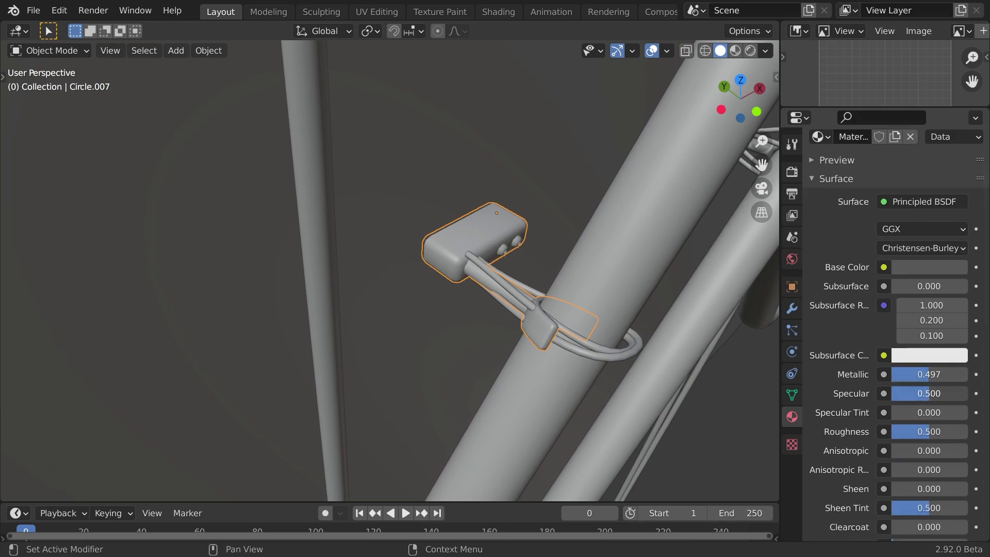
pyautogui.moveTo(927, 393); pyautogui.dragTo(942, 393)
pyautogui.moveTo(930, 432); pyautogui.dragTo(923, 431)
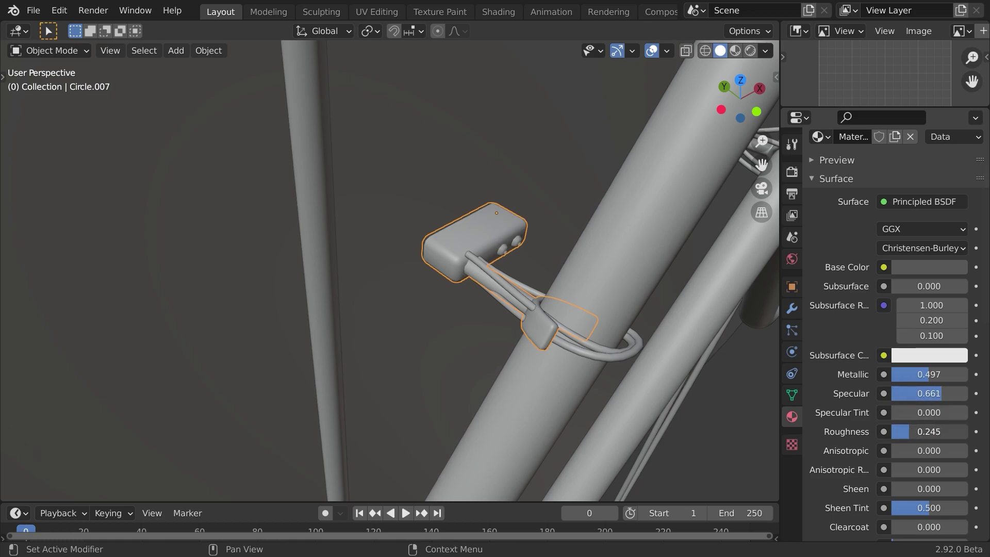
pyautogui.click(750, 50)
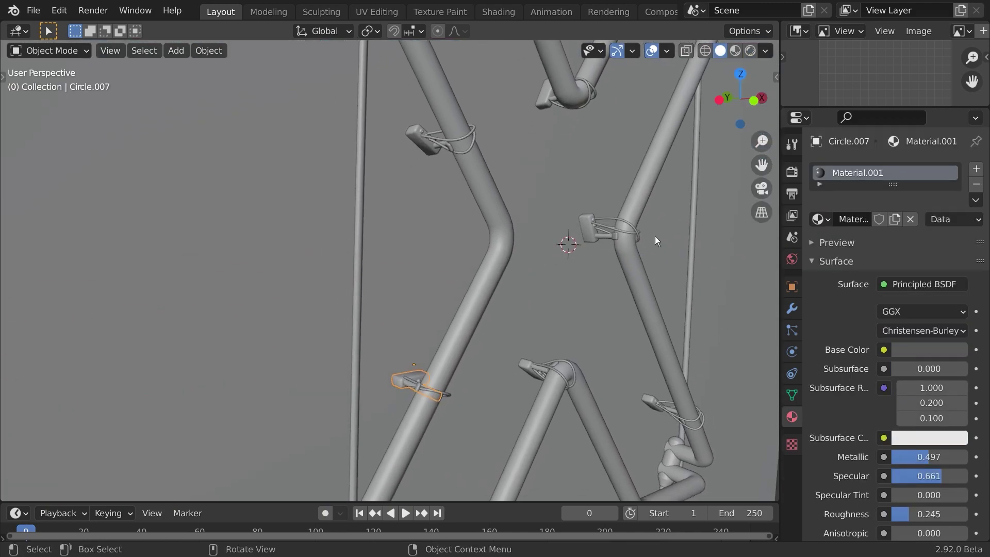
# Rename the clamp's material to Clamp
pyautogui.click(843, 219)
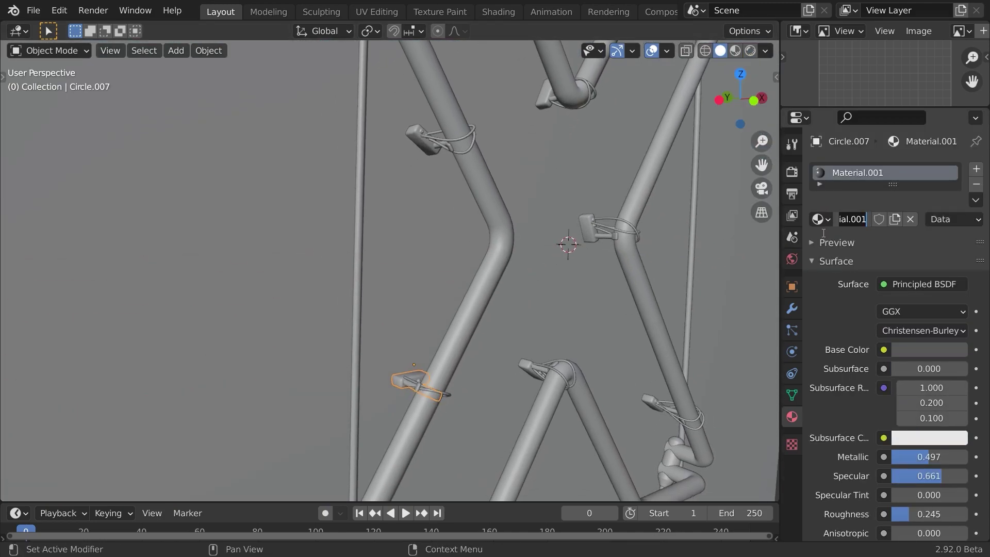
pyautogui.press('shift')
pyautogui.hotkey('shift', 'Home')
pyautogui.write('Clamp')
pyautogui.press('Return')
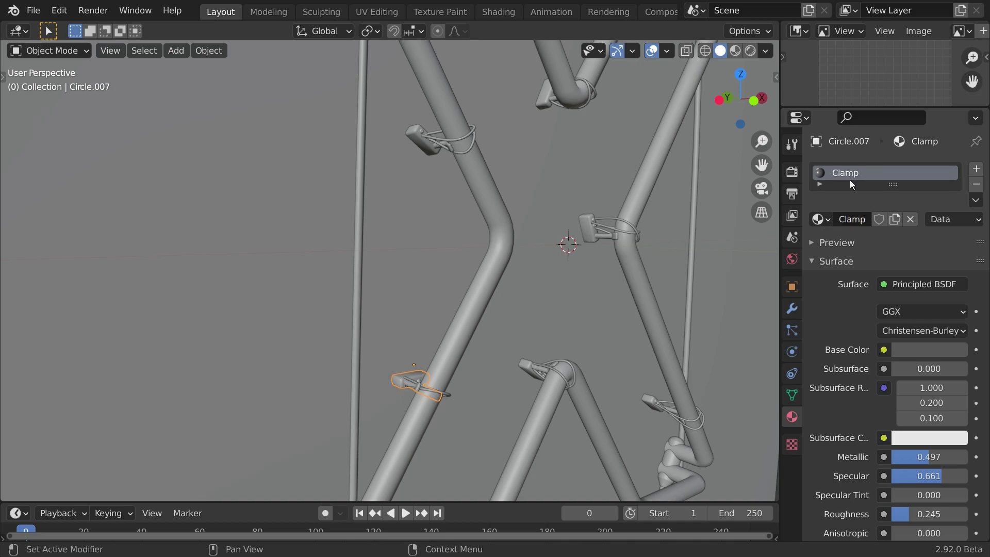
# Select the other tube clamps and link the Clamp material to them from the lower-left clamp
pyautogui.click(421, 135)
pyautogui.click(422, 135)
pyautogui.keyDown('shift'); pyautogui.moveTo(432, 135); pyautogui.dragTo(402, 292, button='middle'); pyautogui.keyUp('shift')
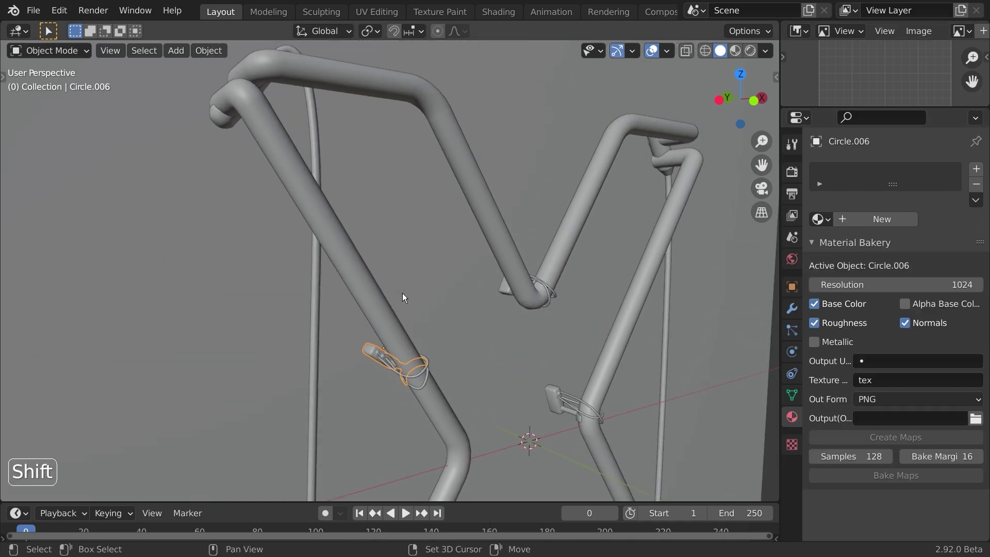
pyautogui.keyDown('shift'); pyautogui.click(547, 399); pyautogui.keyUp('shift')
pyautogui.keyDown('shift'); pyautogui.moveTo(537, 436); pyautogui.dragTo(509, 264, button='middle'); pyautogui.keyUp('shift')
pyautogui.keyDown('shift'); pyautogui.click(584, 325); pyautogui.keyUp('shift')
pyautogui.keyDown('shift'); pyautogui.click(445, 271); pyautogui.keyUp('shift')
pyautogui.keyDown('shift'); pyautogui.moveTo(456, 337); pyautogui.dragTo(361, 199, button='middle'); pyautogui.keyUp('shift')
pyautogui.keyDown('shift'); pyautogui.click(361, 199); pyautogui.keyUp('shift')
pyautogui.hotkey('ctrl', 'l')
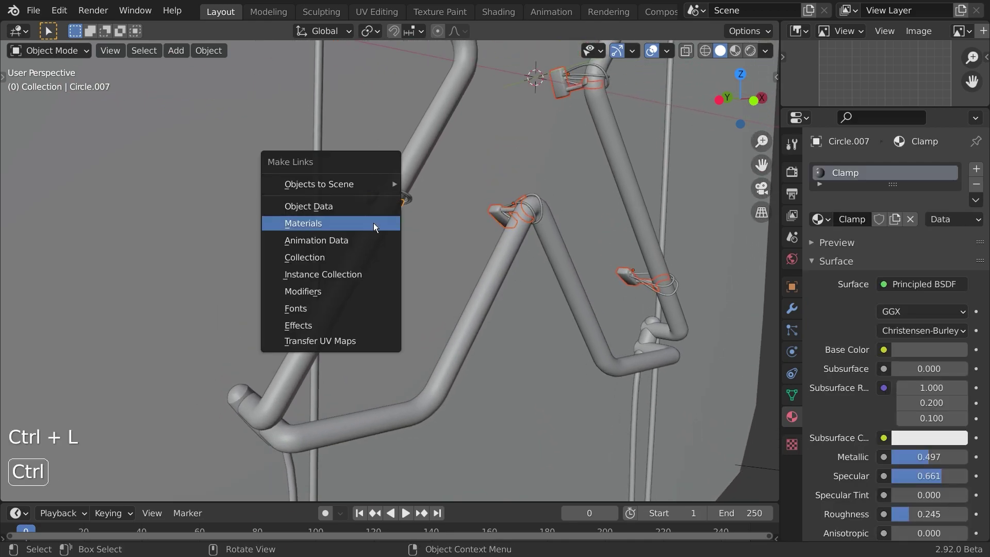
pyautogui.click(373, 223)
pyautogui.press('a')
pyautogui.press('a')
# Save the file and preview the whole sign from the front in Rendered shading
pyautogui.press('KP_1')
pyautogui.hotkey('ctrl', 's')
pyautogui.scroll(2, 413, 243)
pyautogui.hotkey('ctrl', 's')
pyautogui.click(750, 50)
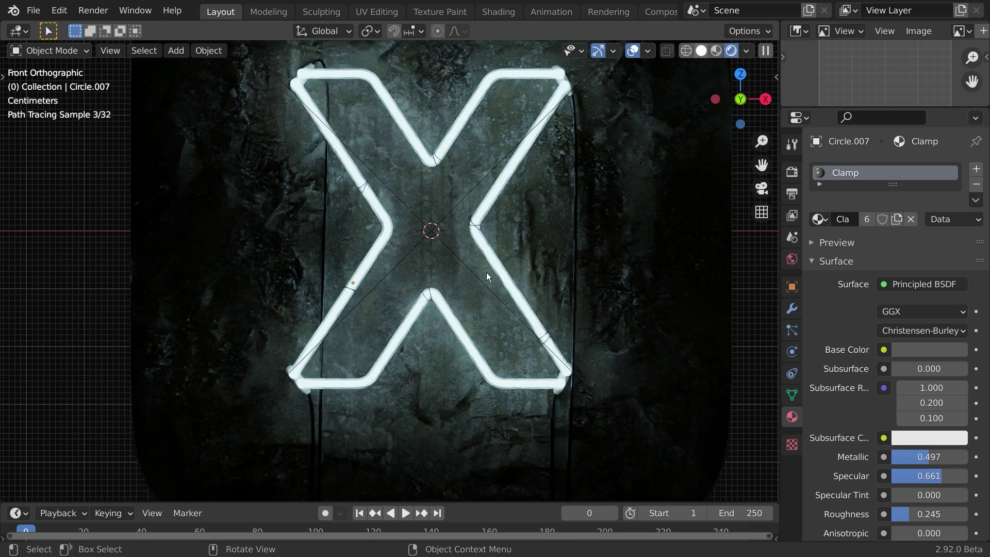
# Return to Solid shading, add an area light at the scene's center and scale it to 0.385
pyautogui.press('z')
pyautogui.scroll(-3, 505, 288)
pyautogui.hotkey('shift', 'a')
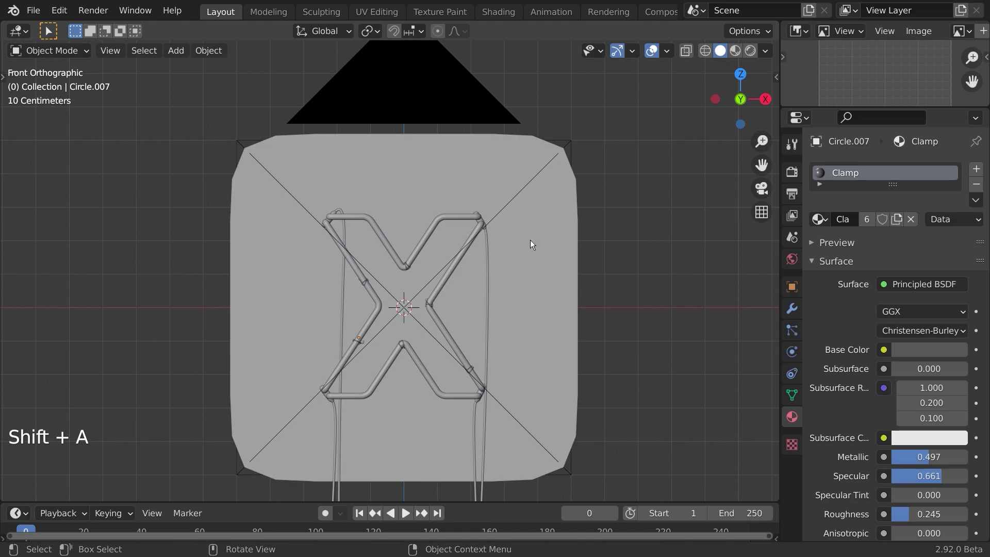
pyautogui.press('KP_0')
pyautogui.scroll(4, 516, 243)
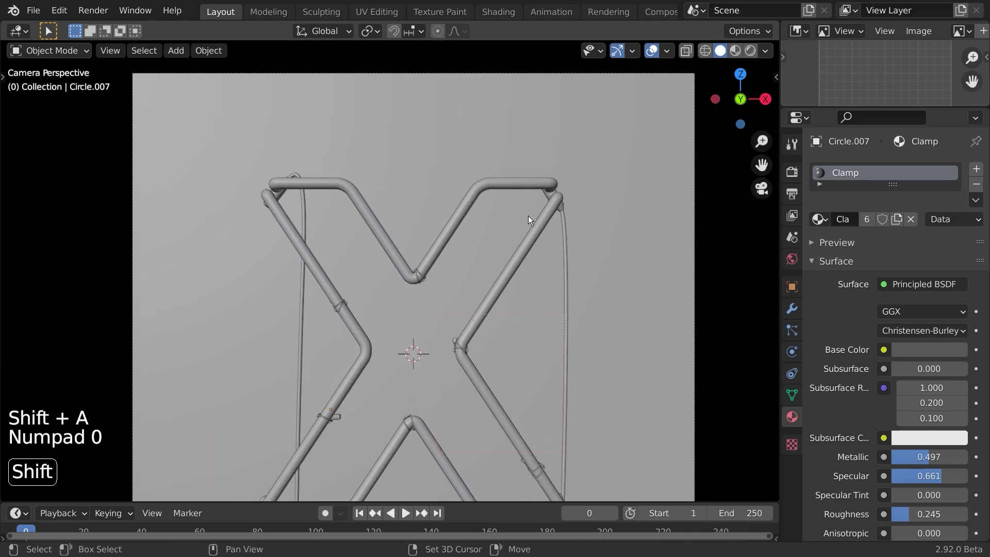
pyautogui.scroll(-3, 524, 232)
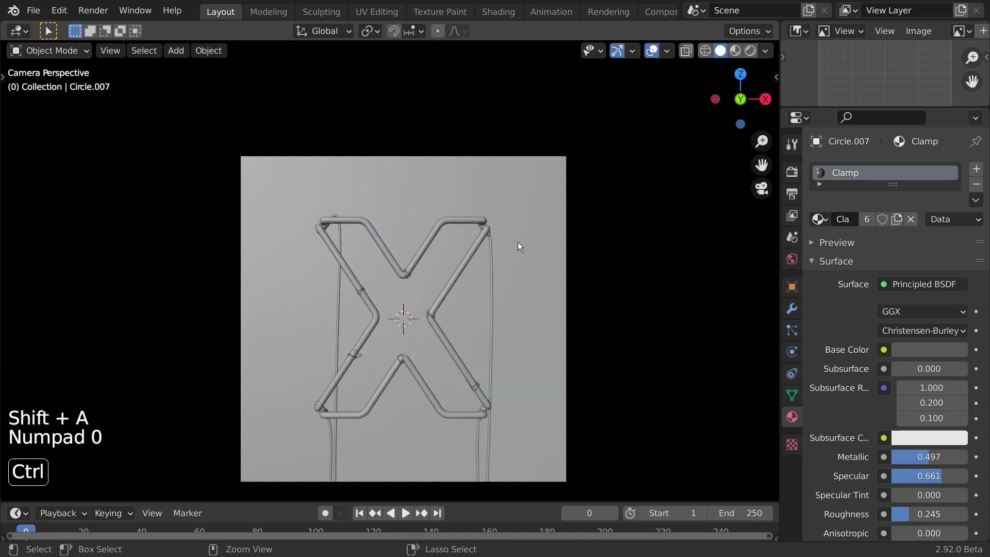
pyautogui.hotkey('shift', 'a')
pyautogui.moveTo(486, 232)
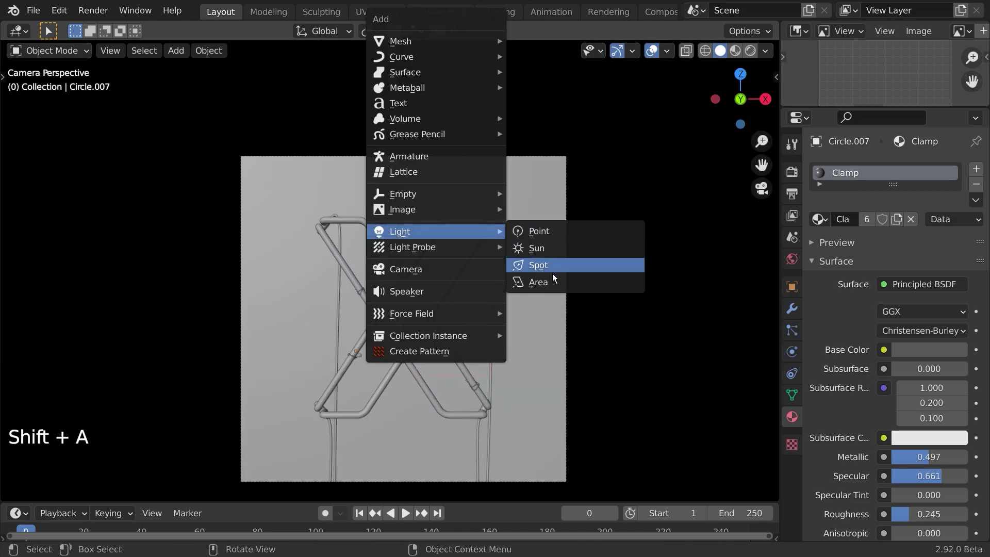
pyautogui.click(537, 282)
pyautogui.moveTo(528, 288); pyautogui.dragTo(504, 356, button='middle')
pyautogui.press('s')
pyautogui.click(480, 312)
# Narrow the area light along the Y axis by a factor of 0.203
pyautogui.moveTo(480, 312); pyautogui.dragTo(407, 381, button='middle')
pyautogui.press('KP_1')
pyautogui.press('s')
pyautogui.press('y')
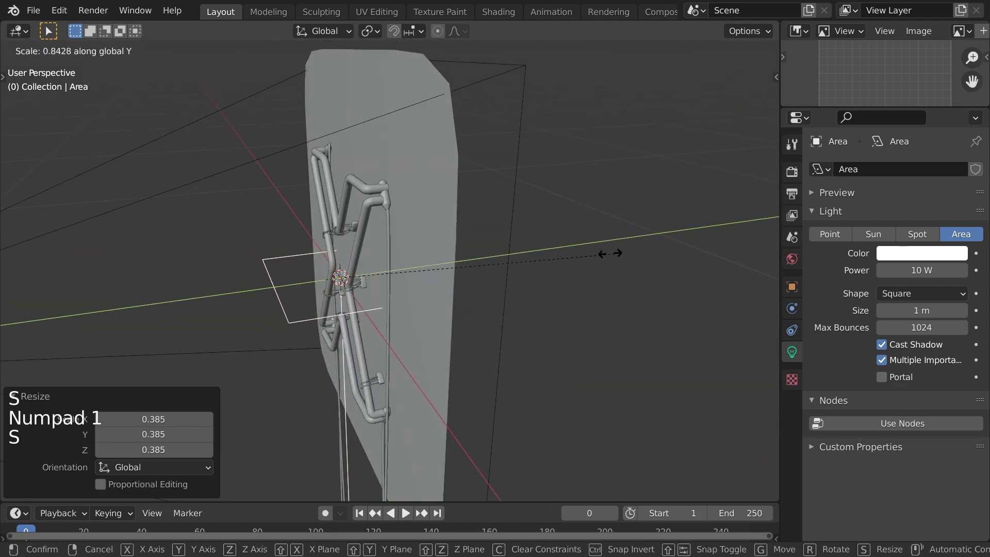
pyautogui.click(407, 278)
# Move the area light above the background's upper-right corner in front view and scale it by 1.137
pyautogui.moveTo(373, 318); pyautogui.dragTo(438, 361, button='middle')
pyautogui.press('KP_1')
pyautogui.keyDown('shift'); pyautogui.moveTo(461, 298); pyautogui.dragTo(394, 336, button='middle'); pyautogui.keyUp('shift')
pyautogui.press('g')
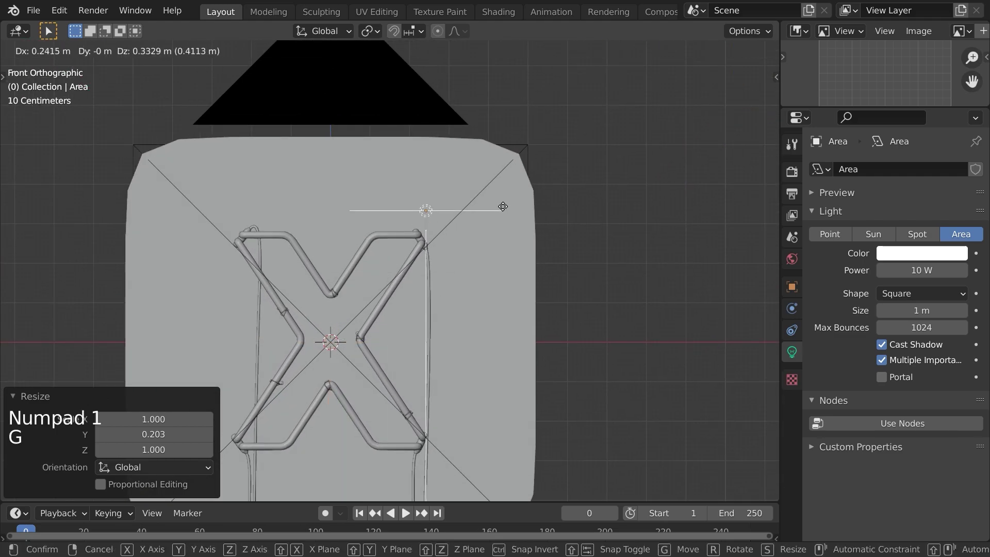
pyautogui.click(551, 137)
pyautogui.keyDown('shift'); pyautogui.moveTo(587, 190); pyautogui.dragTo(524, 188, button='middle'); pyautogui.keyUp('shift')
pyautogui.press('s')
pyautogui.click(580, 189)
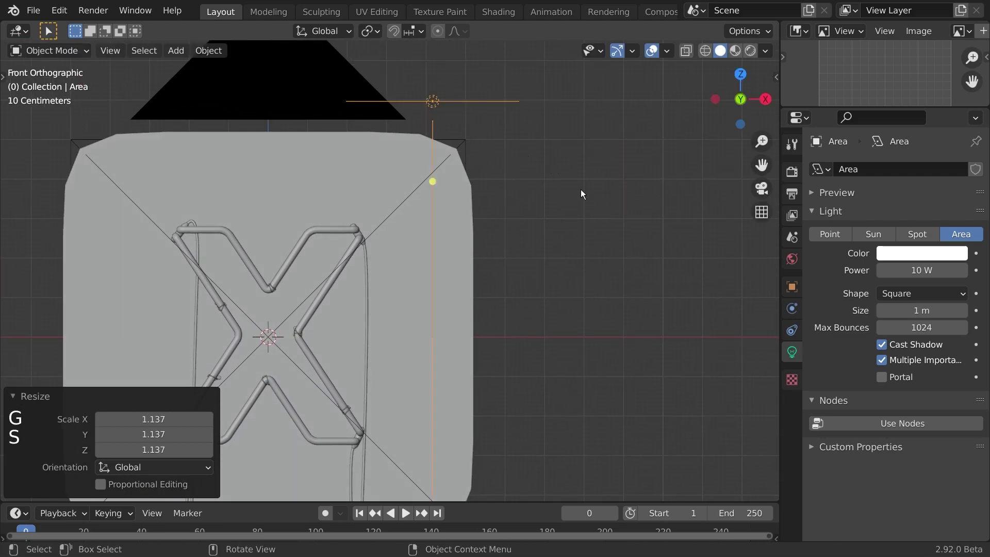
# Rotate the area light in front view so it points down toward the sign
pyautogui.scroll(2, 578, 168)
pyautogui.keyDown('shift'); pyautogui.moveTo(605, 165); pyautogui.dragTo(604, 257, button='middle'); pyautogui.keyUp('shift')
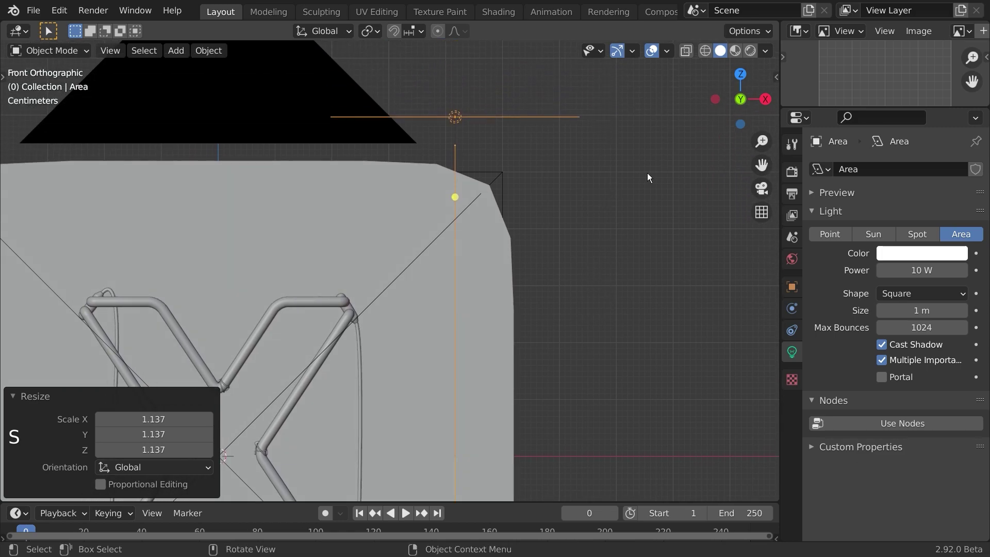
pyautogui.press('r')
pyautogui.click(622, 262)
# Preview a render region over the background's upper-right corner and tint the area light's color pale red
pyautogui.scroll(-5, 626, 269)
pyautogui.keyDown('shift'); pyautogui.moveTo(630, 316); pyautogui.dragTo(578, 196, button='middle'); pyautogui.keyUp('shift')
pyautogui.keyDown('shift'); pyautogui.moveTo(565, 270); pyautogui.dragTo(549, 320, button='middle'); pyautogui.keyUp('shift')
pyautogui.scroll(1, 490, 256)
pyautogui.hotkey('ctrl', 'b')
pyautogui.moveTo(400, 111); pyautogui.dragTo(544, 225)
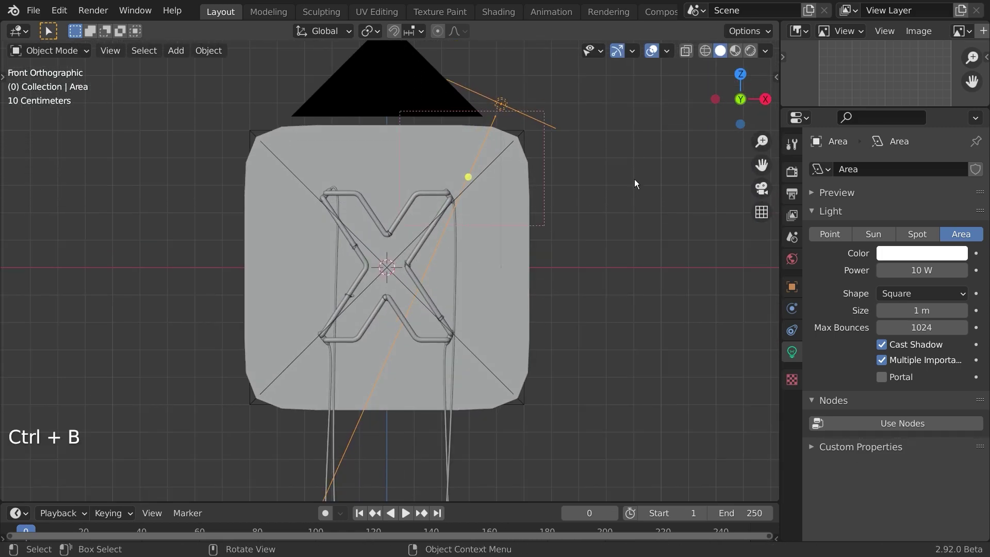
pyautogui.click(752, 51)
pyautogui.click(914, 255)
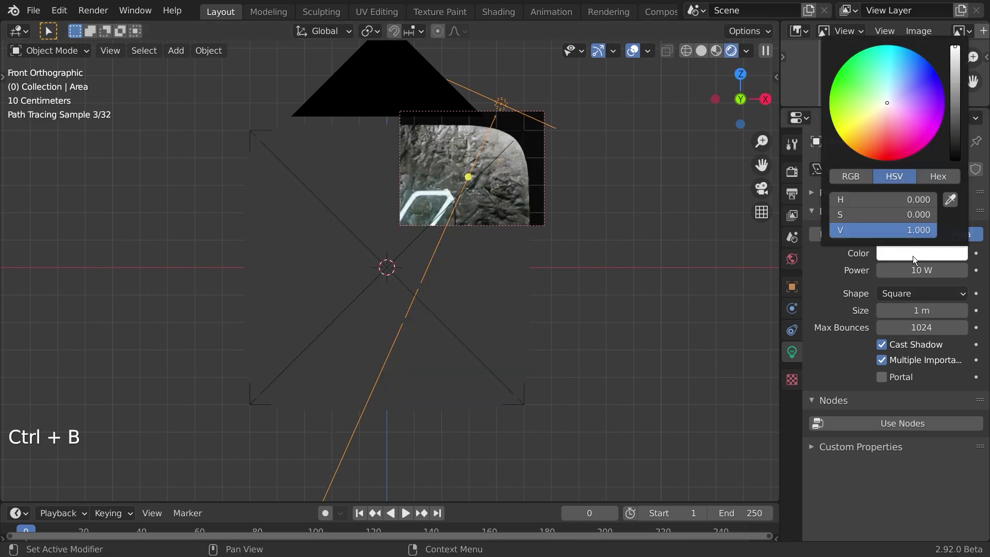
pyautogui.click(896, 132)
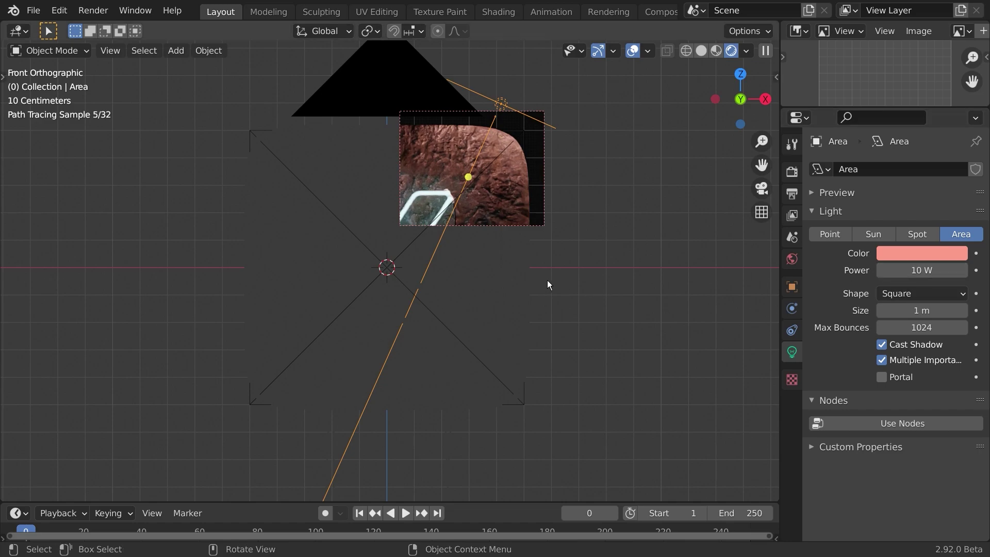
# Switch to the camera view and set a larger render region covering the sign's upper-right part
pyautogui.moveTo(546, 280)
pyautogui.mouseDown(button='middle')
pyautogui.moveTo(490, 296)
pyautogui.moveTo(550, 290)
pyautogui.mouseUp(button='middle')
pyautogui.press('KP_0')
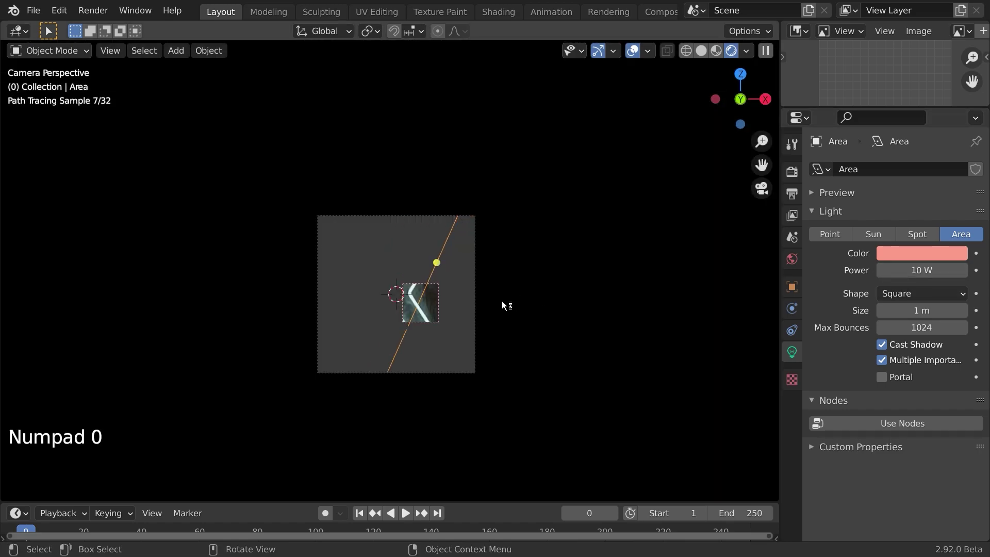
pyautogui.scroll(5, 495, 288)
pyautogui.scroll(-4, 485, 243)
pyautogui.hotkey('ctrl', 'b')
pyautogui.moveTo(491, 337); pyautogui.dragTo(518, 356)
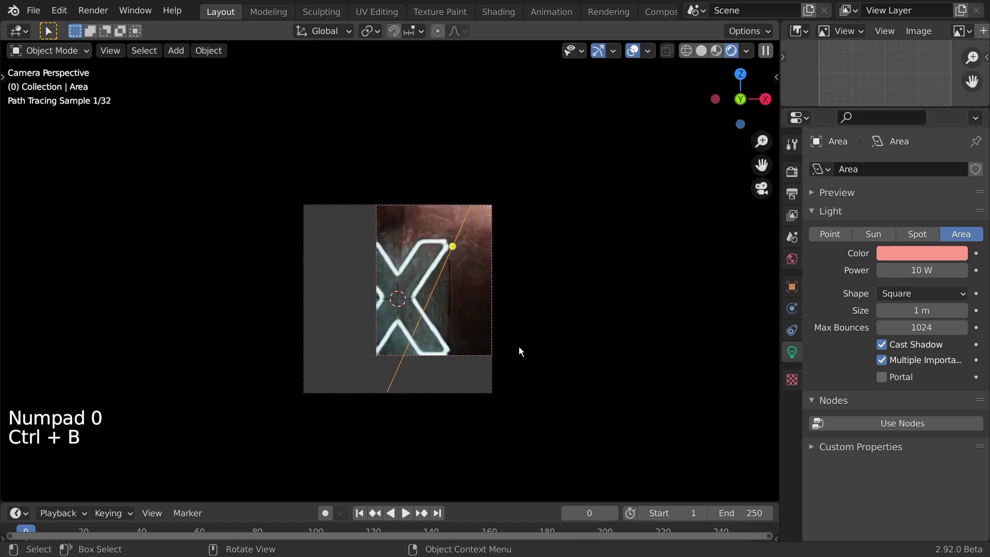
# Set the area light's power to 1 W and its color to hue 0.025 with saturation 0.718
pyautogui.click(889, 275)
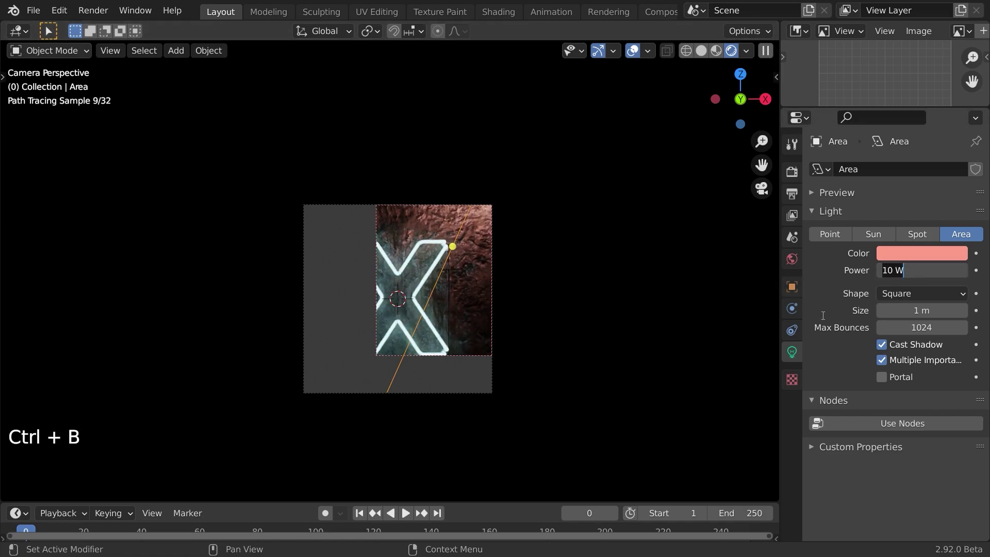
pyautogui.write('1')
pyautogui.press('Return')
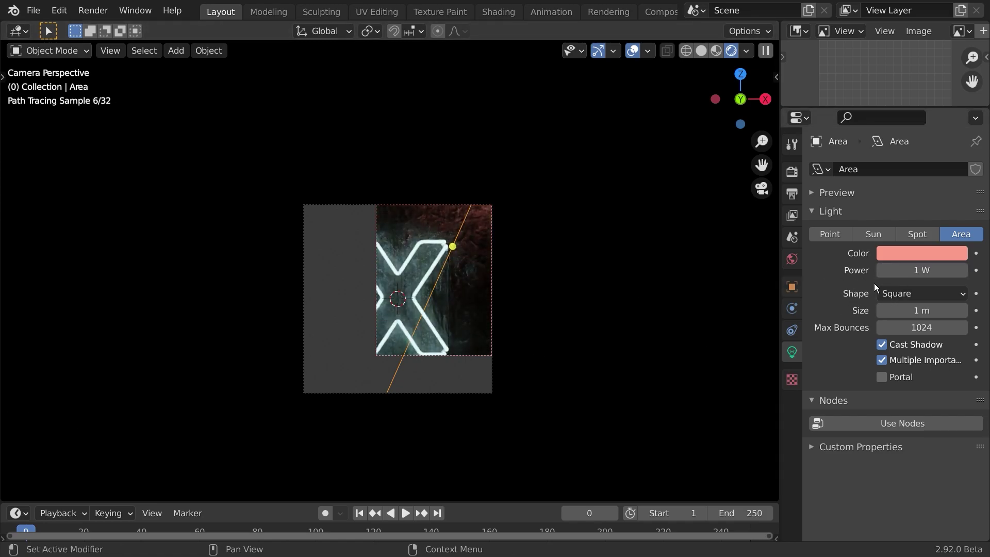
pyautogui.click(908, 254)
pyautogui.moveTo(882, 128); pyautogui.dragTo(879, 127)
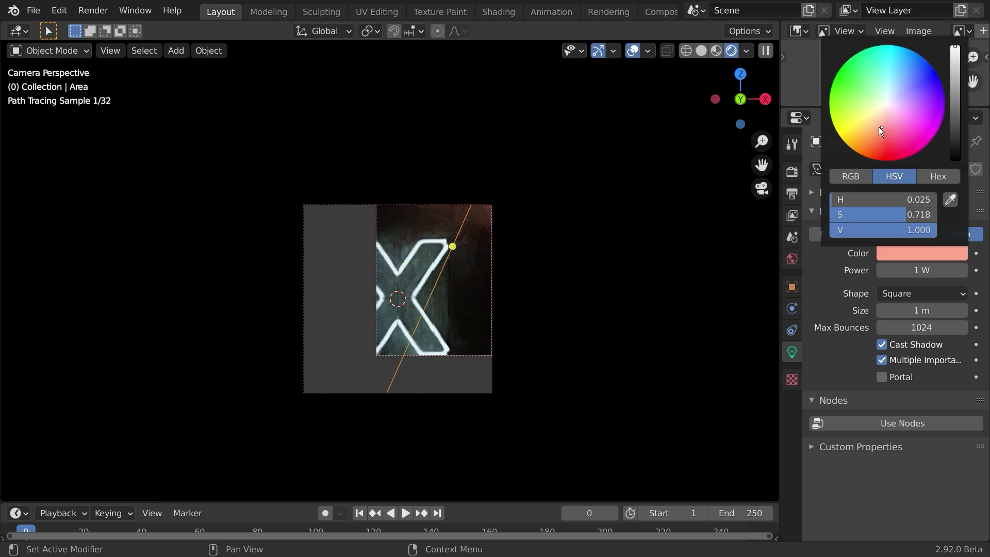
# Narrow the area light along its local Y axis by a factor of 0.427
pyautogui.moveTo(596, 283); pyautogui.dragTo(574, 283, button='middle')
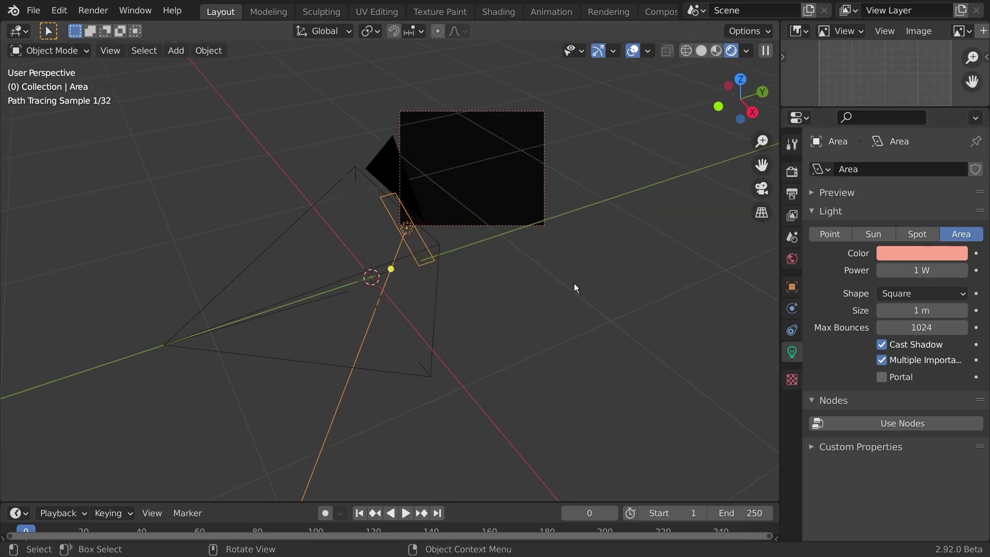
pyautogui.press('s')
pyautogui.press('y')
pyautogui.press('y')
pyautogui.click(481, 248)
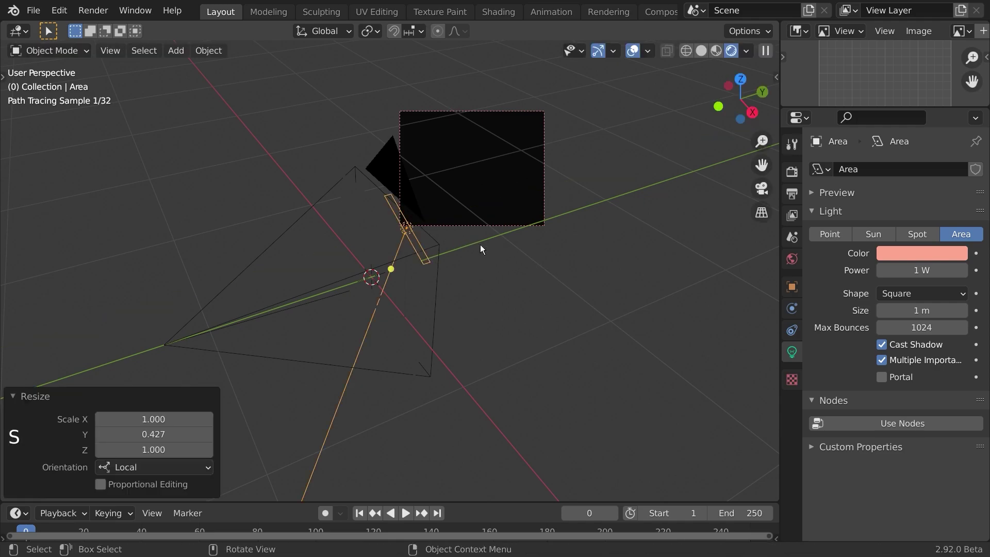
# From the camera view, set the area light's power to 300 mW and scale the light uniformly by 1.293
pyautogui.press('KP_0')
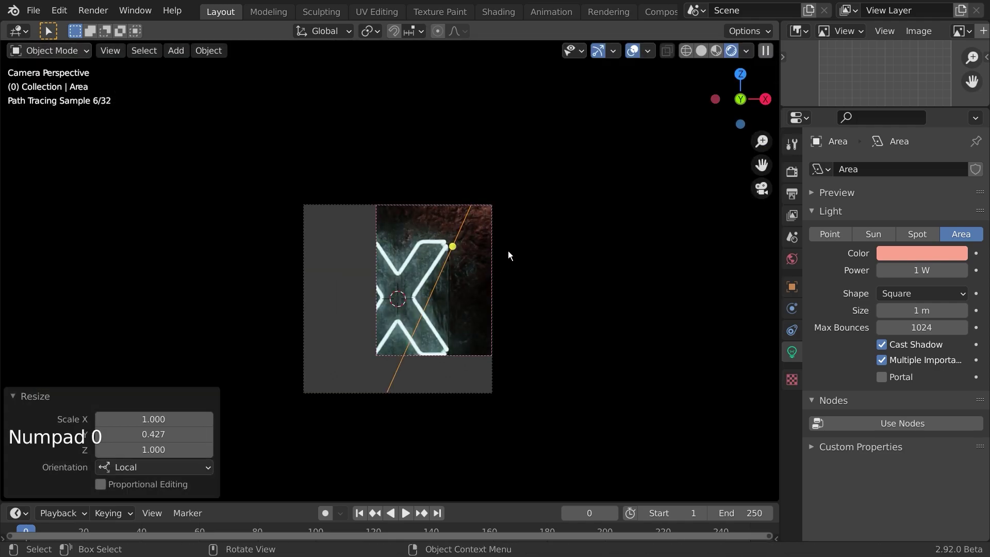
pyautogui.click(881, 271)
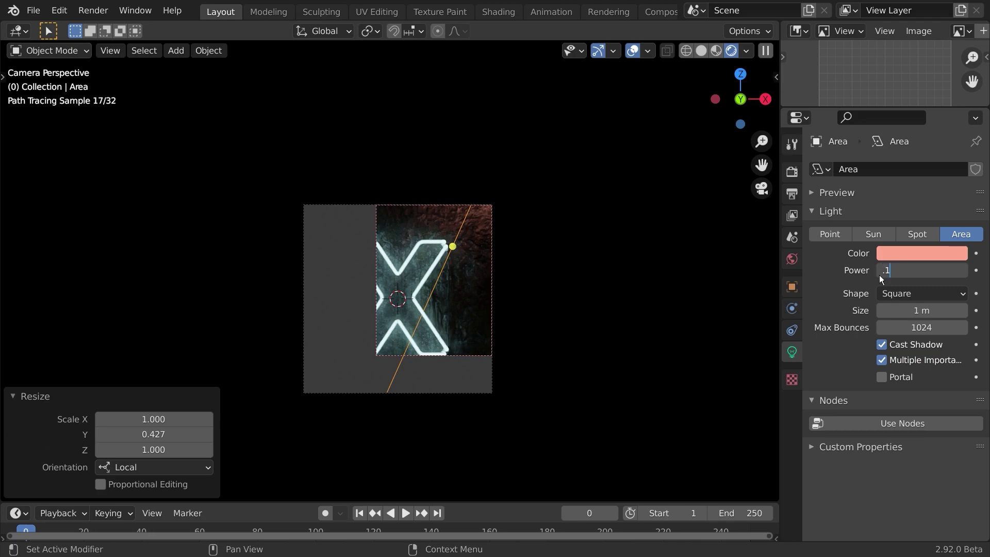
pyautogui.write('.1')
pyautogui.press('Return')
pyautogui.click(902, 270)
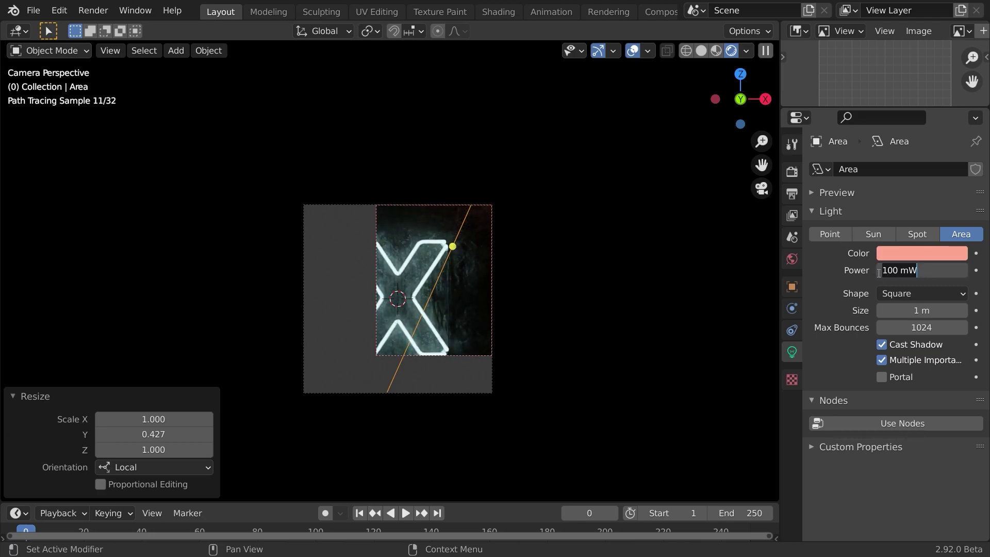
pyautogui.press('Return')
pyautogui.press('s')
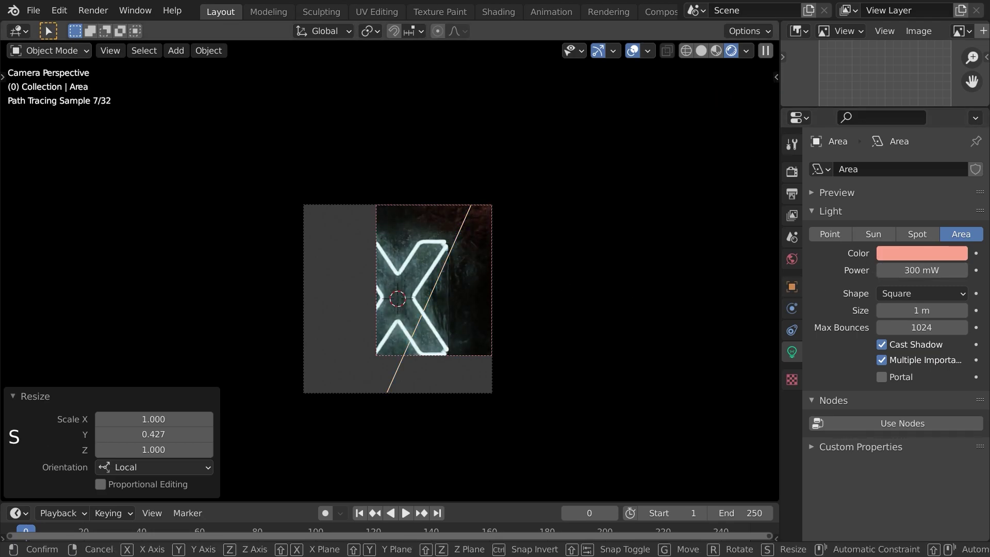
pyautogui.click(636, 261)
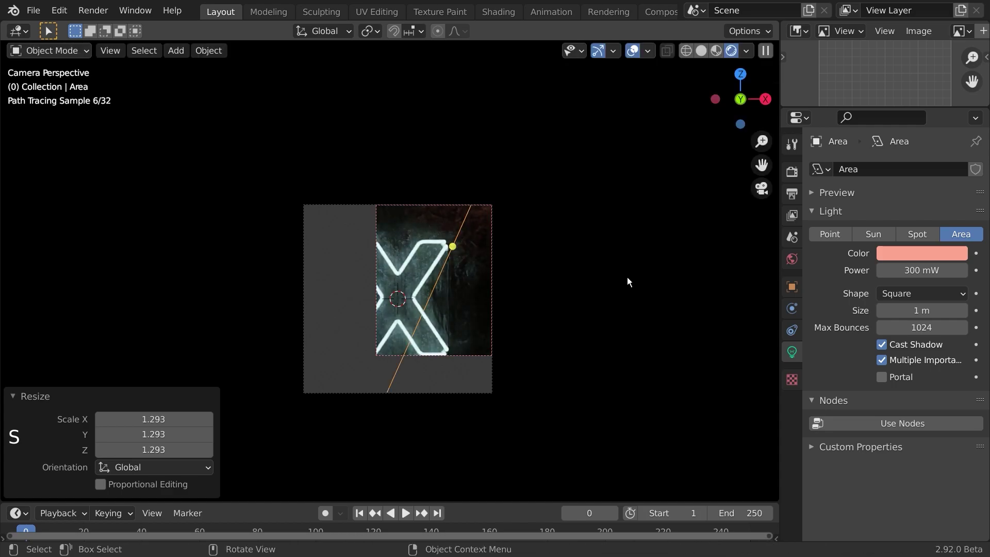
# Extend the render region over the whole camera frame and duplicate the area light about -1.01 m in X and -1.17 m in Z
pyautogui.hotkey('ctrl', 'b')
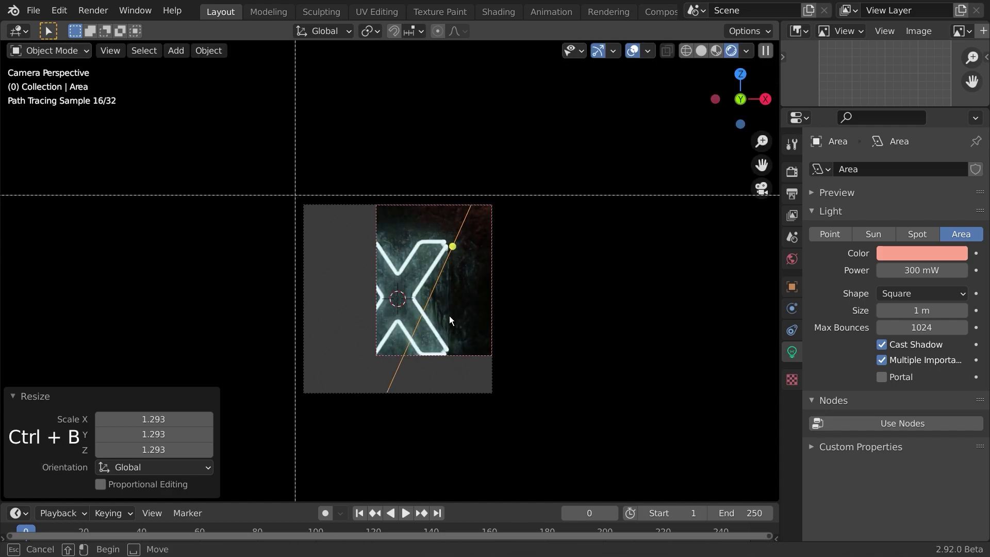
pyautogui.moveTo(294, 196); pyautogui.dragTo(577, 391)
pyautogui.hotkey('shift', 'd')
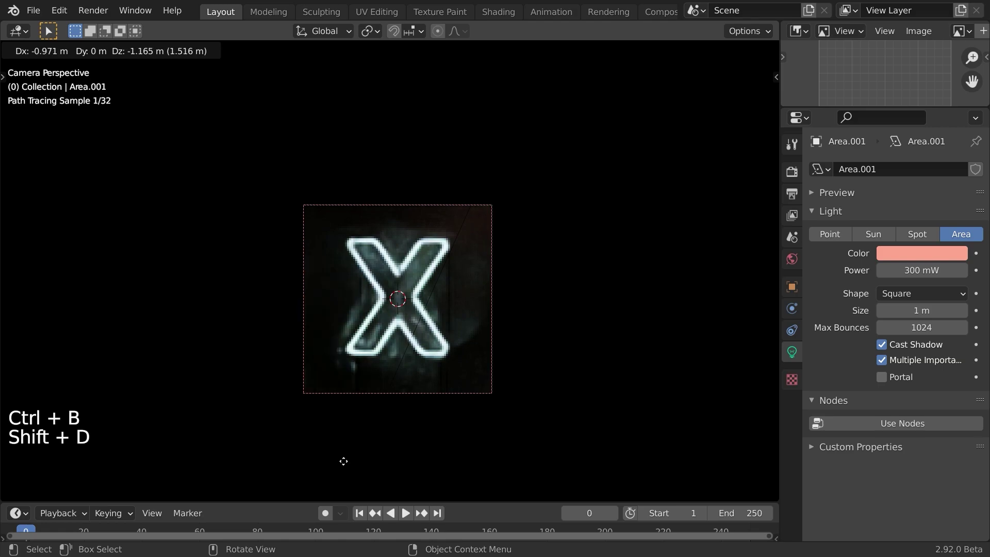
pyautogui.click(354, 460)
# Rotate the duplicated light in front view to aim diagonally up across the sign, and shift it about 0.10 m along X
pyautogui.press('r')
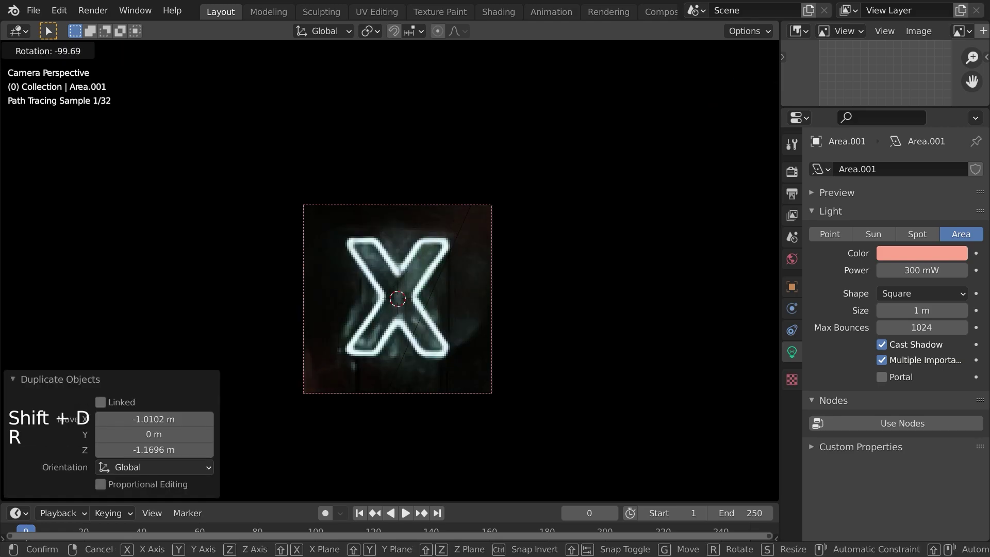
pyautogui.click(273, 191)
pyautogui.press('z')
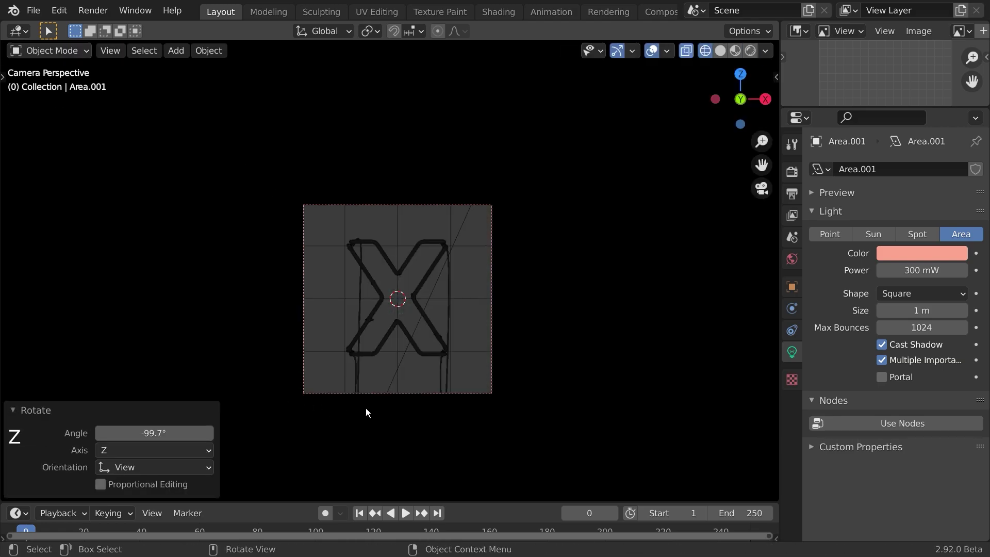
pyautogui.moveTo(367, 407)
pyautogui.mouseDown(button='middle')
pyautogui.moveTo(379, 395)
pyautogui.moveTo(360, 404)
pyautogui.mouseUp(button='middle')
pyautogui.press('KP_1')
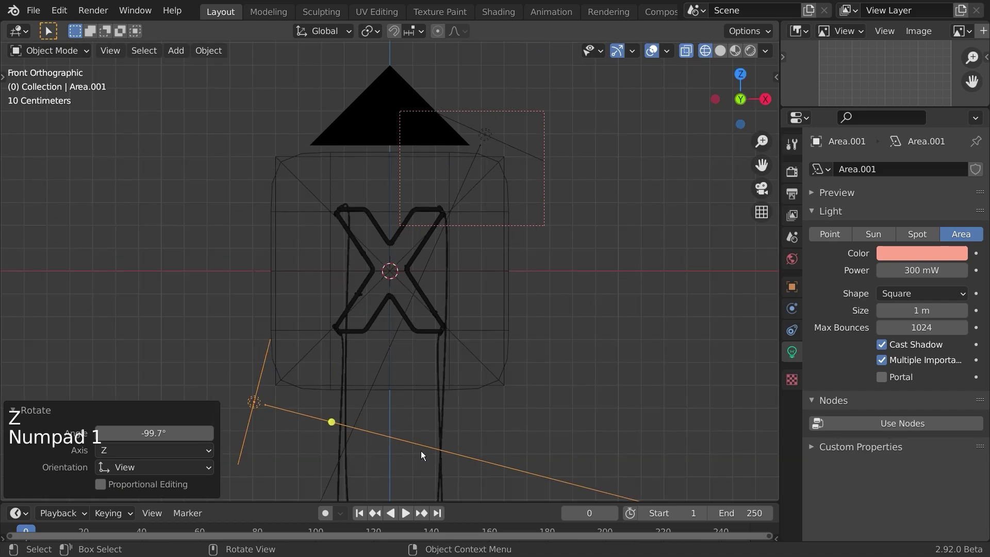
pyautogui.press('r')
pyautogui.click(361, 271)
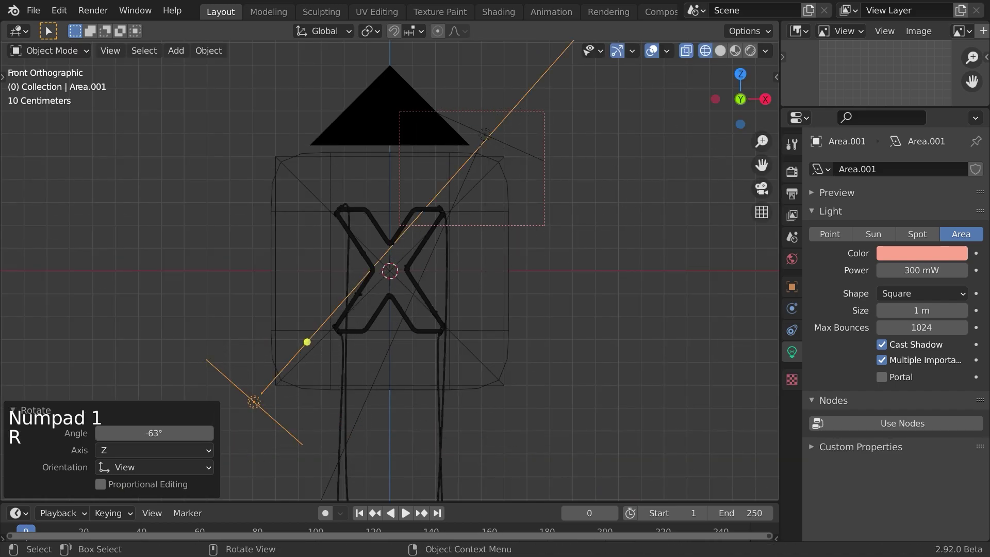
pyautogui.press('r')
pyautogui.click(392, 275)
pyautogui.press('g')
pyautogui.click(432, 348)
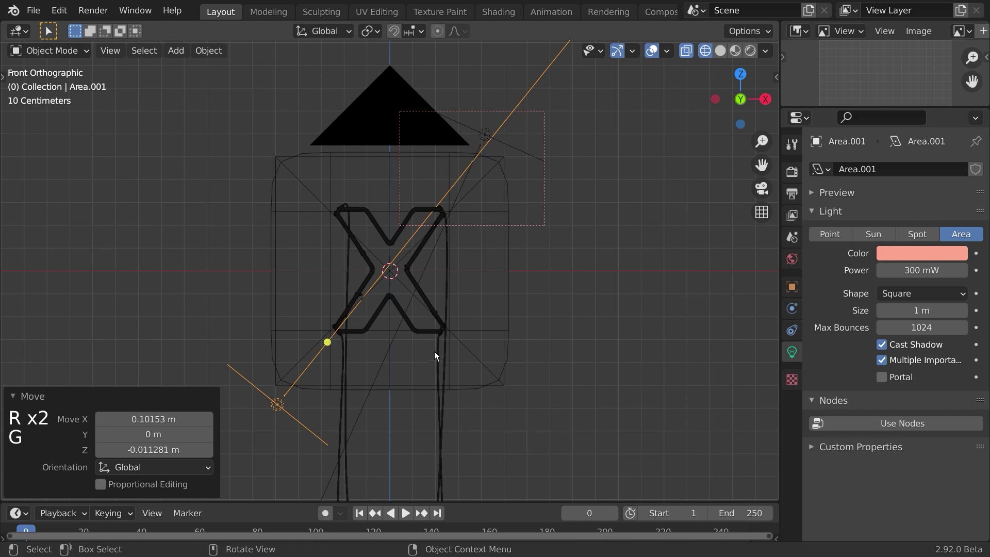
# Check the rendered preview through the camera, save the file, and return the viewport to solid shading
pyautogui.press('KP_0')
pyautogui.click(748, 51)
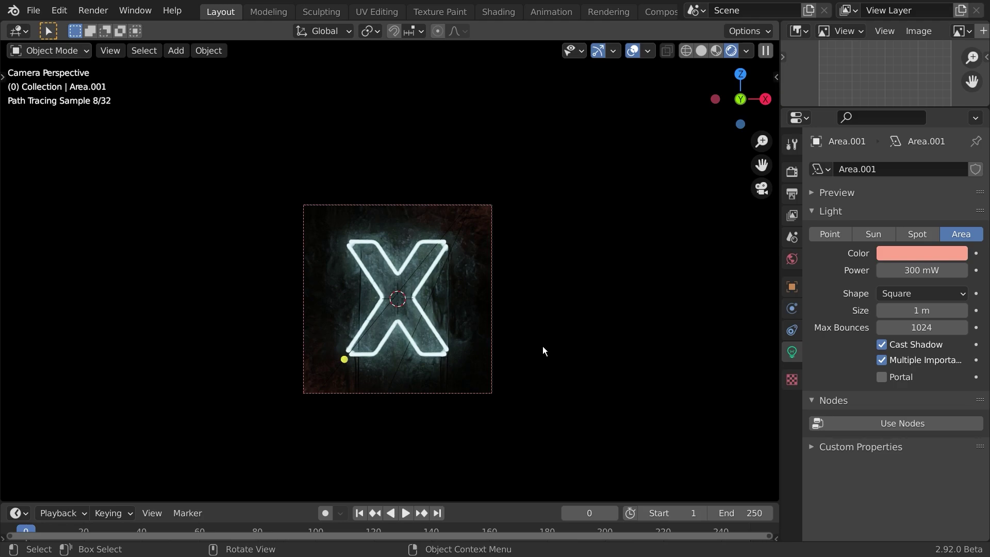
pyautogui.scroll(2, 543, 350)
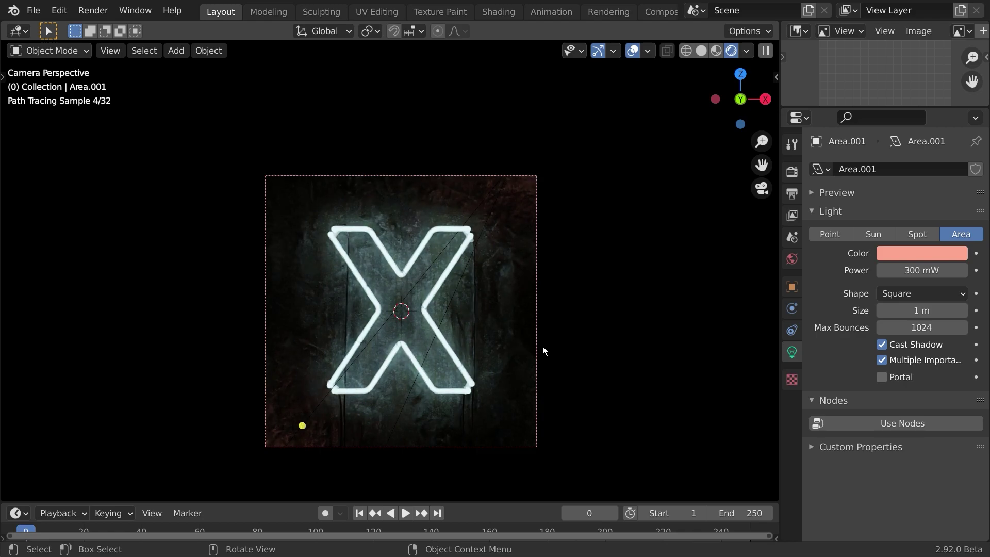
pyautogui.hotkey('ctrl', 's')
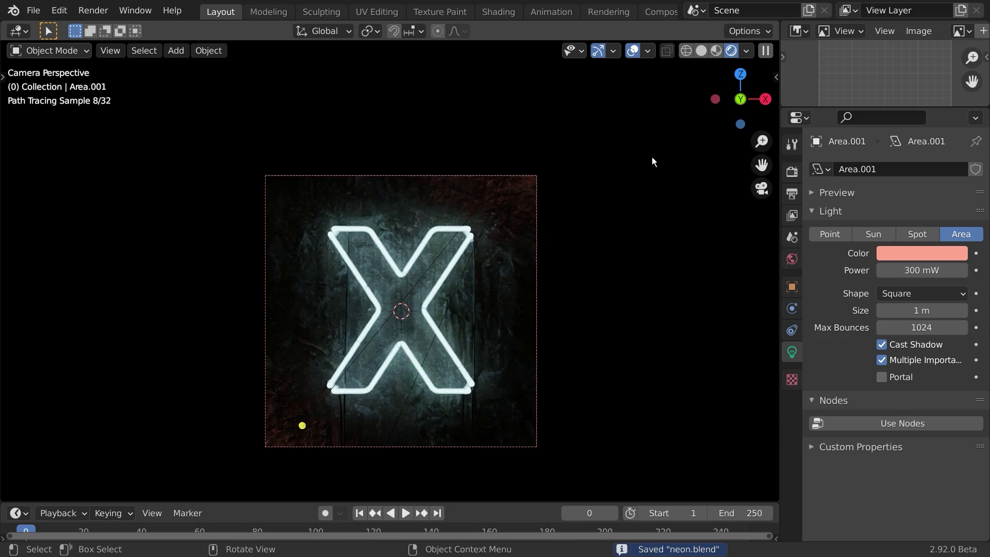
pyautogui.click(701, 51)
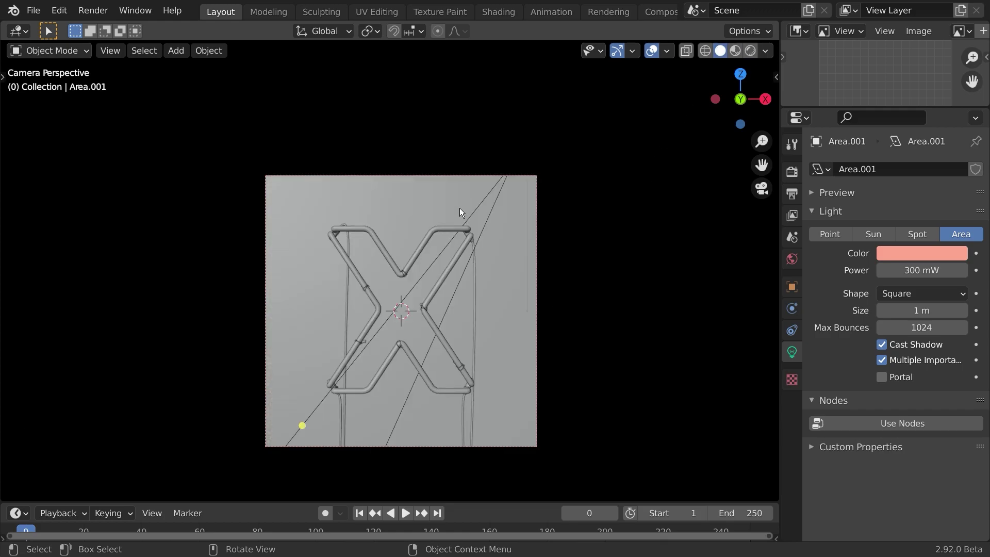
pyautogui.hotkey('ctrl', 's')
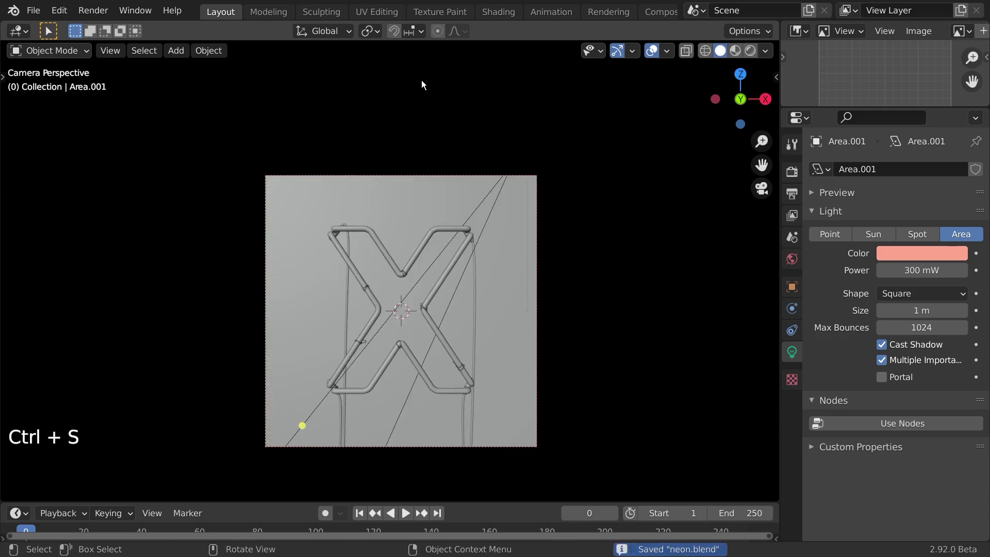
# In the Animation workspace, select the camera and set the animation's end frame to 100
pyautogui.click(550, 12)
pyautogui.moveTo(505, 253); pyautogui.dragTo(555, 330, button='middle')
pyautogui.scroll(5, 572, 263)
pyautogui.click(537, 291)
pyautogui.moveTo(670, 323)
pyautogui.mouseDown(button='middle')
pyautogui.moveTo(616, 303)
pyautogui.moveTo(658, 314)
pyautogui.mouseUp(button='middle')
pyautogui.moveTo(203, 217); pyautogui.dragTo(165, 200, button='middle')
pyautogui.moveTo(165, 200); pyautogui.dragTo(138, 207, button='middle')
pyautogui.press('KP_0')
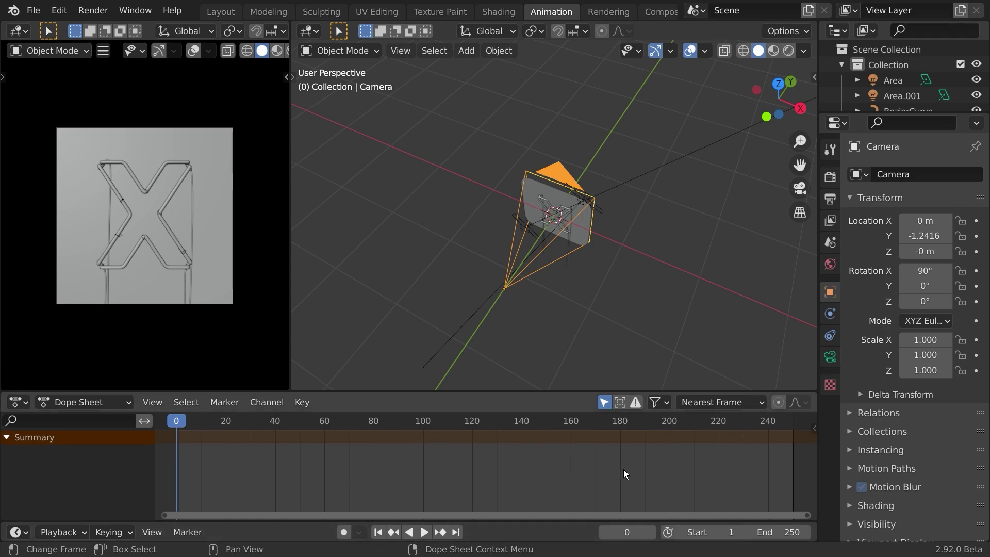
pyautogui.click(769, 531)
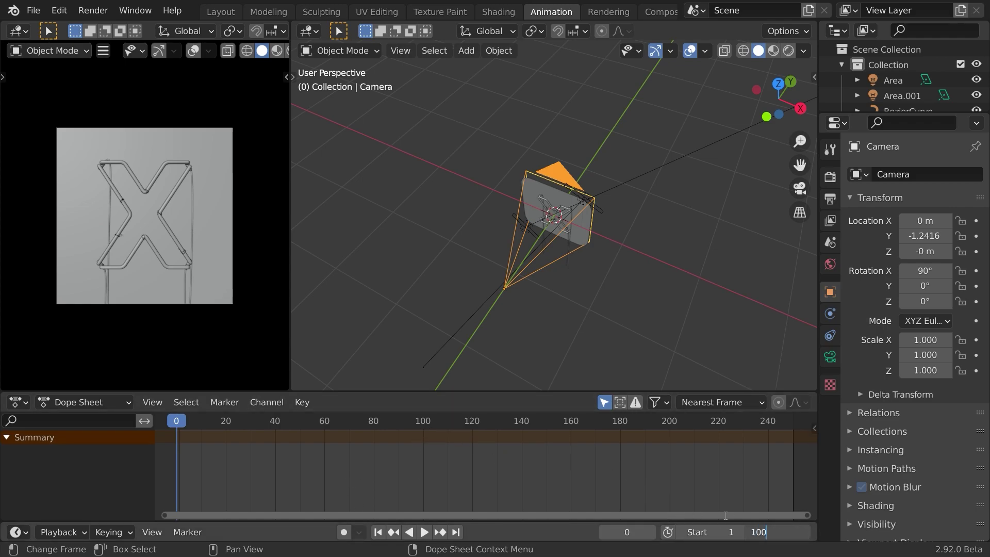
pyautogui.press('Return')
# Scale up the background wall behind the sign so it extends beyond the camera frame
pyautogui.moveTo(548, 283); pyautogui.dragTo(519, 246, button='middle')
pyautogui.click(581, 219)
pyautogui.moveTo(619, 211); pyautogui.dragTo(637, 195, button='middle')
pyautogui.press('s')
pyautogui.click(650, 188)
# Move the camera back along Y to -1.4216 m and insert a location keyframe at frame 0
pyautogui.click(535, 267)
pyautogui.moveTo(547, 265); pyautogui.dragTo(586, 259, button='middle')
pyautogui.click(528, 286)
pyautogui.moveTo(530, 291); pyautogui.dragTo(551, 309, button='middle')
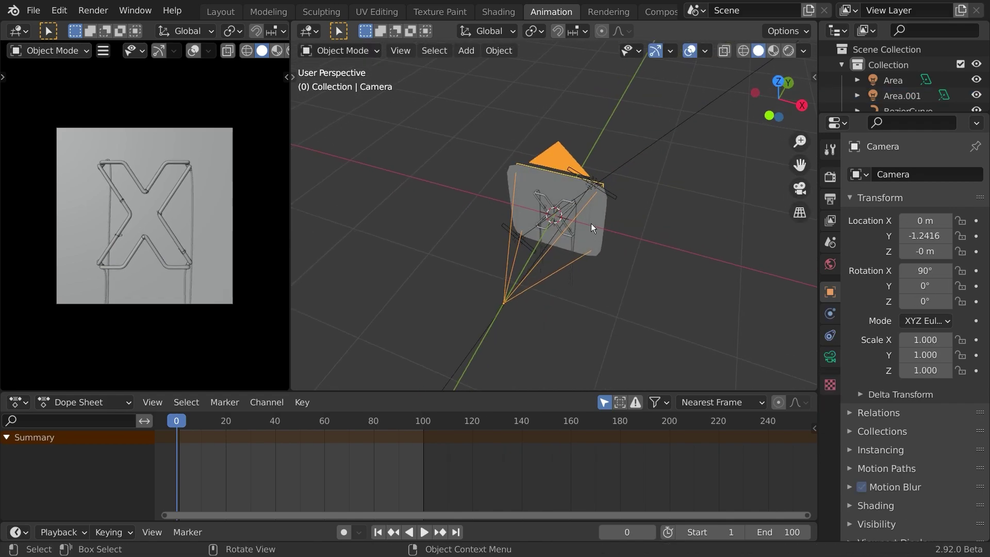
pyautogui.press('g')
pyautogui.press('y')
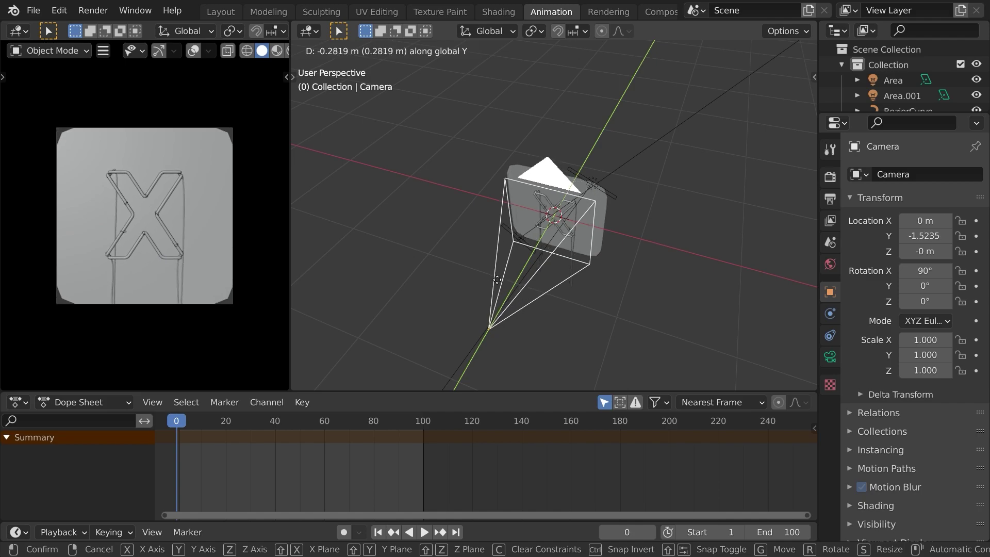
pyautogui.click(607, 215)
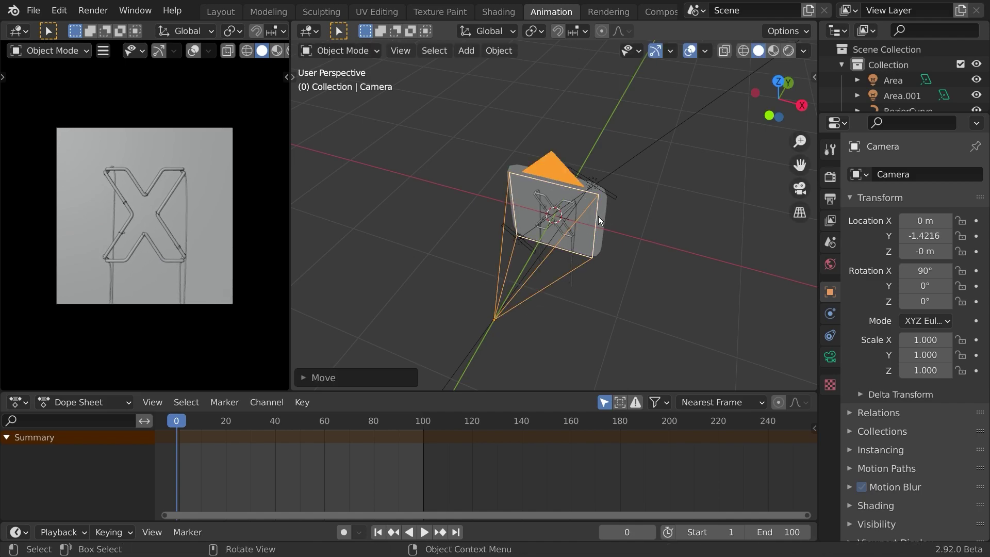
pyautogui.press('i')
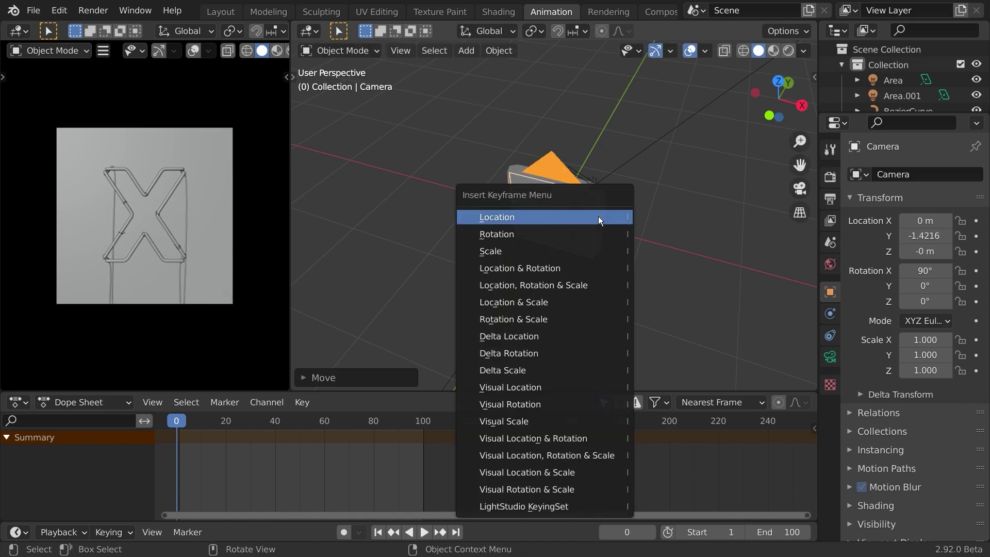
pyautogui.click(530, 218)
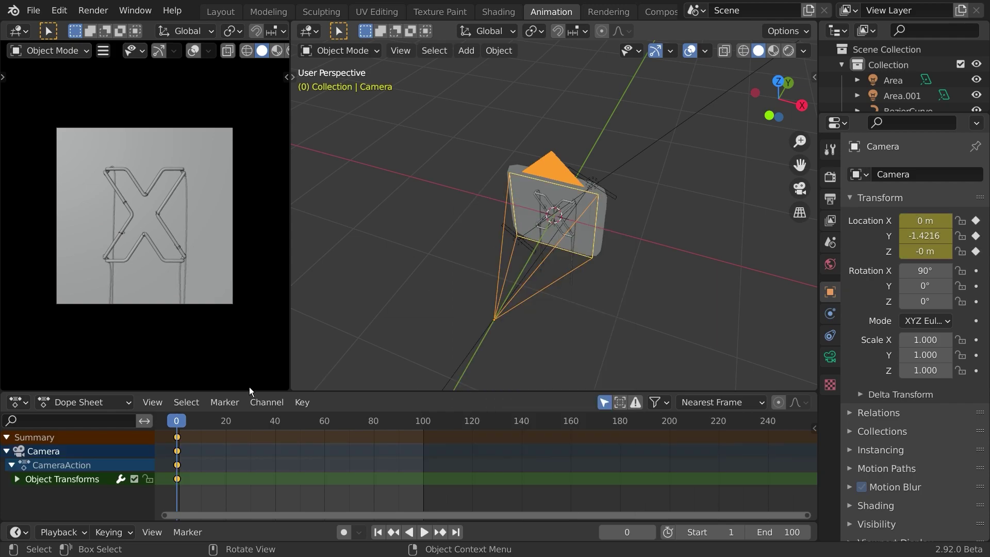
# At frame 100, move the camera along Y to -1.2522 m and insert a location keyframe
pyautogui.moveTo(211, 424); pyautogui.dragTo(361, 418)
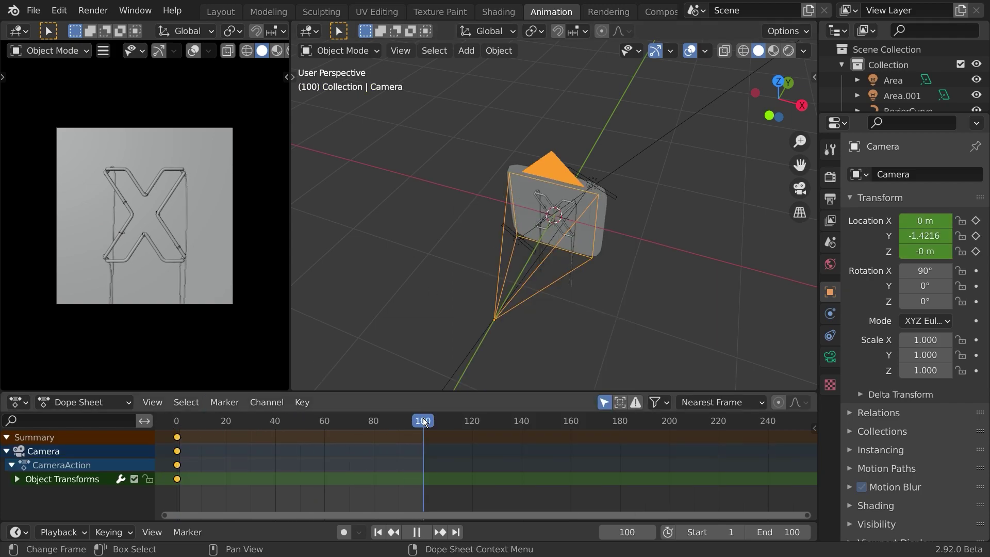
pyautogui.scroll(3, 558, 280)
pyautogui.moveTo(579, 275); pyautogui.dragTo(501, 294, button='middle')
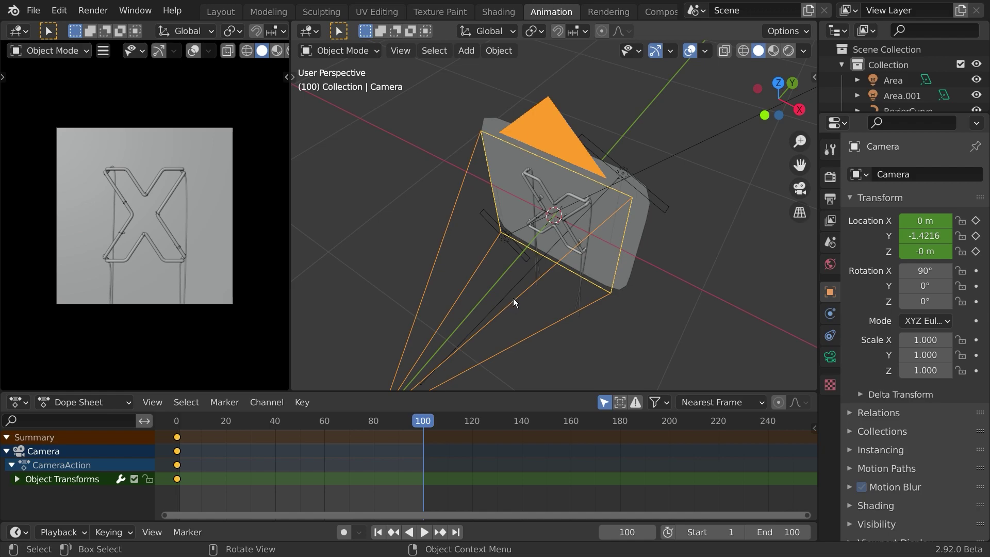
pyautogui.press('g')
pyautogui.press('y')
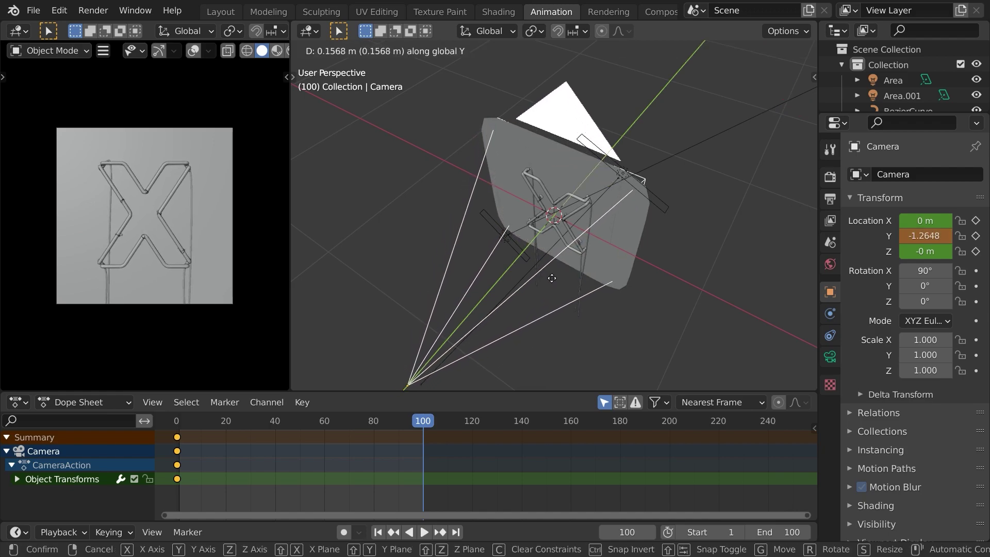
pyautogui.click(556, 277)
pyautogui.press('i')
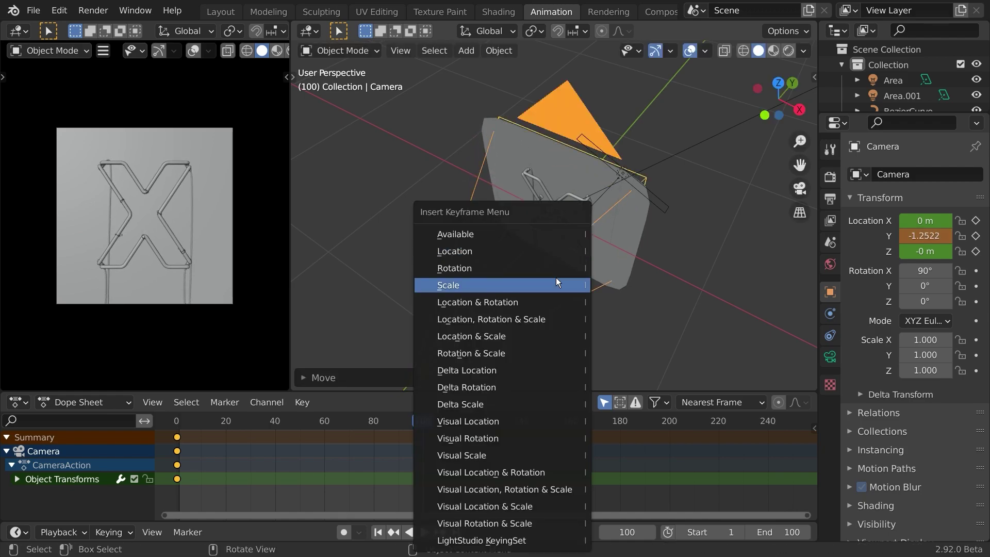
pyautogui.click(508, 252)
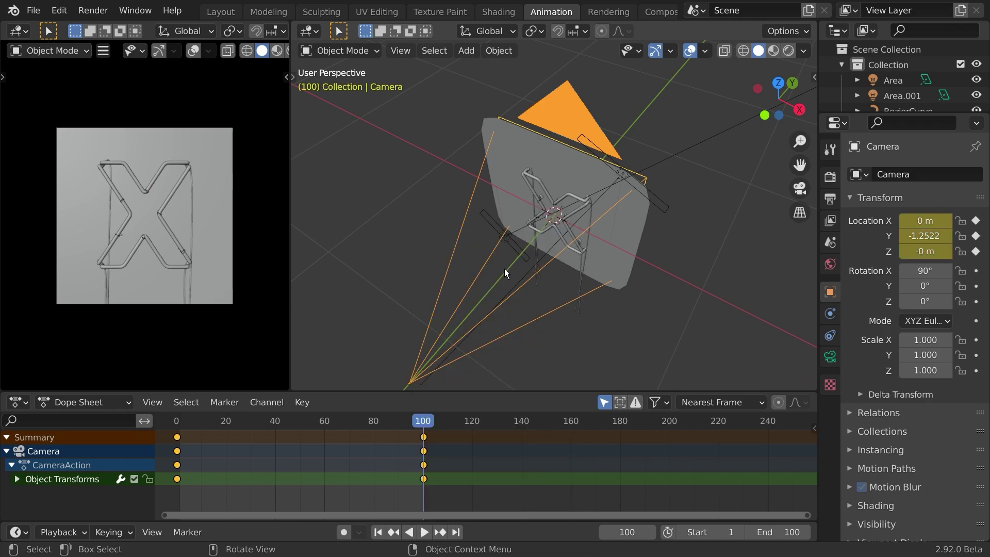
# Play back the camera push-in from the first frame, in solid shading and in material preview, and return to frame 1
pyautogui.click(379, 534)
pyautogui.press('space')
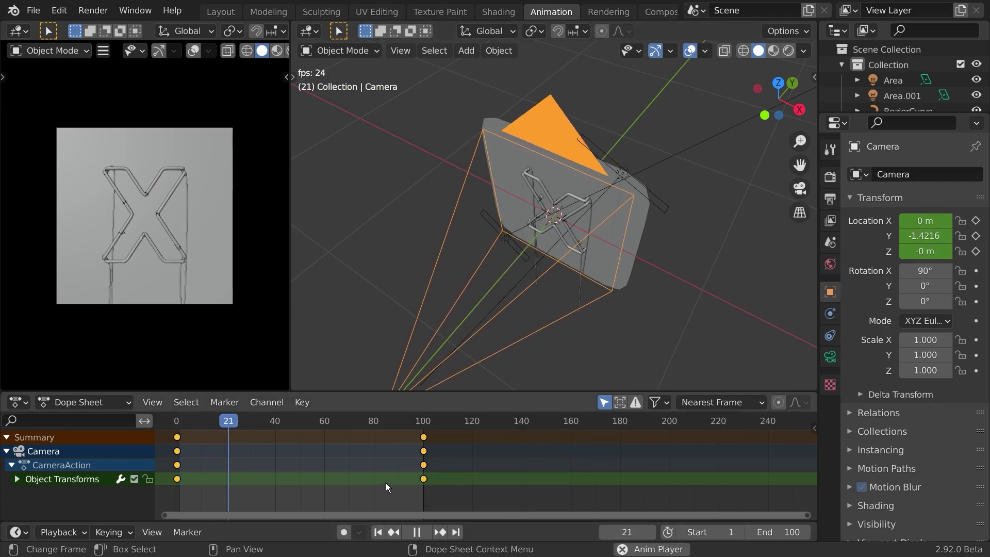
pyautogui.press('space')
pyautogui.click(275, 53)
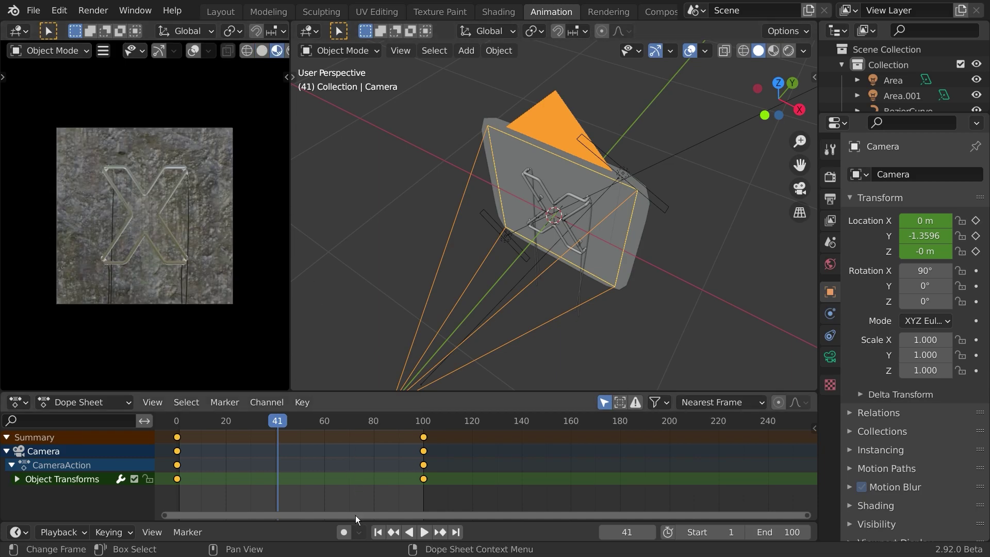
pyautogui.click(379, 533)
pyautogui.press('space')
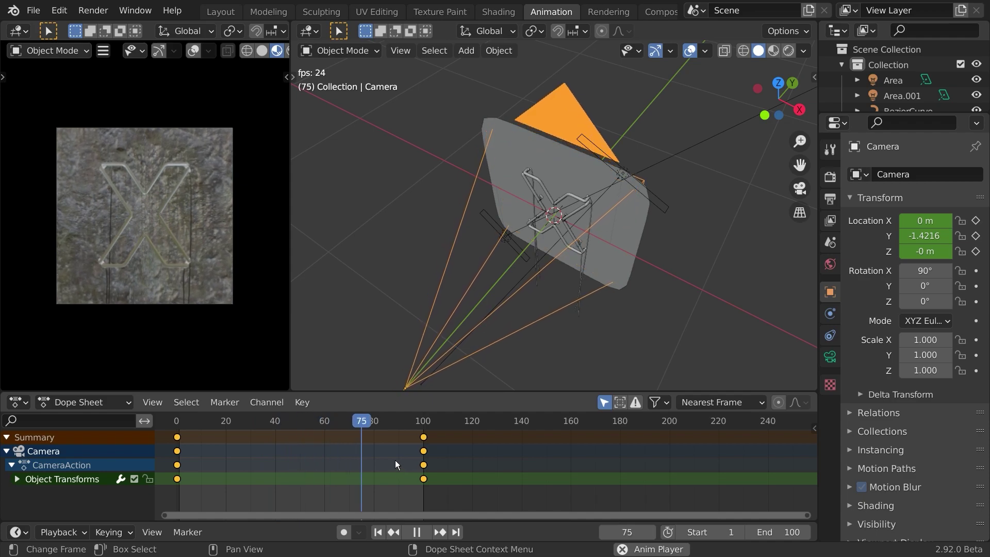
pyautogui.press('space')
pyautogui.click(386, 533)
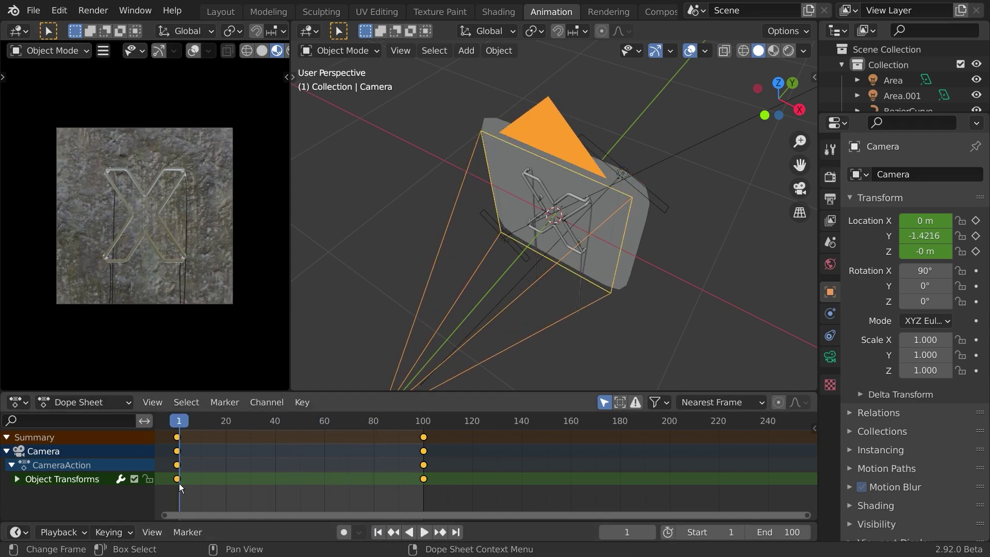
# Try Quadratic and Cubic interpolation on the camera keyframes, playing back the animation with each
pyautogui.rightClick(175, 477)
pyautogui.moveTo(139, 448)
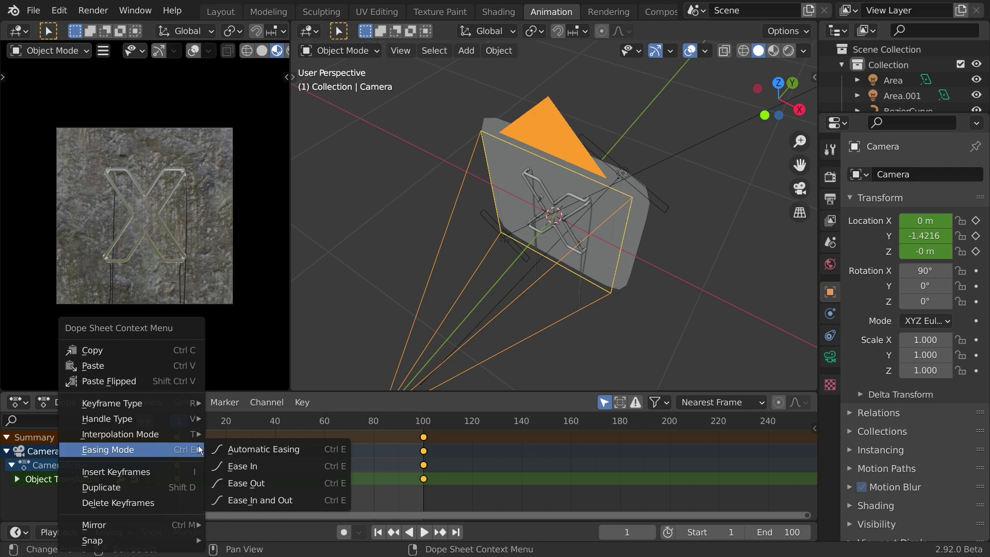
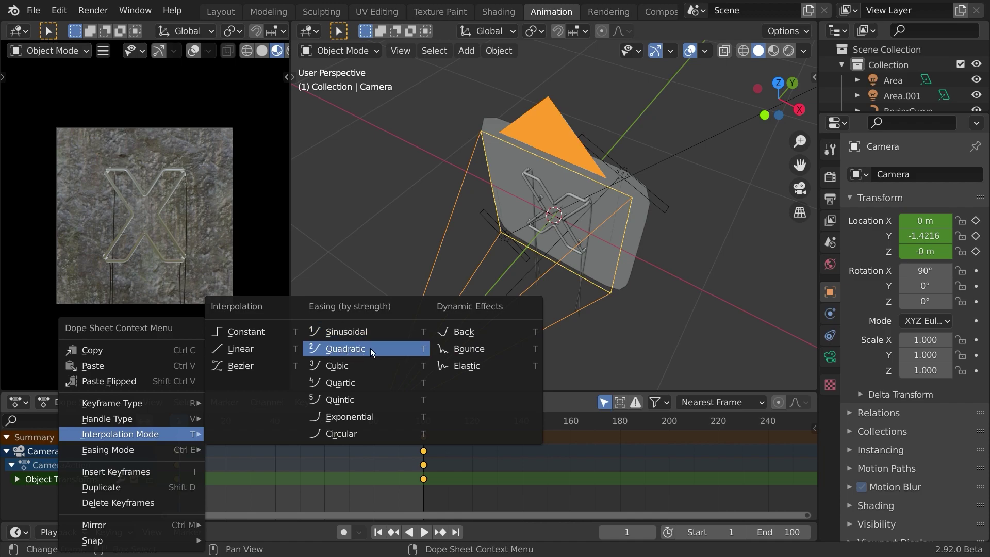
pyautogui.click(349, 348)
pyautogui.press('space')
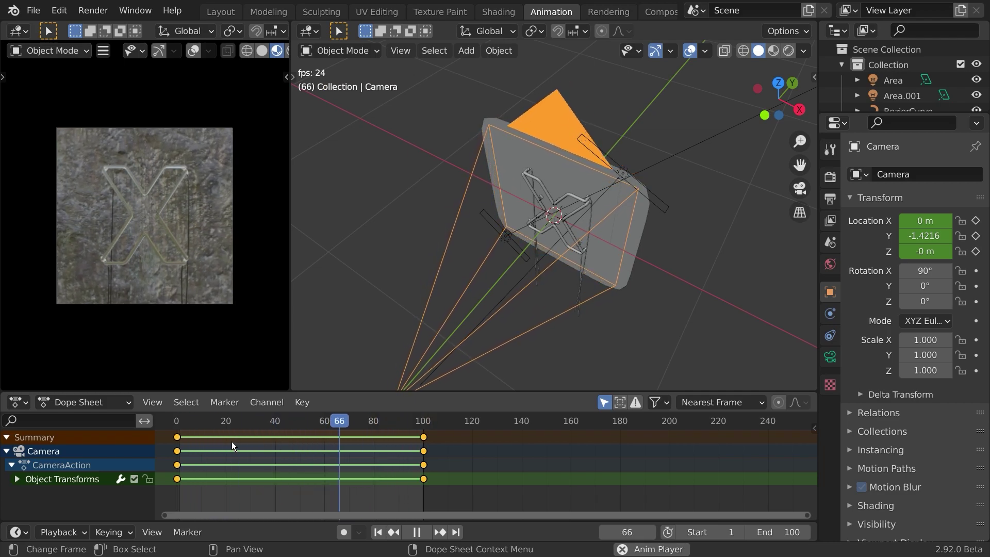
pyautogui.press('space')
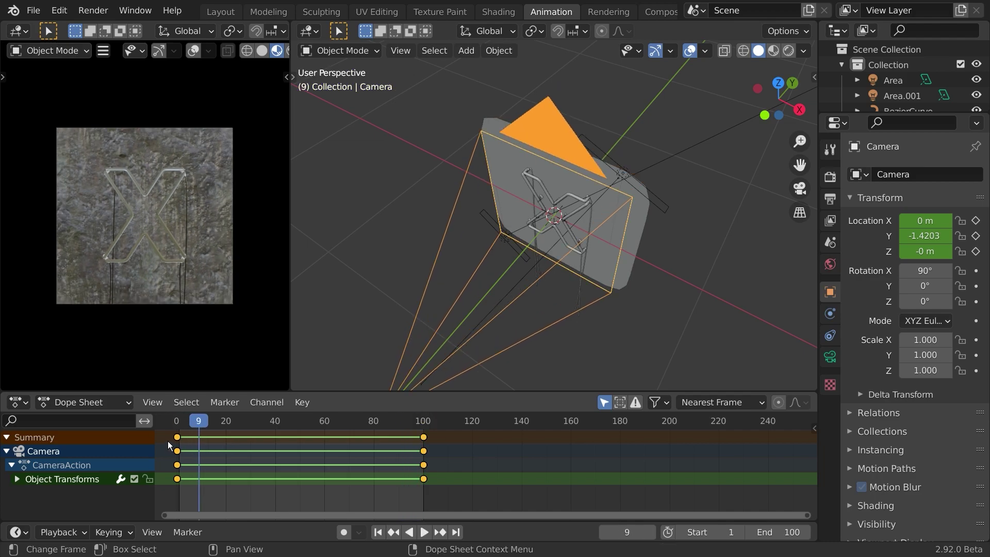
pyautogui.rightClick(168, 441)
pyautogui.moveTo(167, 441)
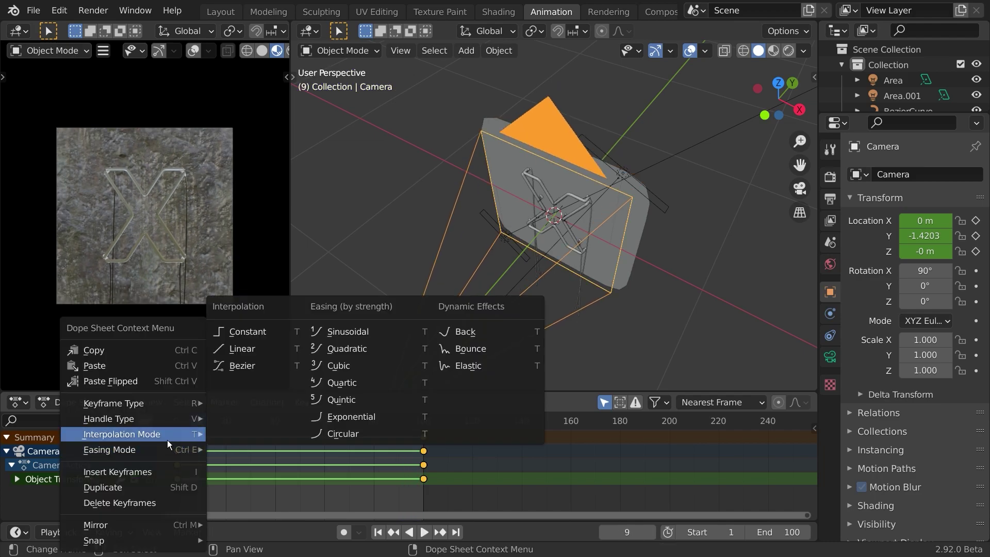
pyautogui.click(345, 368)
pyautogui.press('space')
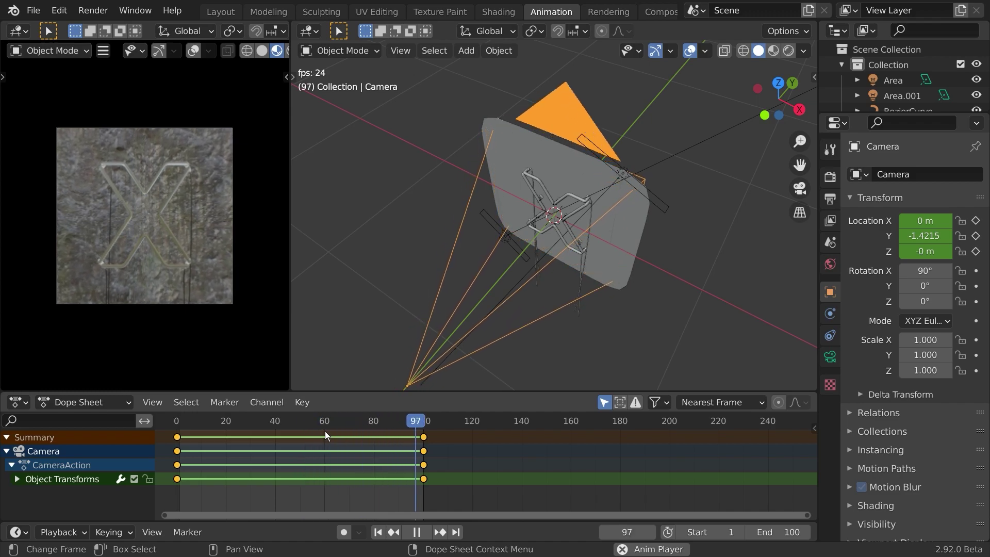
pyautogui.press('space')
# Set the camera keyframes back to Bezier interpolation, check the playback and save the file
pyautogui.rightClick(175, 439)
pyautogui.moveTo(178, 439)
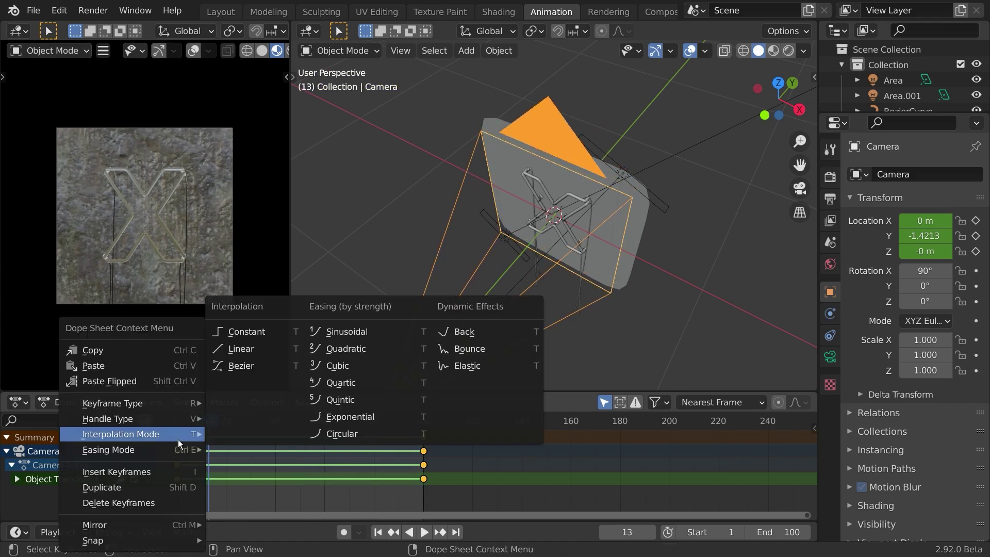
pyautogui.click(246, 365)
pyautogui.press('space')
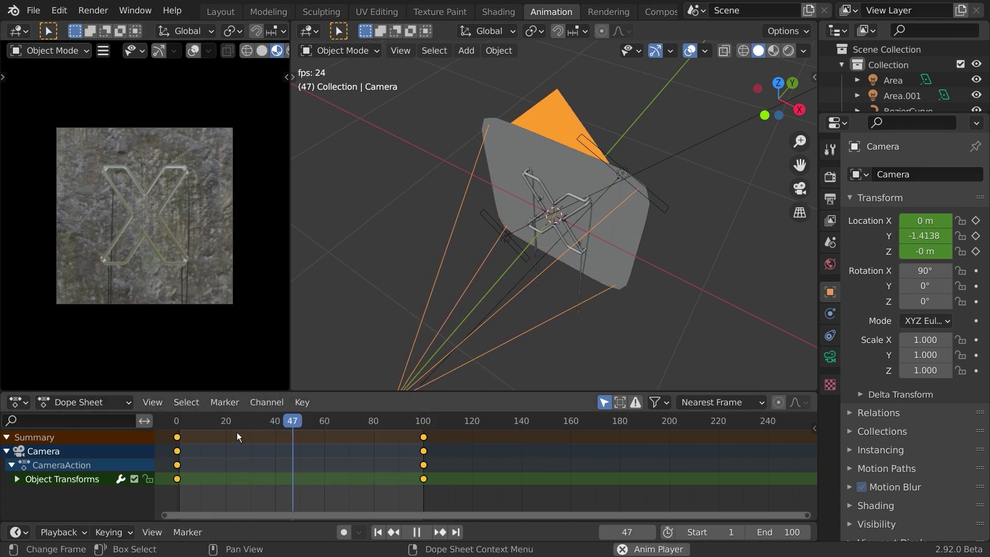
pyautogui.press('space')
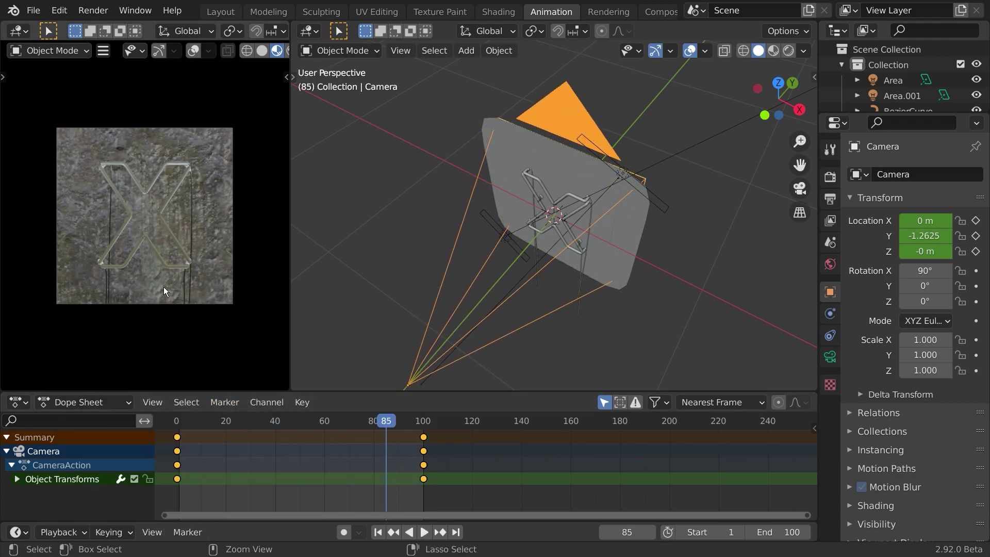
pyautogui.hotkey('ctrl', 's')
# Show the X sign from the front and enlarge the camera preview and the timeline area
pyautogui.moveTo(237, 422); pyautogui.dragTo(278, 428)
pyautogui.click(432, 283)
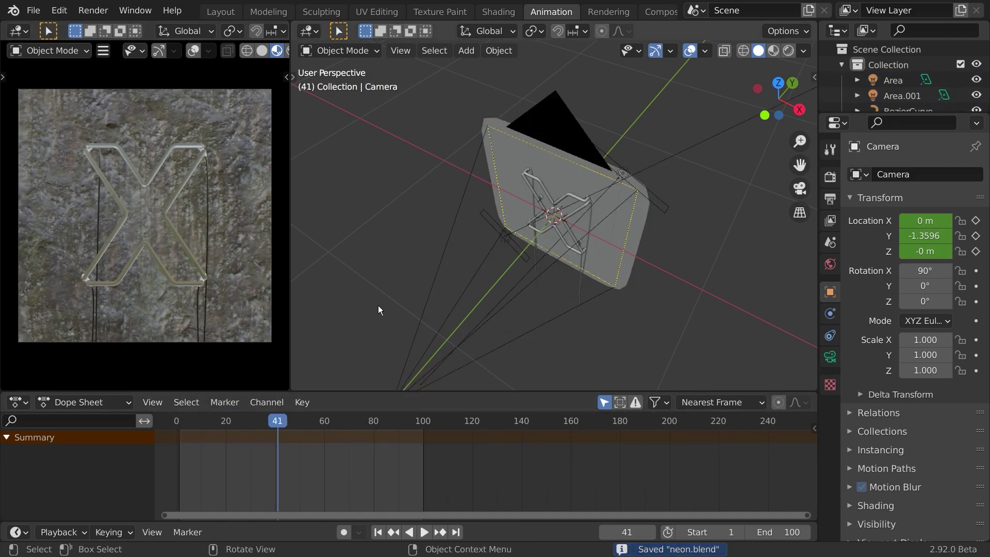
pyautogui.press('KP_1')
pyautogui.scroll(5, 548, 258)
pyautogui.click(469, 304)
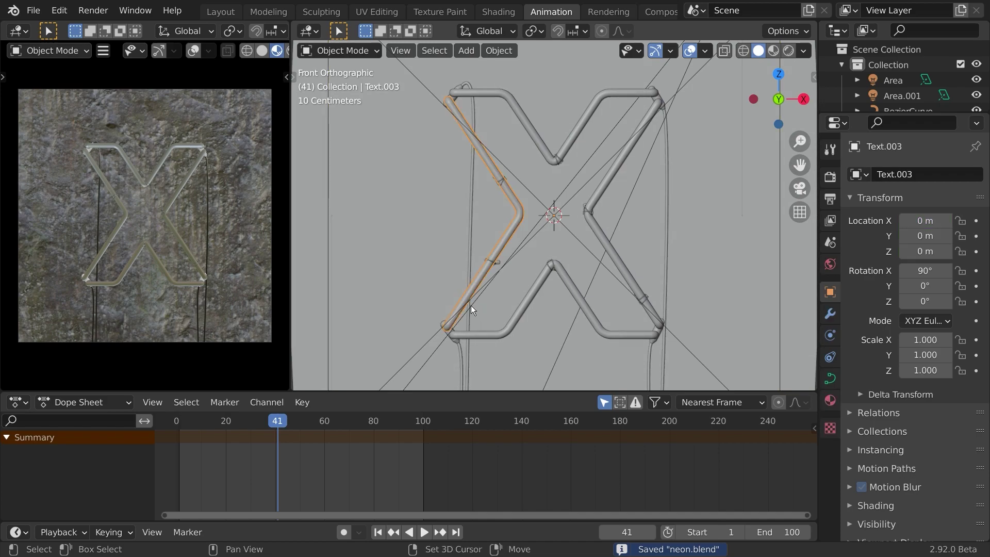
pyautogui.keyDown('shift'); pyautogui.moveTo(471, 307); pyautogui.dragTo(470, 255, button='middle'); pyautogui.keyUp('shift')
pyautogui.moveTo(290, 352); pyautogui.dragTo(320, 359)
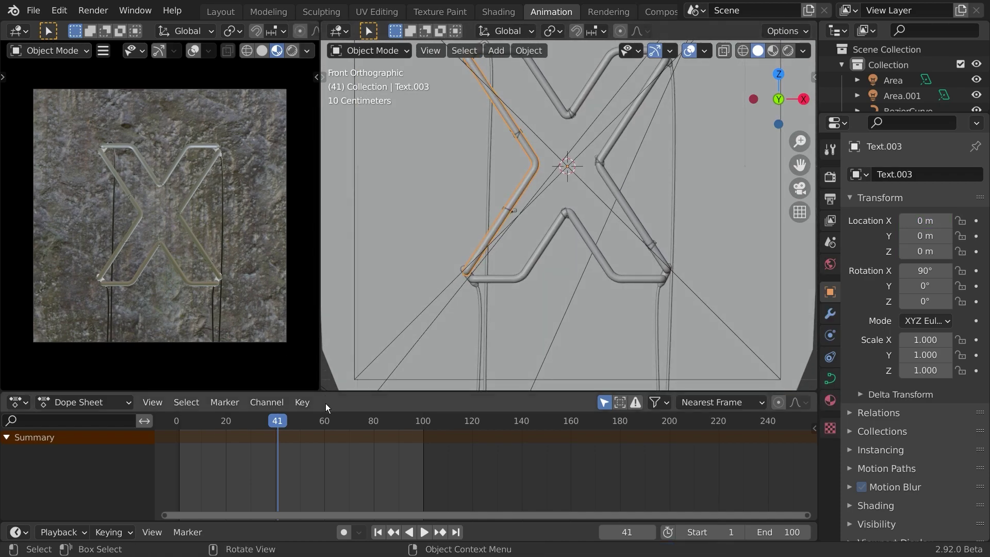
pyautogui.moveTo(326, 393); pyautogui.dragTo(326, 362)
pyautogui.moveTo(536, 226)
pyautogui.keyDown('shift'); pyautogui.mouseDown(button='middle')
pyautogui.moveTo(526, 261)
pyautogui.moveTo(544, 265)
pyautogui.mouseUp(button='middle'); pyautogui.keyUp('shift')
# In wireframe shading, select the inner light tube of the X sign and display its Light material settings
pyautogui.press('z')
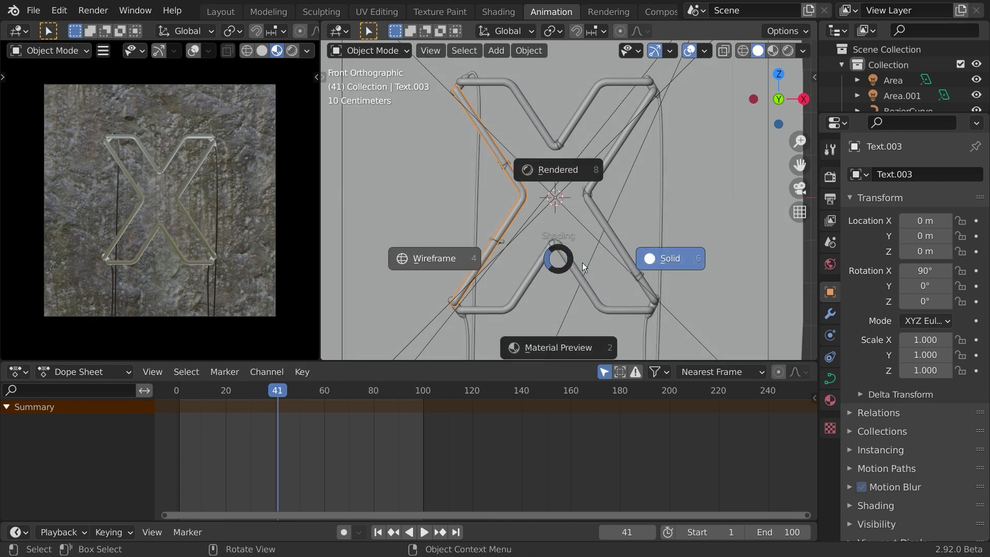
pyautogui.click(467, 259)
pyautogui.click(503, 239)
pyautogui.scroll(2, 510, 242)
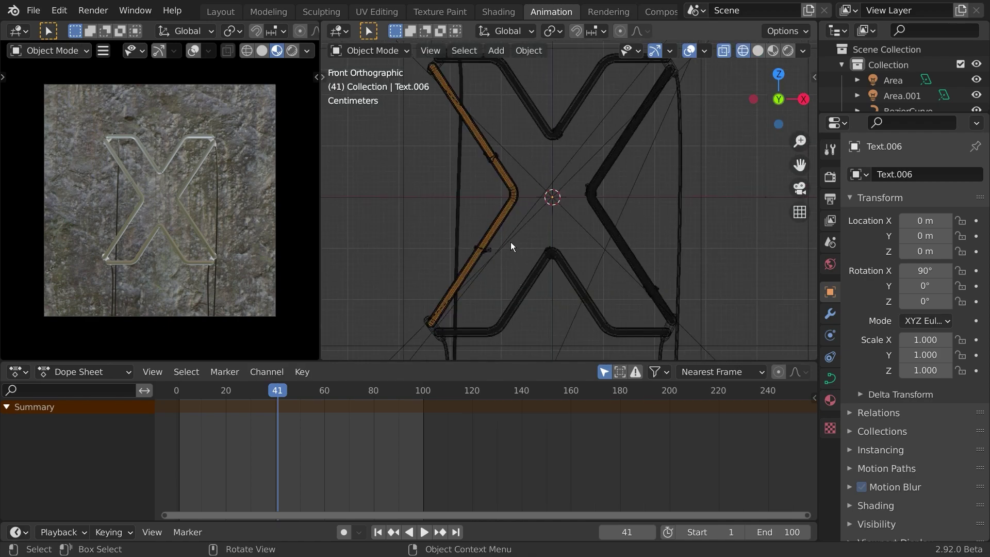
pyautogui.click(830, 264)
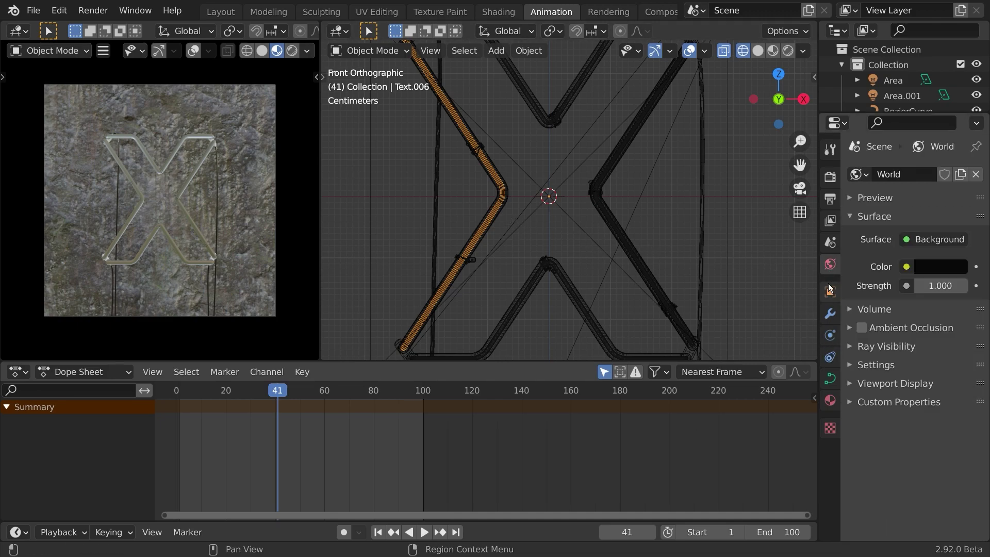
pyautogui.click(831, 402)
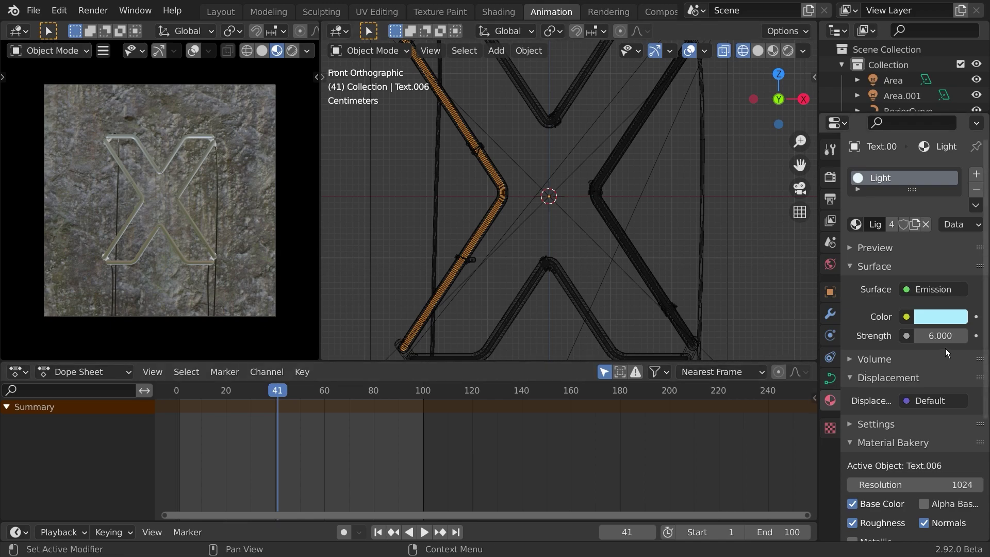
# Keyframe the Light material's emission strength at 0 on frame 0 and shift that keyframe to frame 1
pyautogui.click(380, 534)
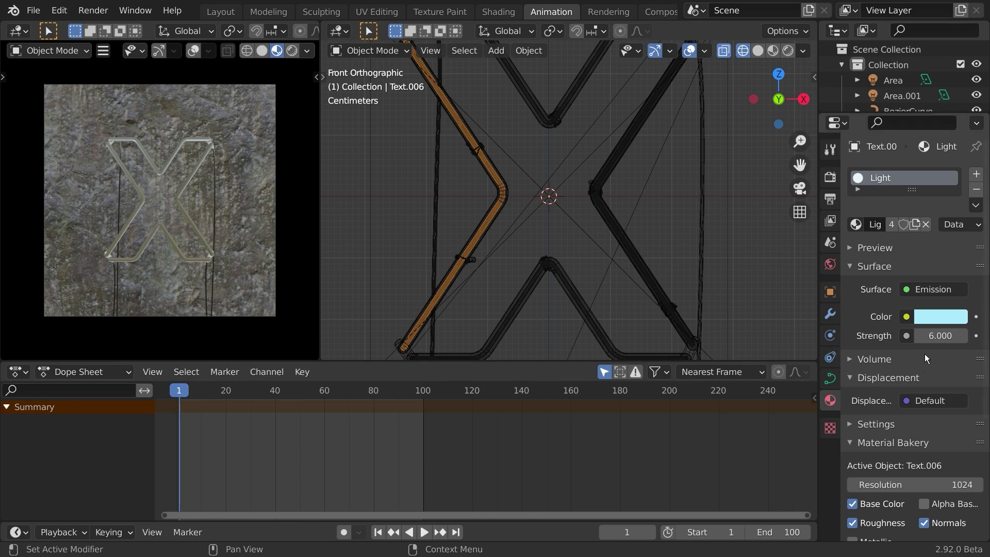
pyautogui.click(935, 336)
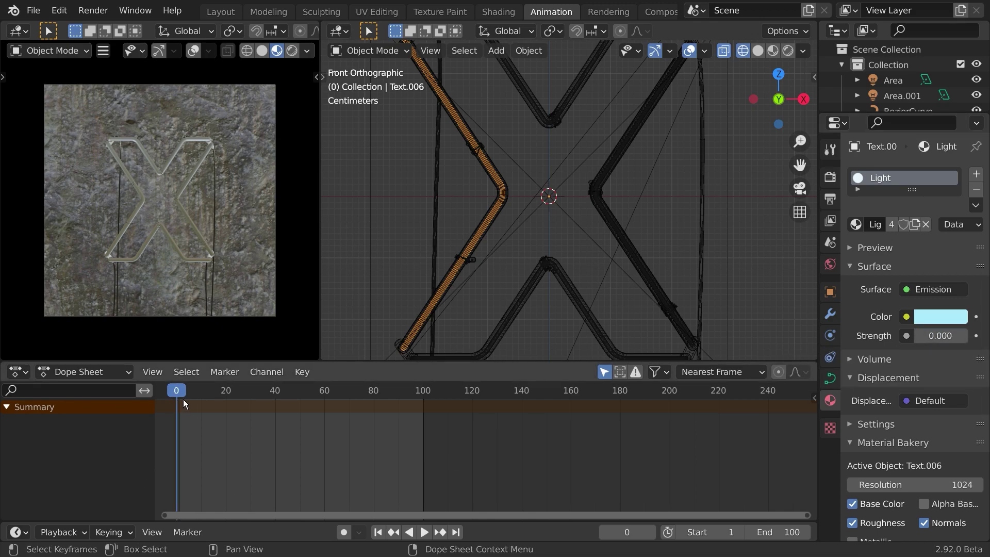
pyautogui.click(906, 336)
pyautogui.press('Escape')
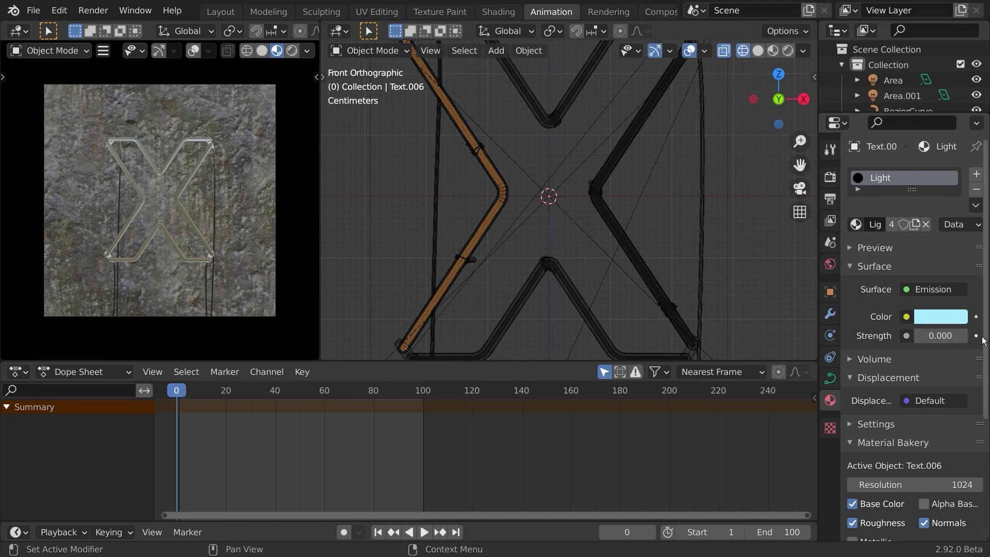
pyautogui.press('i')
pyautogui.press('Escape')
pyautogui.keyDown('ctrl'); pyautogui.scroll(11, 178, 423); pyautogui.keyUp('ctrl')
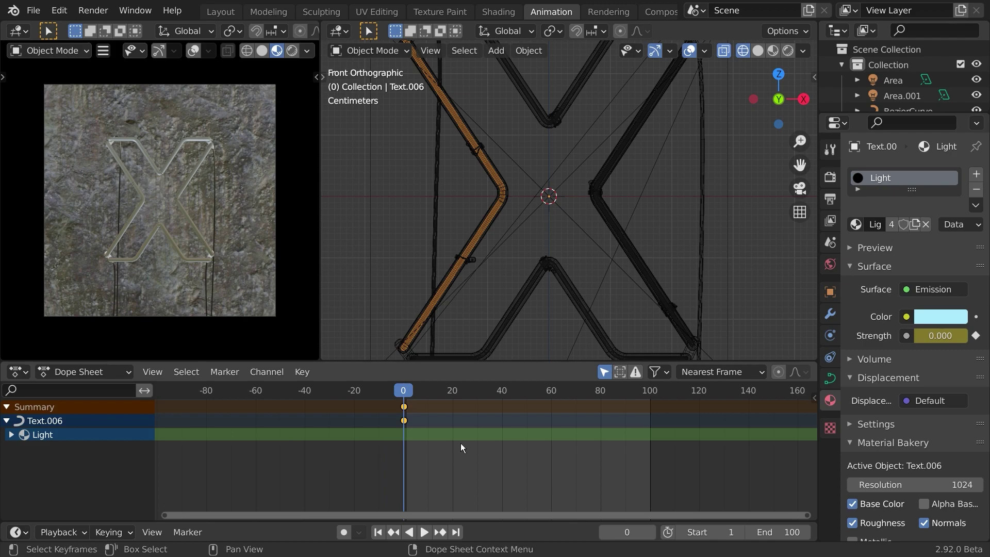
pyautogui.scroll(15, 459, 447)
pyautogui.press('g')
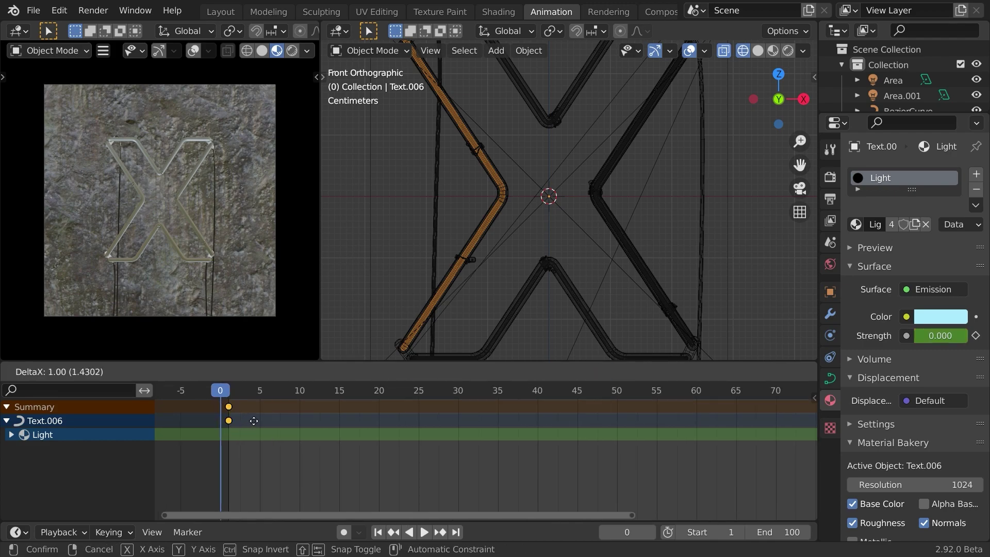
pyautogui.click(252, 422)
# Keyframe the Light material's emission strength at 2 on frames 2 and 3
pyautogui.press('space')
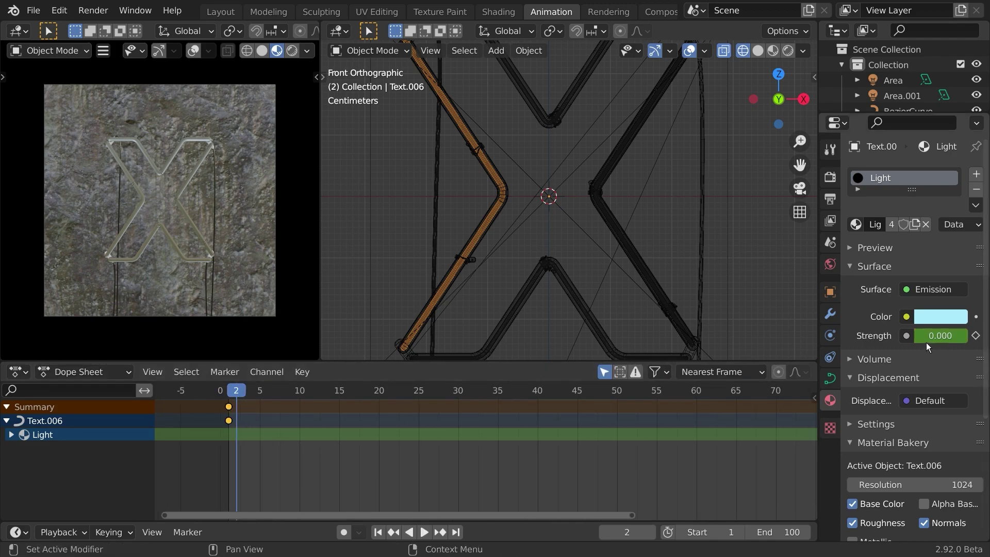
pyautogui.press('i')
pyautogui.press('space')
pyautogui.press('space')
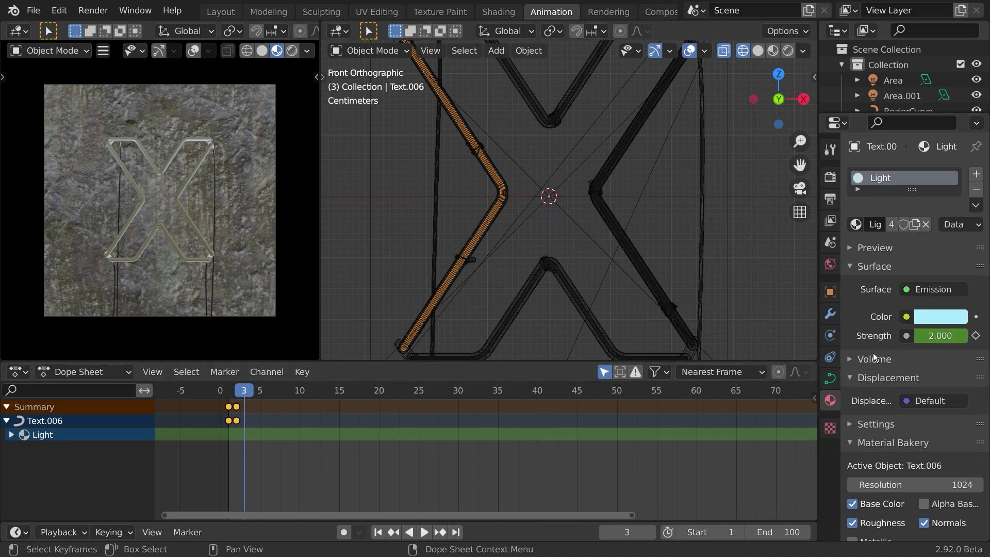
pyautogui.click(940, 336)
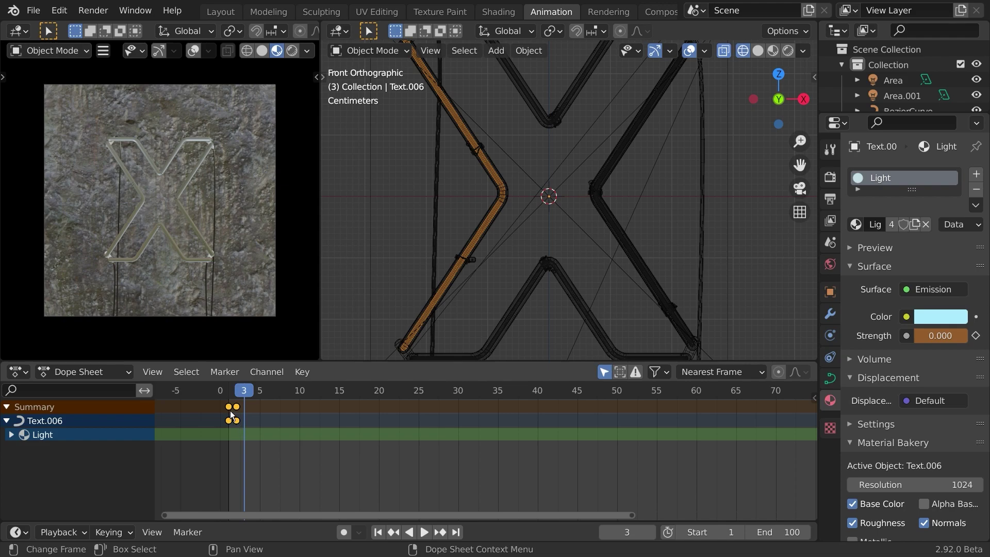
pyautogui.click(975, 336)
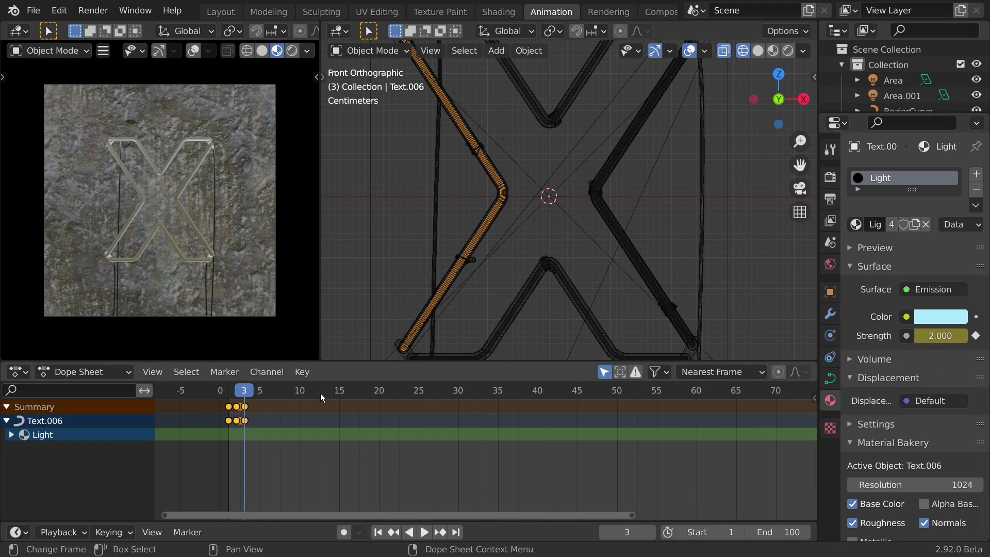
# Keyframe the Light material's emission strength at 0 on frame 5 and at 6 on frame 6
pyautogui.press('space')
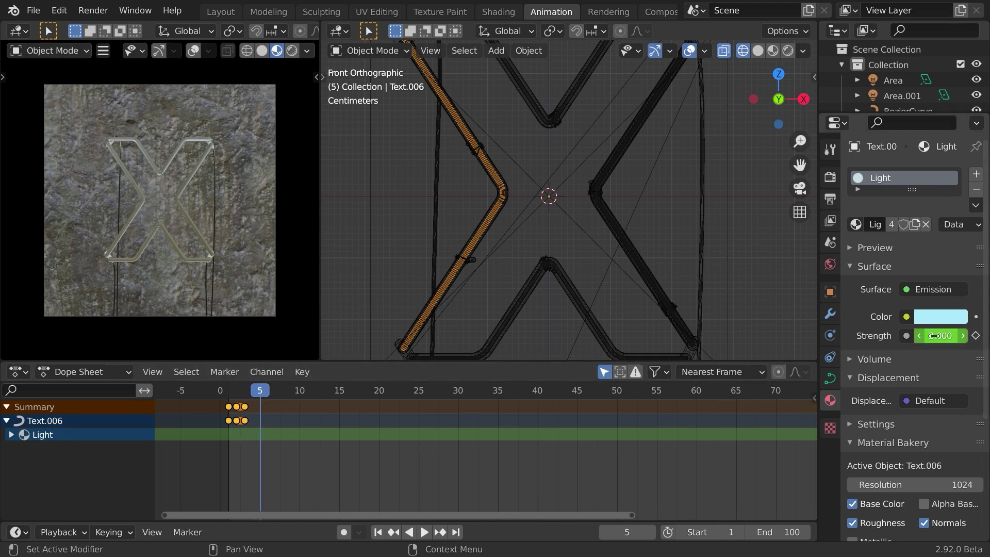
pyautogui.click(975, 335)
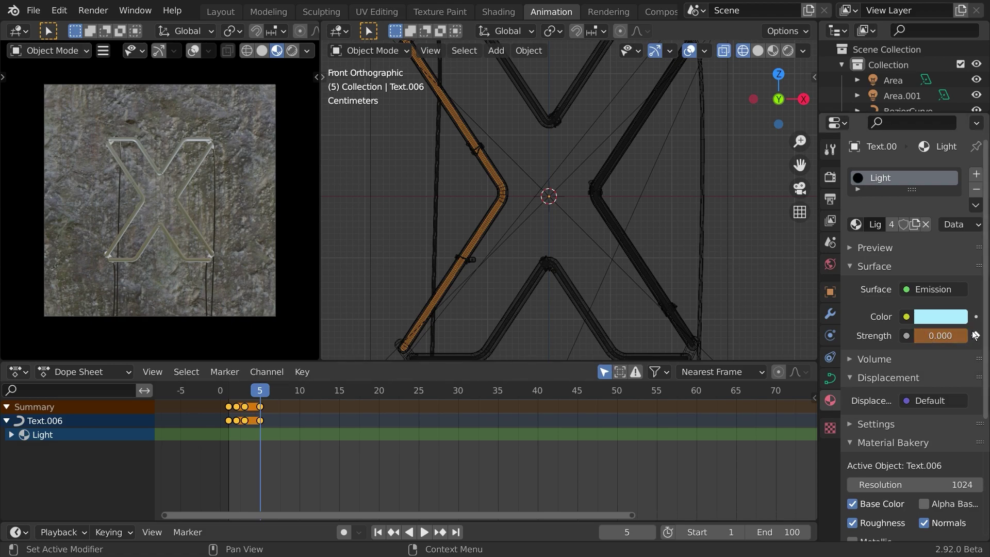
pyautogui.click(252, 375)
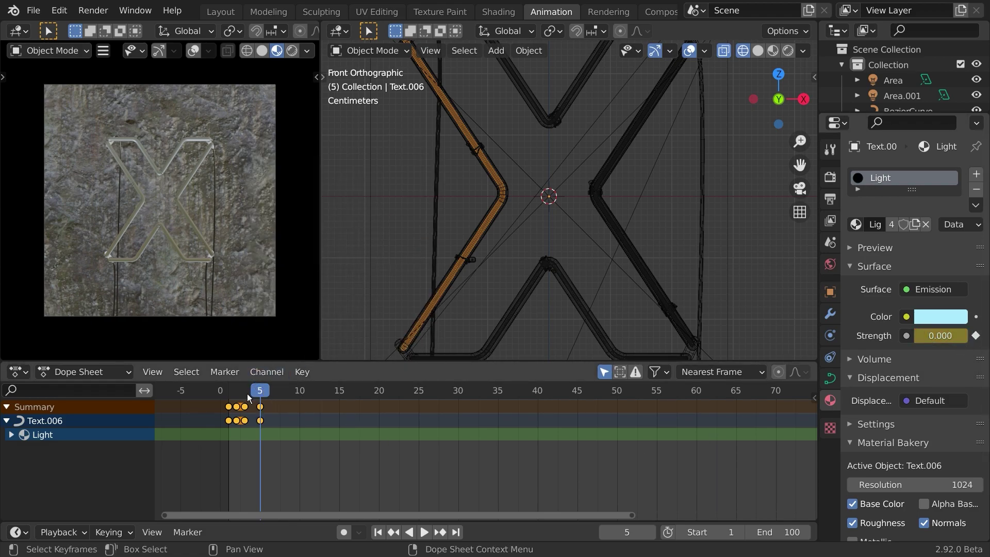
pyautogui.press('space')
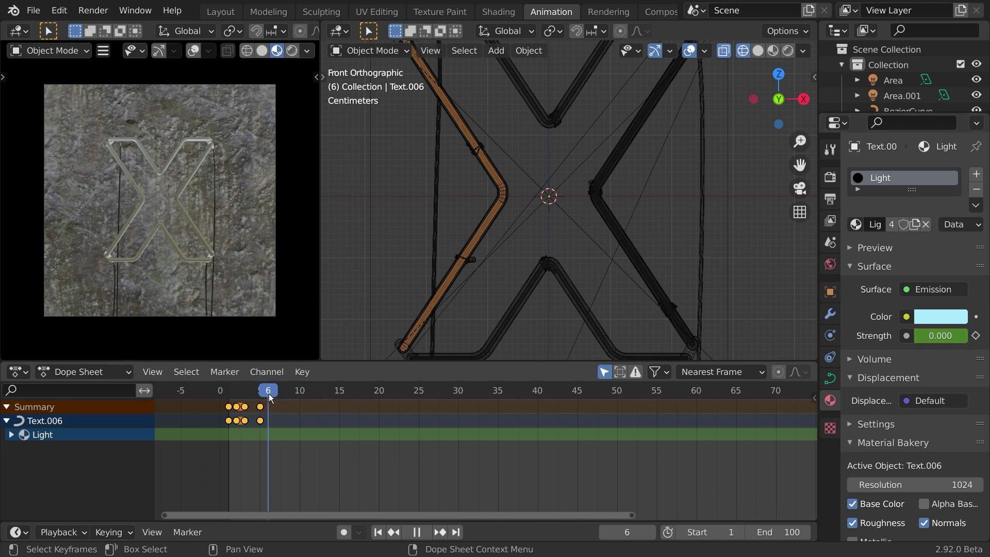
pyautogui.press('space')
pyautogui.click(931, 337)
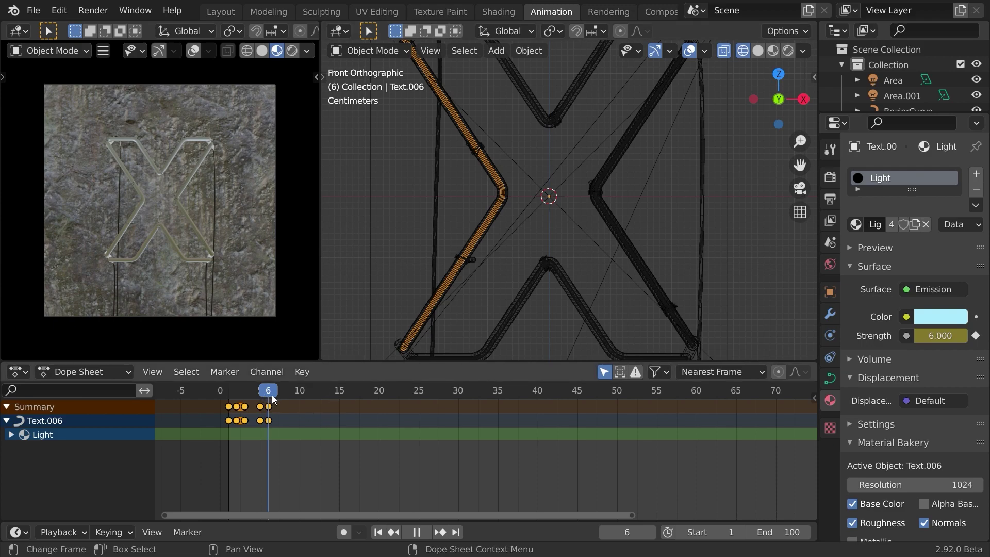
# Keyframe the Light material's emission strength at 0.1 on frame 7 and at 8 on frame 8
pyautogui.click(937, 336)
pyautogui.write('0.1')
pyautogui.press('Return')
pyautogui.click(976, 336)
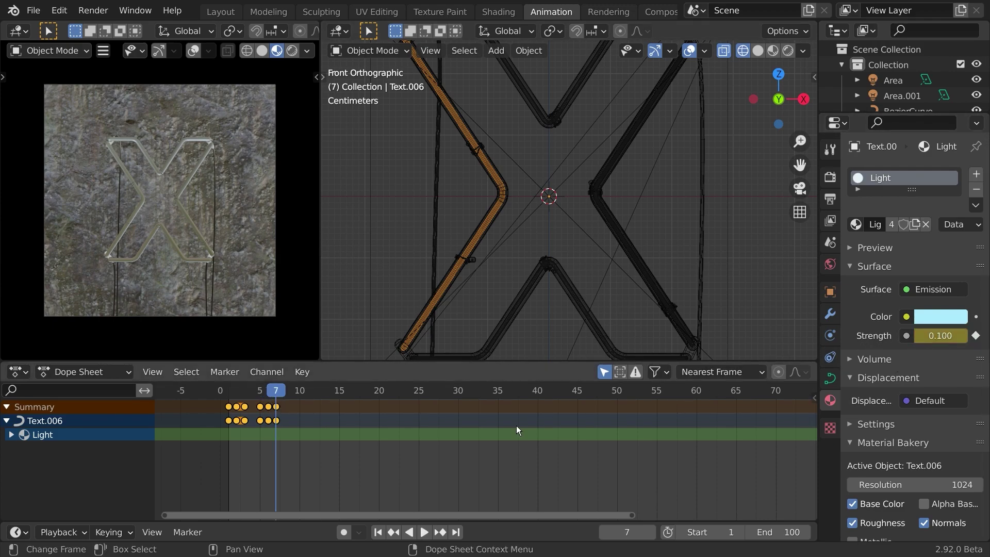
pyautogui.click(936, 335)
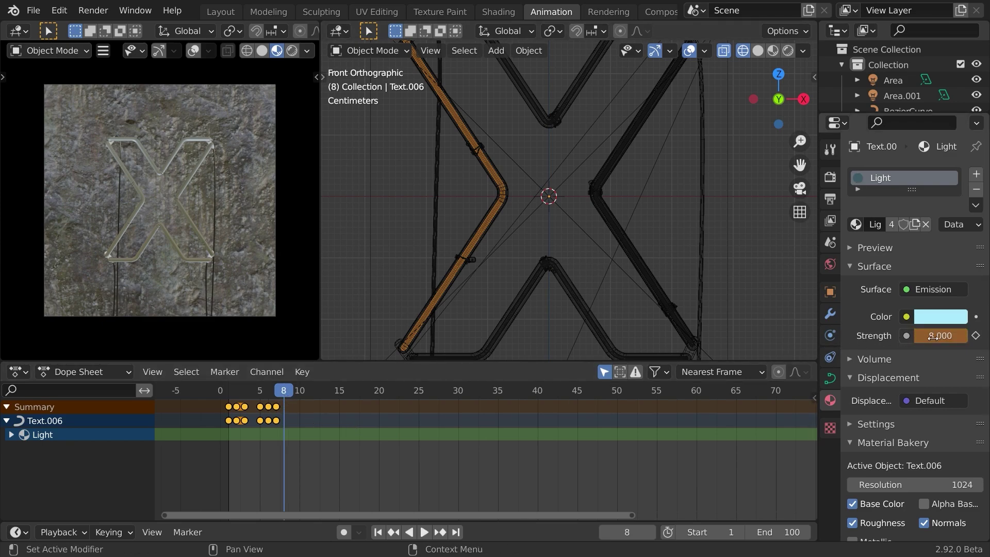
pyautogui.click(976, 336)
# Keyframe the Light material's emission strength at 0 on frames 9 and 11, and at 6 on frame 12
pyautogui.moveTo(297, 394); pyautogui.dragTo(290, 396)
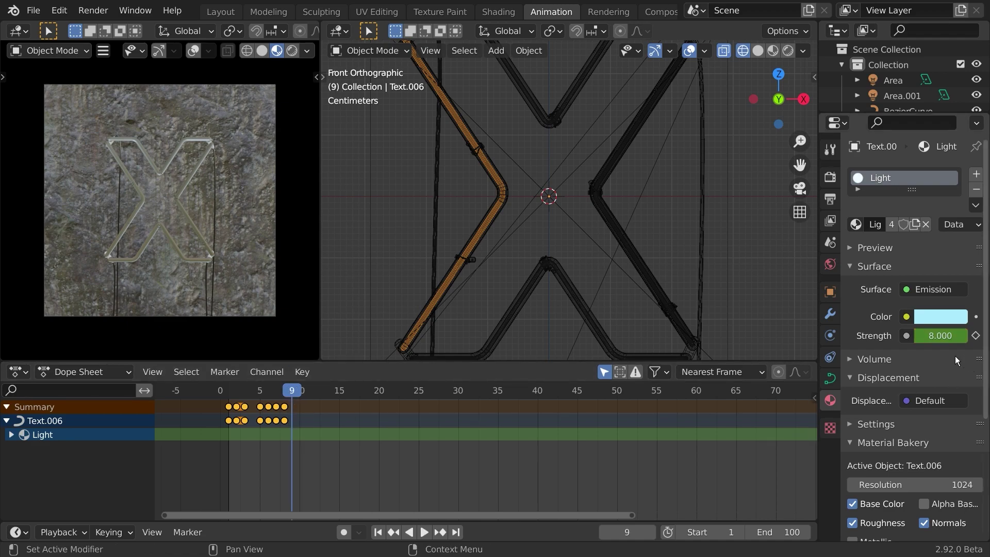
pyautogui.press('Return')
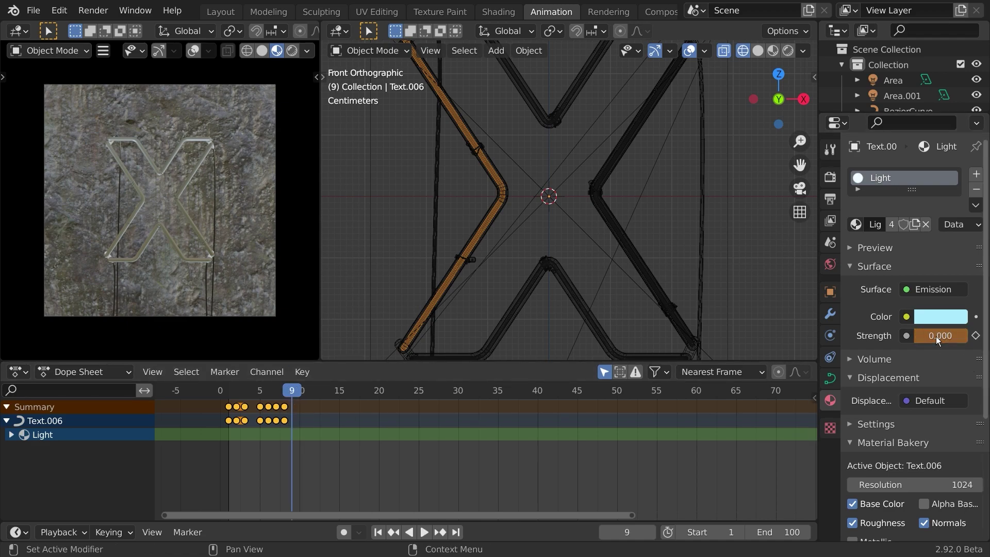
pyautogui.moveTo(302, 394); pyautogui.dragTo(307, 395)
pyautogui.press('i')
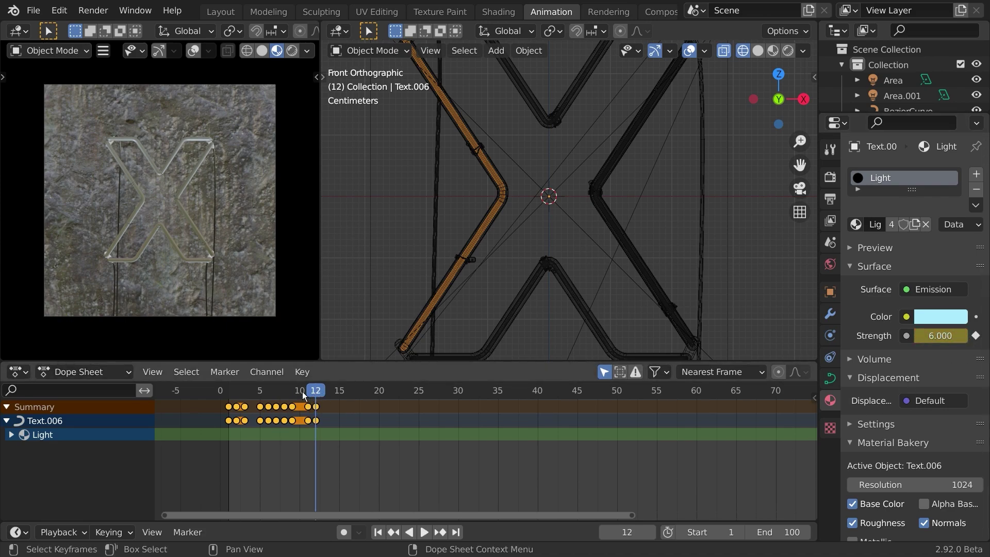
# Hide the four glass tubes of the X sign, leaving the inner light tubes showing
pyautogui.click(178, 257)
pyautogui.scroll(5, 186, 263)
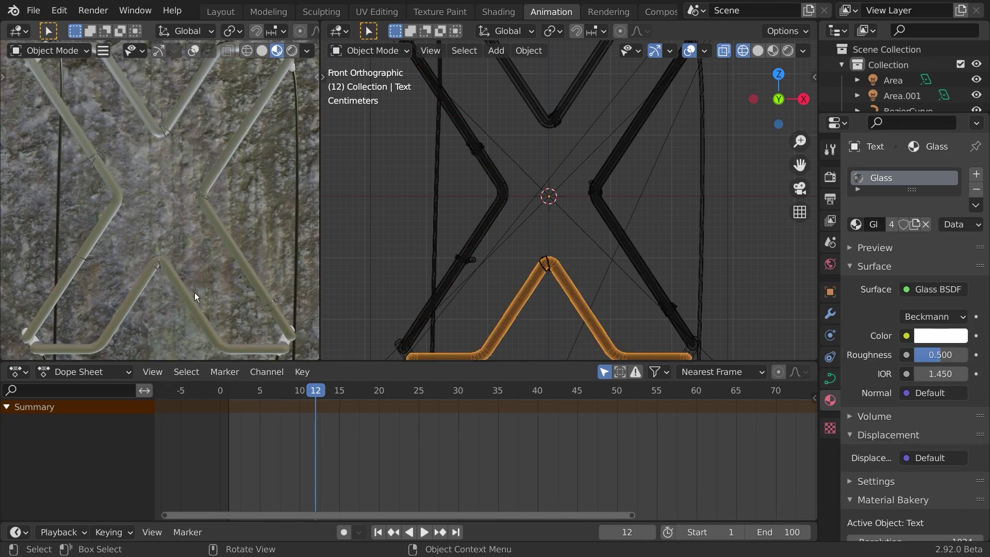
pyautogui.click(194, 292)
pyautogui.keyDown('shift'); pyautogui.click(195, 308); pyautogui.keyUp('shift')
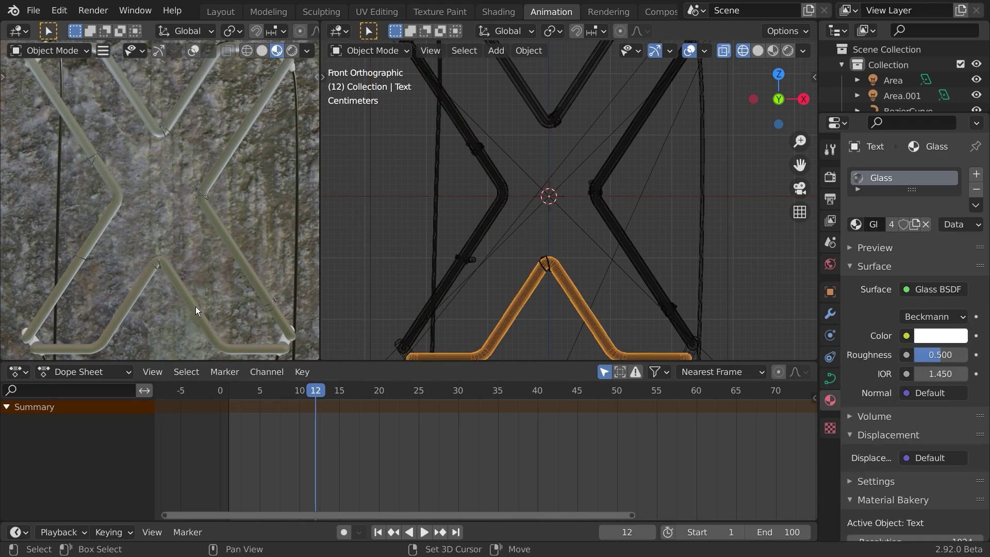
pyautogui.click(82, 240)
pyautogui.click(92, 244)
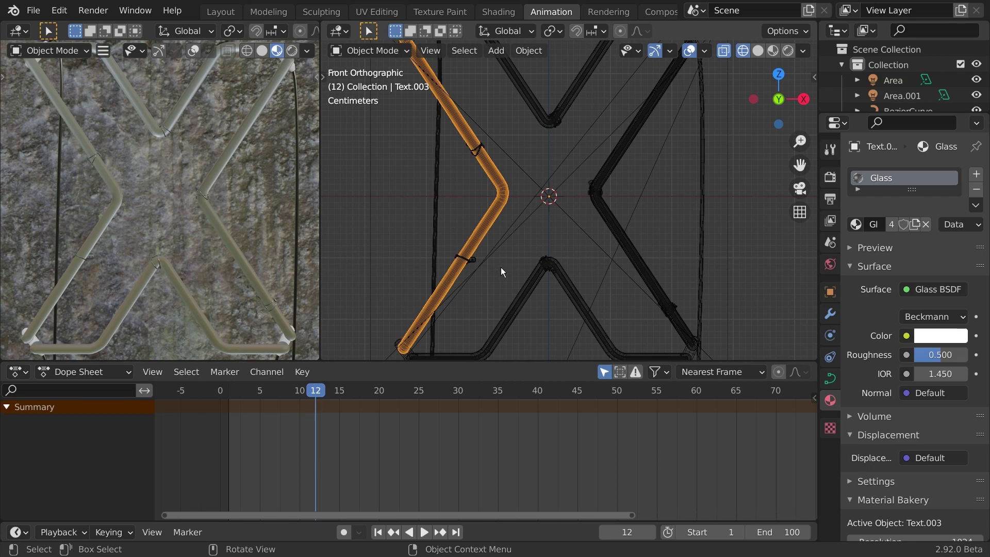
pyautogui.press('h')
pyautogui.click(503, 327)
pyautogui.press('h')
pyautogui.click(632, 245)
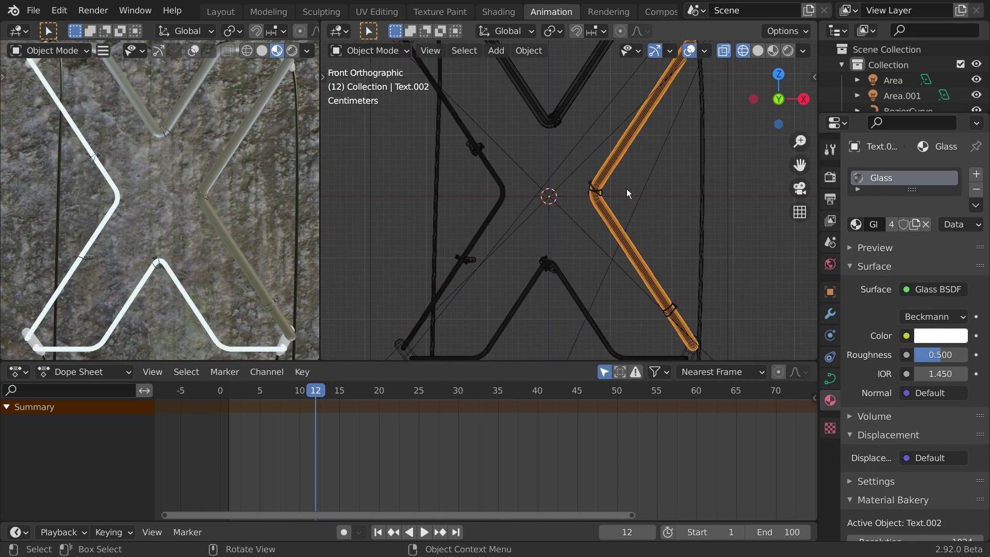
pyautogui.press('h')
pyautogui.click(558, 119)
pyautogui.press('h')
pyautogui.scroll(-2, 531, 262)
# Play the animation repeatedly from frame 1 to examine the flicker of the whole sign
pyautogui.moveTo(316, 424); pyautogui.dragTo(230, 391)
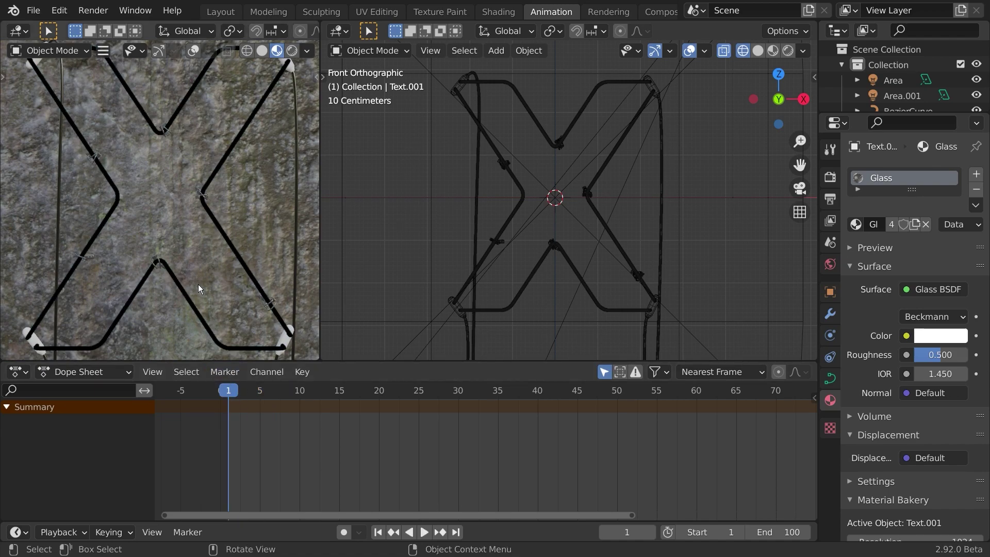
pyautogui.press('space')
pyautogui.press('space')
pyautogui.moveTo(237, 392)
pyautogui.mouseDown()
pyautogui.moveTo(201, 394)
pyautogui.moveTo(223, 392)
pyautogui.mouseUp()
pyautogui.press('space')
pyautogui.press('space')
pyautogui.press('space')
pyautogui.press('space')
# Select the left light tube to show its strength keyframes and replay the flicker from the start
pyautogui.click(465, 287)
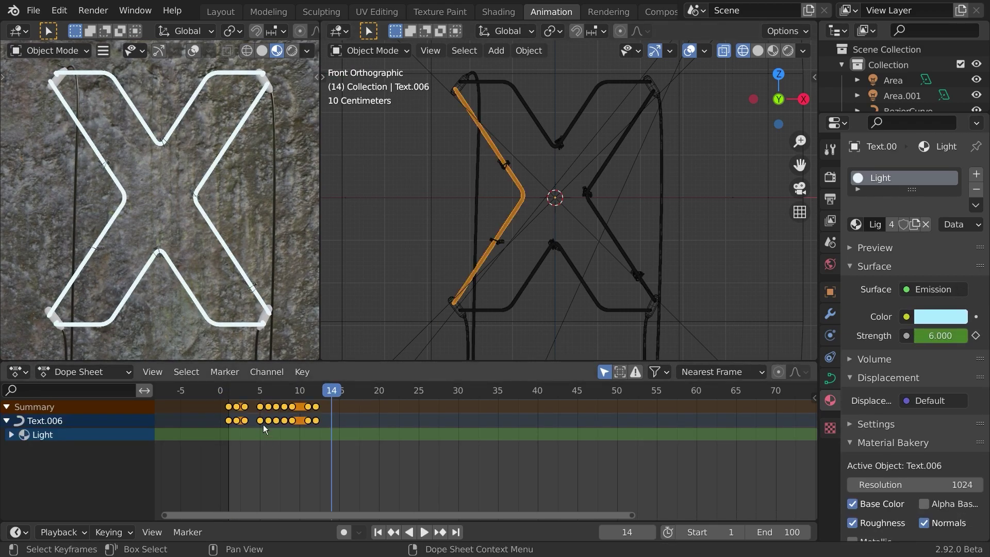
pyautogui.moveTo(236, 395); pyautogui.dragTo(221, 388)
pyautogui.press('space')
pyautogui.press('space')
pyautogui.click(234, 390)
pyautogui.press('space')
pyautogui.press('space')
pyautogui.click(230, 390)
# Shift the strength keyframes from frame 6 onward two frames later, and those from frame 11 onward one more frame later
pyautogui.moveTo(358, 437); pyautogui.dragTo(253, 400)
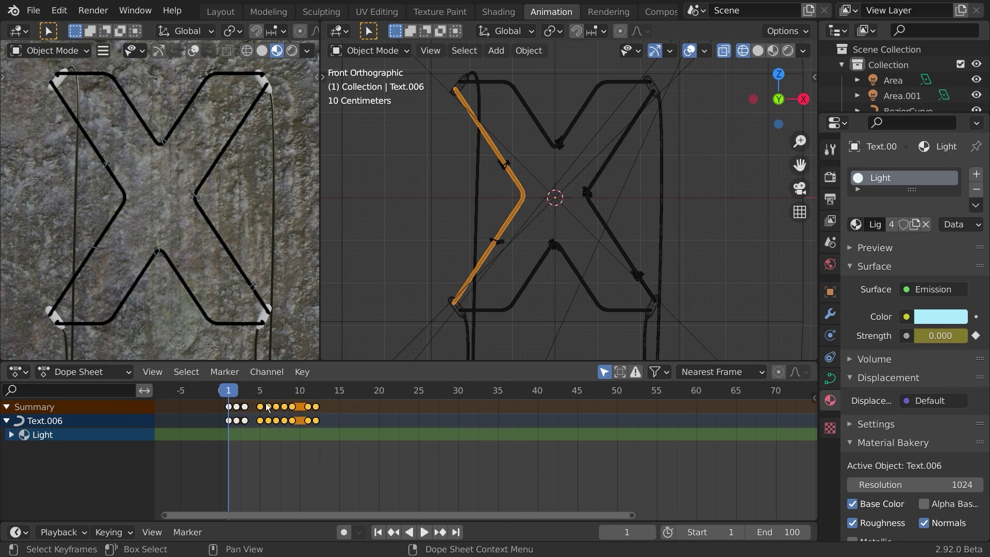
pyautogui.moveTo(339, 443); pyautogui.dragTo(268, 408)
pyautogui.press('g')
pyautogui.click(311, 419)
pyautogui.press('space')
pyautogui.moveTo(359, 446); pyautogui.dragTo(305, 404)
pyautogui.press('g')
pyautogui.click(354, 424)
# Keyframe the Light material's emission strength at 0.1 on frame 2 and play the result
pyautogui.click(237, 391)
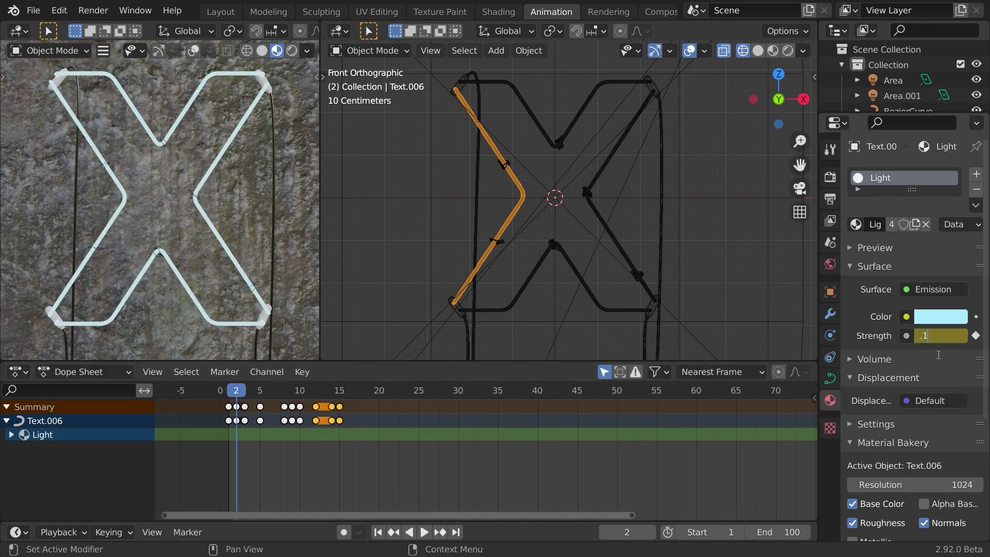
pyautogui.press('Return')
pyautogui.click(975, 336)
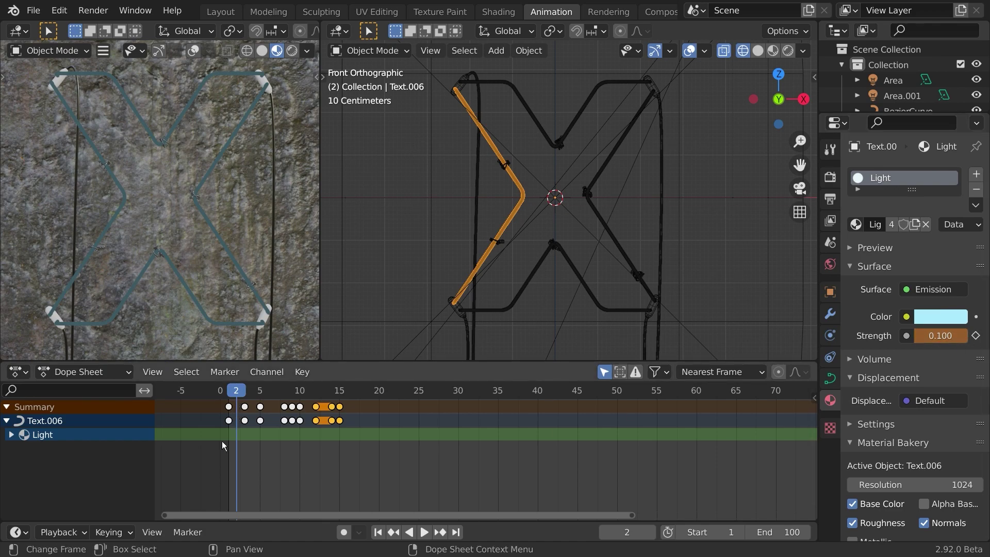
pyautogui.click(976, 336)
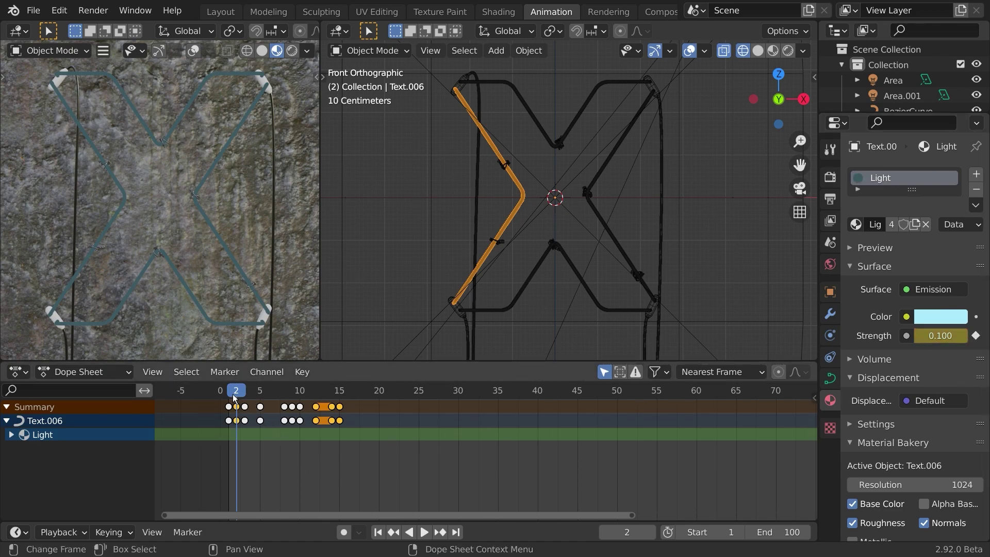
pyautogui.press('space')
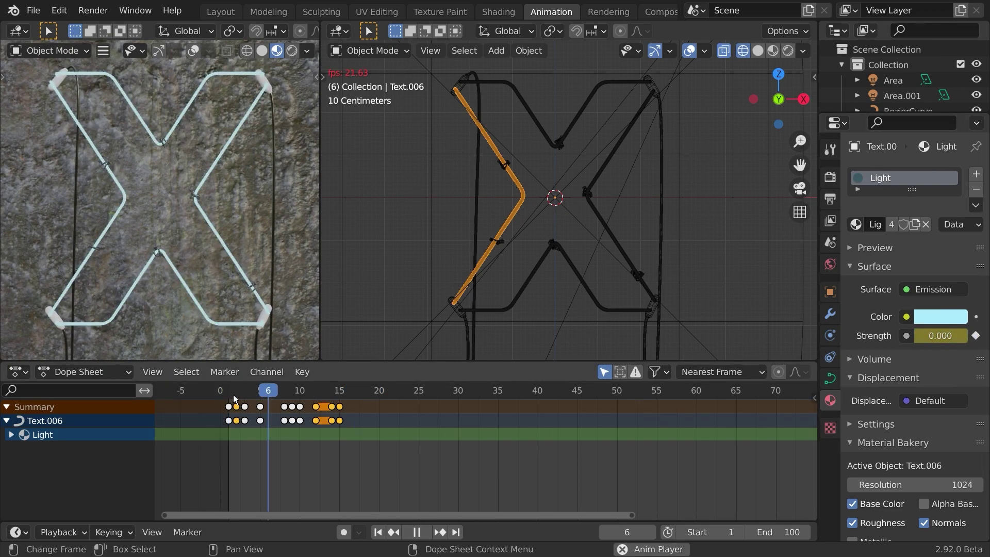
pyautogui.press('space')
# Move the last strength keyframe to frame 16 and play the flicker from frame 1
pyautogui.click(341, 405)
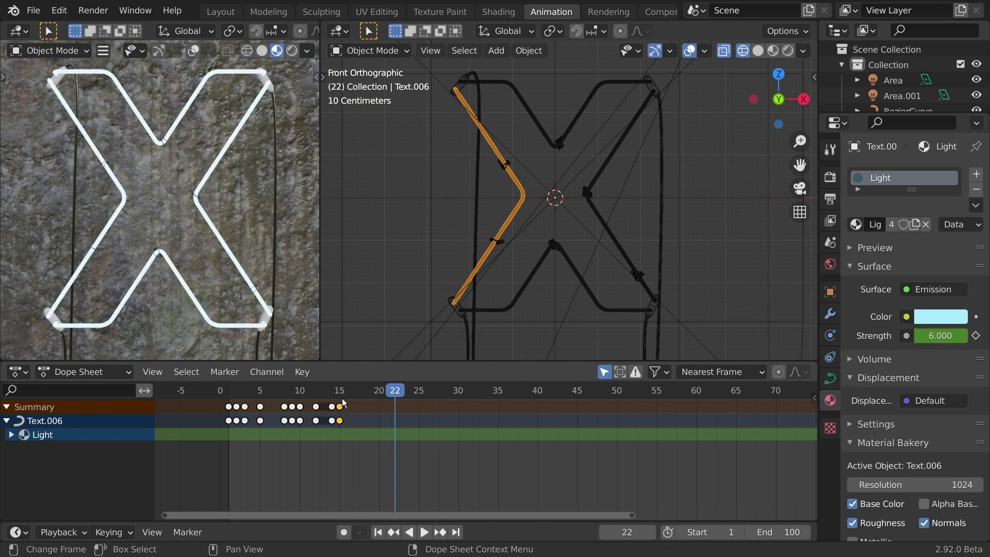
pyautogui.press('g')
pyautogui.click(385, 447)
pyautogui.click(230, 393)
pyautogui.press('space')
pyautogui.press('space')
# Try the frame 8 keyframe on frame 7, move it back to frame 8, and replay the flicker
pyautogui.moveTo(273, 412); pyautogui.dragTo(291, 433)
pyautogui.press('g')
pyautogui.click(281, 431)
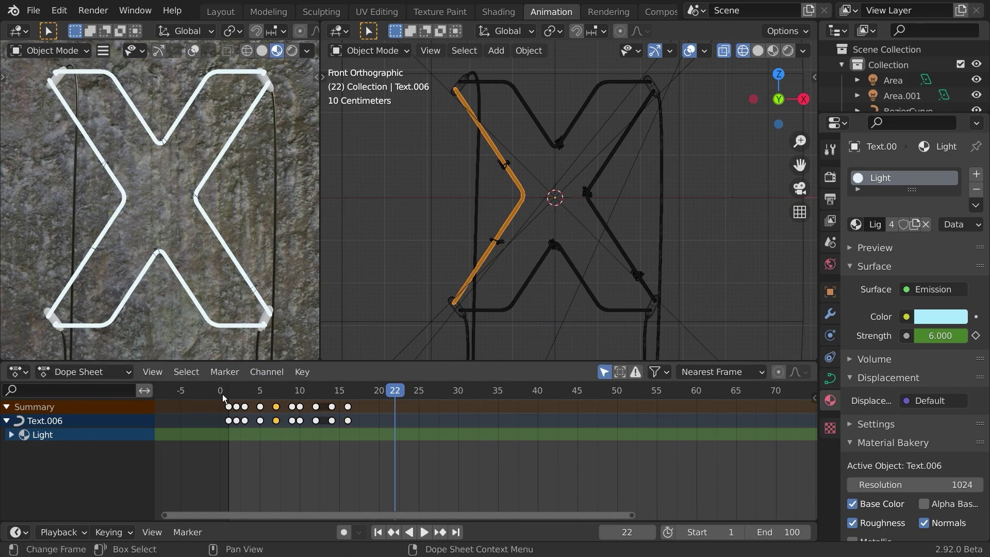
pyautogui.click(224, 395)
pyautogui.press('space')
pyautogui.press('space')
pyautogui.click(227, 395)
pyautogui.press('g')
pyautogui.click(295, 434)
pyautogui.press('space')
pyautogui.press('space')
# Add a strength keyframe on frame 6 and set the Light material's emission strength to 0.1 there
pyautogui.click(268, 395)
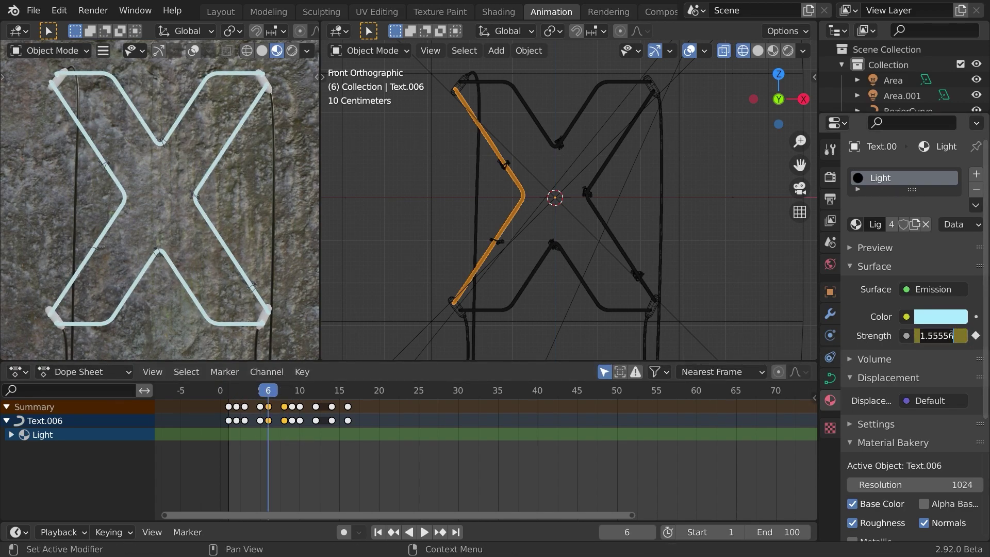
pyautogui.write('.1')
pyautogui.press('Return')
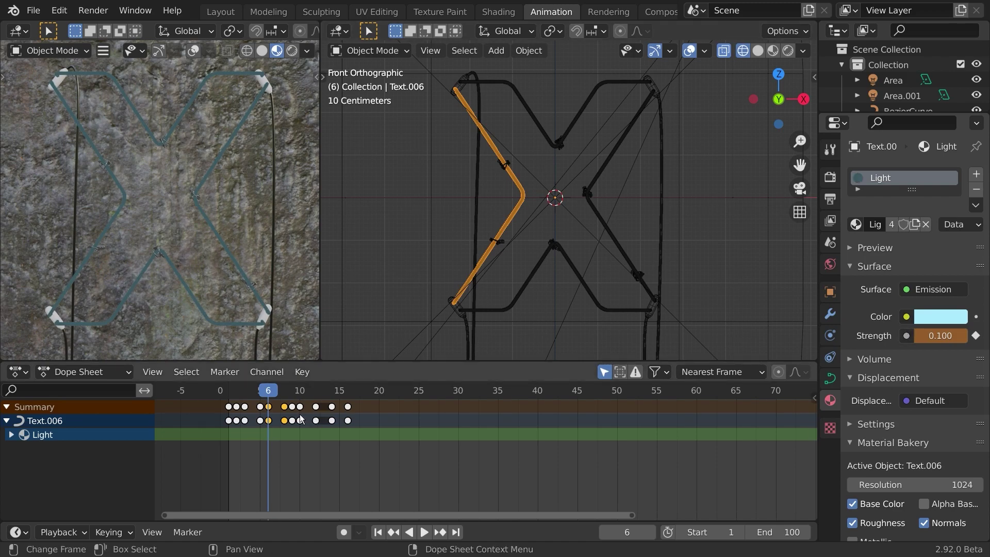
# Replay the opening frames several times to examine the flicker around frame 6
pyautogui.click(230, 395)
pyautogui.press('space')
pyautogui.click(221, 395)
pyautogui.press('space')
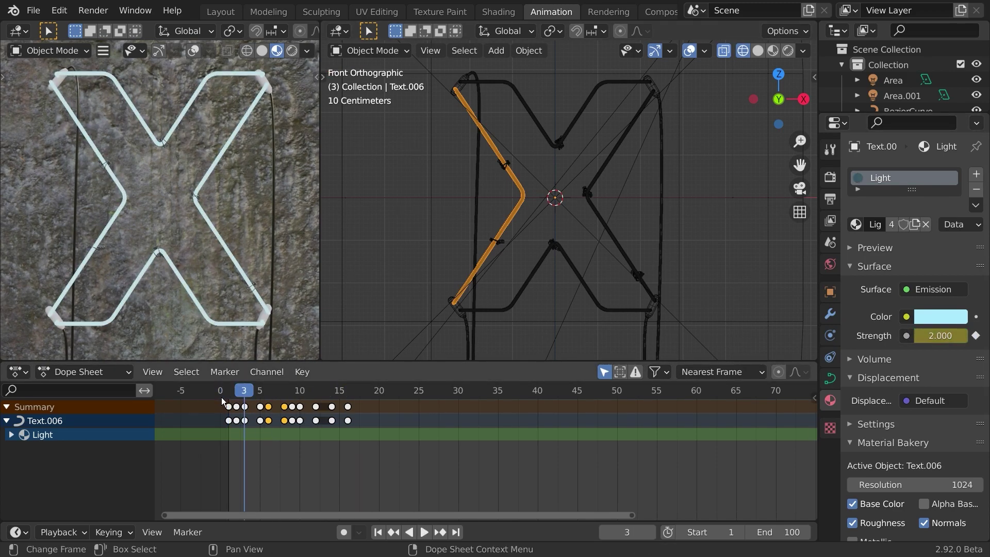
pyautogui.click(219, 398)
pyautogui.press('space')
pyautogui.press('space')
pyautogui.click(218, 398)
pyautogui.press('space')
# Move the last strength keyframe to frame 15, undoing the extra shift to frame 14
pyautogui.moveTo(363, 437); pyautogui.dragTo(345, 405)
pyautogui.press('g')
pyautogui.click(345, 416)
pyautogui.press('space')
pyautogui.press('space')
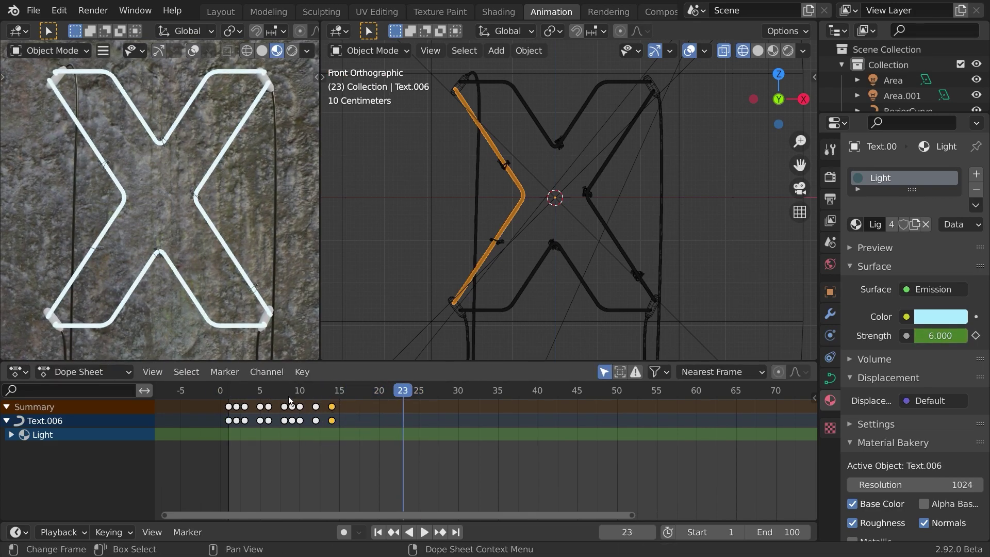
pyautogui.hotkey('ctrl', 'z')
pyautogui.moveTo(349, 404); pyautogui.dragTo(266, 403)
pyautogui.click(268, 407)
pyautogui.hotkey('ctrl', 'z')
# Play the flicker and shift the strength keyframes from frame 12 onward one frame earlier
pyautogui.click(278, 395)
pyautogui.press('space')
pyautogui.press('space')
pyautogui.click(229, 395)
pyautogui.press('space')
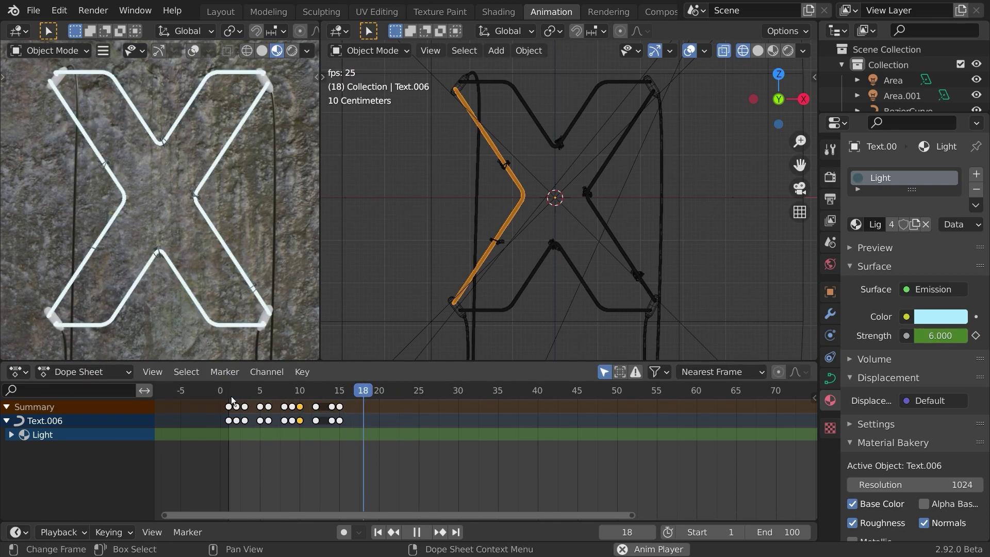
pyautogui.press('space')
pyautogui.click(231, 396)
pyautogui.moveTo(377, 457); pyautogui.dragTo(311, 399)
pyautogui.press('g')
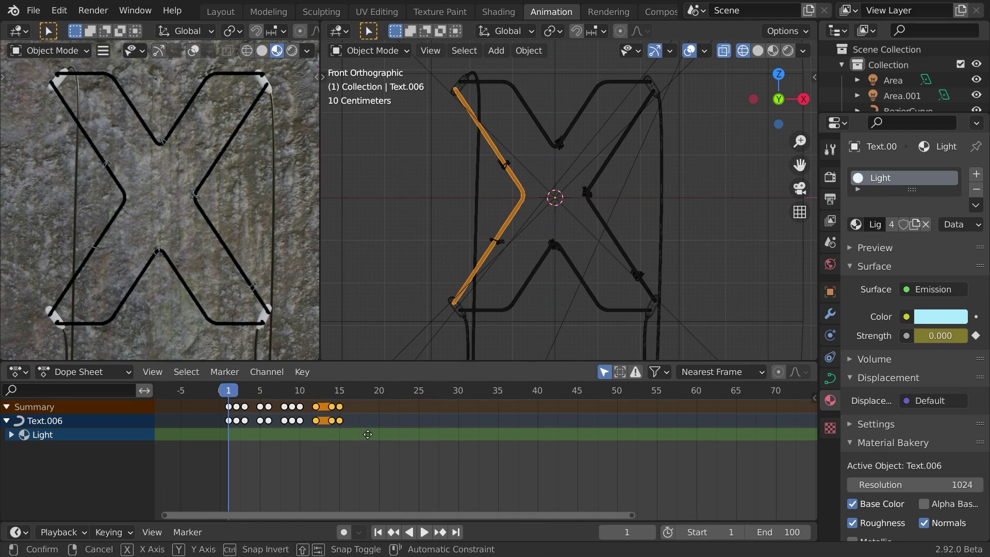
pyautogui.click(361, 438)
# Play the tightened flicker from frame 1 several times to check the timing of its final flashes
pyautogui.press('space')
pyautogui.press('space')
pyautogui.click(222, 392)
pyautogui.press('space')
pyautogui.press('space')
pyautogui.click(231, 392)
pyautogui.press('space')
pyautogui.press('space')
pyautogui.click(237, 394)
# Shift the strength keyframes from frame 8 onward one frame earlier and play the flicker
pyautogui.moveTo(378, 452); pyautogui.dragTo(283, 405)
pyautogui.press('g')
pyautogui.click(315, 417)
pyautogui.press('space')
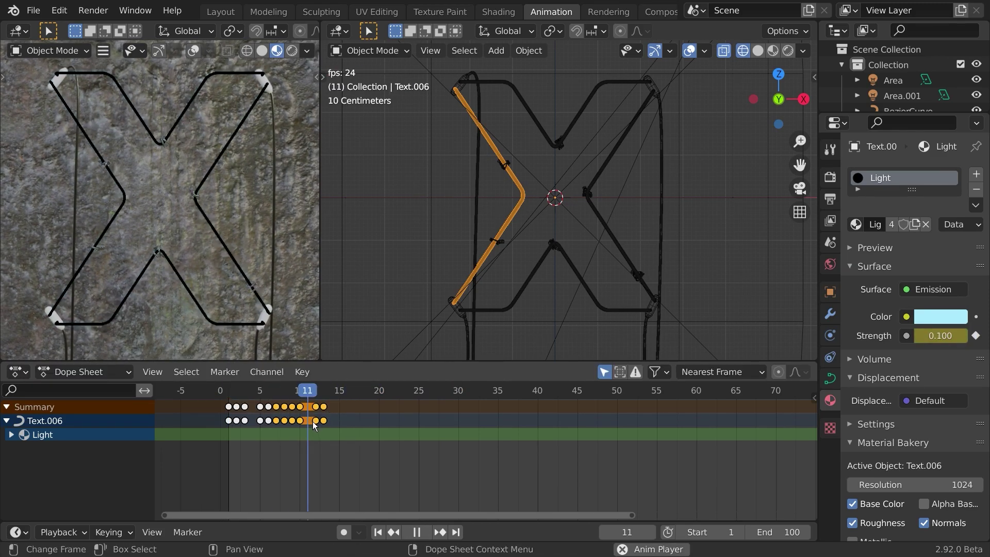
pyautogui.press('space')
pyautogui.click(221, 394)
pyautogui.press('space')
pyautogui.press('space')
# Delete the strength keyframe on frame 8 and play the flicker from the start
pyautogui.click(293, 434)
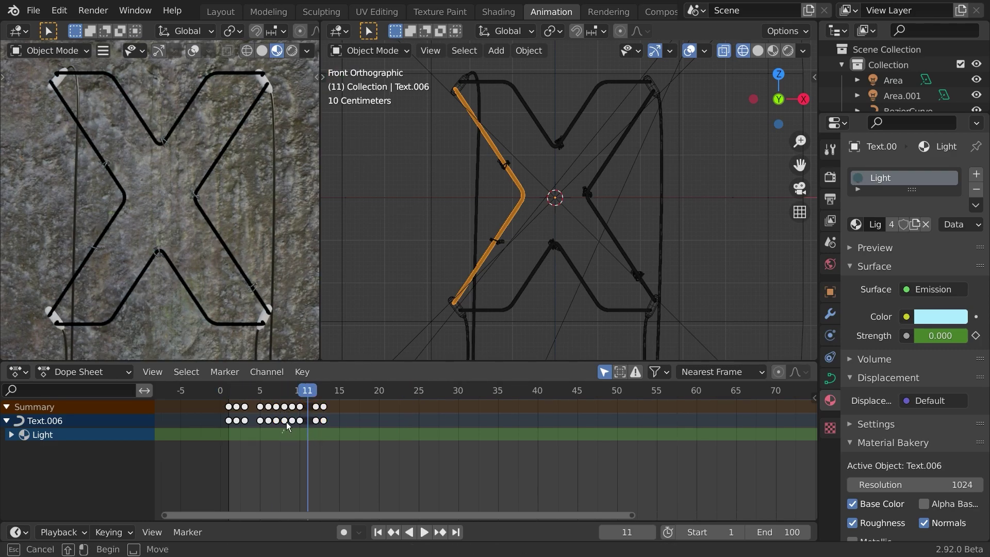
pyautogui.click(285, 407)
pyautogui.press('x')
pyautogui.click(292, 422)
pyautogui.click(206, 395)
pyautogui.press('space')
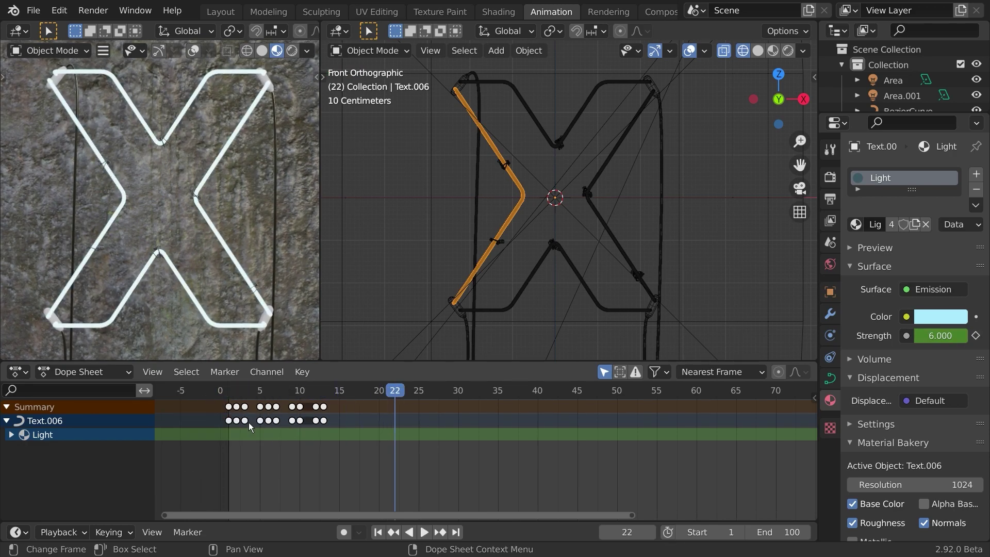
# Try shifting the strength keyframes from frame 9 onward one frame earlier, playing the flicker to compare
pyautogui.moveTo(334, 402); pyautogui.dragTo(336, 402)
pyautogui.press('g')
pyautogui.click(332, 429)
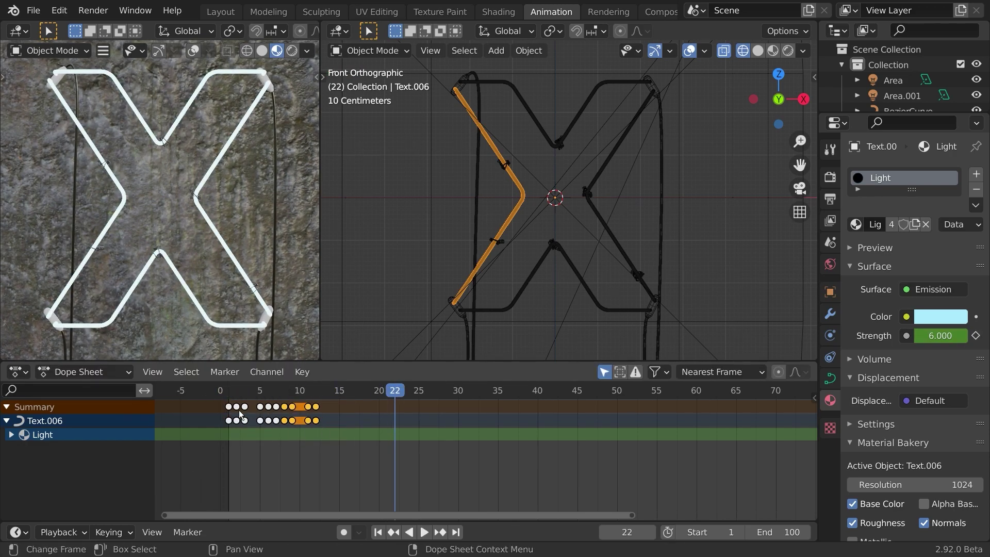
pyautogui.press('space')
pyautogui.press('space')
pyautogui.click(228, 396)
pyautogui.press('space')
pyautogui.press('space')
pyautogui.click(227, 395)
pyautogui.press('space')
pyautogui.press('space')
pyautogui.press('space')
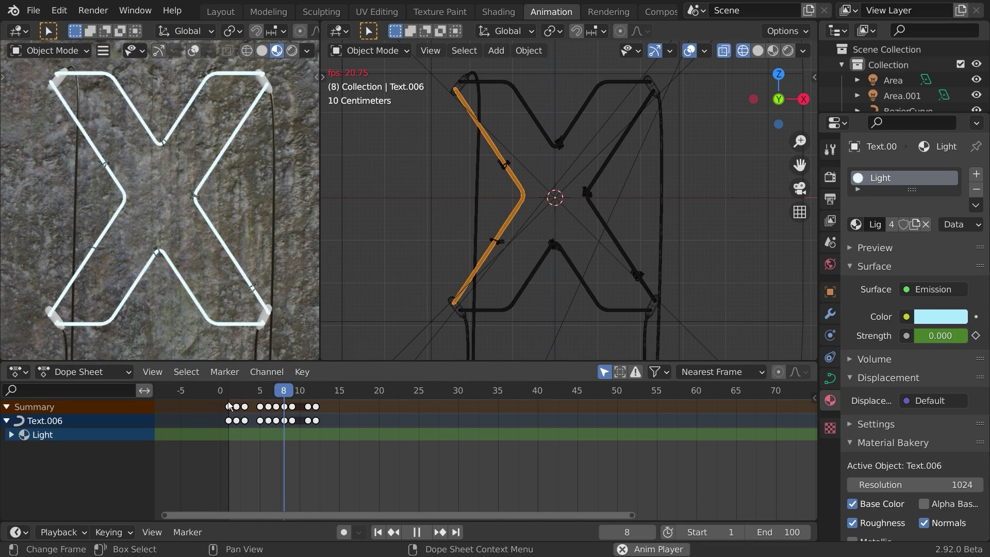
pyautogui.press('space')
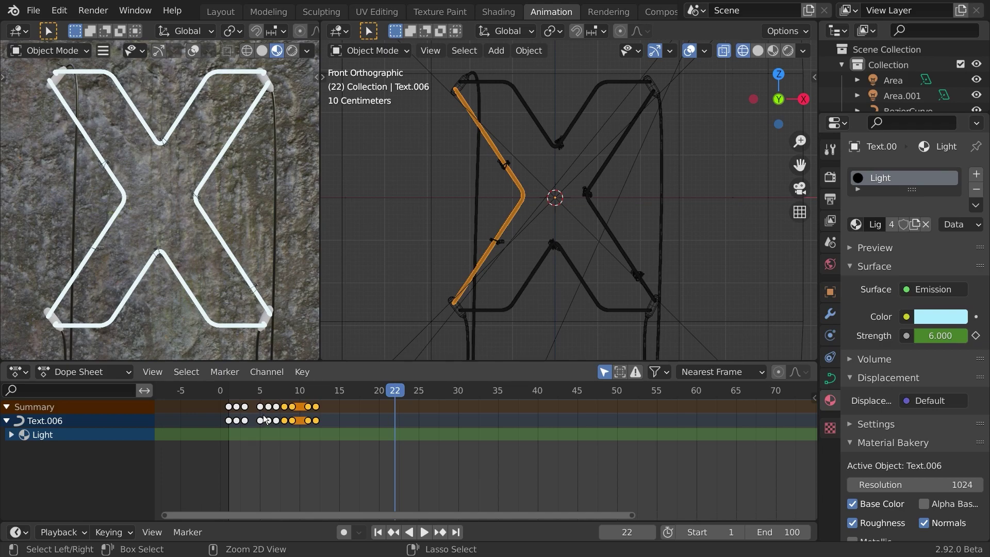
# Undo the last keyframe shift and replay the flicker from frame 1 to check its timing
pyautogui.click(240, 394)
pyautogui.press('space')
pyautogui.press('space')
pyautogui.click(233, 392)
pyautogui.press('space')
pyautogui.click(226, 391)
pyautogui.press('space')
pyautogui.press('space')
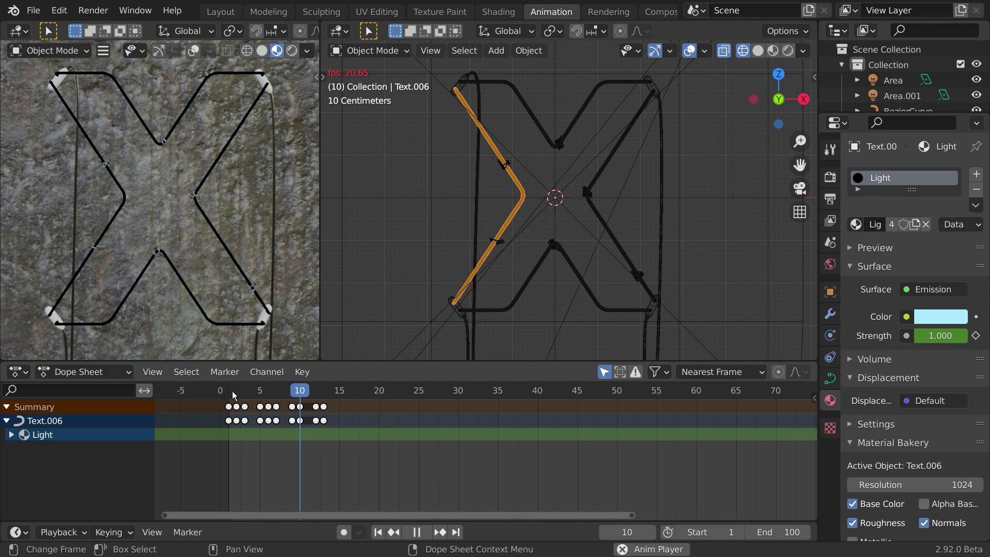
pyautogui.press('space')
pyautogui.click(220, 395)
pyautogui.press('space')
pyautogui.click(225, 397)
pyautogui.click(231, 399)
pyautogui.press('space')
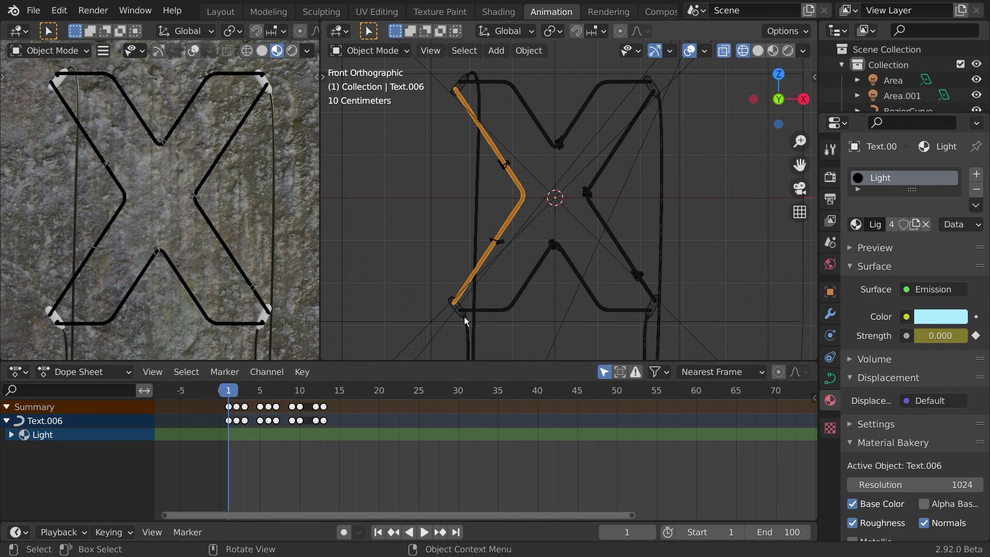
# Select the bottom light tube and make its Light material a single-user copy at frame 1
pyautogui.click(504, 312)
pyautogui.press('space')
pyautogui.click(258, 388)
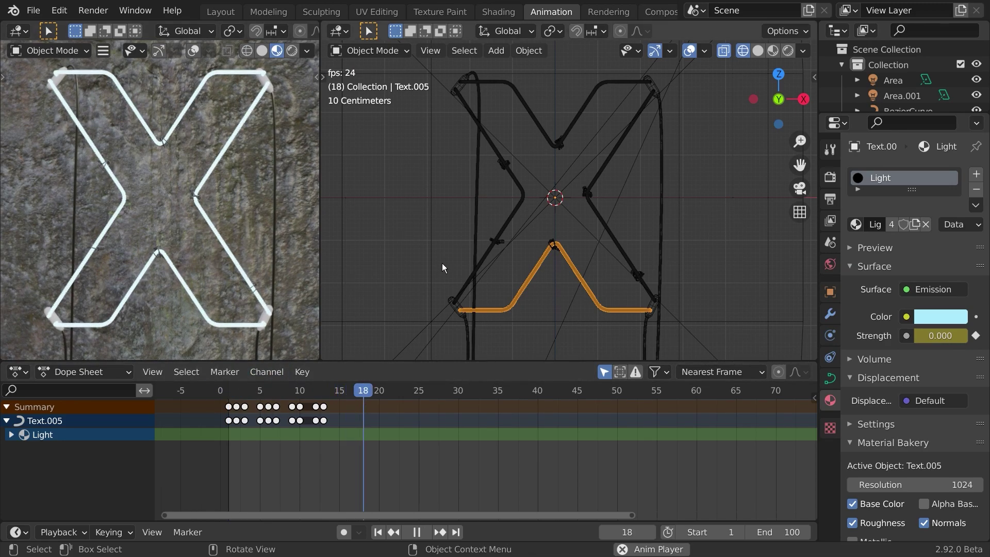
pyautogui.press('space')
pyautogui.hotkey('shift', 'Left')
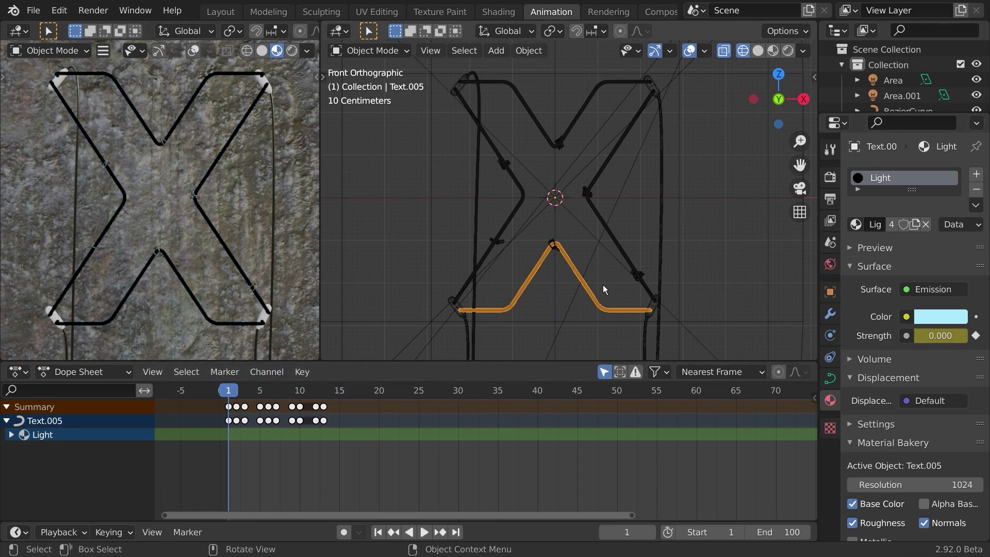
pyautogui.click(891, 225)
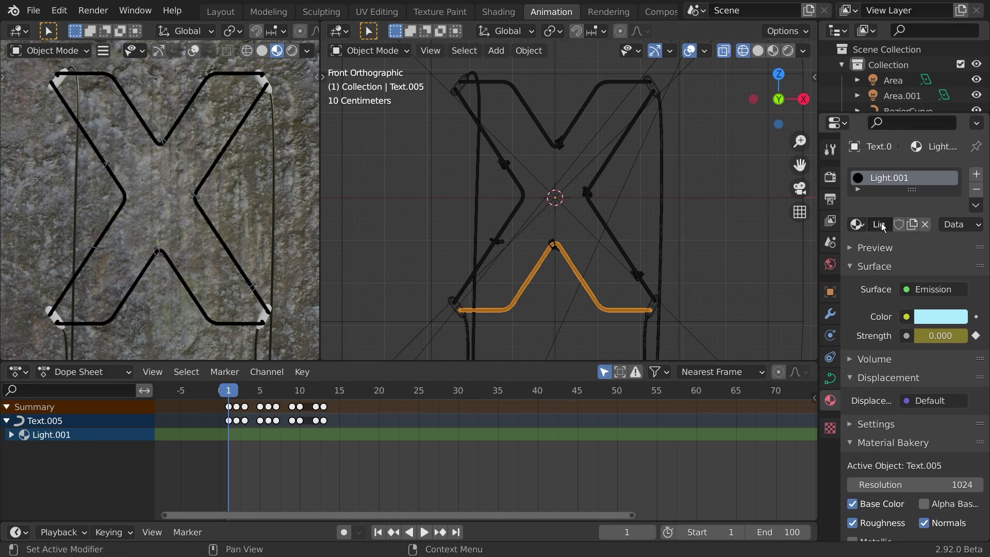
# Shift all of the bottom tube's strength keyframes two frames later and play the offset flicker
pyautogui.press('a')
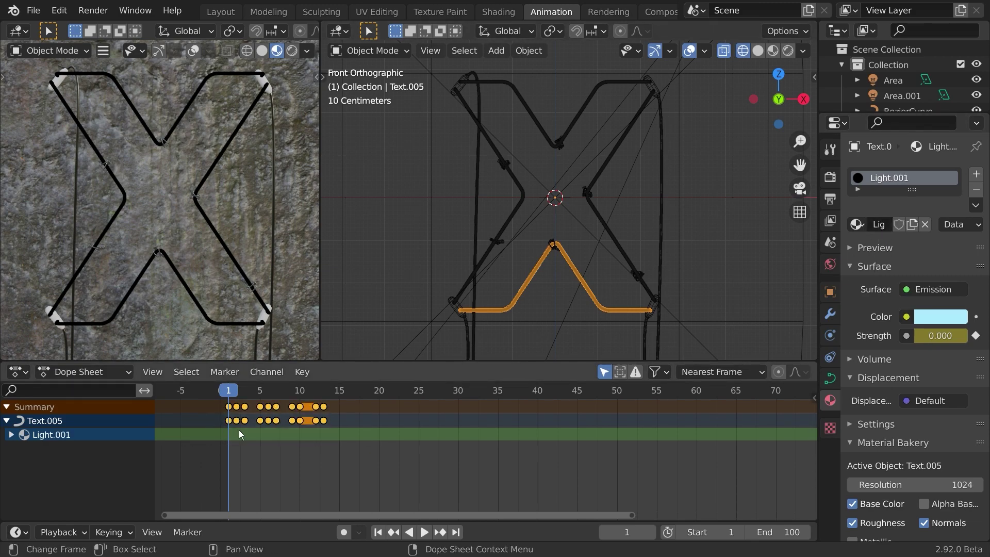
pyautogui.press('g')
pyautogui.click(311, 448)
pyautogui.press('space')
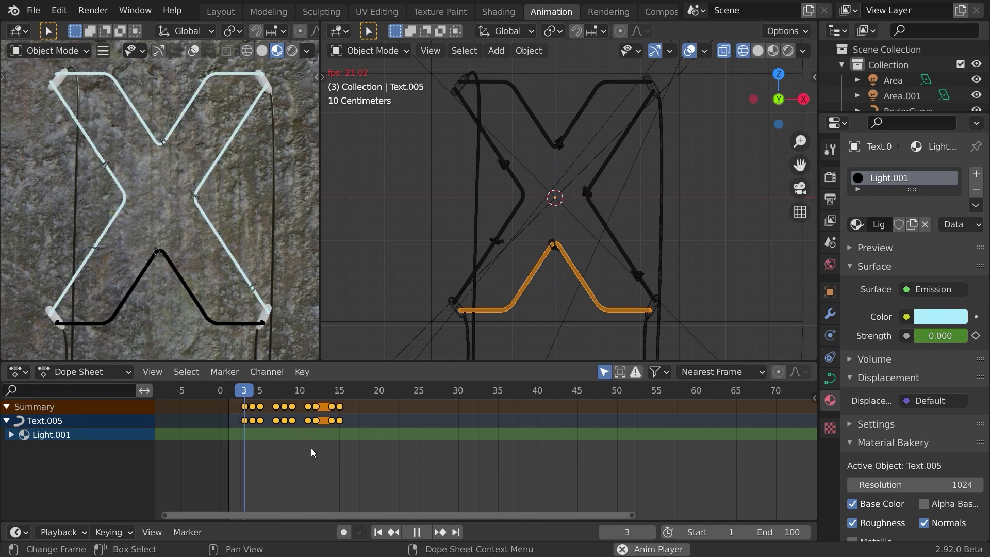
pyautogui.press('space')
# Shift the bottom tube's keyframes from frame 7 onward one frame earlier, then those from frame 10 onward another frame earlier
pyautogui.moveTo(355, 442); pyautogui.dragTo(269, 406)
pyautogui.press('g')
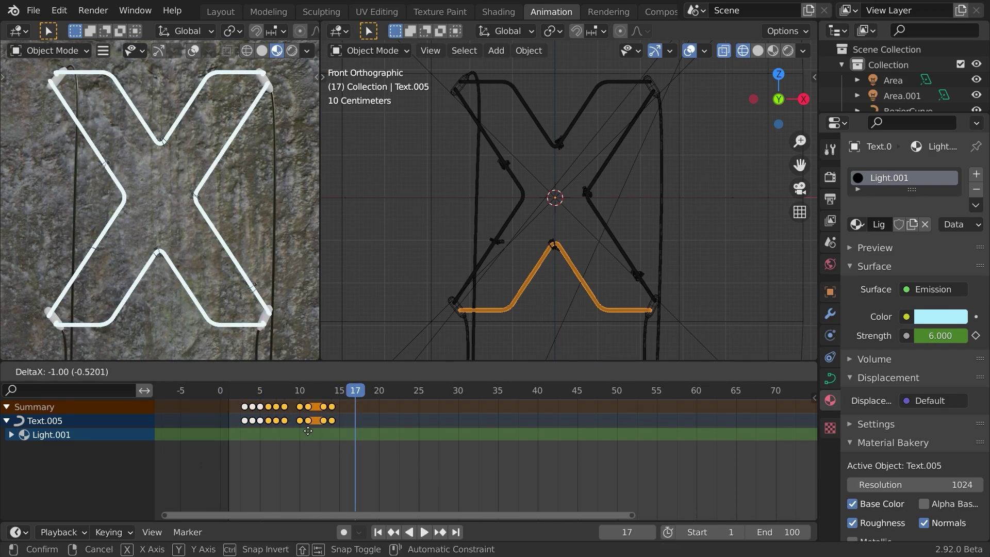
pyautogui.click(308, 432)
pyautogui.moveTo(344, 437); pyautogui.dragTo(299, 402)
pyautogui.press('g')
pyautogui.click(318, 419)
pyautogui.click(244, 394)
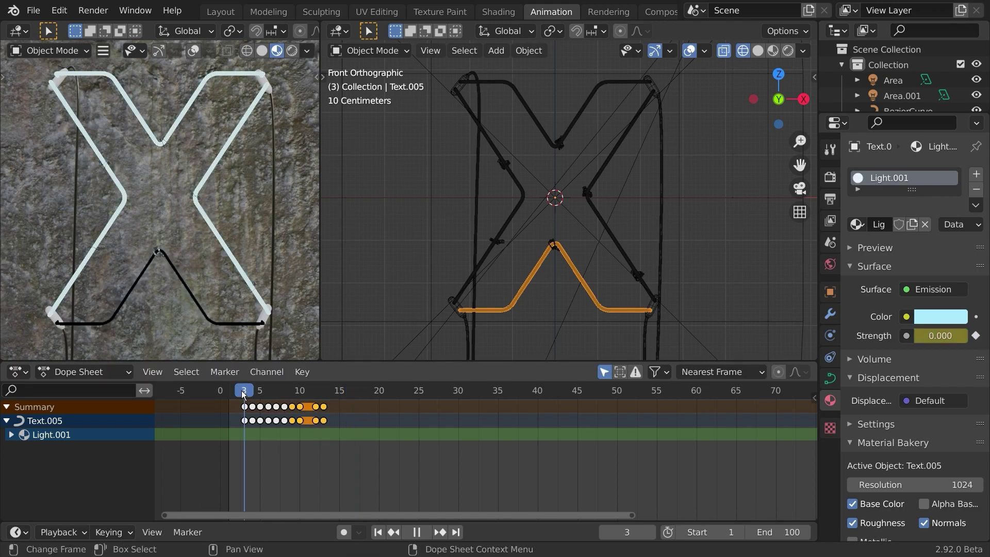
# Delete the bottom tube's strength keyframe at frame 7 and replay its flicker
pyautogui.press('space')
pyautogui.click(224, 397)
pyautogui.press('space')
pyautogui.press('space')
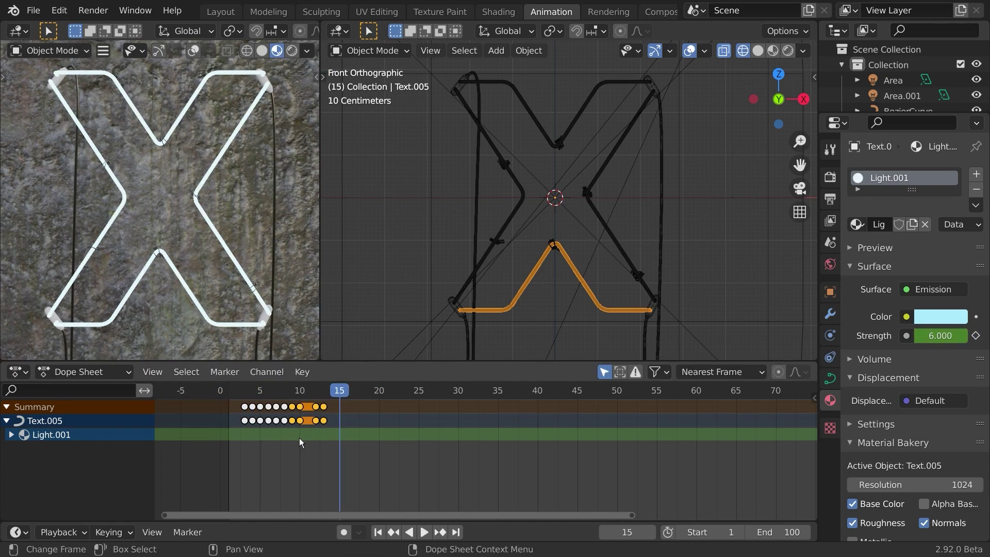
pyautogui.press('Delete')
pyautogui.click(241, 395)
pyautogui.press('space')
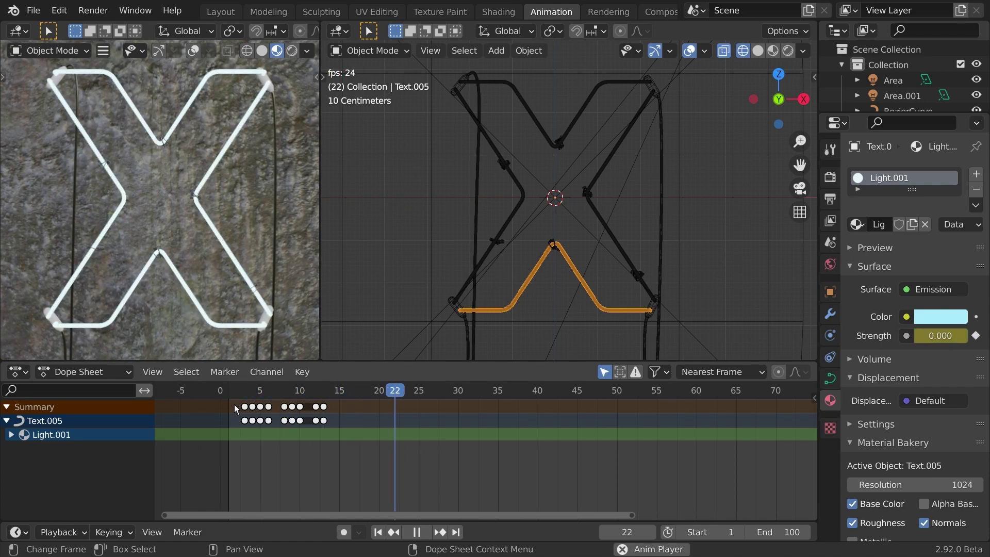
pyautogui.press('space')
# Make the right light tube's Light material a single-user copy and compress its strength keyframes to span frames 4 to 13
pyautogui.click(624, 258)
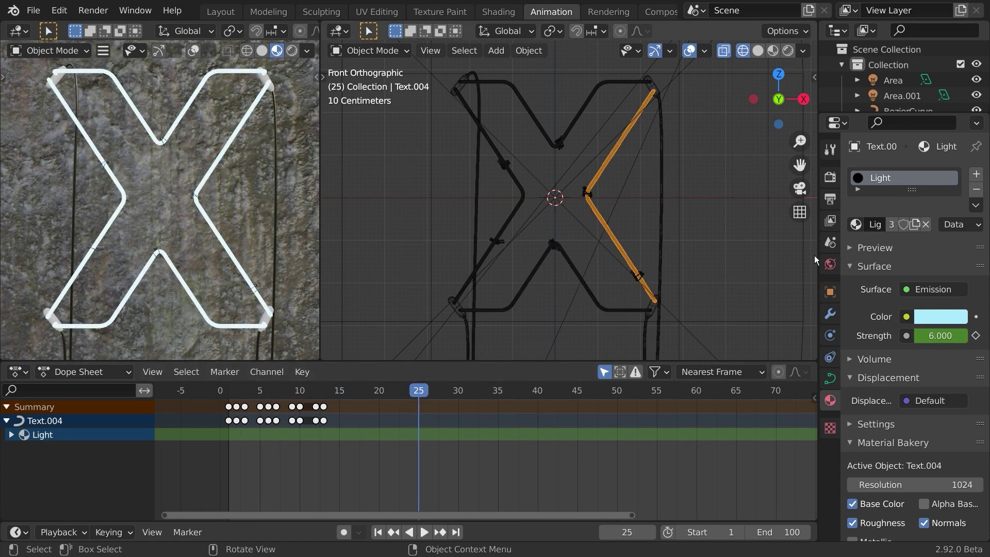
pyautogui.moveTo(340, 474); pyautogui.dragTo(219, 398)
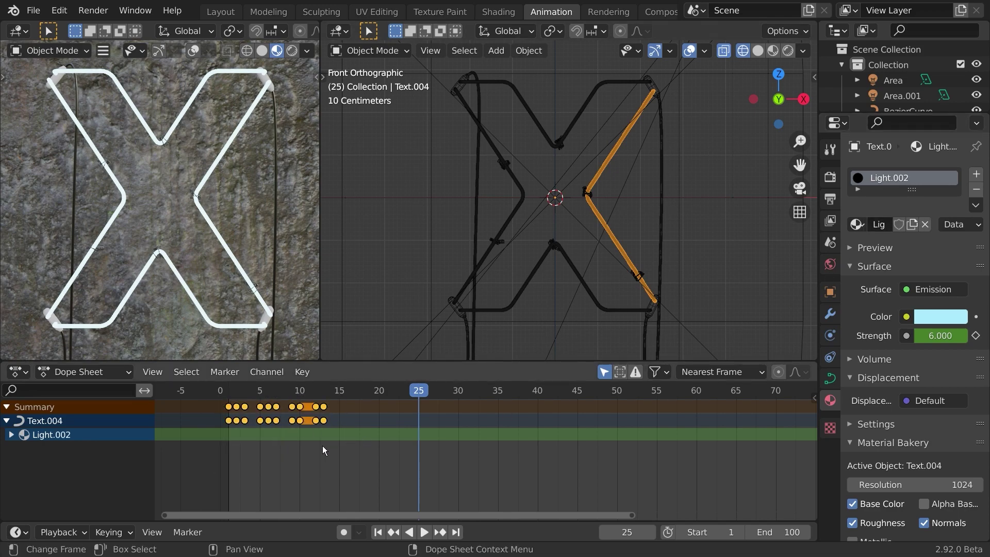
pyautogui.press('s')
pyautogui.rightClick(364, 438)
pyautogui.click(266, 392)
pyautogui.press('s')
pyautogui.click(341, 436)
pyautogui.press('g')
pyautogui.click(355, 437)
# Replay and scrub the opening frames to examine the right tube's flicker against the other tubes
pyautogui.click(225, 391)
pyautogui.press('space')
pyautogui.click(230, 394)
pyautogui.press('space')
pyautogui.click(405, 444)
pyautogui.moveTo(283, 392); pyautogui.dragTo(265, 396)
pyautogui.press('space')
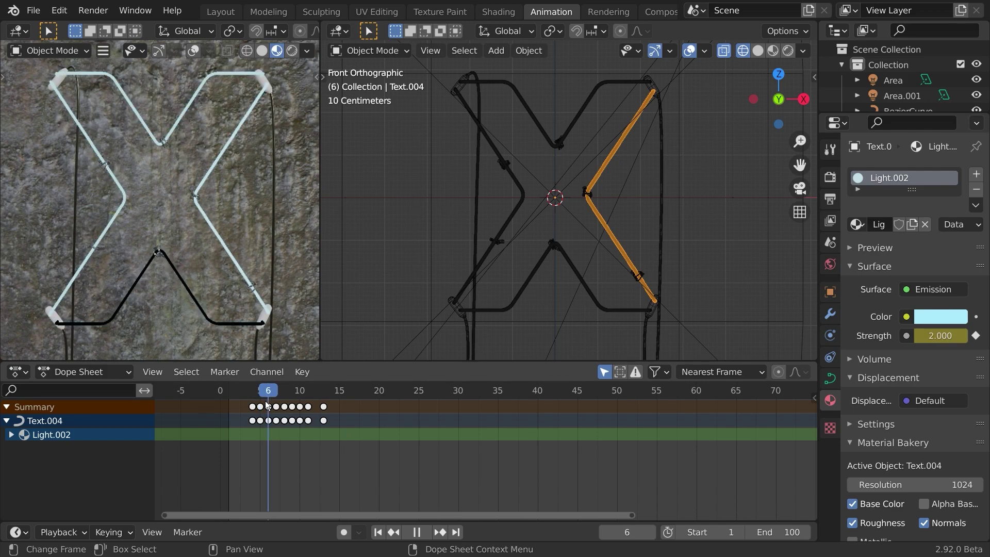
pyautogui.press('space')
# Make the top light tube's Light material a single-user copy and rescale its strength keyframes to span frames 1 to 11
pyautogui.click(148, 131)
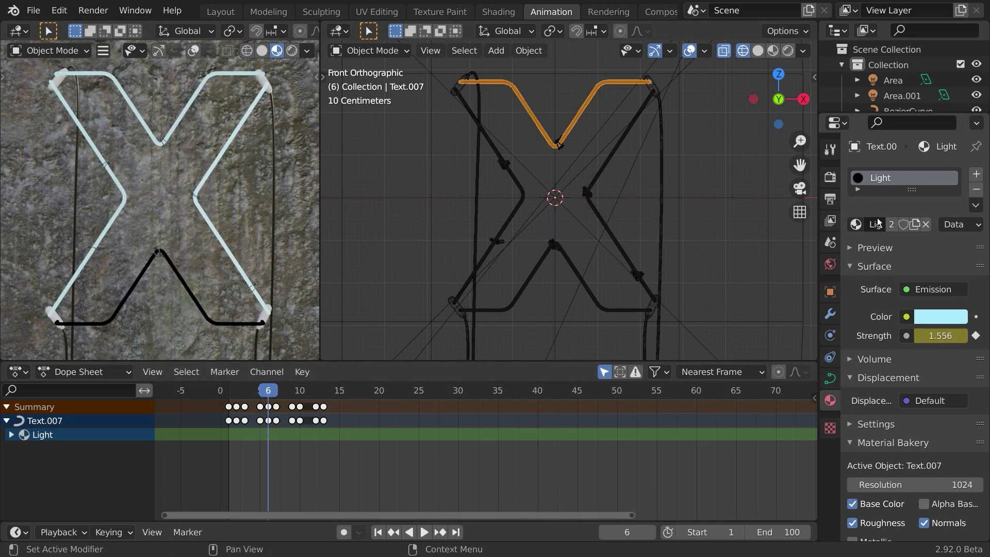
pyautogui.click(894, 225)
pyautogui.moveTo(357, 454); pyautogui.dragTo(221, 398)
pyautogui.press('s')
pyautogui.click(329, 423)
pyautogui.press('g')
pyautogui.click(323, 423)
# Delete the top tube's strength keyframes lying between frames 3 and 7 and play the flicker
pyautogui.moveTo(275, 446); pyautogui.dragTo(249, 402)
pyautogui.press('Delete')
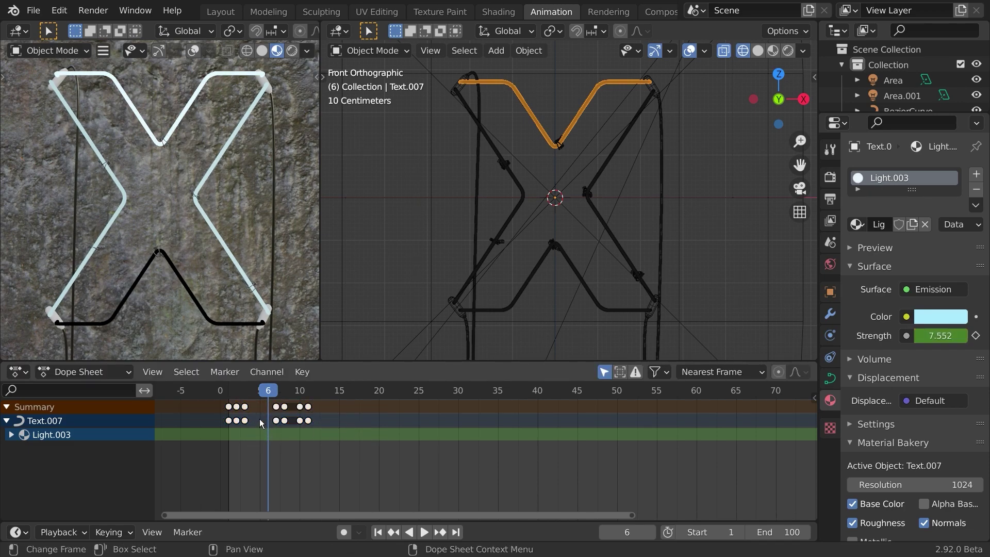
pyautogui.press('space')
pyautogui.press('space')
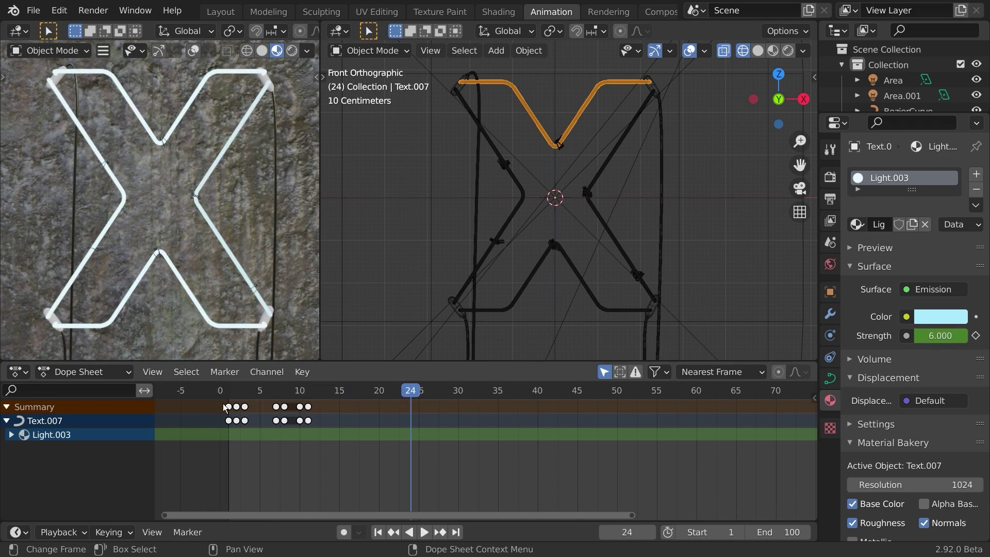
# Replay the opening flicker several times from frame 1 to judge the combined timing of all four tubes
pyautogui.click(221, 396)
pyautogui.press('space')
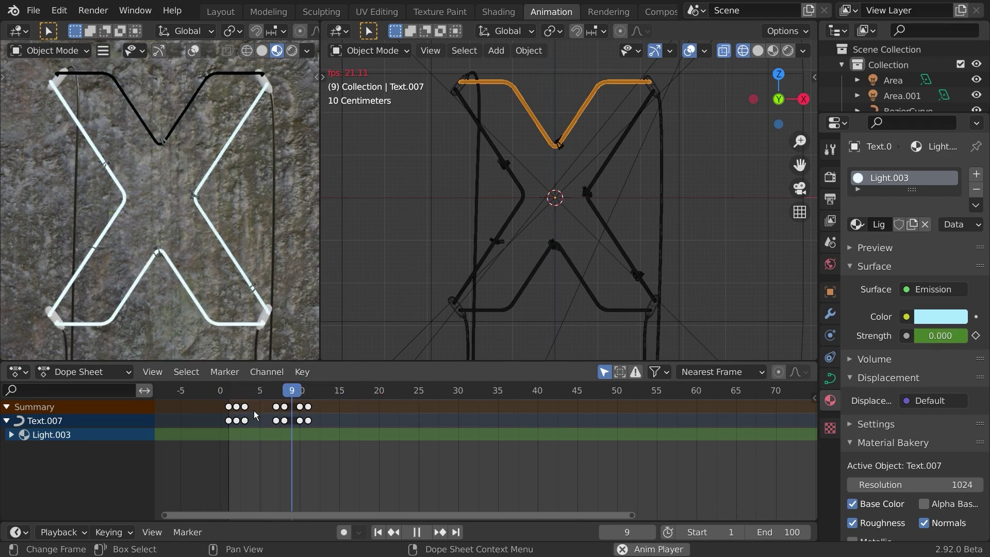
pyautogui.click(224, 393)
pyautogui.press('space')
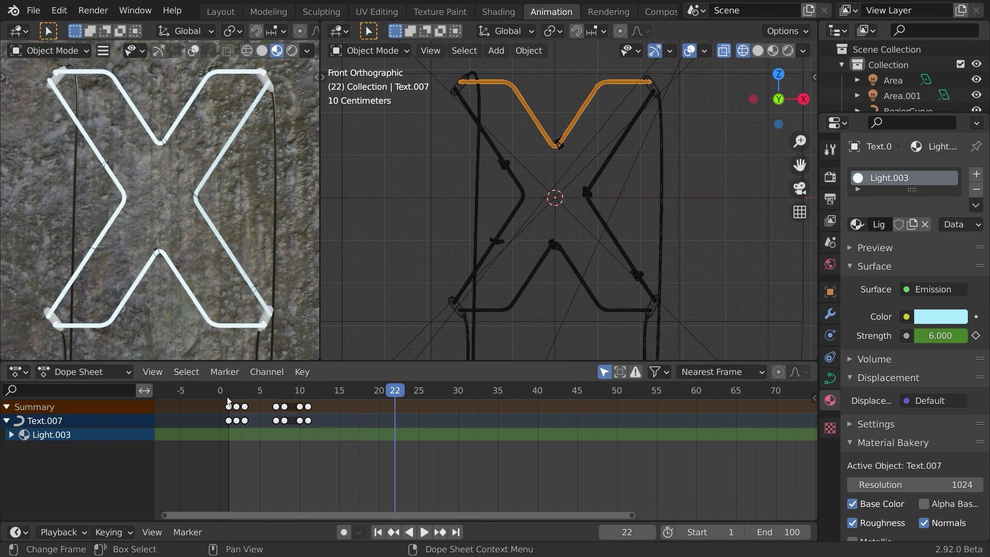
pyautogui.click(222, 395)
pyautogui.press('space')
pyautogui.press('space')
pyautogui.click(222, 396)
pyautogui.press('space')
pyautogui.press('space')
pyautogui.click(230, 398)
pyautogui.press('space')
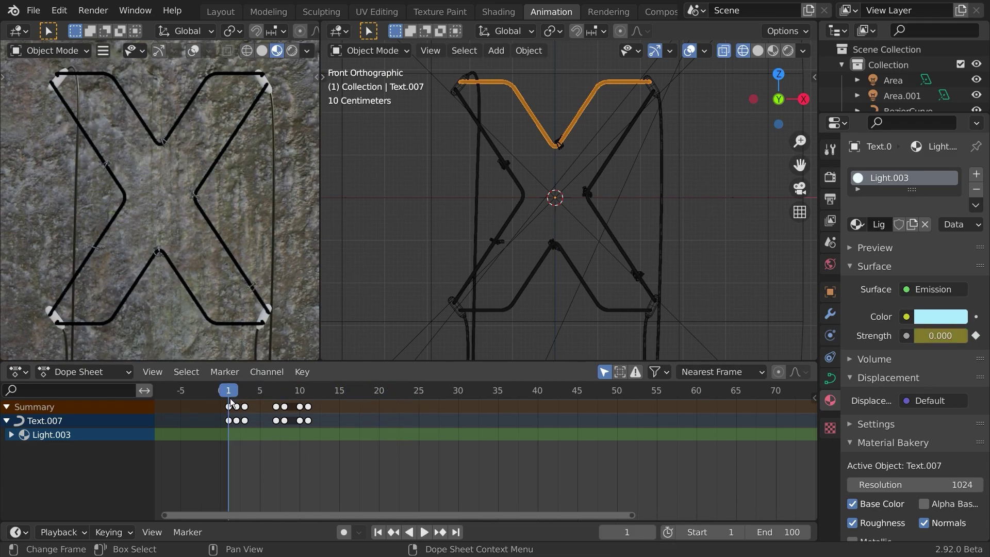
pyautogui.click(224, 391)
pyautogui.click(223, 392)
pyautogui.press('space')
pyautogui.click(225, 392)
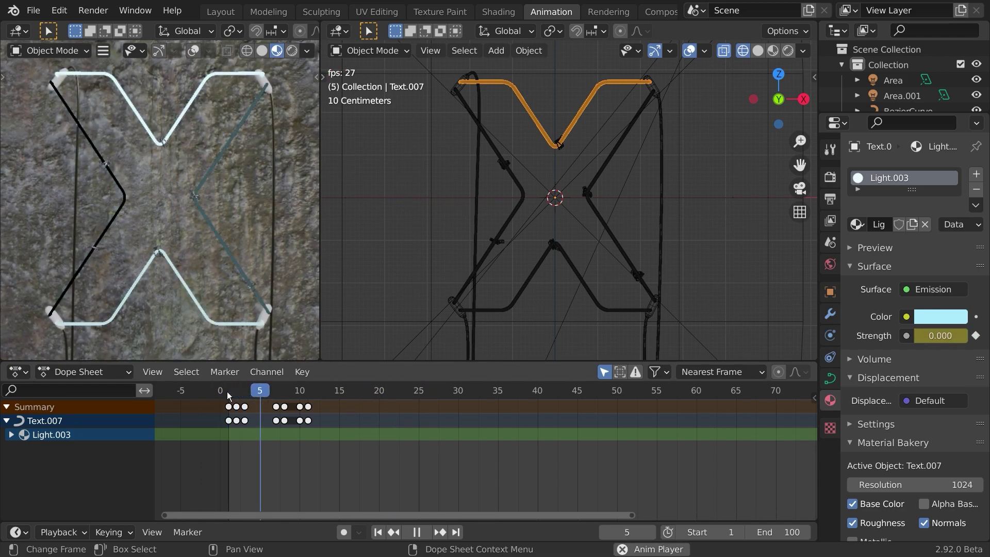
pyautogui.press('space')
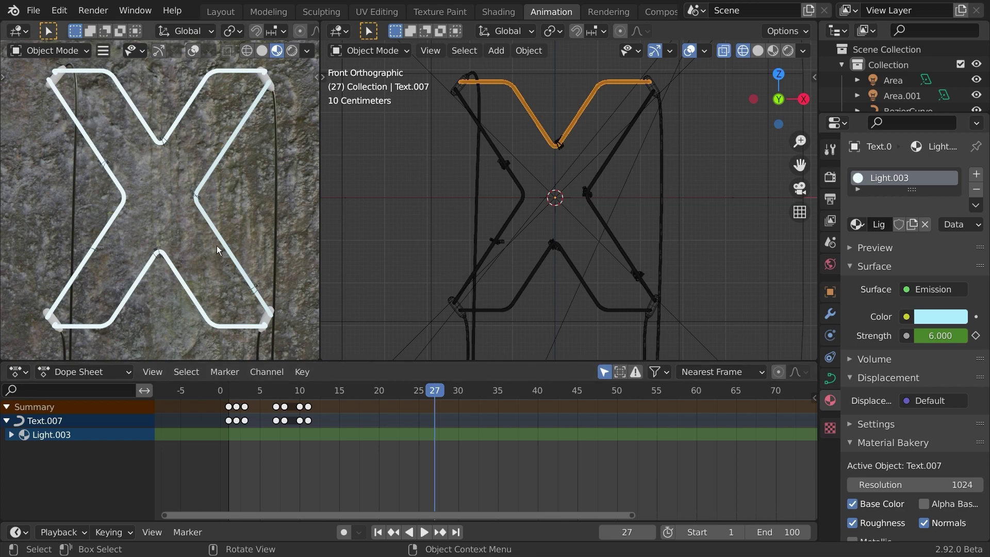
# Keyframe the top tube's emission strength at 6 on frame 31, 0 on frame 32 and 1.7 on frame 33
pyautogui.press('space')
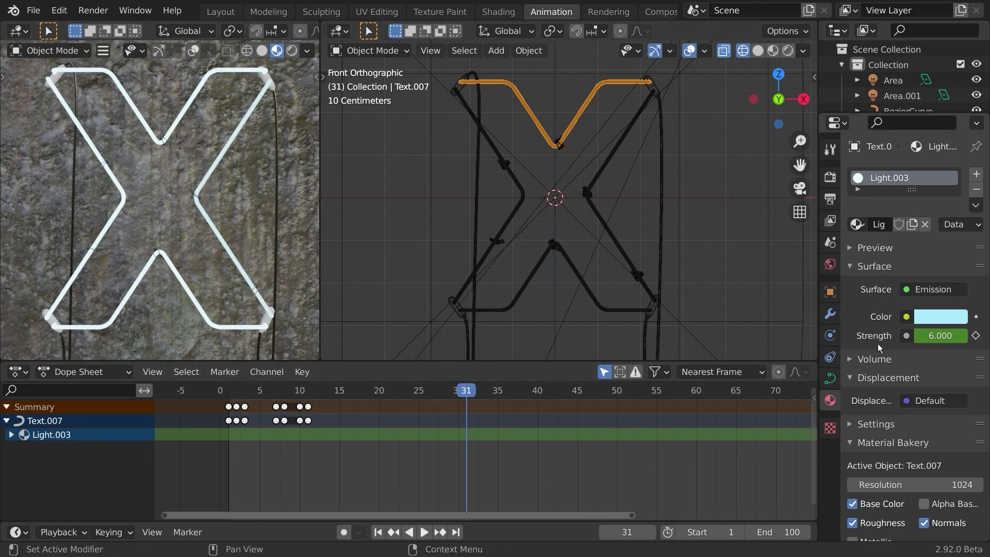
pyautogui.click(976, 335)
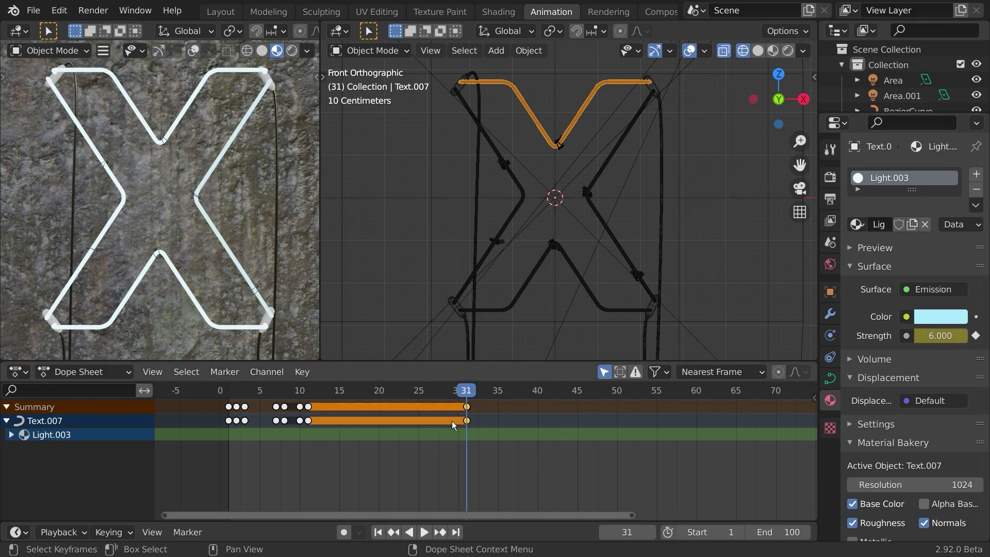
pyautogui.moveTo(955, 339); pyautogui.dragTo(884, 340)
pyautogui.press('i')
pyautogui.click(483, 392)
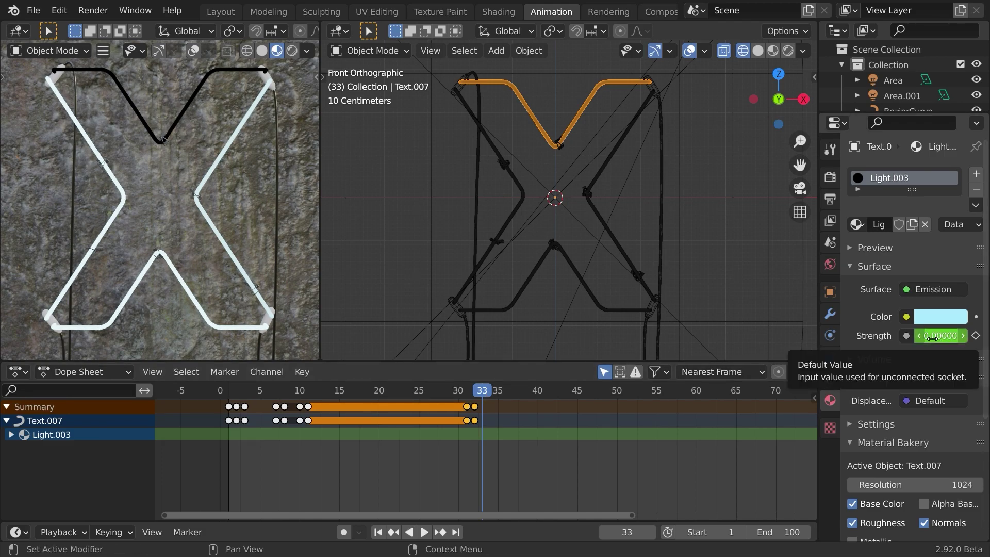
pyautogui.moveTo(932, 338); pyautogui.dragTo(952, 339)
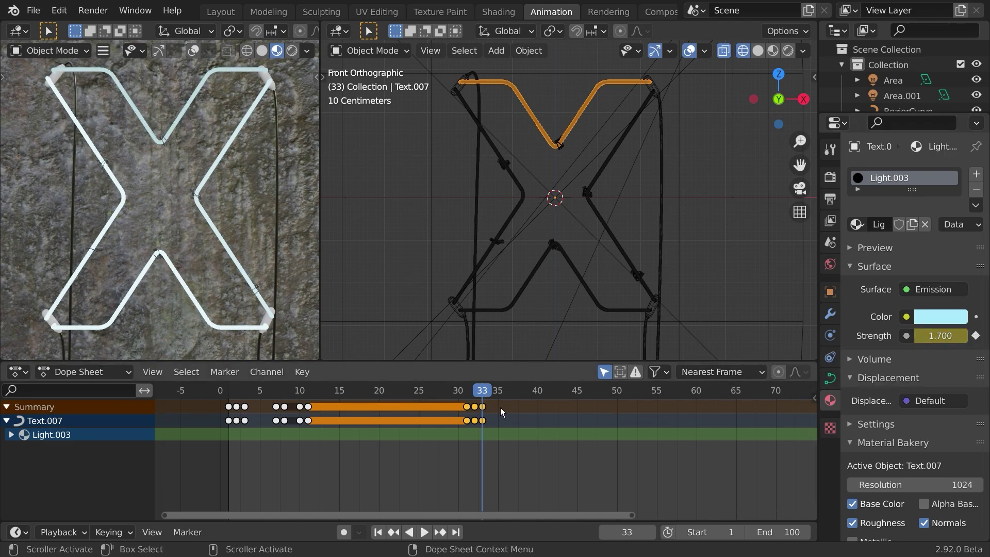
# Add strength keyframes to the top tube at frames 34 and 36, and one with strength 6 at frame 37
pyautogui.click(976, 336)
pyautogui.moveTo(490, 394); pyautogui.dragTo(514, 393)
pyautogui.click(975, 336)
pyautogui.click(935, 337)
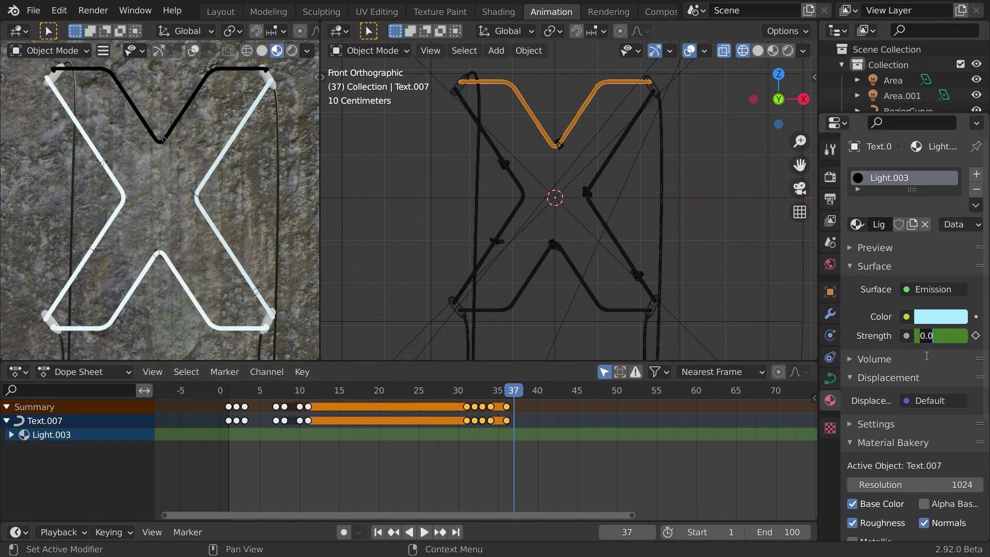
pyautogui.write('6')
pyautogui.press('Return')
pyautogui.click(975, 336)
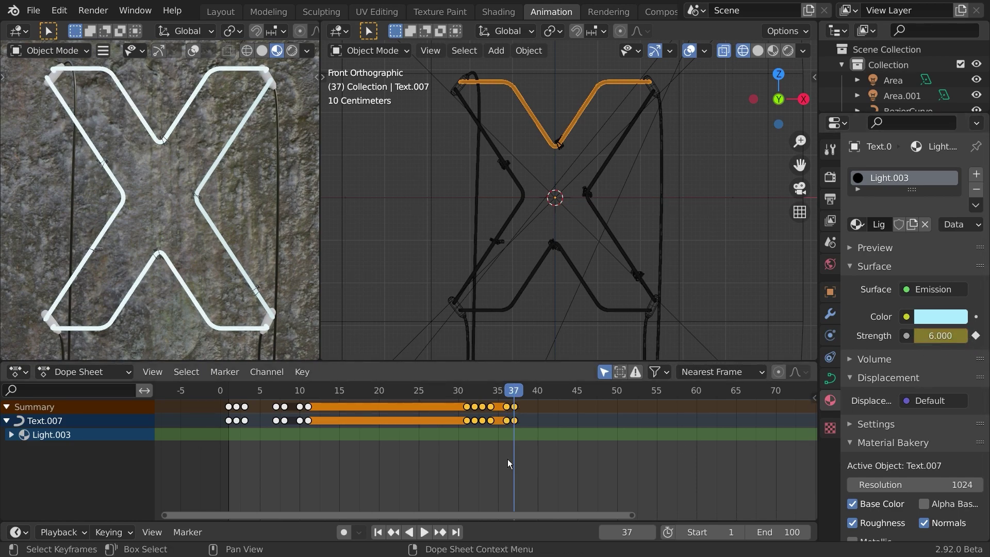
# Shift the top tube's last two strength keyframes one frame earlier, to frames 35 and 36, and replay the second flicker
pyautogui.click(459, 390)
pyautogui.click(449, 396)
pyautogui.press('space')
pyautogui.moveTo(553, 447); pyautogui.dragTo(500, 403)
pyautogui.press('g')
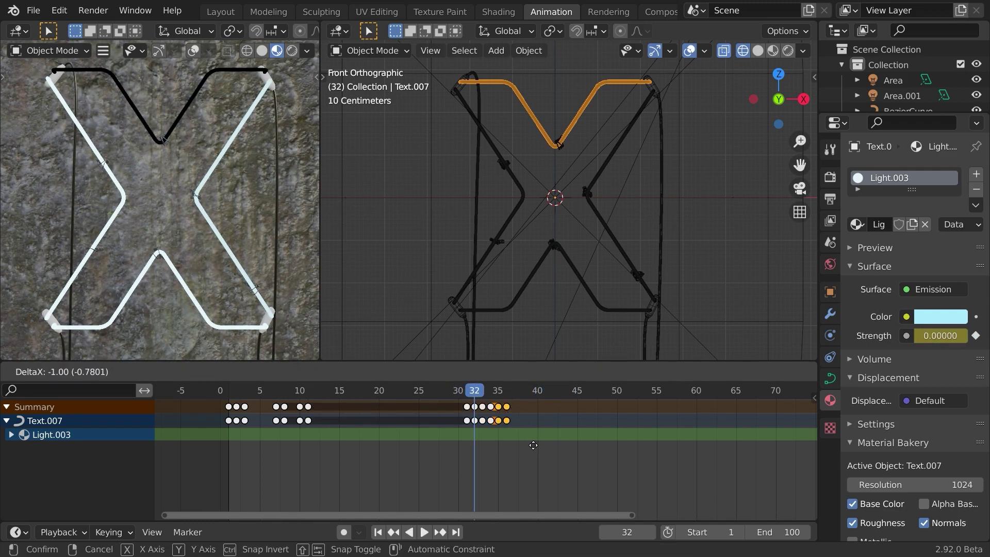
pyautogui.click(532, 445)
pyautogui.press('space')
pyautogui.press('space')
pyautogui.click(459, 392)
pyautogui.press('space')
pyautogui.press('space')
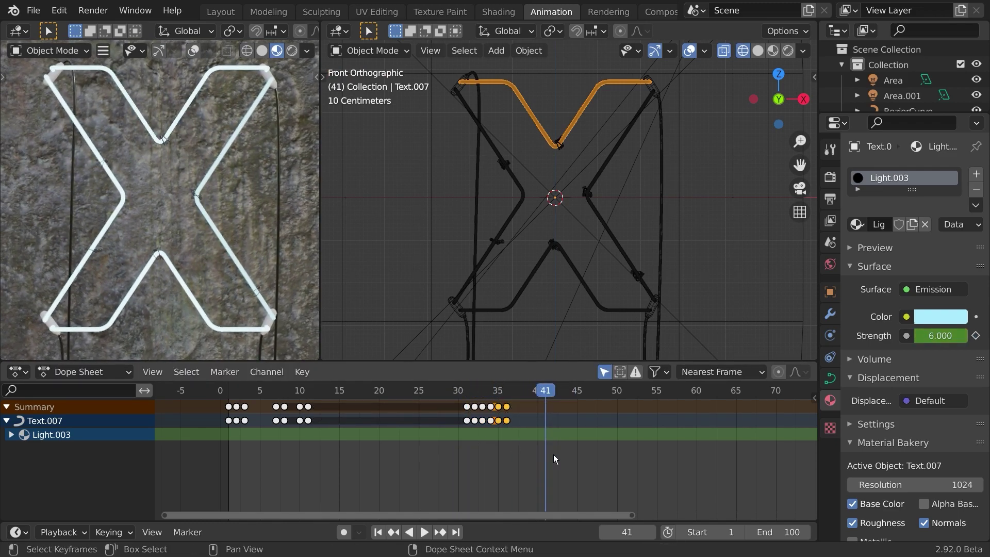
# Copy the top tube's strength keyframes from frames 31 to 36 and paste them onto the left tube at frame 52
pyautogui.moveTo(552, 453); pyautogui.dragTo(459, 395)
pyautogui.click(459, 391)
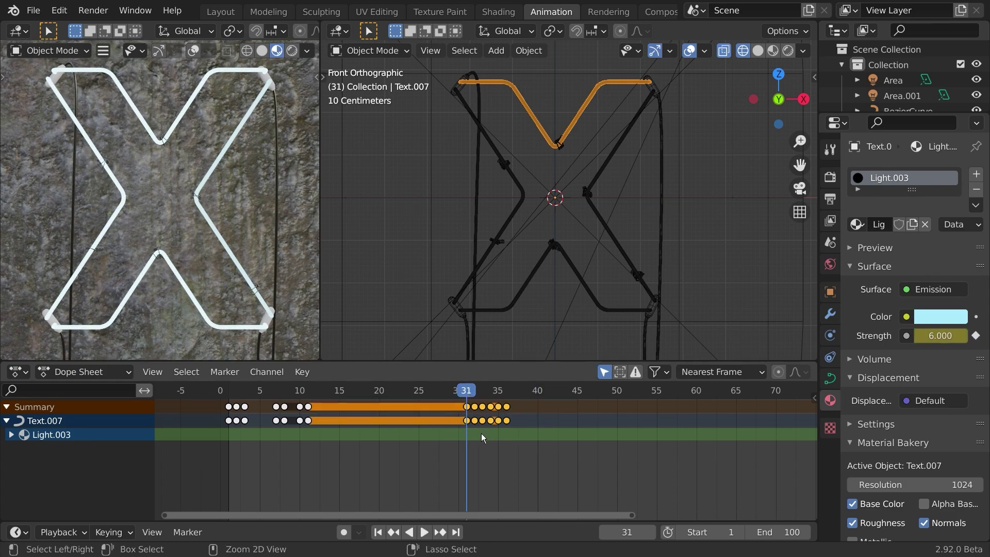
pyautogui.click(487, 257)
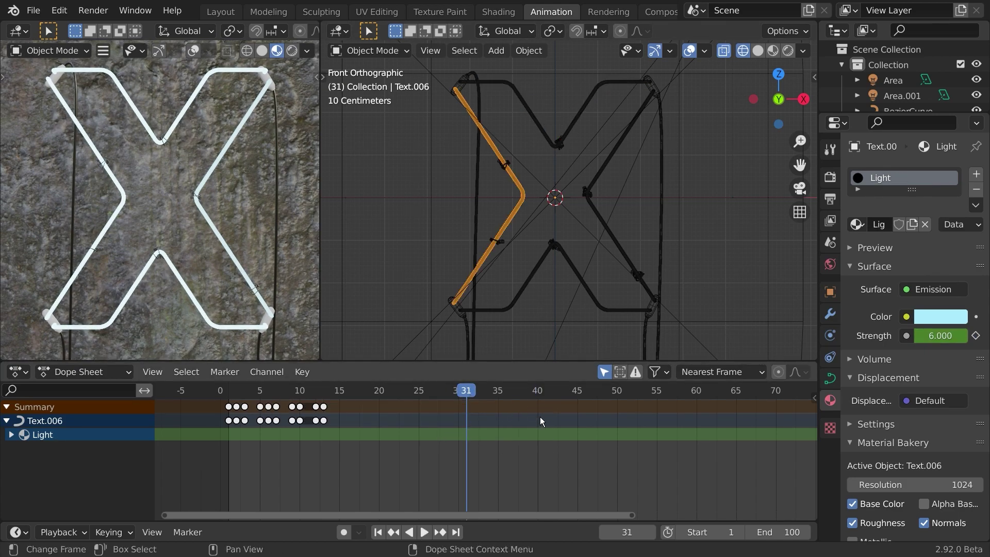
pyautogui.click(635, 396)
pyautogui.press('space')
pyautogui.press('space')
pyautogui.hotkey('ctrl', 'v')
# Paste the copied flicker keyframes onto the bottom tube at frame 22 and the right tube at frame 60
pyautogui.click(535, 299)
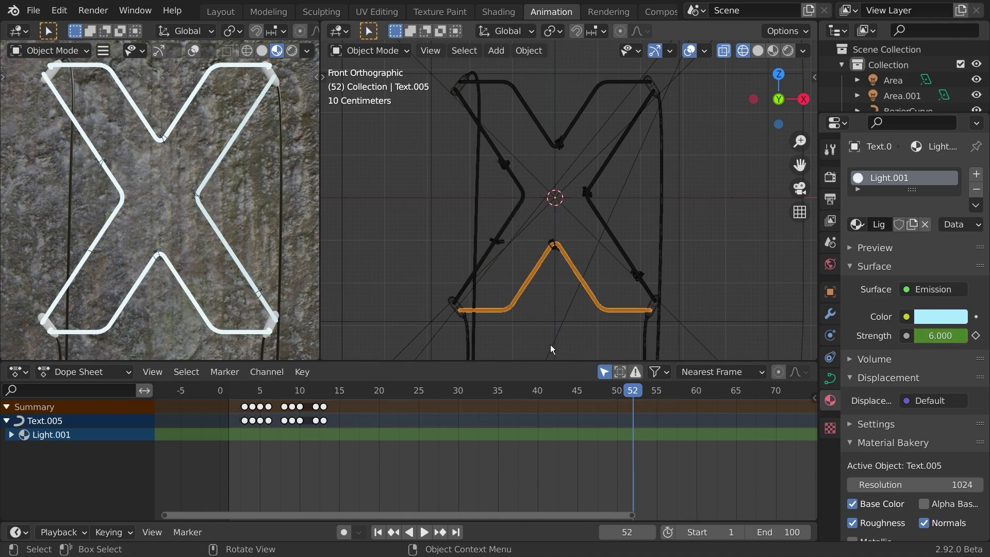
pyautogui.click(394, 396)
pyautogui.hotkey('ctrl', 'v')
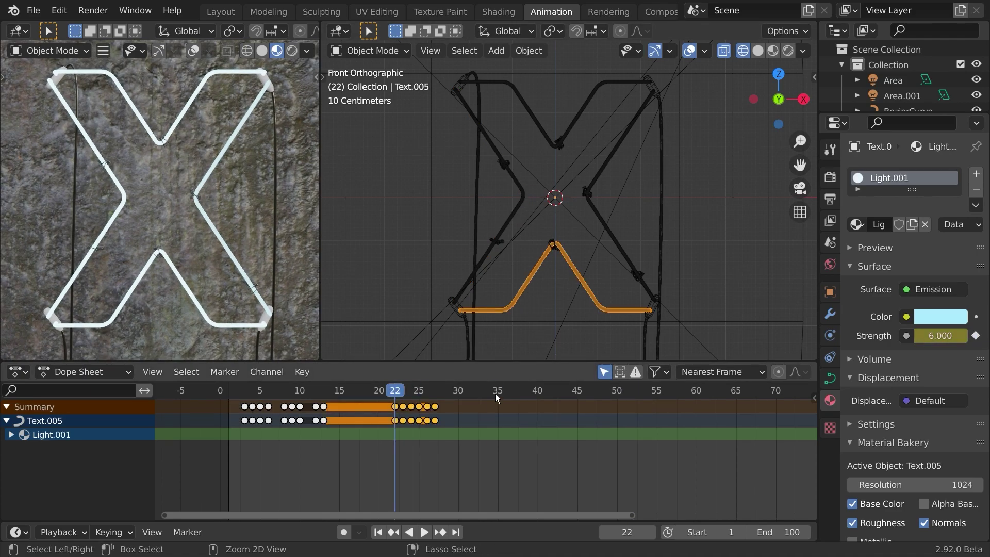
pyautogui.click(636, 263)
pyautogui.moveTo(800, 395); pyautogui.dragTo(701, 396)
pyautogui.hotkey('ctrl', 'v')
# Replay the animation and paste the flicker keyframes onto the bottom tube again at frame 50
pyautogui.click(179, 393)
pyautogui.press('space')
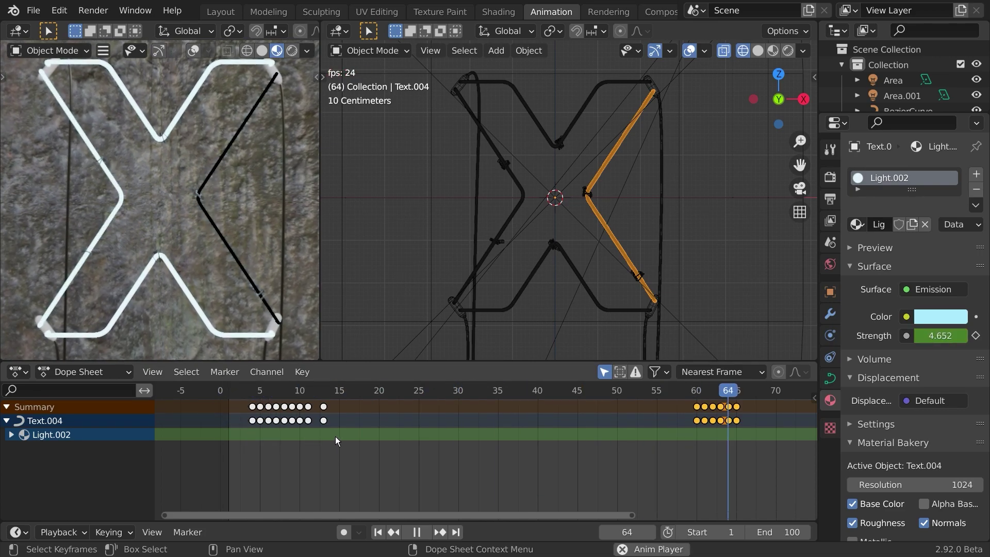
pyautogui.press('space')
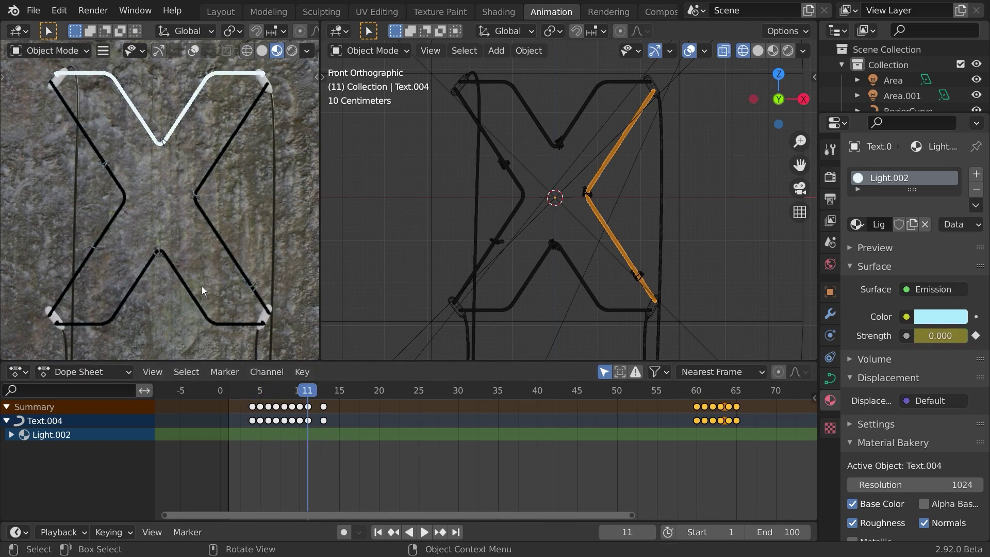
pyautogui.click(236, 324)
pyautogui.click(616, 394)
pyautogui.hotkey('ctrl', 'v')
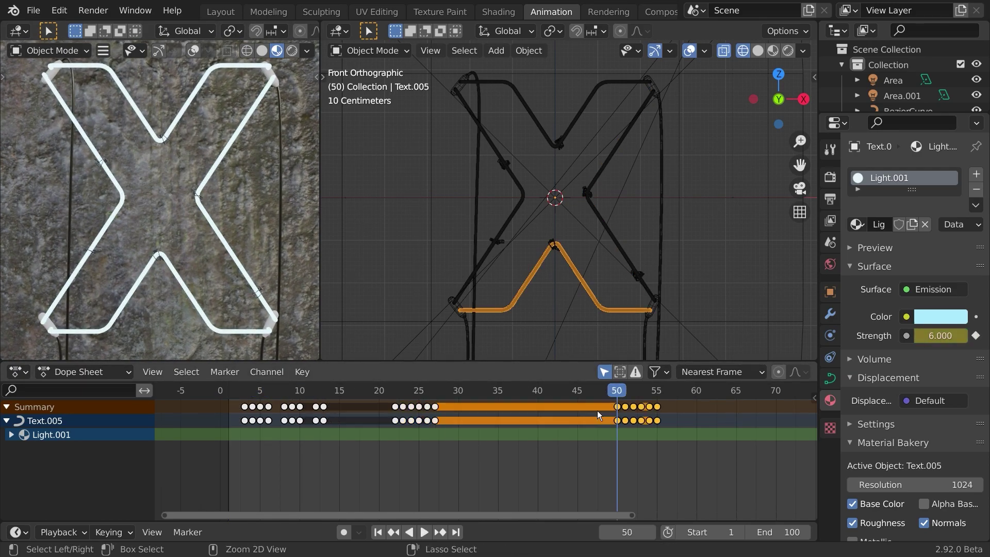
# Play the full animation to review all the flickers and save the file
pyautogui.click(452, 393)
pyautogui.press('space')
pyautogui.click(236, 385)
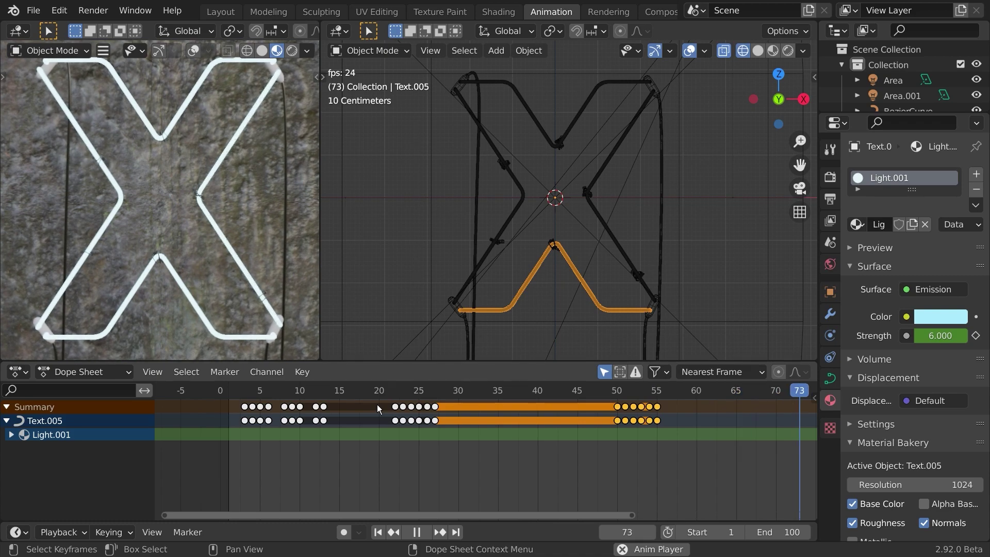
pyautogui.press('space')
pyautogui.hotkey('ctrl', 's')
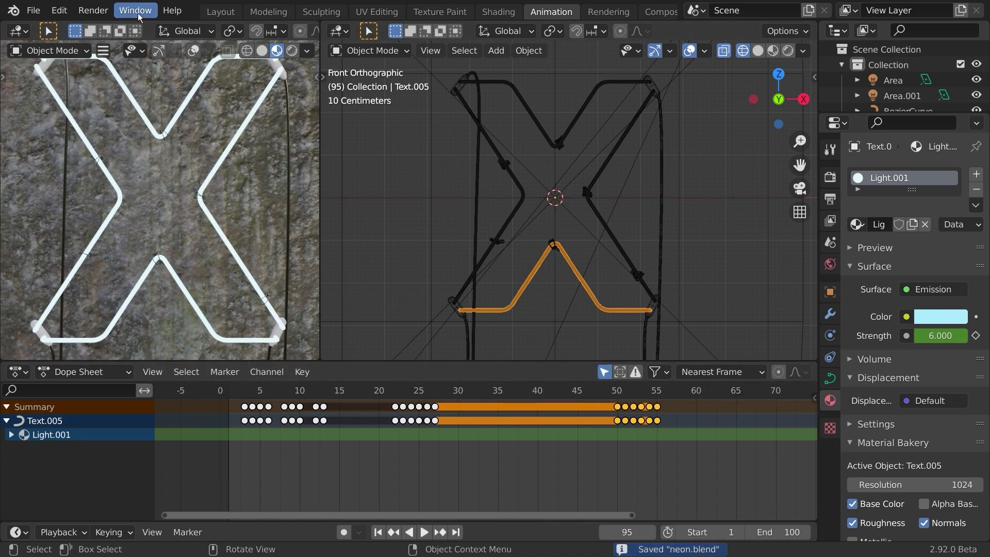
# Switch to the Layout workspace, preview the neon sign in rendered shading and return to solid shading
pyautogui.click(217, 13)
pyautogui.press('a')
pyautogui.press('a')
pyautogui.press('a')
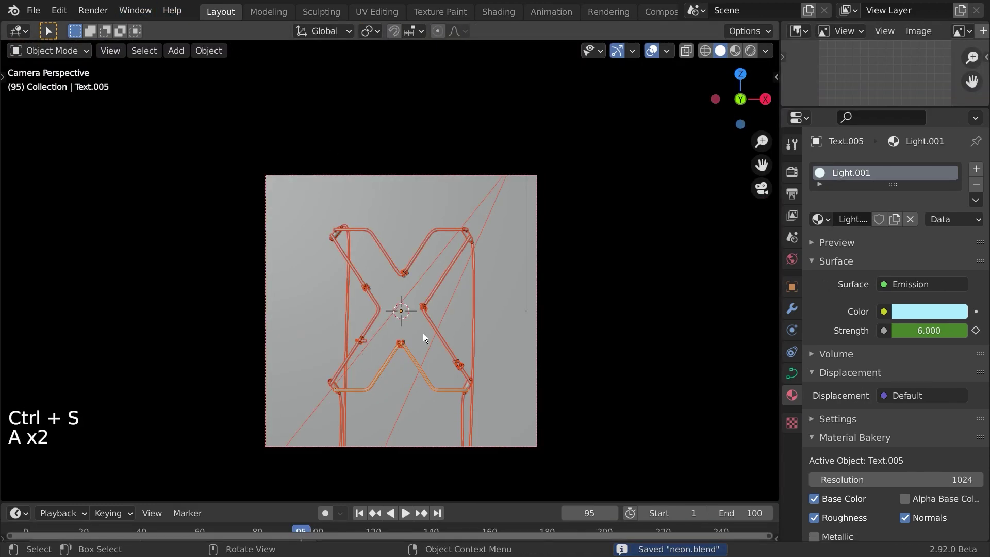
pyautogui.press('a')
pyautogui.keyDown('shift'); pyautogui.moveTo(507, 343); pyautogui.dragTo(501, 288, button='middle'); pyautogui.keyUp('shift')
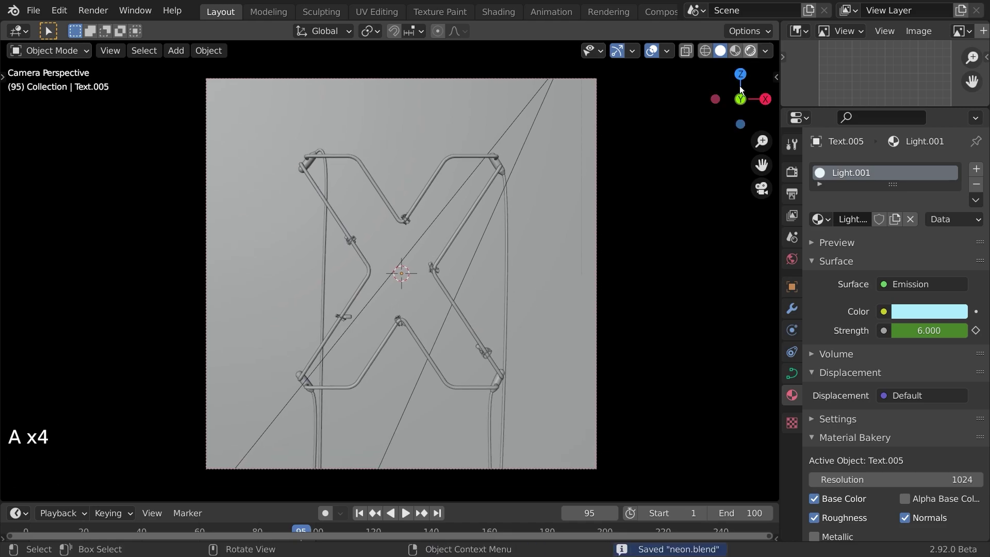
pyautogui.click(750, 50)
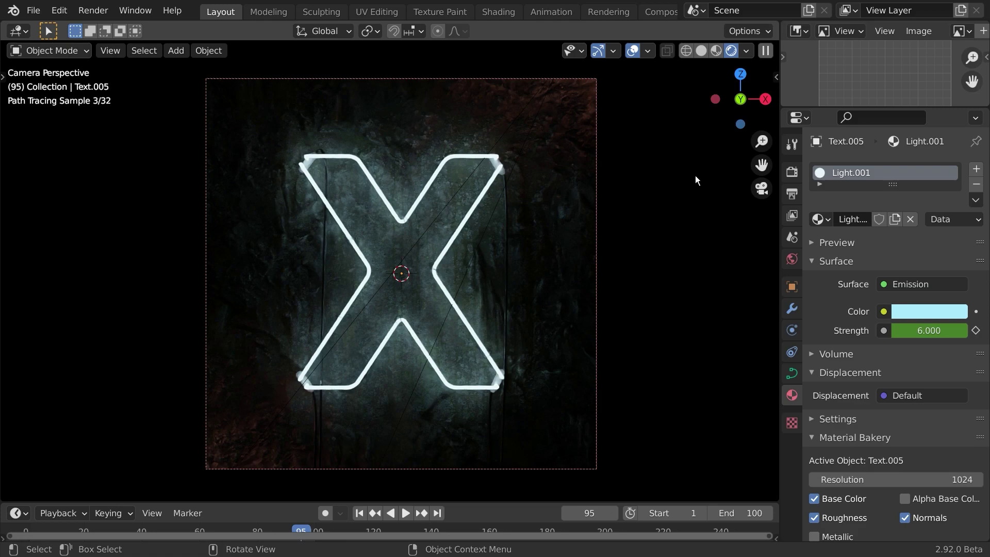
pyautogui.click(701, 50)
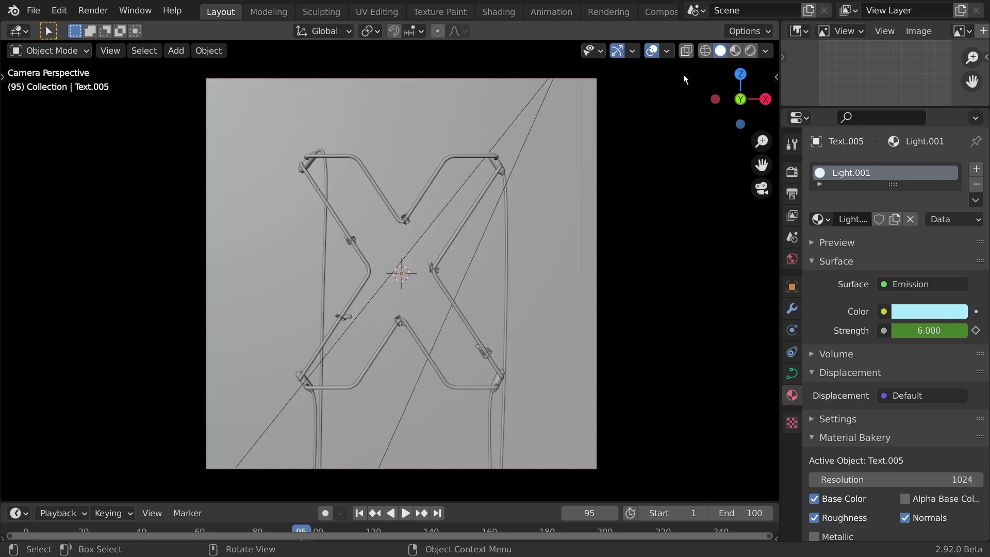
# Unhide all hidden objects in the scene and clear the selection
pyautogui.hotkey('alt', 'h')
pyautogui.press('a')
pyautogui.press('a')
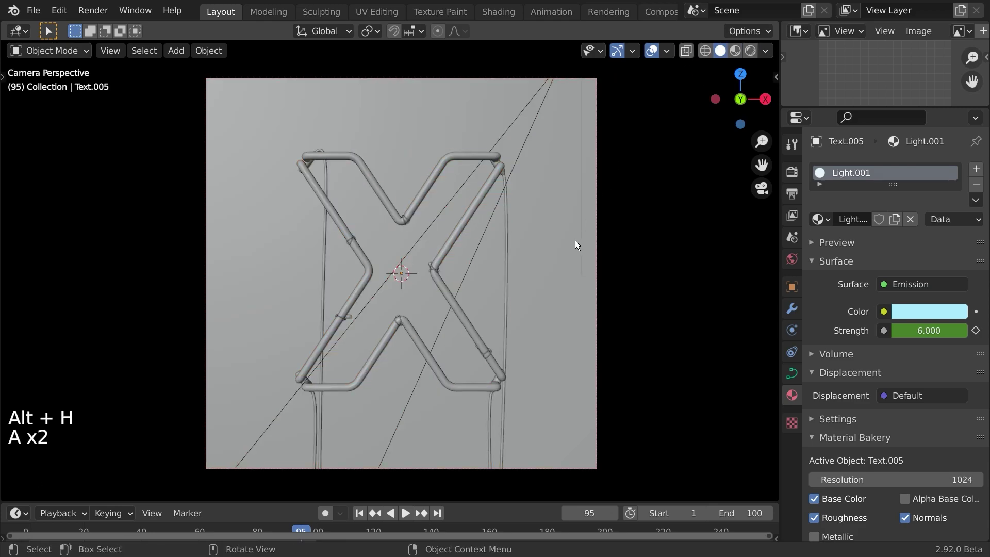
# Save the file, check the animation and the sign in the viewport, and switch to the Animation workspace
pyautogui.hotkey('ctrl', 's')
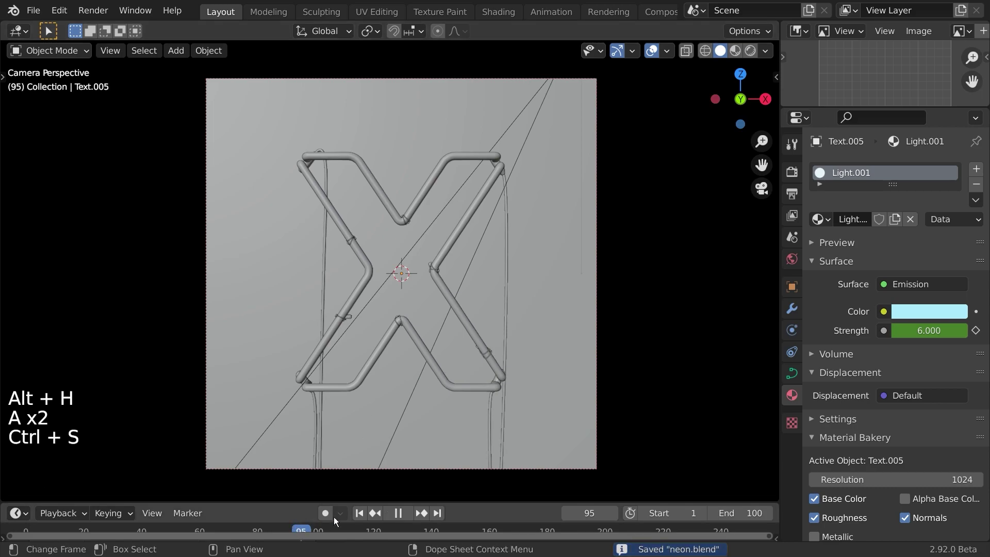
pyautogui.moveTo(322, 514); pyautogui.dragTo(322, 513)
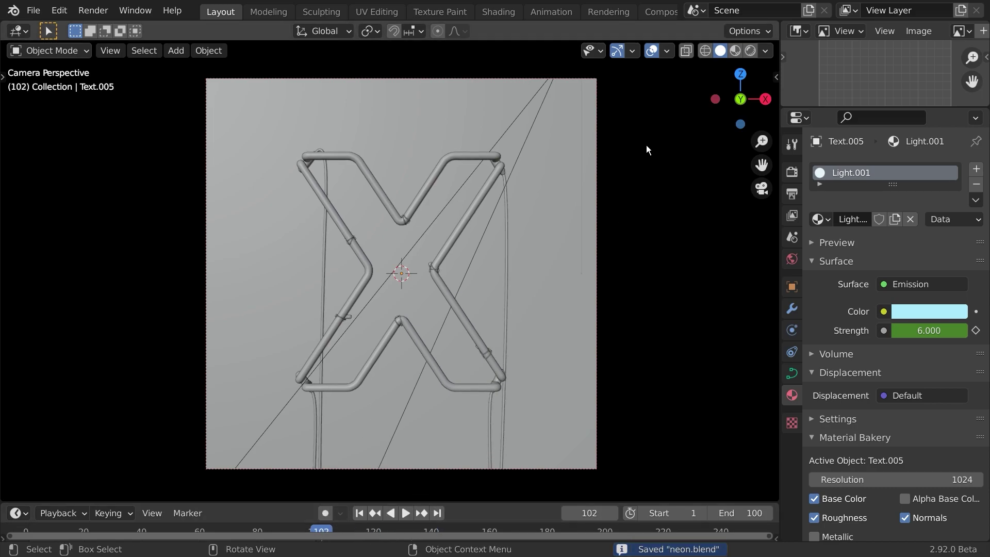
pyautogui.click(747, 54)
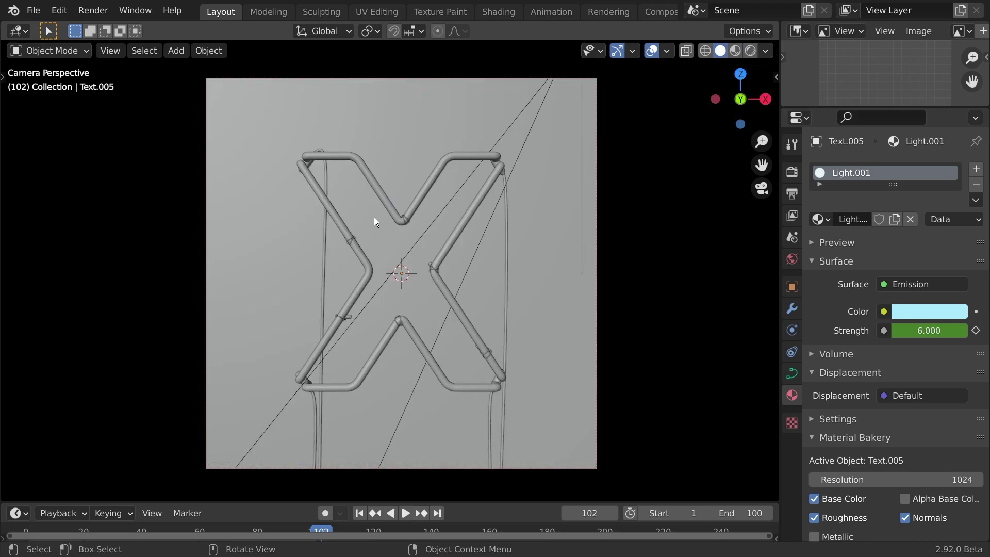
pyautogui.moveTo(374, 219); pyautogui.dragTo(407, 228, button='middle')
pyautogui.hotkey('ctrl', 's')
pyautogui.click(551, 11)
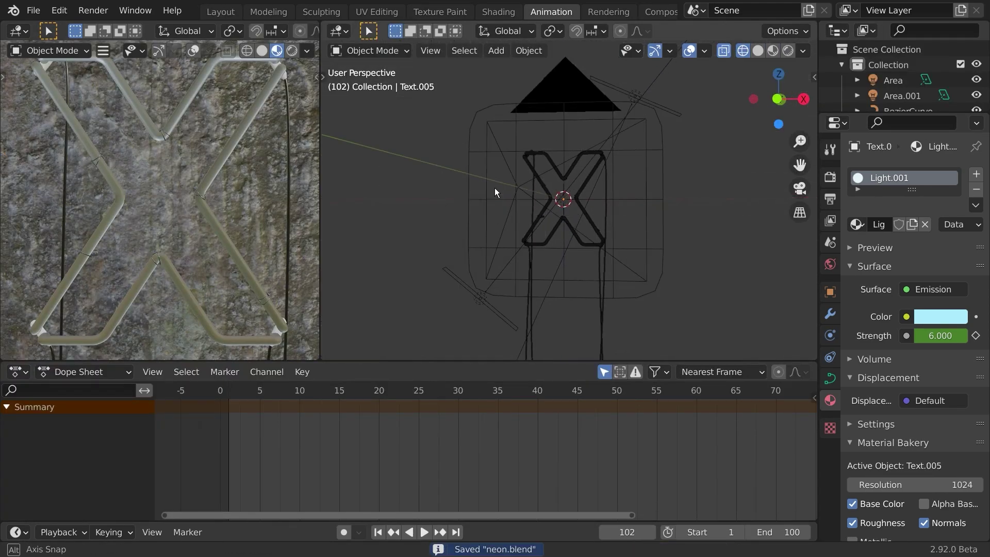
# At frame 1, shift the upper area light slightly toward the sign's centre in front view and insert a location keyframe
pyautogui.click(680, 87)
pyautogui.press('KP_1')
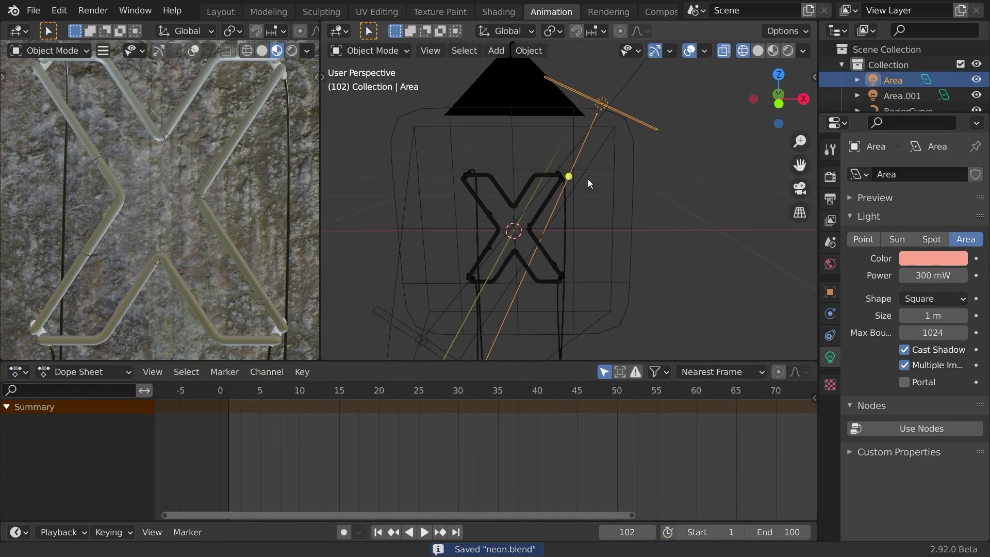
pyautogui.moveTo(609, 177)
pyautogui.keyDown('shift'); pyautogui.mouseDown(button='middle')
pyautogui.moveTo(602, 159)
pyautogui.moveTo(592, 181)
pyautogui.mouseUp(button='middle'); pyautogui.keyUp('shift')
pyautogui.click(229, 393)
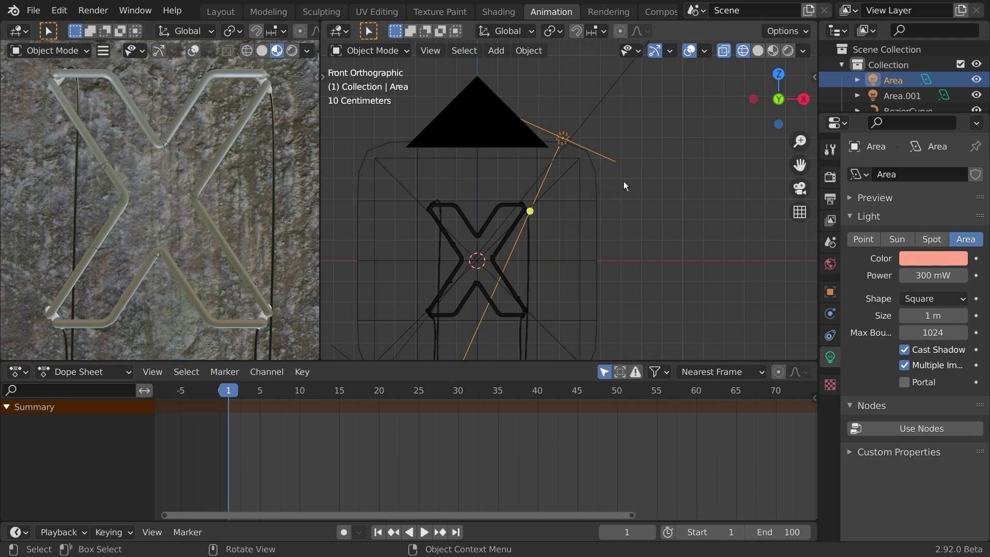
pyautogui.press('g')
pyautogui.click(581, 178)
pyautogui.press('i')
pyautogui.click(564, 181)
pyautogui.press('space')
pyautogui.press('space')
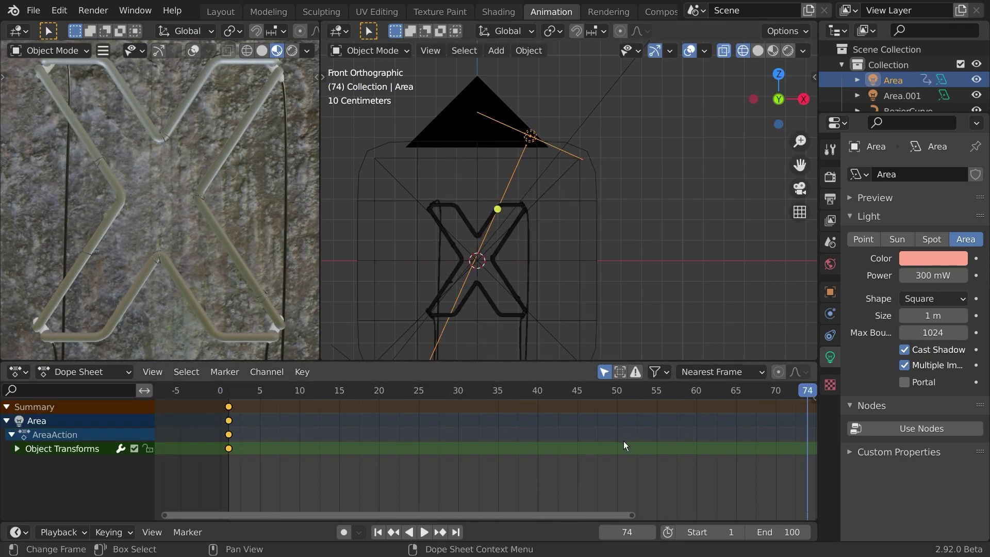
# At frame 100, move the upper area light outward along X, insert a location keyframe and play back the motion
pyautogui.moveTo(632, 516); pyautogui.dragTo(803, 488)
pyautogui.moveTo(714, 384); pyautogui.dragTo(804, 395)
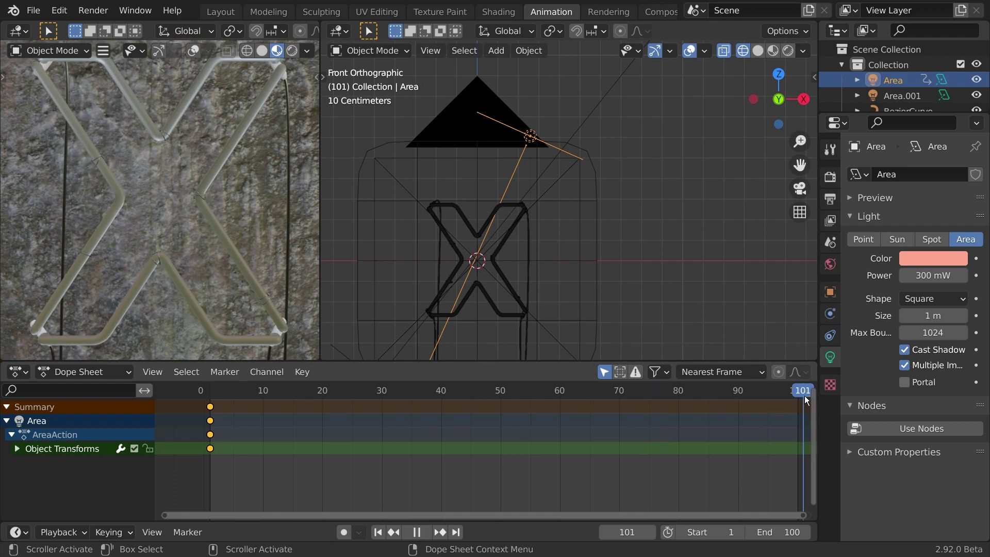
pyautogui.scroll(1, 569, 202)
pyautogui.scroll(-1, 540, 178)
pyautogui.press('g')
pyautogui.press('x')
pyautogui.click(594, 173)
pyautogui.press('i')
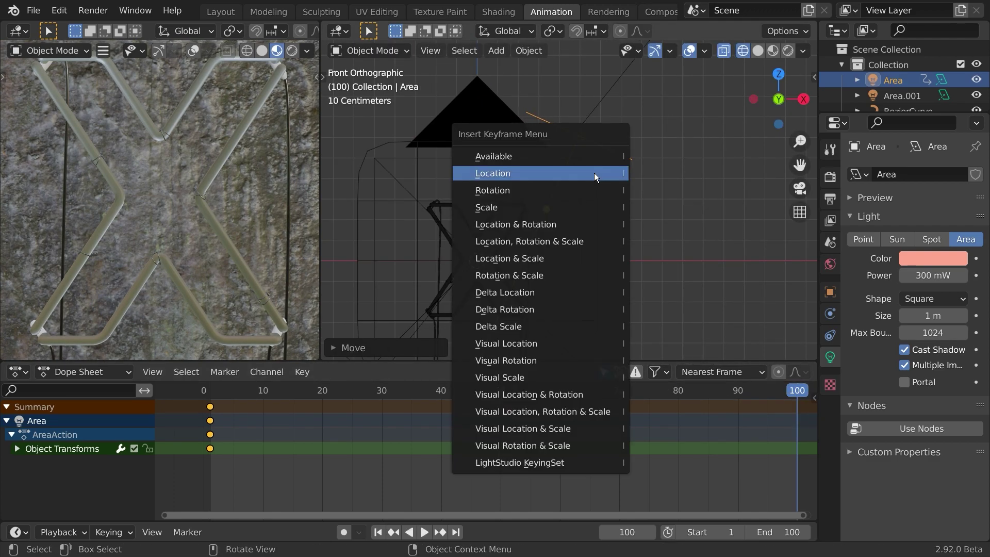
pyautogui.click(565, 170)
pyautogui.press('space')
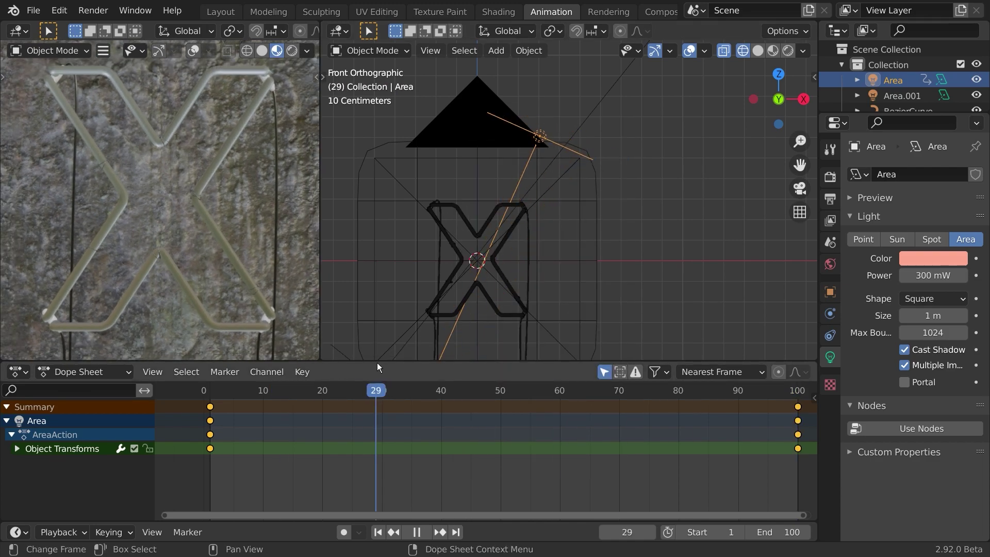
pyautogui.press('space')
# Select the lower area light Area.001, move it outward along X at frame 1 and insert a location keyframe
pyautogui.keyDown('shift'); pyautogui.moveTo(493, 262); pyautogui.dragTo(508, 189, button='middle'); pyautogui.keyUp('shift')
pyautogui.click(389, 311)
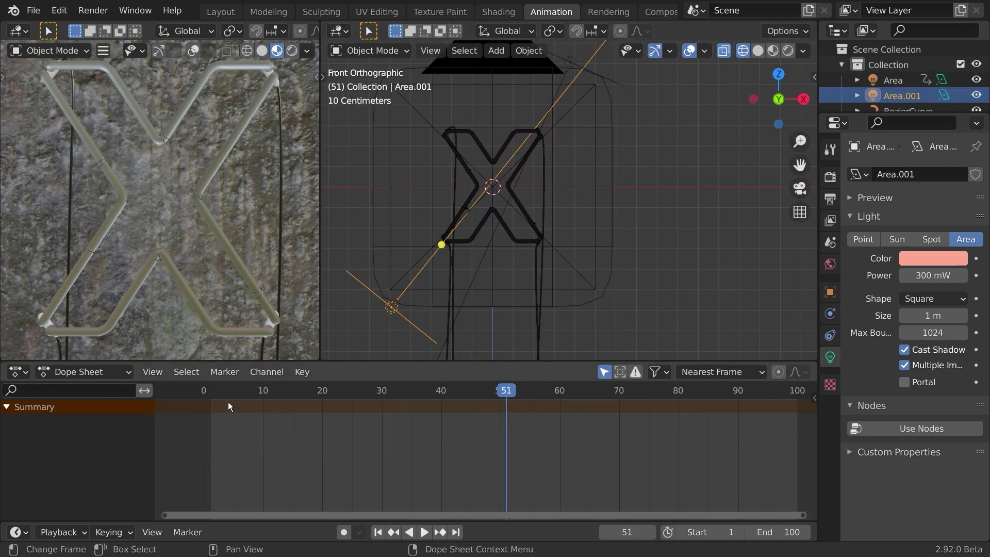
pyautogui.moveTo(221, 396); pyautogui.dragTo(211, 396)
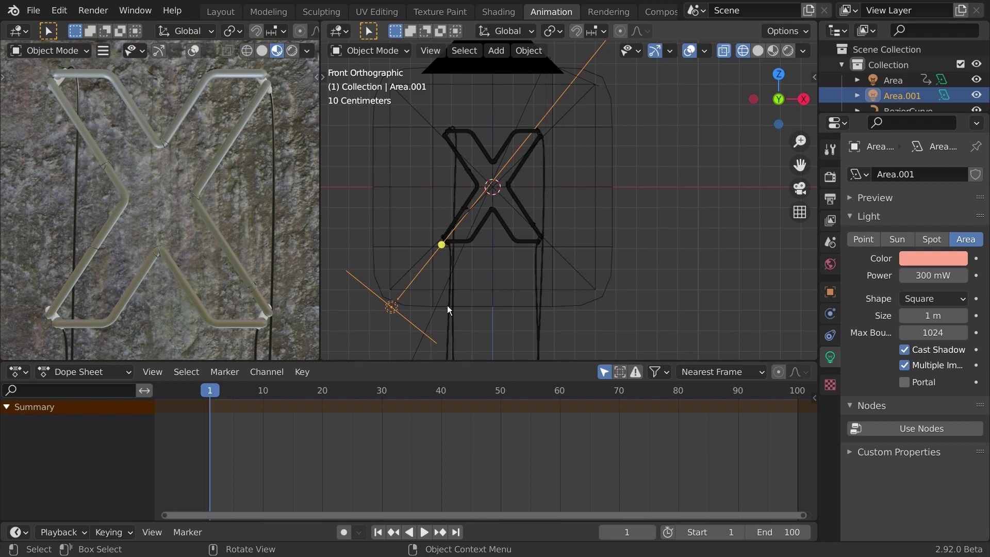
pyautogui.press('h')
pyautogui.hotkey('alt', 'h')
pyautogui.press('g')
pyautogui.press('x')
pyautogui.click(428, 311)
pyautogui.press('i')
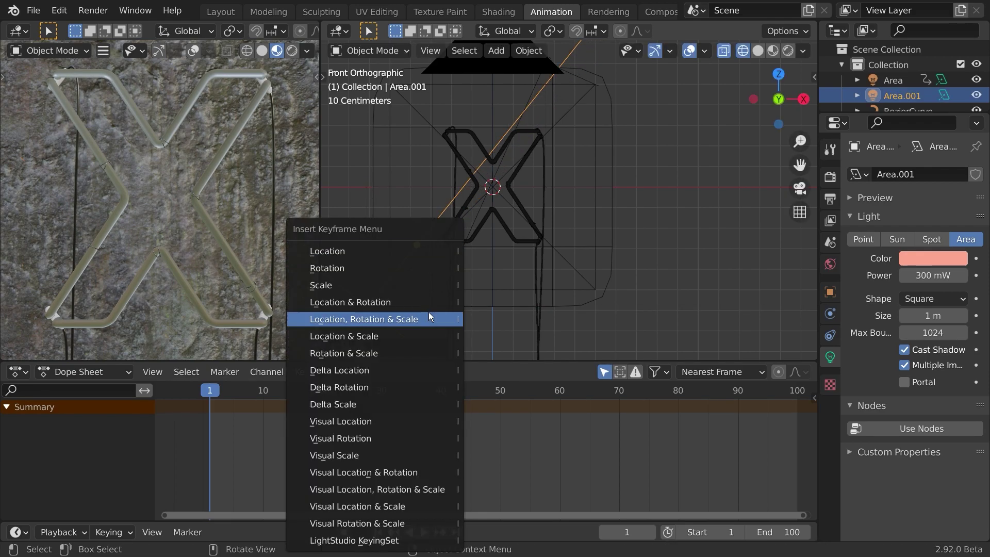
pyautogui.click(364, 250)
# At frame 100, move the lower area light inward along X and insert a location keyframe
pyautogui.moveTo(704, 393); pyautogui.dragTo(797, 393)
pyautogui.press('g')
pyautogui.press('x')
pyautogui.click(468, 320)
pyautogui.press('i')
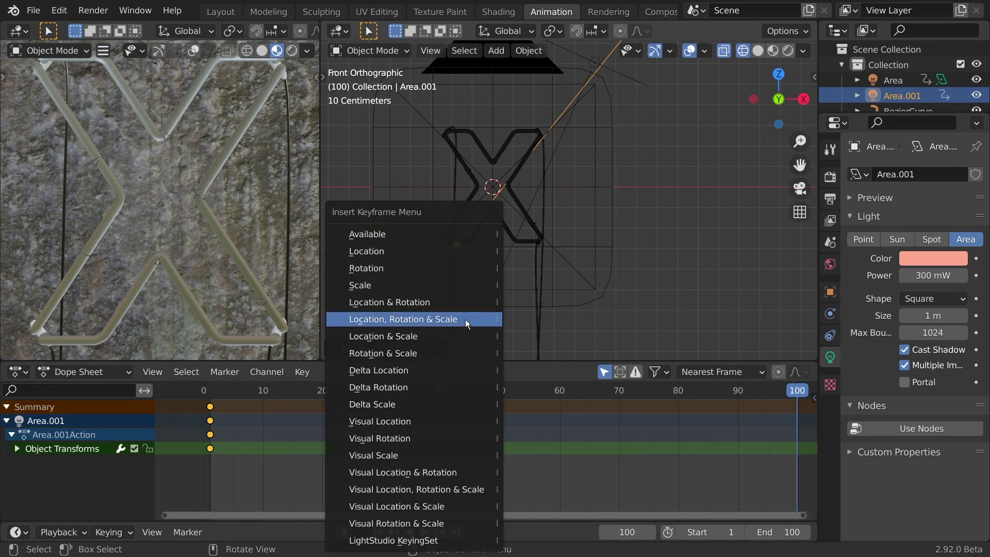
pyautogui.click(399, 247)
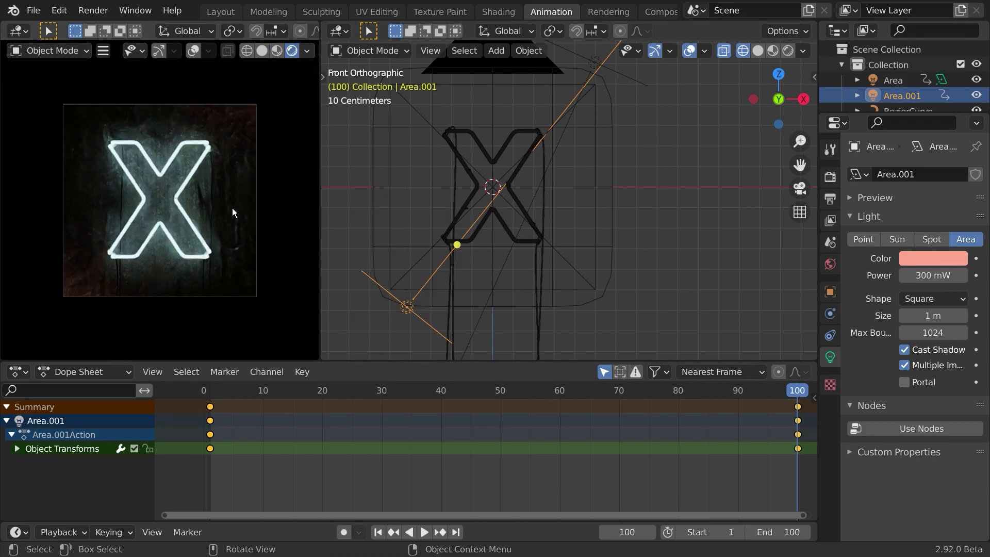
# Return the camera view to solid shading, play back the light motion and save the file
pyautogui.click(261, 50)
pyautogui.press('space')
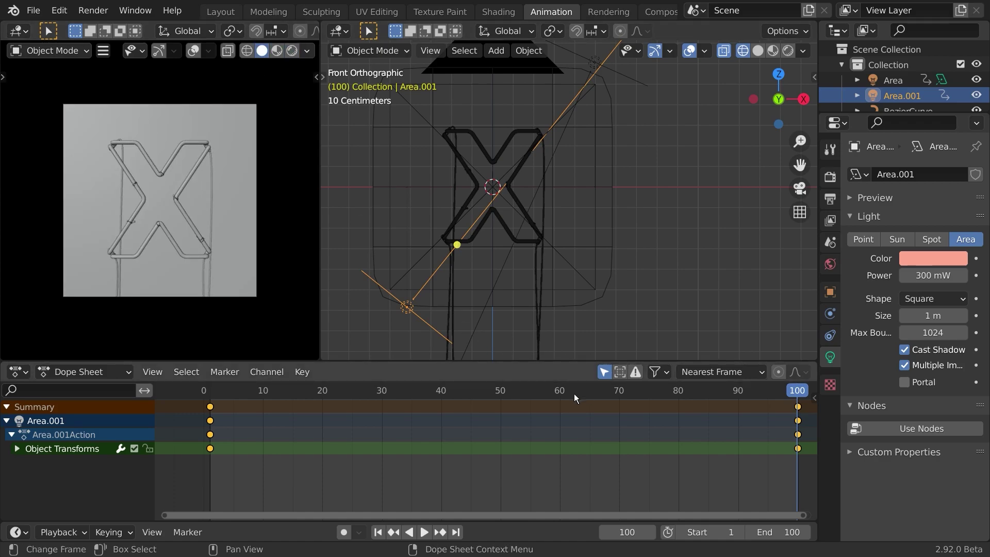
pyautogui.press('space')
pyautogui.hotkey('ctrl', 's')
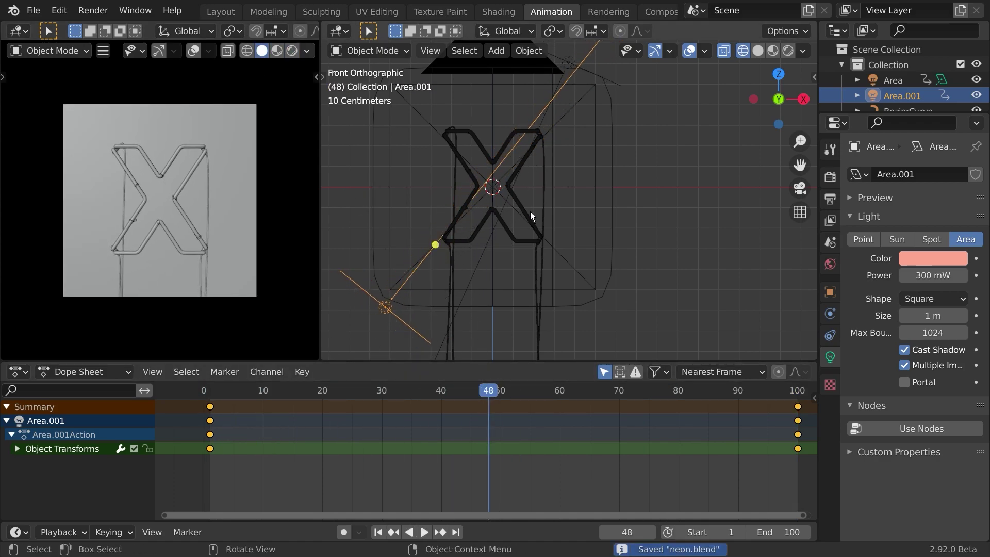
# Clear the selection, preview the camera view in rendered shading at frame 49 and return to solid shading
pyautogui.hotkey('alt', 'a')
pyautogui.press('space')
pyautogui.moveTo(490, 393); pyautogui.dragTo(494, 391)
pyautogui.click(292, 51)
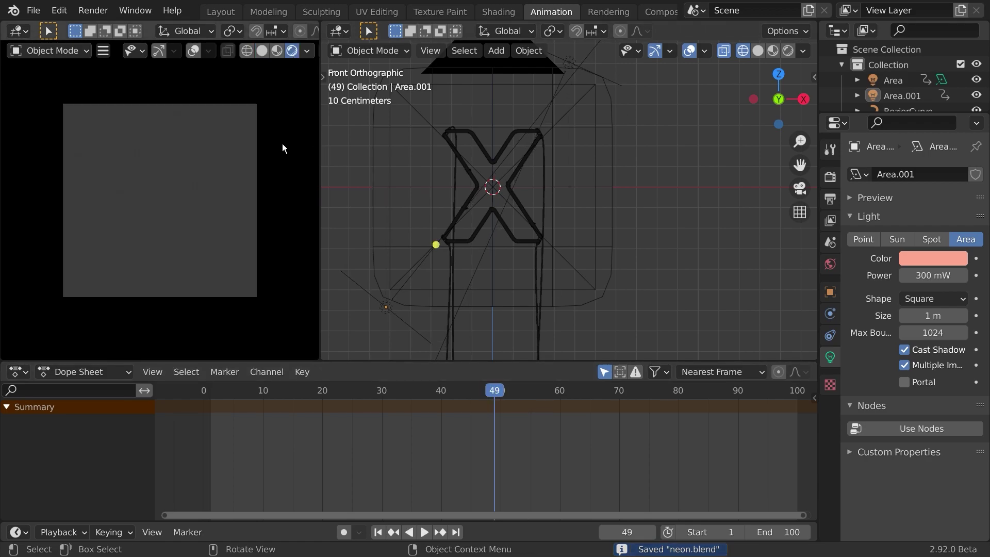
pyautogui.click(263, 51)
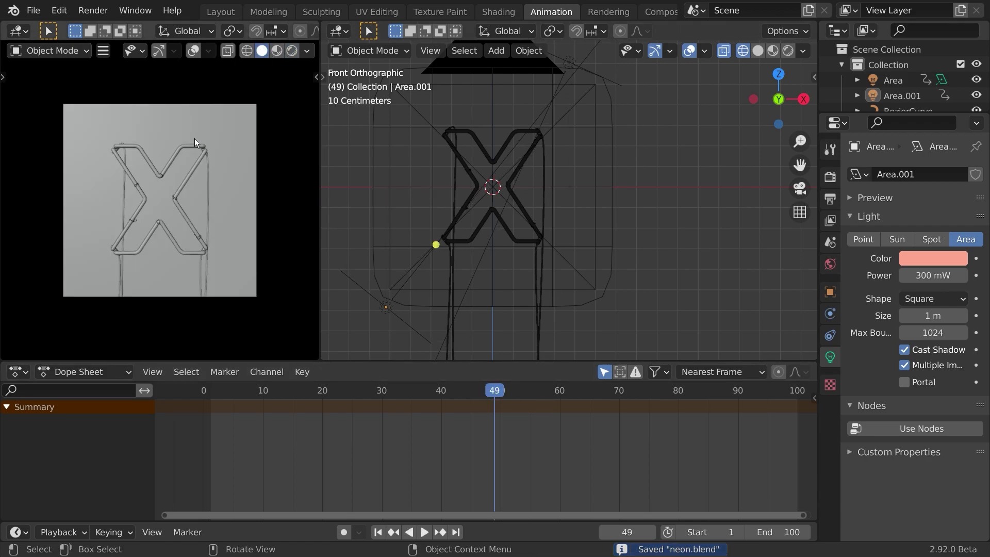
# Check the render sampling and denoising settings, and save the file
pyautogui.click(830, 149)
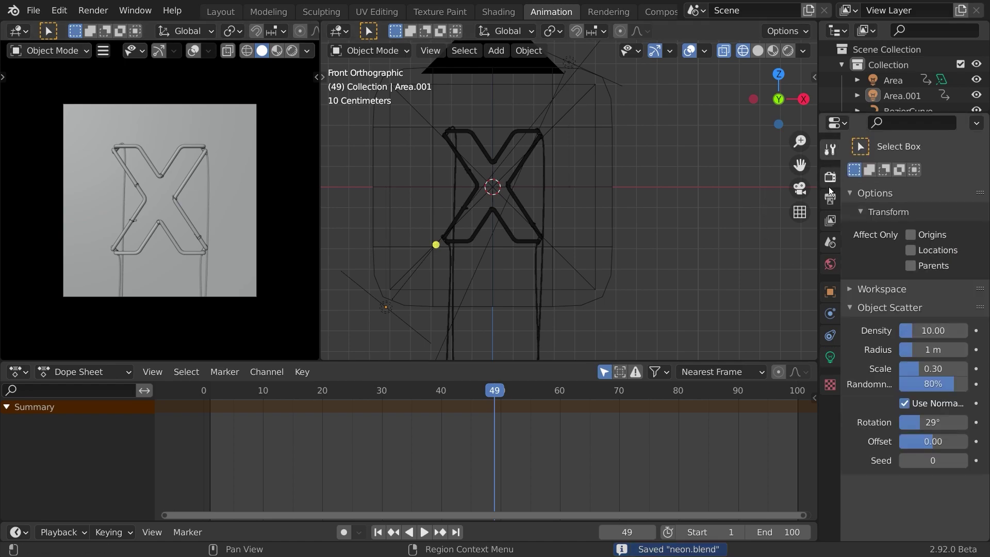
pyautogui.click(830, 177)
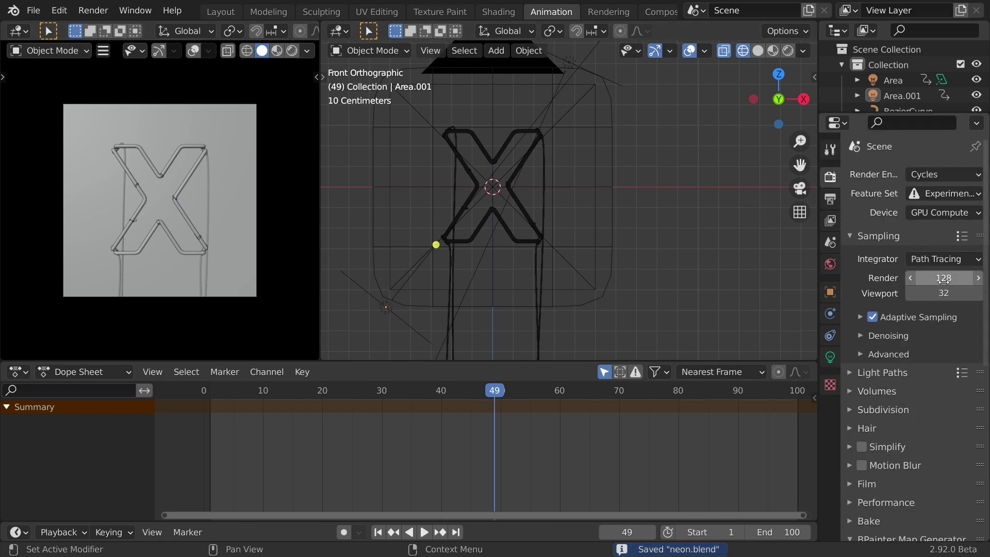
pyautogui.scroll(-2, 928, 327)
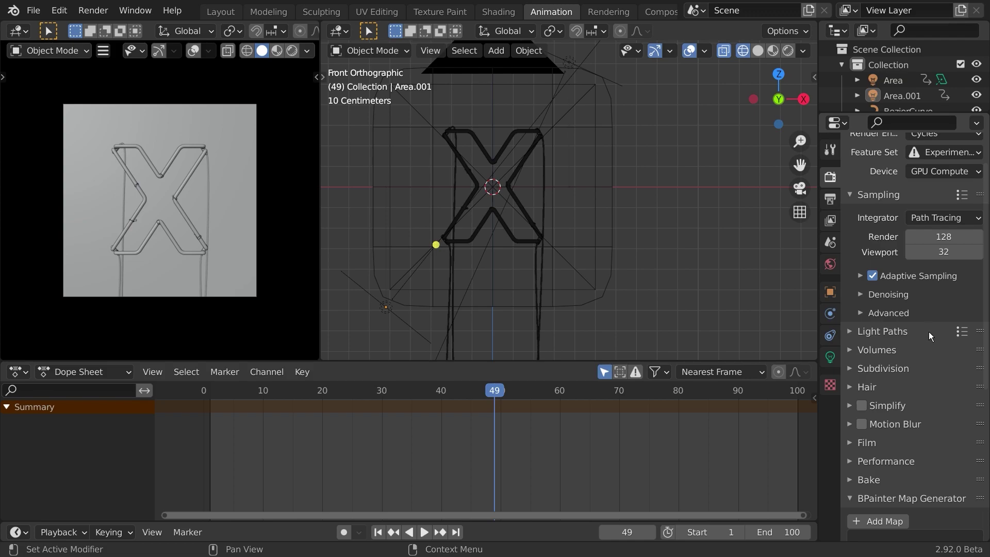
pyautogui.click(907, 280)
pyautogui.click(908, 273)
pyautogui.click(892, 291)
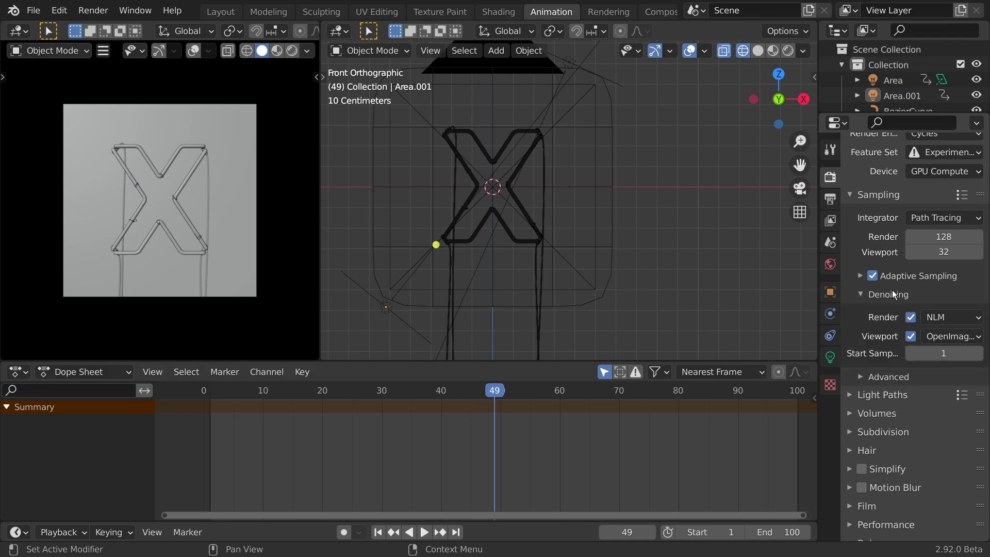
pyautogui.click(889, 294)
pyautogui.hotkey('ctrl', 's')
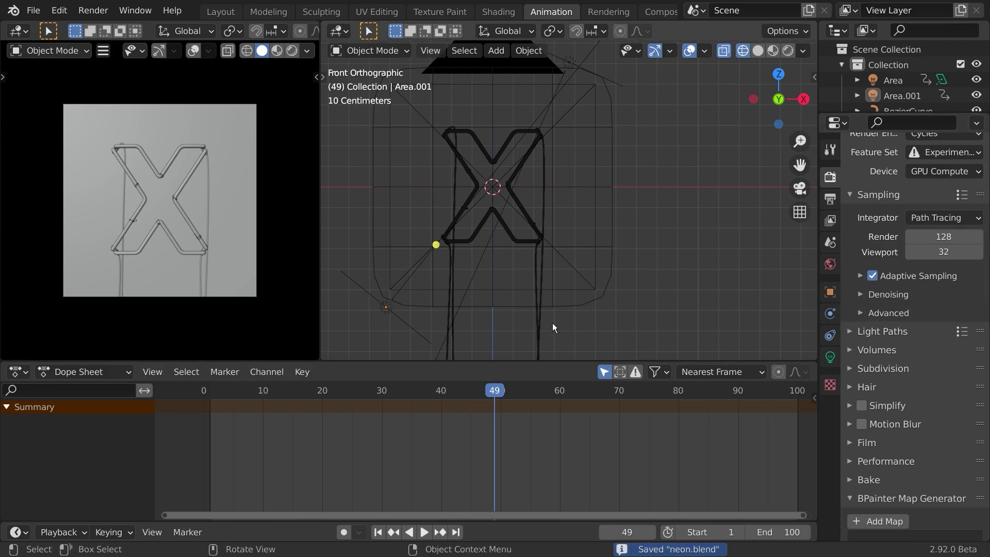
# Render frame 49, inspect the tube ends and joints of the X up close, and close the render
pyautogui.press('F12')
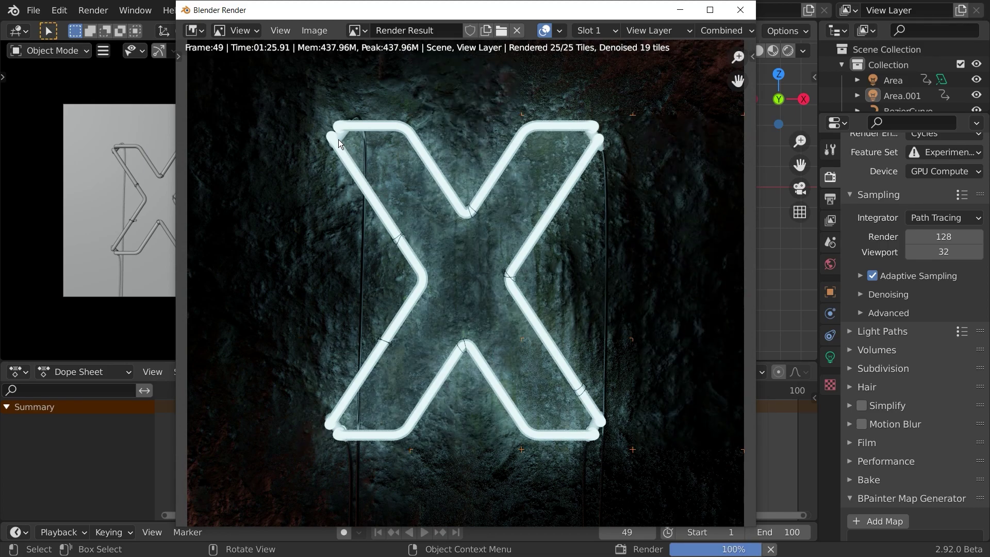
pyautogui.scroll(3, 339, 140)
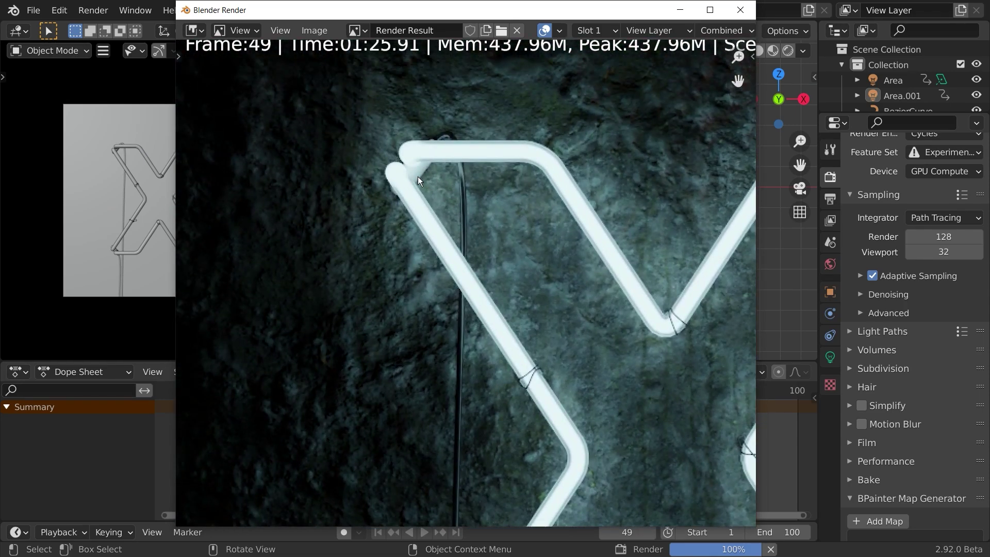
pyautogui.moveTo(535, 392); pyautogui.dragTo(476, 330, button='middle')
pyautogui.scroll(-1, 530, 385)
pyautogui.scroll(3, 434, 331)
pyautogui.scroll(-3, 404, 333)
pyautogui.scroll(1, 500, 371)
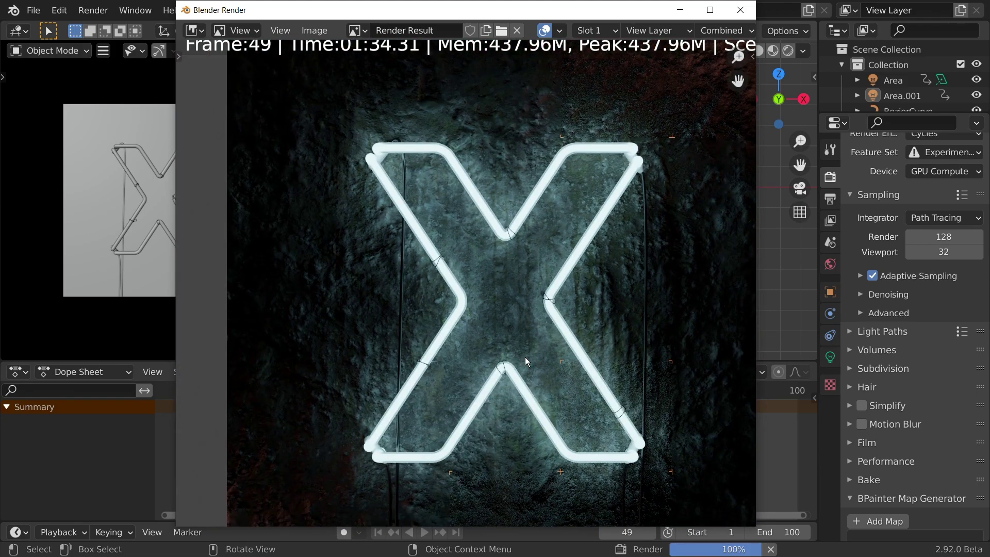
pyautogui.moveTo(490, 376); pyautogui.dragTo(464, 372, button='middle')
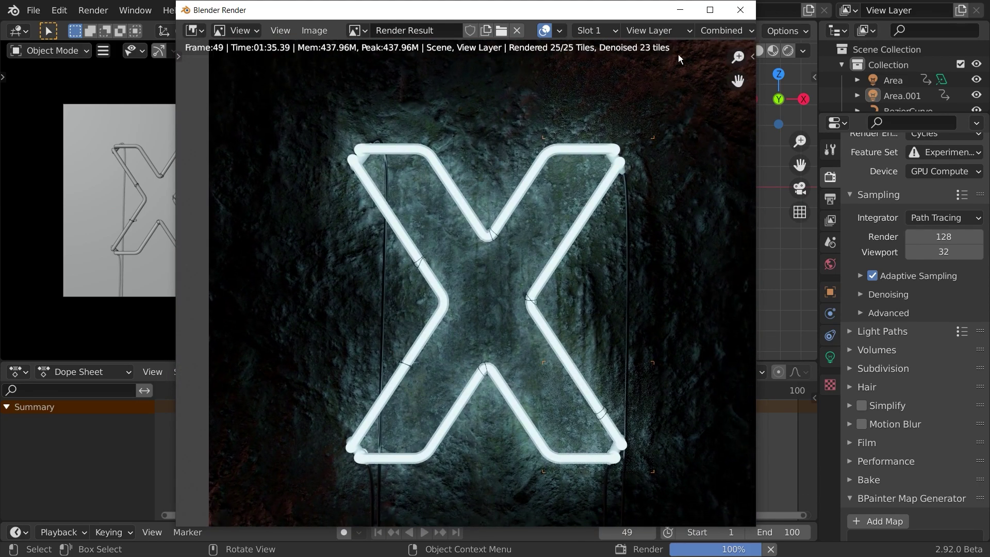
pyautogui.click(741, 10)
# Select the end cap Circle.003 at the X's upper-left corner and open its material settings
pyautogui.scroll(5, 193, 145)
pyautogui.keyDown('shift'); pyautogui.moveTo(199, 124); pyautogui.dragTo(239, 210, button='middle'); pyautogui.keyUp('shift')
pyautogui.click(63, 98)
pyautogui.click(63, 98)
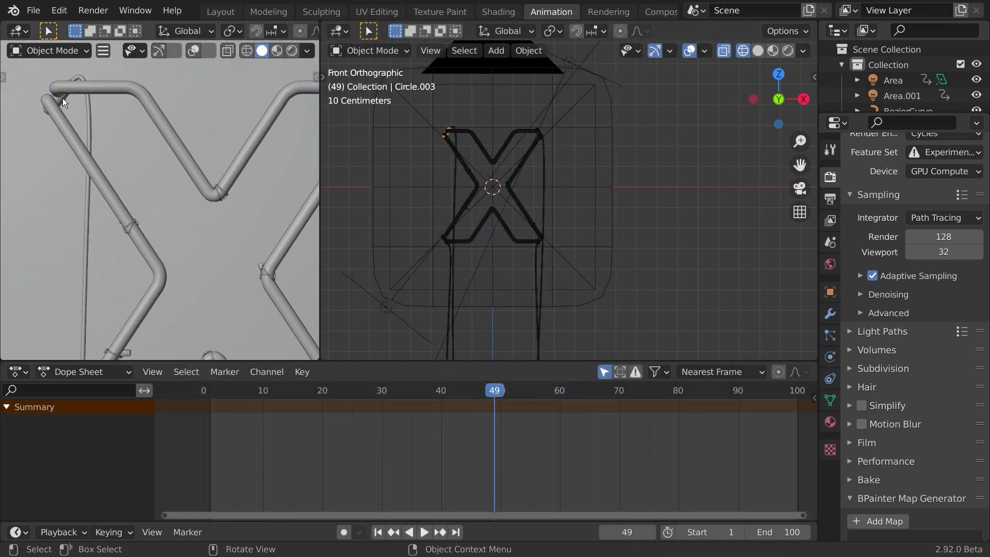
pyautogui.scroll(4, 457, 138)
pyautogui.keyDown('shift'); pyautogui.moveTo(363, 82); pyautogui.dragTo(570, 251, button='middle'); pyautogui.keyUp('shift')
pyautogui.scroll(1, 570, 251)
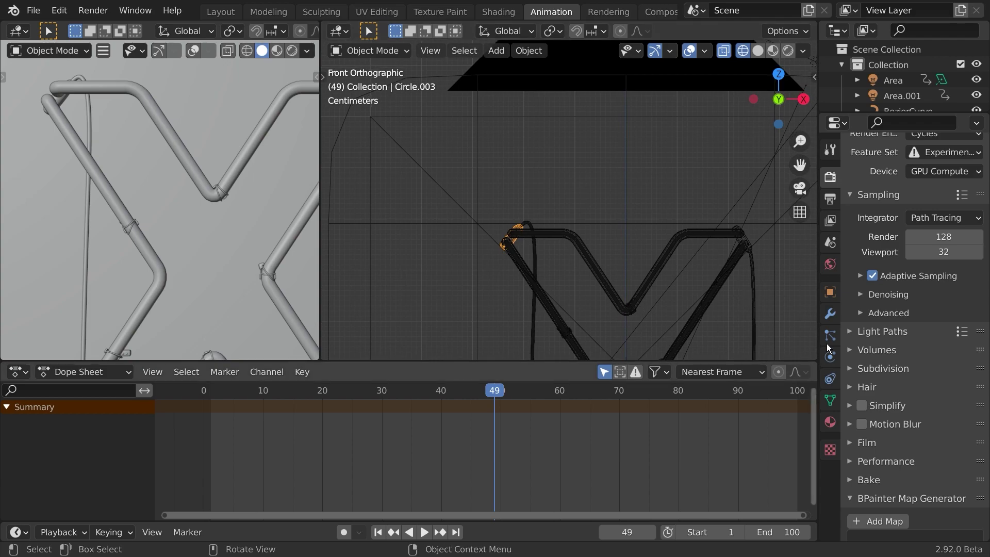
pyautogui.click(830, 423)
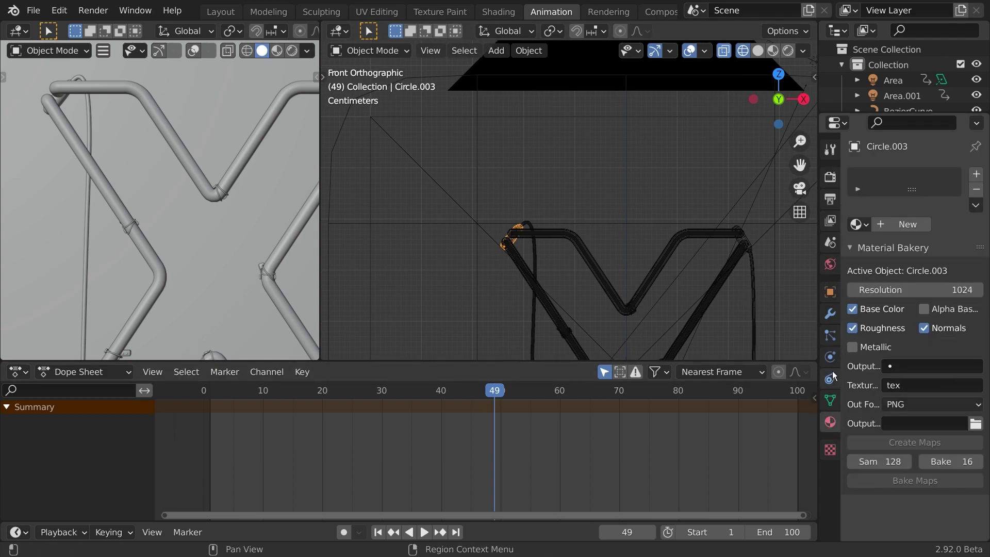
# Reselect the upper-left end cap and examine it up close from an angled view
pyautogui.click(63, 101)
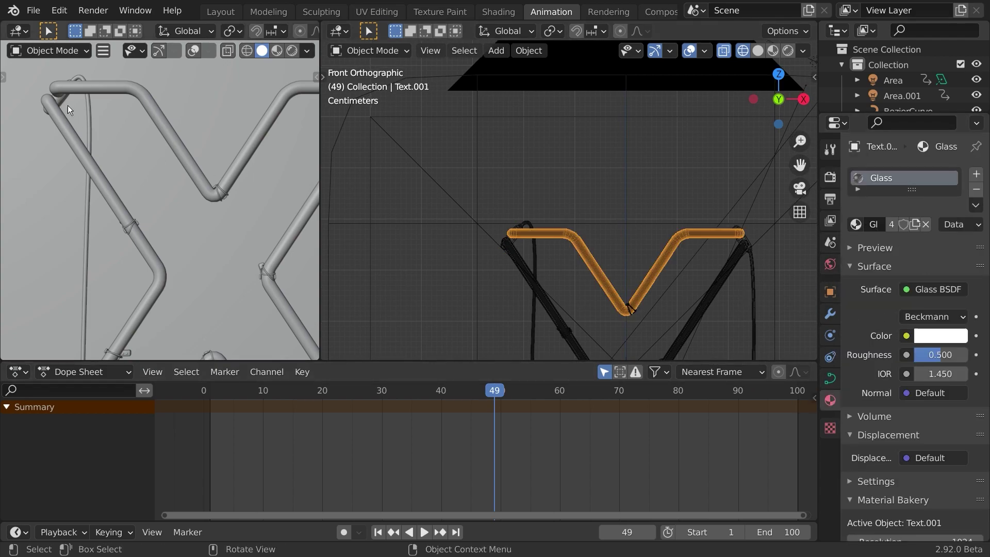
pyautogui.click(512, 244)
pyautogui.click(511, 245)
pyautogui.click(513, 246)
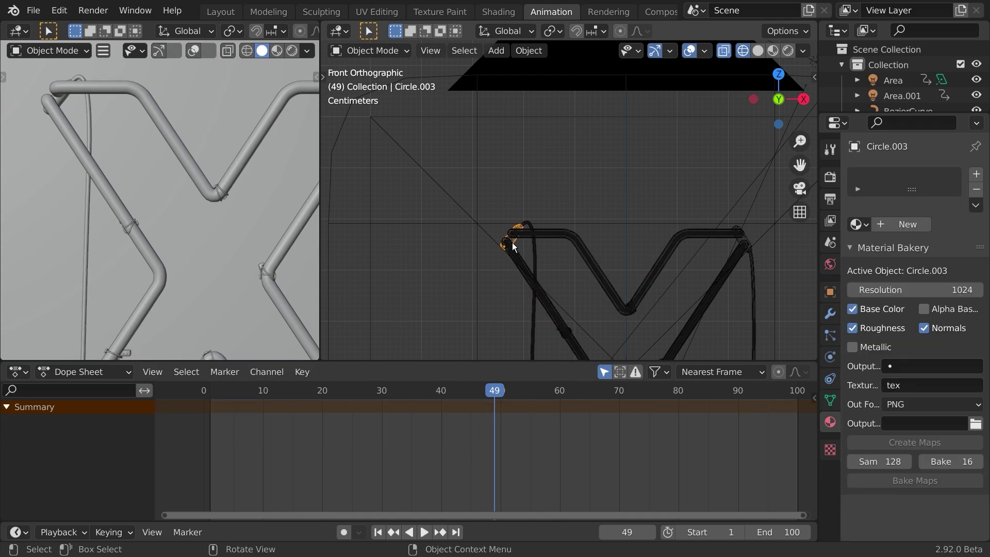
pyautogui.moveTo(525, 269); pyautogui.dragTo(611, 254, button='middle')
pyautogui.scroll(5, 491, 265)
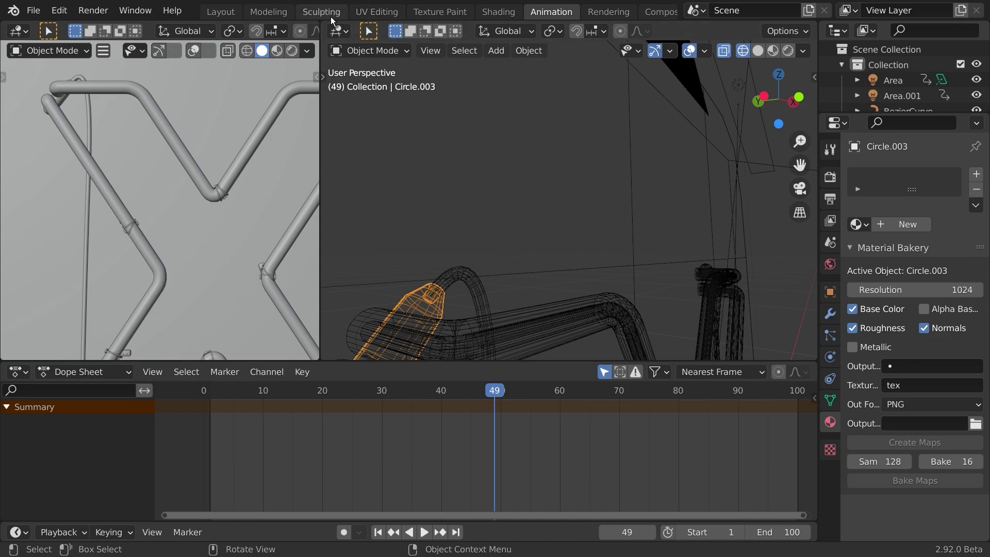
# In the Shading workspace, assign the existing Wire material to the end cap at the X's lower-left corner
pyautogui.click(498, 12)
pyautogui.moveTo(483, 240)
pyautogui.mouseDown(button='middle')
pyautogui.moveTo(441, 219)
pyautogui.moveTo(422, 254)
pyautogui.mouseUp(button='middle')
pyautogui.click(423, 255)
pyautogui.click(432, 265)
pyautogui.click(432, 268)
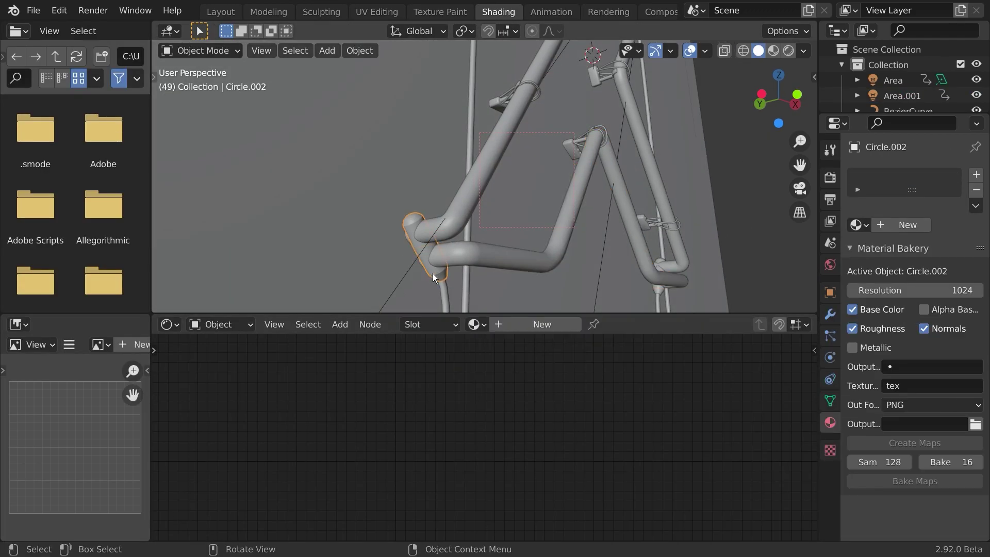
pyautogui.scroll(-6, 465, 258)
pyautogui.moveTo(487, 248); pyautogui.dragTo(484, 187, button='middle')
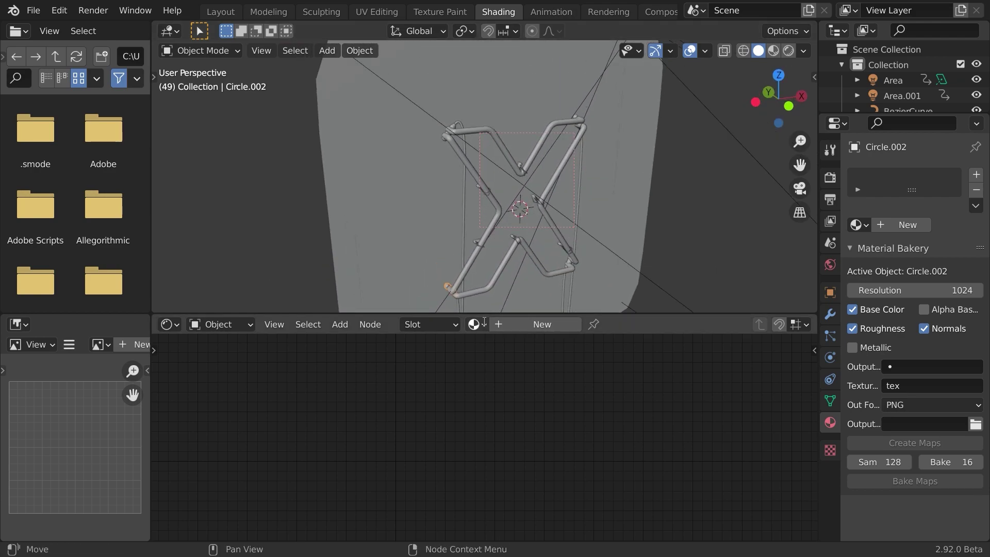
pyautogui.click(478, 325)
pyautogui.press('Down')
pyautogui.press('Down')
pyautogui.press('Down')
pyautogui.press('Down')
pyautogui.press('Down')
pyautogui.press('Down')
pyautogui.press('Down')
pyautogui.press('Down')
pyautogui.press('Up')
pyautogui.press('Up')
pyautogui.press('Up')
pyautogui.press('Up')
pyautogui.press('Up')
pyautogui.press('Up')
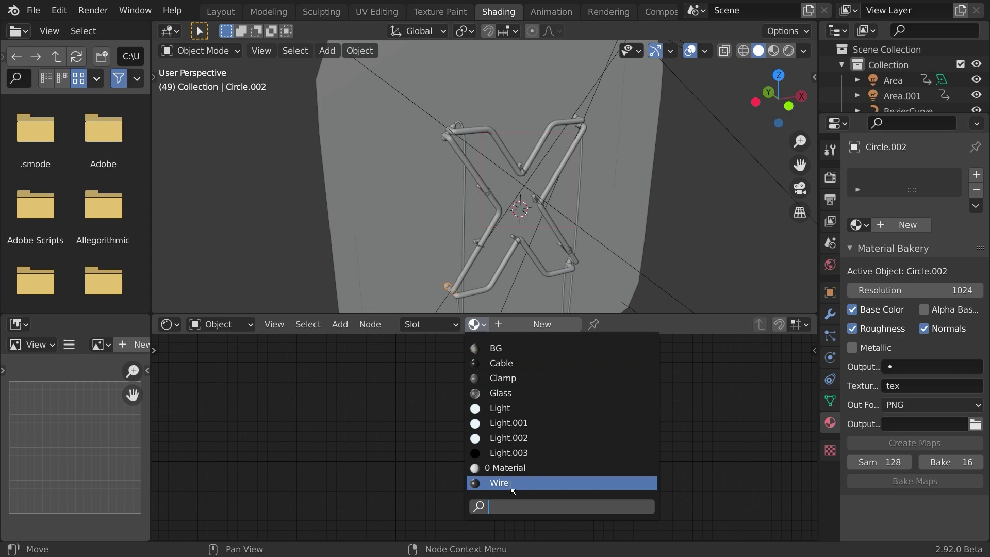
pyautogui.click(514, 485)
# Assign the Wire material to the end cap at the X's lower-right corner
pyautogui.scroll(8, 566, 294)
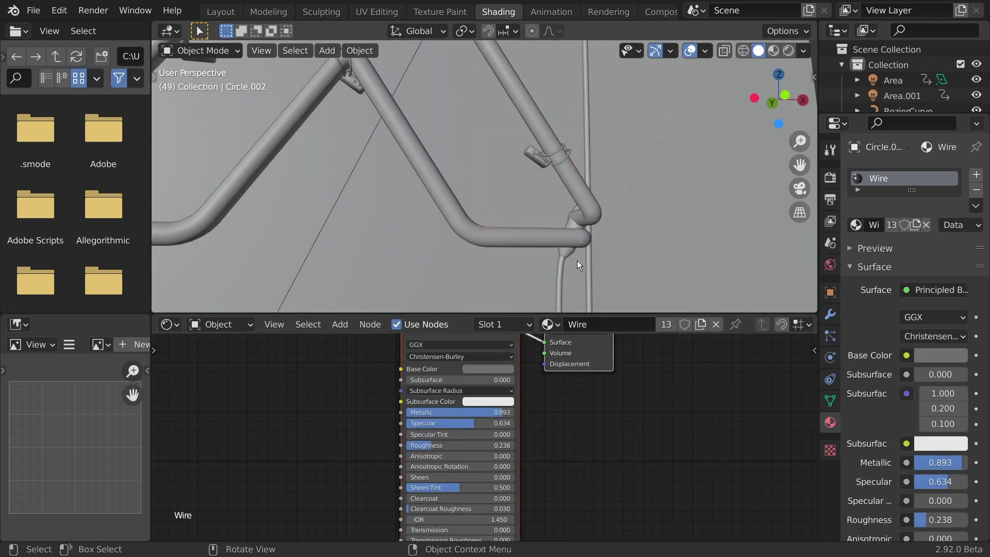
pyautogui.click(570, 251)
pyautogui.click(474, 324)
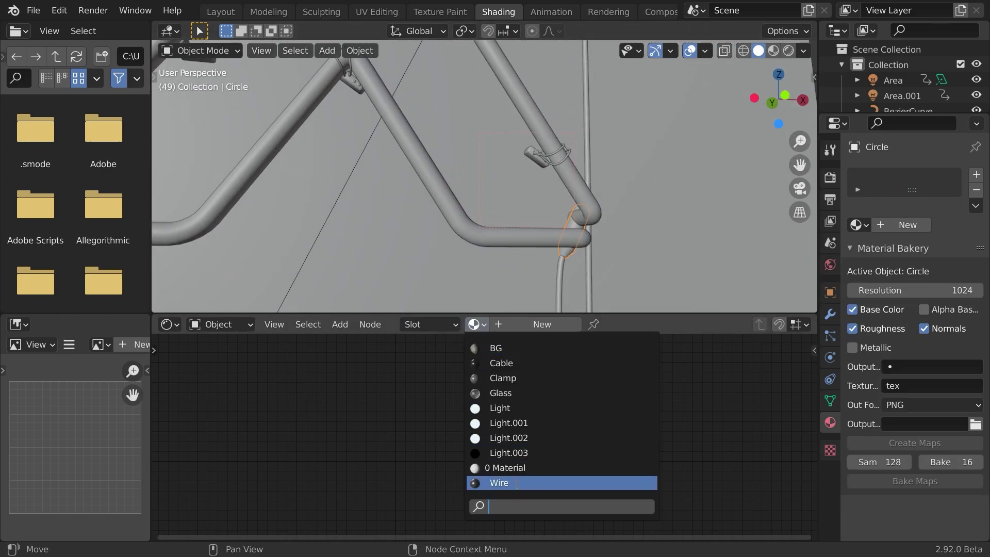
pyautogui.click(517, 483)
# Assign the Wire material to the end cap at the X's upper-right corner
pyautogui.scroll(-4, 497, 100)
pyautogui.keyDown('shift'); pyautogui.moveTo(517, 108); pyautogui.dragTo(516, 241, button='middle'); pyautogui.keyUp('shift')
pyautogui.scroll(6, 521, 102)
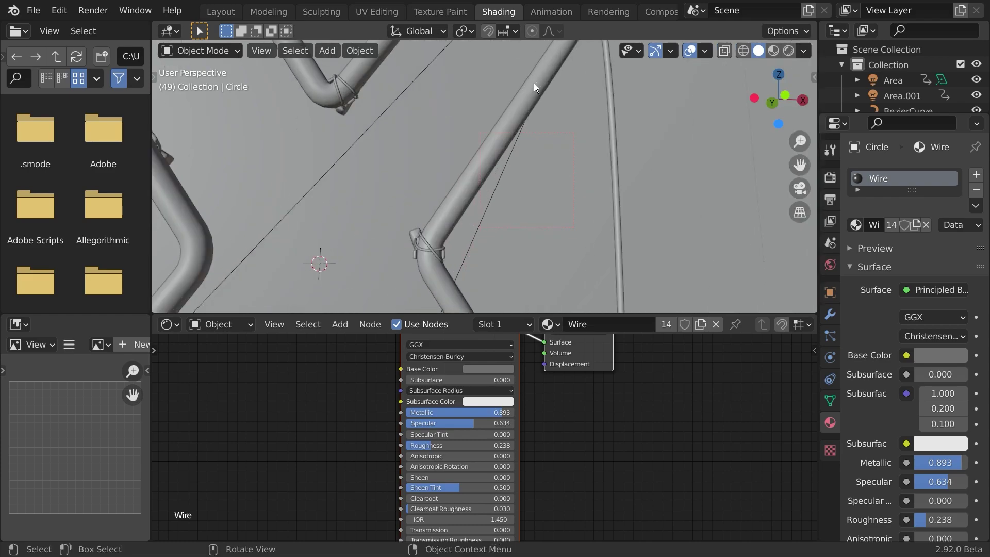
pyautogui.scroll(-4, 532, 88)
pyautogui.click(552, 160)
pyautogui.click(474, 324)
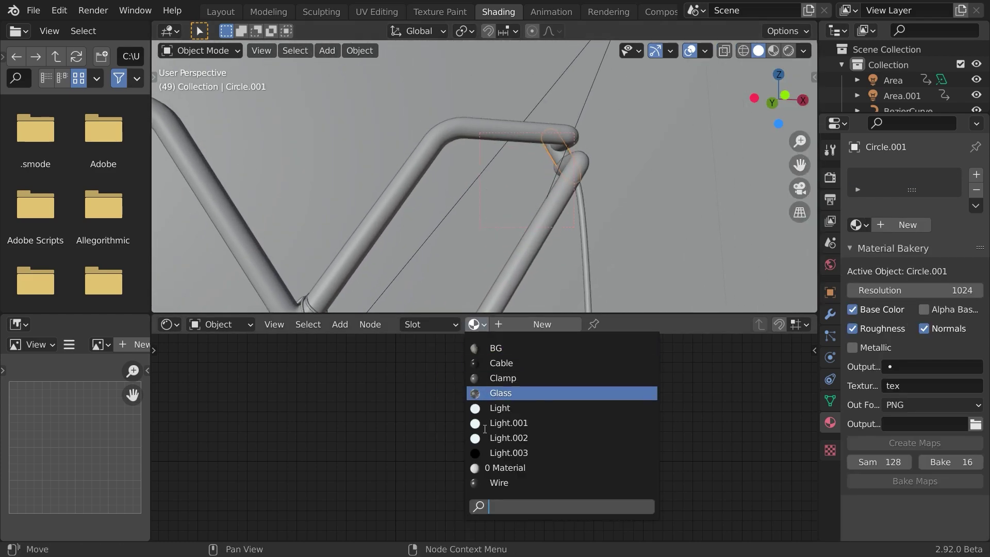
pyautogui.click(497, 483)
# Assign the Wire material to the end cap at the X's upper-left corner
pyautogui.keyDown('shift'); pyautogui.moveTo(446, 231); pyautogui.dragTo(815, 241, button='middle'); pyautogui.keyUp('shift')
pyautogui.click(382, 163)
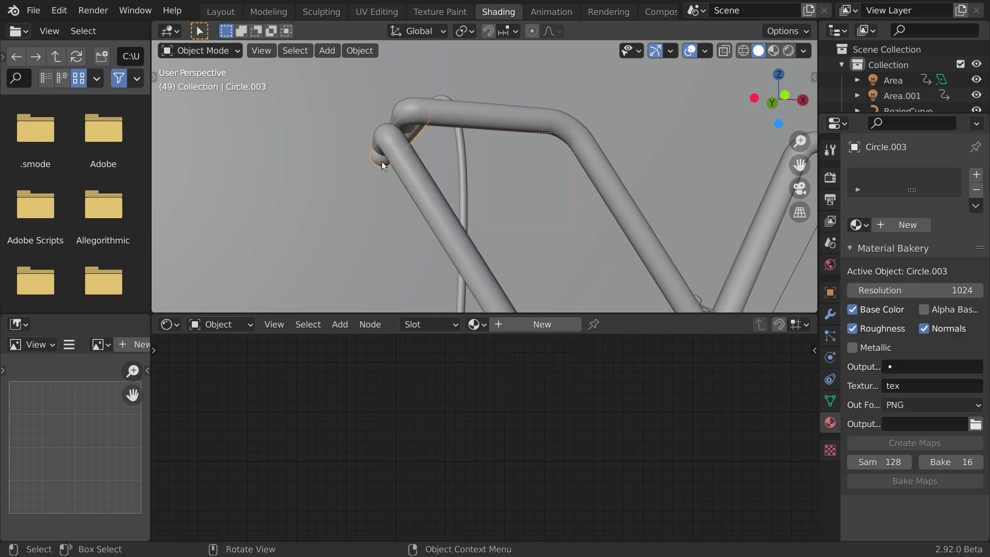
pyautogui.click(474, 324)
pyautogui.click(495, 506)
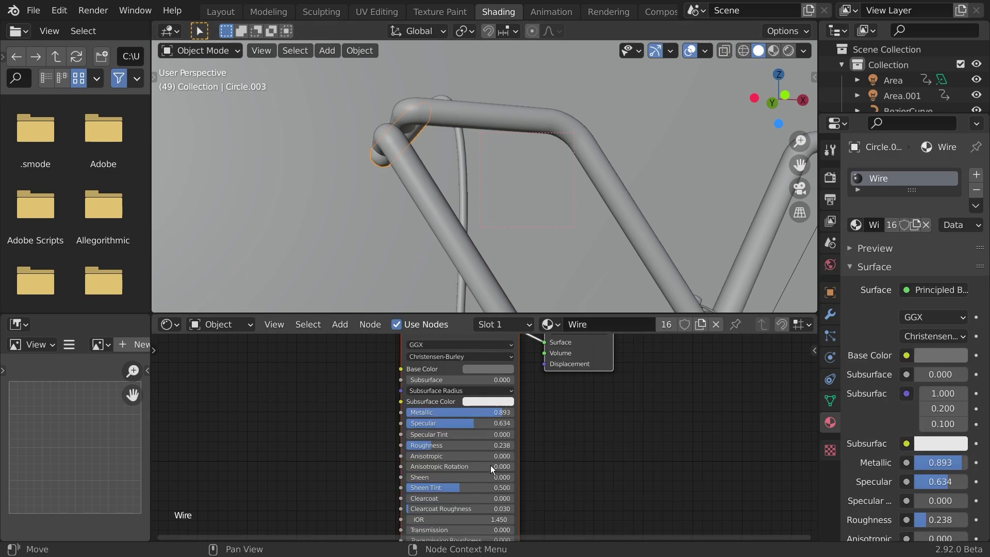
# Select the hanging cable at the X's upper left and raise its Cable material's roughness to 0.327
pyautogui.click(463, 193)
pyautogui.moveTo(538, 490); pyautogui.dragTo(595, 430, button='middle')
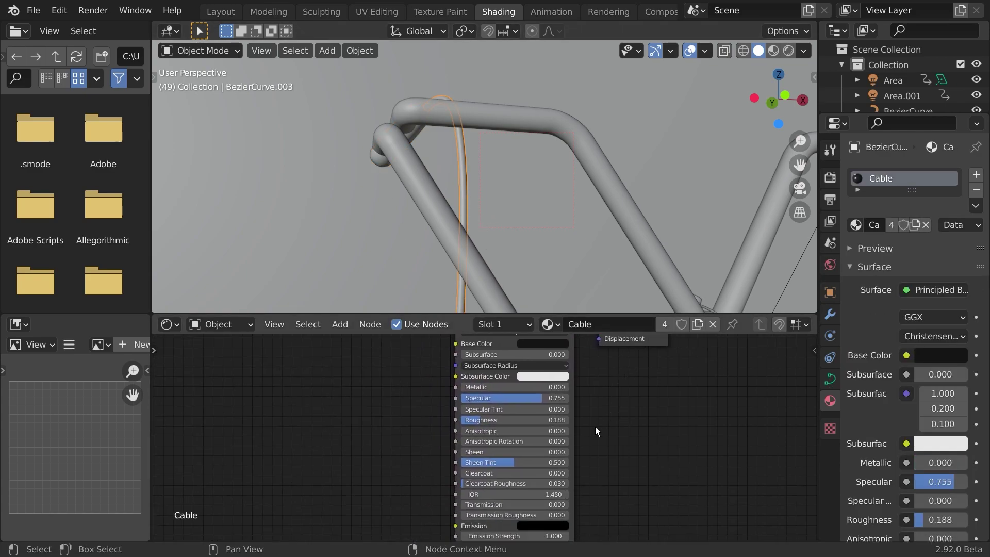
pyautogui.moveTo(485, 421); pyautogui.dragTo(494, 421)
pyautogui.press('KP_1')
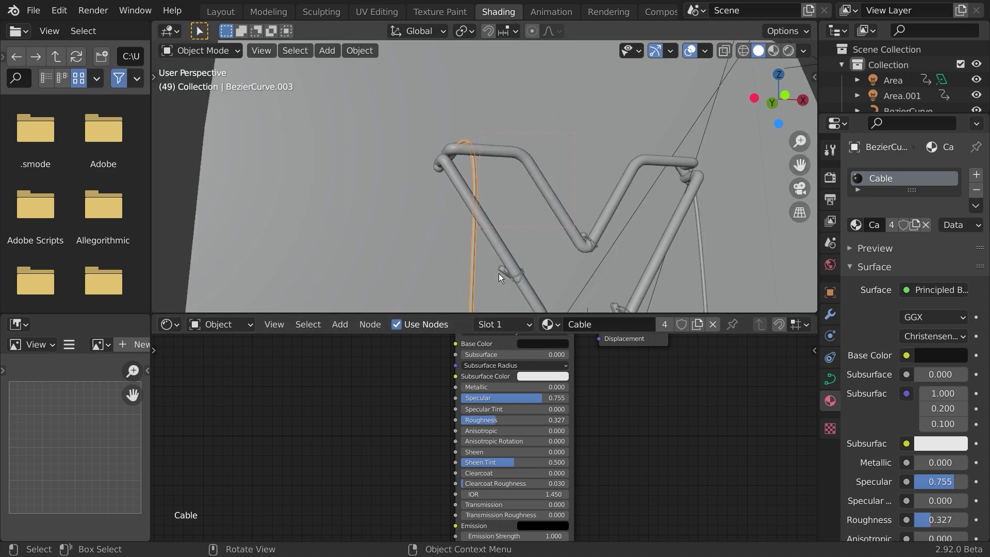
# Select the clamp on the X's upper-left arm and bring it into close view in the Layout workspace
pyautogui.moveTo(448, 215); pyautogui.dragTo(470, 202, button='middle')
pyautogui.moveTo(422, 145)
pyautogui.mouseDown(button='middle')
pyautogui.moveTo(427, 184)
pyautogui.moveTo(501, 114)
pyautogui.moveTo(428, 104)
pyautogui.mouseUp(button='middle')
pyautogui.click(417, 200)
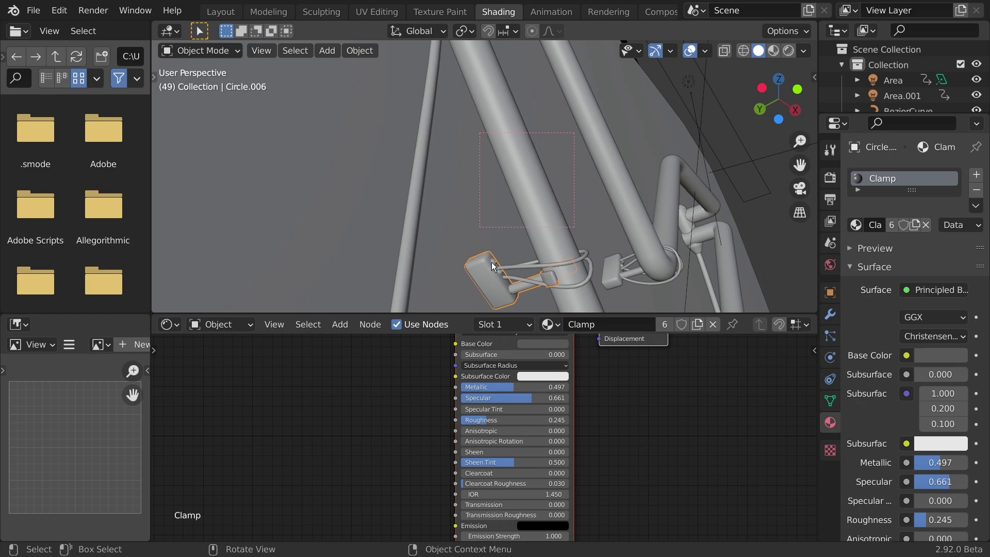
pyautogui.click(220, 11)
pyautogui.moveTo(336, 267); pyautogui.dragTo(387, 227, button='middle')
pyautogui.keyDown('shift'); pyautogui.moveTo(450, 161); pyautogui.dragTo(388, 184, button='middle'); pyautogui.keyUp('shift')
pyautogui.scroll(4, 392, 181)
pyautogui.moveTo(404, 138); pyautogui.dragTo(400, 158, button='middle')
pyautogui.press('Tab')
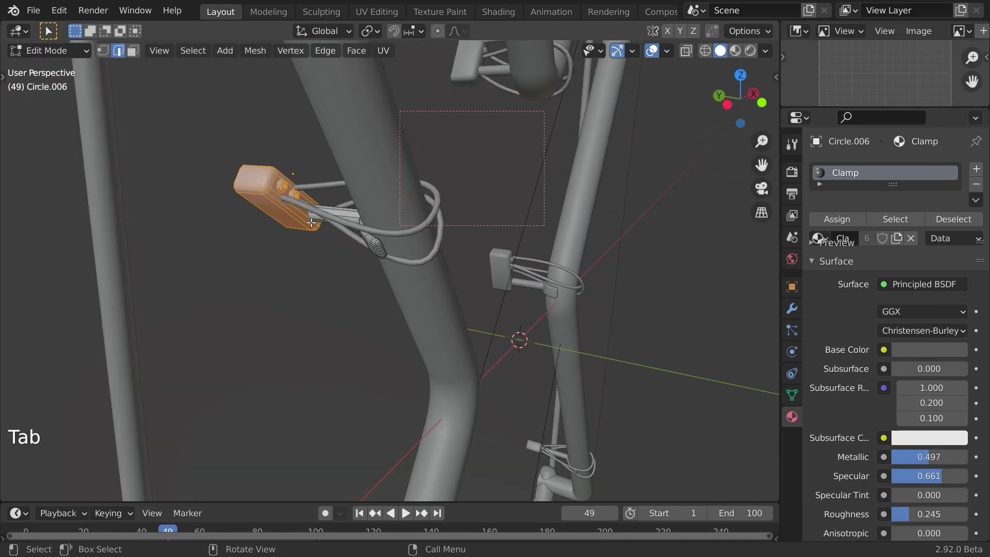
pyautogui.scroll(4, 379, 219)
pyautogui.scroll(-6, 375, 223)
pyautogui.moveTo(371, 223); pyautogui.dragTo(375, 224, button='middle')
pyautogui.press('s')
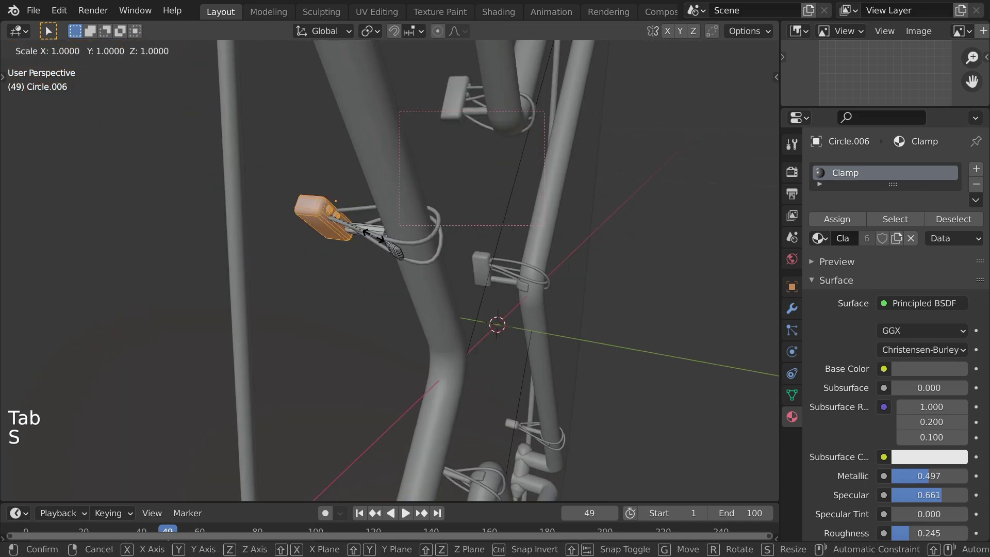
pyautogui.rightClick(411, 232)
pyautogui.press('KP_1')
pyautogui.moveTo(398, 275); pyautogui.dragTo(488, 259, button='middle')
pyautogui.press('Tab')
# Add the other five clamps around the X to the selection
pyautogui.keyDown('shift'); pyautogui.click(499, 283); pyautogui.keyUp('shift')
pyautogui.keyDown('shift'); pyautogui.click(420, 99); pyautogui.keyUp('shift')
pyautogui.moveTo(420, 324); pyautogui.dragTo(444, 275, button='middle')
pyautogui.press('Tab')
pyautogui.press('Tab')
pyautogui.keyDown('shift'); pyautogui.click(423, 255); pyautogui.keyUp('shift')
pyautogui.moveTo(210, 233); pyautogui.dragTo(395, 277, button='middle')
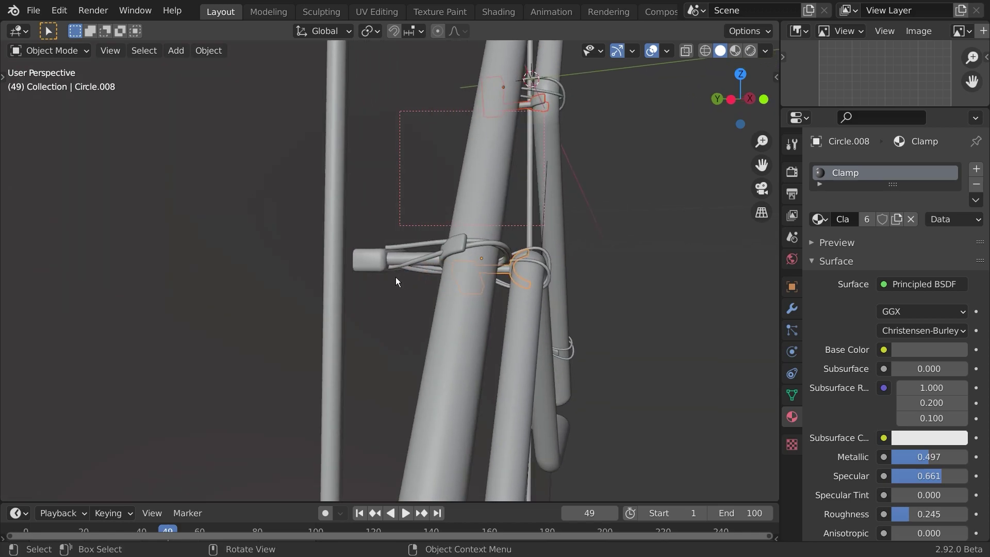
pyautogui.keyDown('shift'); pyautogui.click(379, 262); pyautogui.keyUp('shift')
pyautogui.moveTo(441, 308); pyautogui.dragTo(378, 290, button='middle')
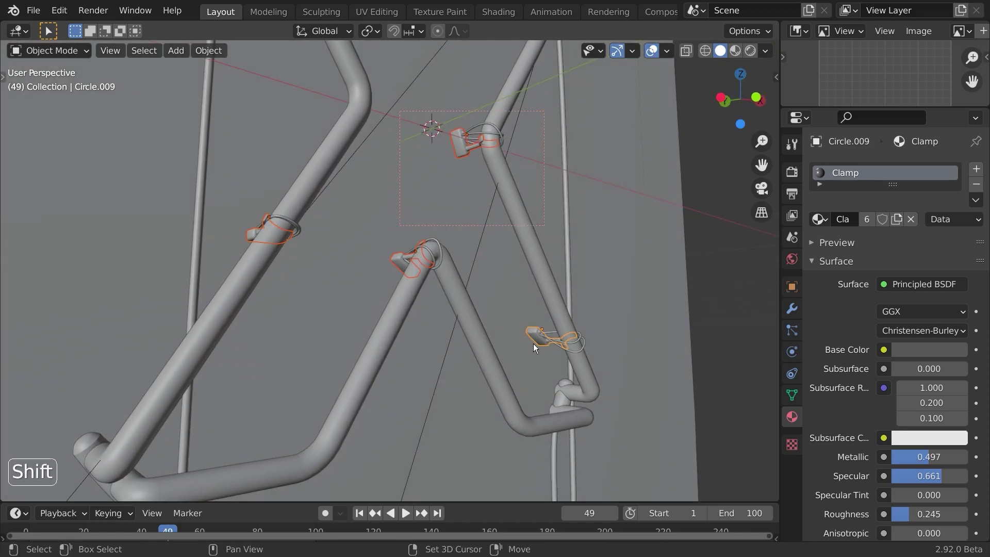
# Put all six selected clamps into Edit Mode and set the transform pivot point to Individual Origins
pyautogui.press('Tab')
pyautogui.keyDown('shift'); pyautogui.moveTo(466, 330); pyautogui.dragTo(505, 442, button='middle'); pyautogui.keyUp('shift')
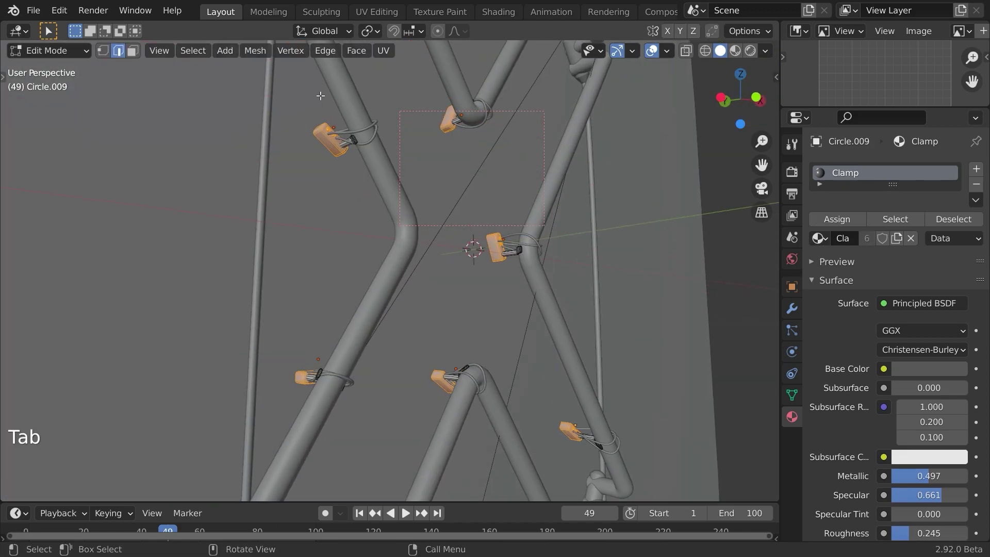
pyautogui.click(372, 33)
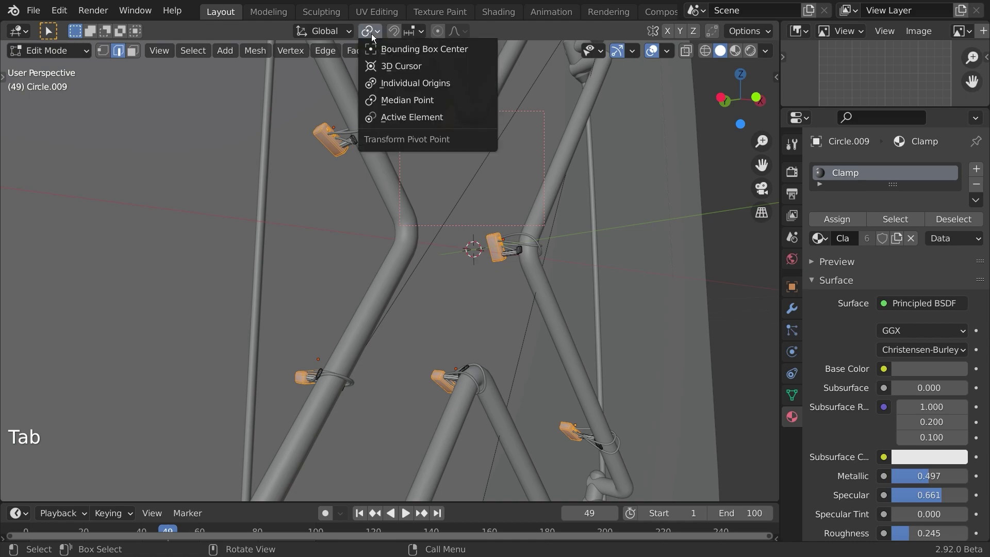
pyautogui.click(405, 87)
# Scale the selected clamp blocks by 1.032 in X and Z, leaving the global Y axis locked
pyautogui.scroll(3, 236, 181)
pyautogui.moveTo(247, 185); pyautogui.dragTo(309, 197, button='middle')
pyautogui.scroll(-1, 429, 203)
pyautogui.press('s')
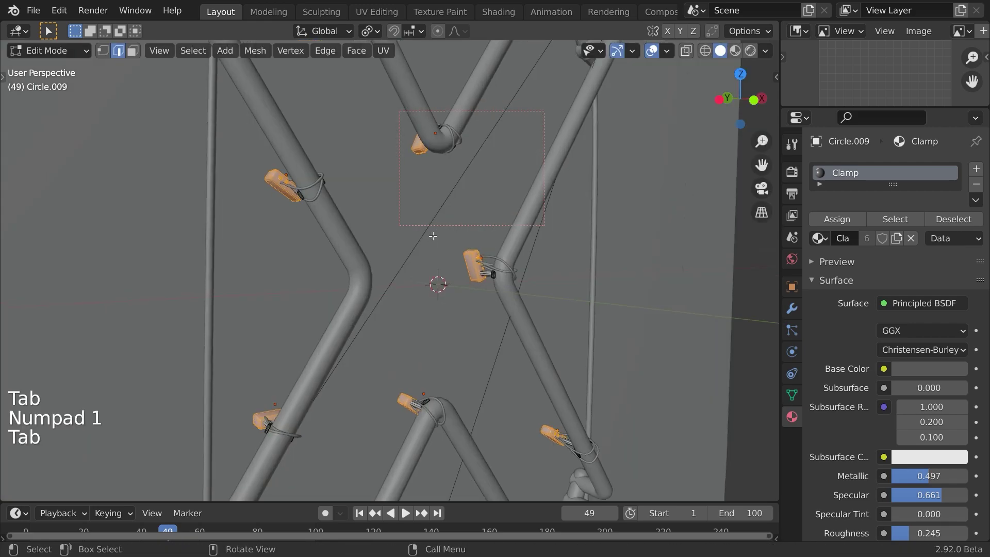
pyautogui.scroll(1, 433, 234)
pyautogui.press('s')
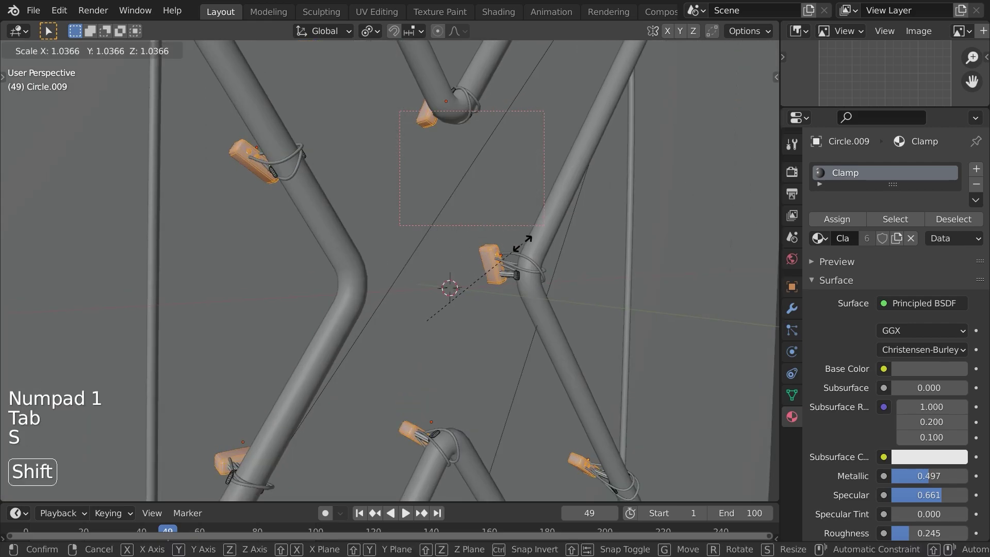
pyautogui.hotkey('shift', 'y')
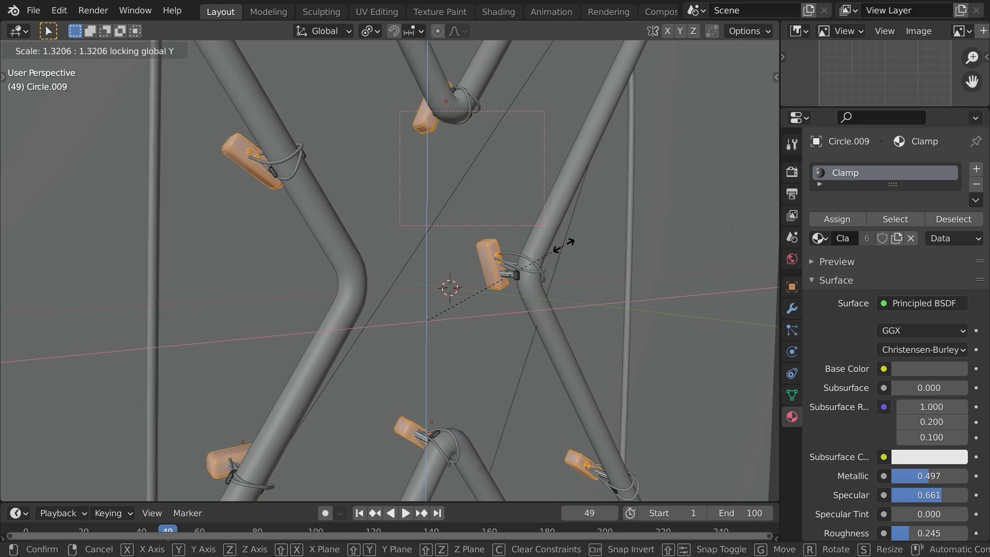
pyautogui.click(520, 243)
pyautogui.scroll(-5, 521, 242)
pyautogui.moveTo(519, 245); pyautogui.dragTo(406, 266, button='middle')
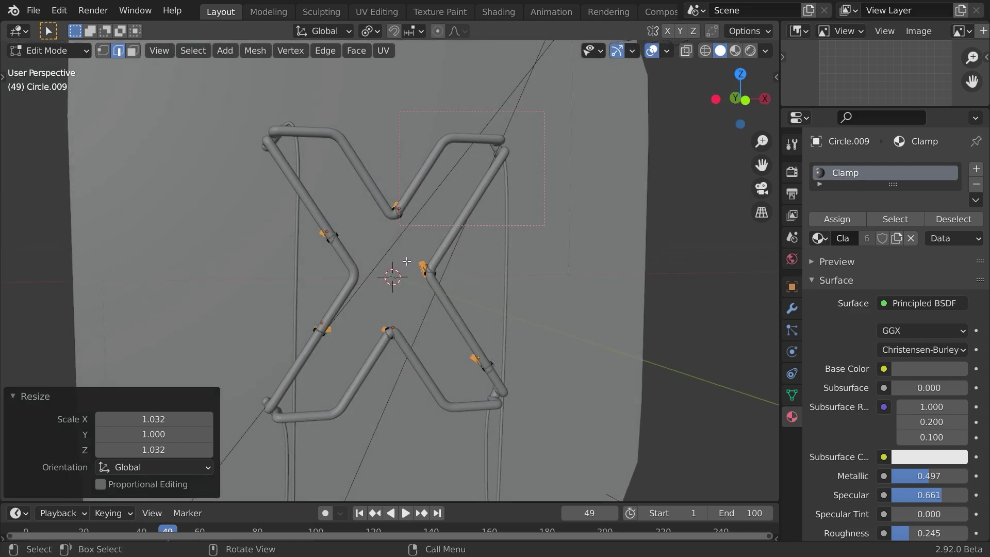
# Return the clamps to Object Mode, deselect everything and look at the X through the camera
pyautogui.press('a')
pyautogui.press('Tab')
pyautogui.scroll(4, 406, 266)
pyautogui.press('a')
pyautogui.press('a')
pyautogui.press('KP_0')
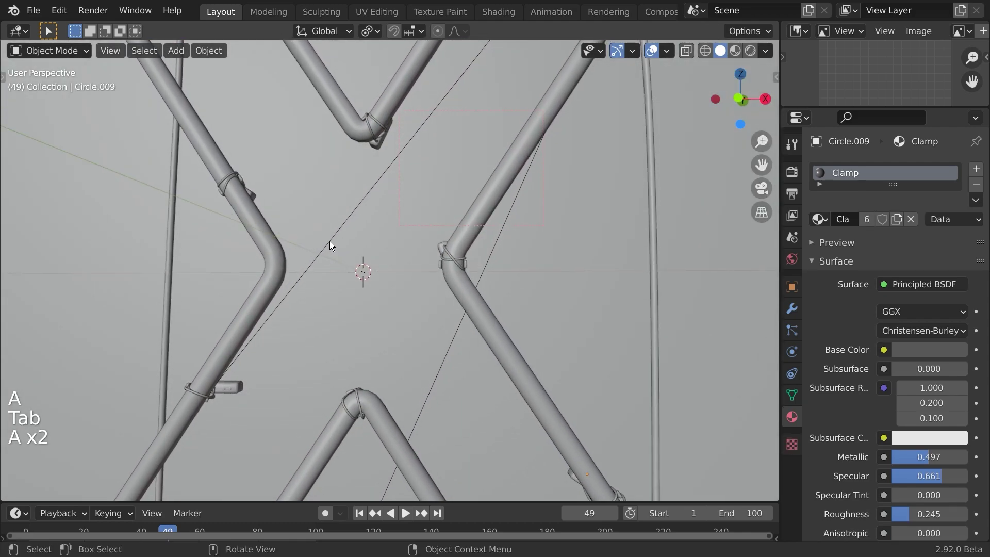
pyautogui.scroll(5, 356, 237)
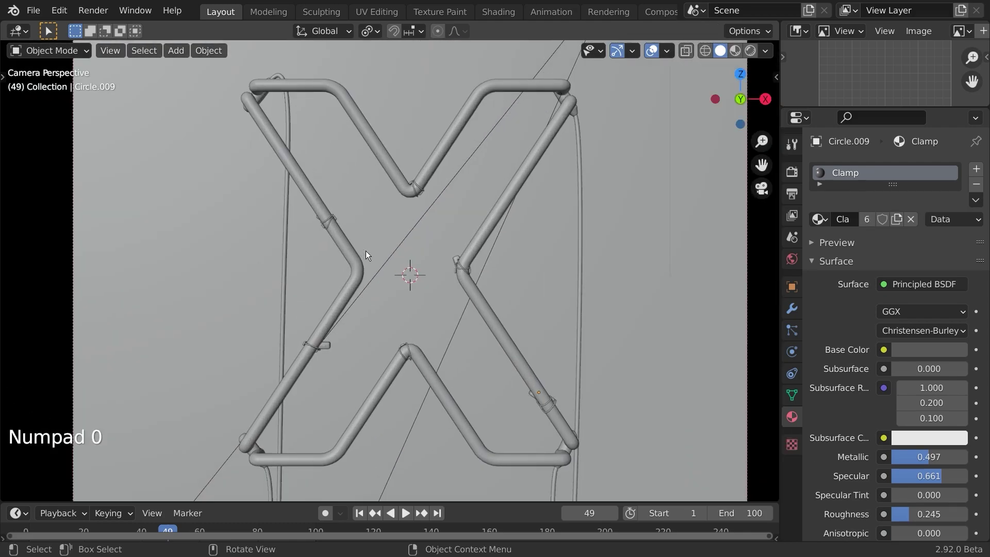
# Clear any remaining selection and save the file neon.blend
pyautogui.press('a')
pyautogui.press('a')
pyautogui.hotkey('ctrl', 's')
pyautogui.press('a')
pyautogui.press('a')
pyautogui.scroll(-3, 408, 232)
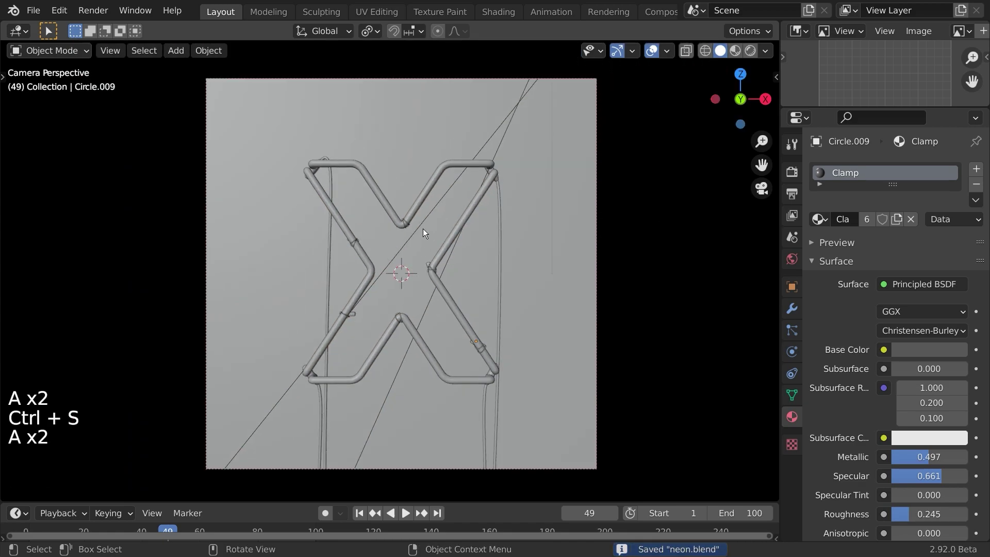
pyautogui.hotkey('ctrl', 's')
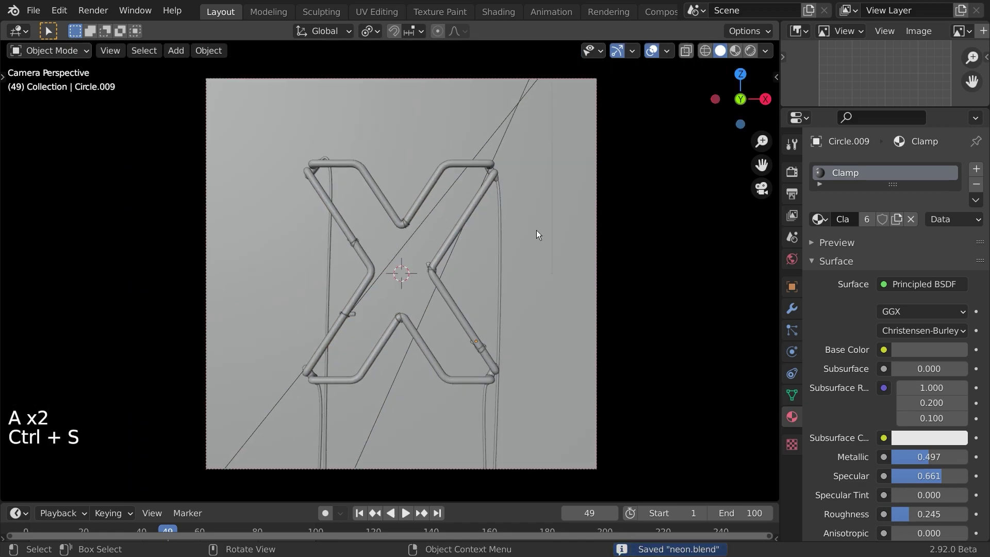
# Render frame 49 to check the end caps and clamps, and close the render window
pyautogui.scroll(1, 536, 230)
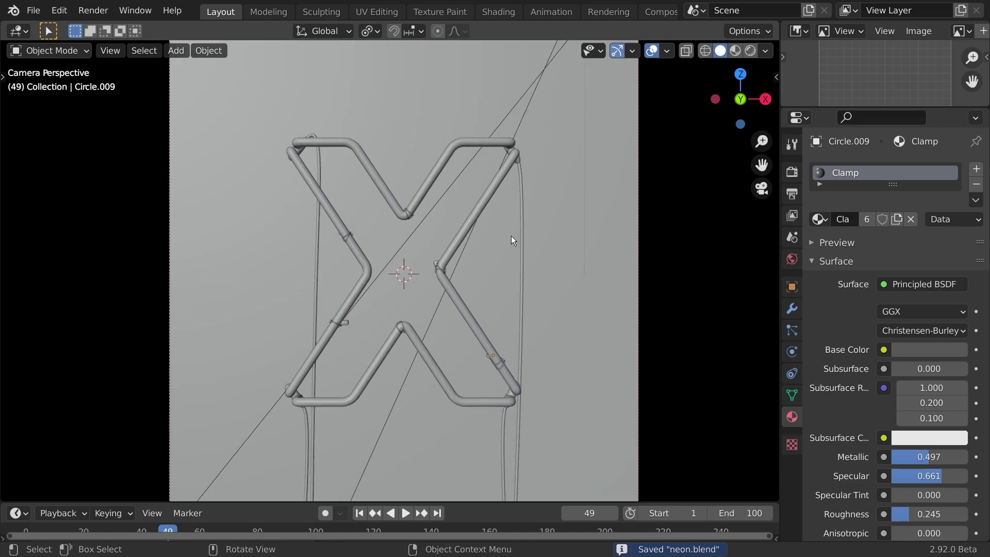
pyautogui.press('F12')
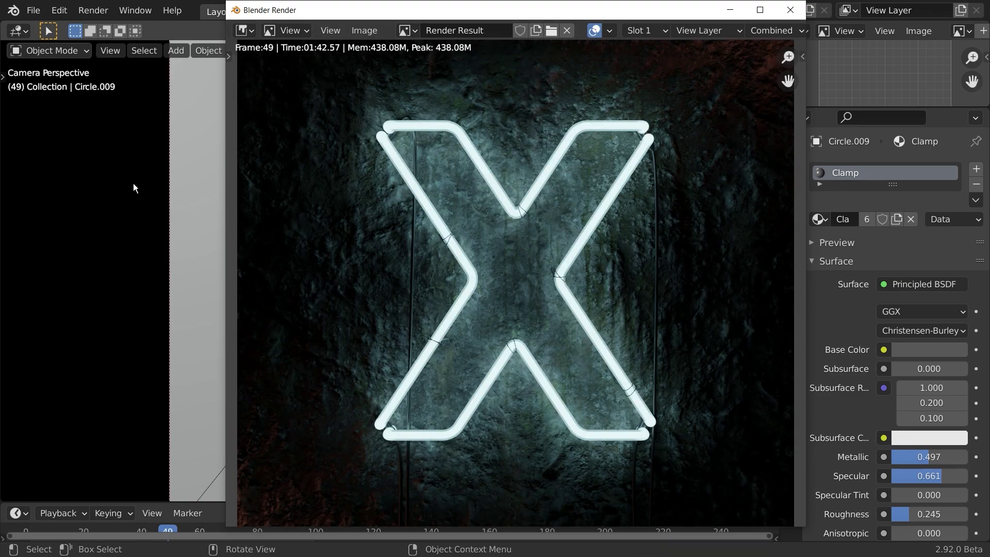
pyautogui.click(788, 15)
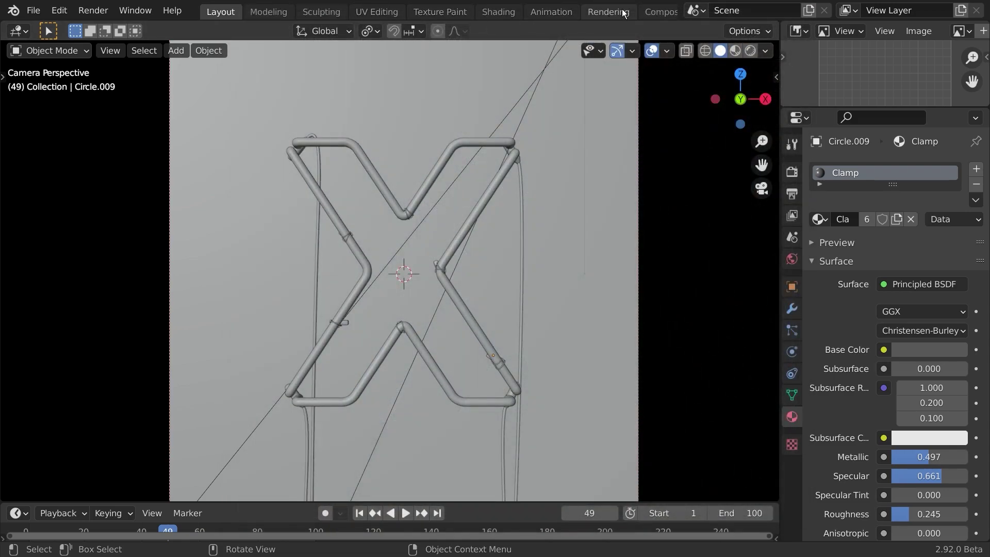
# Enable nodes in the Compositing workspace and move the Render Layers and Composite nodes far apart
pyautogui.click(660, 11)
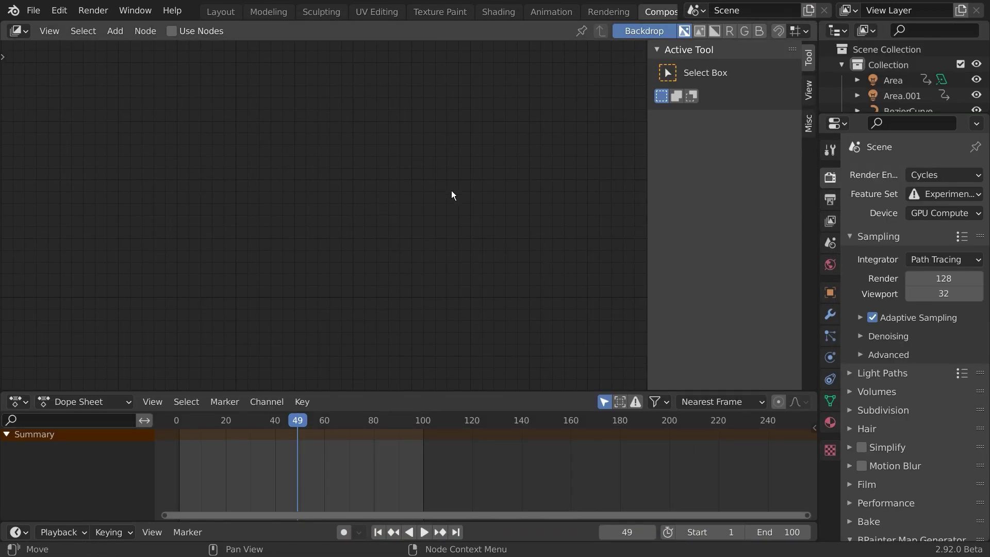
pyautogui.click(173, 35)
pyautogui.press('g')
pyautogui.click(18, 170)
pyautogui.hotkey('alt', 'a')
pyautogui.moveTo(300, 121); pyautogui.dragTo(563, 111)
pyautogui.moveTo(391, 204); pyautogui.dragTo(407, 215, button='middle')
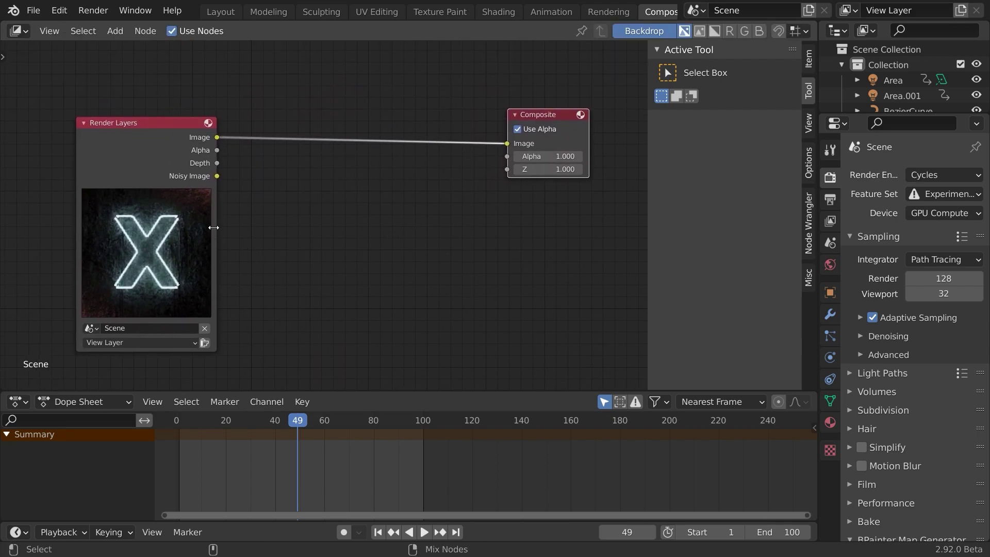
# Add a Viewer node for the render image, place it above Composite, and feed both through a shared reroute point
pyautogui.keyDown('ctrl'); pyautogui.keyDown('shift'); pyautogui.click(142, 149); pyautogui.keyUp('shift'); pyautogui.keyUp('ctrl')
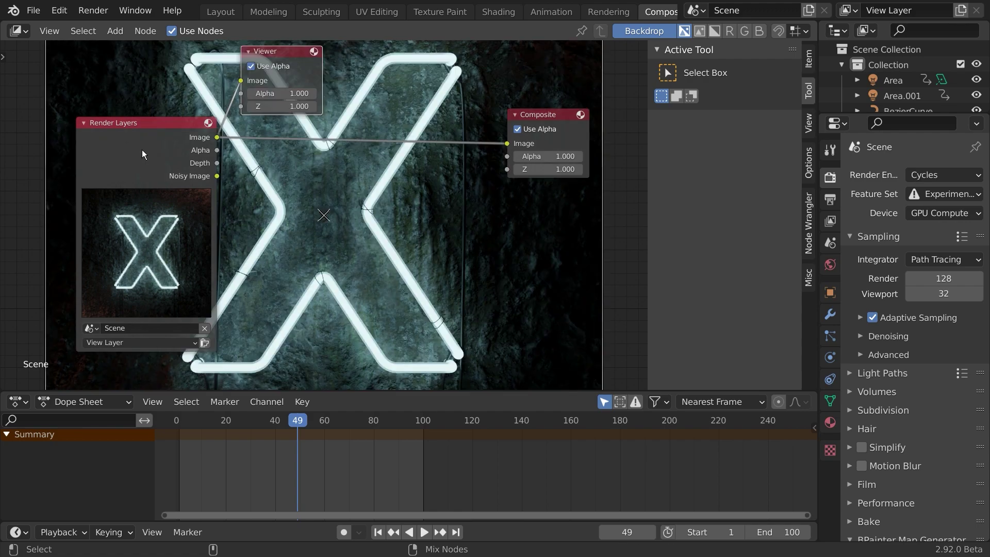
pyautogui.moveTo(324, 63); pyautogui.dragTo(603, 61)
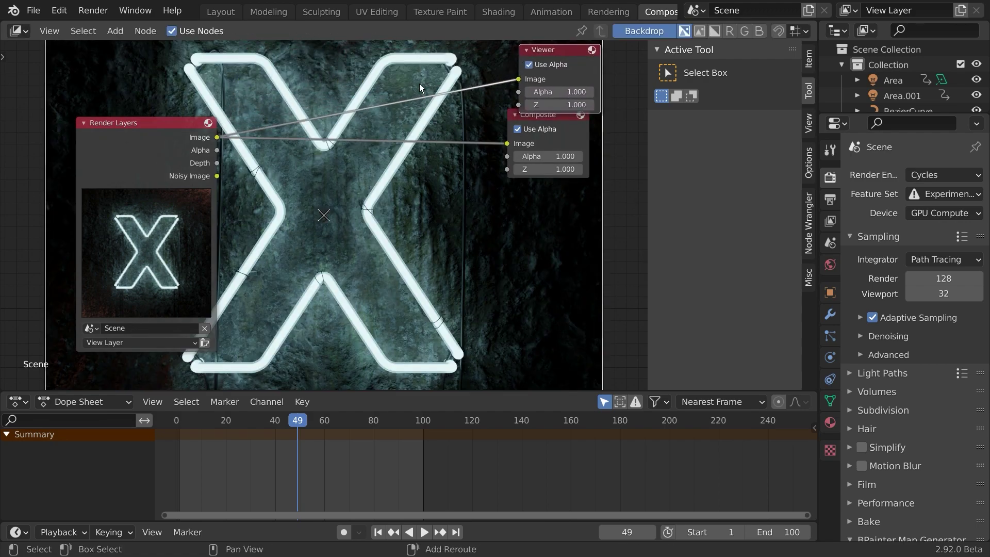
pyautogui.keyDown('shift'); pyautogui.moveTo(383, 238); pyautogui.dragTo(437, 188, button='right'); pyautogui.keyUp('shift')
pyautogui.press('g')
pyautogui.moveTo(618, 185); pyautogui.dragTo(611, 185)
# Move the Render Layers node farther from the output nodes and shrink the backdrop until the whole frame fits
pyautogui.moveTo(320, 191); pyautogui.dragTo(430, 203, button='middle')
pyautogui.moveTo(237, 181); pyautogui.dragTo(112, 145)
pyautogui.click(308, 242)
pyautogui.moveTo(325, 271); pyautogui.dragTo(344, 244, button='middle')
pyautogui.press('v')
pyautogui.press('v')
pyautogui.hotkey('alt', 'v')
pyautogui.hotkey('alt', 'v')
pyautogui.hotkey('alt', 'v')
pyautogui.press('v')
pyautogui.press('v')
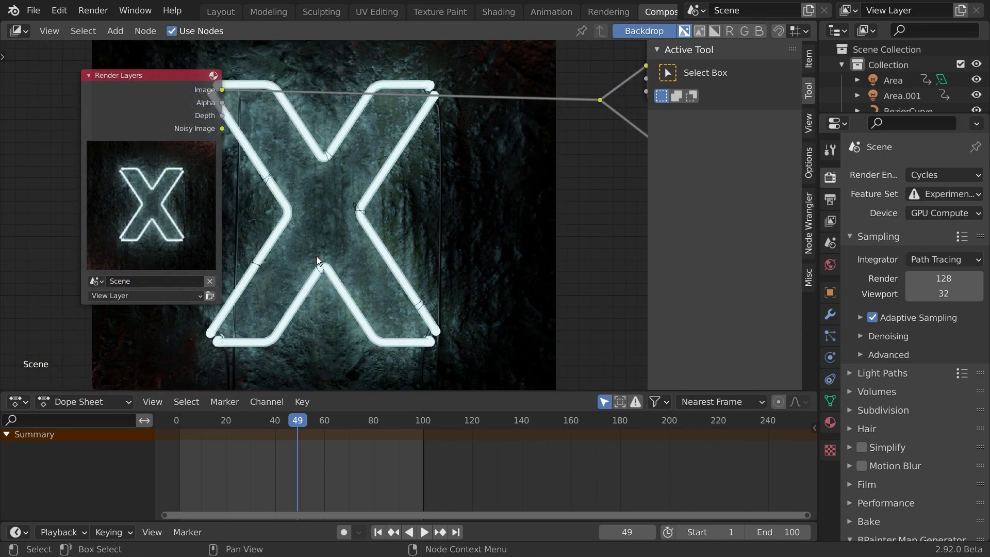
pyautogui.press('v')
pyautogui.press('v')
pyautogui.keyDown('ctrl'); pyautogui.moveTo(364, 266); pyautogui.dragTo(362, 266, button='right'); pyautogui.keyUp('ctrl')
pyautogui.moveTo(362, 266); pyautogui.dragTo(337, 311, button='middle')
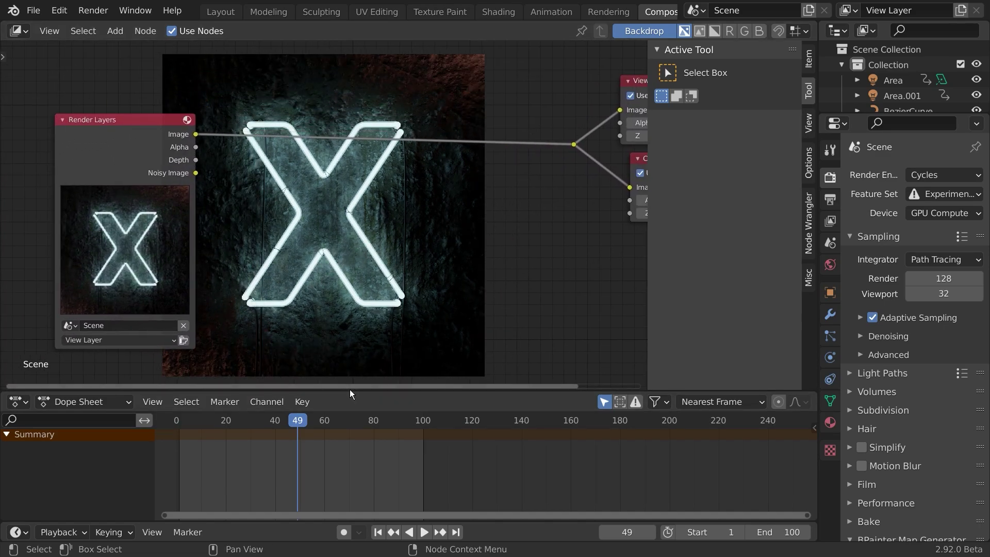
# Maximize the node editor, hide its sidebar, and resize the backdrop so the whole rendered frame fits
pyautogui.hotkey('ctrl', 'space')
pyautogui.scroll(5, 367, 295)
pyautogui.moveTo(400, 320); pyautogui.dragTo(348, 305, button='middle')
pyautogui.scroll(-7, 348, 304)
pyautogui.moveTo(406, 288)
pyautogui.mouseDown(button='middle')
pyautogui.moveTo(431, 280)
pyautogui.moveTo(410, 277)
pyautogui.mouseUp(button='middle')
pyautogui.press('n')
pyautogui.press('v')
pyautogui.press('v')
pyautogui.hotkey('alt', 'v')
pyautogui.hotkey('alt', 'v')
pyautogui.hotkey('alt', 'v')
pyautogui.hotkey('alt', 'v')
pyautogui.moveTo(475, 279)
pyautogui.mouseDown(button='middle')
pyautogui.moveTo(520, 278)
pyautogui.moveTo(492, 286)
pyautogui.mouseUp(button='middle')
pyautogui.scroll(2, 491, 286)
# Move the Render Layers node farther away from the Viewer and Composite nodes
pyautogui.moveTo(183, 180); pyautogui.dragTo(158, 194)
pyautogui.click(501, 310)
pyautogui.moveTo(502, 310); pyautogui.dragTo(569, 310, button='middle')
pyautogui.moveTo(175, 196); pyautogui.dragTo(151, 198)
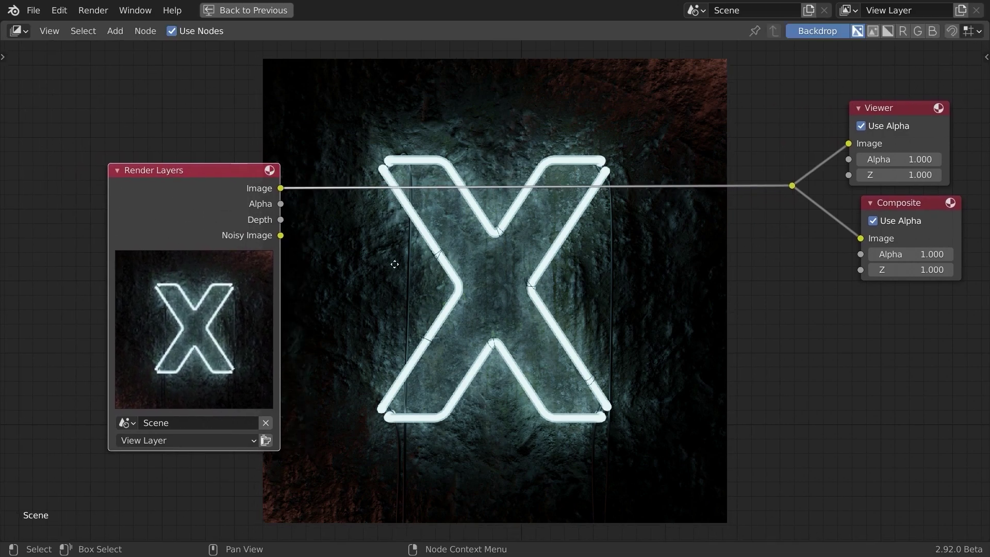
# Insert a Glare node between Render Layers and the reroute point, and move both nodes clear of the X
pyautogui.moveTo(478, 353); pyautogui.dragTo(455, 316, button='middle')
pyautogui.hotkey('shift', 'a')
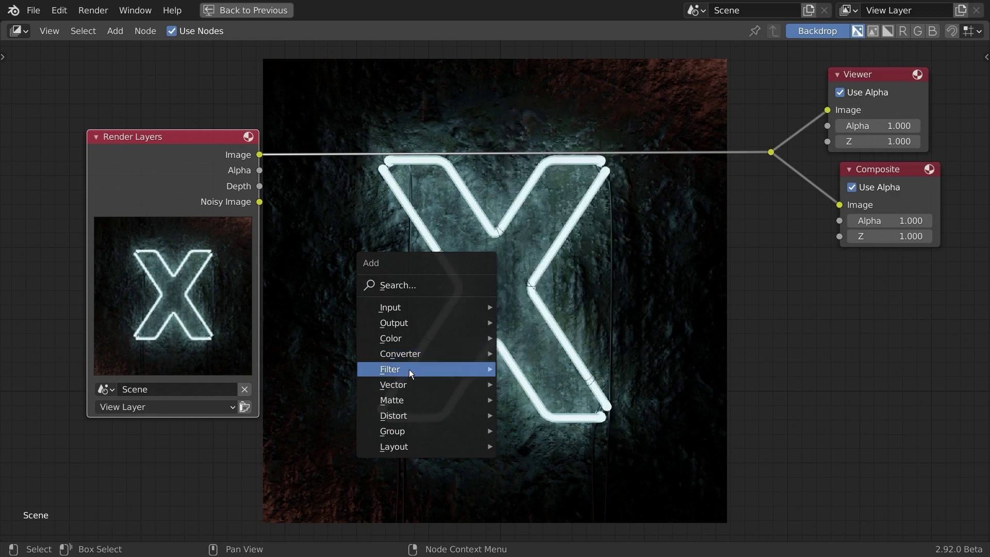
pyautogui.moveTo(419, 369)
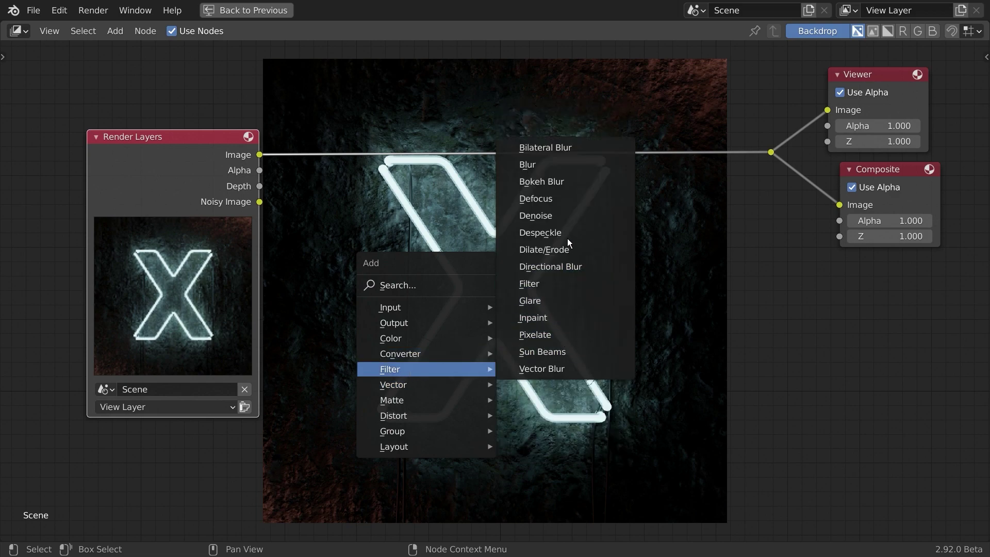
pyautogui.click(569, 301)
pyautogui.click(284, 128)
pyautogui.moveTo(462, 298); pyautogui.dragTo(553, 318, button='middle')
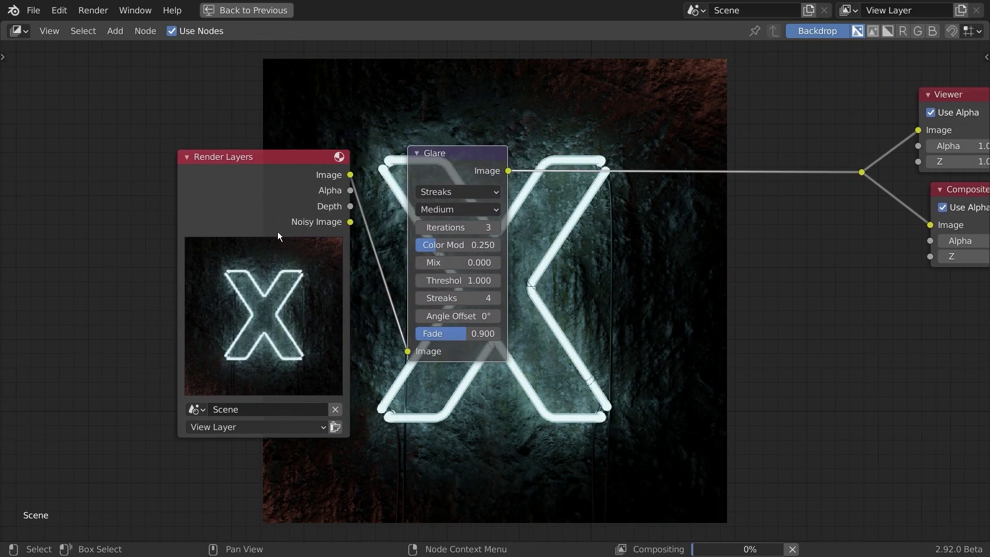
pyautogui.moveTo(277, 231); pyautogui.dragTo(110, 221)
pyautogui.moveTo(437, 165); pyautogui.dragTo(278, 138)
pyautogui.scroll(2, 441, 182)
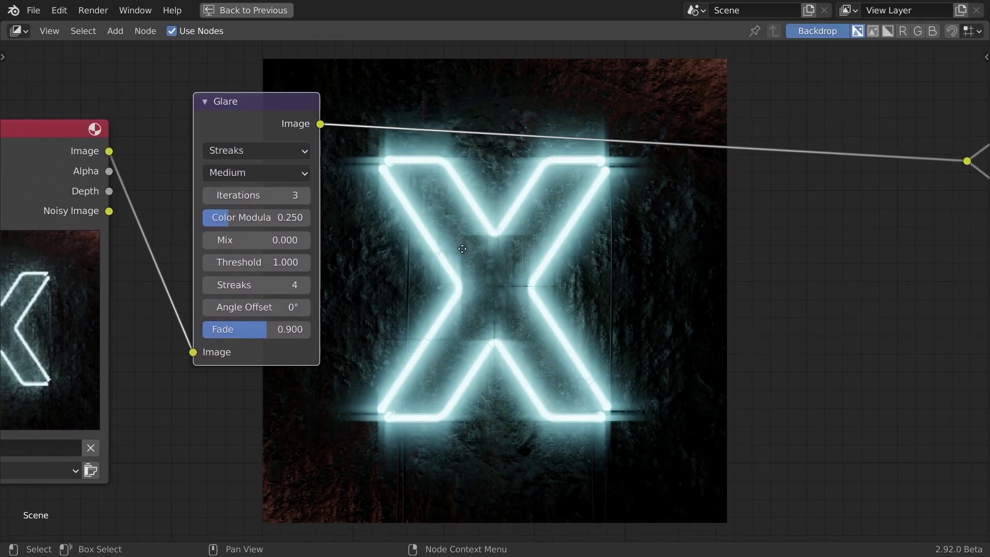
# Change the Glare type to Fog Glow and set its threshold to 3.7
pyautogui.click(219, 163)
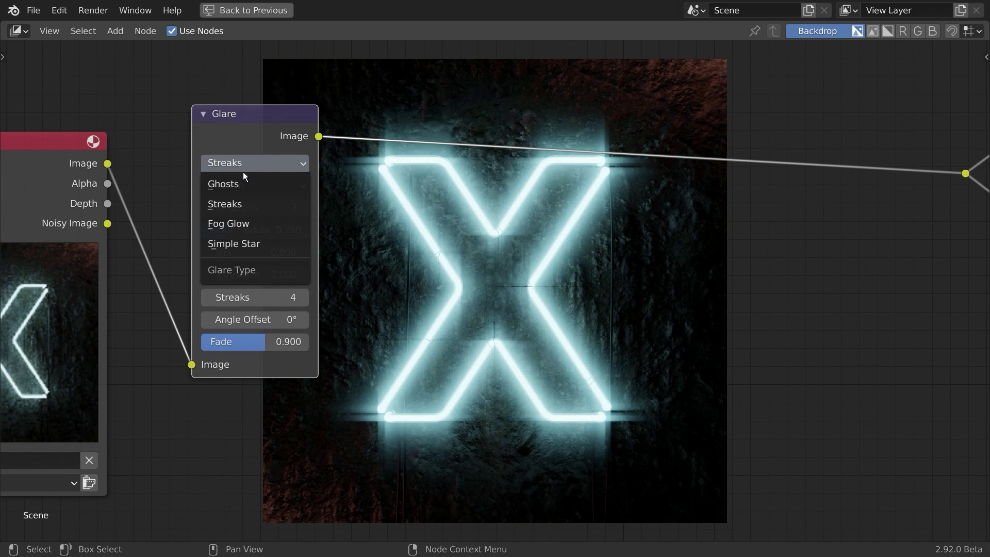
pyautogui.click(231, 227)
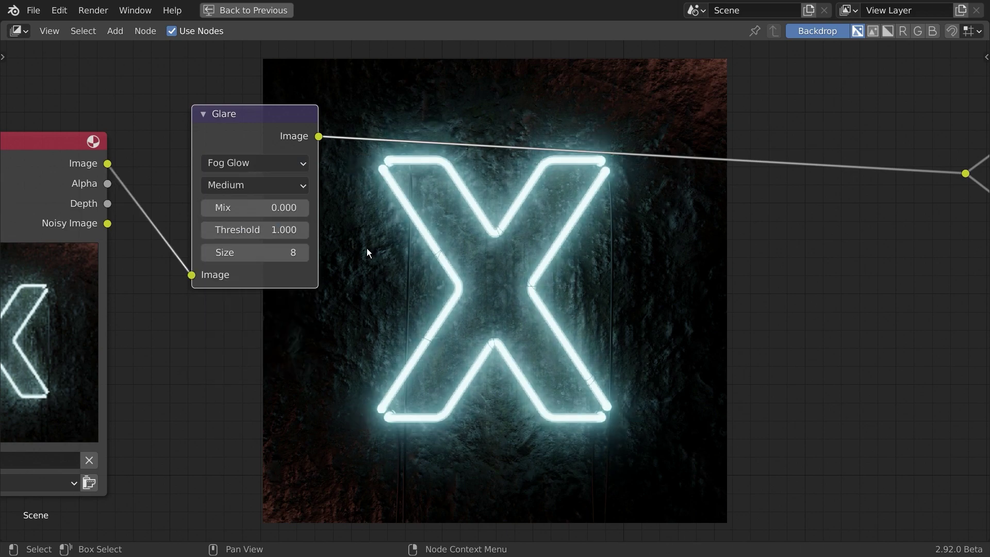
pyautogui.click(262, 232)
pyautogui.click(262, 257)
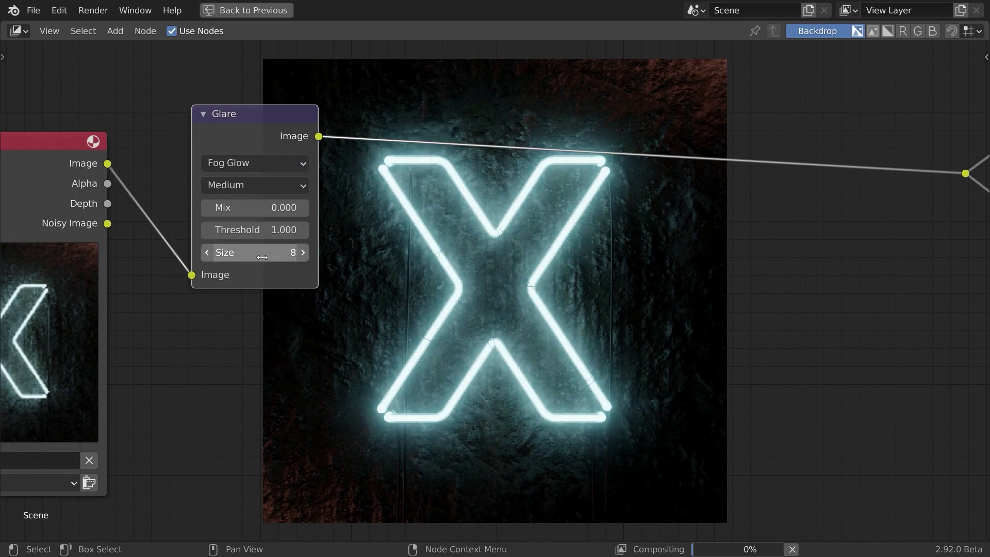
pyautogui.moveTo(262, 231)
pyautogui.mouseDown()
pyautogui.moveTo(270, 231)
pyautogui.moveTo(262, 233)
pyautogui.mouseUp()
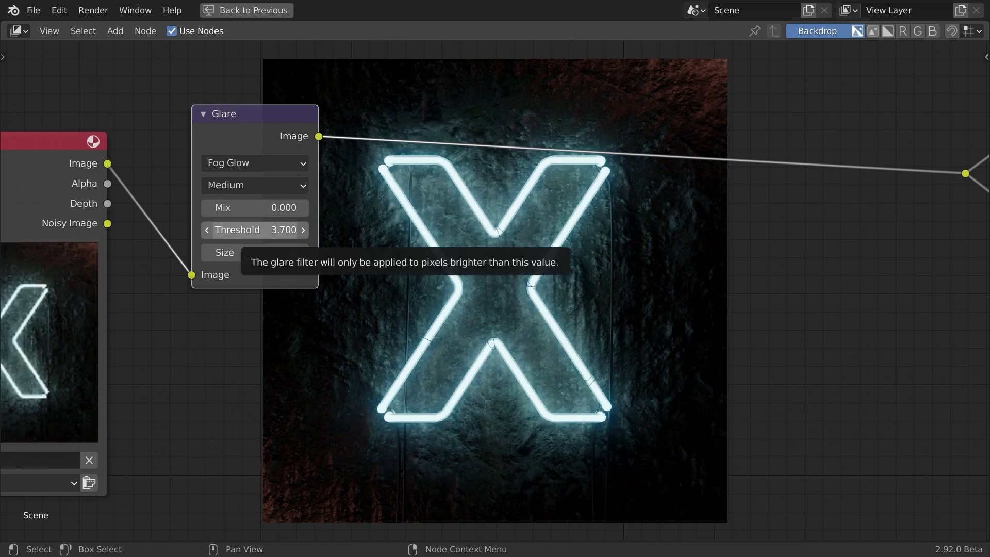
# Set the Glare node's size to 6
pyautogui.click(262, 233)
pyautogui.click(271, 266)
pyautogui.click(278, 259)
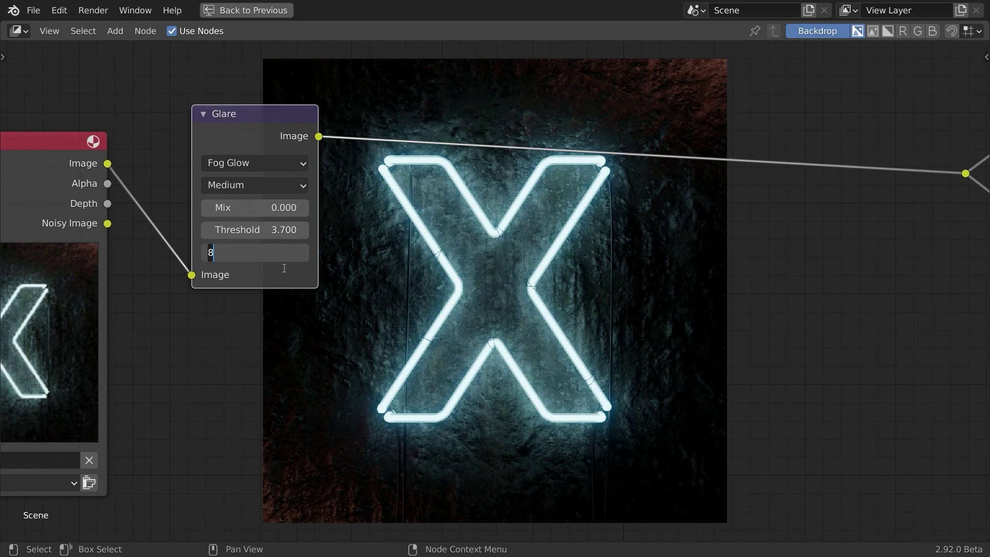
pyautogui.press('Return')
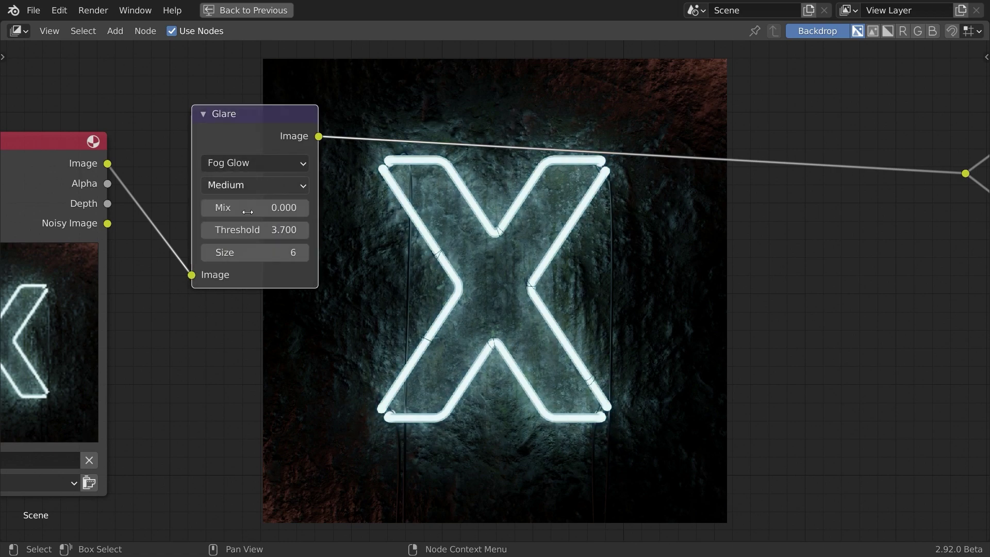
# Try a threshold of 2 on the Glare node and toggle its mute to compare the glow
pyautogui.click(255, 231)
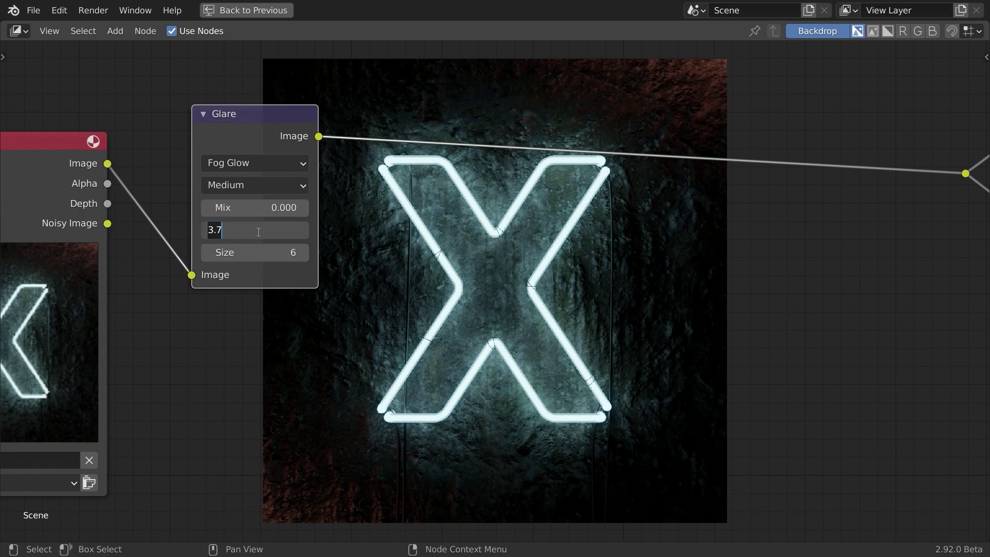
pyautogui.write('2')
pyautogui.press('Return')
pyautogui.press('m')
pyautogui.press('m')
pyautogui.press('m')
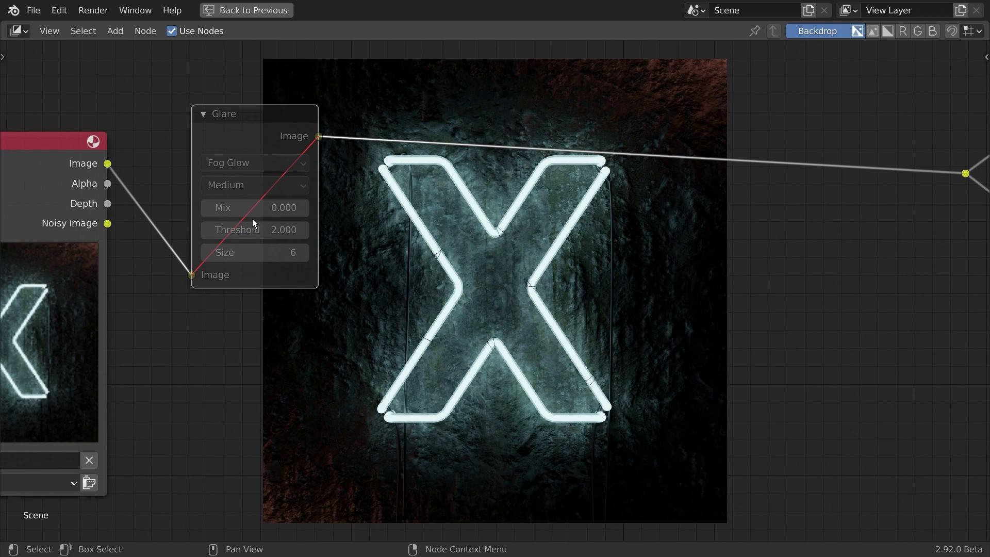
pyautogui.press('m')
# Set the Glare node's threshold to 1 and compare the image with the node muted and unmuted
pyautogui.click(261, 231)
pyautogui.press('Return')
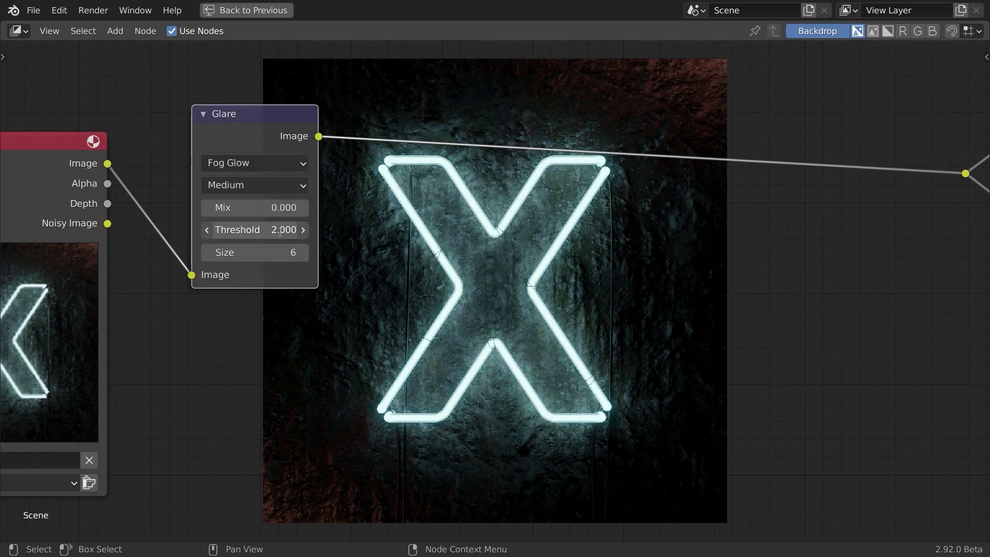
pyautogui.click(255, 161)
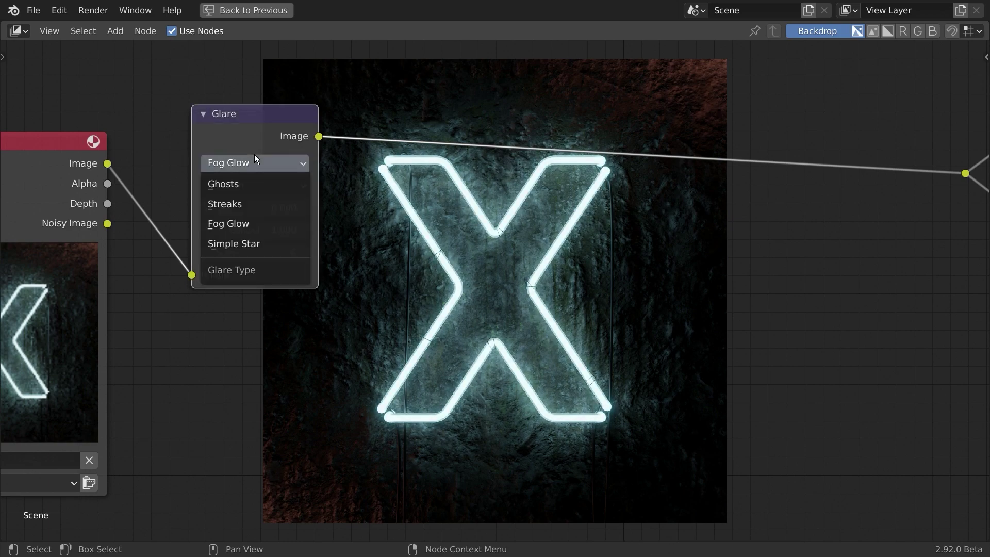
pyautogui.press('m')
pyautogui.press('m')
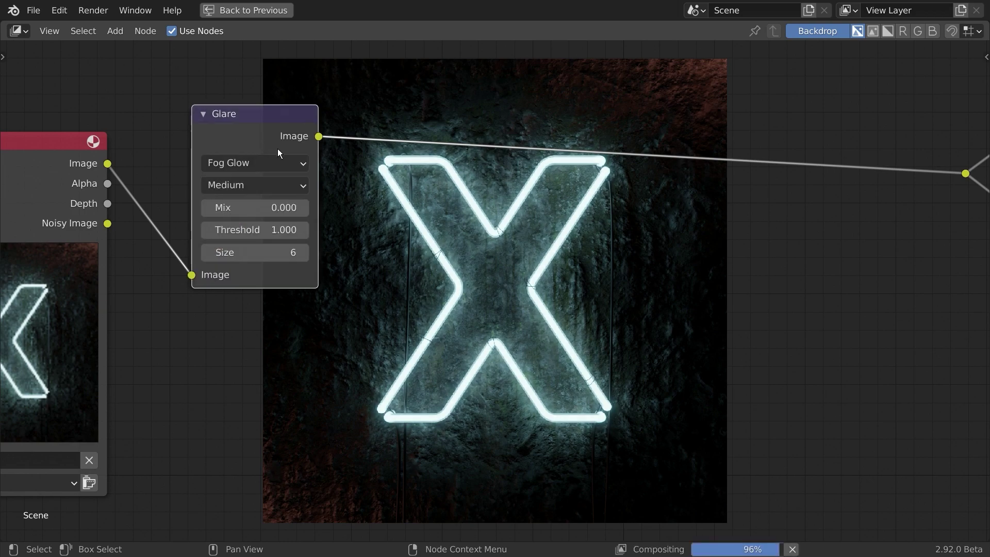
# Duplicate the Glare node, insert the copy after the first one, and move both clear of the X
pyautogui.moveTo(278, 148); pyautogui.dragTo(322, 164, button='middle')
pyautogui.hotkey('shift', 'd')
pyautogui.click(611, 196)
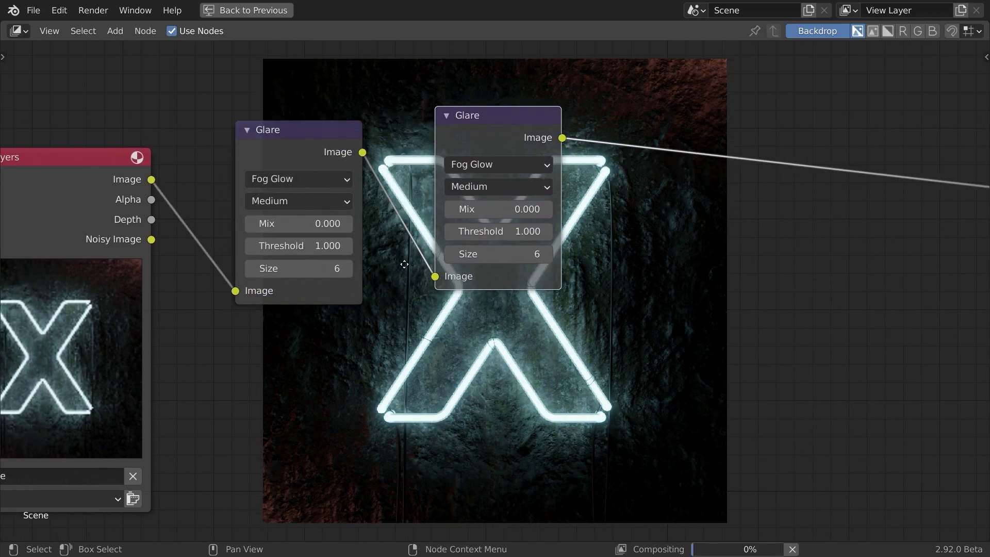
pyautogui.moveTo(647, 180); pyautogui.dragTo(528, 194, button='middle')
pyautogui.press('g')
pyautogui.click(361, 187)
pyautogui.moveTo(297, 166); pyautogui.dragTo(265, 166)
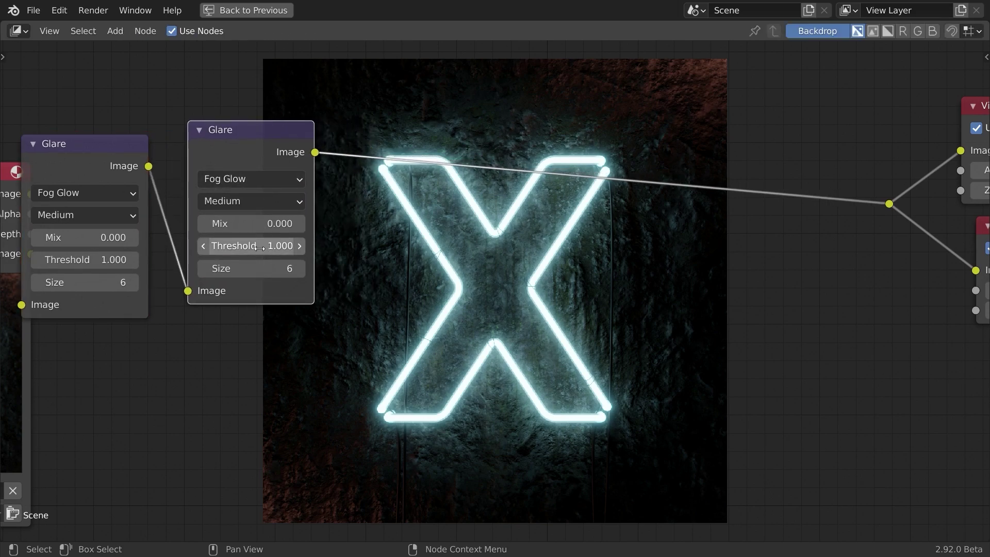
# Set the second Glare node's size to 8 and its threshold to 3, first trying 4
pyautogui.click(269, 271)
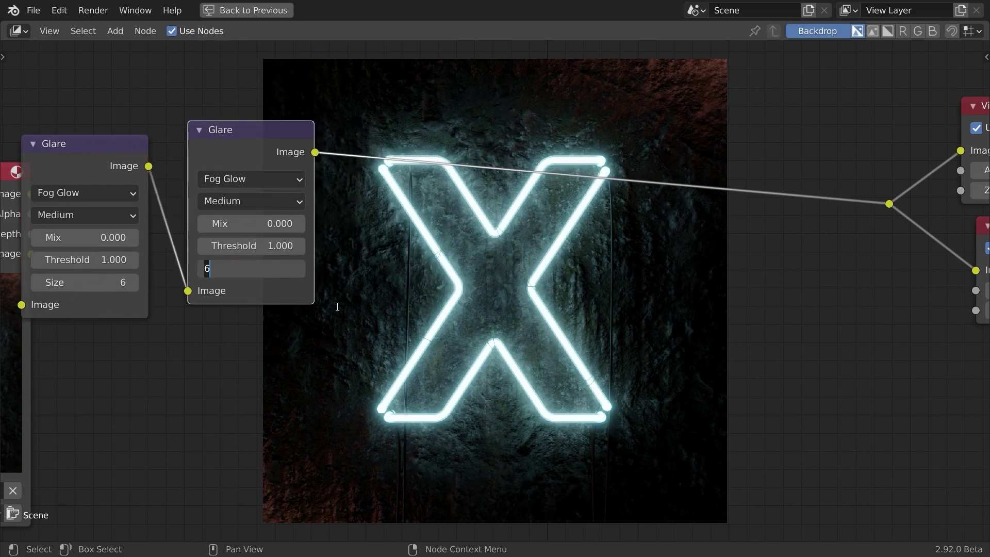
pyautogui.write('8')
pyautogui.press('Return')
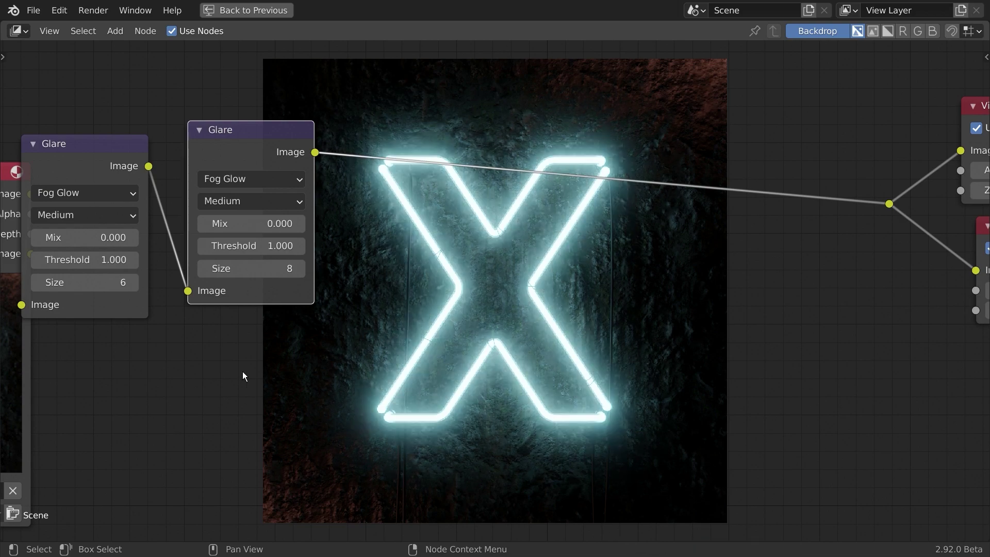
pyautogui.click(251, 248)
pyautogui.write('4')
pyautogui.press('Return')
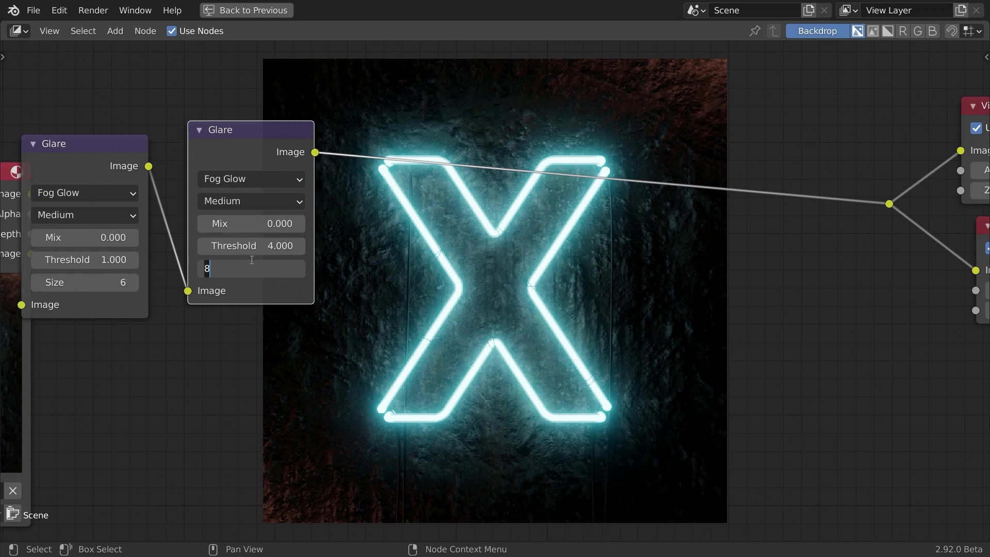
pyautogui.click(262, 248)
pyautogui.write('3')
pyautogui.press('Return')
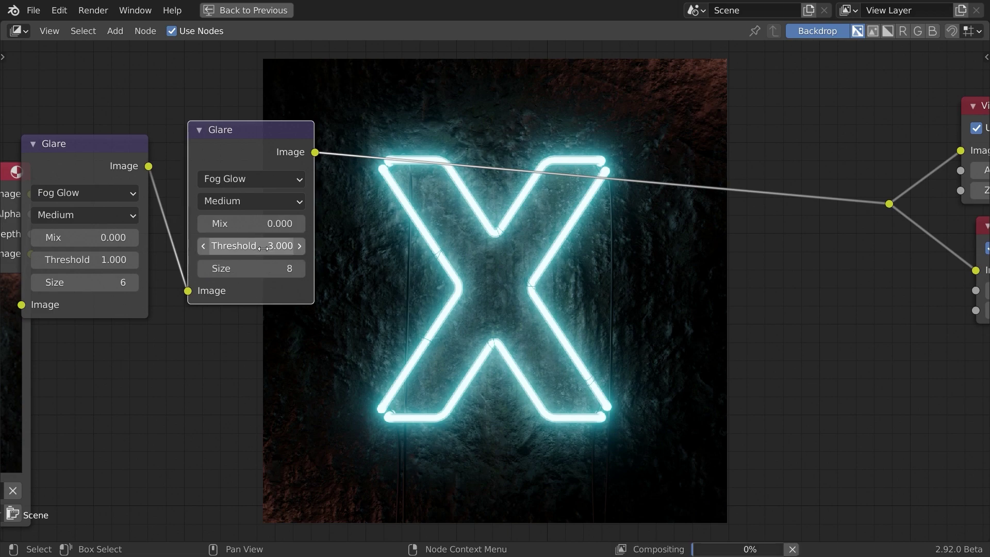
# Try Mix values of -0.5 and -0.3 on the second Glare node
pyautogui.click(262, 226)
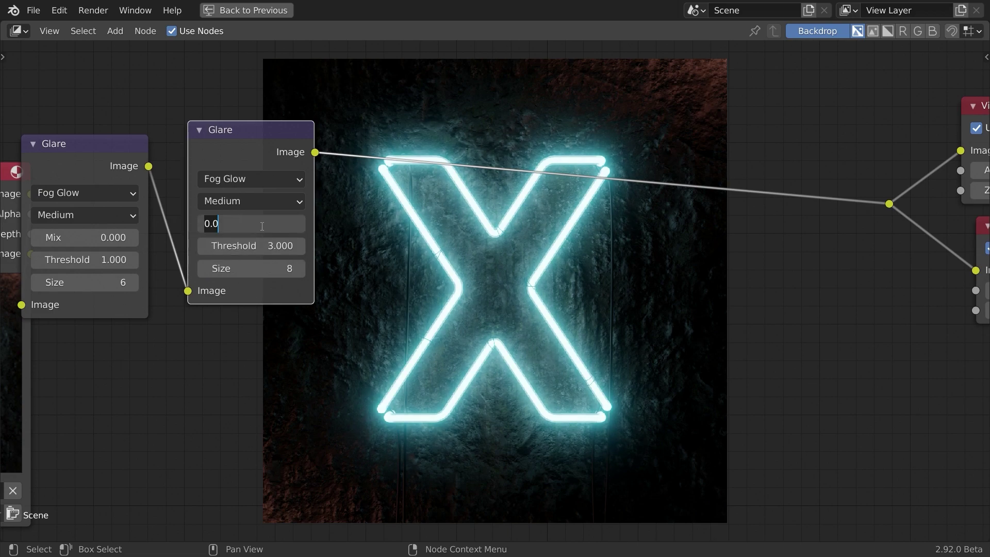
pyautogui.write('-0.5')
pyautogui.press('Return')
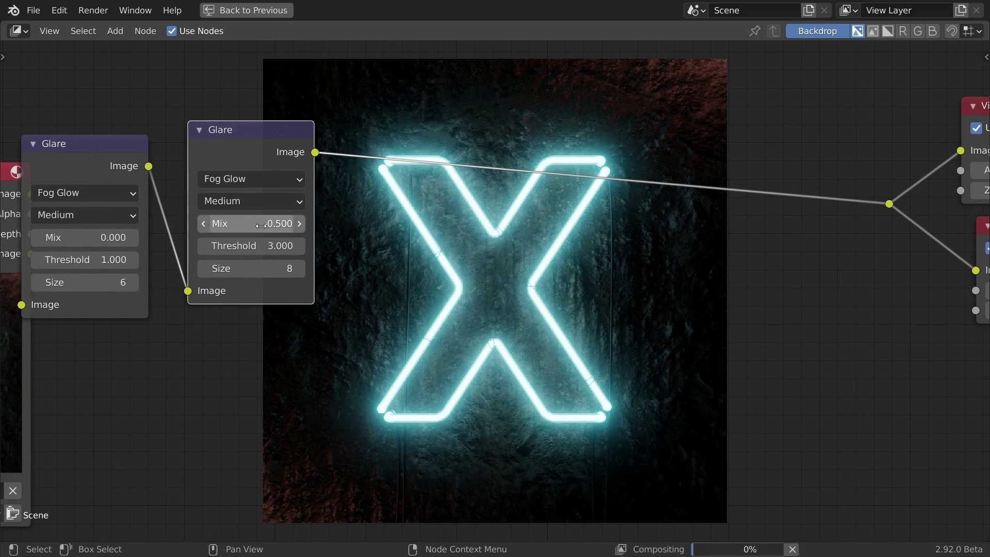
pyautogui.click(267, 228)
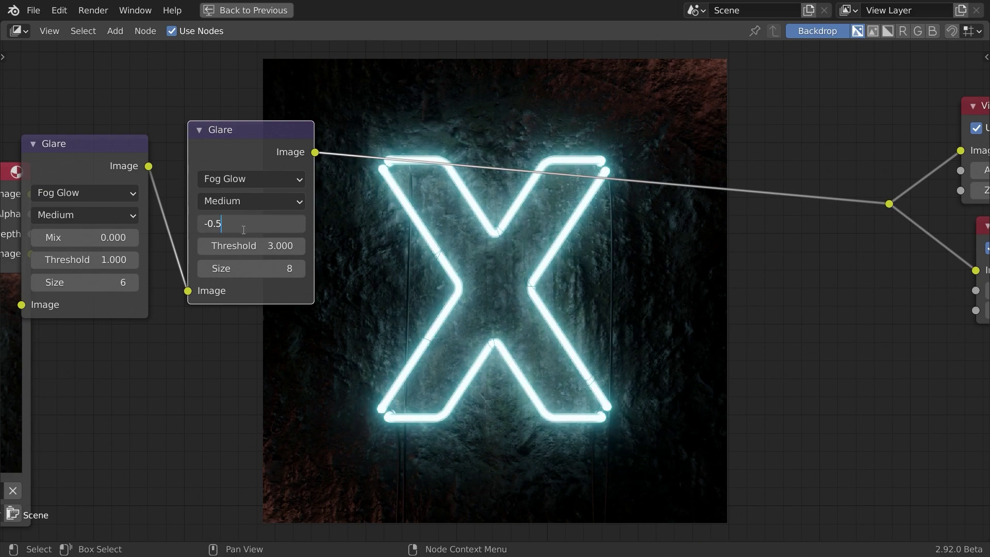
pyautogui.press('BackSpace')
pyautogui.write('3')
pyautogui.press('Return')
pyautogui.hotkey('ctrl', 'd')
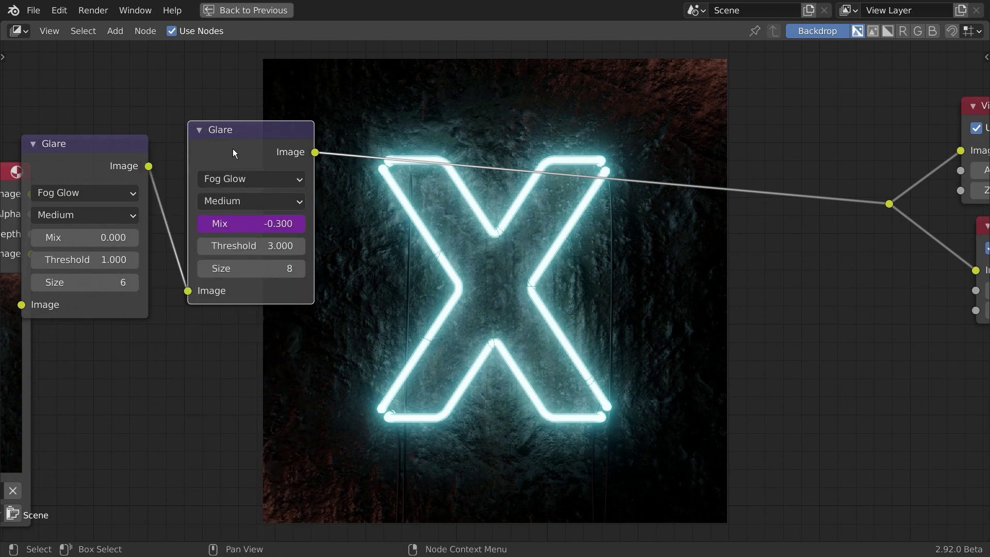
# Mute and unmute the second Glare node to compare its effect on the glow
pyautogui.click(233, 178)
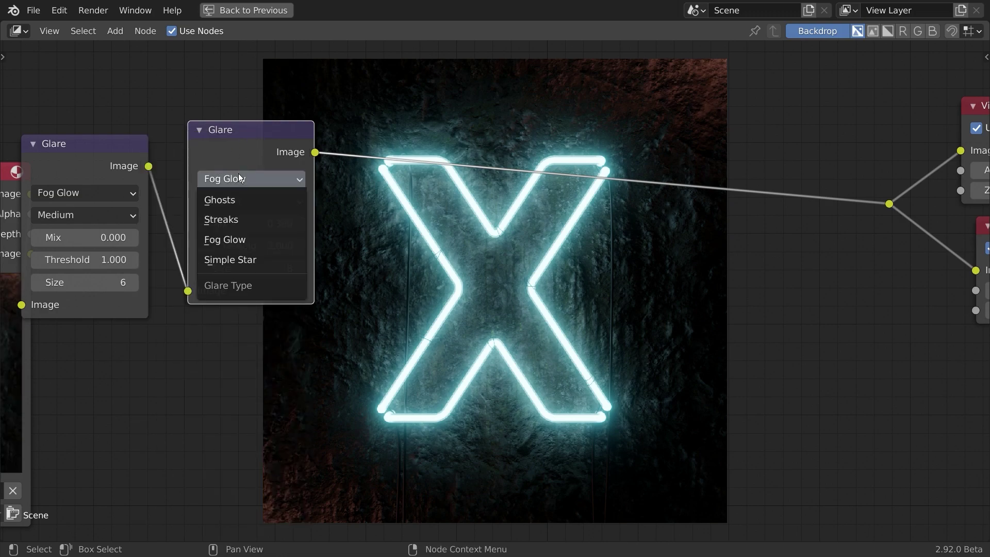
pyautogui.press('m')
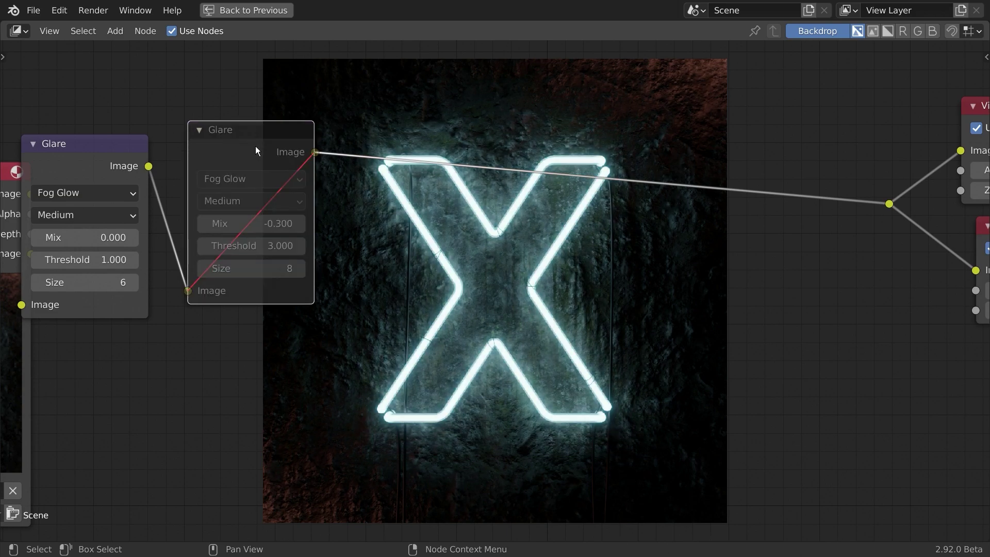
pyautogui.press('m')
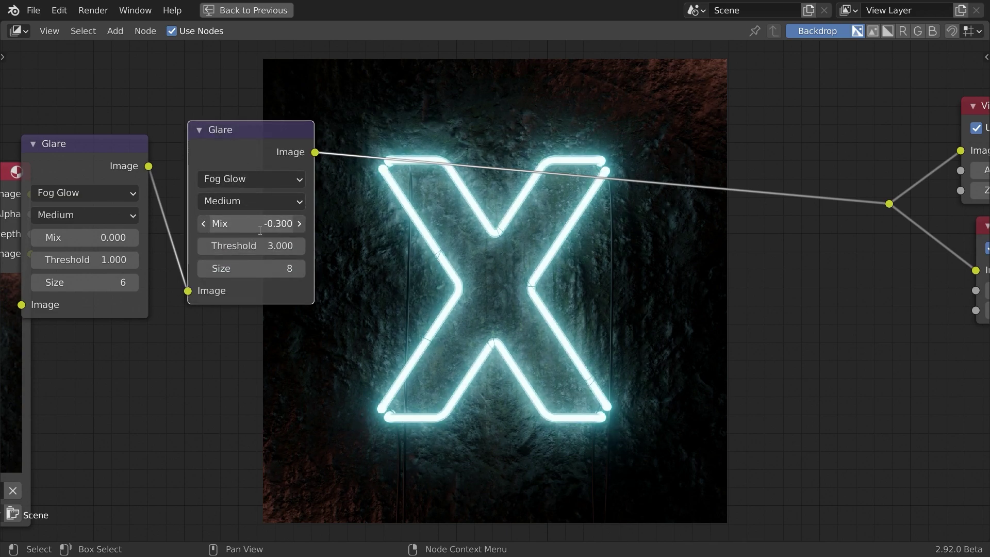
# Set the second Glare node's Mix to -0.8 and toggle its mute to check the softened glow
pyautogui.click(260, 230)
pyautogui.press('Return')
pyautogui.click(267, 223)
pyautogui.press('Return')
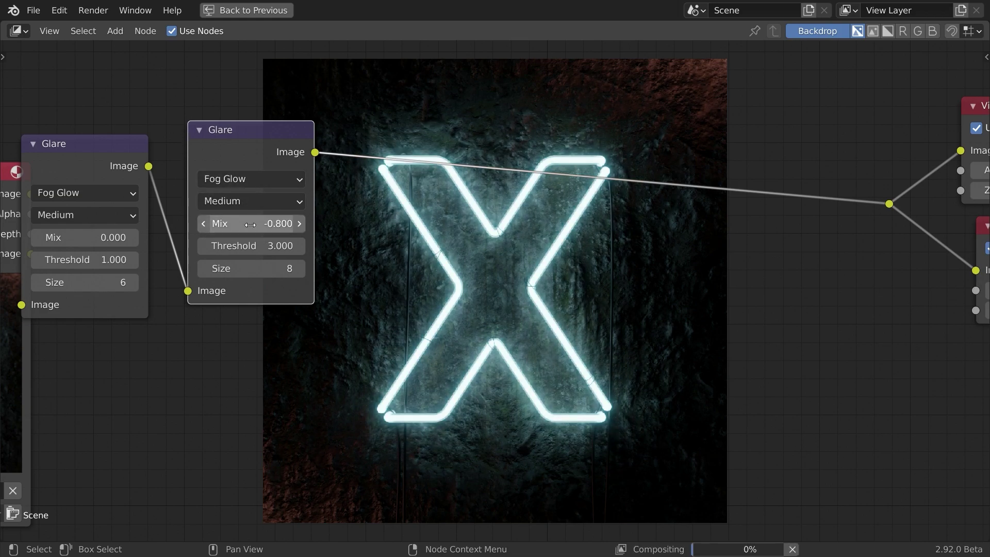
pyautogui.press('m')
pyautogui.press('m')
# Select both Glare nodes and toggle their mute repeatedly to compare the render with and without glare
pyautogui.moveTo(292, 230); pyautogui.dragTo(389, 277, button='middle')
pyautogui.moveTo(208, 142); pyautogui.dragTo(395, 227)
pyautogui.moveTo(397, 230); pyautogui.dragTo(247, 175, button='middle')
pyautogui.press('m')
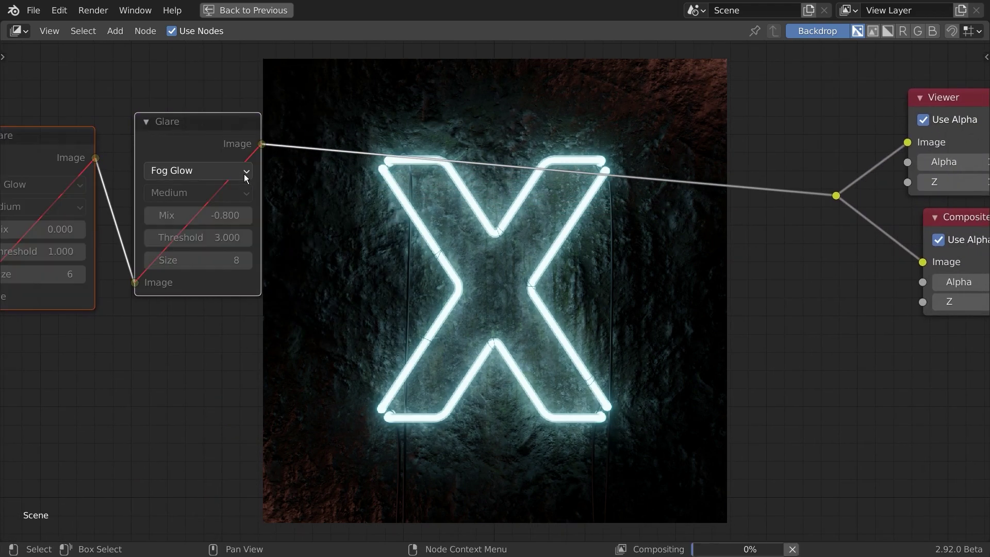
pyautogui.press('m')
pyautogui.press('m')
pyautogui.press('m')
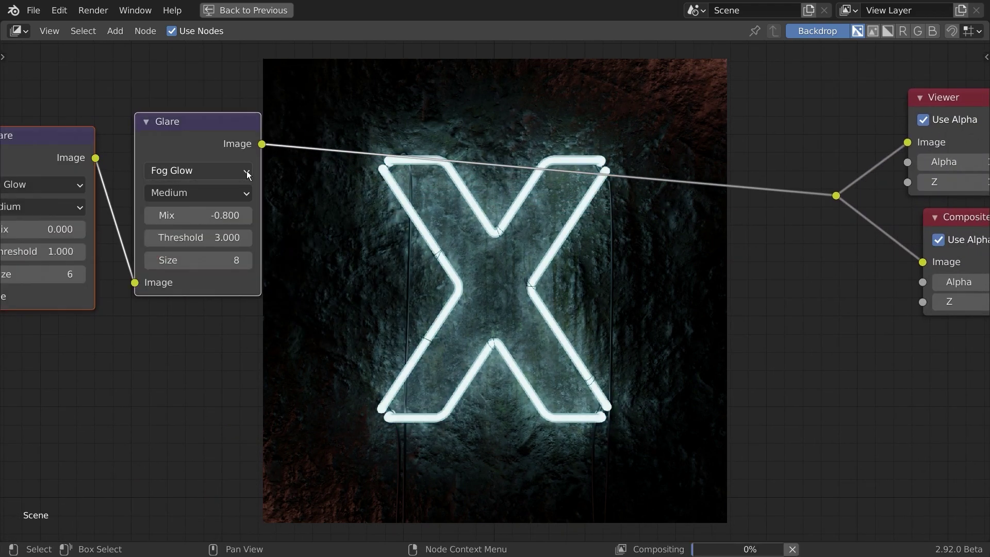
pyautogui.press('m')
pyautogui.press('m')
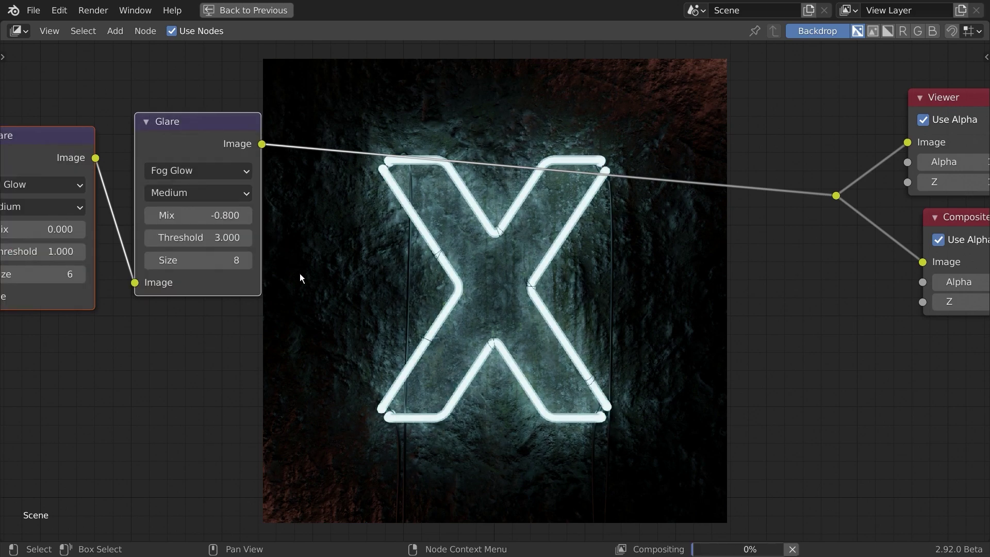
# Add a Bright/Contrast node between the second Glare node and the output reroute
pyautogui.moveTo(359, 359); pyautogui.dragTo(349, 287, button='middle')
pyautogui.moveTo(267, 211); pyautogui.dragTo(499, 296, button='middle')
pyautogui.moveTo(107, 234); pyautogui.dragTo(37, 157)
pyautogui.moveTo(707, 271); pyautogui.dragTo(484, 268, button='middle')
pyautogui.hotkey('shift', 'a')
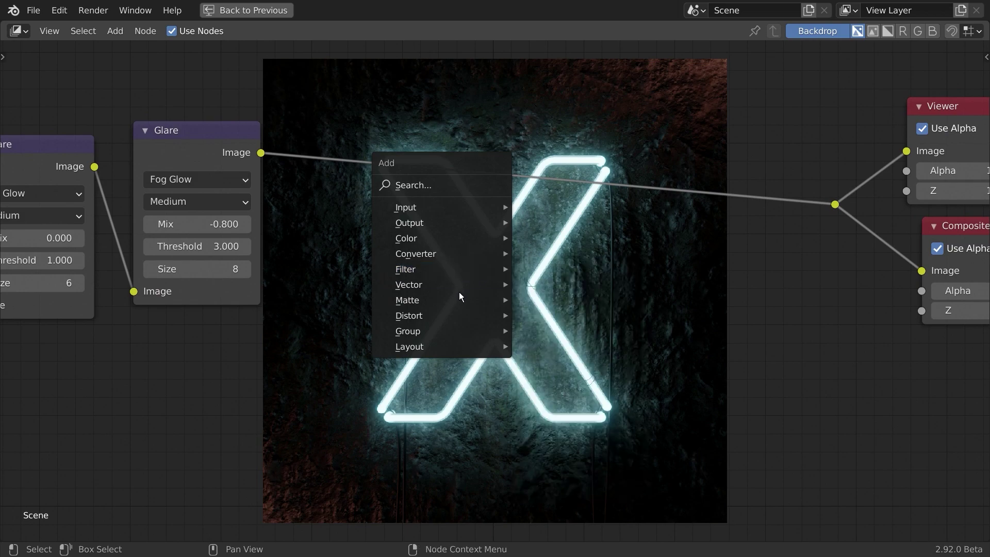
pyautogui.moveTo(415, 272)
pyautogui.moveTo(432, 238)
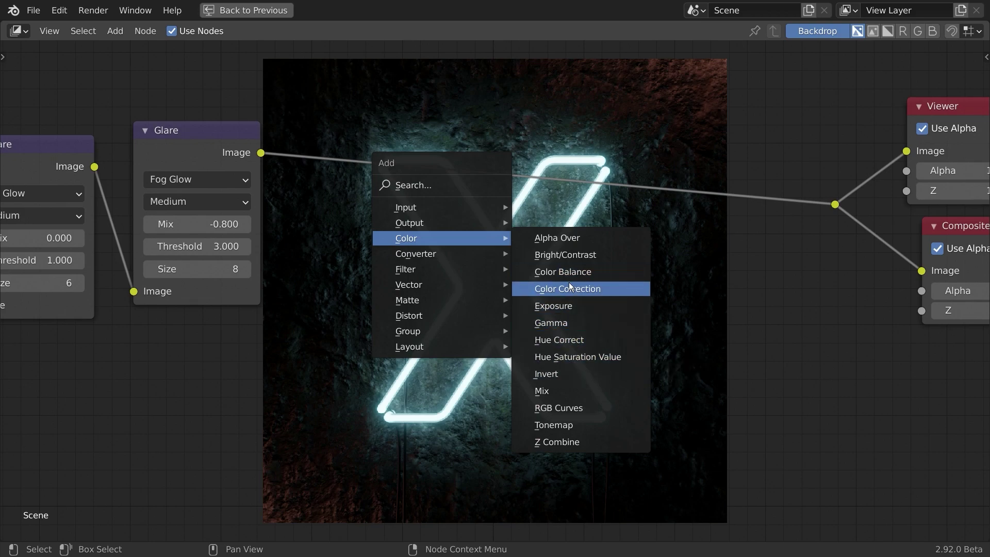
pyautogui.click(569, 255)
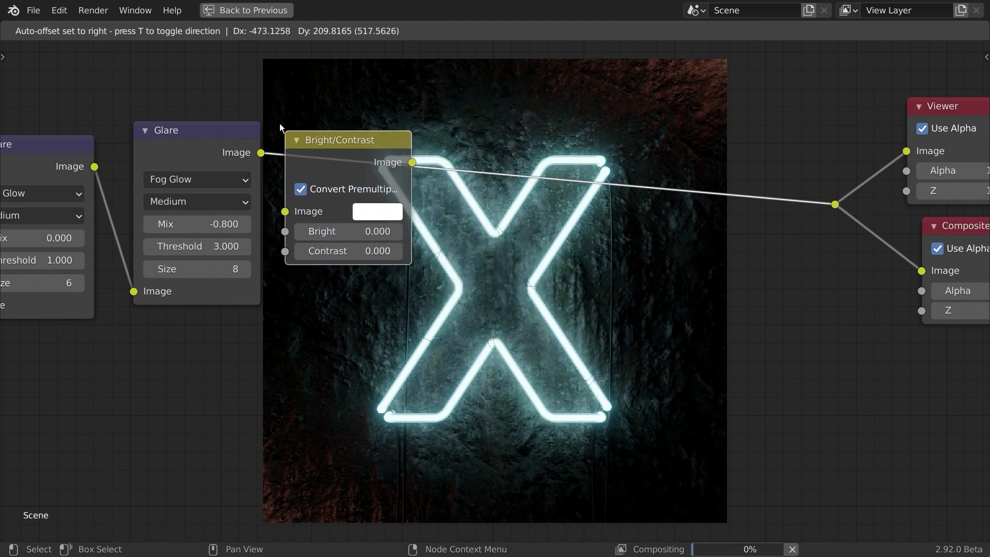
pyautogui.click(335, 231)
# Try Contrast values of 1.2 and 1.1 on the Bright/Contrast node
pyautogui.click(355, 225)
pyautogui.click(355, 226)
pyautogui.click(355, 226)
pyautogui.click(355, 226)
pyautogui.click(355, 225)
pyautogui.click(355, 225)
pyautogui.click(354, 226)
pyautogui.click(355, 226)
pyautogui.click(354, 226)
pyautogui.click(354, 226)
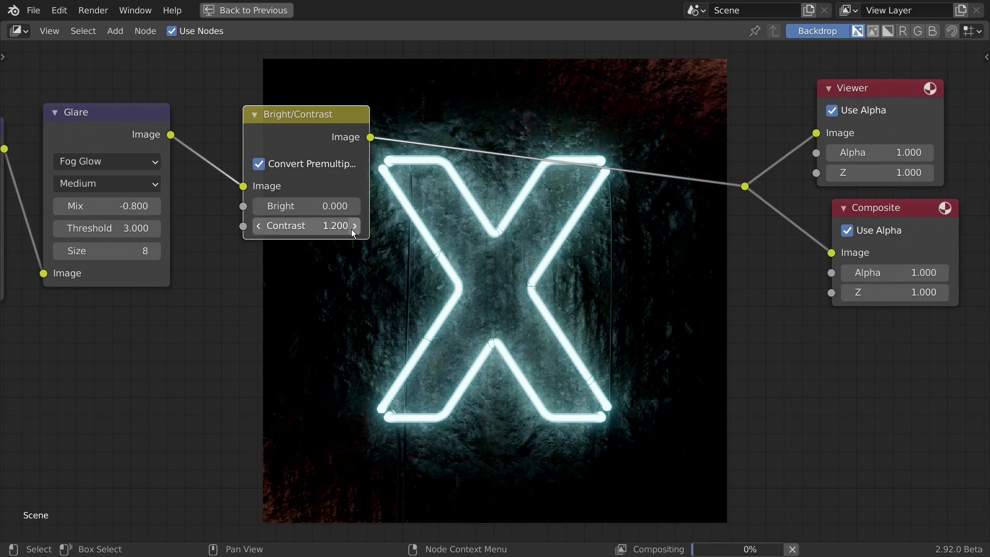
pyautogui.click(290, 229)
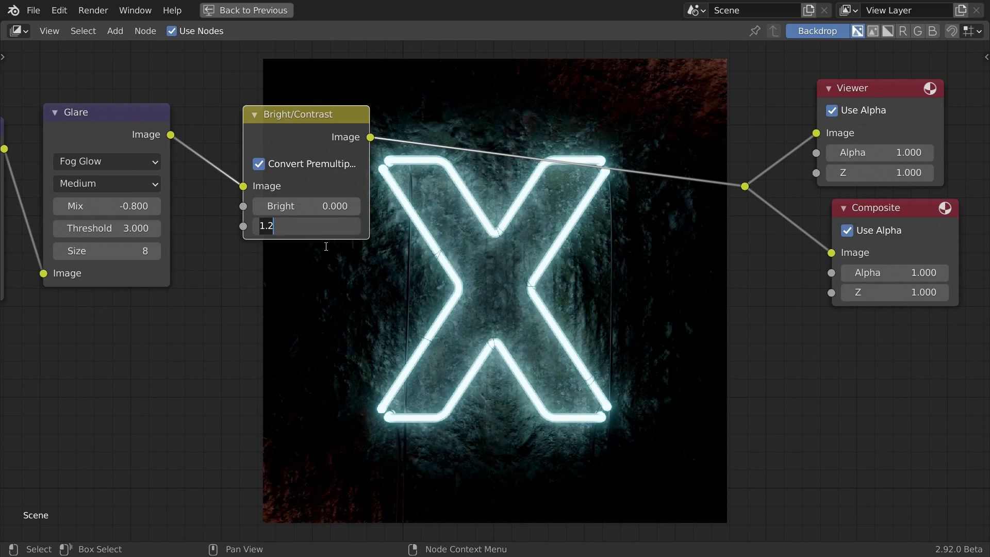
pyautogui.write('1.1')
pyautogui.press('Return')
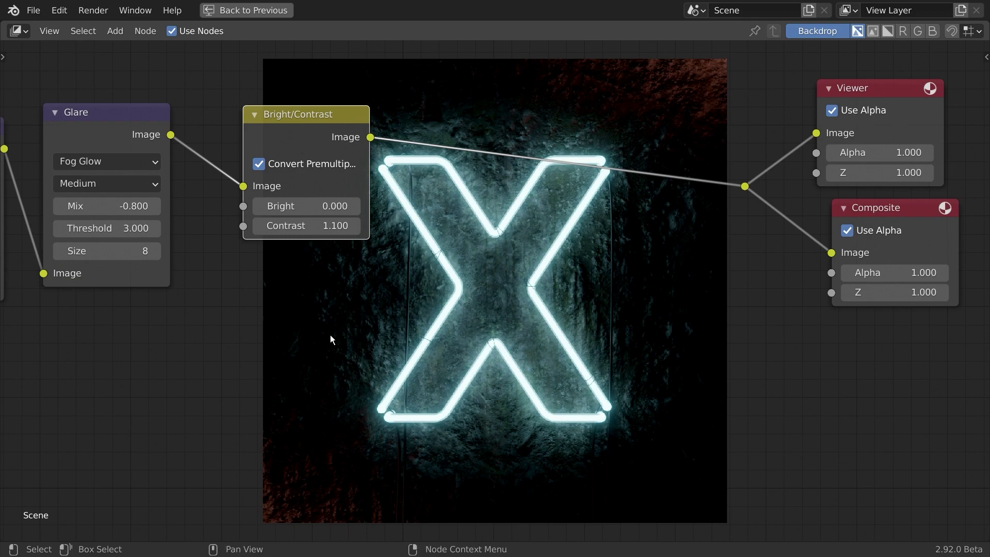
# Try a Contrast of 1.05 on the Bright/Contrast node, muting and unmuting it to compare the image
pyautogui.moveTo(351, 312); pyautogui.dragTo(306, 317, button='middle')
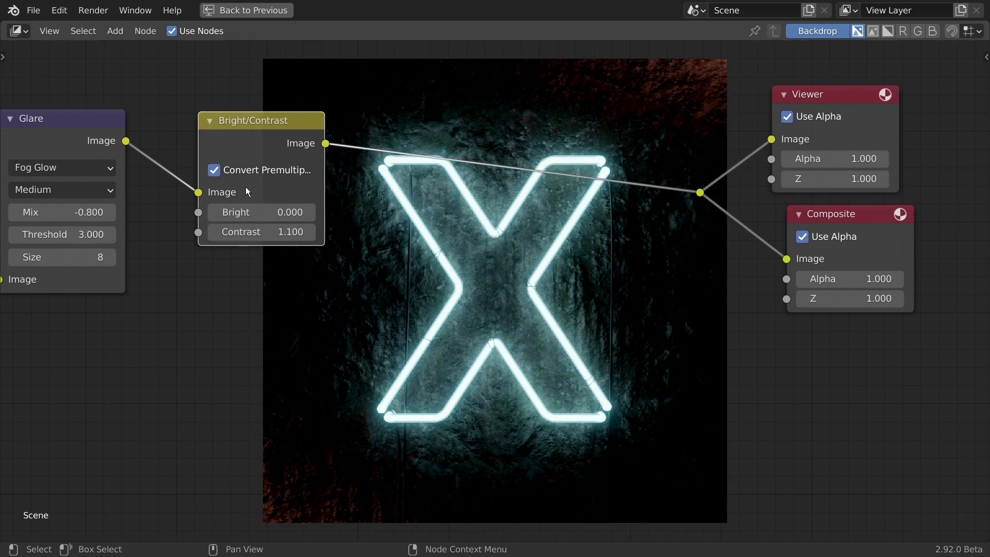
pyautogui.click(260, 171)
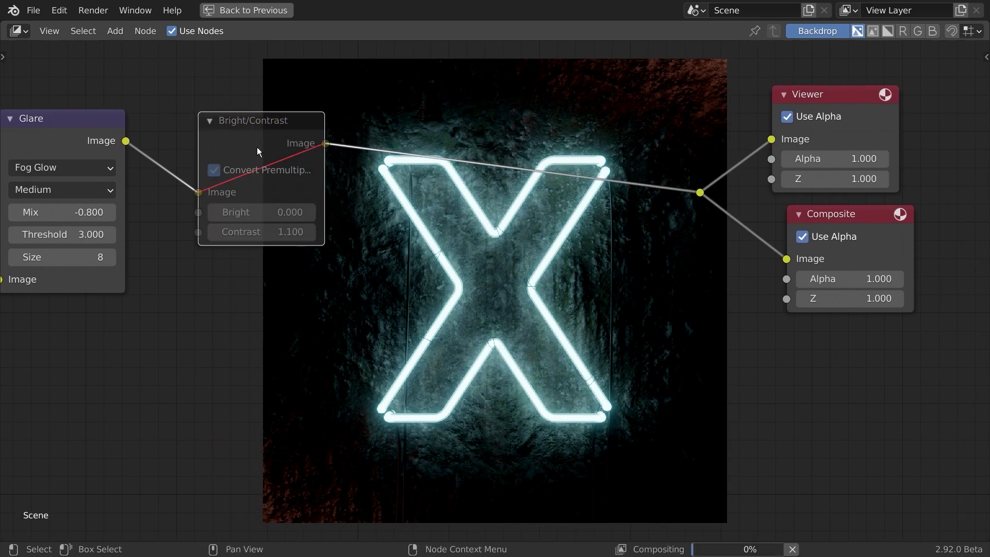
pyautogui.doubleClick(284, 233)
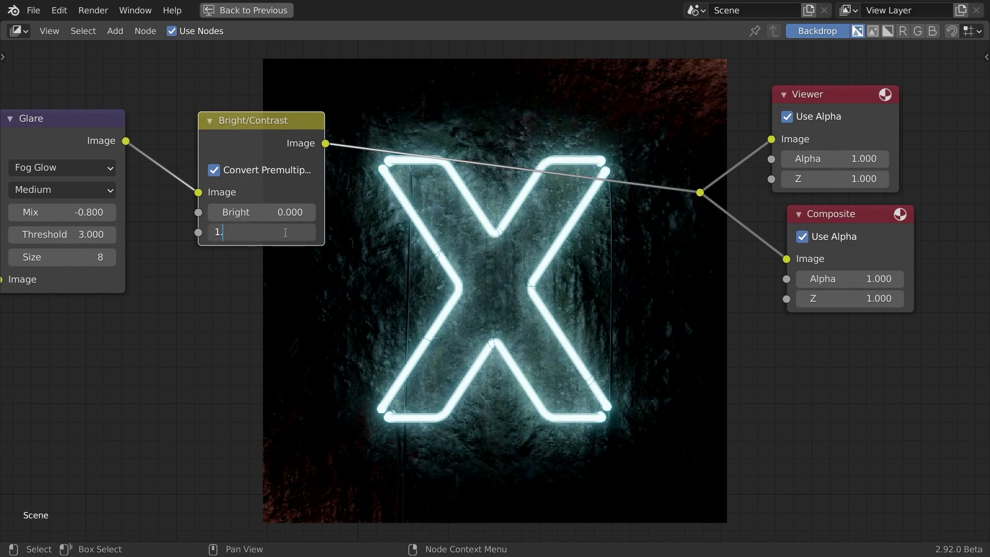
pyautogui.write('5')
pyautogui.press('Return')
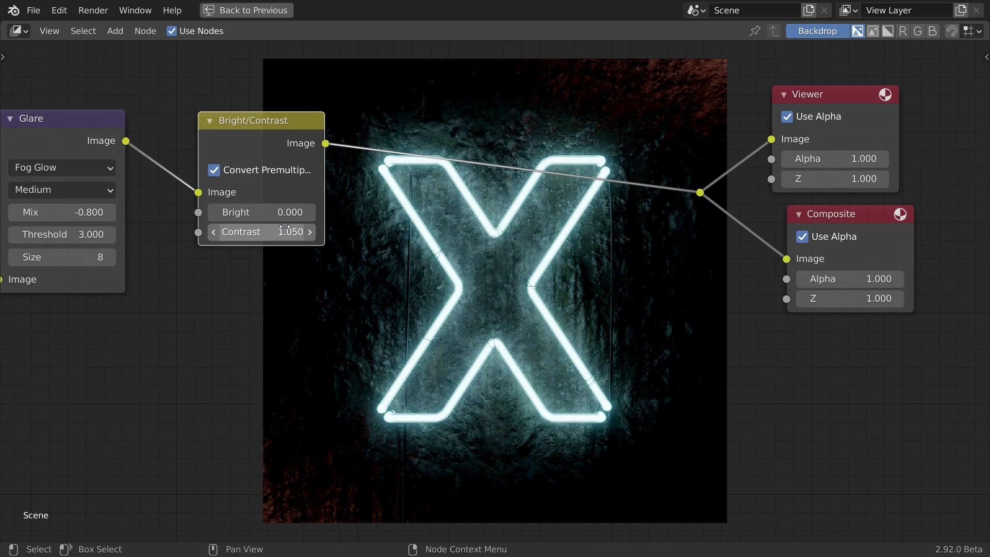
pyautogui.moveTo(339, 297); pyautogui.dragTo(253, 263, button='middle')
pyautogui.press('m')
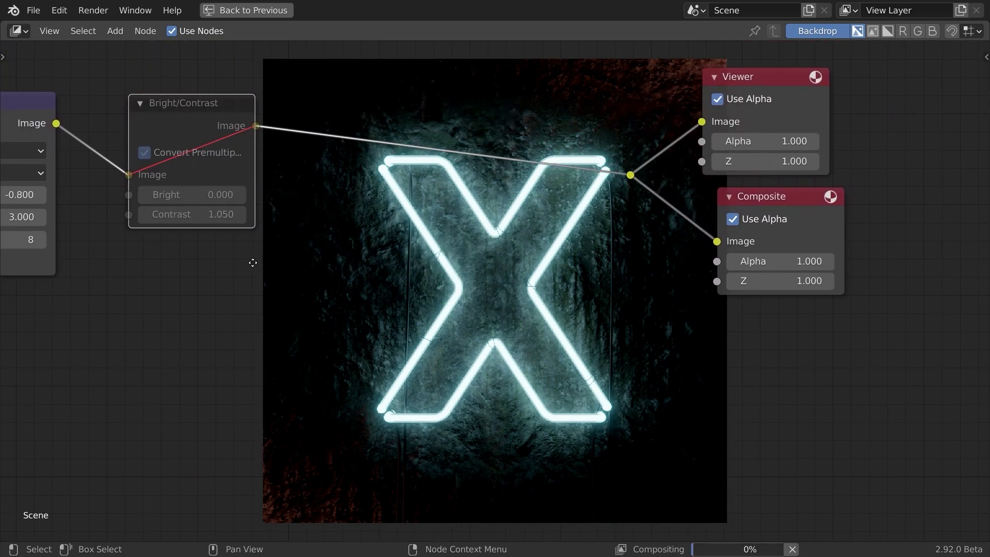
pyautogui.moveTo(299, 234); pyautogui.dragTo(371, 239, button='middle')
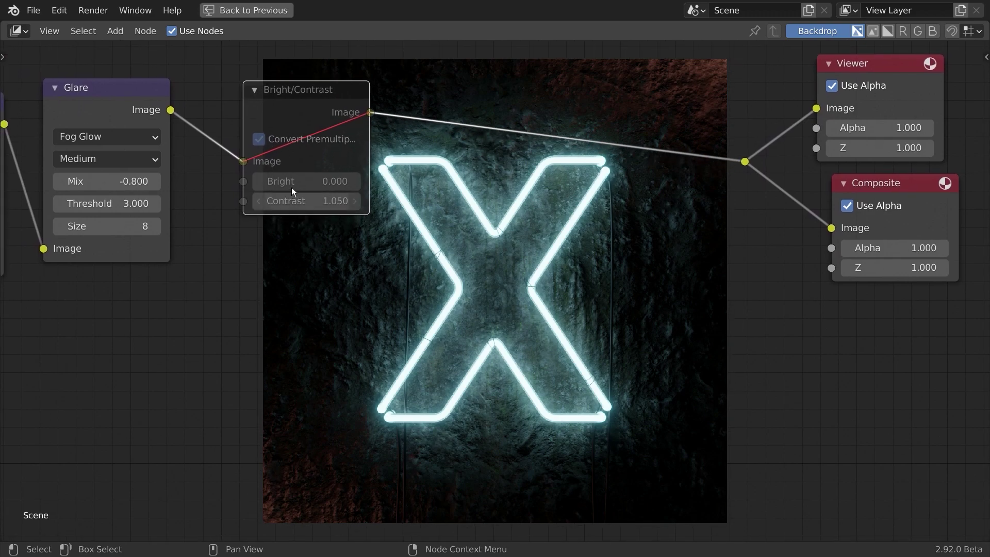
pyautogui.press('m')
# Set the Bright/Contrast node's Contrast to 1.01 and toggle its mute to compare the effect
pyautogui.click(305, 201)
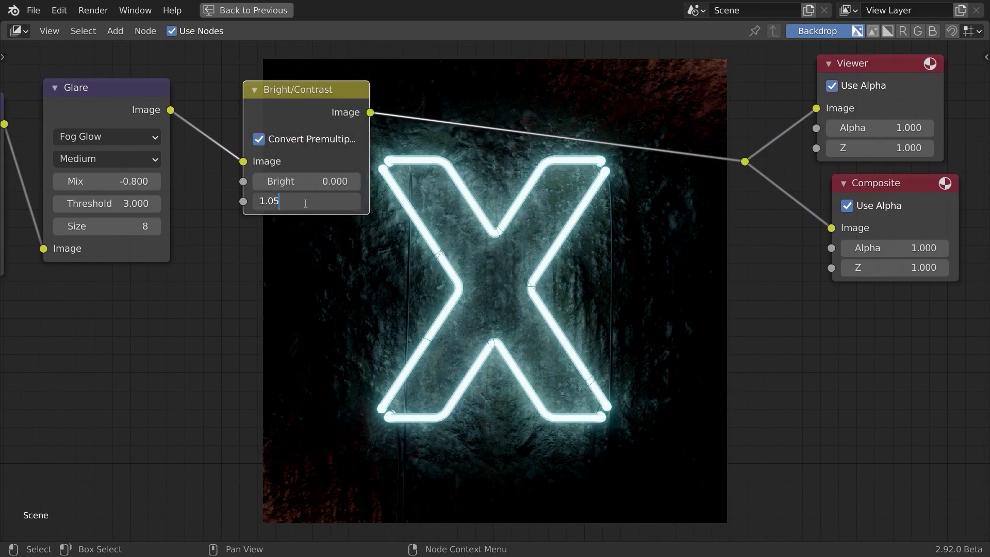
pyautogui.press('BackSpace')
pyautogui.write('1')
pyautogui.press('Return')
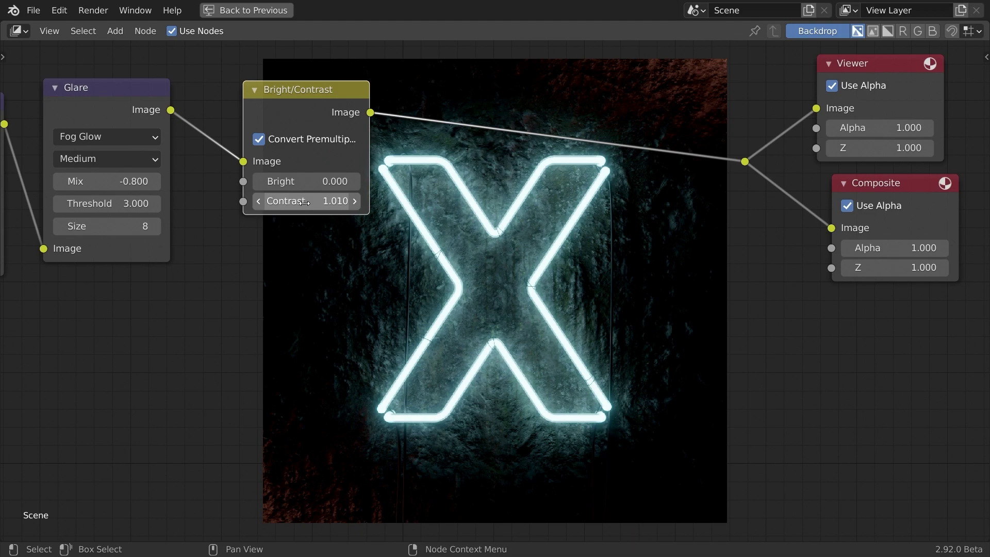
pyautogui.press('m')
pyautogui.press('m')
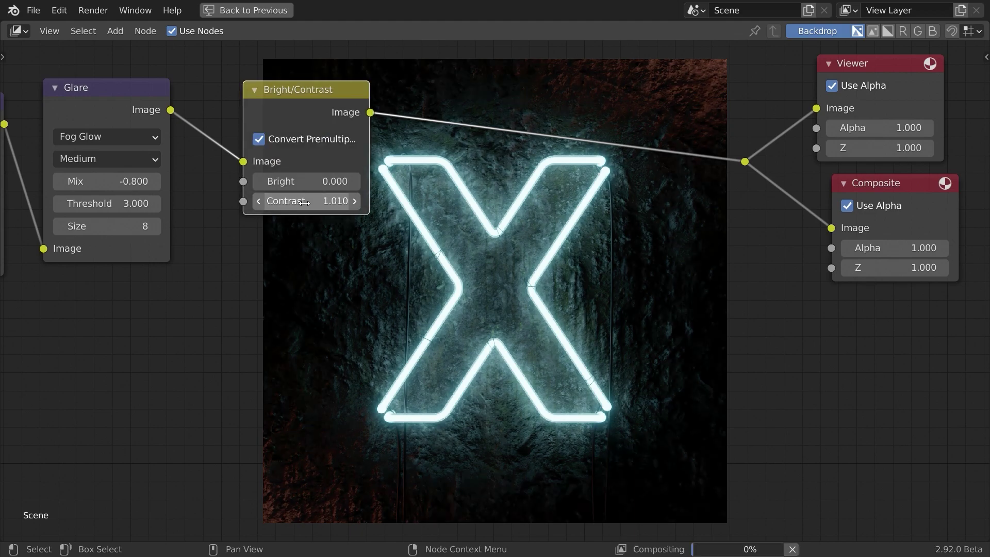
# Save the neon.blend project file
pyautogui.moveTo(304, 203); pyautogui.dragTo(387, 230, button='middle')
pyautogui.scroll(-3, 386, 230)
pyautogui.moveTo(386, 230); pyautogui.dragTo(374, 275, button='middle')
pyautogui.hotkey('ctrl', 's')
pyautogui.moveTo(368, 123); pyautogui.dragTo(535, 165, button='middle')
pyautogui.moveTo(376, 355); pyautogui.dragTo(290, 355, button='middle')
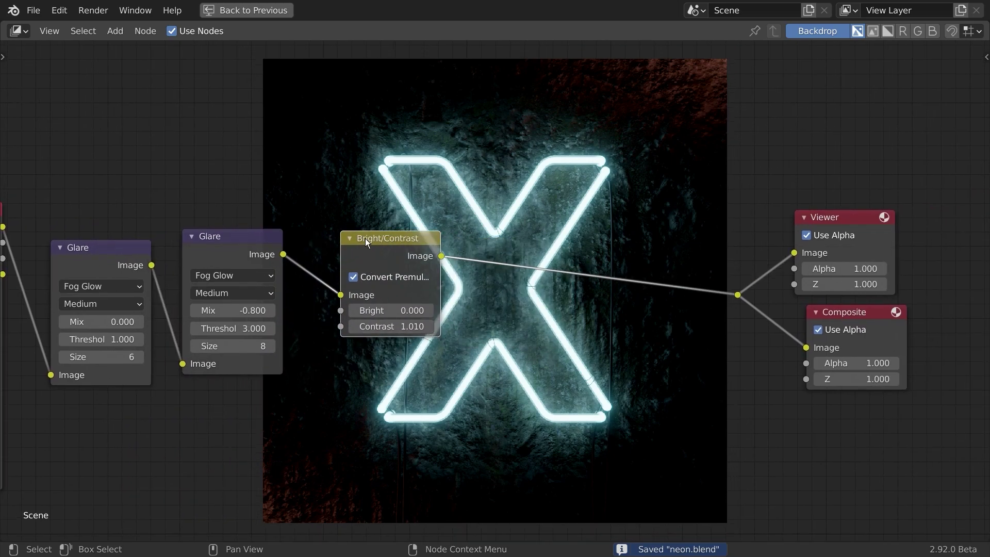
# Mute the Bright/Contrast node
pyautogui.press('m')
pyautogui.moveTo(515, 333); pyautogui.dragTo(606, 299, button='middle')
pyautogui.moveTo(474, 239); pyautogui.dragTo(614, 346, button='middle')
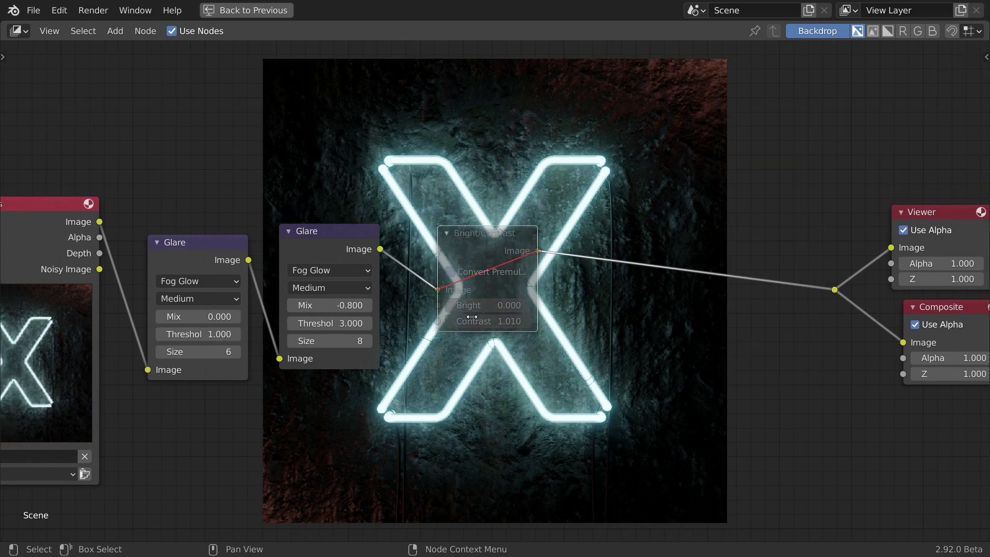
pyautogui.moveTo(474, 317); pyautogui.dragTo(446, 328, button='middle')
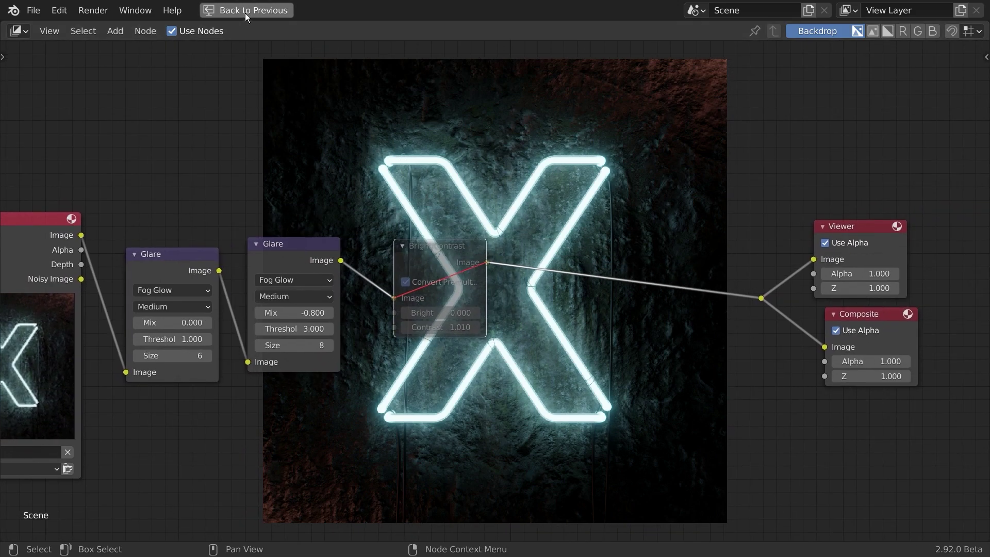
# Leave the maximized node editor and switch to the Layout workspace
pyautogui.click(247, 11)
pyautogui.press('Home')
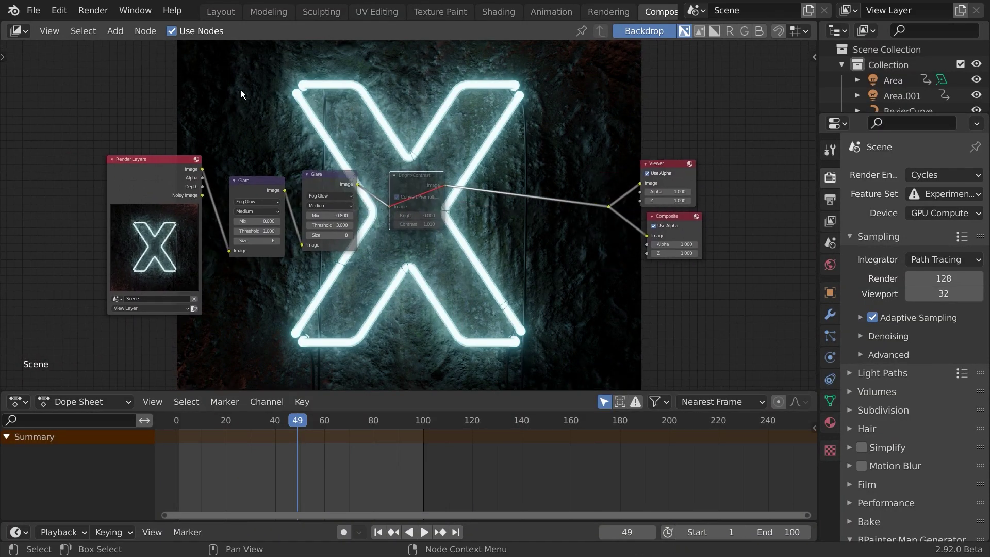
pyautogui.click(221, 12)
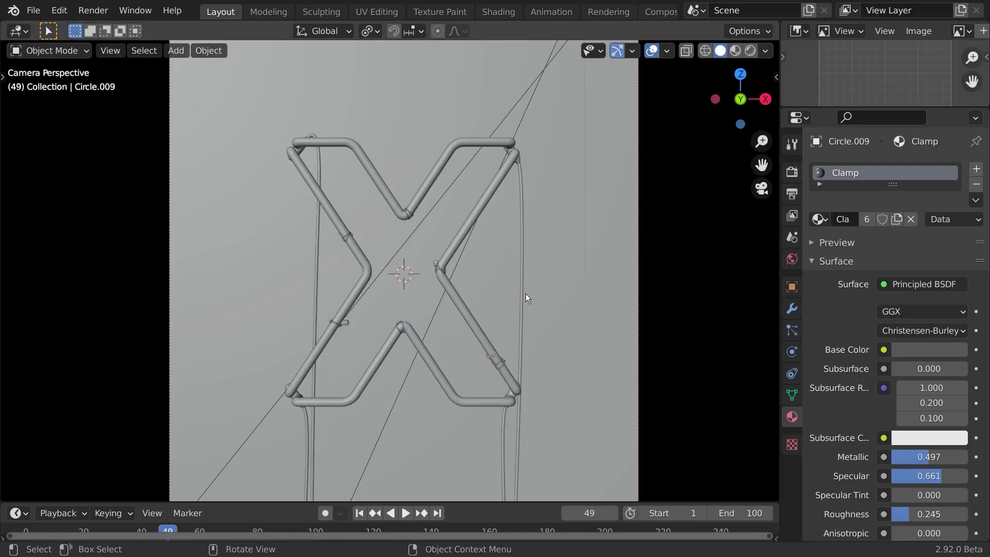
# Review the scene's Cycles render settings for sampling, denoising and performance
pyautogui.click(792, 144)
pyautogui.click(792, 172)
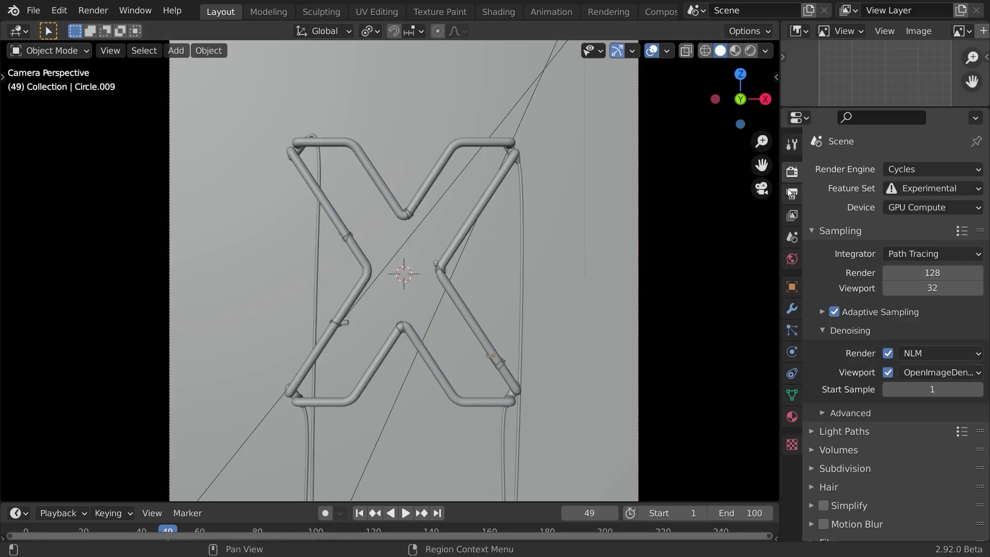
pyautogui.scroll(-1, 885, 253)
pyautogui.click(894, 252)
pyautogui.click(859, 252)
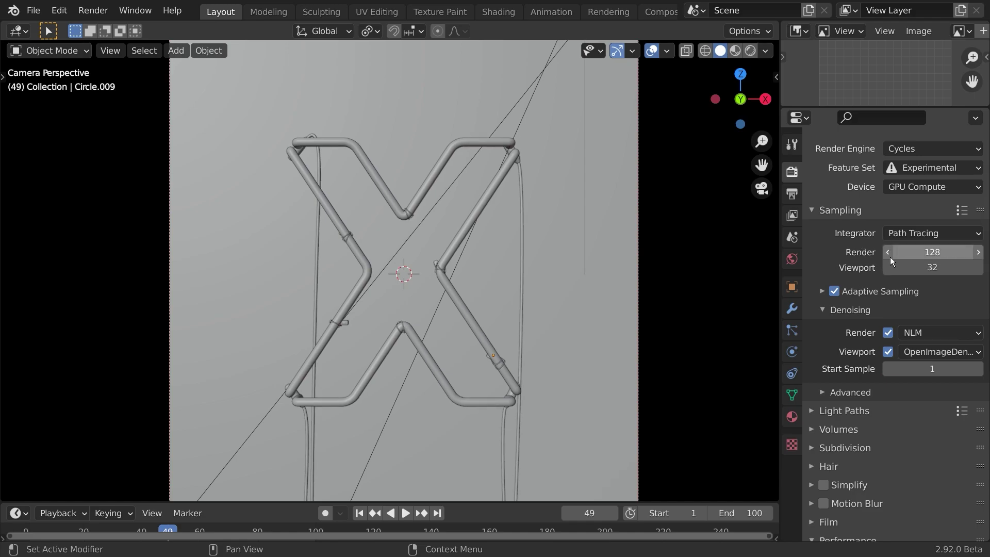
pyautogui.scroll(-2, 871, 277)
pyautogui.click(870, 251)
pyautogui.click(869, 252)
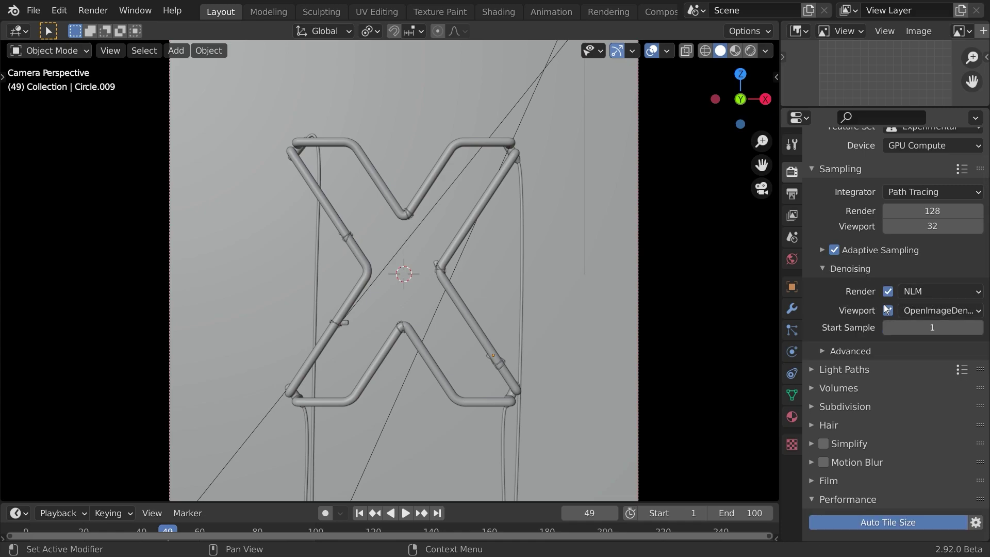
pyautogui.scroll(-2, 830, 333)
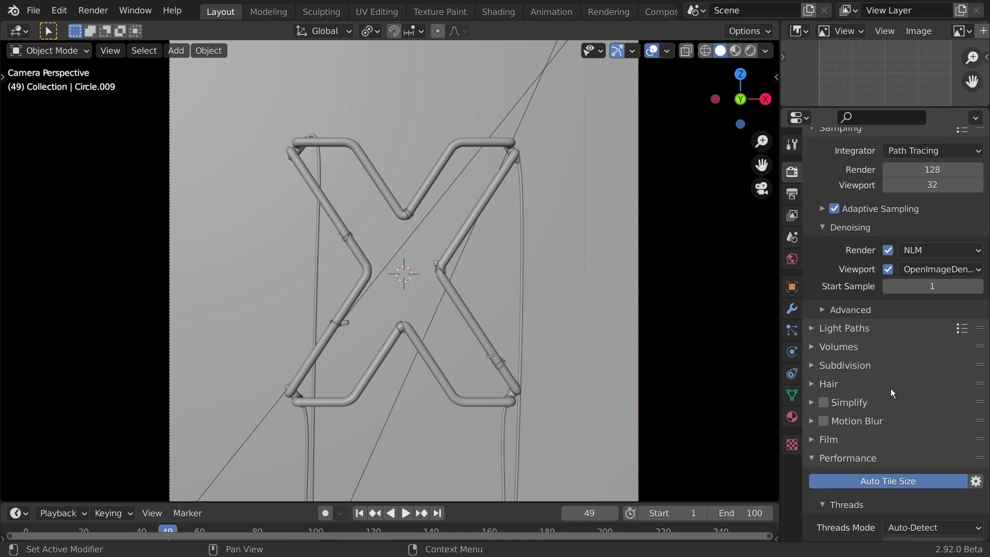
pyautogui.scroll(-5, 893, 393)
pyautogui.click(846, 355)
pyautogui.click(843, 342)
pyautogui.click(829, 339)
# Set the output end frame to 100 and check the frame rate options
pyautogui.click(793, 195)
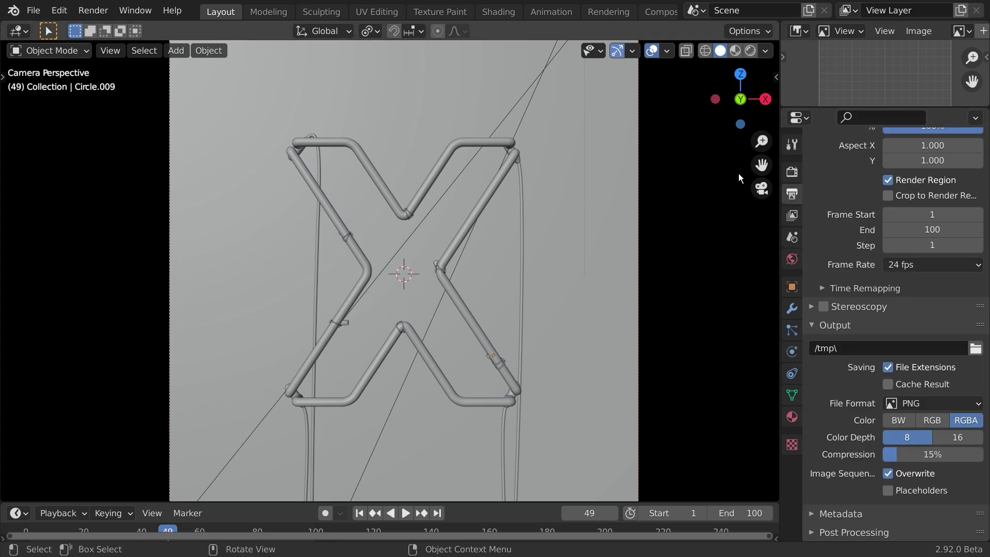
pyautogui.scroll(5, 836, 287)
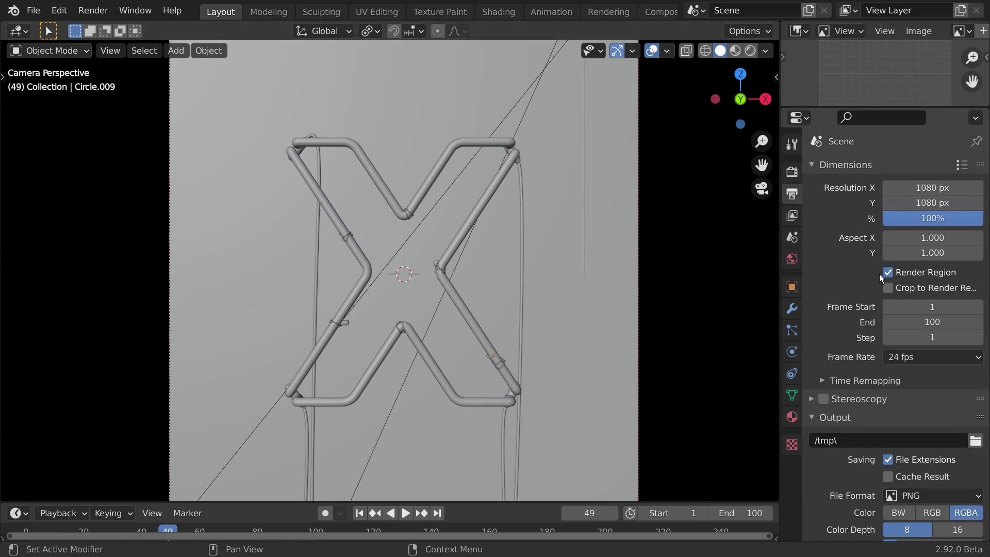
pyautogui.scroll(-2, 882, 277)
pyautogui.click(919, 281)
pyautogui.write('100')
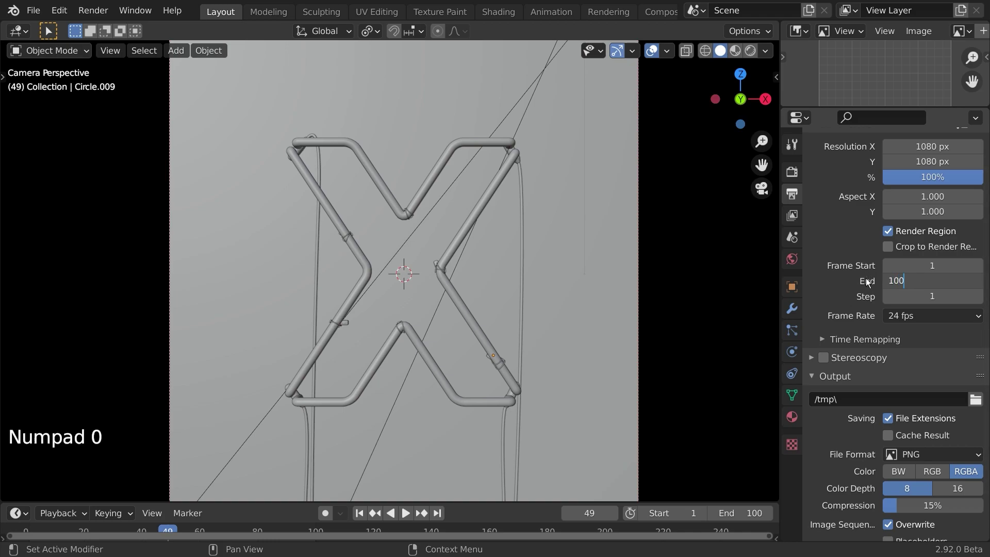
pyautogui.press('Return')
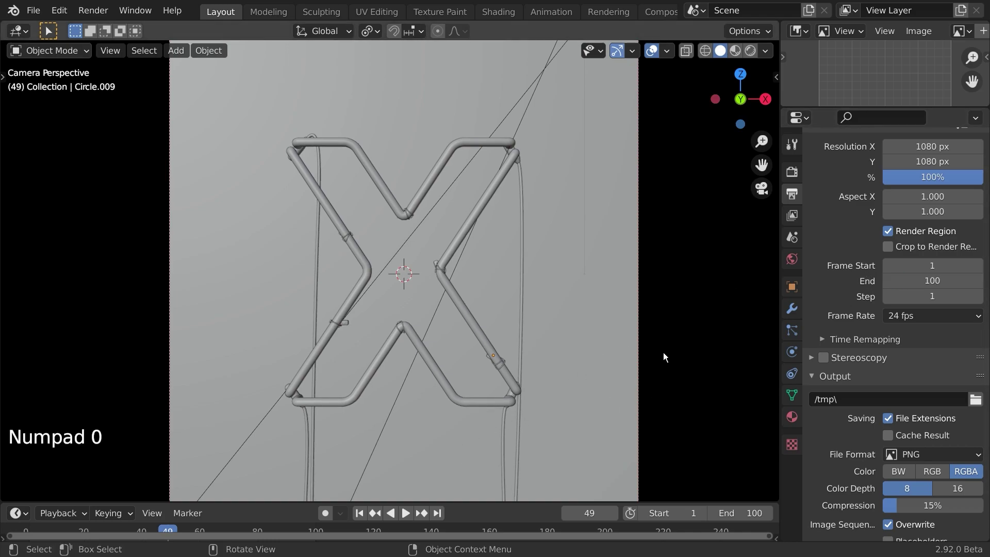
pyautogui.click(914, 314)
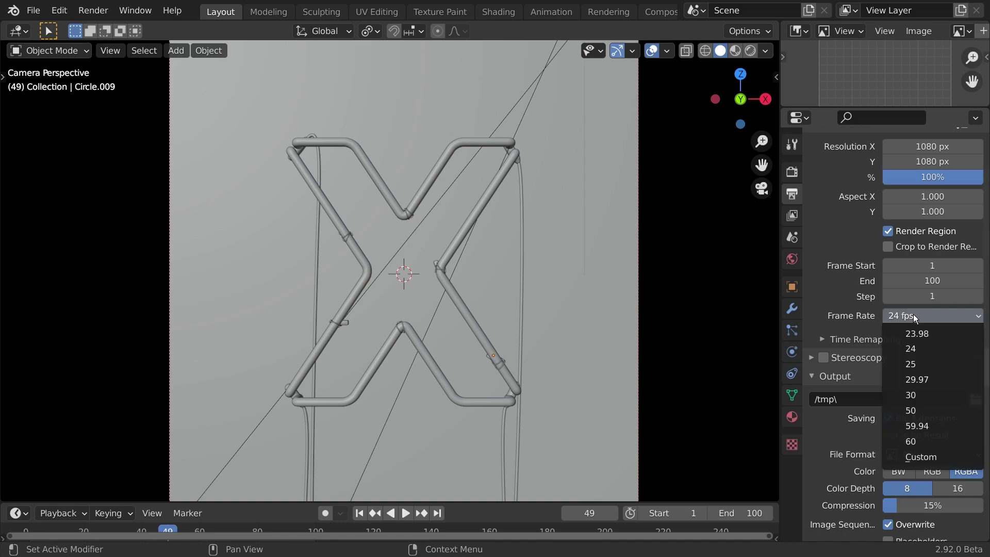
pyautogui.scroll(-2, 933, 320)
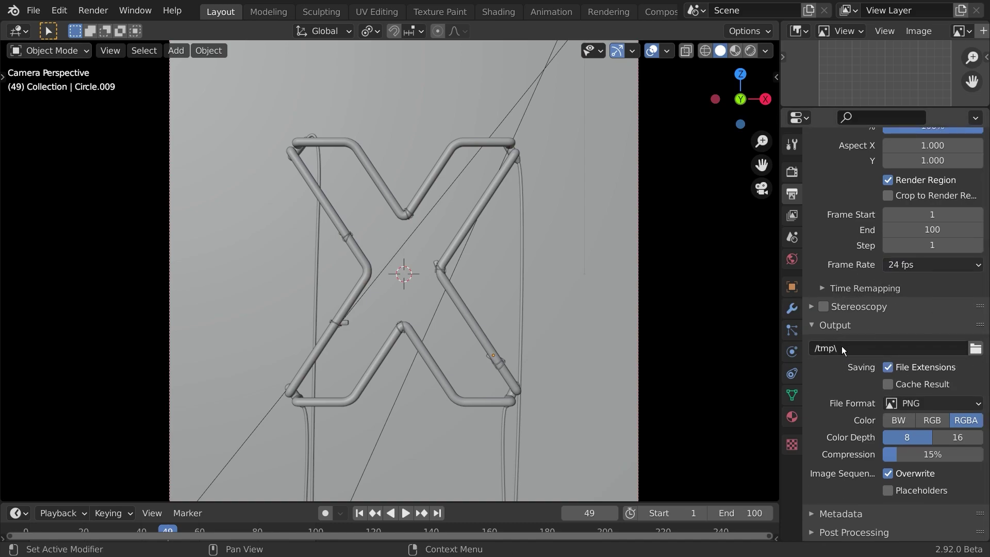
# Set the output file format to FFmpeg Video with an MPEG-4 container
pyautogui.click(916, 402)
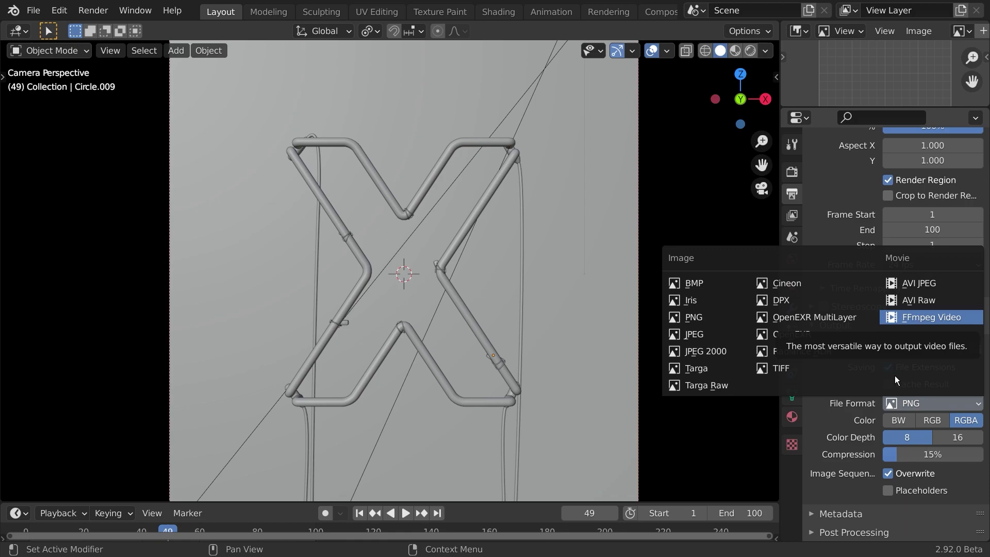
pyautogui.click(893, 322)
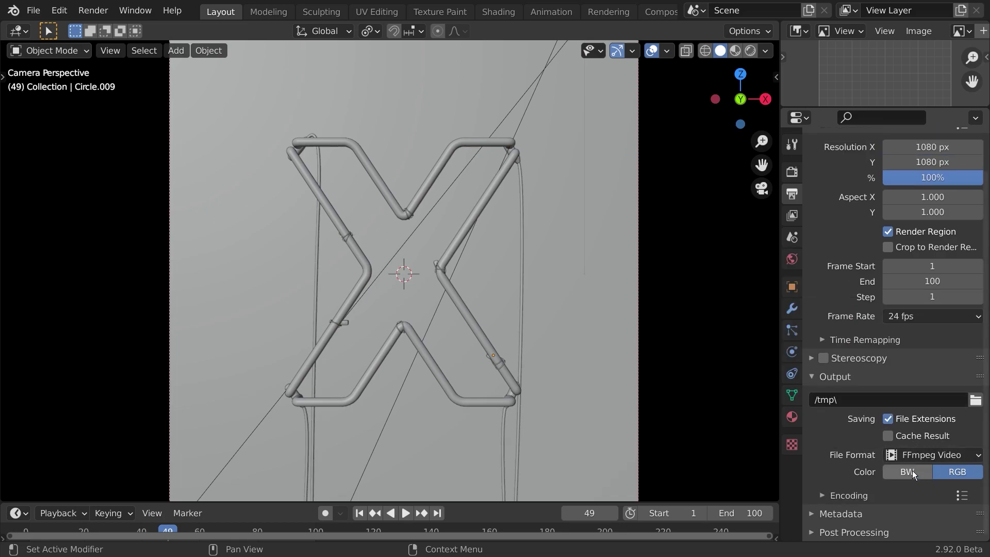
pyautogui.click(845, 496)
pyautogui.click(947, 414)
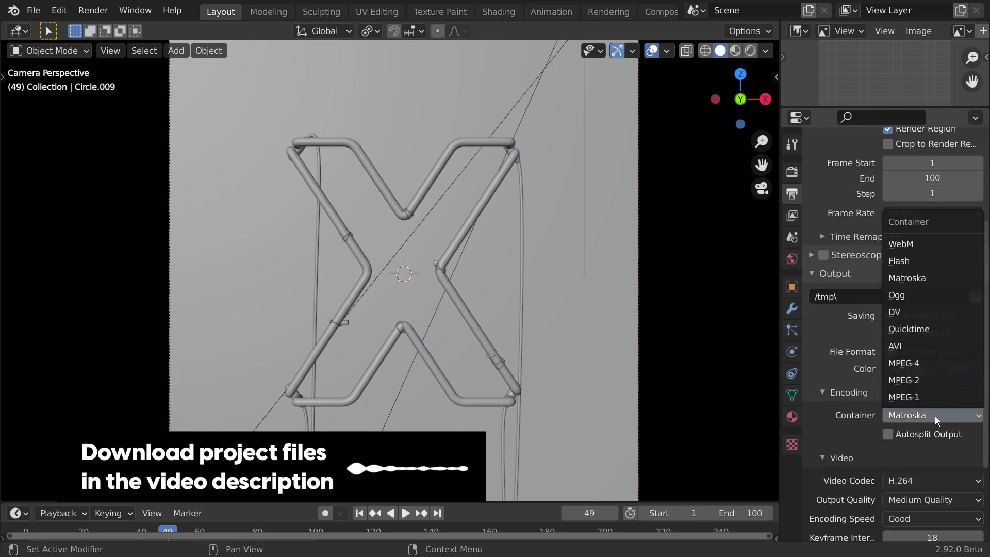
pyautogui.click(917, 363)
pyautogui.scroll(-5, 849, 404)
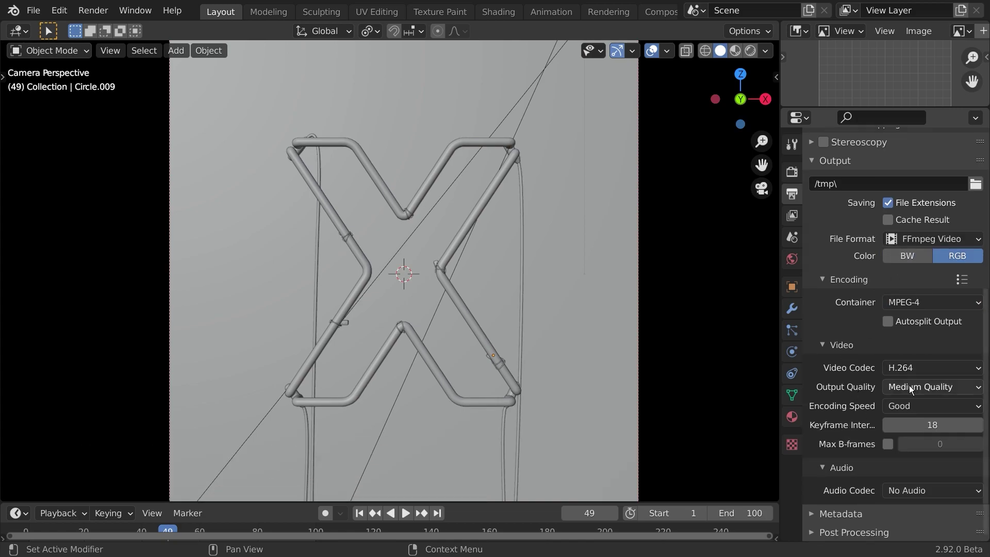
# Start rendering the animation and cancel the render
pyautogui.scroll(11, 861, 398)
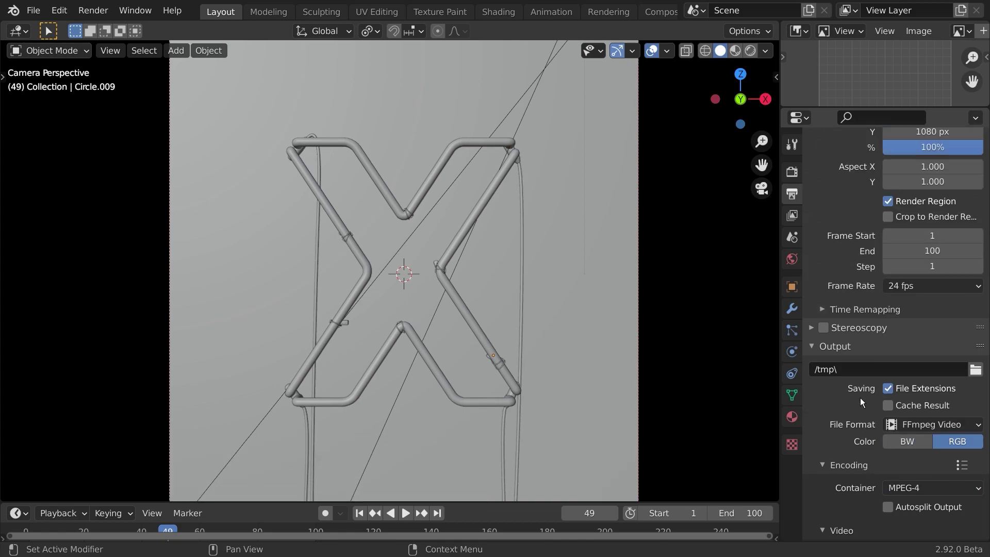
pyautogui.click(89, 11)
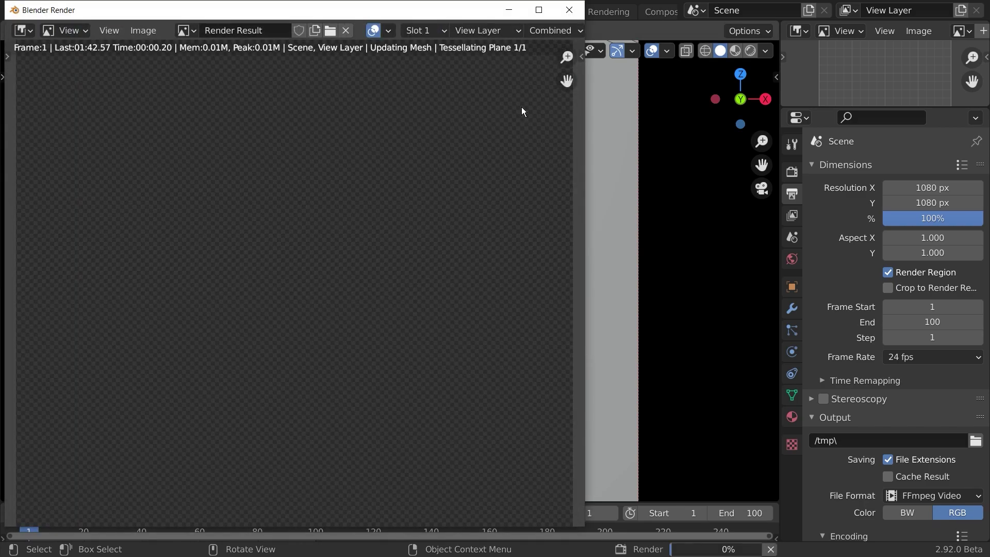
pyautogui.press('Escape')
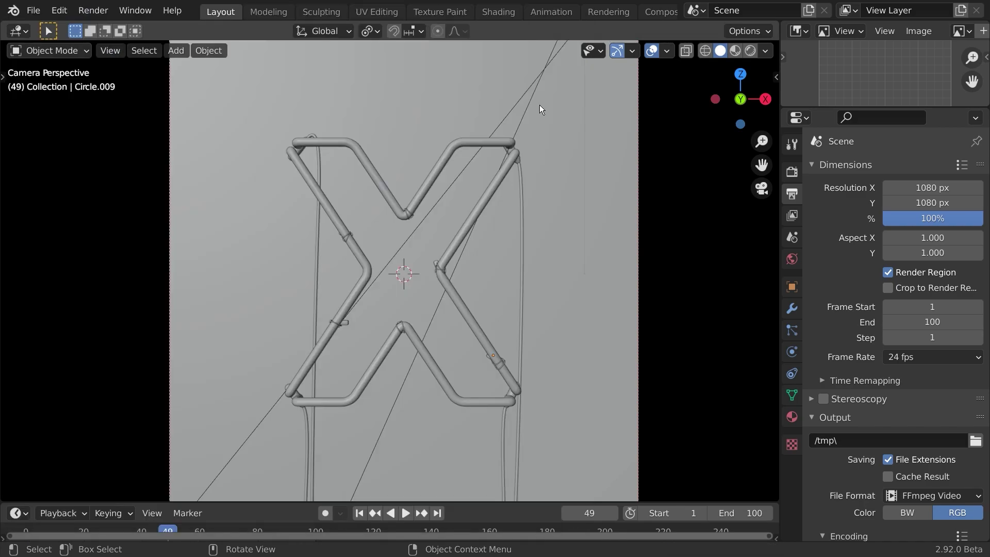